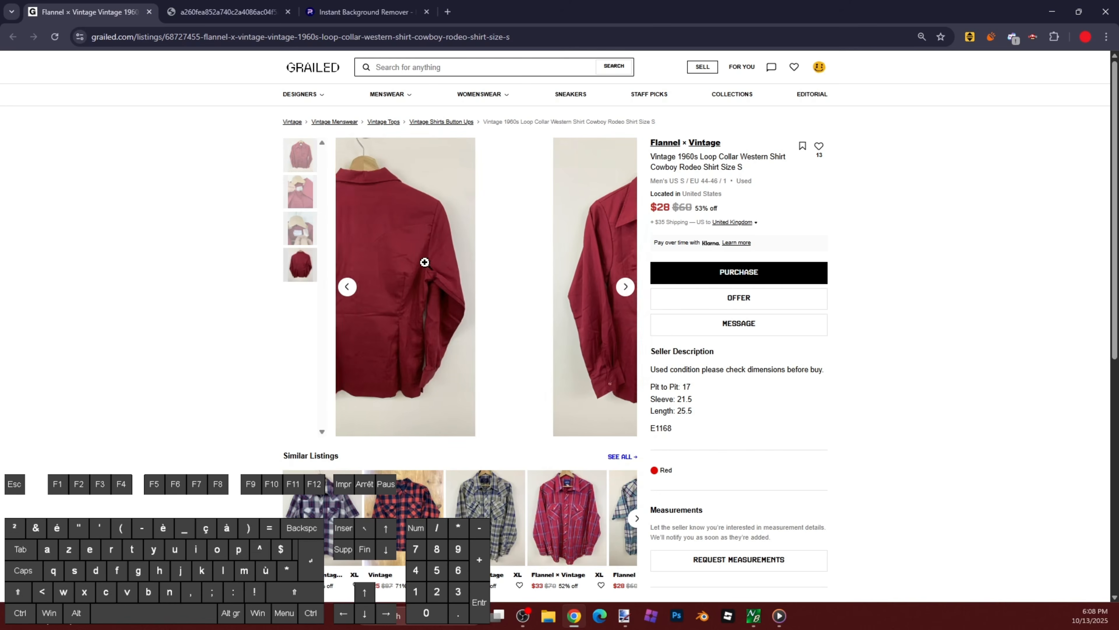
Step: Open the red shirt's back photo in its own browser tab and switch to the Photoroom background remover
right_click(509, 249)
left_click(529, 257)
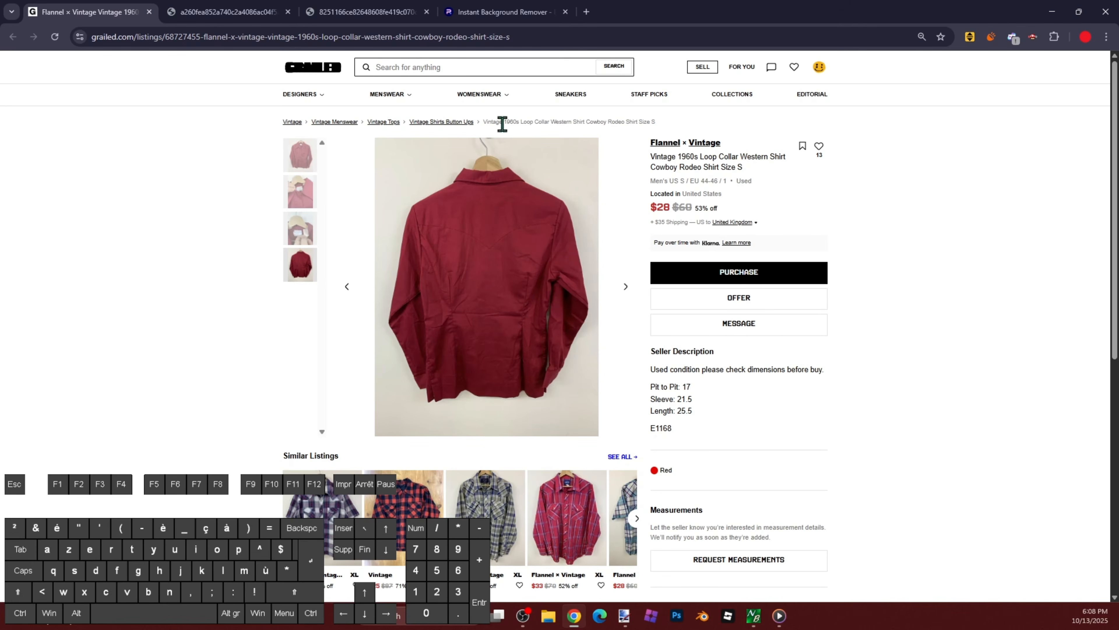
key("ctrl+Tab")
key("ctrl+Tab")
key("ctrl+Tab")
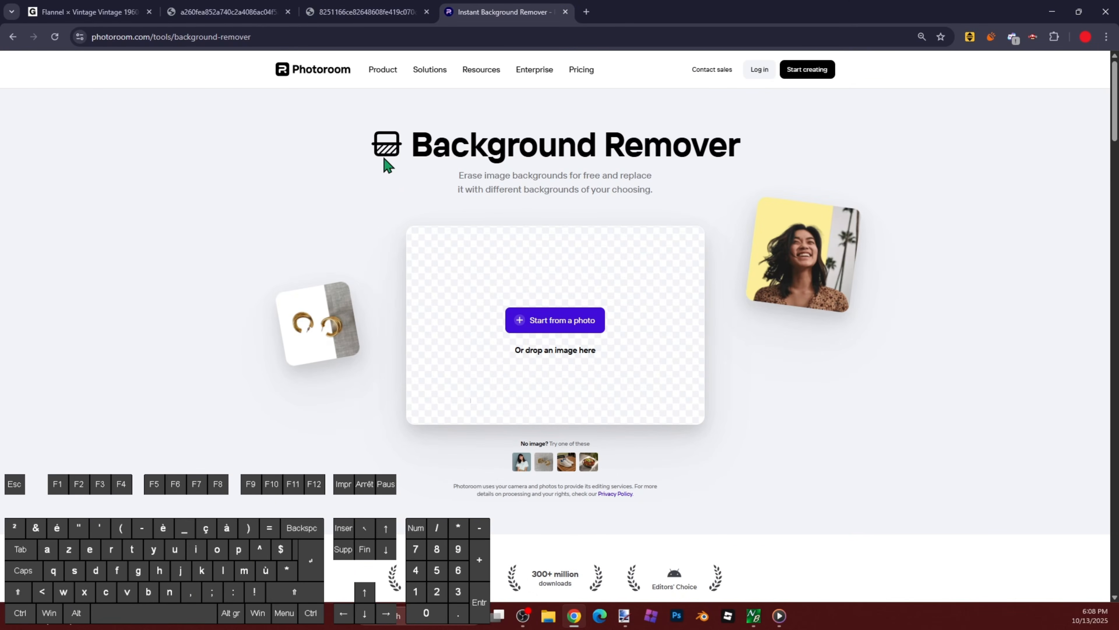
Step: Copy the full-size front photo of the red shirt and paste it into the Photoroom background remover
left_click(263, 14)
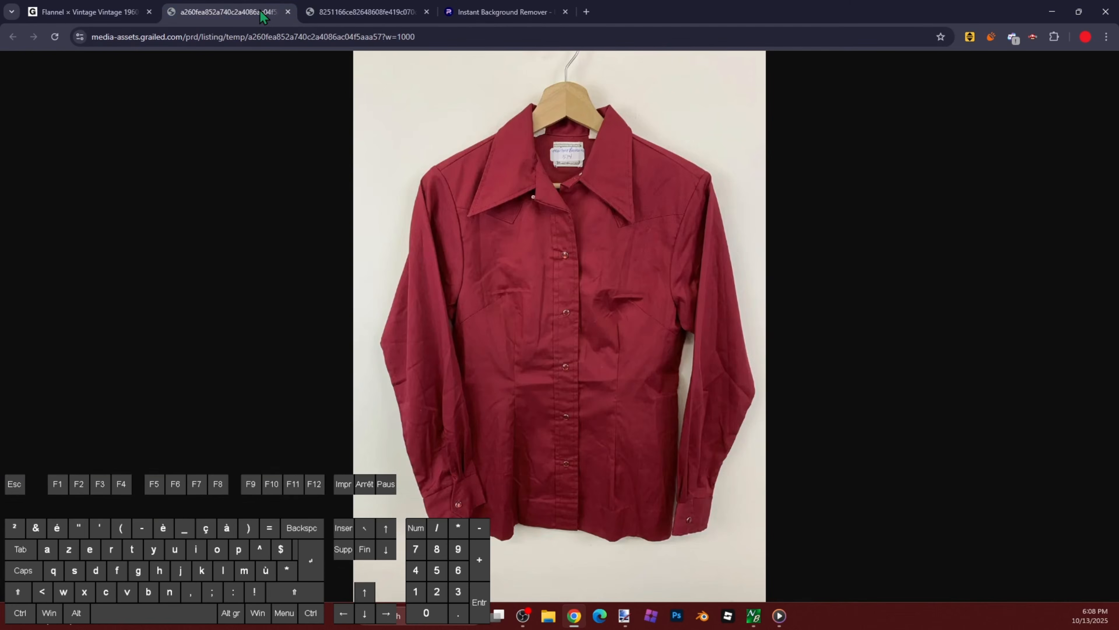
right_click(471, 182)
left_click(504, 233)
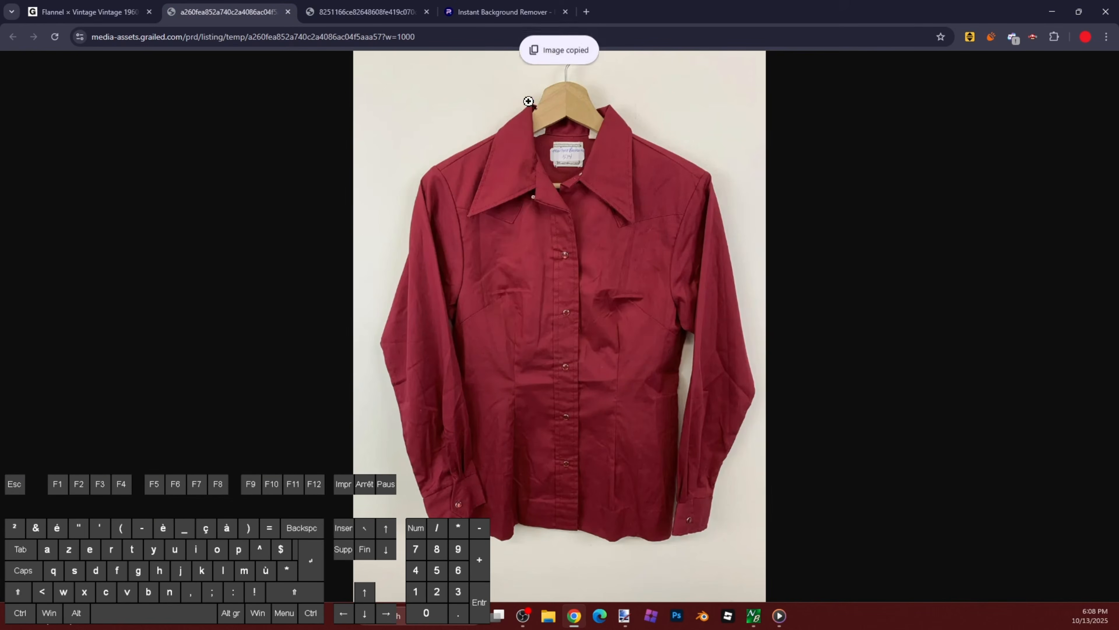
key("ctrl+Tab")
key("ctrl+Tab")
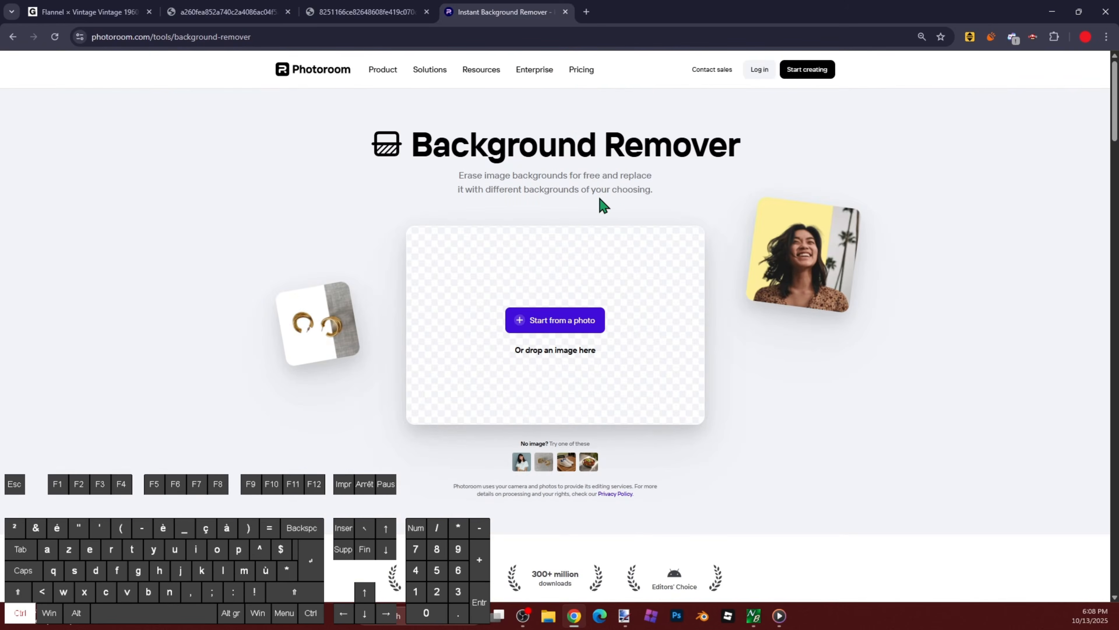
key("ctrl+v")
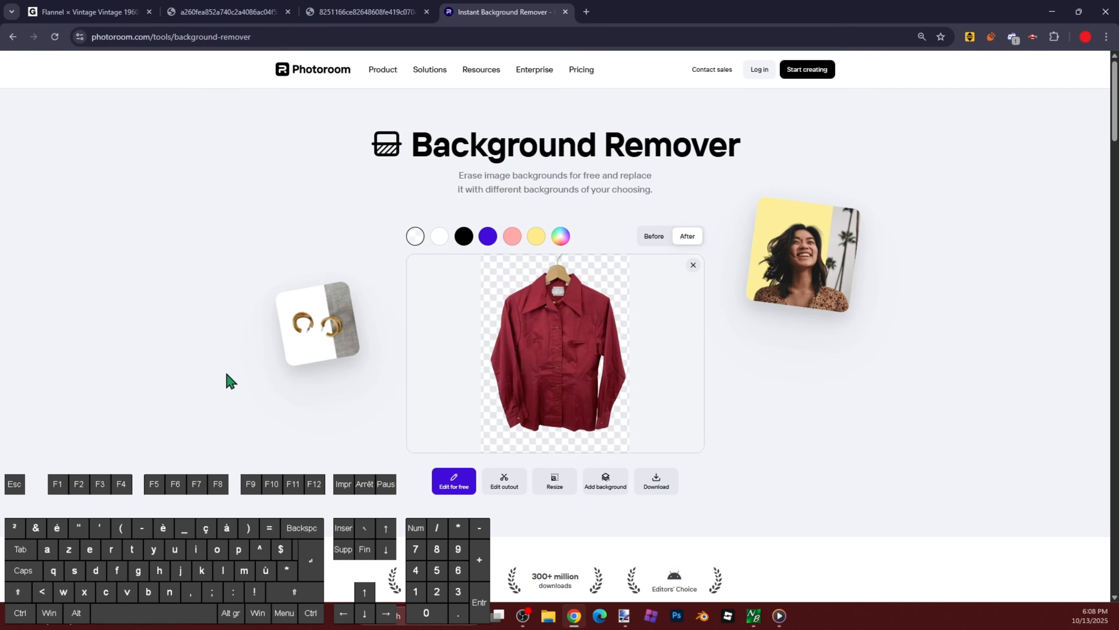
Step: Download the front shirt cutout in standard resolution
scroll(560, 351, "down", 2)
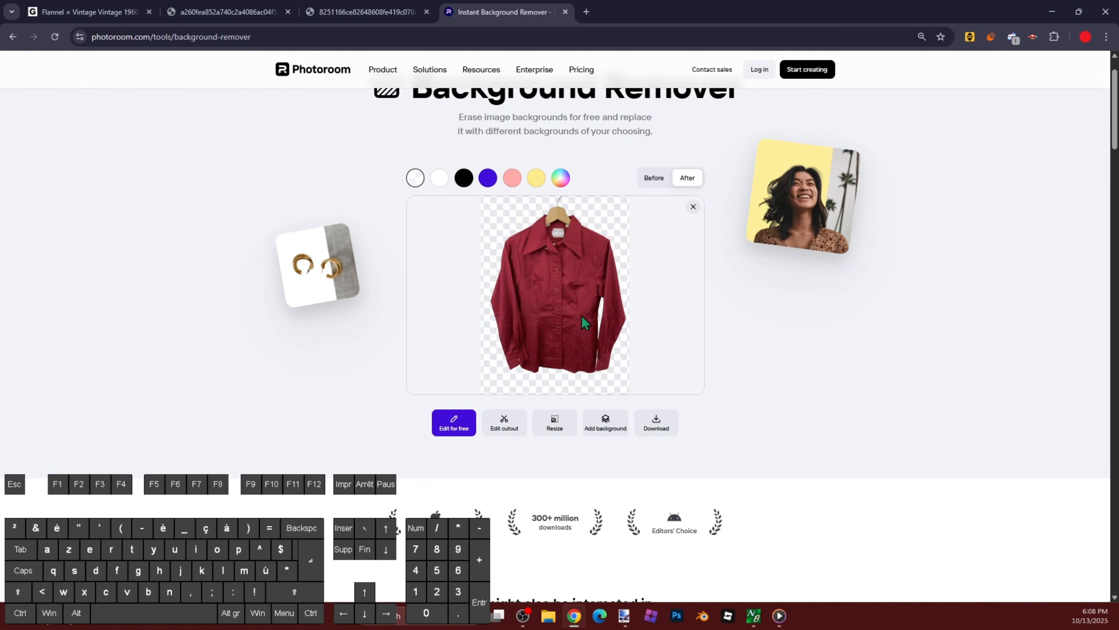
left_click(672, 433)
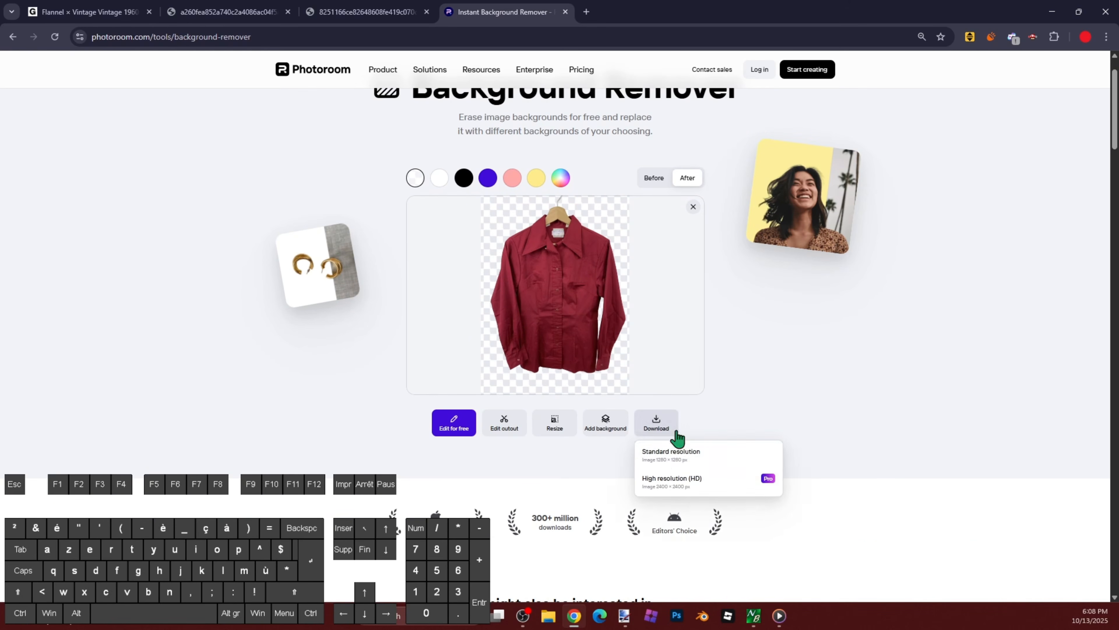
left_click(700, 458)
left_click(785, 379)
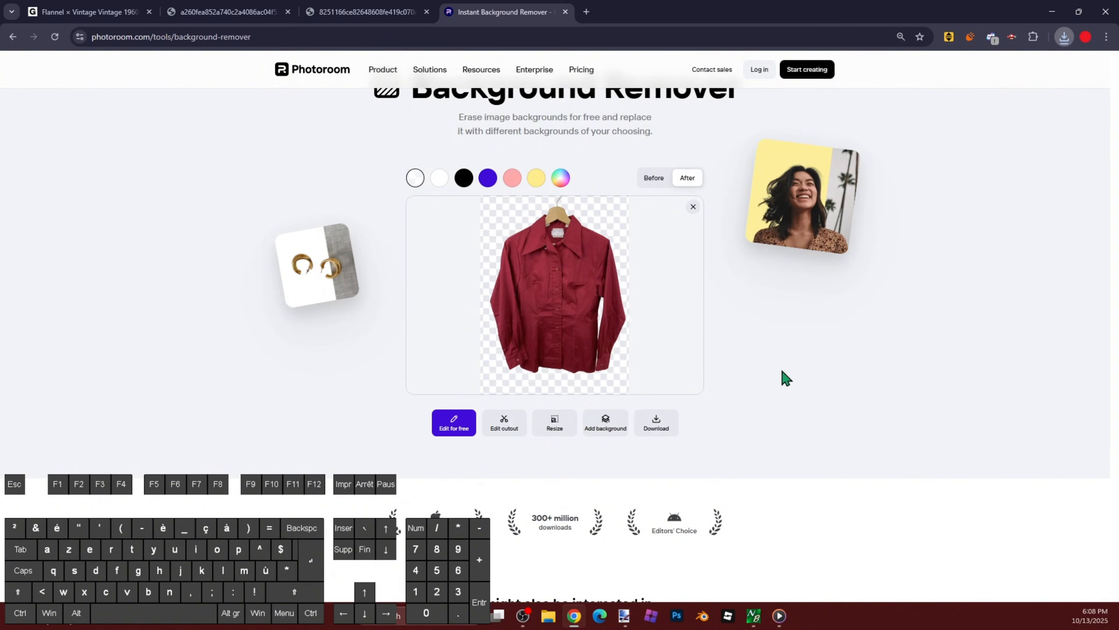
Step: Run the shirt's back photo through the Photoroom background remover
left_click(396, 13)
left_click_drag(562, 290, 725, 310)
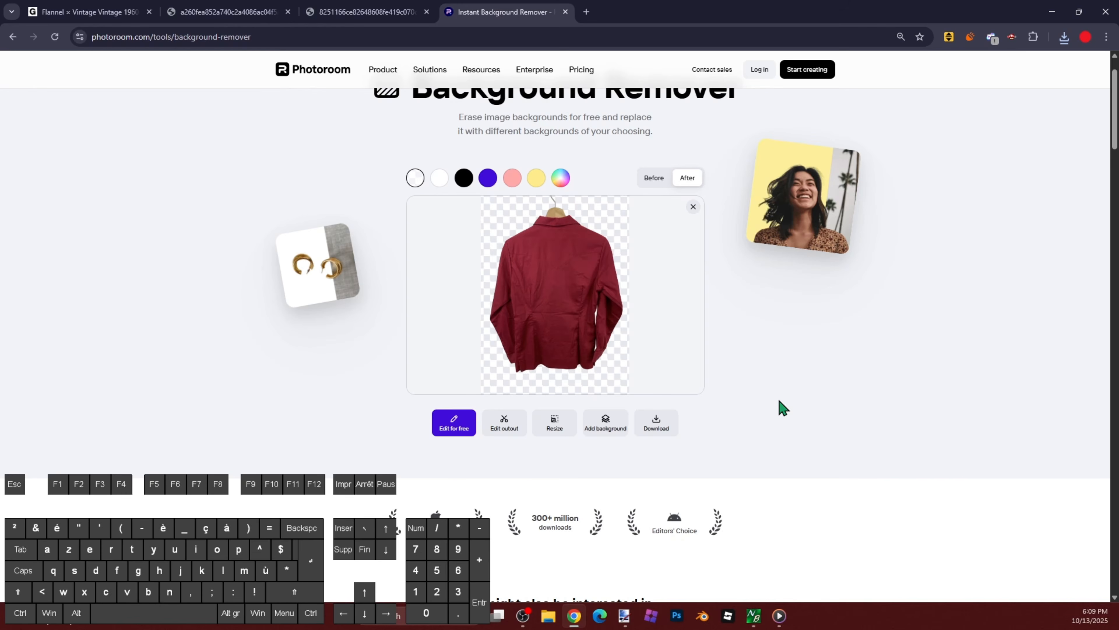
key("ctrl+2")
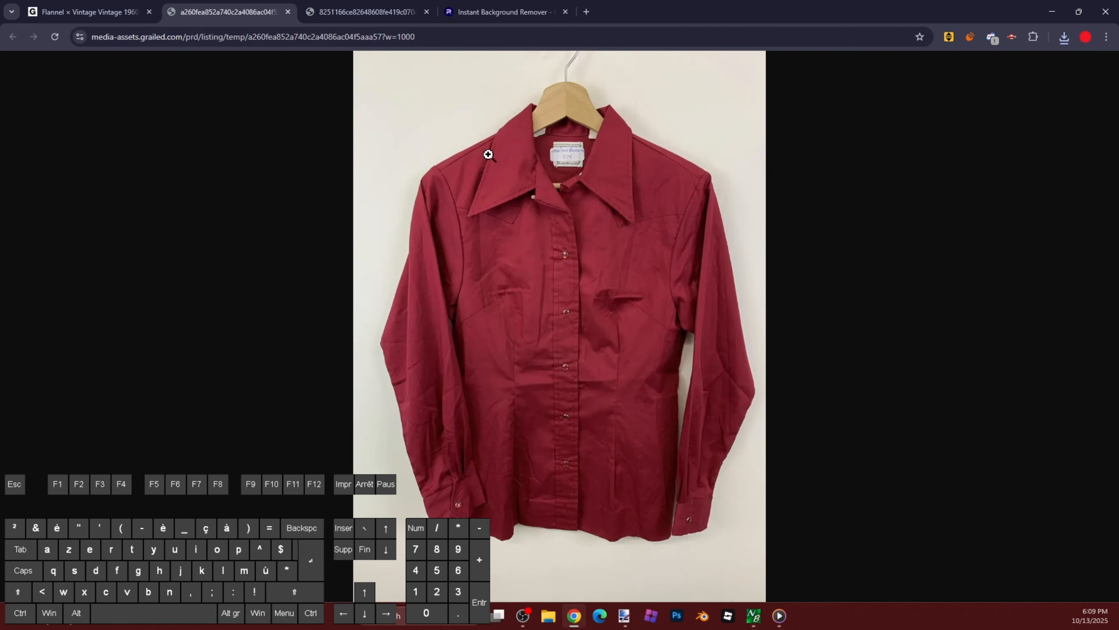
Step: Switch to paint.net, open both shirt cutouts downloaded from Photoroom and move the Layers window beside the canvas
key("alt+Tab")
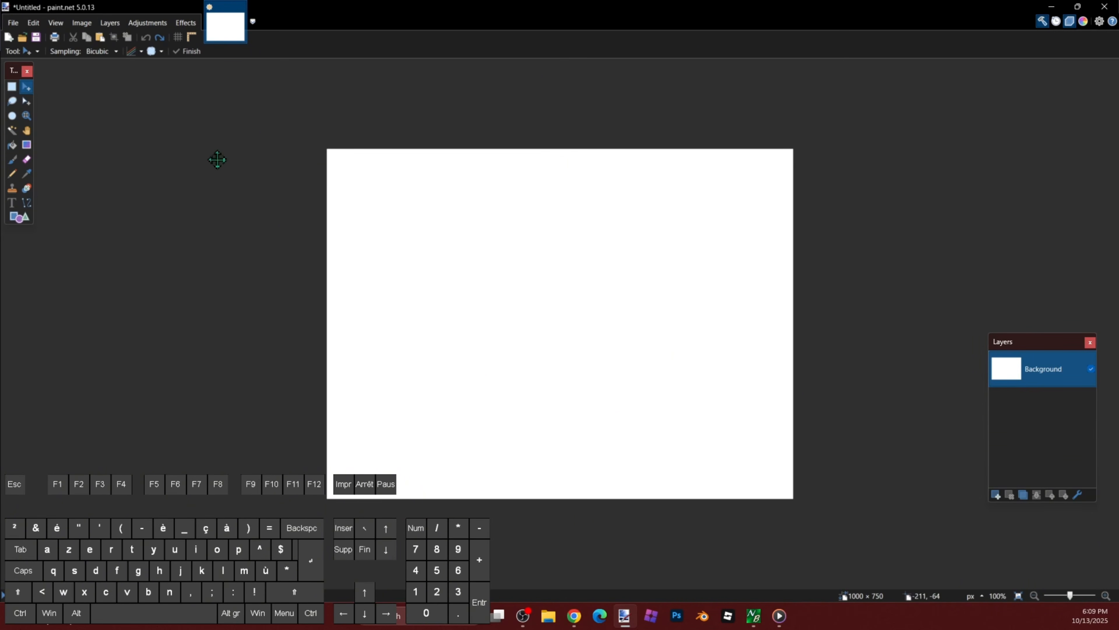
left_click(24, 44)
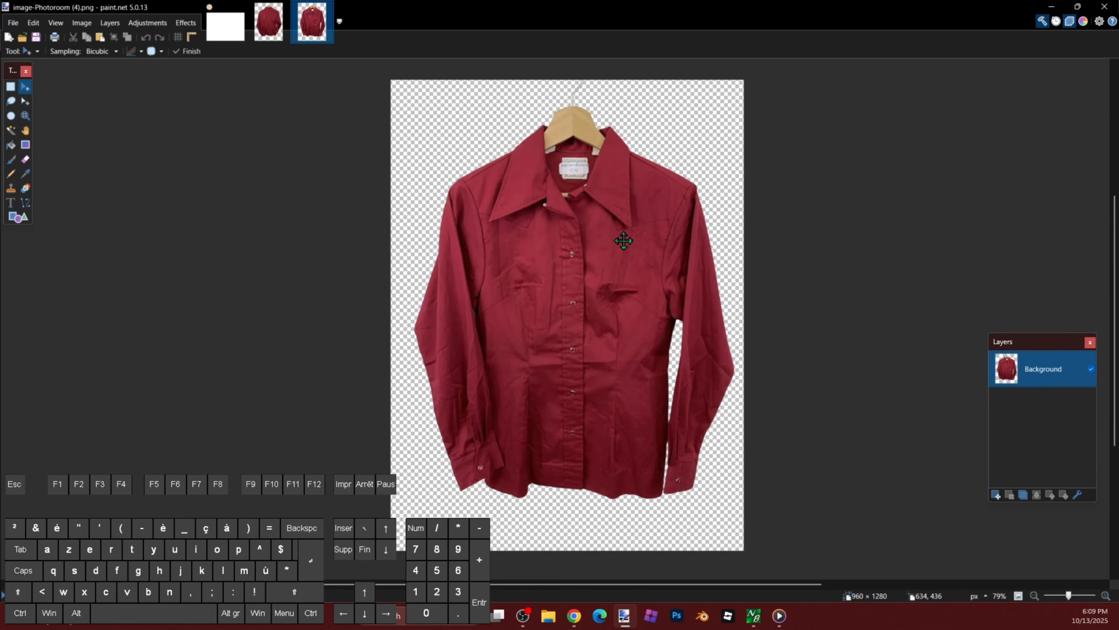
left_click_drag(1032, 349, 806, 142)
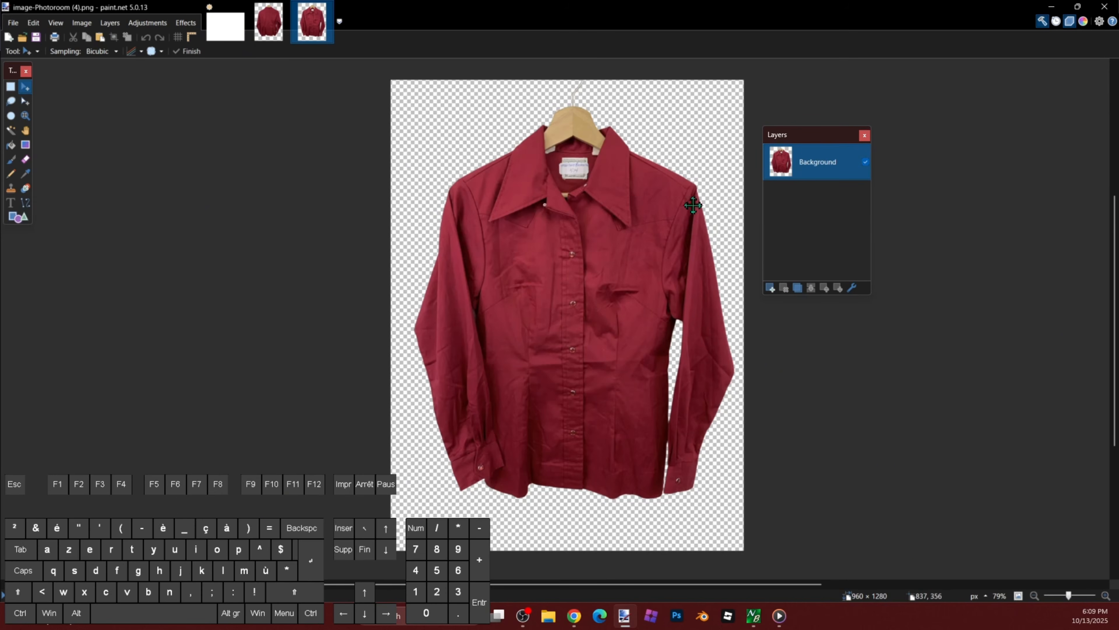
Step: Select the Eraser and set its brush size to 45
key("e")
scroll(572, 183, "up", 2, "ctrl")
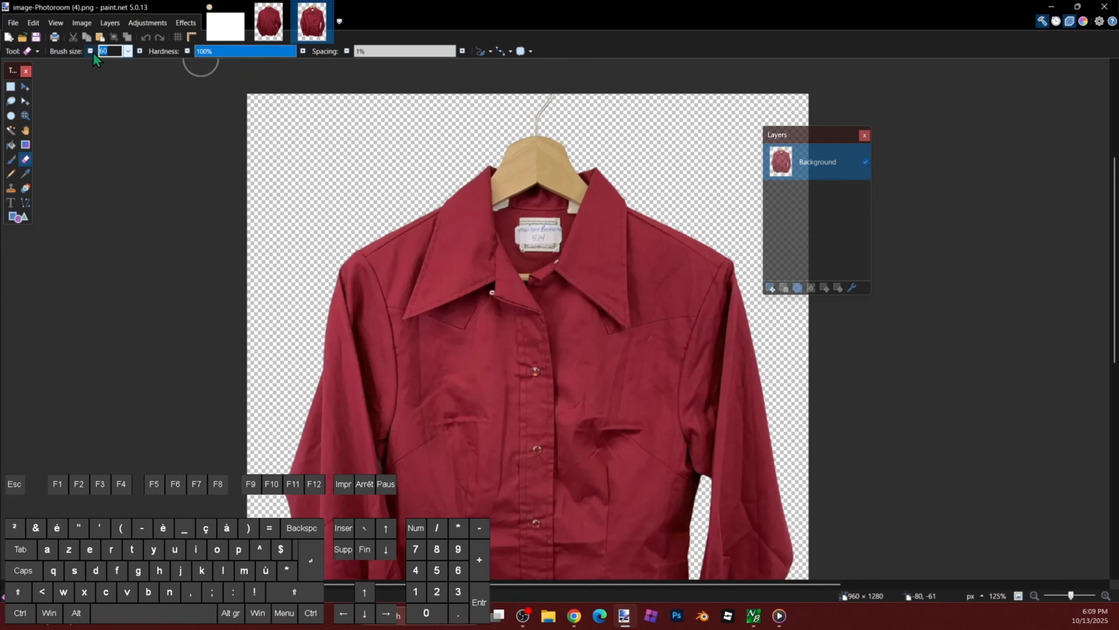
key("ctrl")
left_click(91, 52, "ctrl")
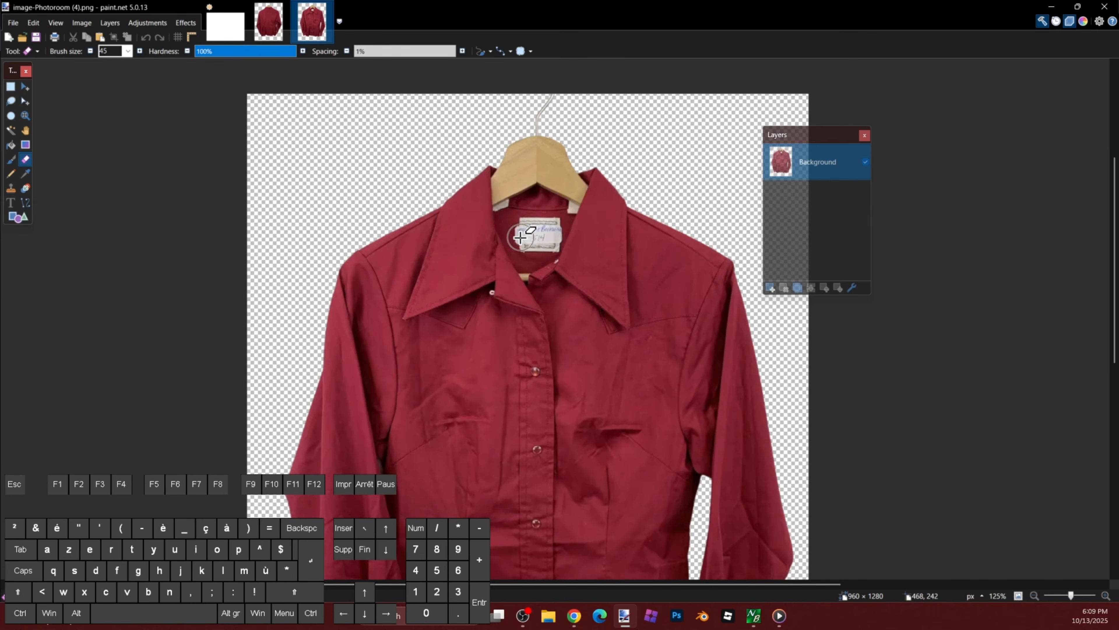
scroll(580, 202, "down", 4, "ctrl")
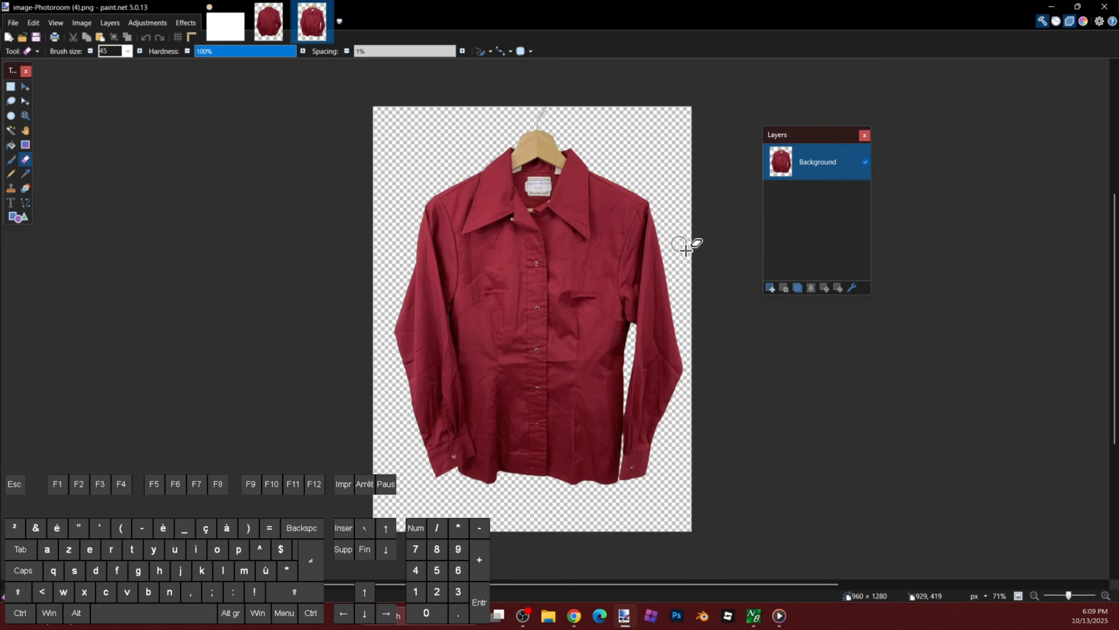
Step: Add a new layer beneath the front shirt and fill it with solid dark blue
left_click(771, 288)
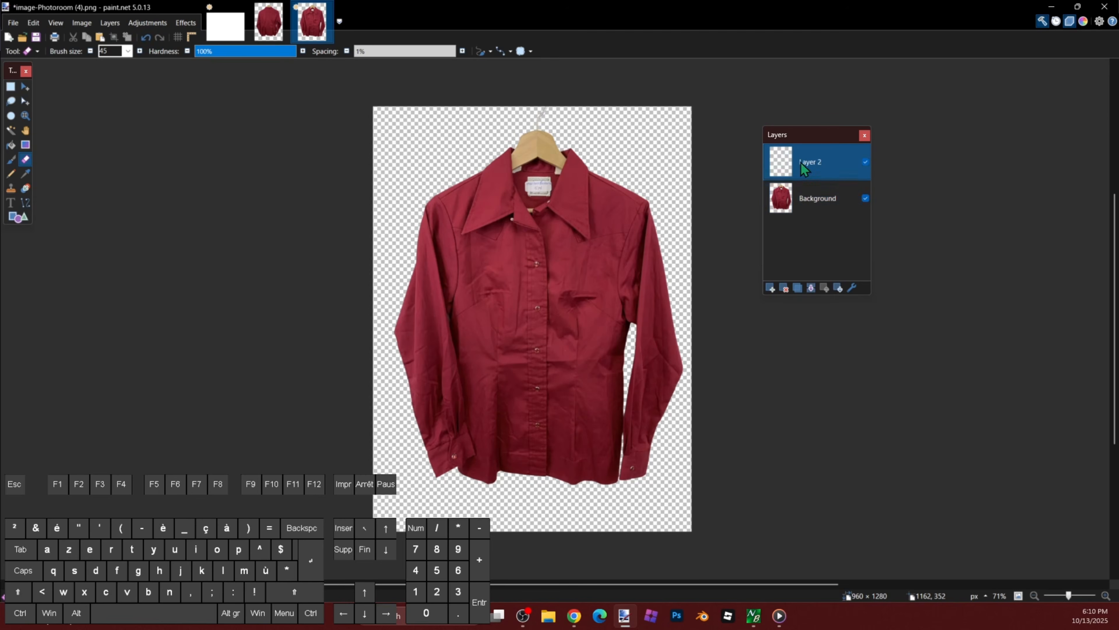
left_click_drag(803, 170, 812, 217)
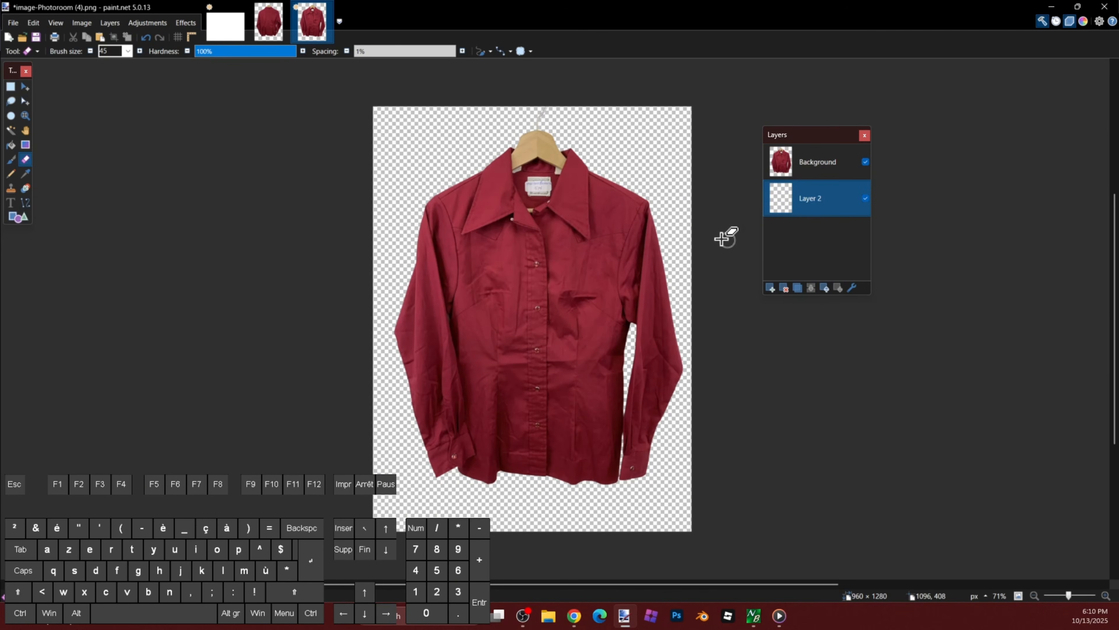
left_click(1083, 21)
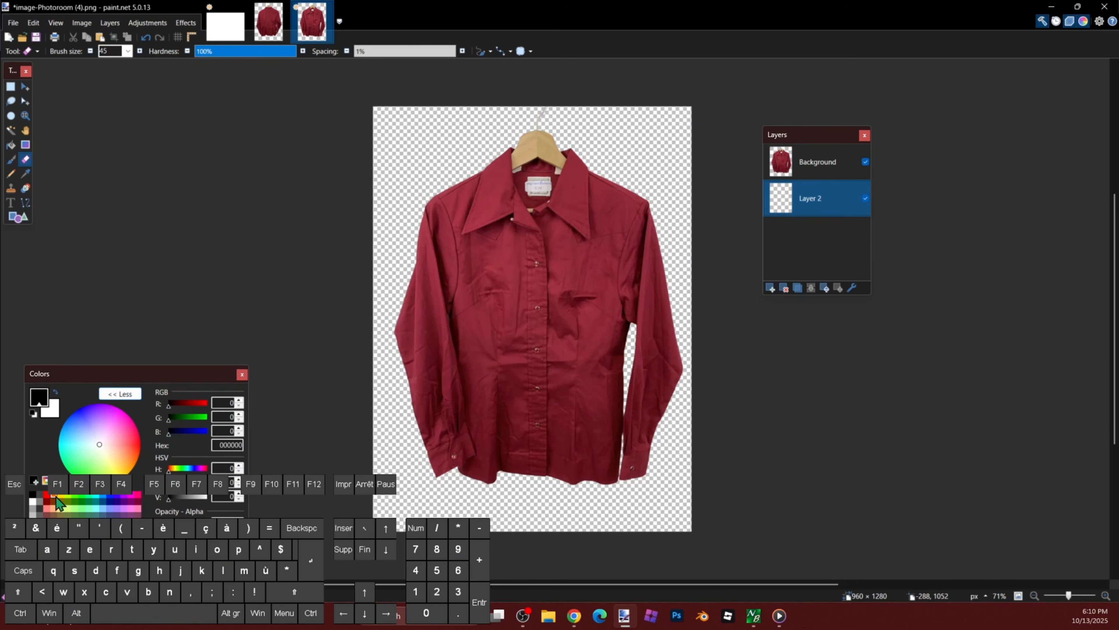
left_click(101, 504)
left_click(242, 375)
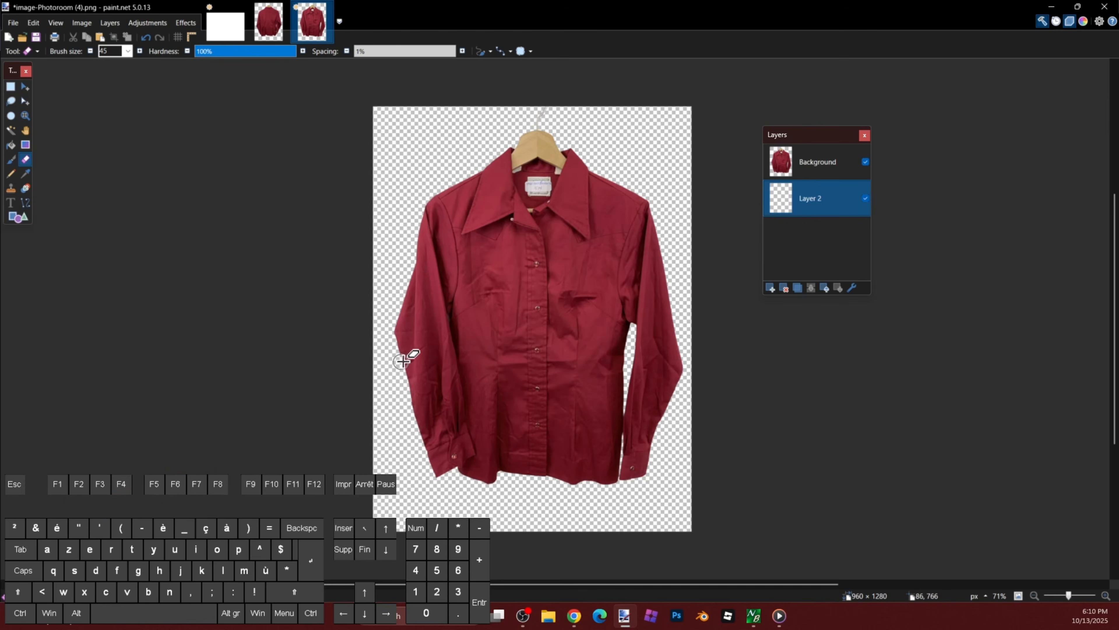
key("f")
left_click(405, 322)
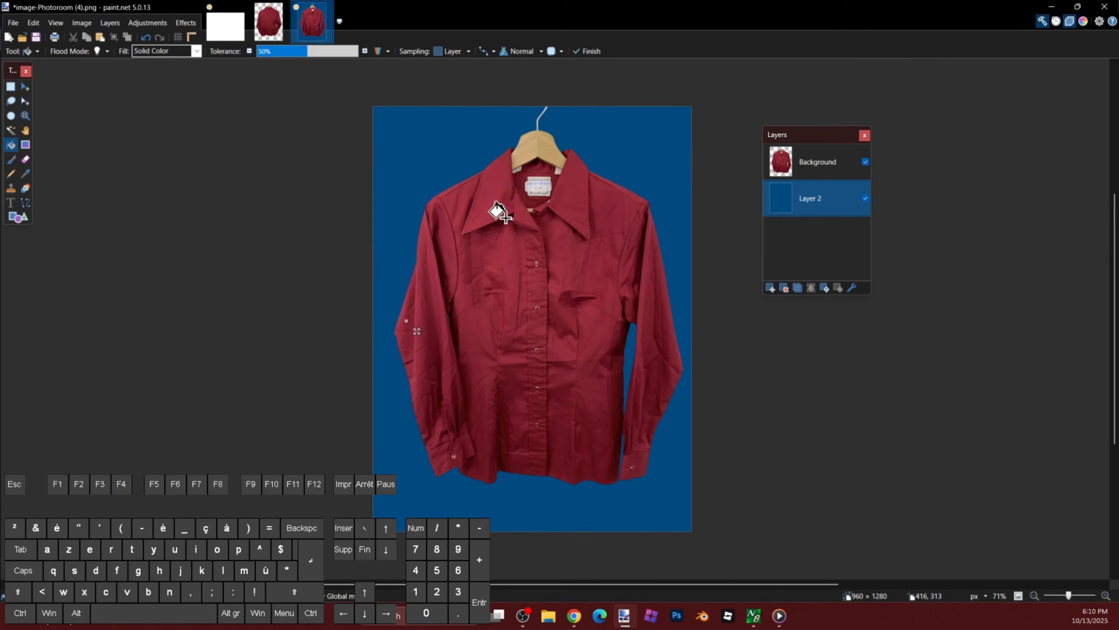
Step: Erase the hanger and neck label inside the collar on the front shirt's Background layer, reducing the brush size to 25
key("e")
scroll(533, 170, "up", 1, "ctrl")
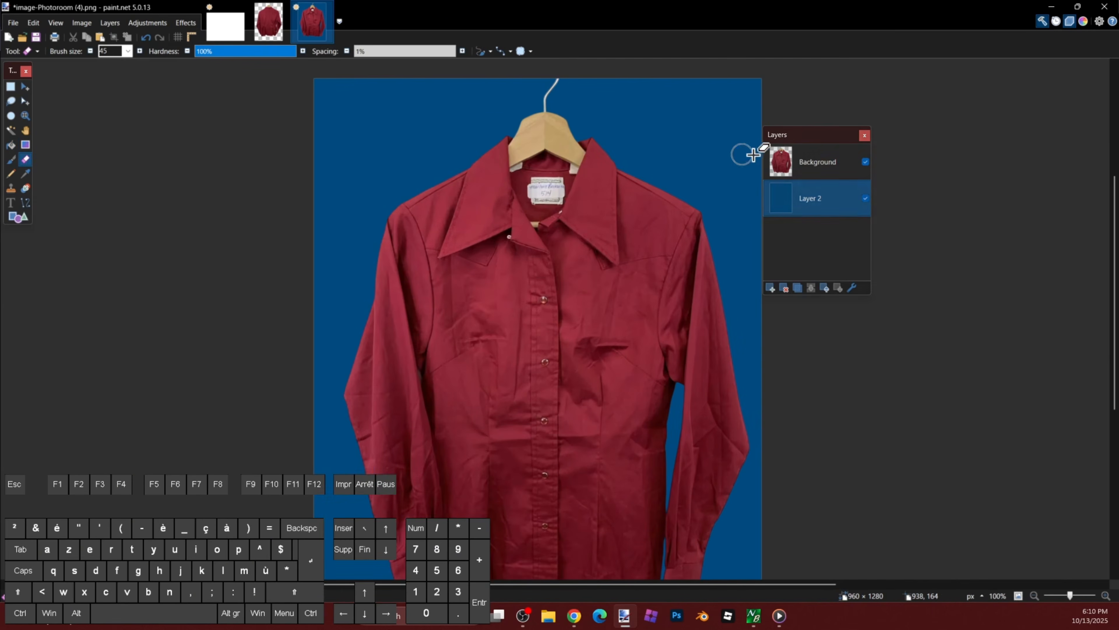
left_click(769, 160)
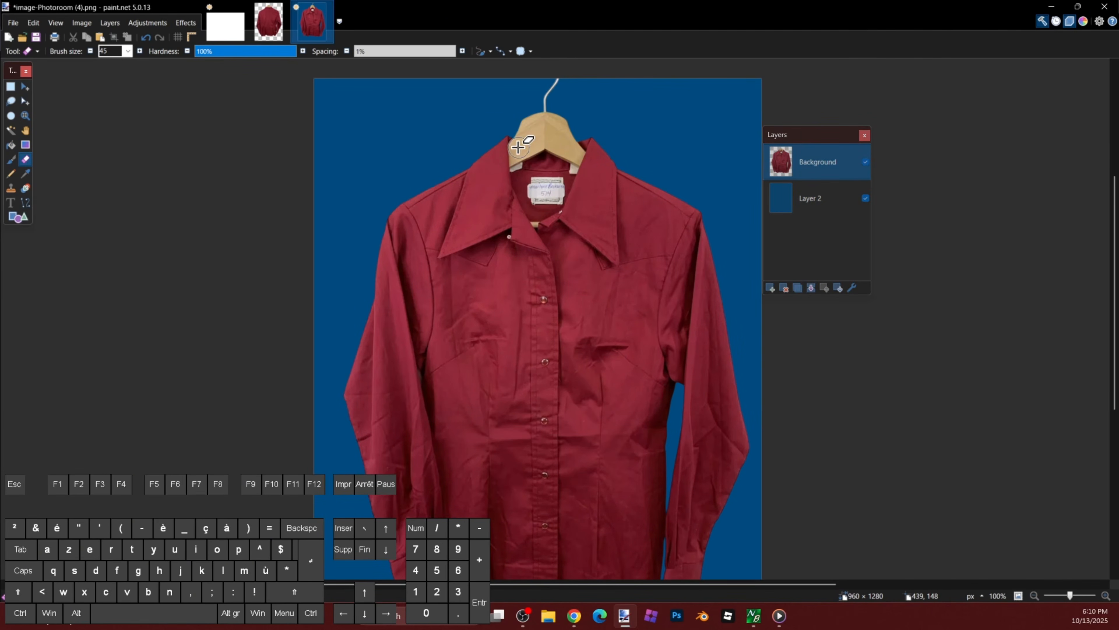
scroll(518, 183, "up", 3, "ctrl")
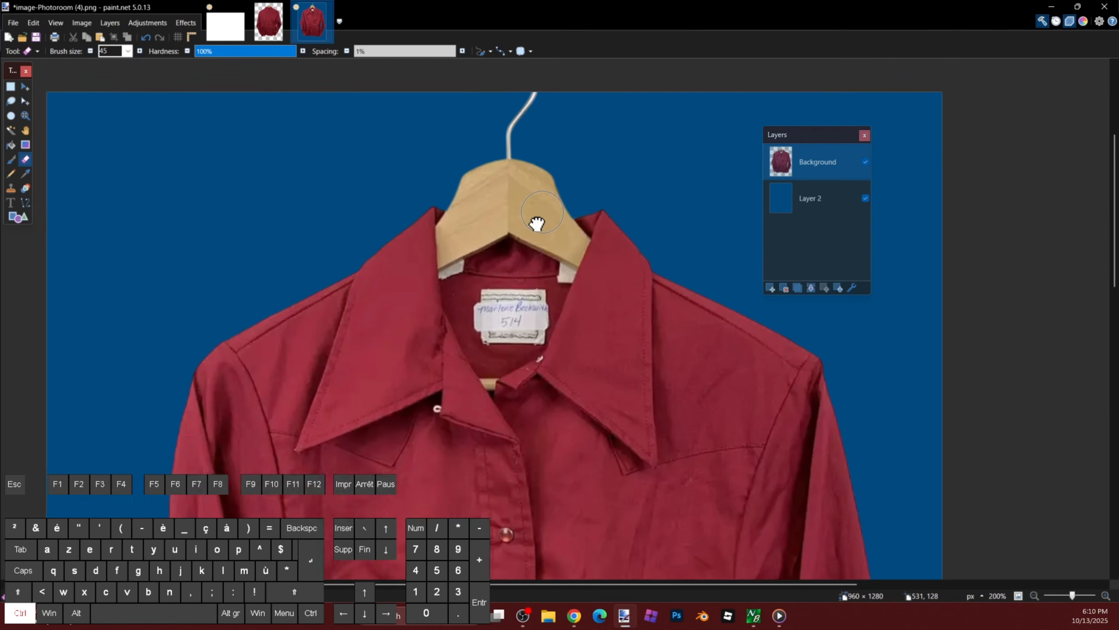
scroll(532, 276, "up", 8)
mouse_move(488, 269)
left_mouse_down()
mouse_move(532, 275)
mouse_move(600, 238)
mouse_move(387, 195)
mouse_move(409, 167)
mouse_move(499, 295)
left_mouse_up()
key("bracketleft")
scroll(669, 110, "down", 5)
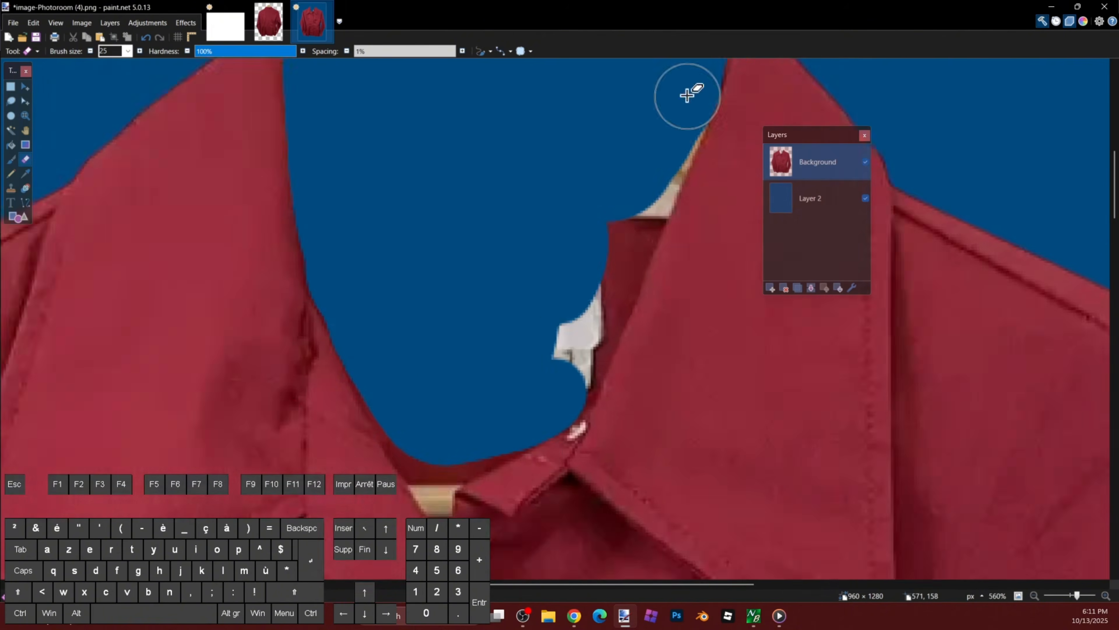
Step: Reduce the eraser size to 22 and erase the leftover hanger and label bits along the inner collar edges
scroll(499, 375, "up", 1, "ctrl")
scroll(441, 414, "up", 5, "ctrl")
key("bracketleft")
mouse_move(549, 220)
left_mouse_down()
mouse_move(545, 325)
mouse_move(592, 312)
mouse_move(579, 338)
left_mouse_up()
scroll(667, 255, "down", 8, "ctrl")
Step: Bring up the back shirt image and open the 2X.png and 2X XTRA WIDE.png clothing templates
left_click(268, 22)
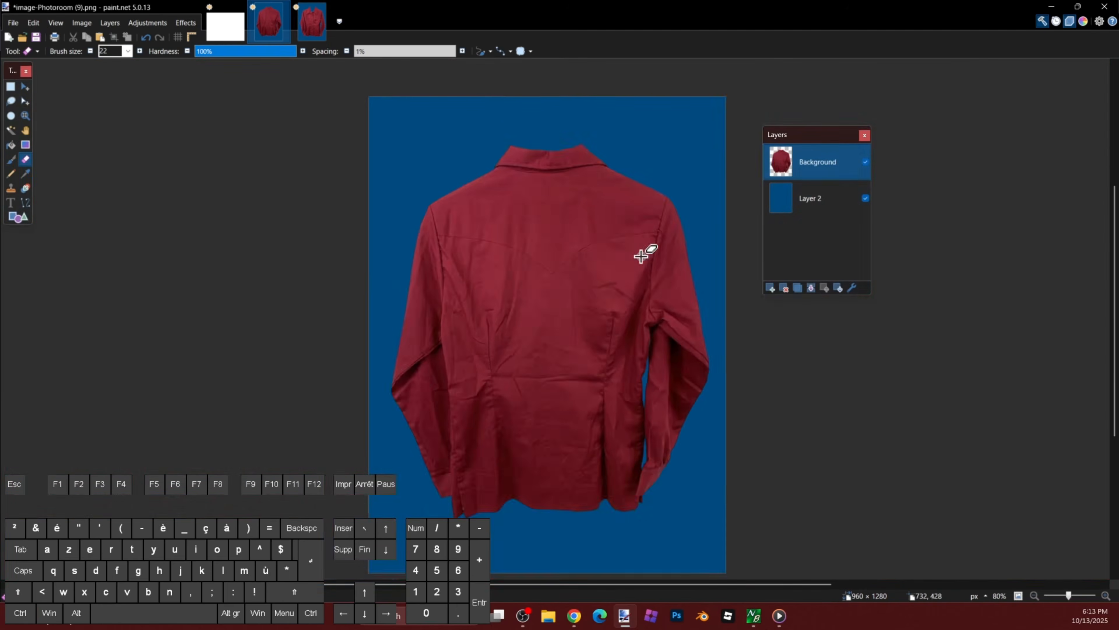
key("ctrl+o")
double_click(275, 100)
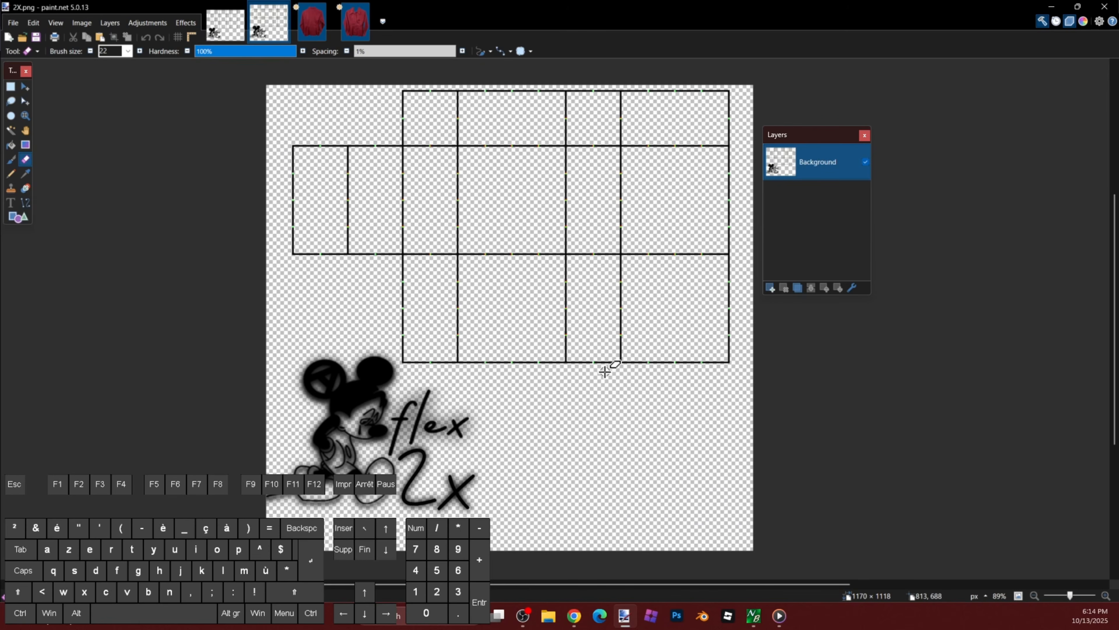
left_click_drag(637, 370, 614, 372)
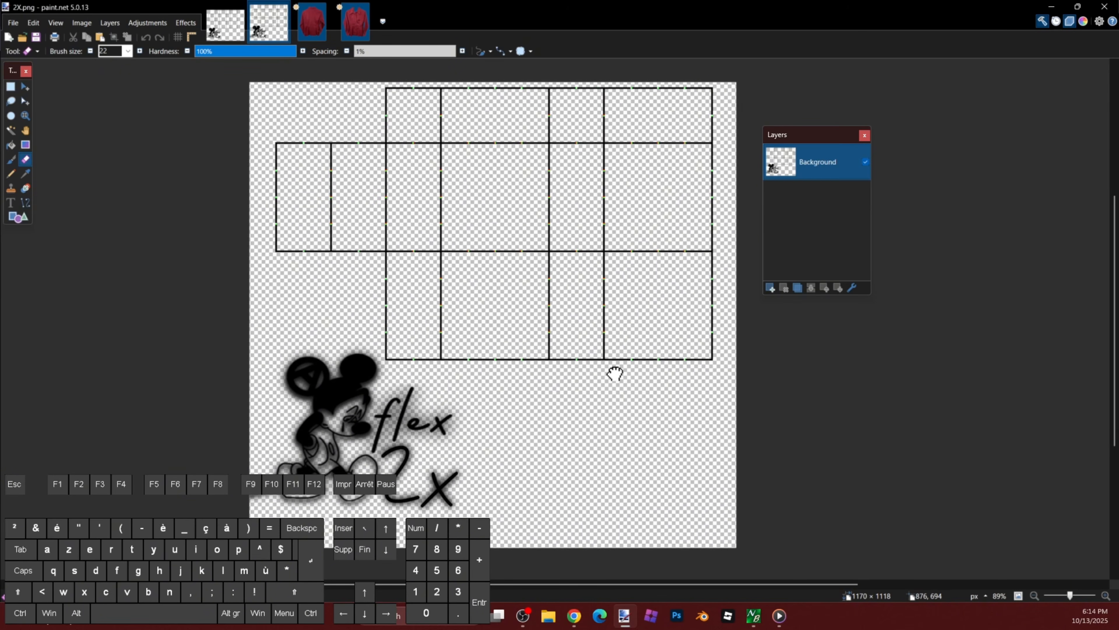
scroll(614, 372, "up", 1)
scroll(614, 371, "down", 1)
Step: Close the 2X.png template and make 2X XTRA WIDE.png the active image
key("ctrl+shift+Tab")
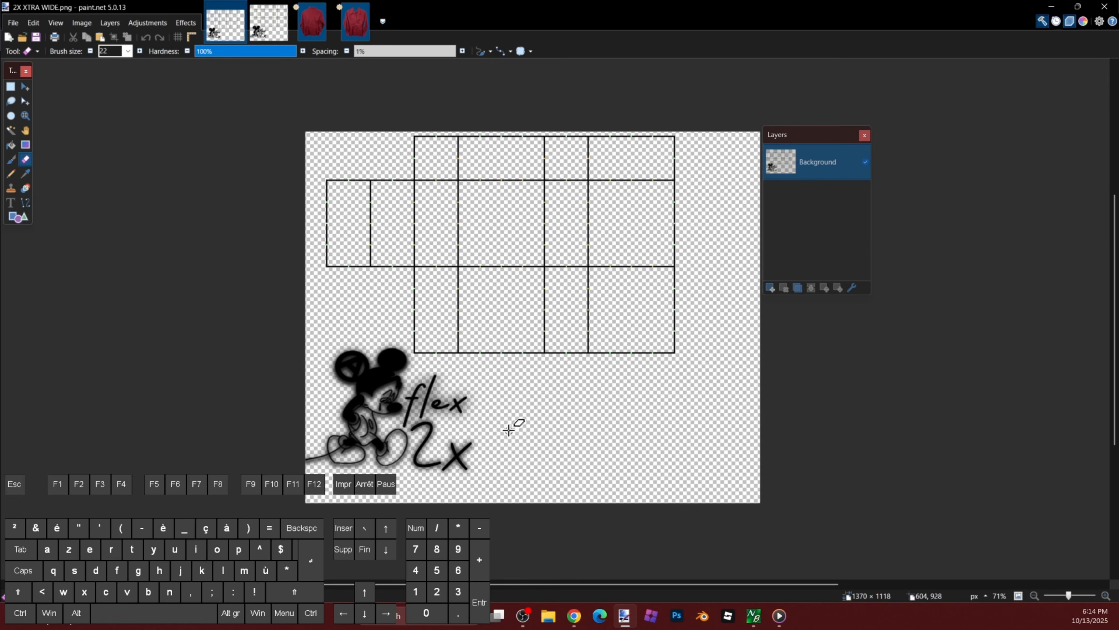
key("ctrl+w")
key("ctrl+Tab")
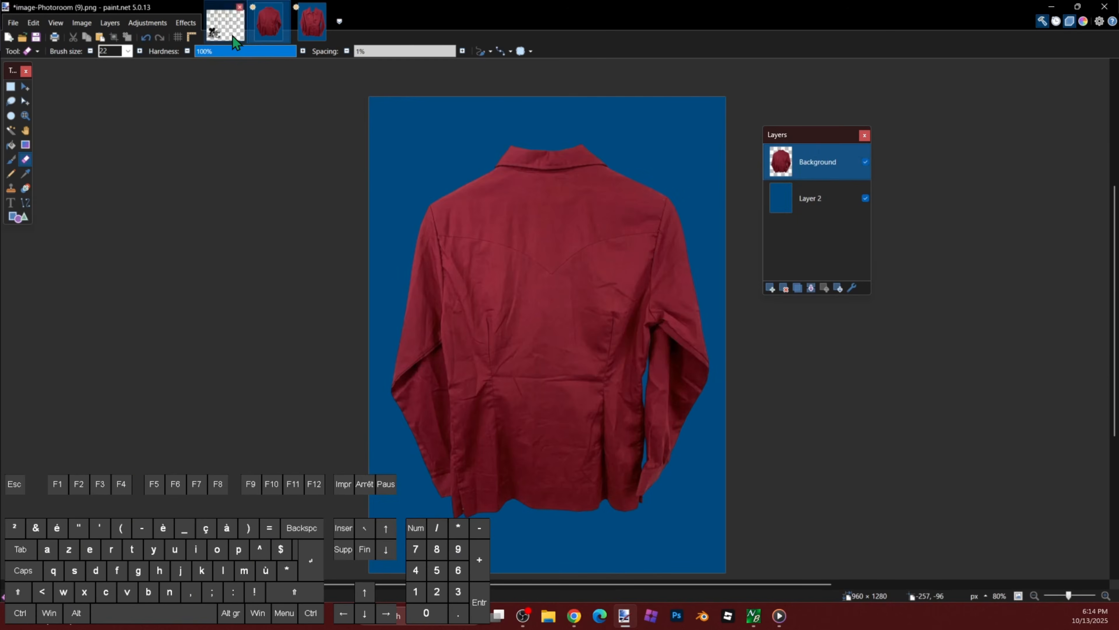
key("ctrl+shift+Tab")
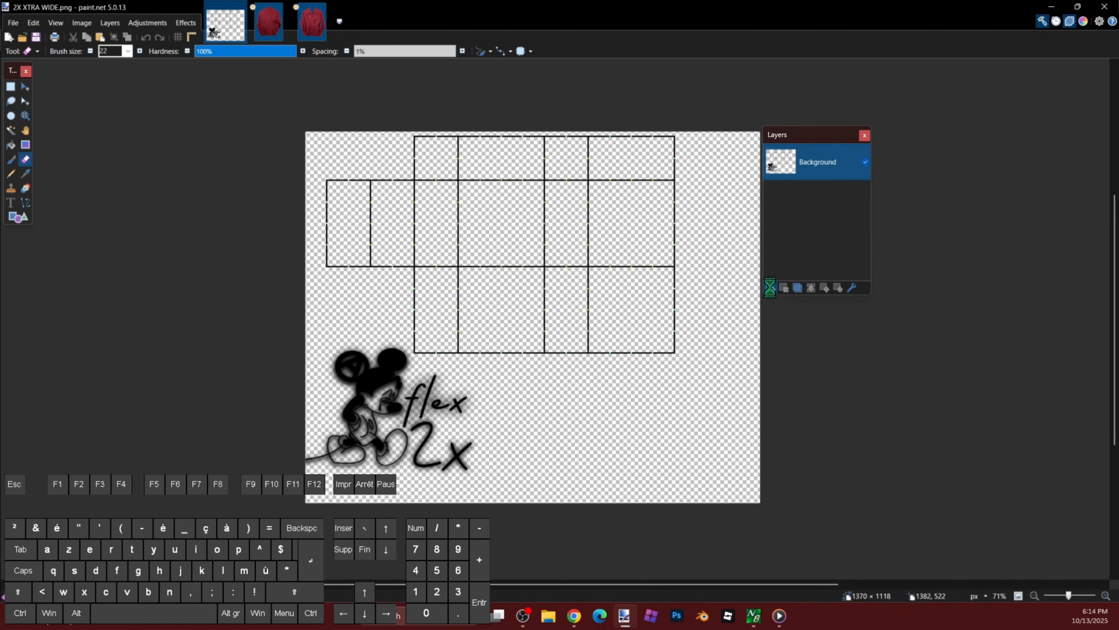
Step: Place a solid dark blue layer beneath the template grid and add an empty layer between the two
left_click(770, 288)
left_click_drag(797, 167, 799, 213)
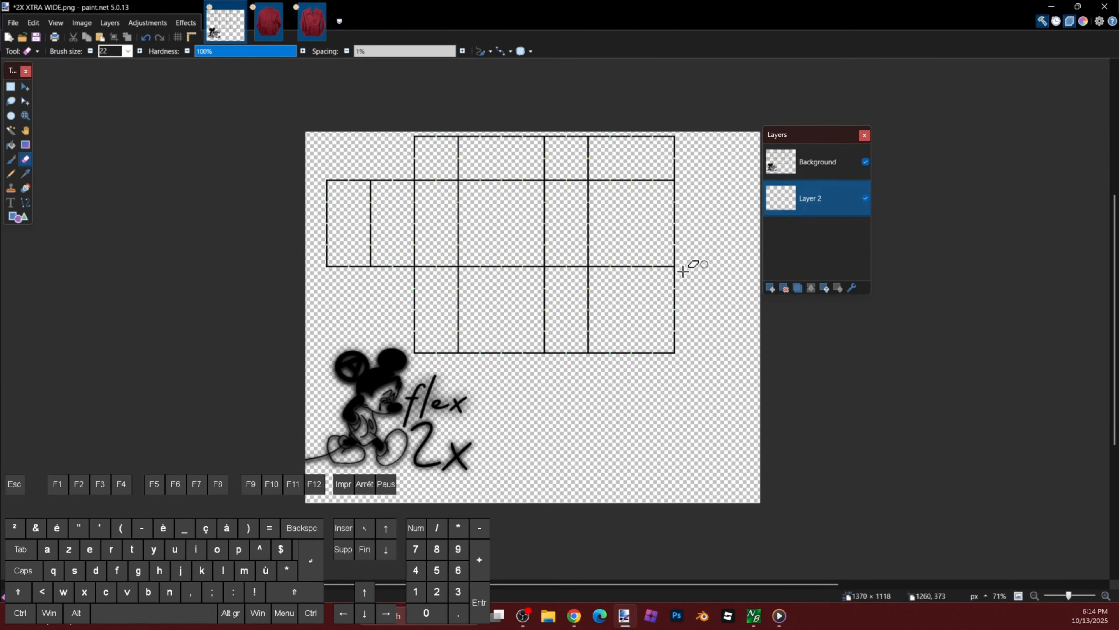
key("f")
left_click(510, 374)
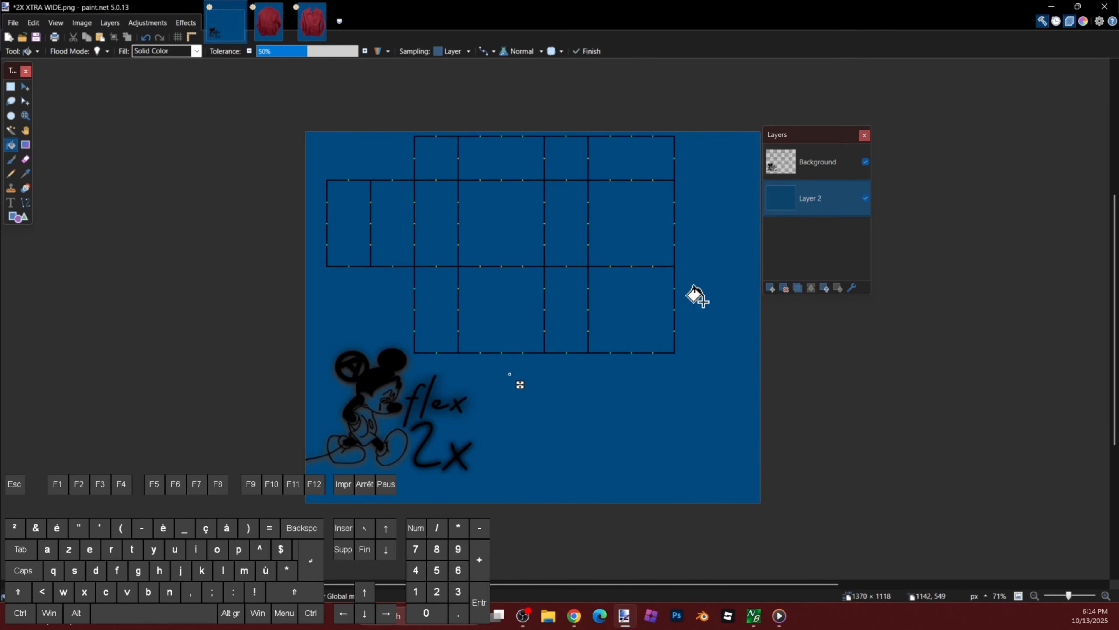
left_click(771, 287)
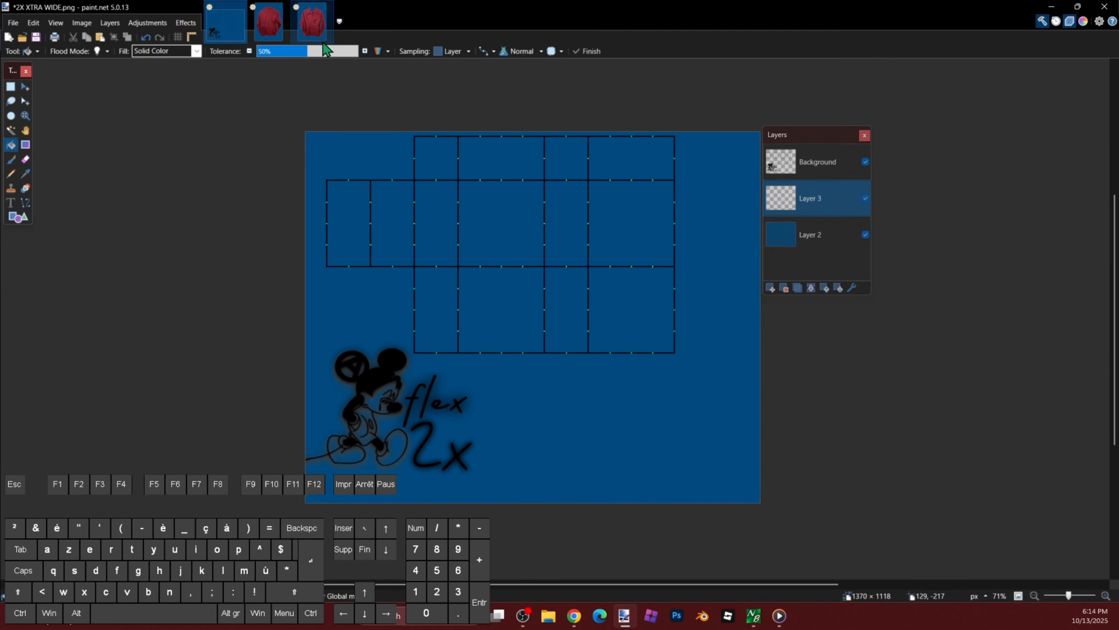
Step: Copy the whole front shirt from its image and paste it into the empty layer of the 2X XTRA WIDE template
left_click(268, 21)
key("s")
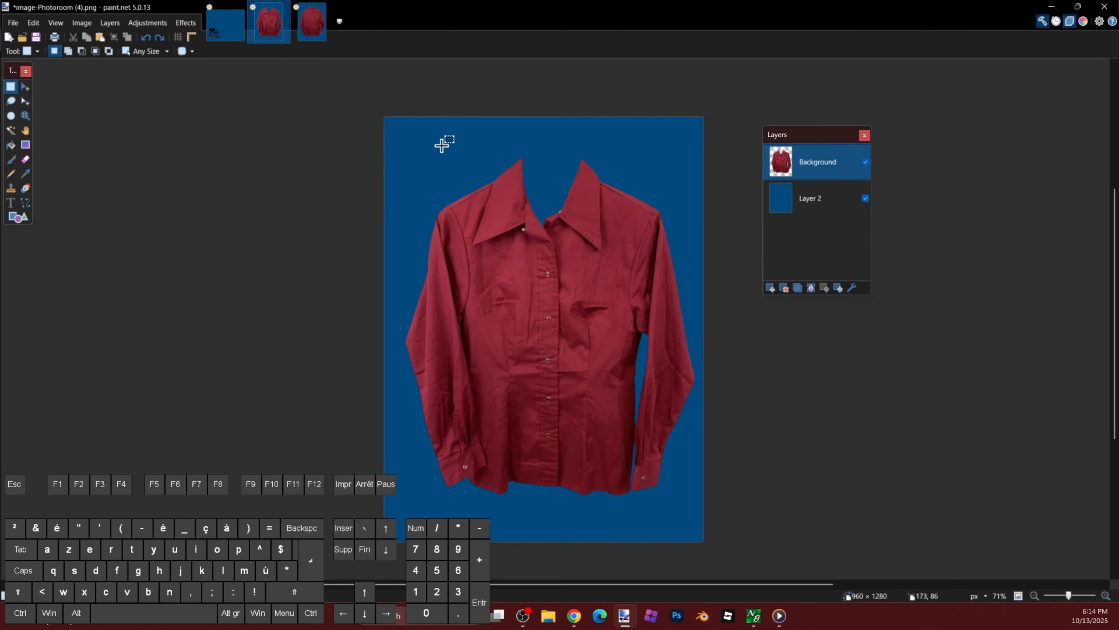
left_click_drag(390, 127, 699, 513)
key("ctrl+c")
key("ctrl+shift+Tab")
key("ctrl+v")
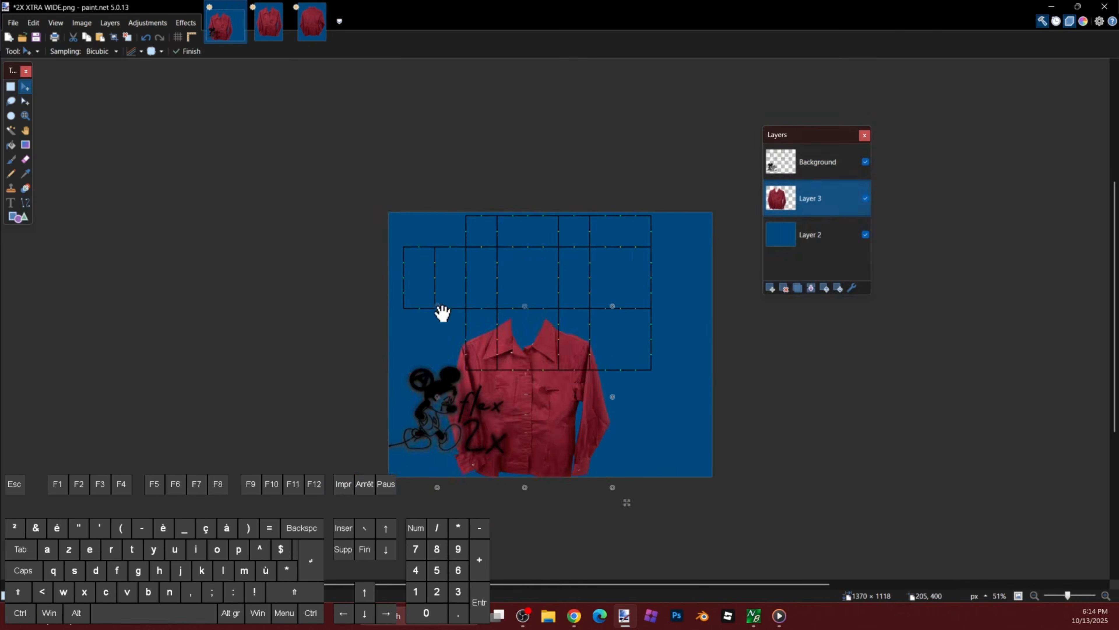
Step: Shrink the pasted front shirt and fit it over the template's front torso panel, with the shoulders near the upper grid line
key("ctrl+0")
left_click_drag(642, 433, 599, 388)
left_click_drag(410, 298, 392, 295)
left_click_drag(608, 388, 615, 384)
left_click_drag(614, 292, 606, 291)
scroll(606, 291, "up", 2)
scroll(601, 341, "down", 1)
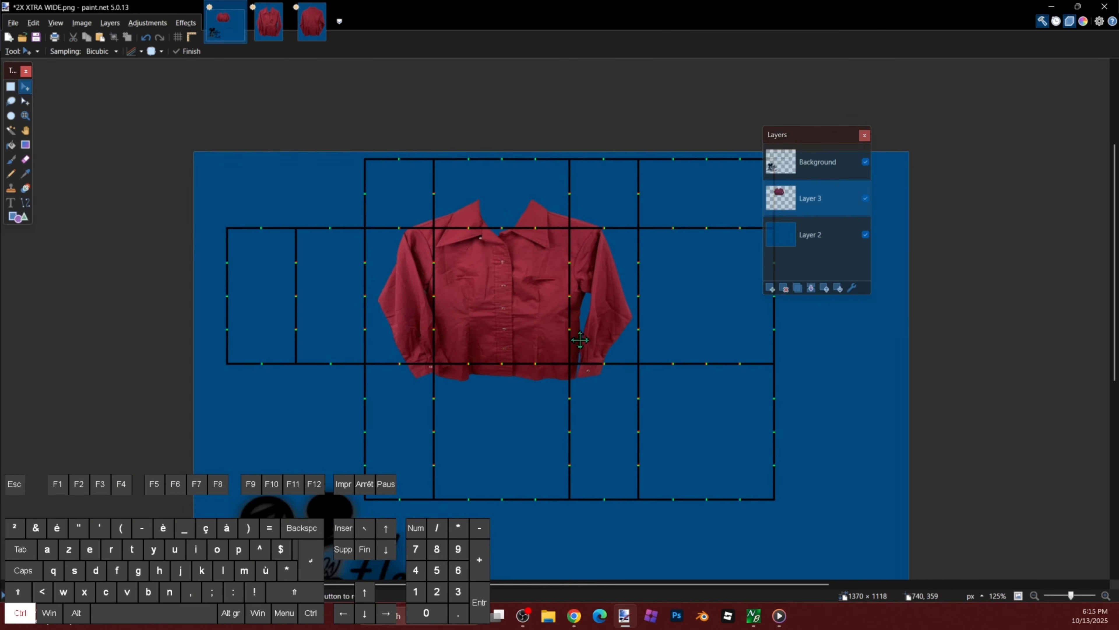
scroll(619, 340, "down", 1)
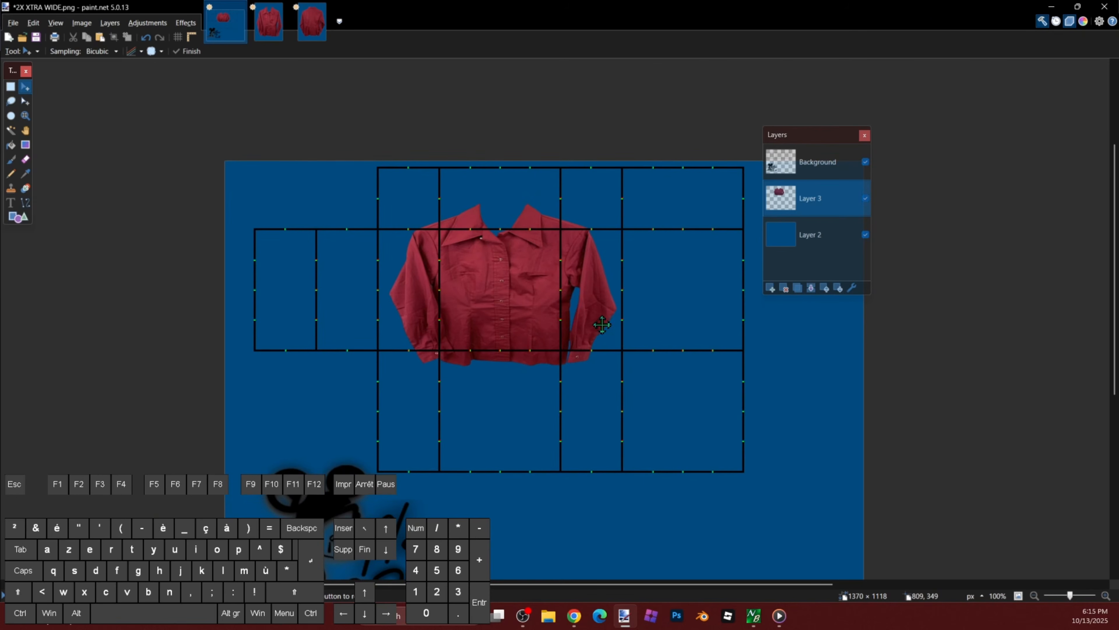
Step: Open the Liquify effect on the front shirt layer and set its brush size to 200
left_click(186, 22)
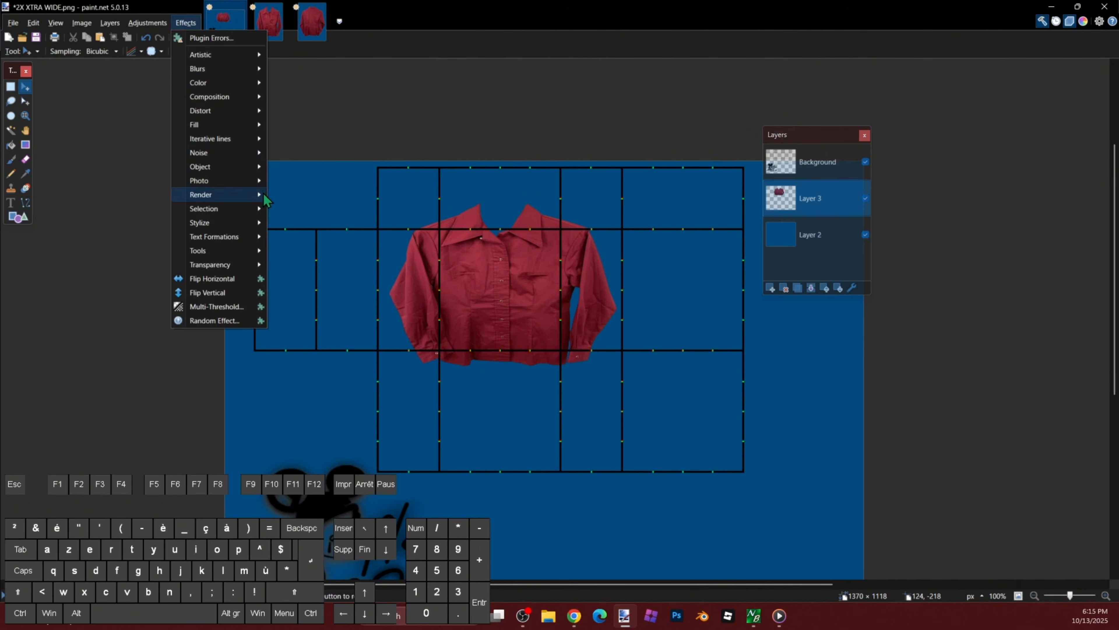
mouse_move(263, 196)
mouse_move(248, 254)
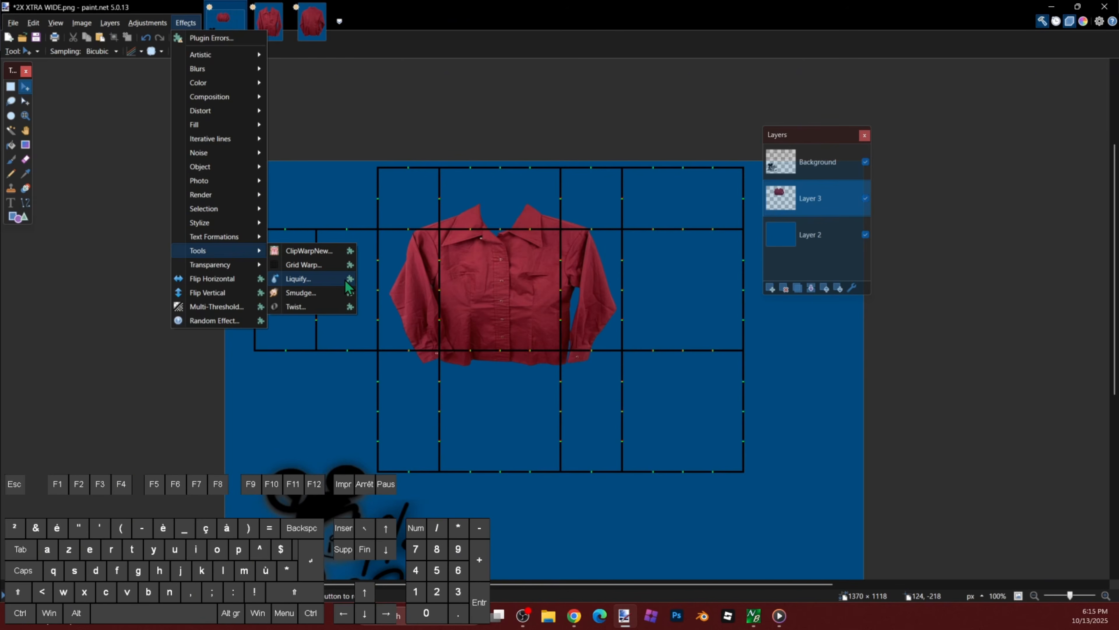
mouse_move(222, 185)
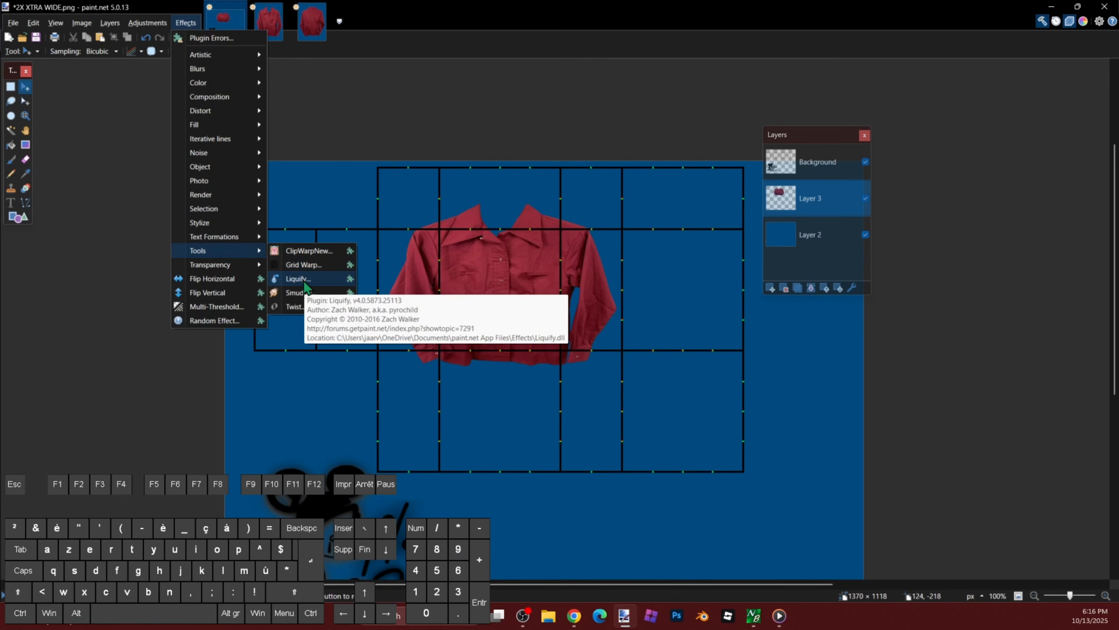
left_click(305, 281)
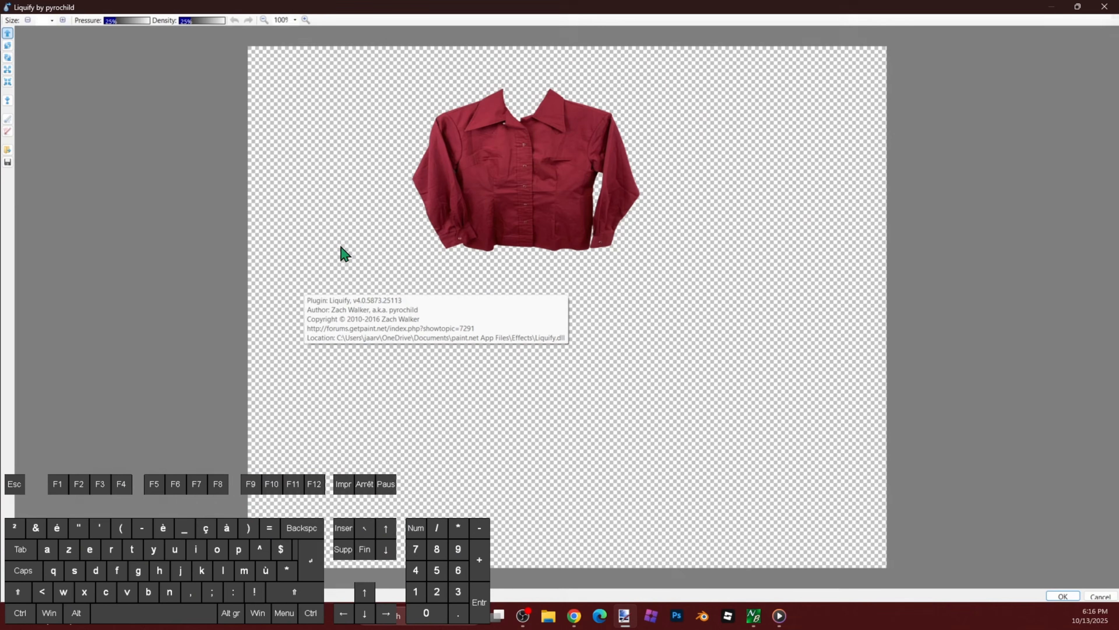
left_click(53, 22)
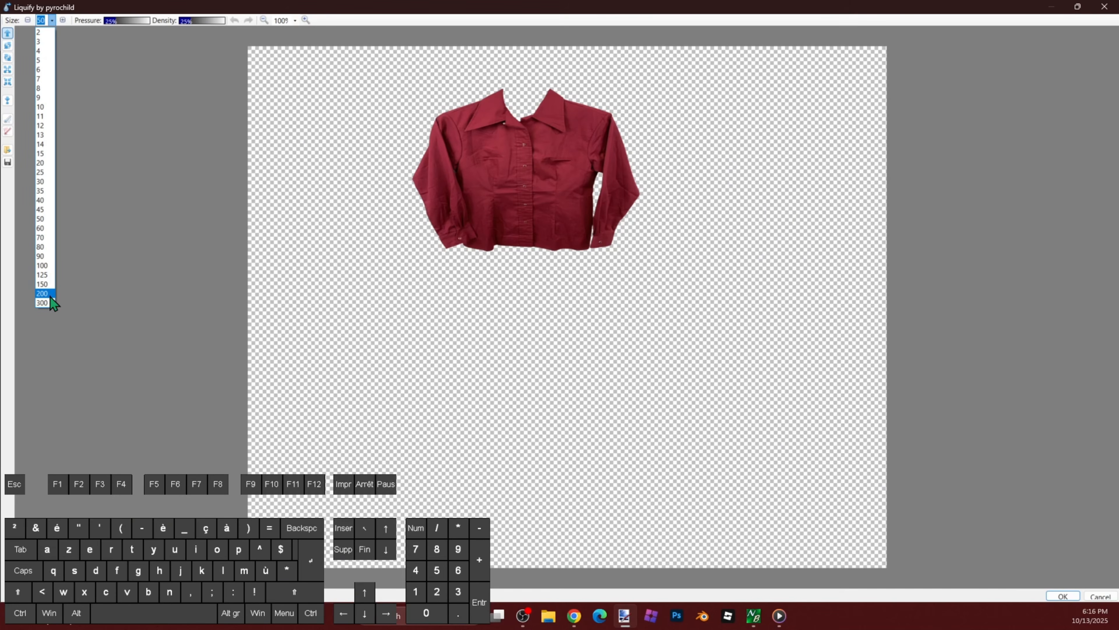
left_click(49, 294)
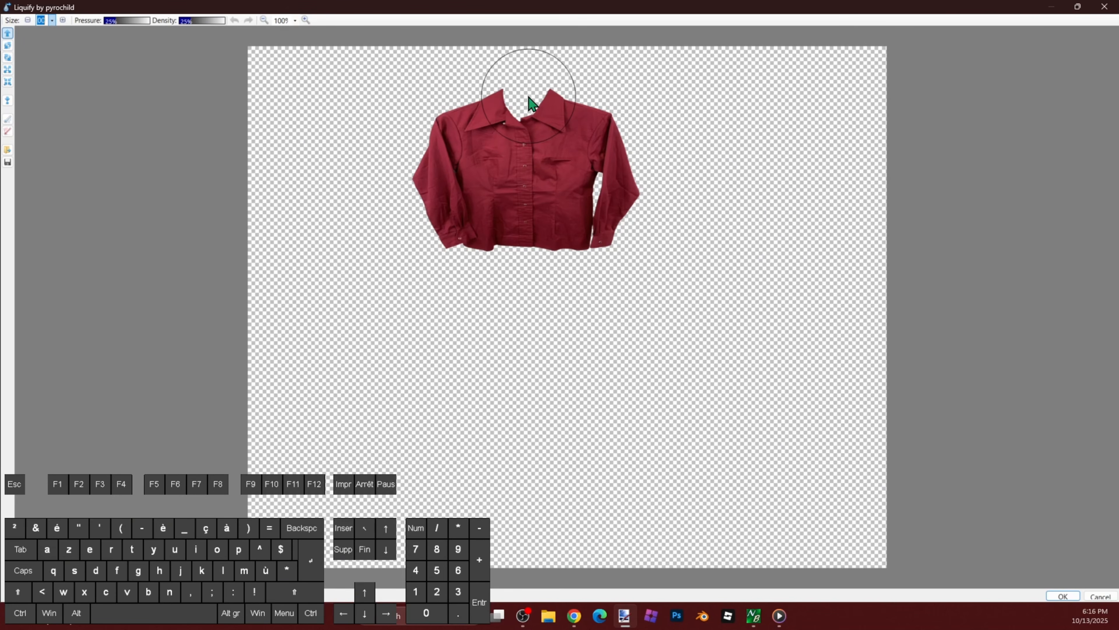
Step: Push both sides of the front shirt's collar outward to widen and round the neck opening, and apply the Liquify effect
scroll(528, 98, "up", 1)
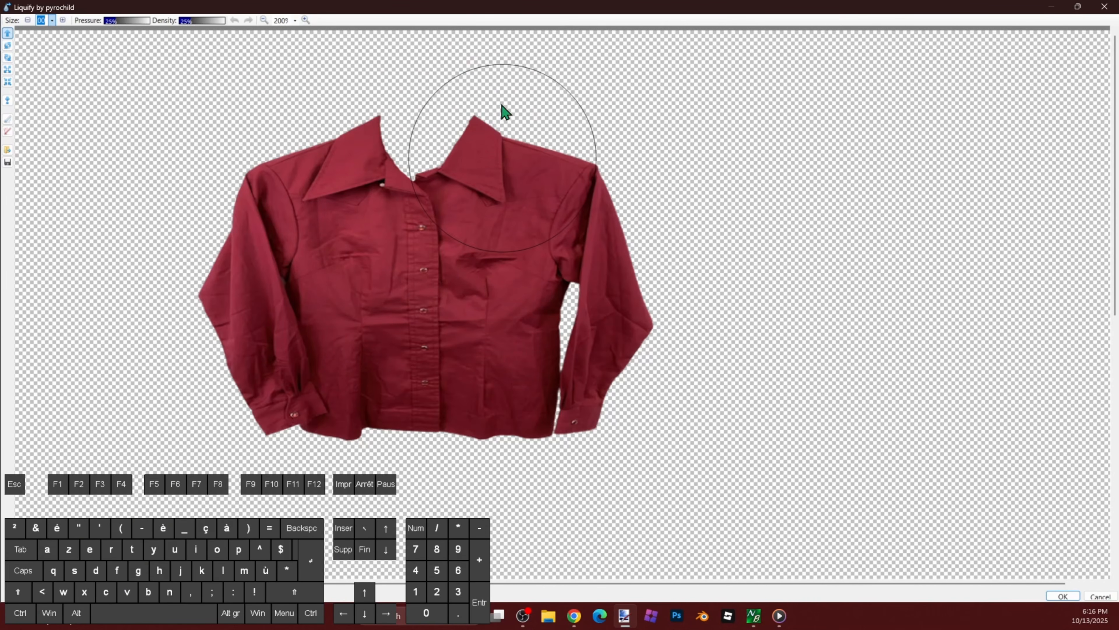
mouse_move(502, 106)
left_mouse_down()
mouse_move(437, 132)
mouse_move(388, 136)
mouse_move(431, 144)
mouse_move(390, 149)
mouse_move(451, 158)
mouse_move(377, 139)
mouse_move(479, 155)
mouse_move(400, 156)
mouse_move(395, 142)
mouse_move(339, 123)
mouse_move(497, 144)
mouse_move(505, 128)
mouse_move(489, 126)
mouse_move(511, 113)
mouse_move(488, 142)
mouse_move(446, 143)
left_mouse_up()
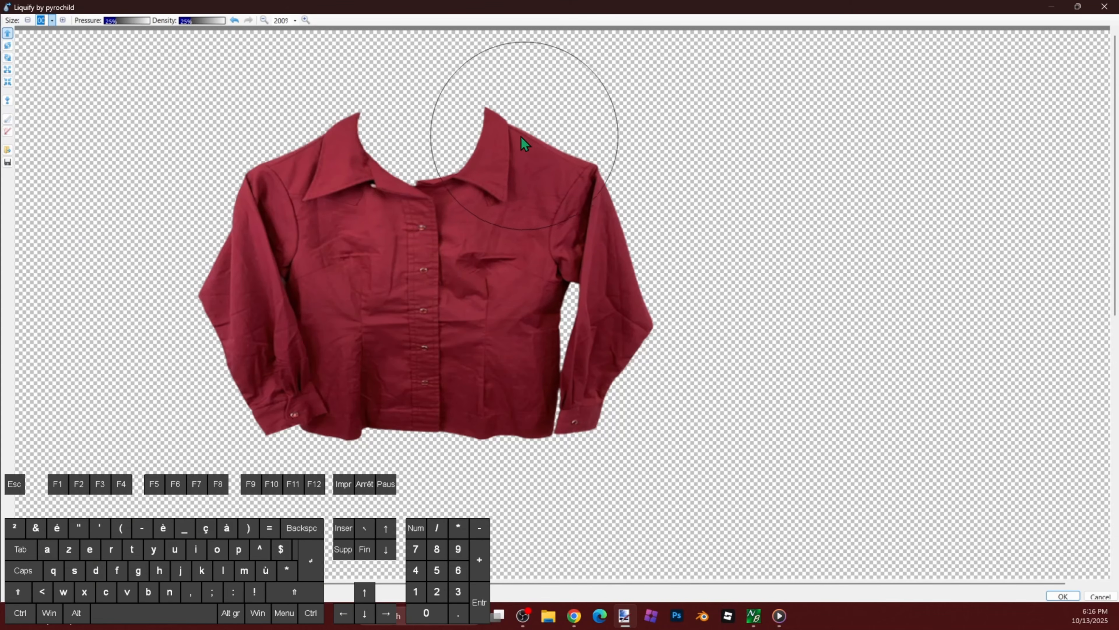
scroll(483, 197, "down", 2)
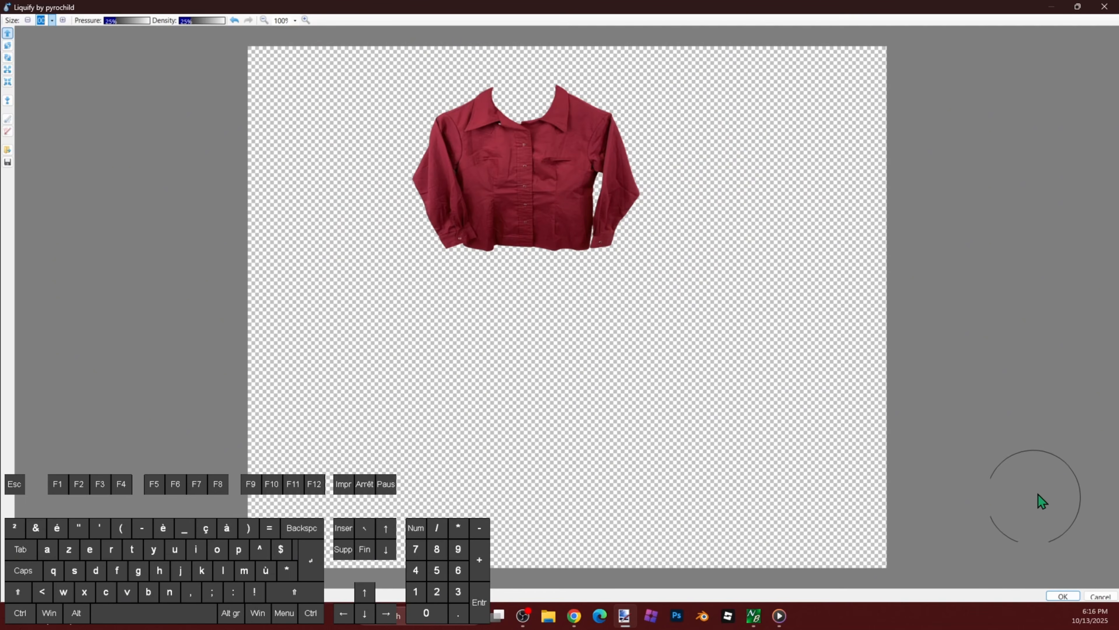
left_click(1050, 594)
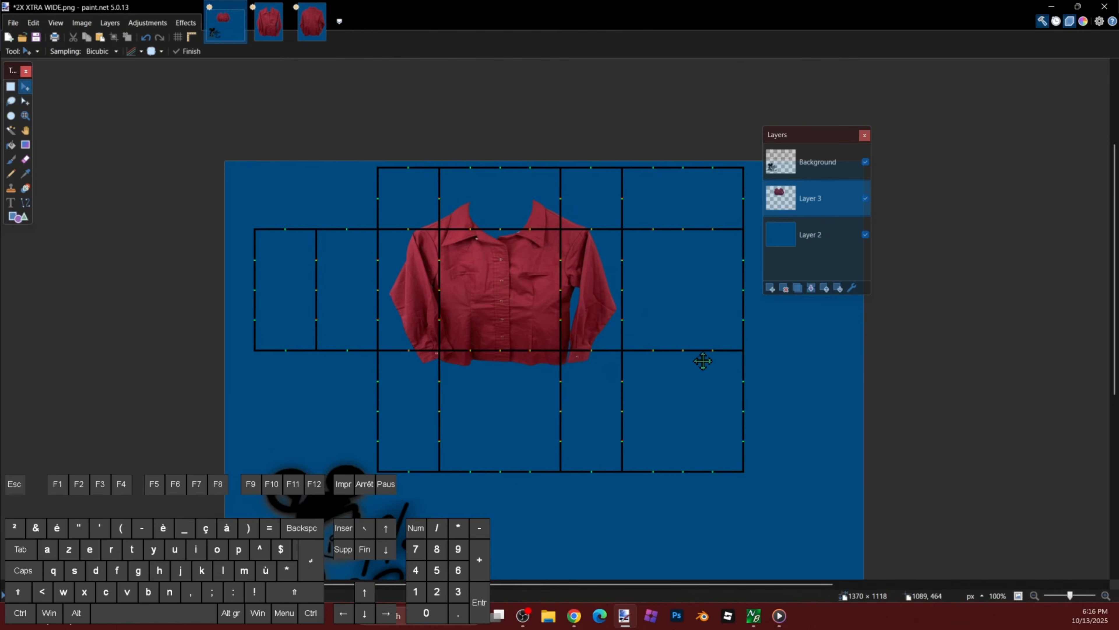
Step: Examine how the reshaped collar and neckline of the front shirt line up with the template's upper torso line
key("ctrl")
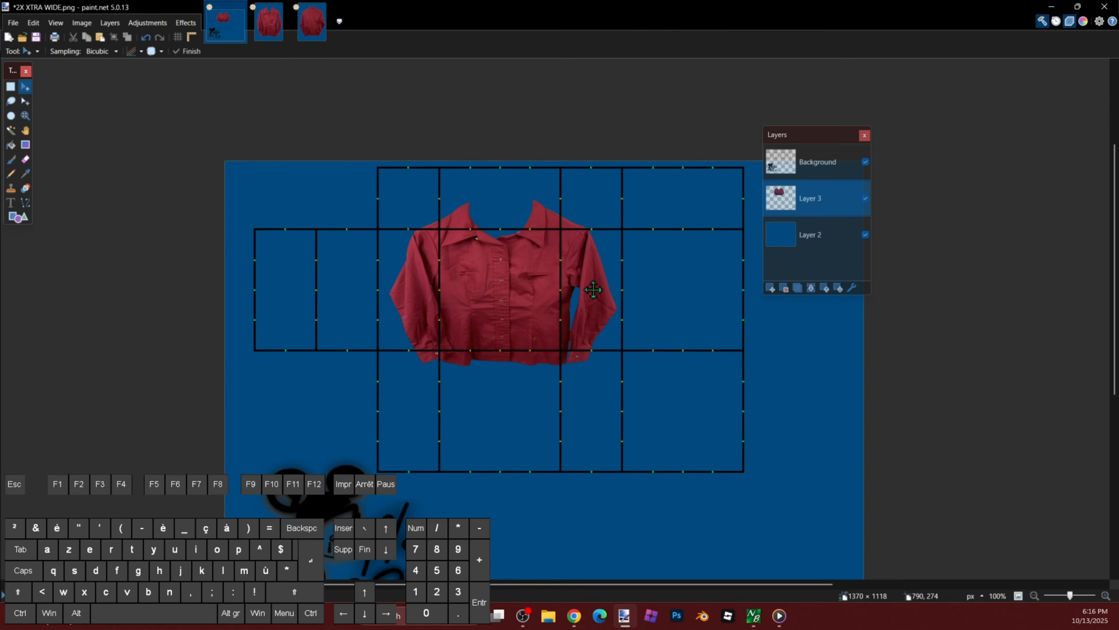
scroll(594, 289, "up", 1)
left_click(527, 424)
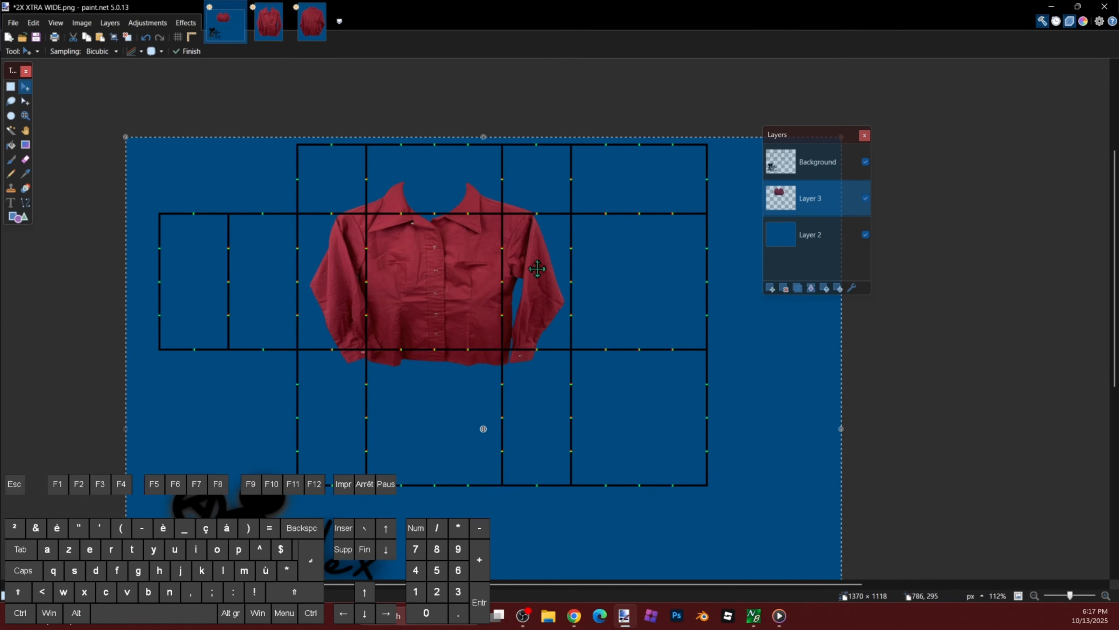
scroll(438, 242, "up", 3)
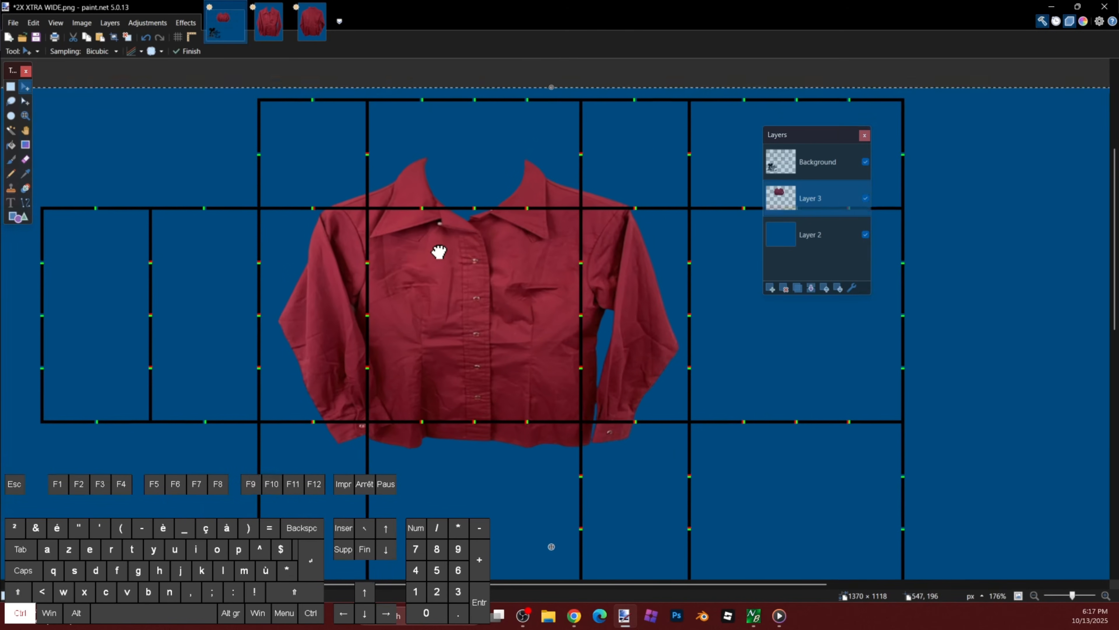
scroll(519, 232, "up", 5)
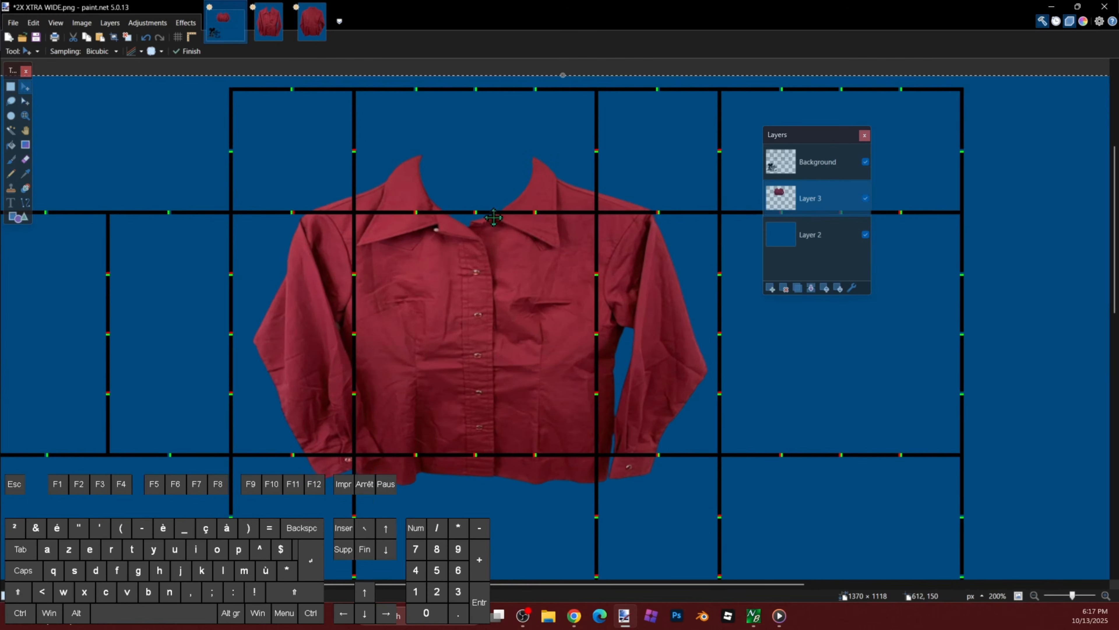
scroll(471, 224, "up", 1)
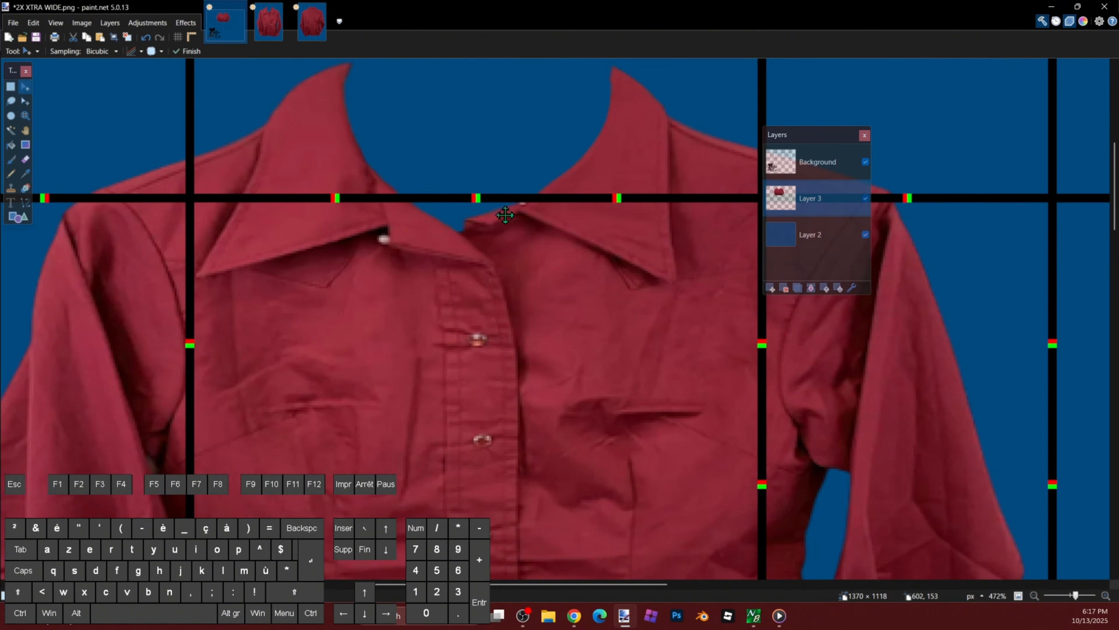
scroll(506, 215, "down", 5)
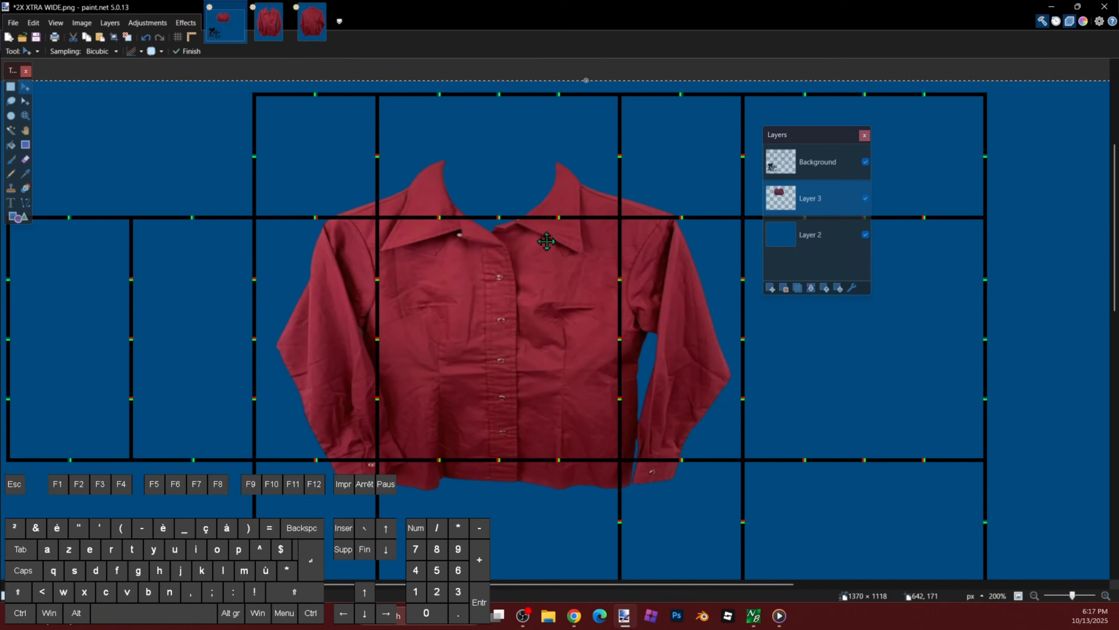
scroll(547, 241, "down", 3)
Step: Try to shift the selected front shirt slightly upward on the template
key("s")
left_click_drag(346, 162, 692, 418)
key("m")
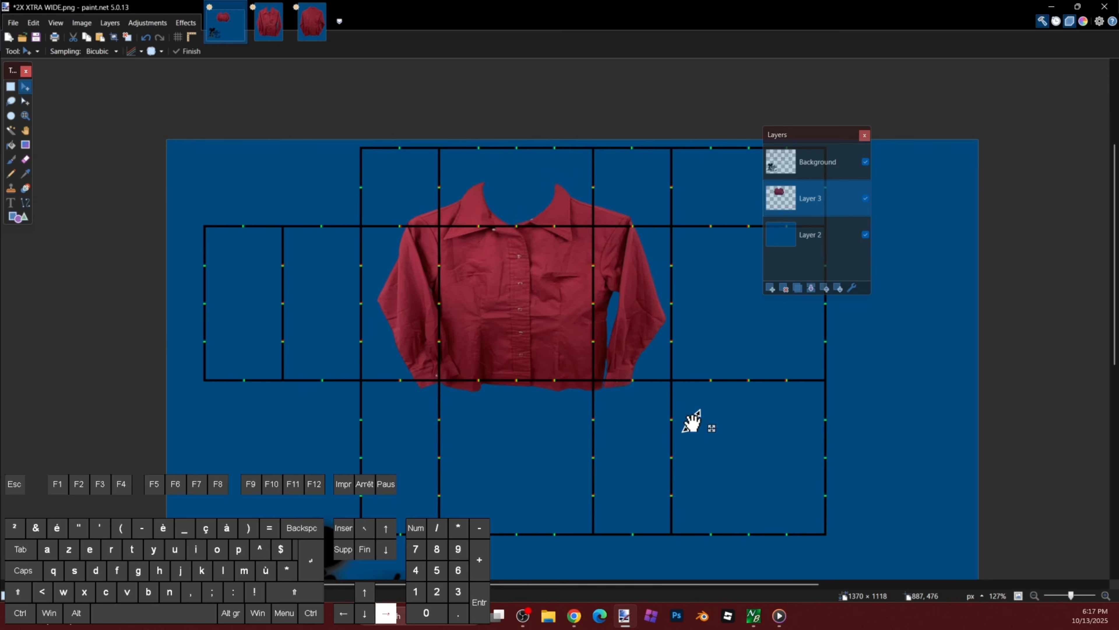
key("ctrl+z")
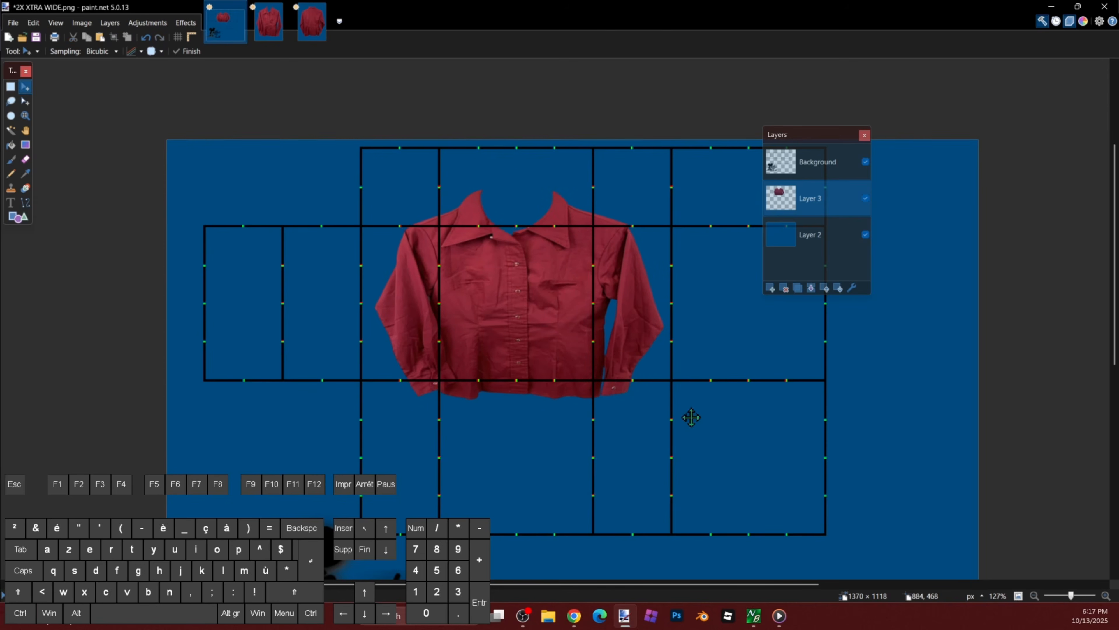
Step: Add a new layer above the front shirt and paste the back shirt copied from its image into it
scroll(692, 423, "down", 1)
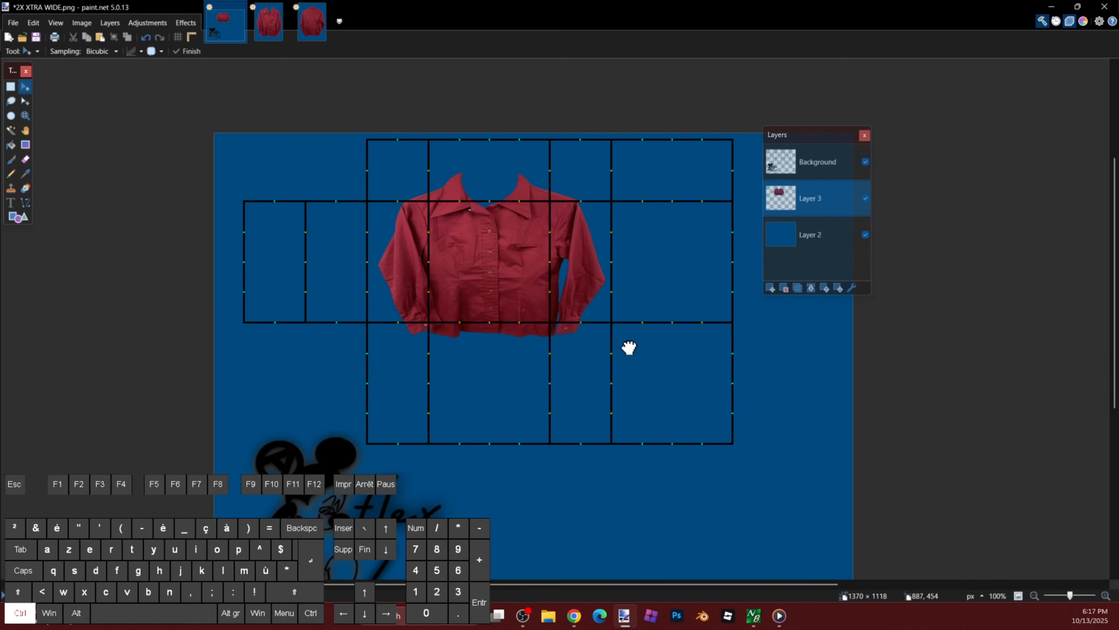
left_click(770, 288)
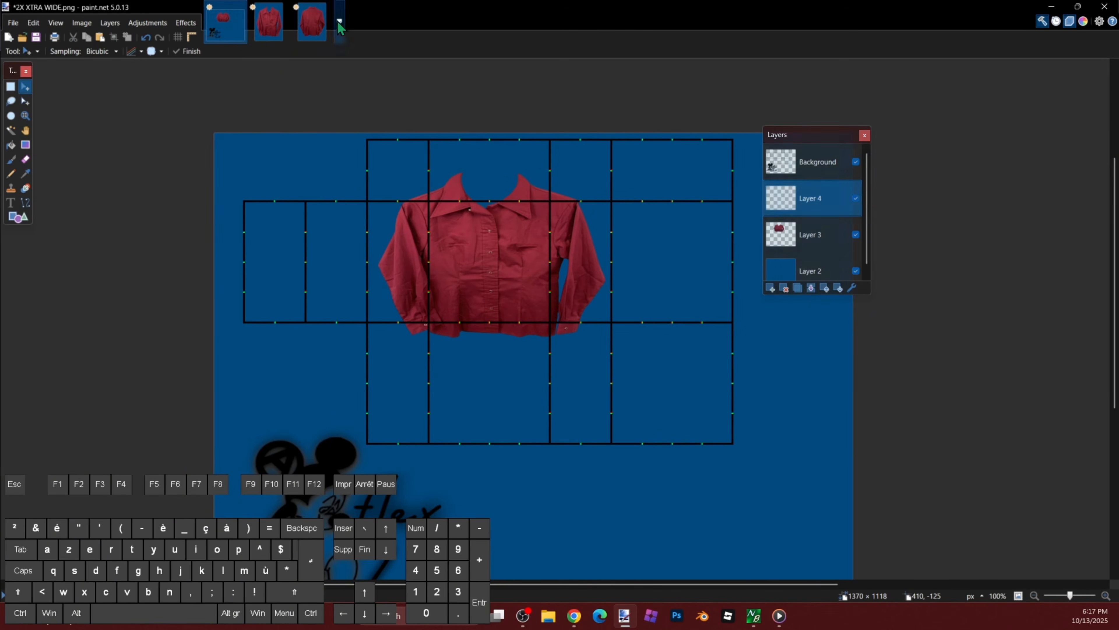
left_click(311, 22)
key("s")
left_click_drag(372, 116, 737, 532)
key("ctrl+c")
left_click(226, 25)
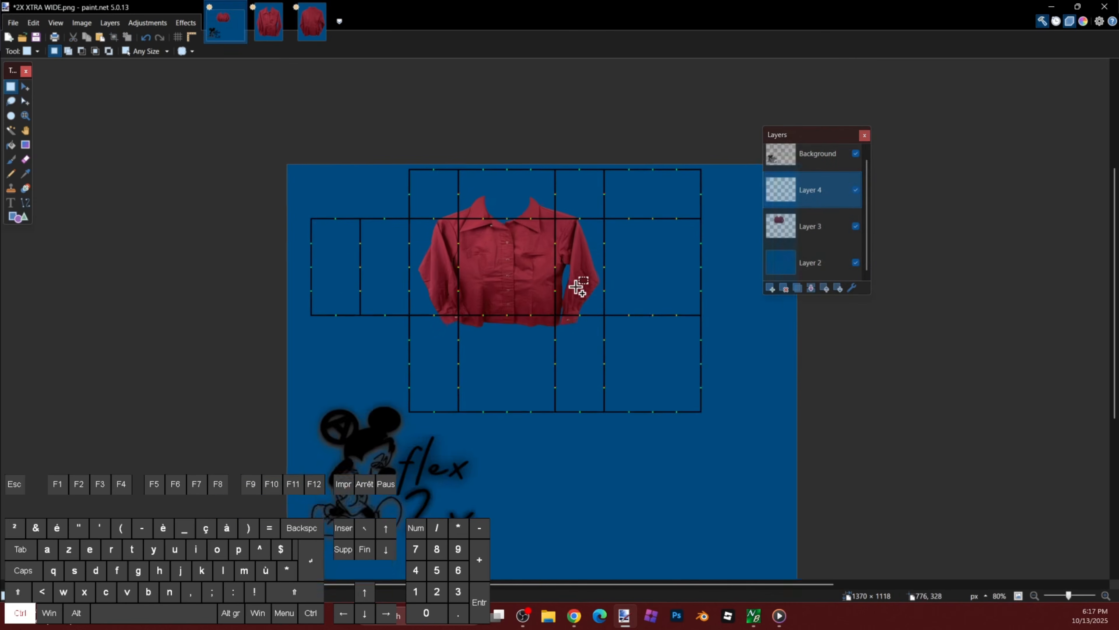
key("ctrl+v")
left_click(519, 385)
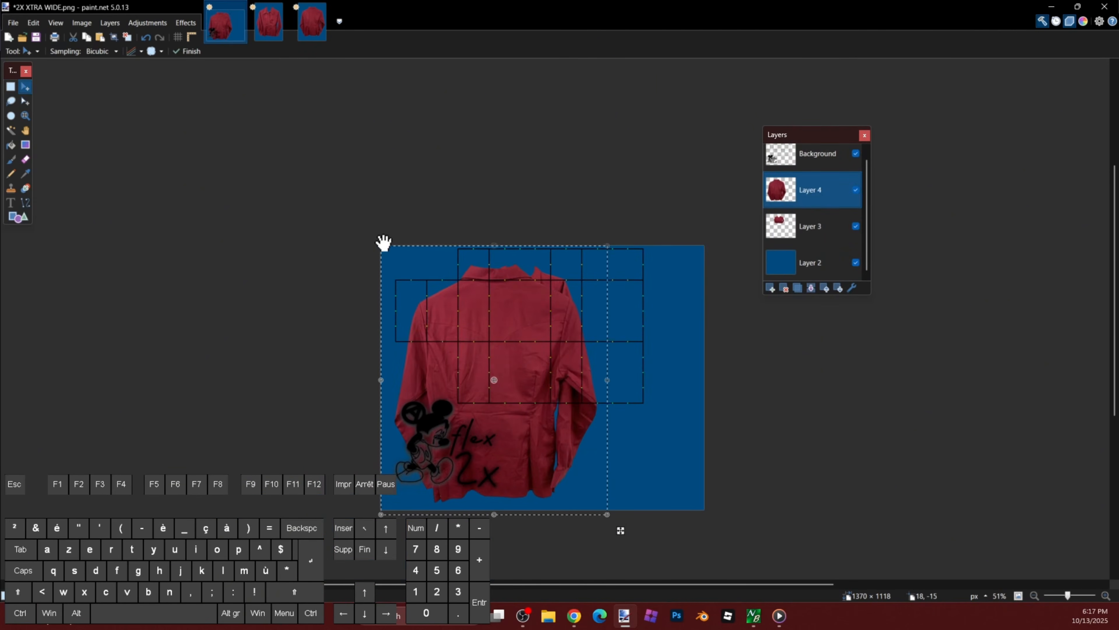
Step: Scale the pasted back shirt down and position it directly over the front shirt on the template
left_click_drag(382, 251, 460, 368)
left_click_drag(538, 404, 540, 282)
scroll(540, 283, "up", 3)
left_click_drag(369, 205, 434, 324)
left_click_drag(542, 374, 513, 309)
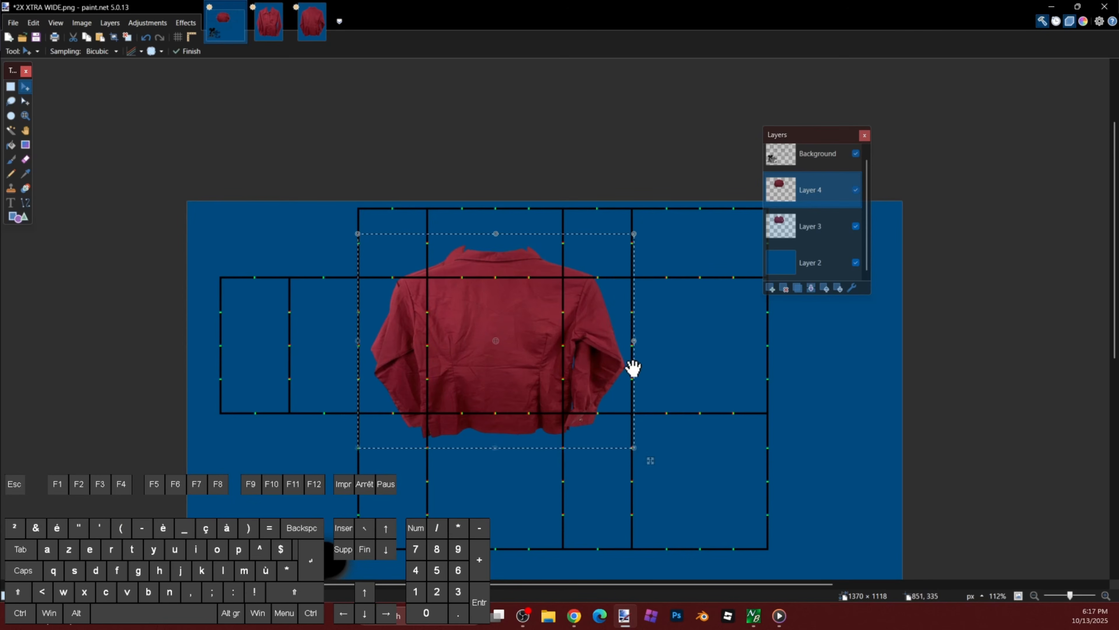
Step: Stretch the back shirt wider on both sides and enlarge it slightly to cover the front shirt's sleeves
left_click_drag(634, 342, 651, 341)
left_click_drag(339, 233, 333, 227)
left_click_drag(647, 449, 656, 456)
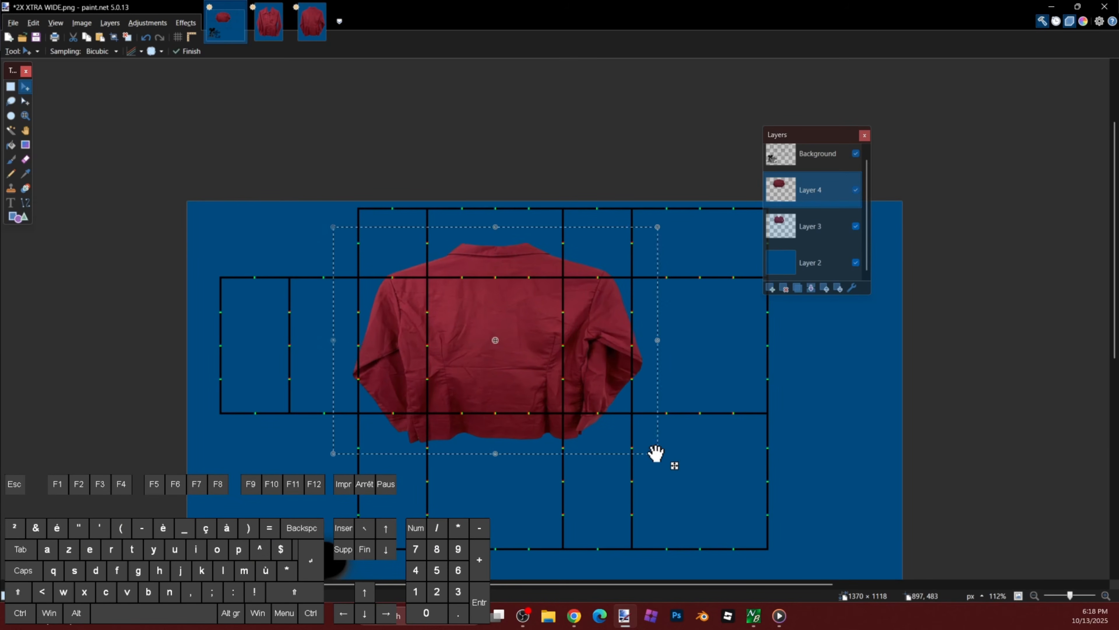
Step: Move the back shirt sideways onto the template's back torso panel, beside the front shirt, without changing its height
scroll(571, 372, "up", 1)
left_click_drag(685, 475, 773, 475)
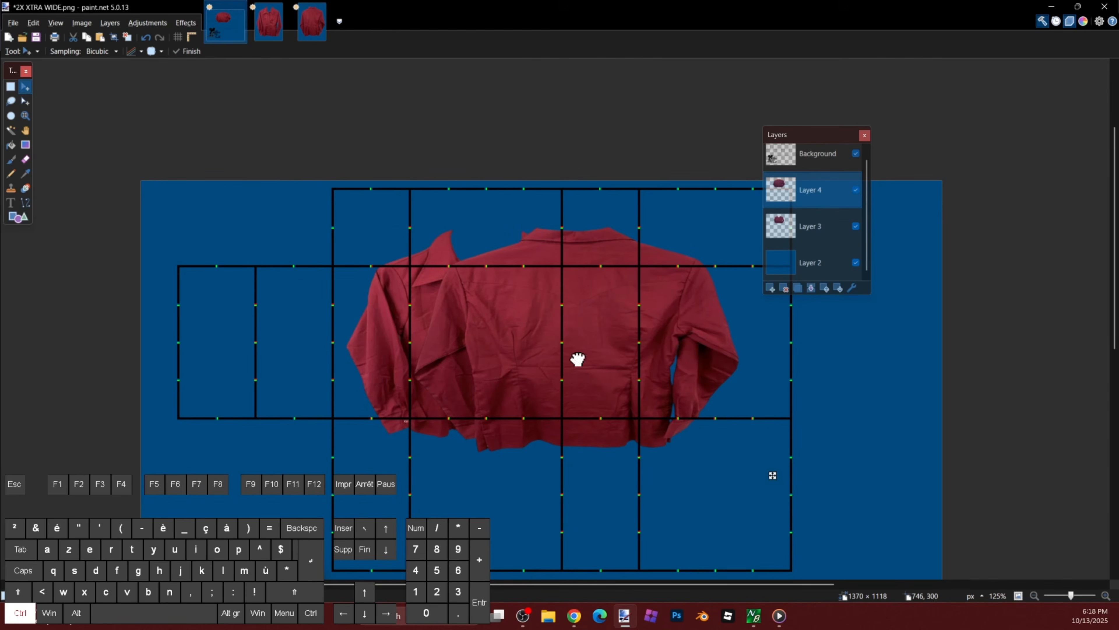
left_click_drag(577, 357, 429, 318)
scroll(425, 315, "down", 1)
key("Right")
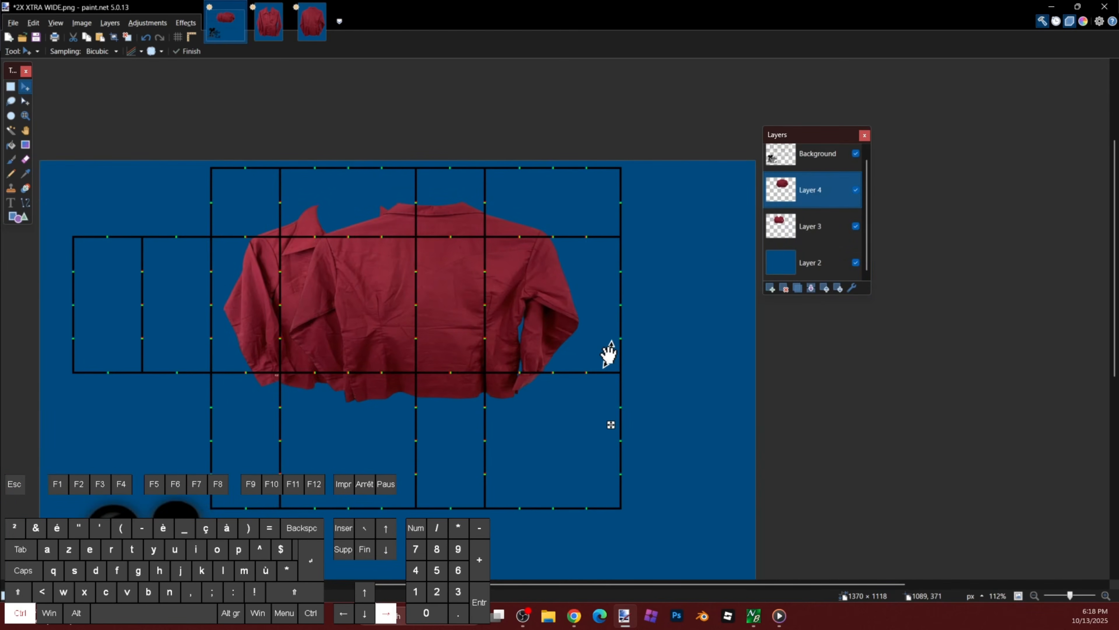
key("ctrl+Right")
key("ctrl+Right")
key("ctrl+Right")
key("ctrl+Right")
key("ctrl+Right")
key("ctrl+Right")
key("ctrl+Right")
key("ctrl+Right")
key("ctrl+Right")
key("ctrl+Right")
key("ctrl+Right")
key("ctrl+Right")
key("ctrl+Right")
key("ctrl+Right")
key("ctrl+Right")
key("ctrl+Right")
key("ctrl+Right")
key("ctrl+Right")
key("ctrl+Right")
key("ctrl+Right")
key("ctrl+Right")
scroll(524, 404, "down", 1)
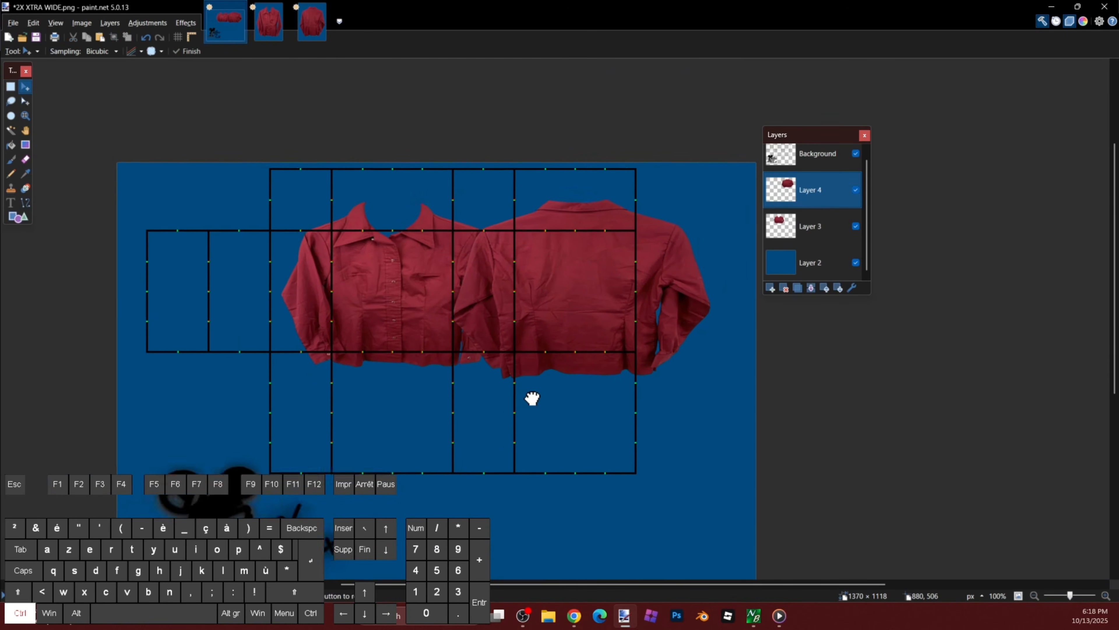
left_click_drag(524, 404, 551, 383)
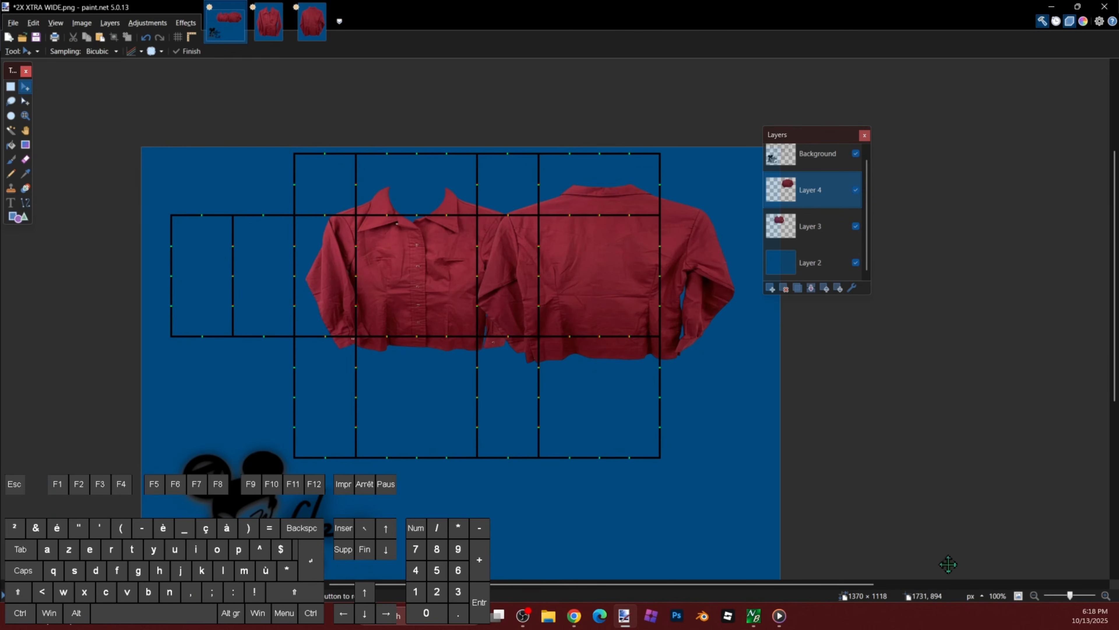
left_click_drag(1072, 596, 1073, 595)
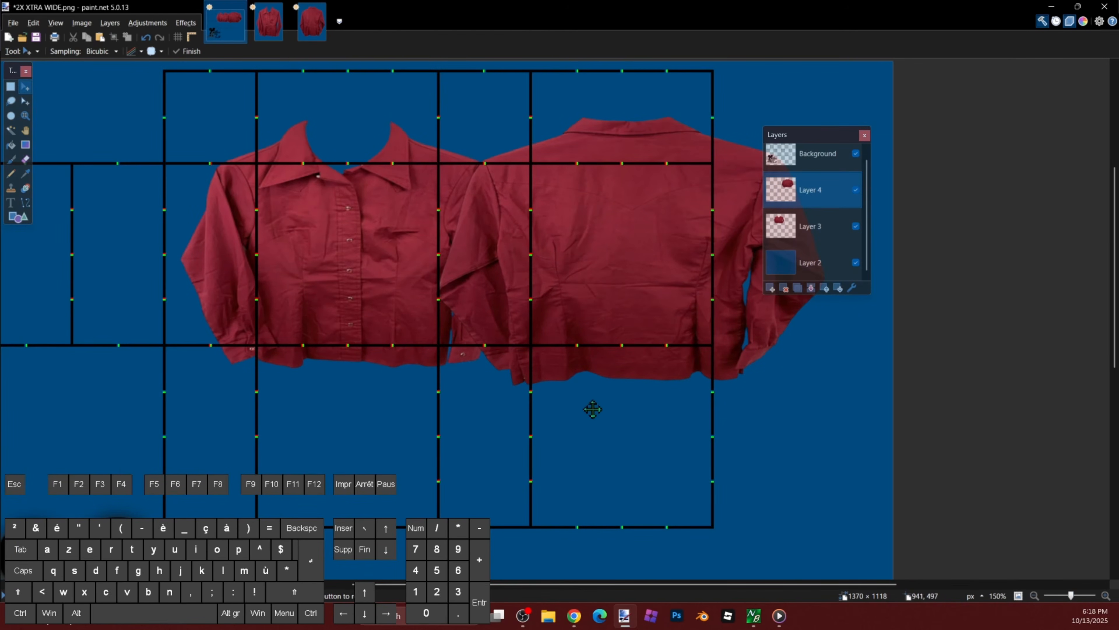
scroll(561, 403, "down", 4)
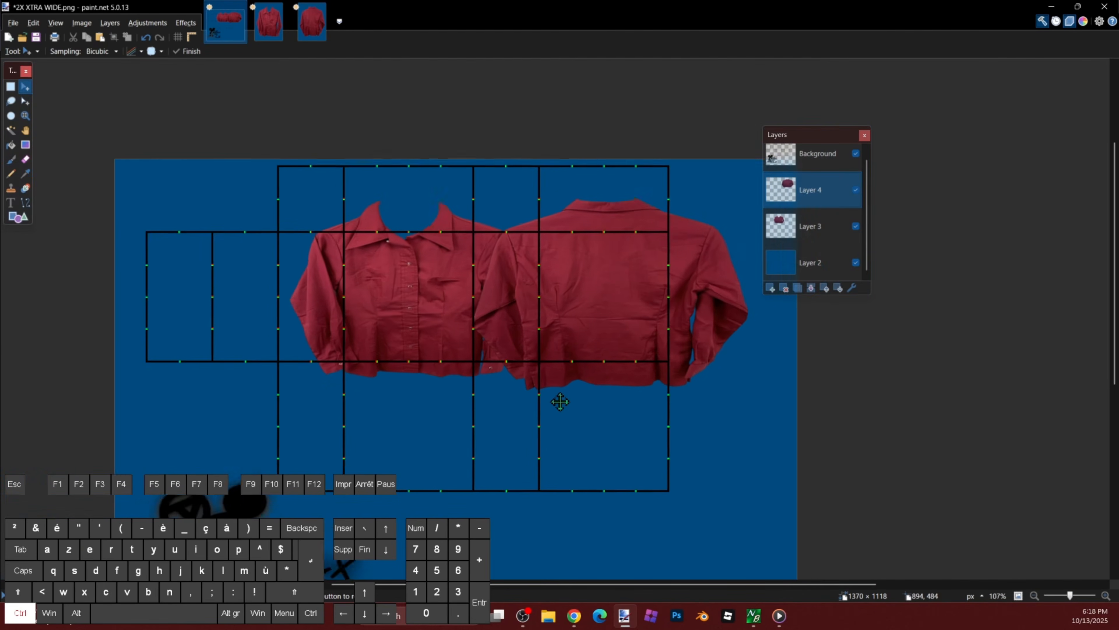
scroll(570, 399, "up", 1)
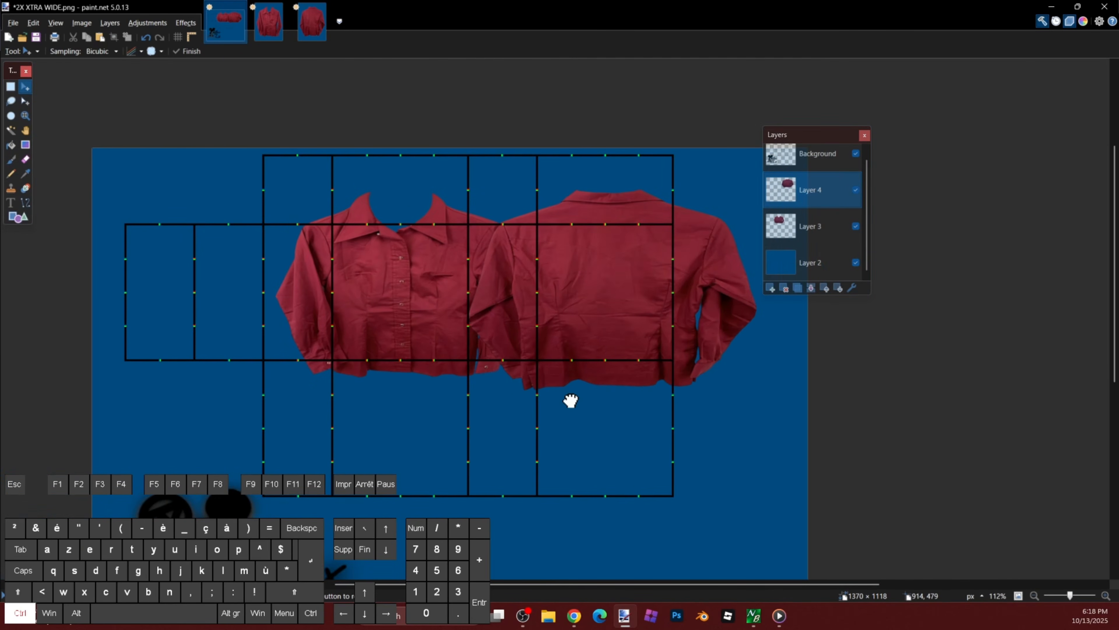
Step: Select the back shirt with a rectangular selection and place Layer 4 beneath Layer 3
left_click_drag(570, 400, 570, 370)
scroll(567, 375, "down", 1)
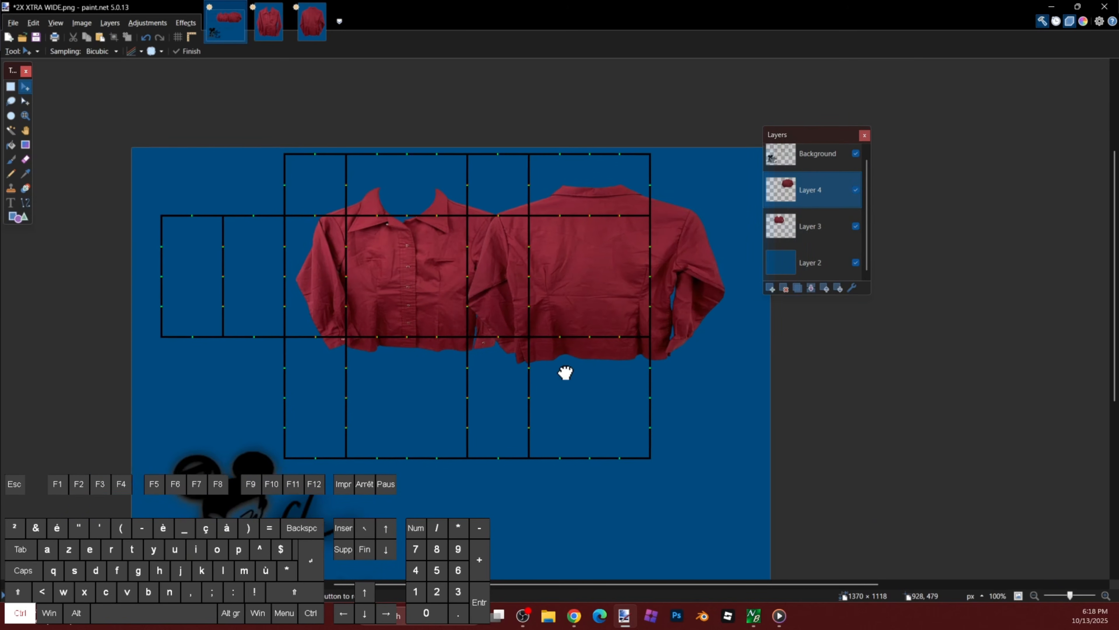
scroll(560, 370, "up", 3)
key("s")
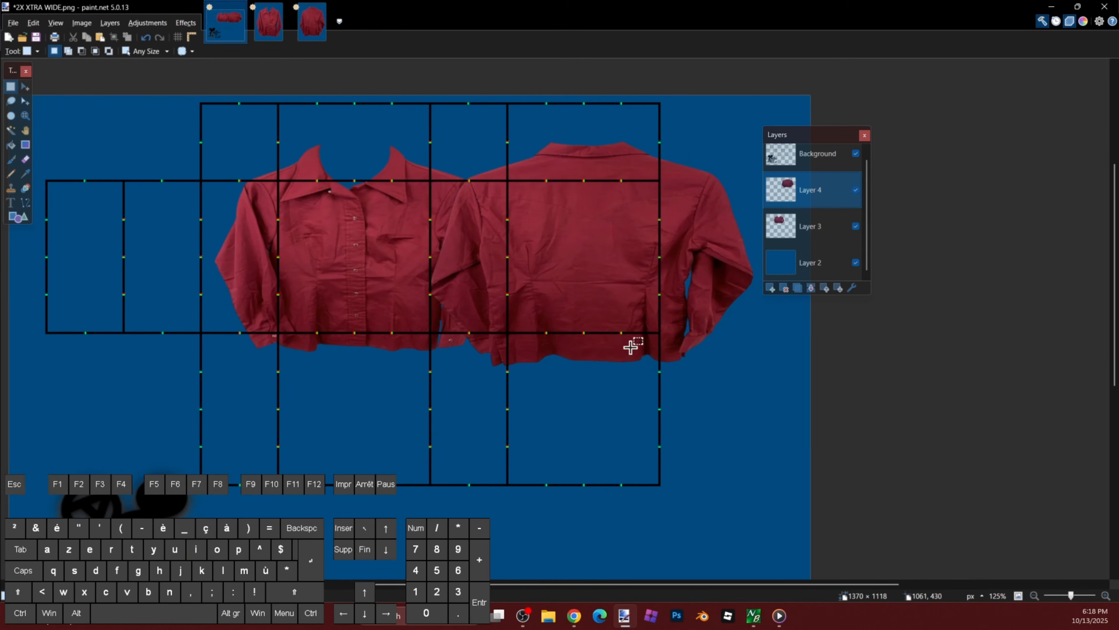
left_click_drag(630, 345, 600, 345)
left_click_drag(383, 117, 757, 391)
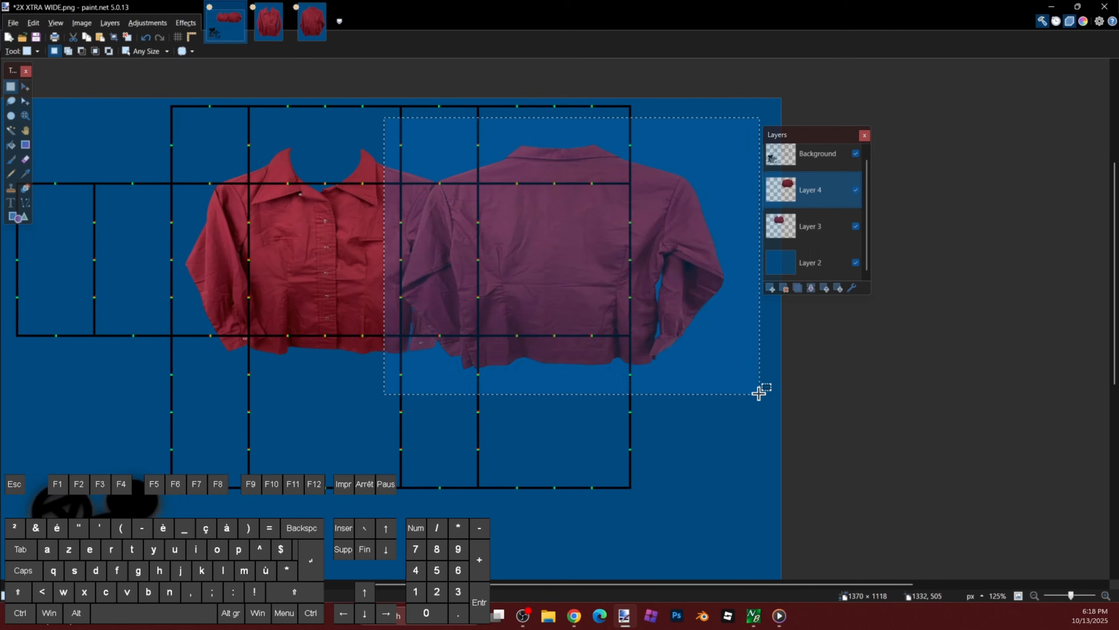
key("m")
left_click_drag(762, 118, 755, 128)
left_click_drag(789, 189, 776, 227)
Step: Shift the selected back shirt towards the front shirt so it tucks under the front shirt's sleeve
scroll(547, 299, "up", 2)
left_click_drag(550, 303, 483, 275)
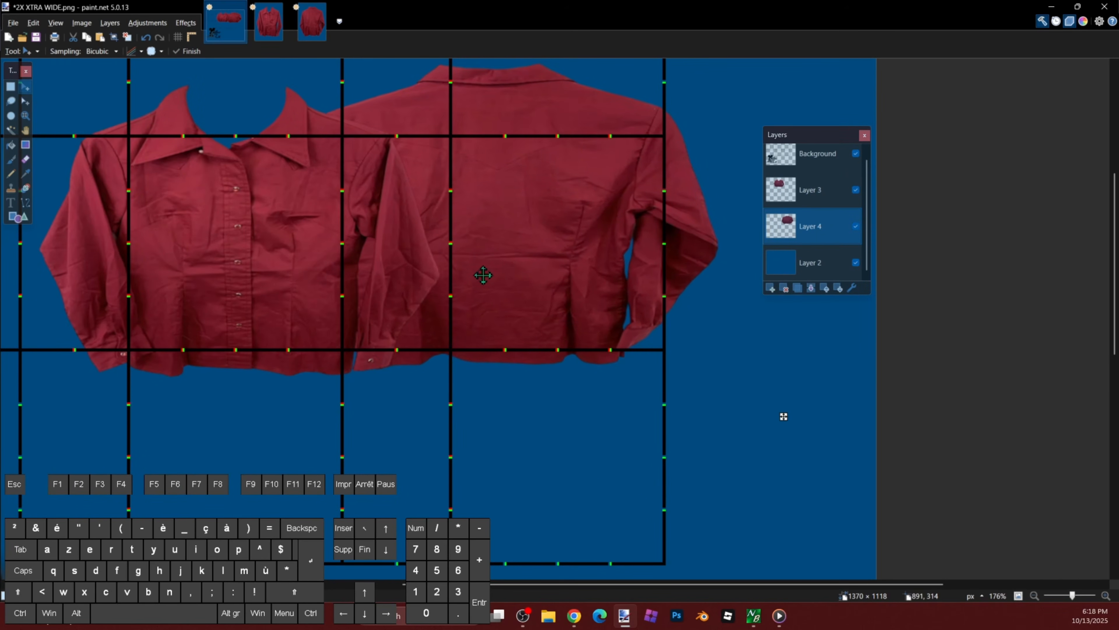
scroll(393, 368, "up", 1)
left_click_drag(460, 325, 439, 329)
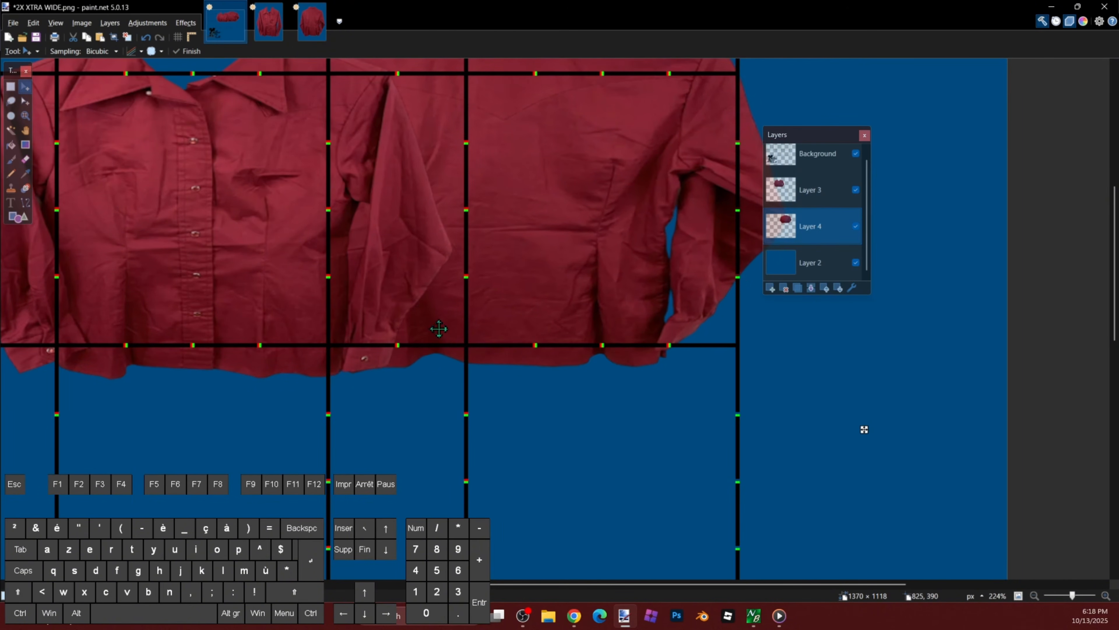
scroll(467, 320, "down", 1)
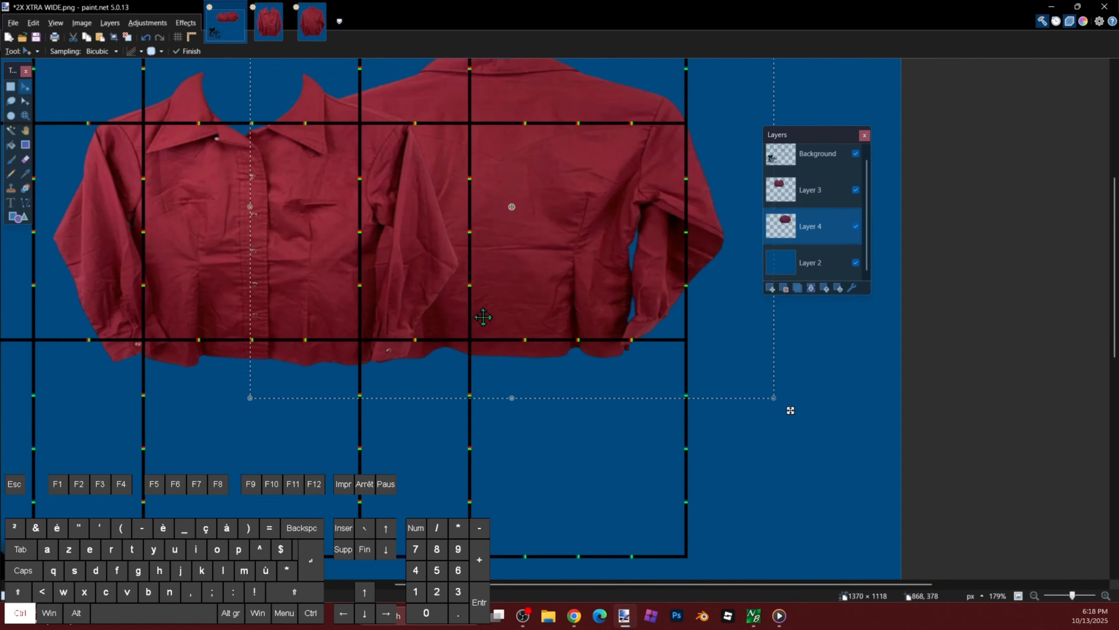
Step: Nudge the back shirt horizontally away from the front shirt to line it up with the template's back torso panel
scroll(484, 318, "down", 1)
key("ctrl+Right")
key("ctrl+Right")
key("ctrl+Right")
key("ctrl+Right")
key("ctrl+Right")
key("ctrl+Right")
key("ctrl+Right")
key("ctrl+Right")
key("ctrl+Right")
key("ctrl+Right")
key("ctrl+Right")
key("ctrl+Right")
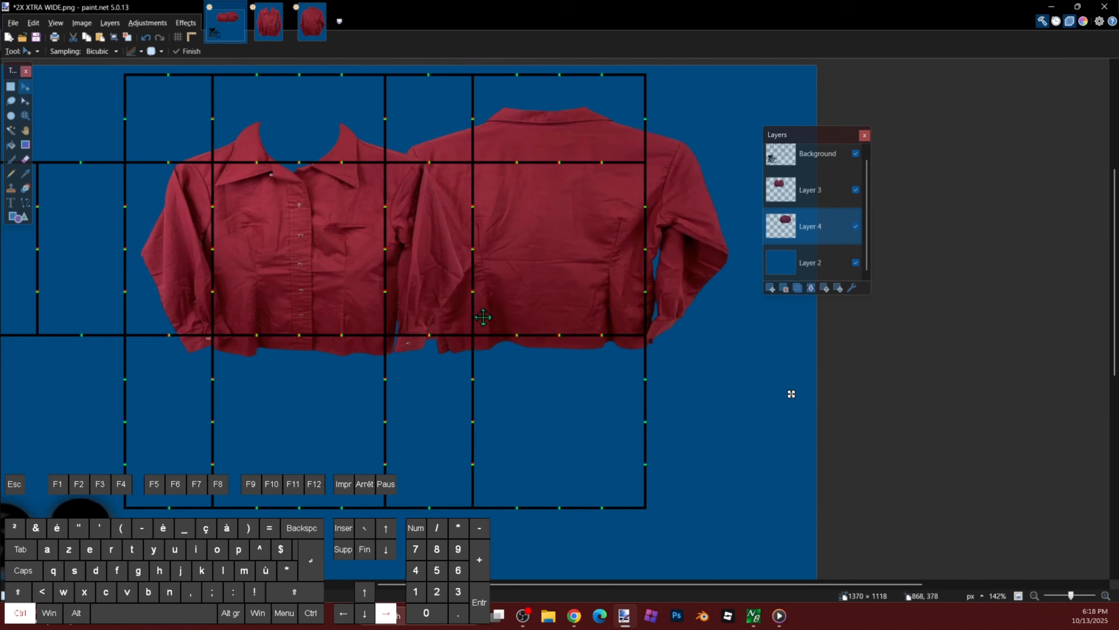
key("ctrl+Left")
key("ctrl+Left")
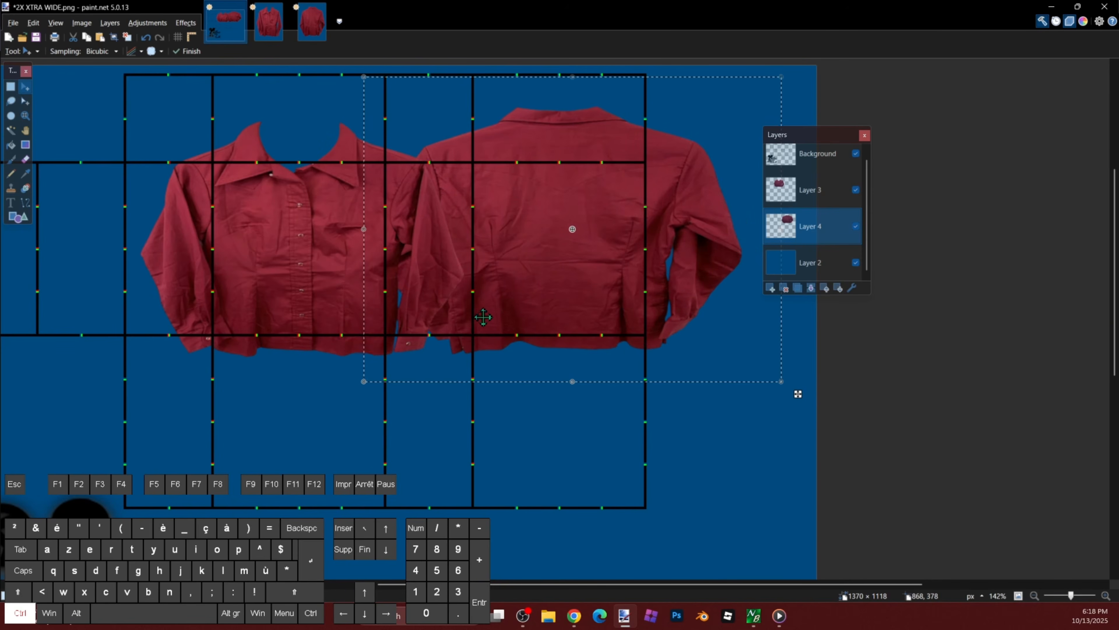
Step: Nudge the back shirt down and slightly towards the front shirt so the shoulder edges meet at the template line
key("Down")
key("Down")
key("Down")
key("Down")
key("Down")
key("Down")
key("Down")
key("Down")
key("Down")
key("Down")
key("Down")
key("Down")
key("Down")
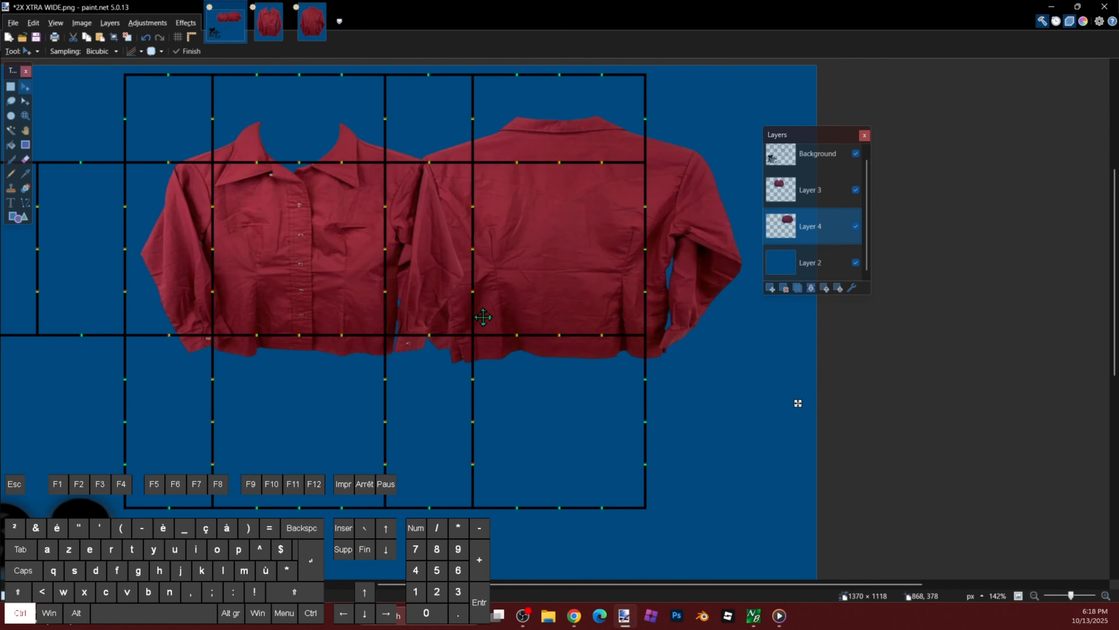
key("Left")
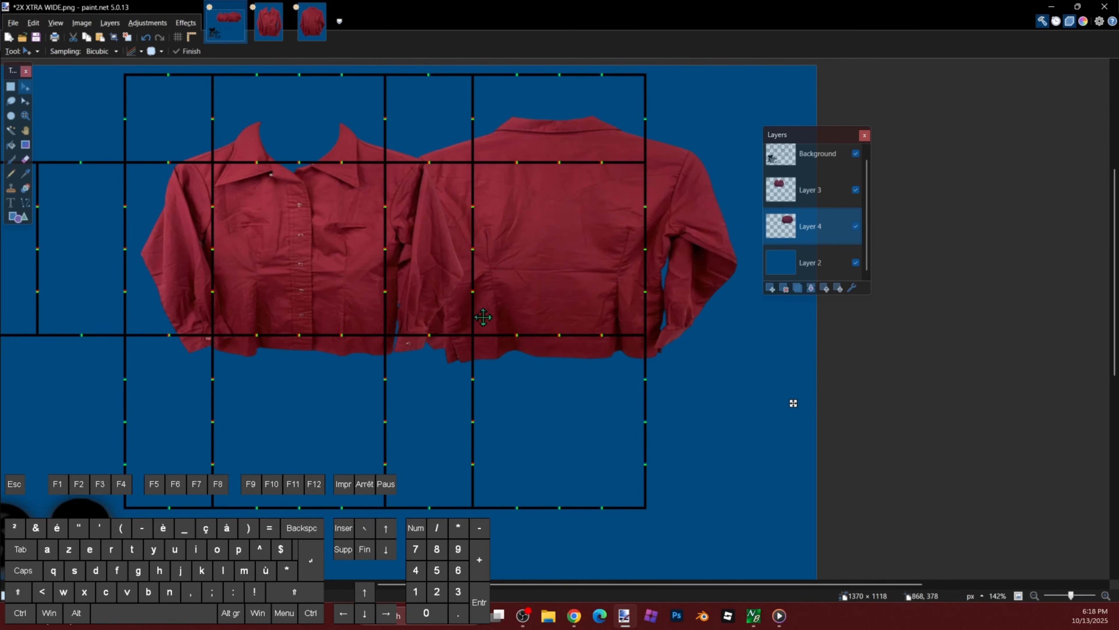
Step: Rename Layer 4, which holds the back shirt, as back
scroll(503, 305, "down", 2)
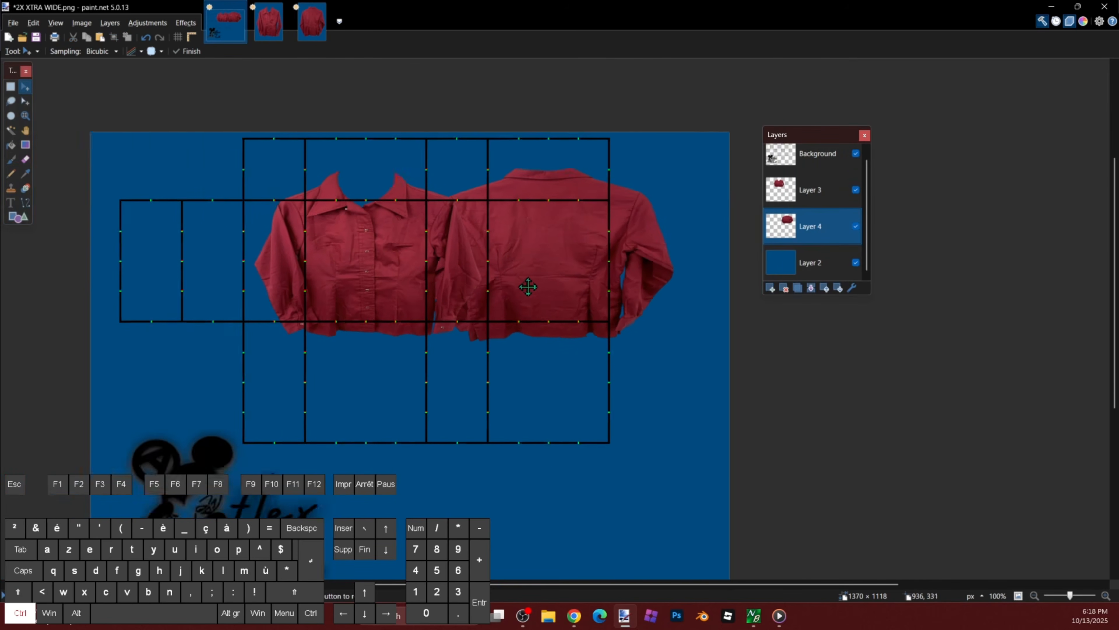
scroll(531, 286, "up", 1)
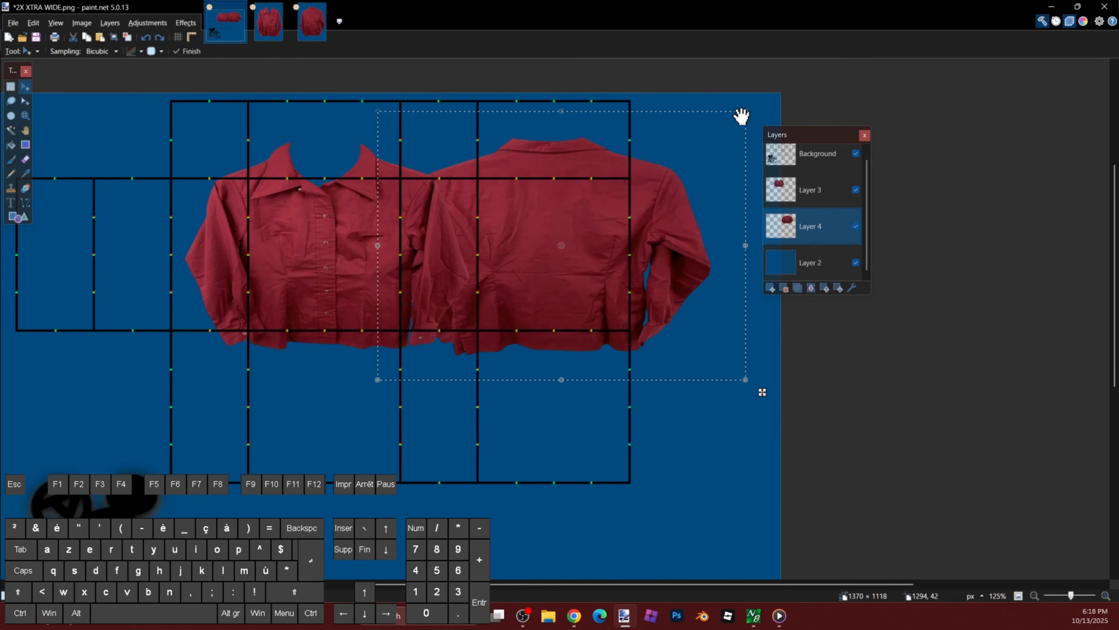
scroll(605, 260, "down", 1)
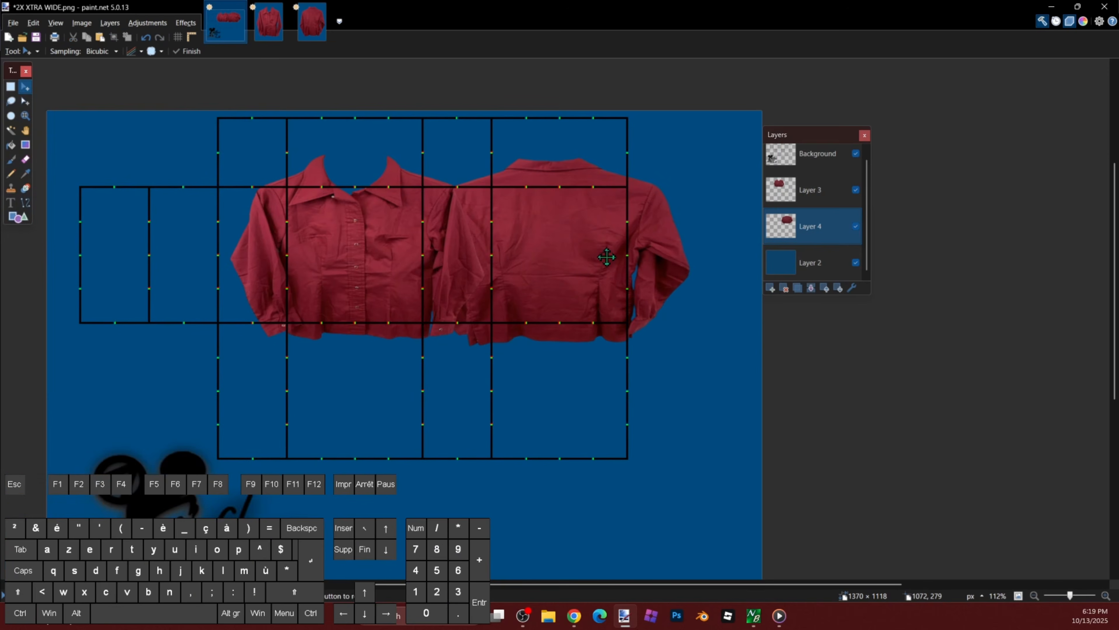
scroll(440, 196, "up", 2)
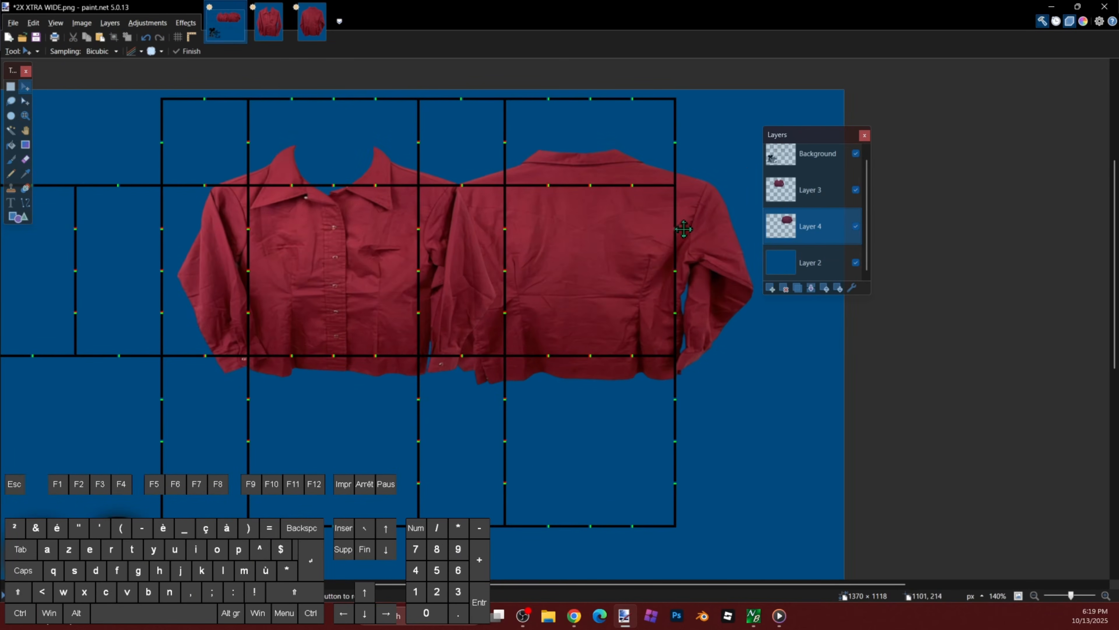
double_click(829, 230)
type("back")
key("Return")
Step: Rename Layer 3, which holds the front shirt, as front
left_click(805, 169)
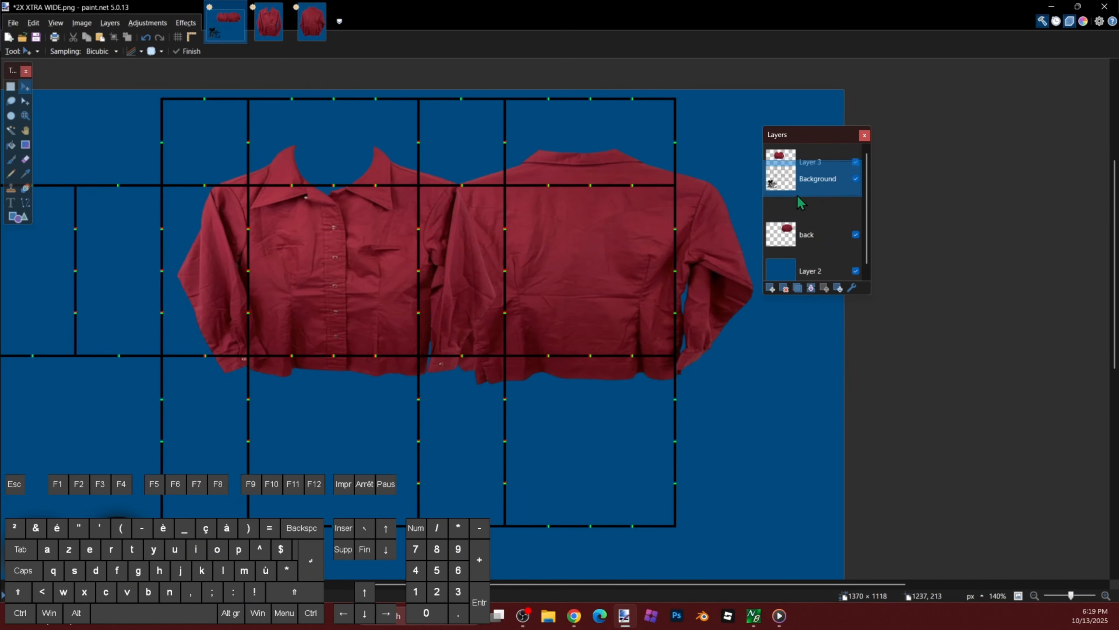
double_click(815, 198)
type("fri")
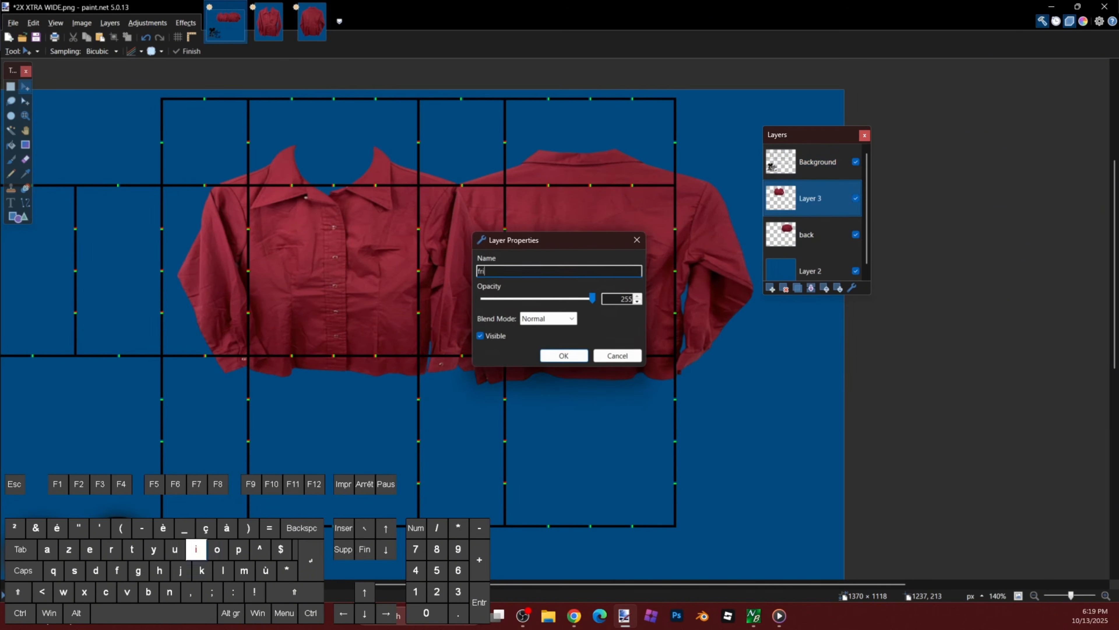
type("o")
key("BackSpace")
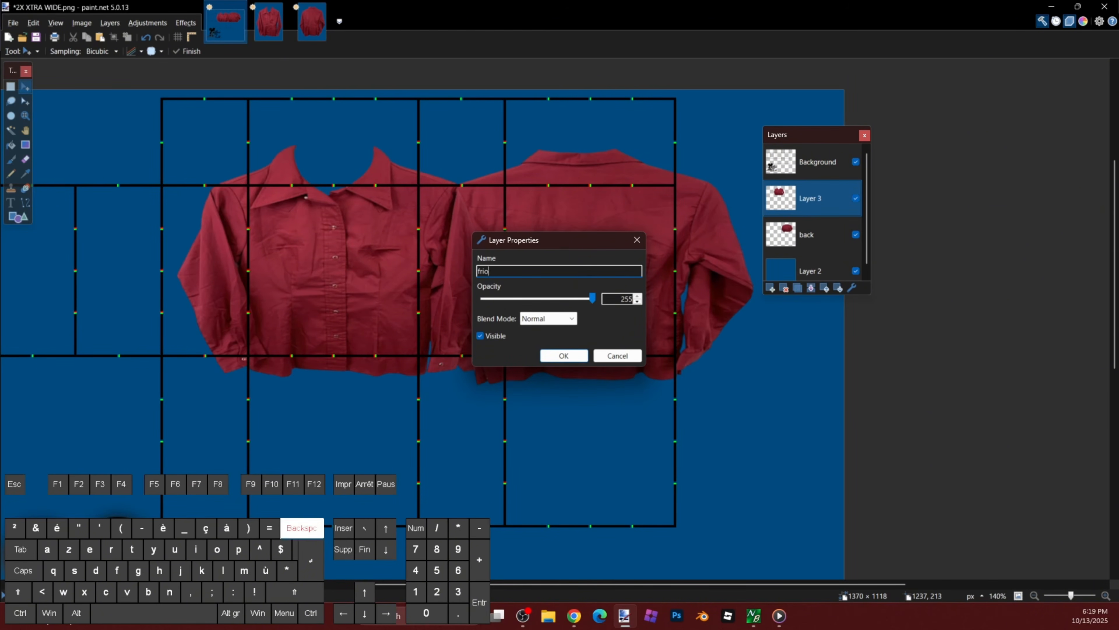
type("nt")
key("Return")
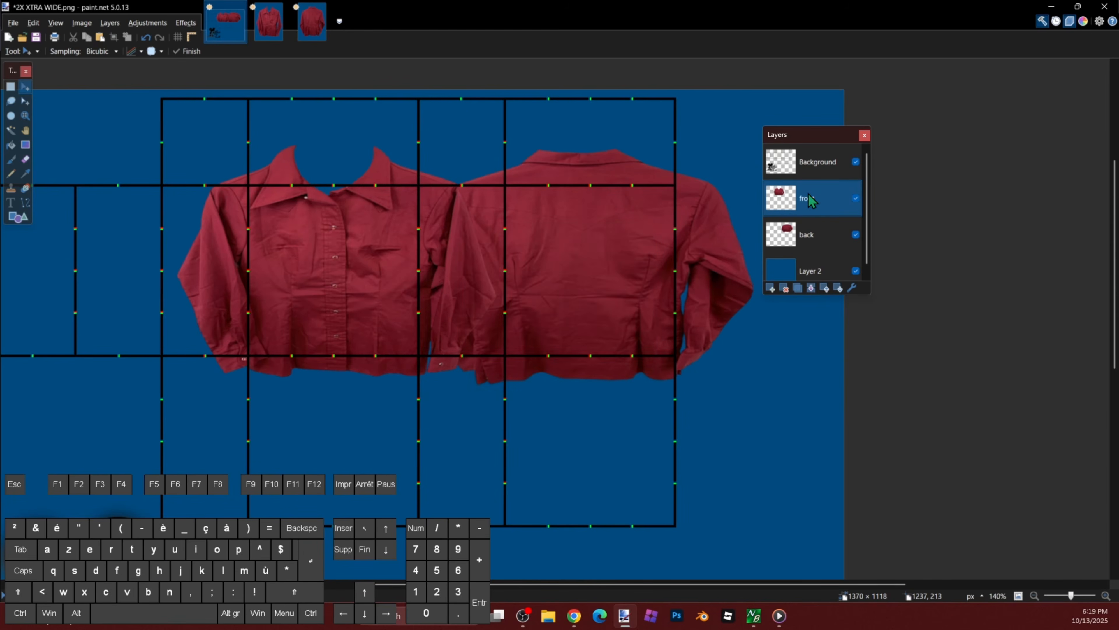
Step: Move the Layers window clear of the shirts and set up the Eraser with 0% hardness and brush size 27
scroll(610, 255, "down", 1)
left_click_drag(817, 139, 884, 189)
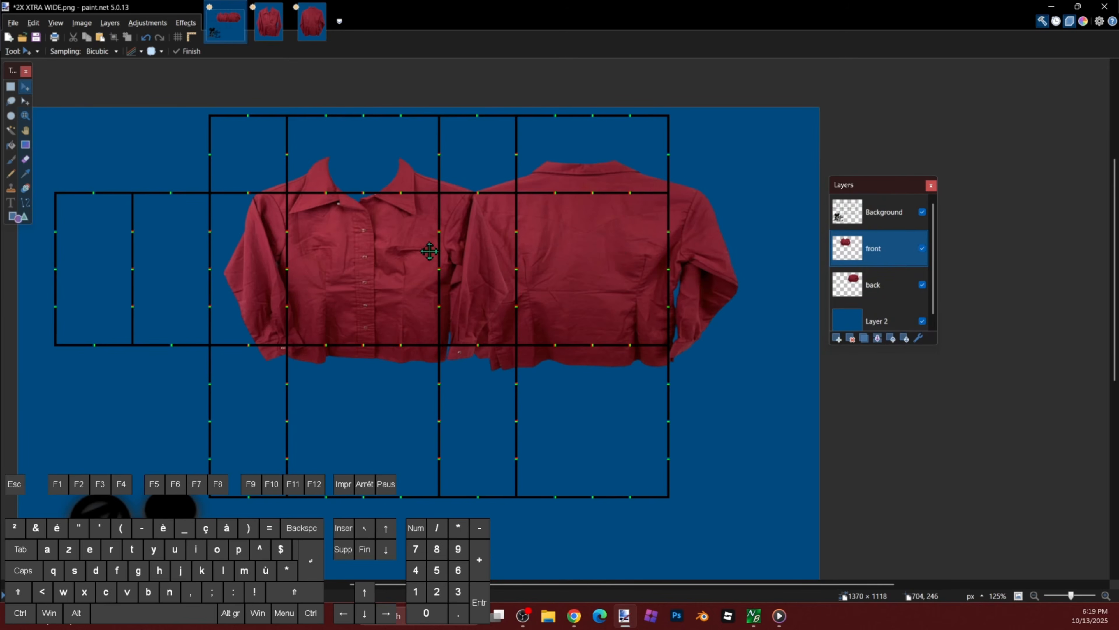
scroll(420, 246, "up", 2)
key("e")
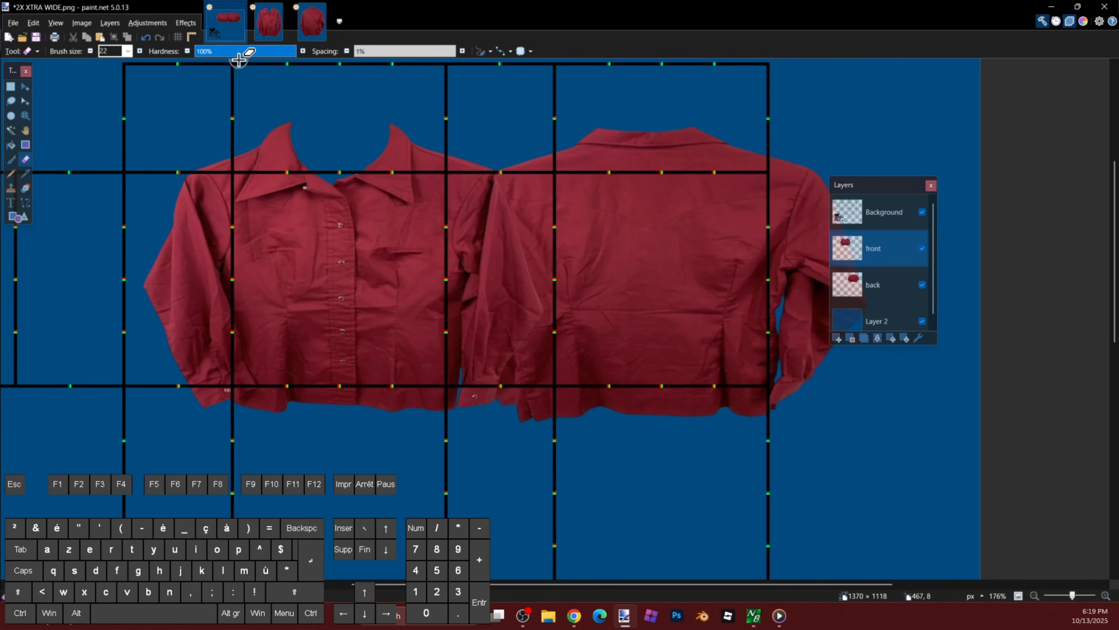
scroll(484, 217, "down", 1)
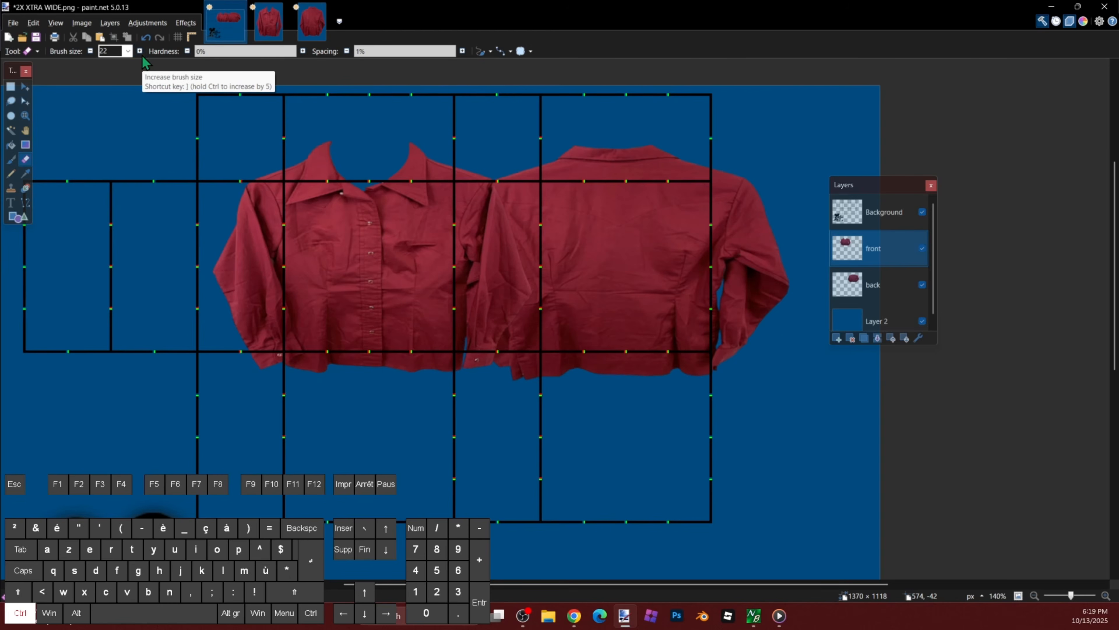
scroll(516, 240, "up", 3)
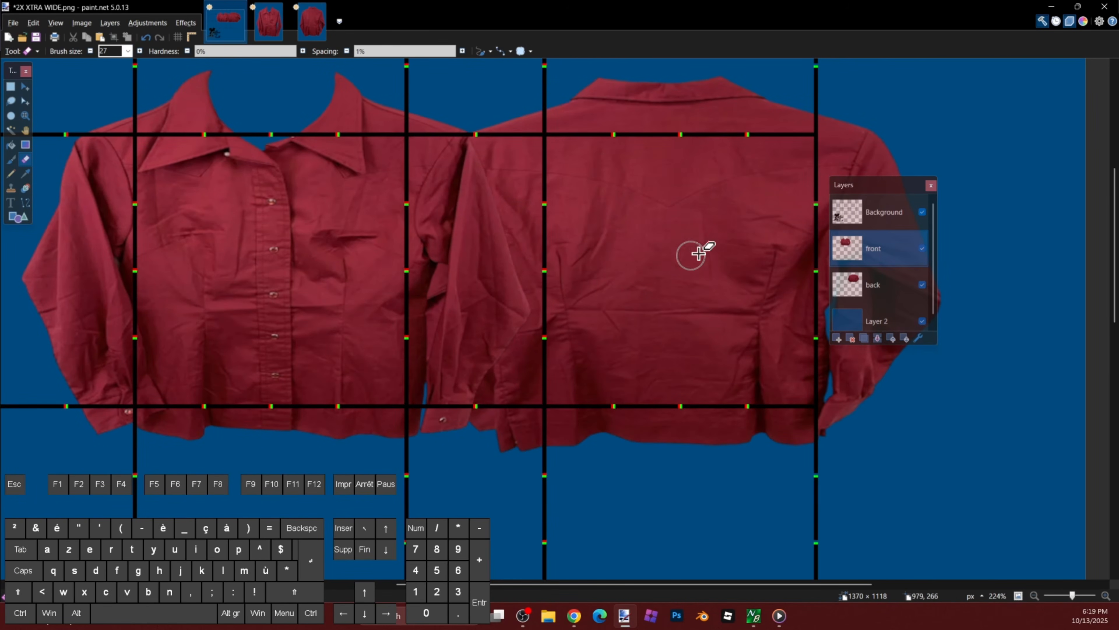
Step: Softly erase the outer edge of the front shirt's sleeve on the front layer to blend it into the back shirt
scroll(513, 220, "up", 2)
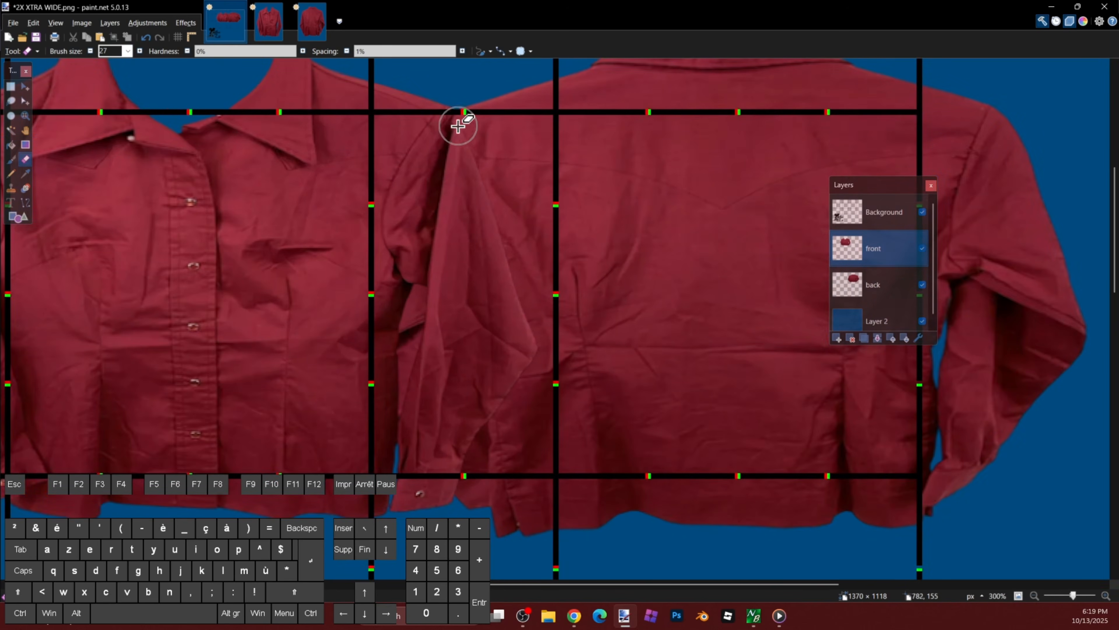
scroll(468, 137, "up", 2)
scroll(551, 273, "down", 1)
left_click(922, 248)
left_click(922, 249)
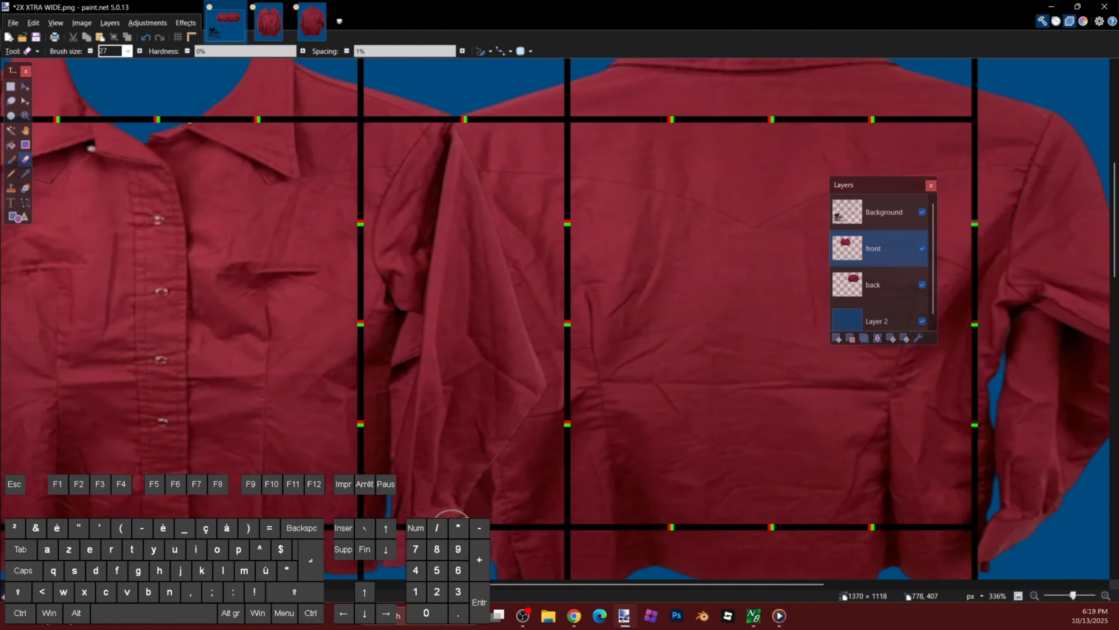
scroll(512, 200, "up", 2)
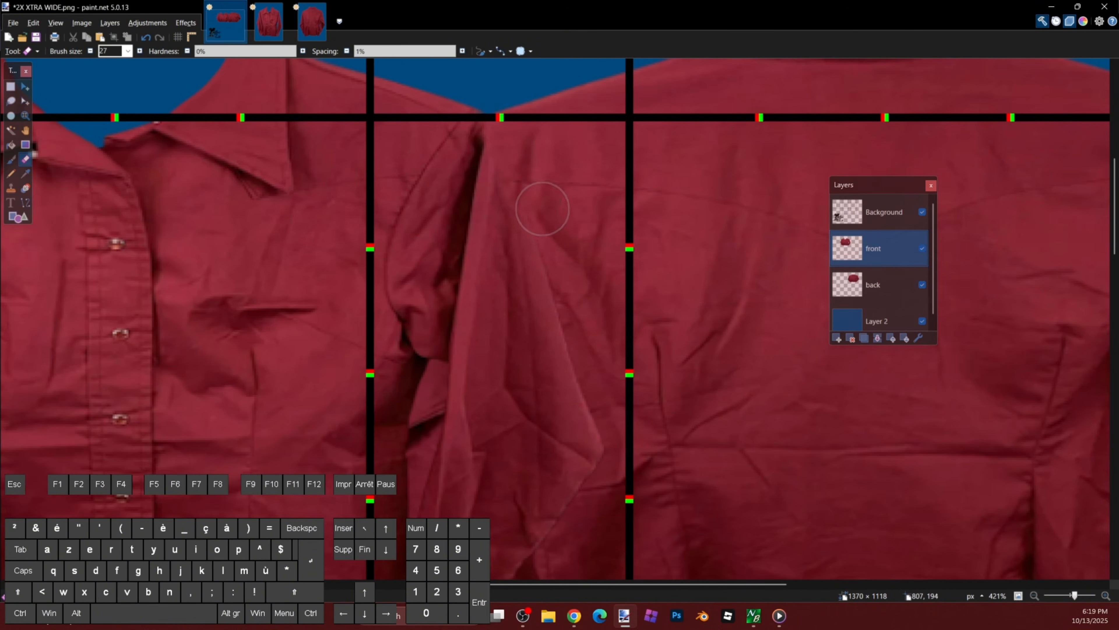
scroll(543, 209, "up", 2)
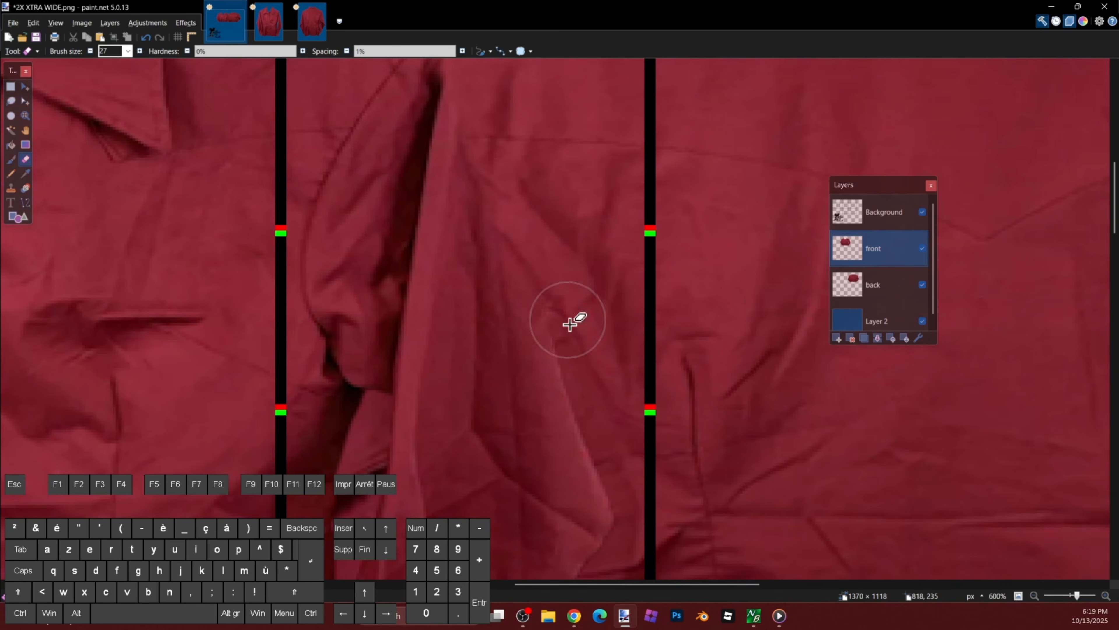
scroll(559, 195, "down", 2)
scroll(649, 282, "down", 1)
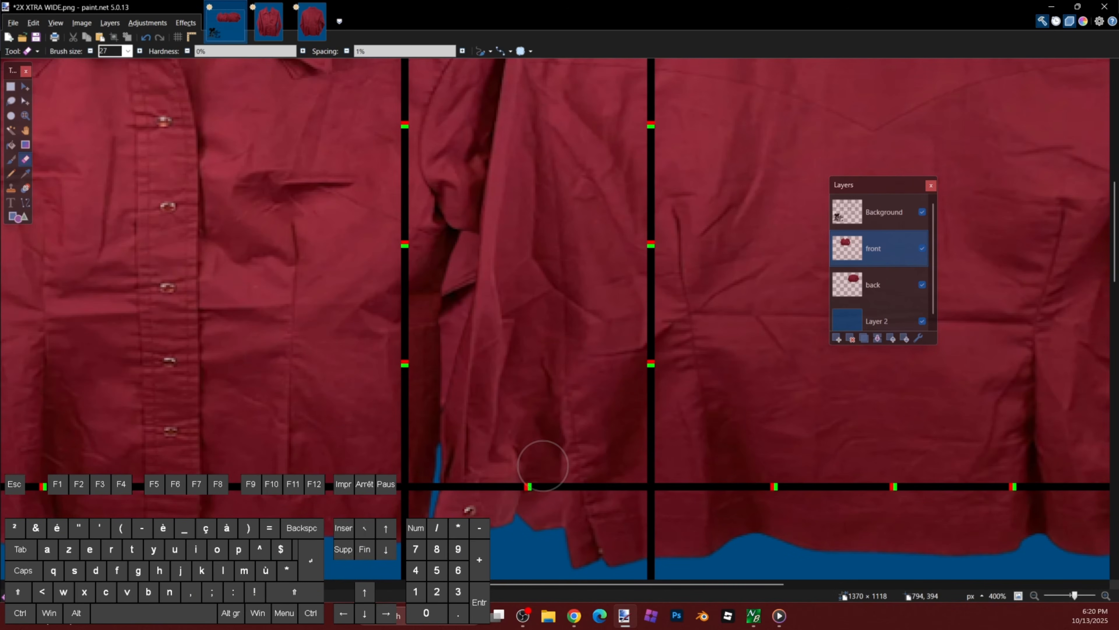
scroll(582, 382, "down", 3)
scroll(632, 345, "up", 1)
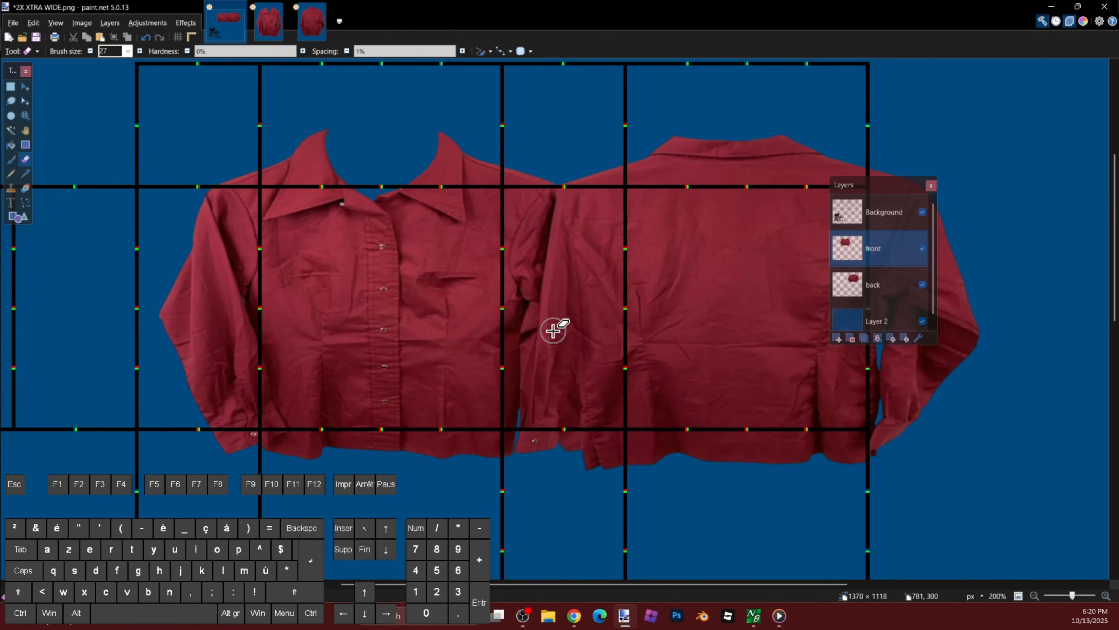
Step: Set the eraser brush size to 52 and toggle the back layer's visibility to check the blended sleeve overlap
scroll(557, 324, "up", 1)
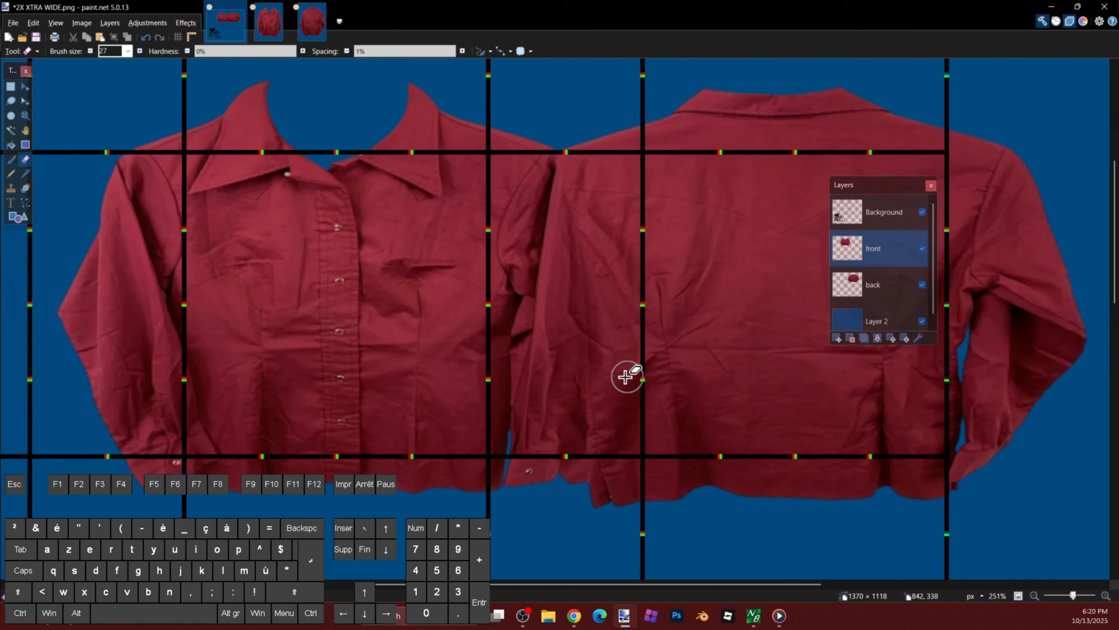
scroll(602, 373, "up", 1)
scroll(601, 373, "down", 1)
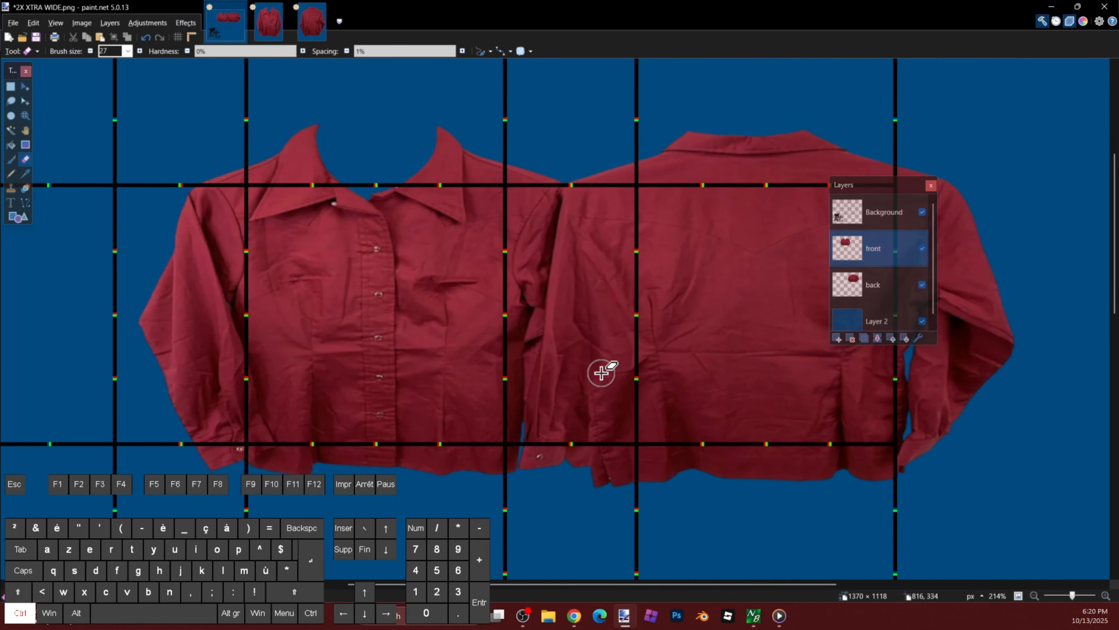
left_click(140, 51, "ctrl")
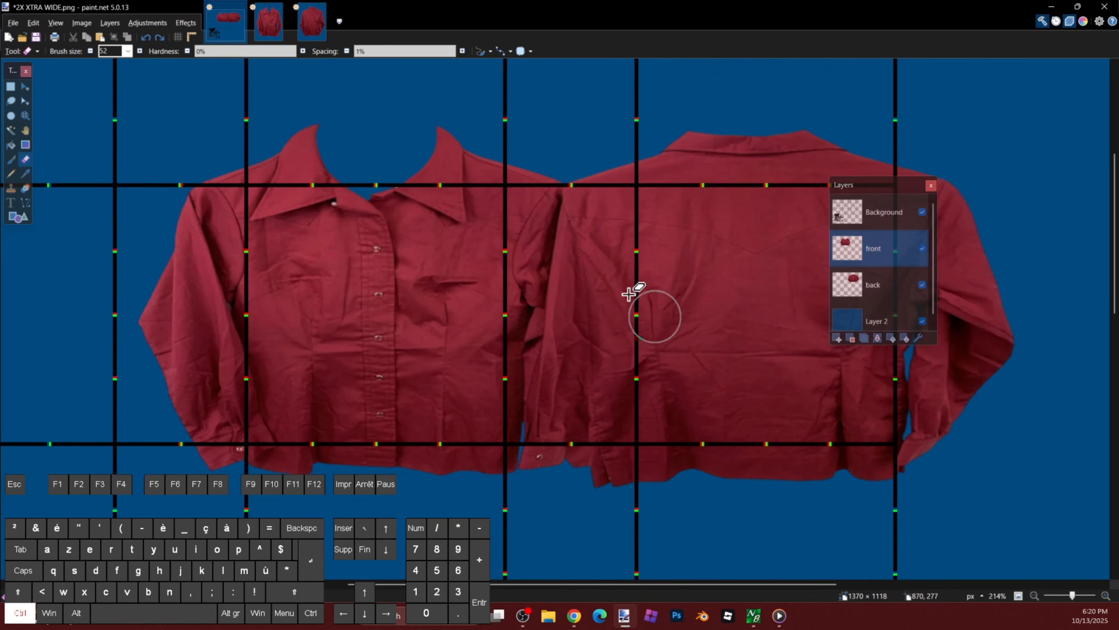
scroll(652, 327, "down", 1)
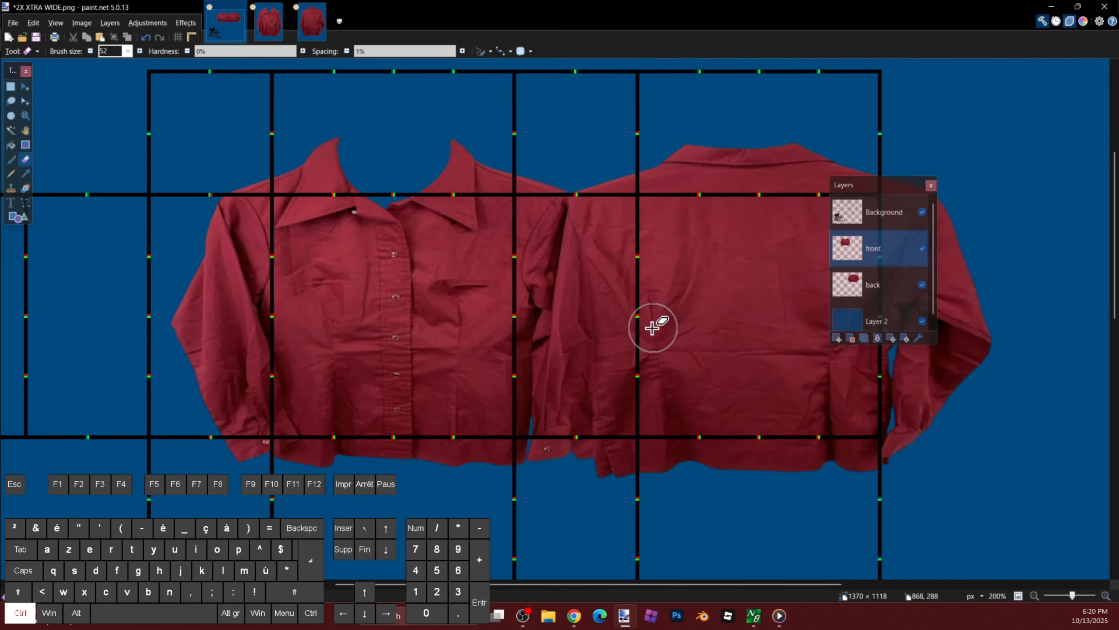
scroll(654, 326, "down", 1)
scroll(692, 320, "down", 1)
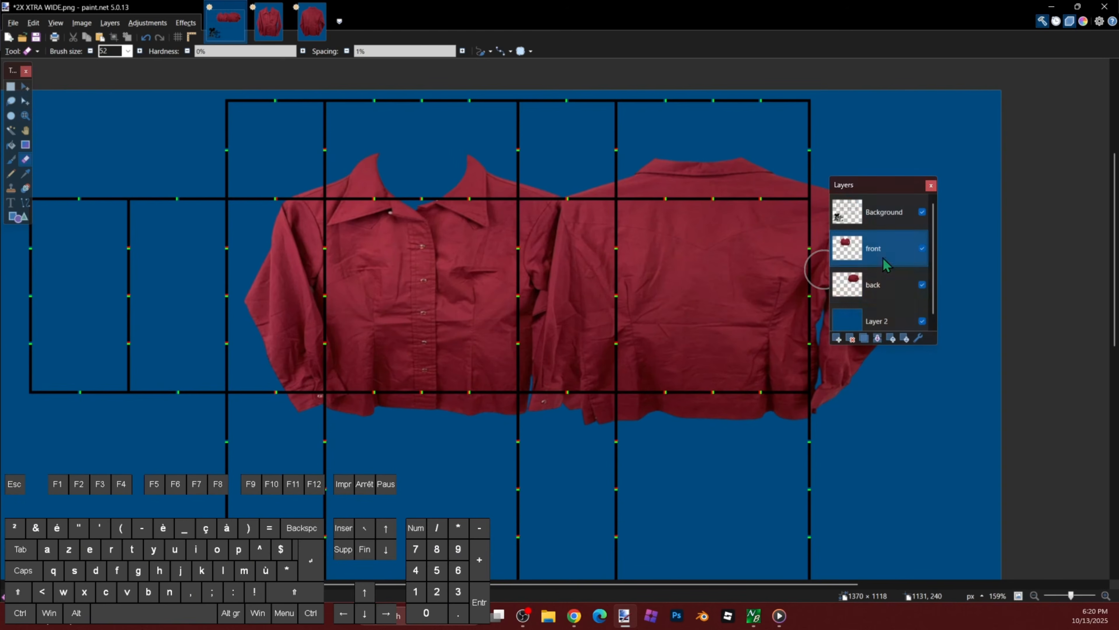
left_click(922, 285)
left_click(922, 285)
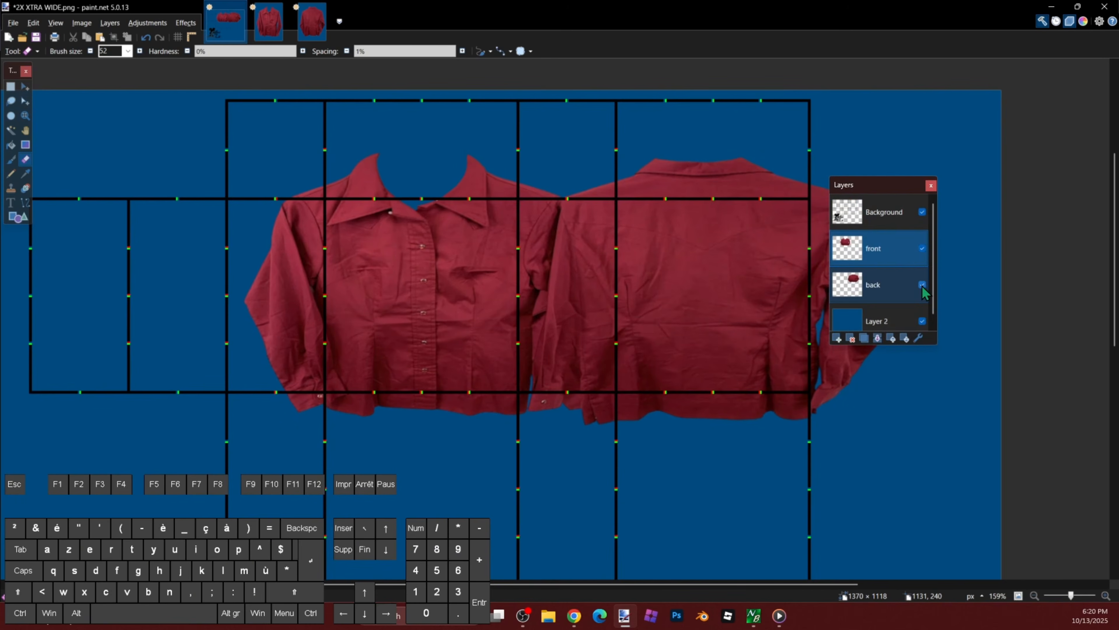
scroll(638, 336, "up", 2)
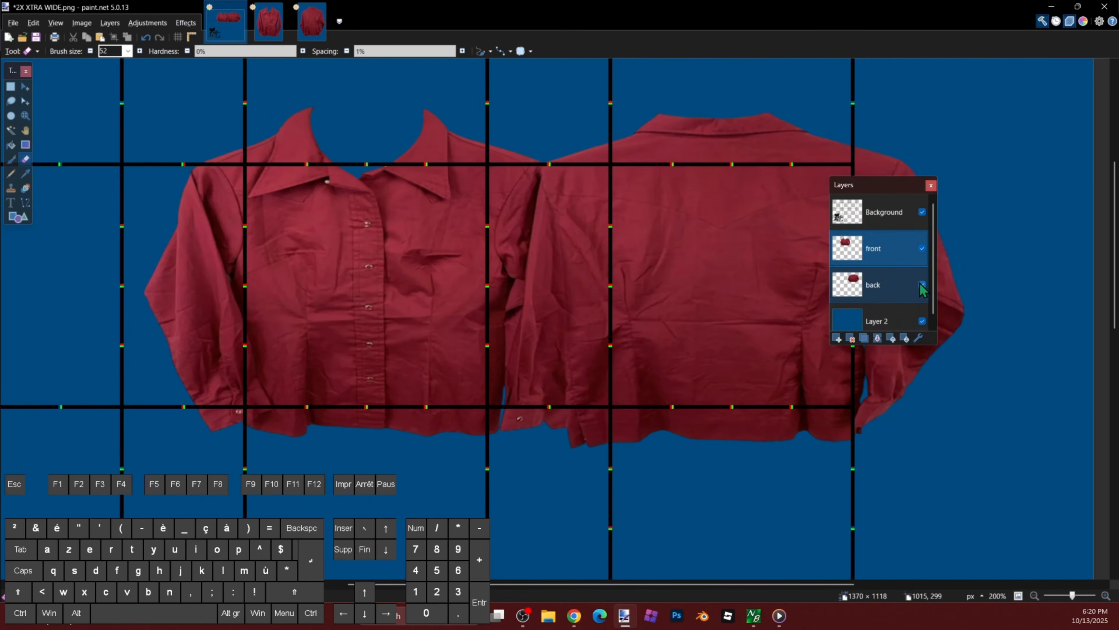
Step: Examine the overlap between the front and back shirts, toggling the back layer's visibility for comparison
scroll(749, 277, "down", 2)
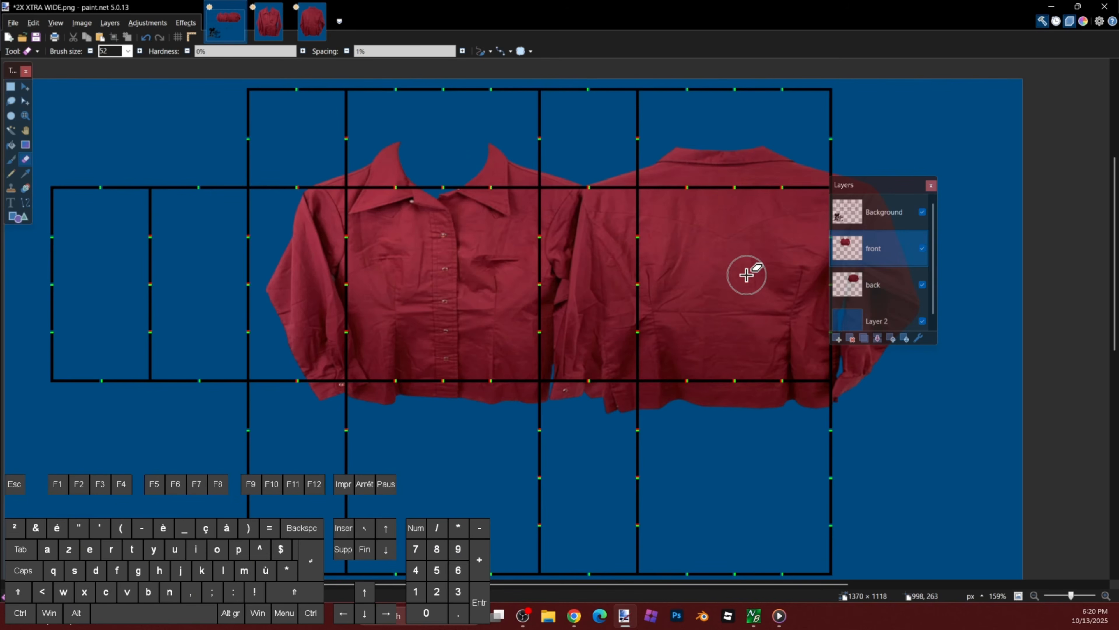
scroll(637, 272, "up", 2, "ctrl")
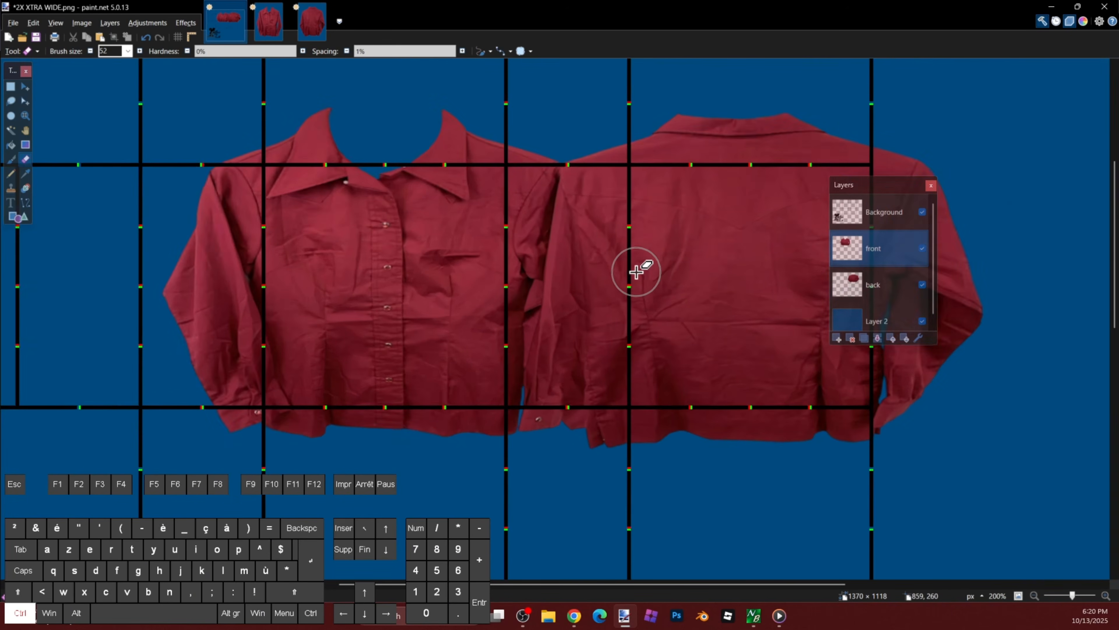
scroll(636, 272, "up", 1, "ctrl")
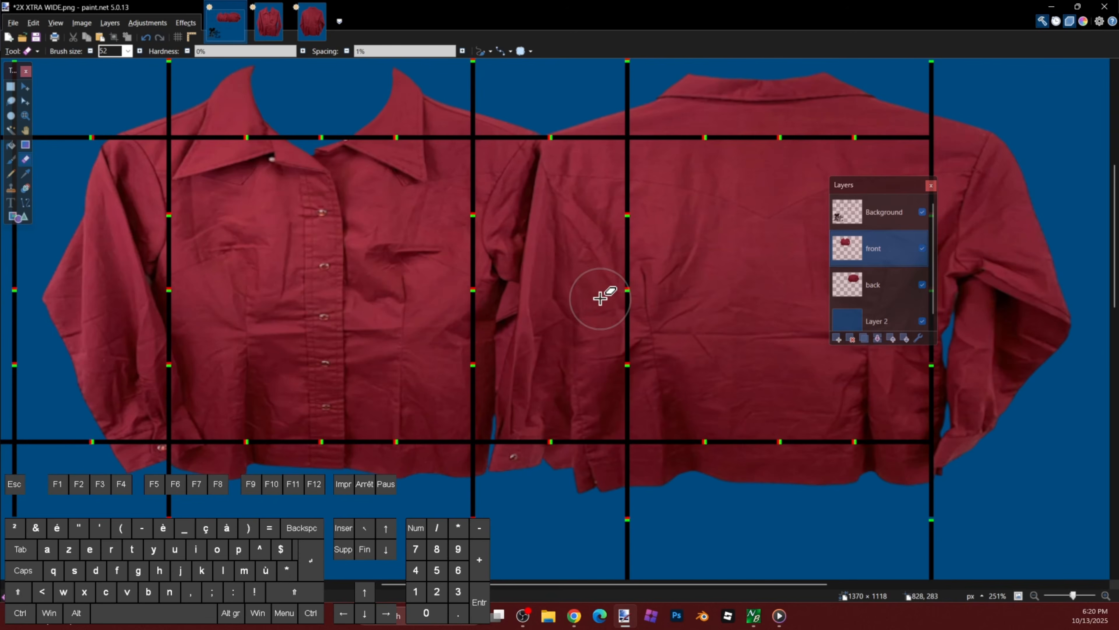
scroll(614, 339, "down", 1, "ctrl")
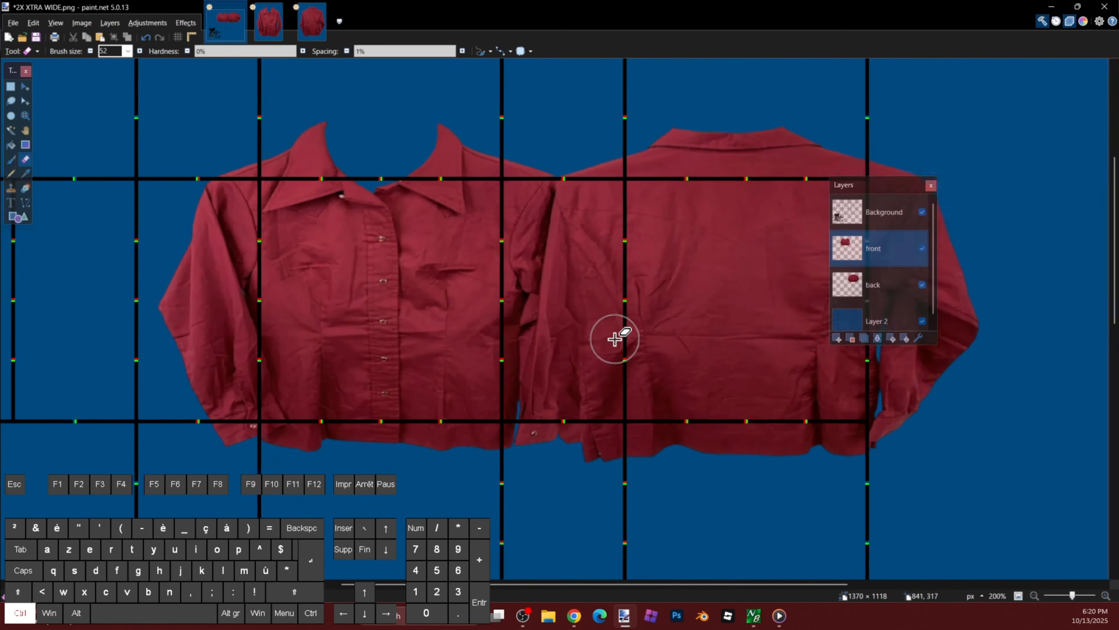
scroll(615, 338, "up", 1, "ctrl")
left_click(922, 284)
left_click(922, 285)
scroll(505, 333, "up", 2, "ctrl")
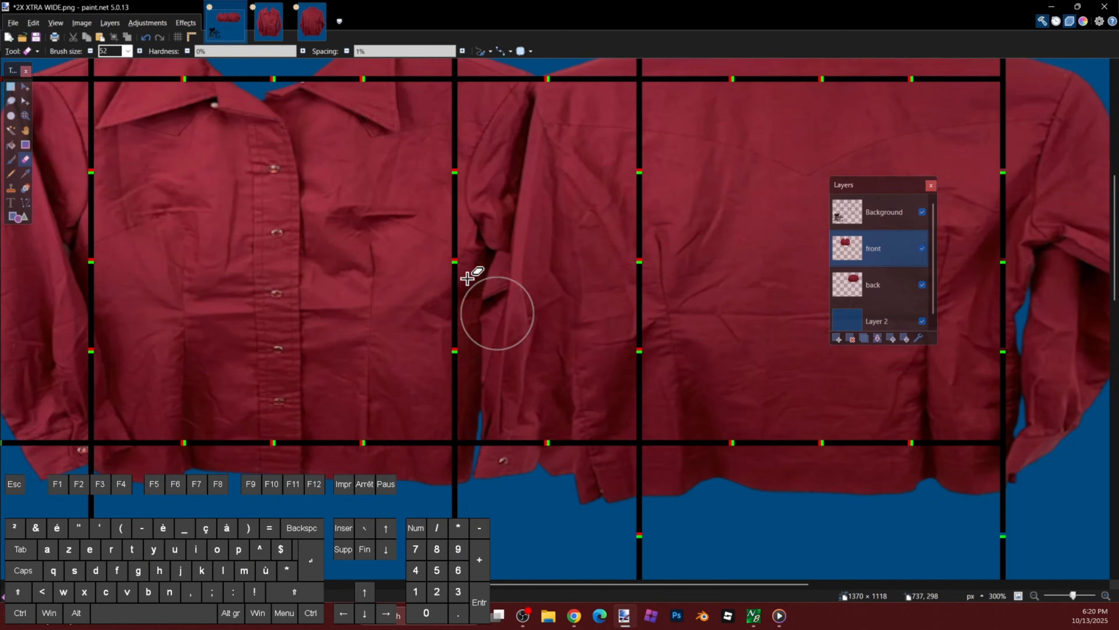
Step: Set the eraser brush size to 22 and softly erase the lower sleeve of the front shirt where it overlaps the back shirt
left_click(95, 51, "ctrl")
left_click(95, 51, "ctrl")
left_click(94, 51, "ctrl")
left_click(95, 51, "ctrl")
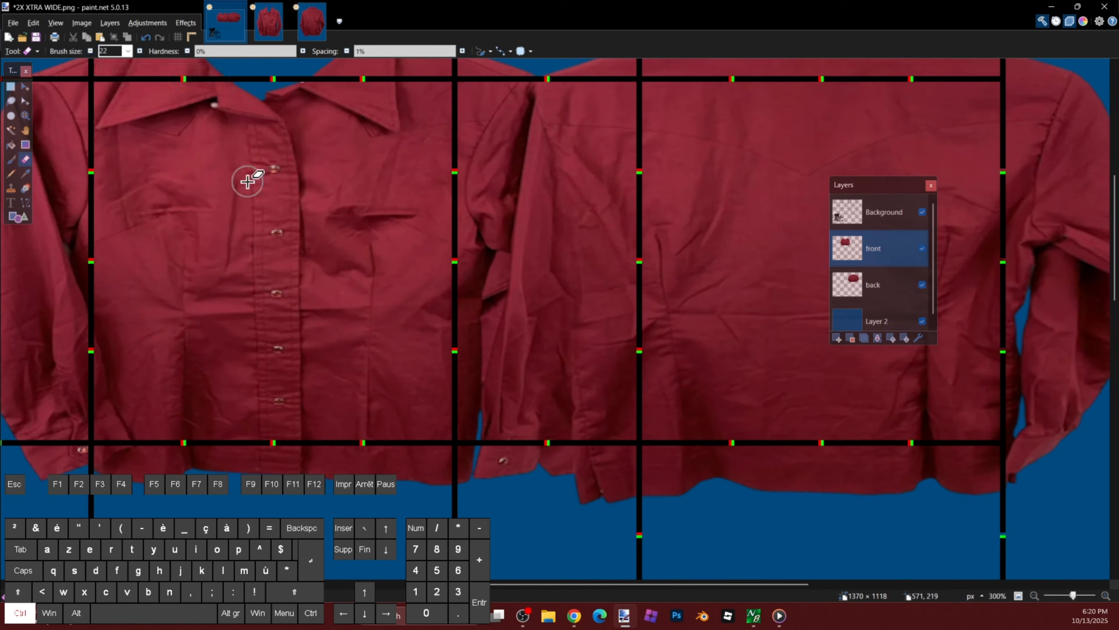
scroll(461, 282, "up", 2, "ctrl")
left_click_drag(517, 290, 524, 246)
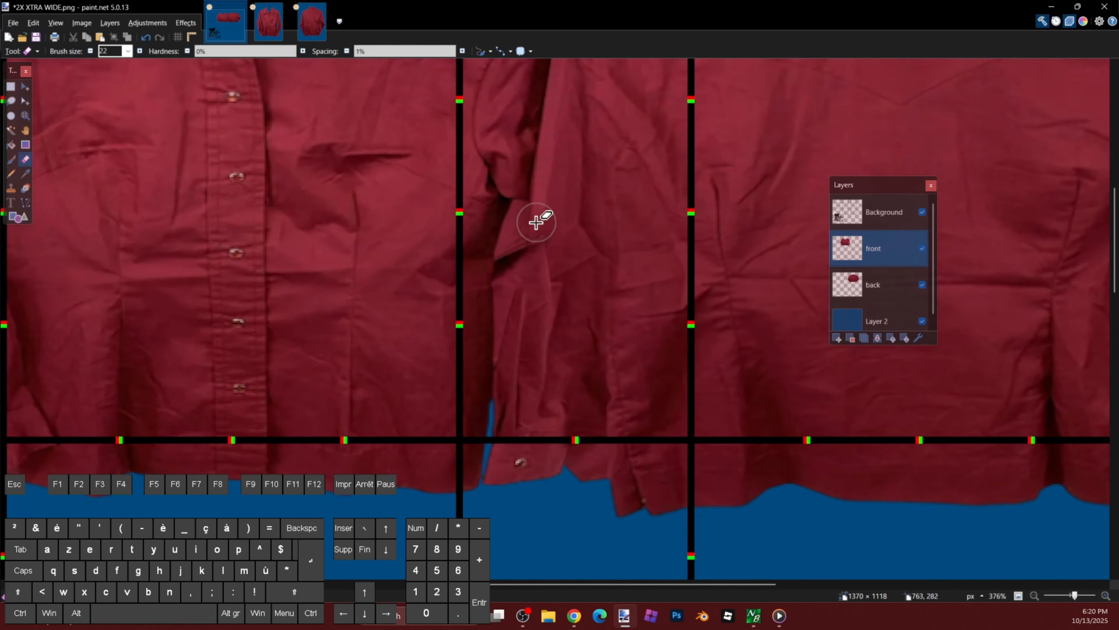
left_click_drag(507, 386, 507, 465)
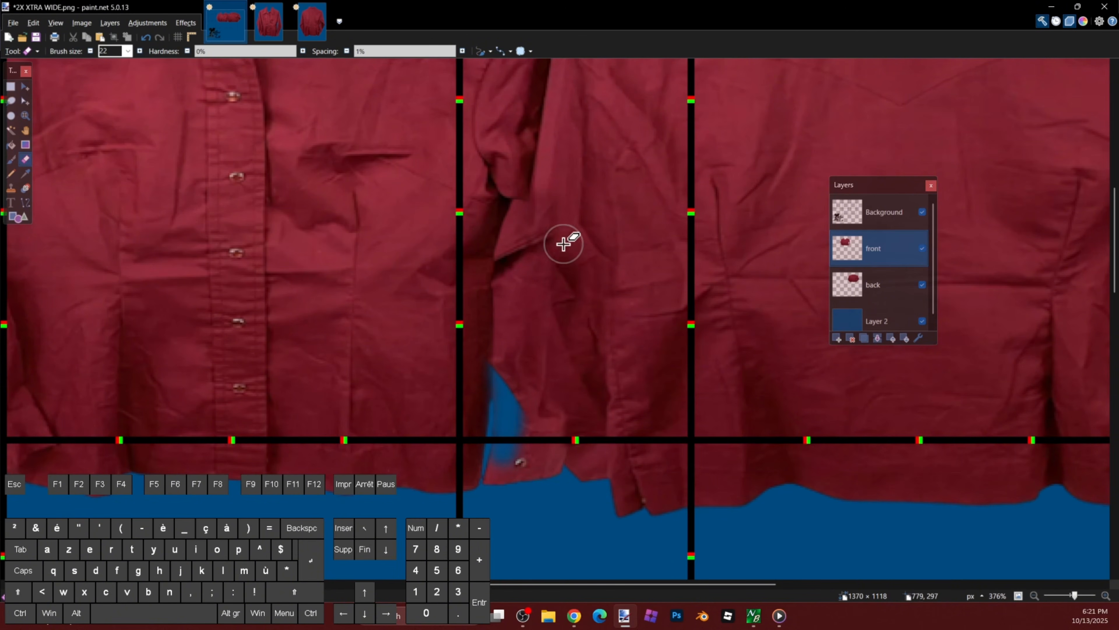
Step: Inspect the erased sleeve area between the two shirts, toggling the back layer's visibility
scroll(600, 223, "down", 4)
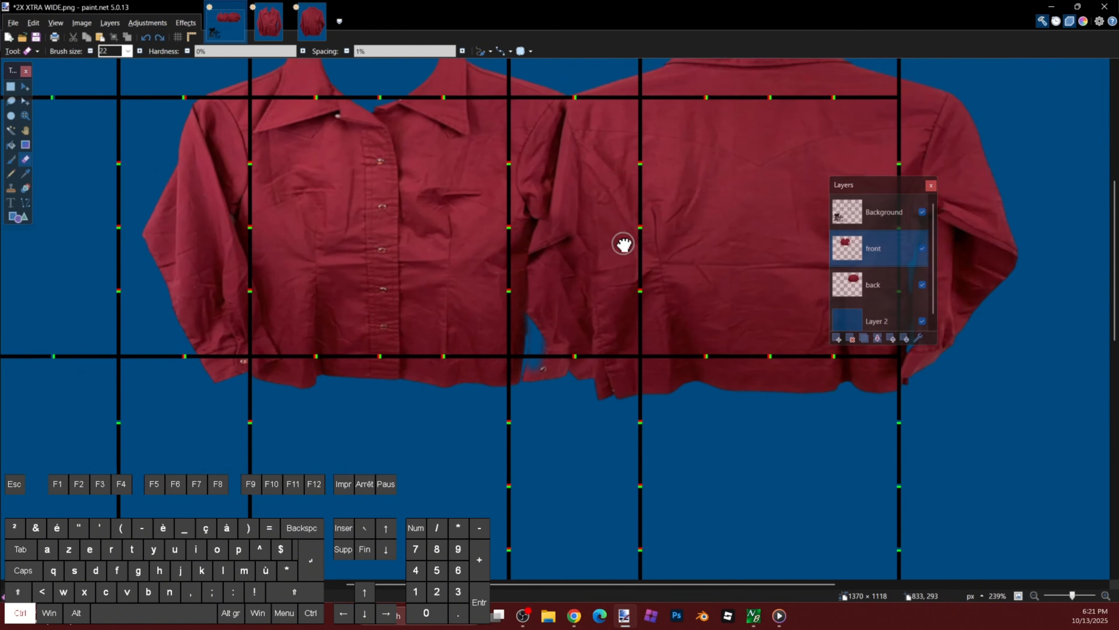
scroll(538, 230, "up", 3)
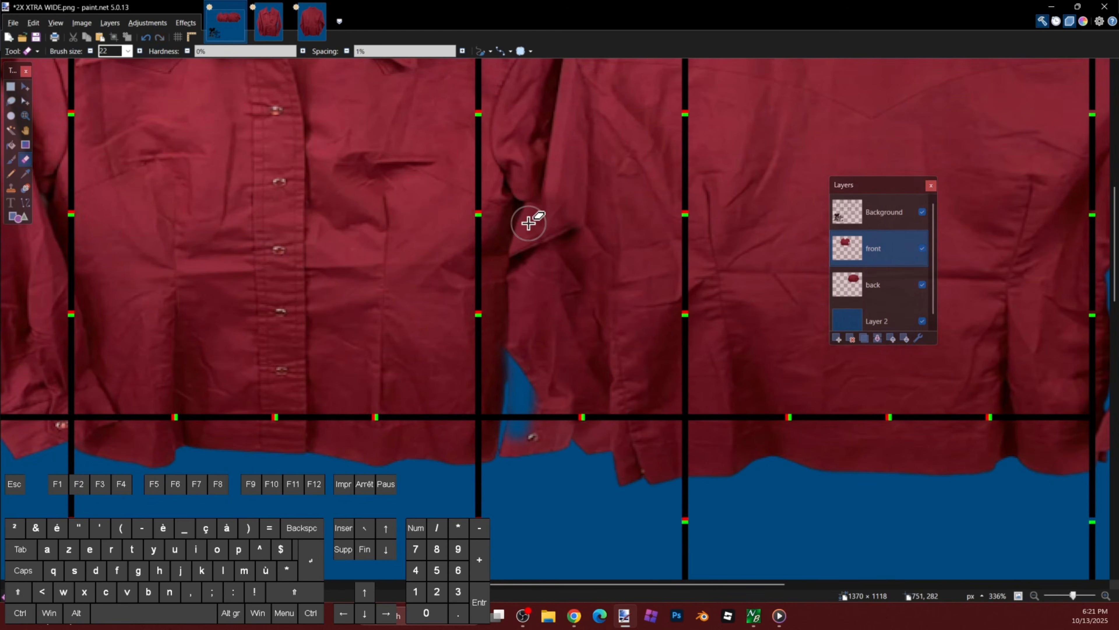
scroll(687, 280, "down", 3)
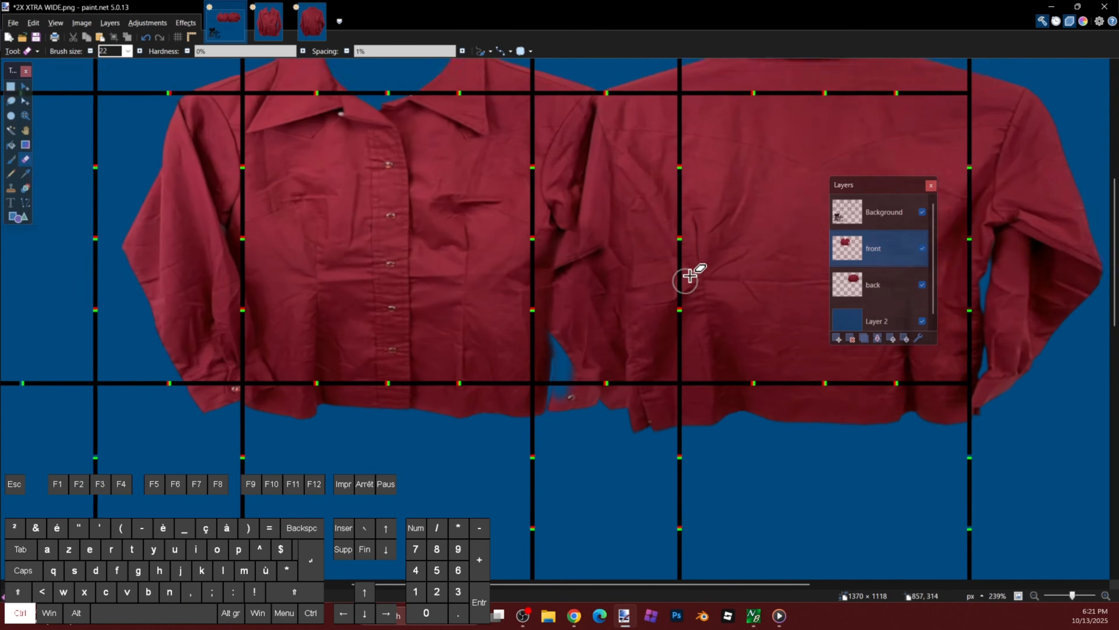
scroll(657, 238, "up", 1)
scroll(657, 230, "down", 1)
scroll(684, 224, "up", 2)
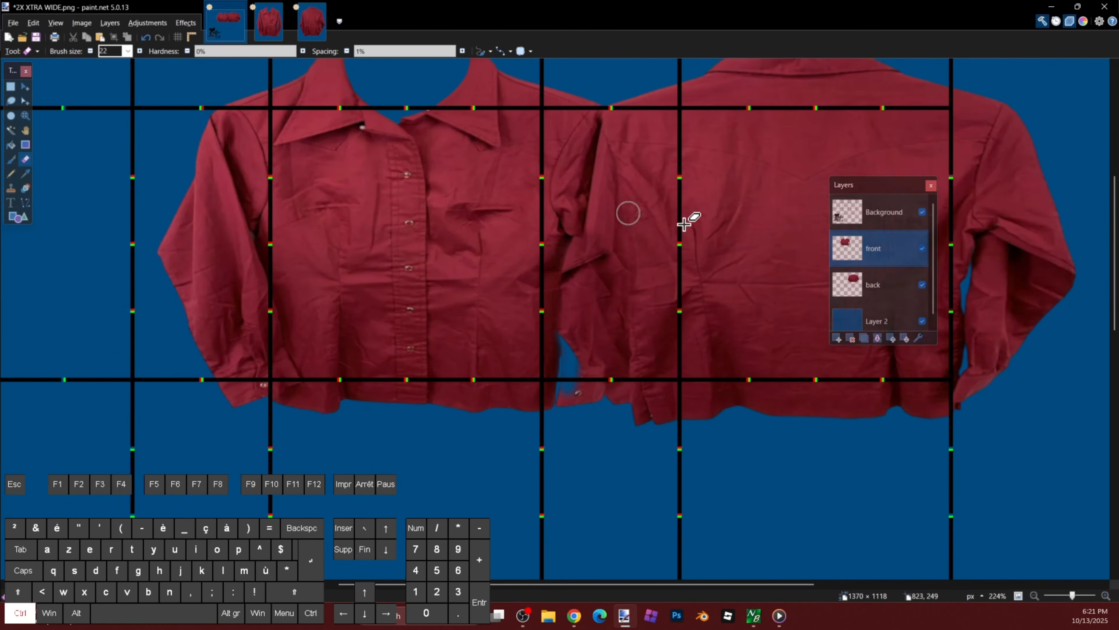
left_click(922, 285)
left_click(922, 285)
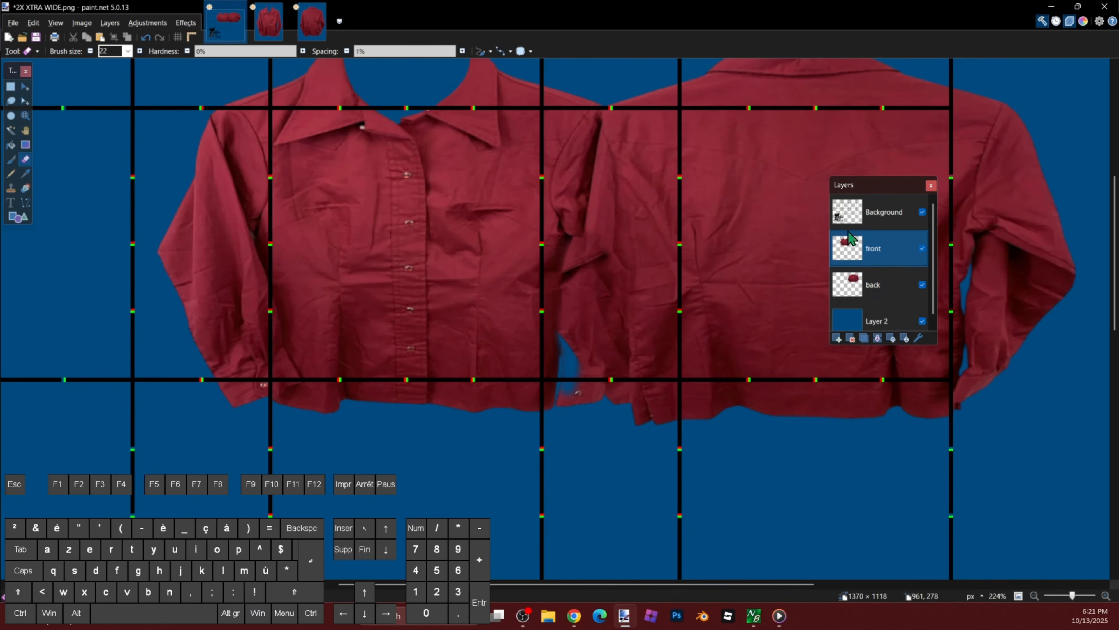
Step: Set the eraser brush size to 47
left_click(140, 51, "ctrl")
left_click(140, 51, "ctrl")
left_click(140, 51, "ctrl")
left_click(140, 51, "ctrl")
left_click(139, 51, "ctrl")
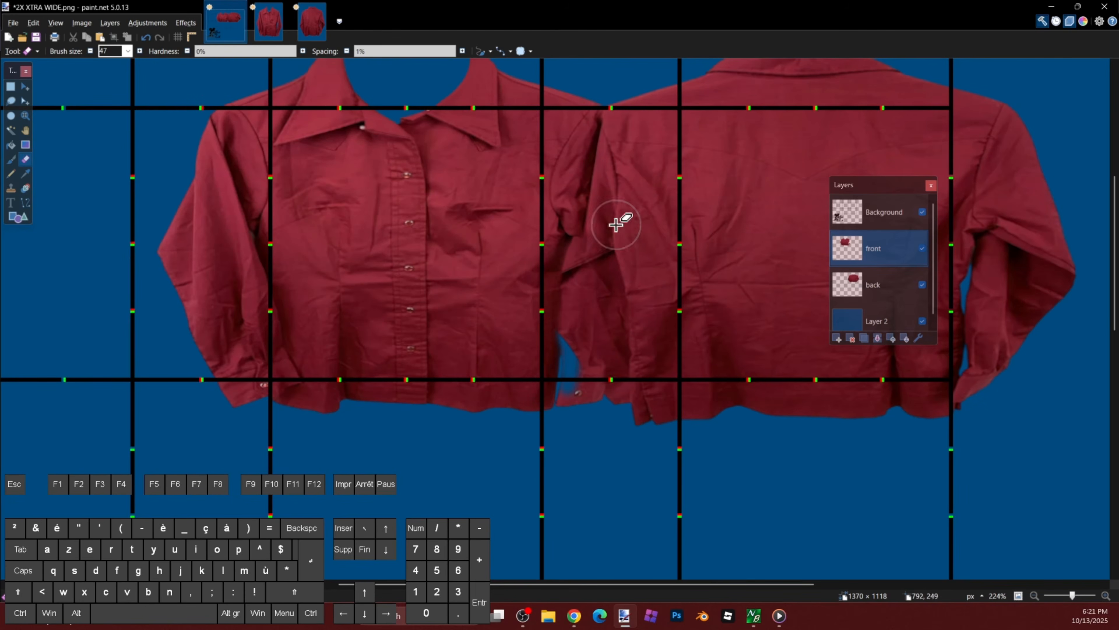
scroll(620, 372, "down", 3, "ctrl")
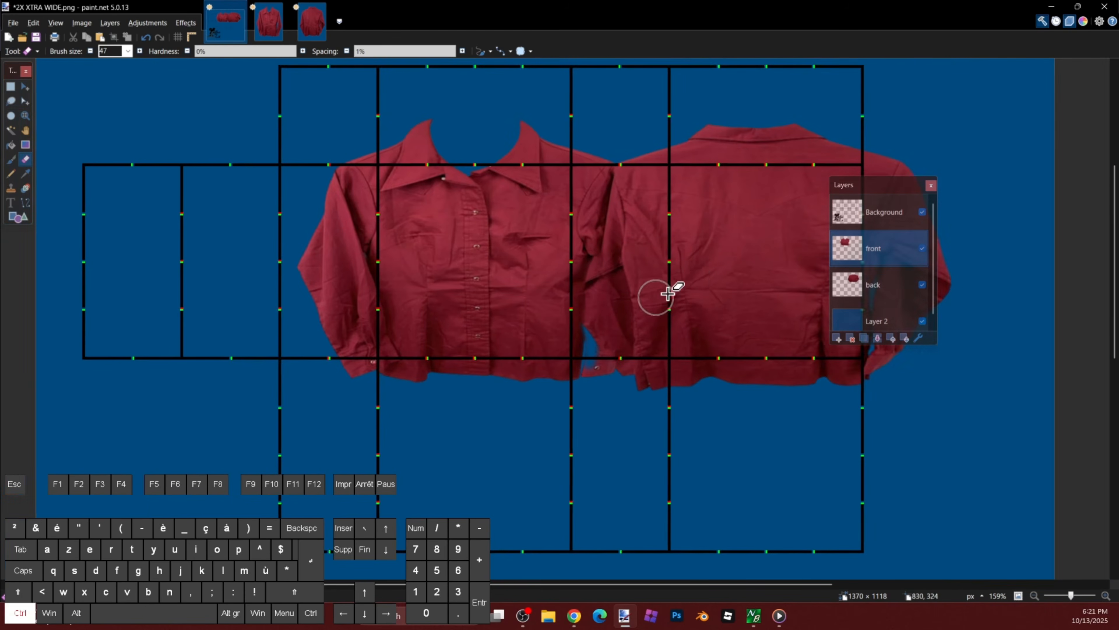
Step: Switch to the back shirt image and copy a rectangular selection of its body fabric, leaving out most of the sleeves
key("ctrl+Tab")
key("ctrl+Tab")
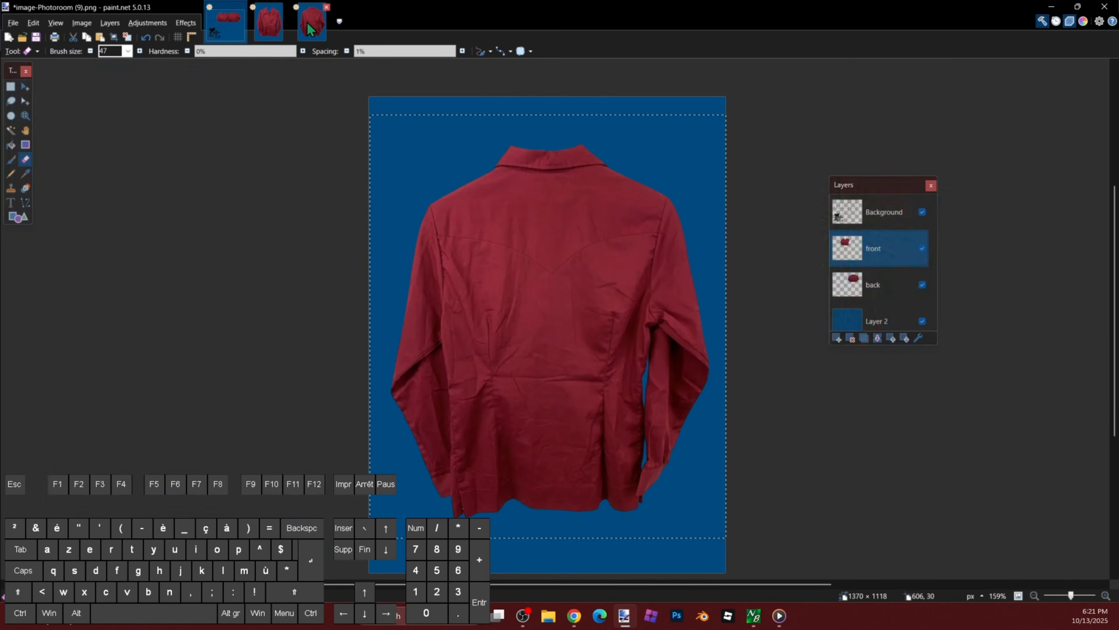
key("s")
scroll(654, 310, "down", 1, "ctrl")
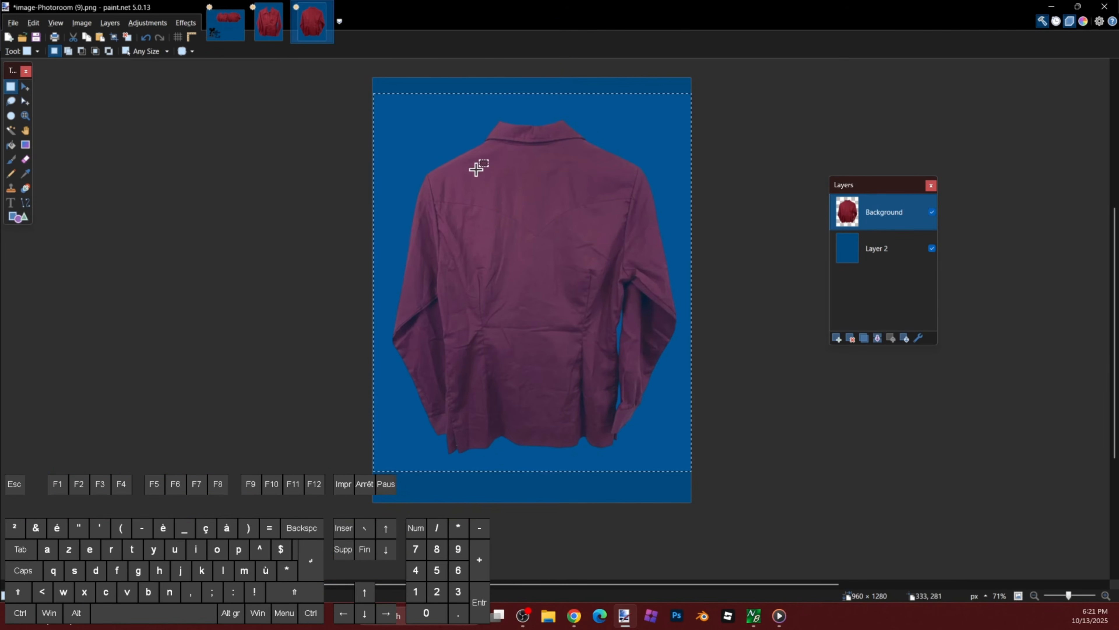
left_click_drag(448, 166, 613, 428)
key("ctrl+c")
Step: Add a new layer directly above Layer 2 in the 2X XTRA WIDE template and paste the copied fabric onto it
left_click(224, 22)
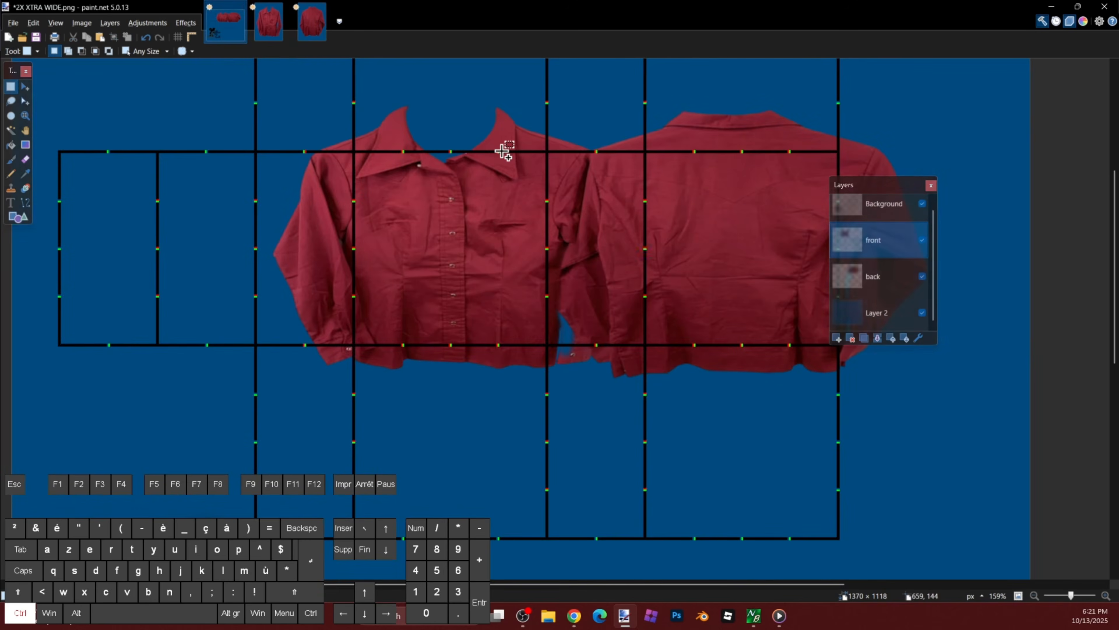
scroll(594, 182, "down", 2, "ctrl")
scroll(594, 182, "down", 1, "ctrl")
left_click(835, 318)
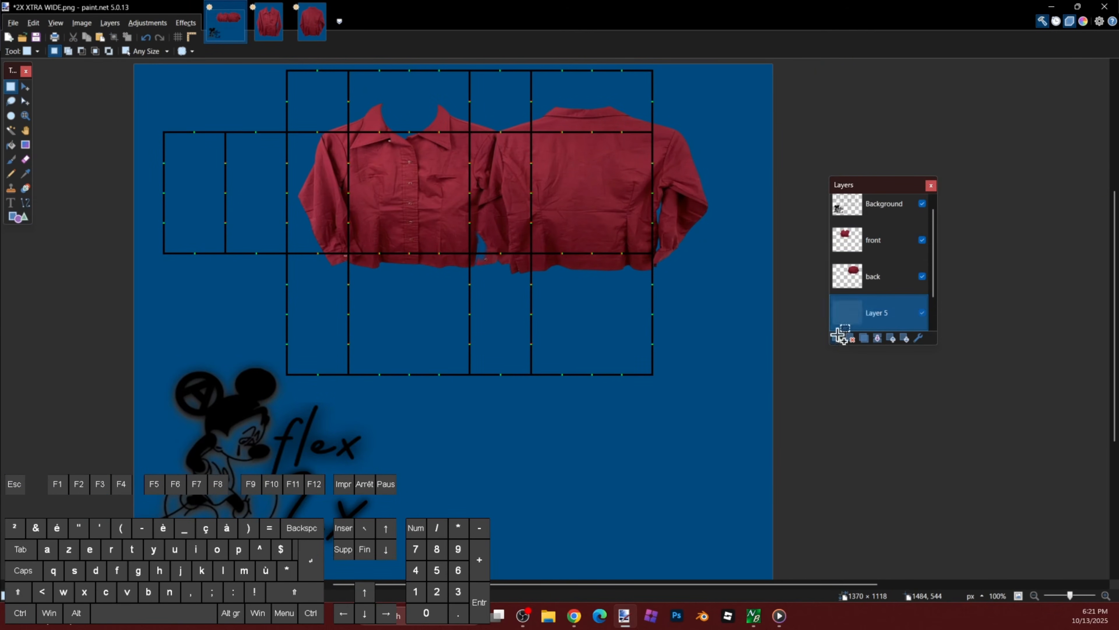
key("ctrl+v")
Step: Scale down the pasted fabric patch and position it behind the overlap of the front and back shirts
scroll(562, 310, "down", 1, "ctrl")
left_click_drag(457, 310, 558, 199)
left_click_drag(404, 95, 484, 232)
left_click_drag(601, 406, 582, 326)
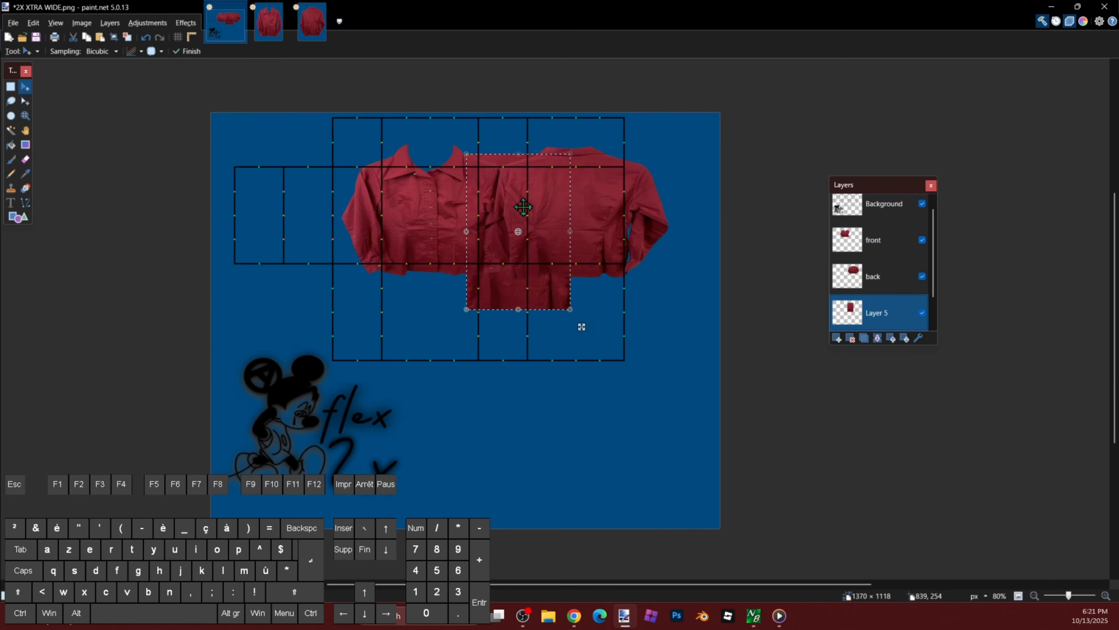
scroll(523, 204, "up", 4)
left_click_drag(426, 120, 485, 189)
left_click_drag(563, 246, 539, 196)
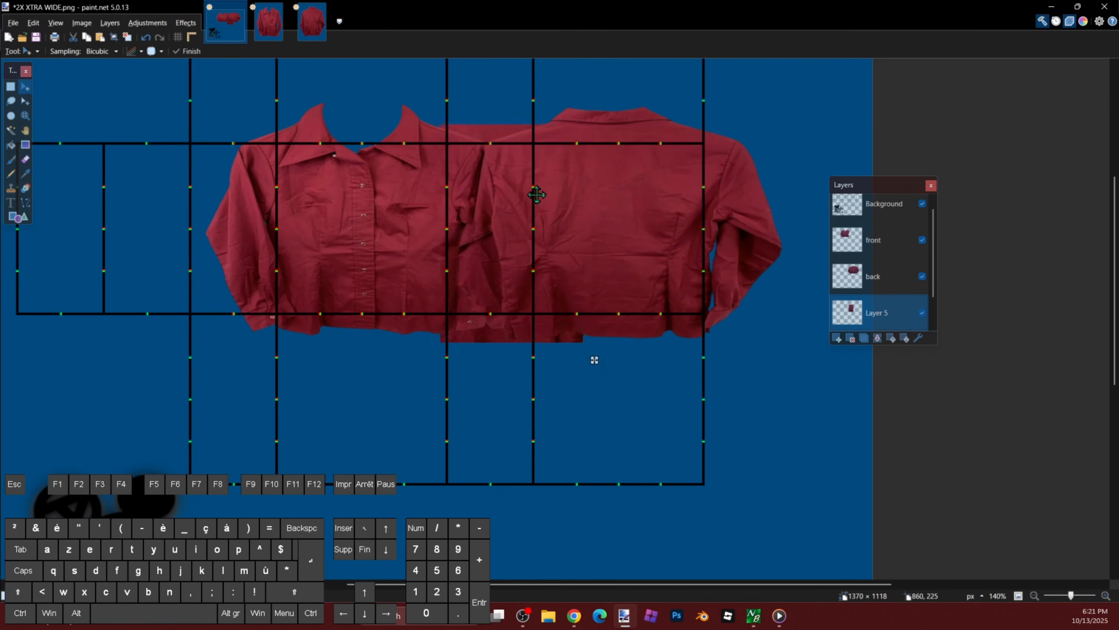
Step: Raise the fabric patch layer above the front layer, shift the patch slightly, and rename the layer as side
key("ctrl+Page_Up")
key("ctrl+Page_Up")
left_click_drag(554, 248, 543, 246)
key("F4")
type("side")
left_click(564, 355)
Step: Nudge the side patch slightly toward the front shirt, deselect it, and move the side layer beneath the back layer
scroll(531, 225, "up", 2)
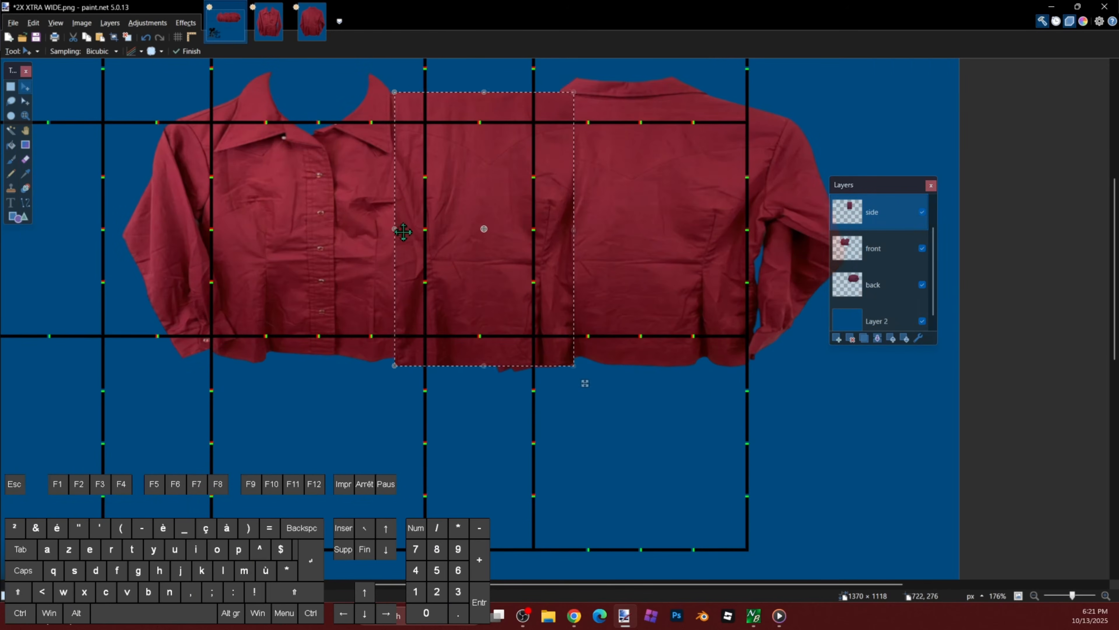
scroll(538, 215, "down", 2)
scroll(577, 243, "up", 2)
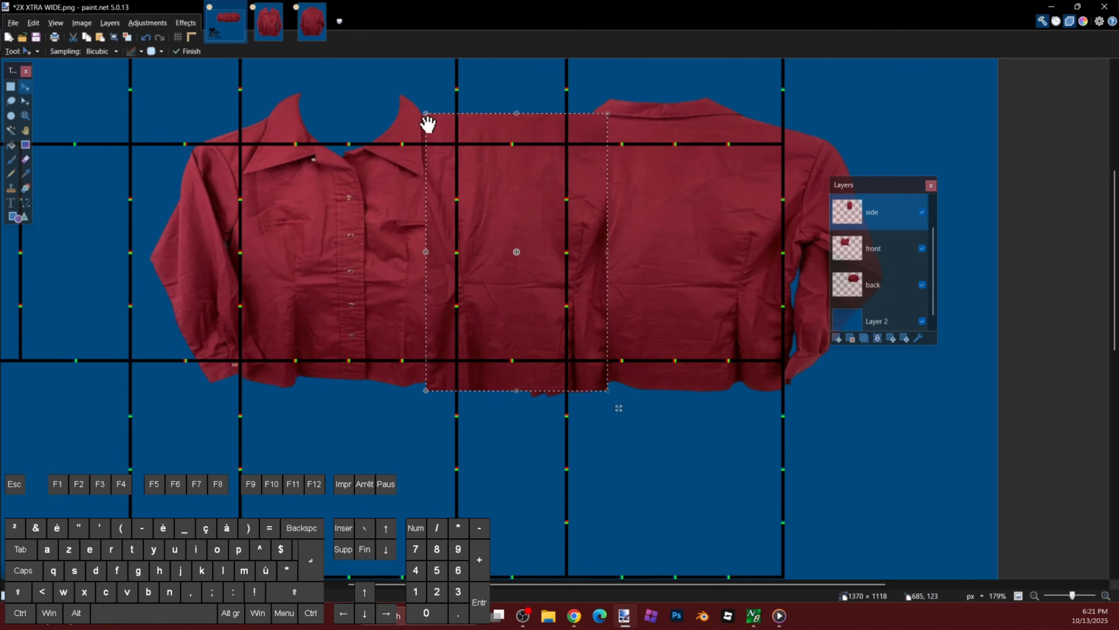
left_click_drag(572, 193, 569, 190)
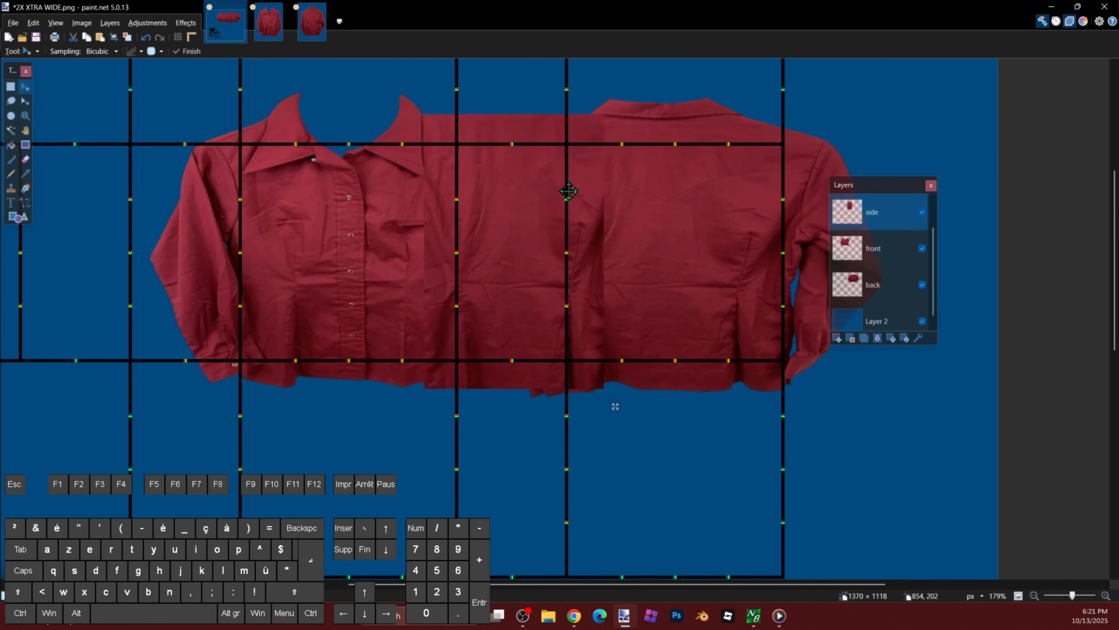
key("ctrl+d")
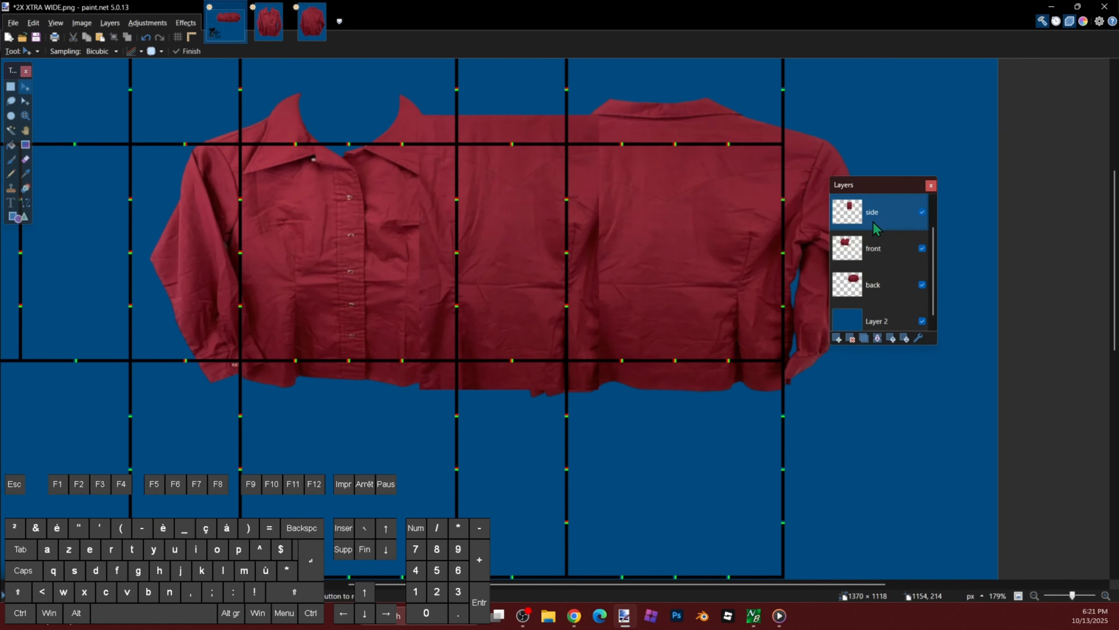
left_click_drag(872, 220, 886, 284)
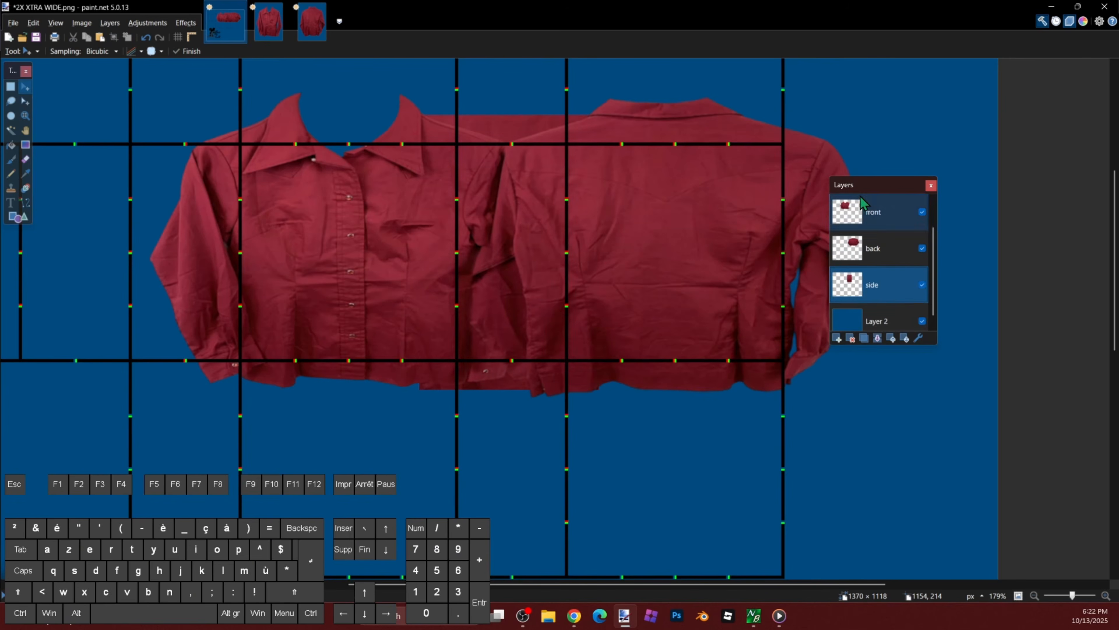
Step: Hide the back layer and softly erase the front shirt's sleeve over the side patch on the front layer
left_click(922, 248)
key("e")
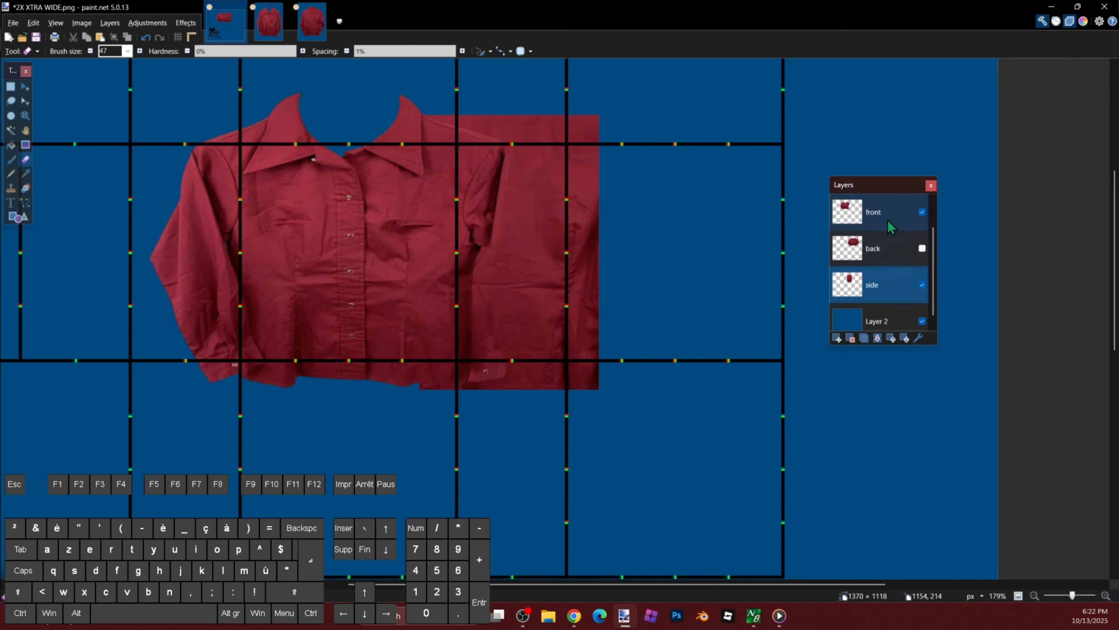
left_click(875, 213)
scroll(516, 190, "up", 2, "ctrl")
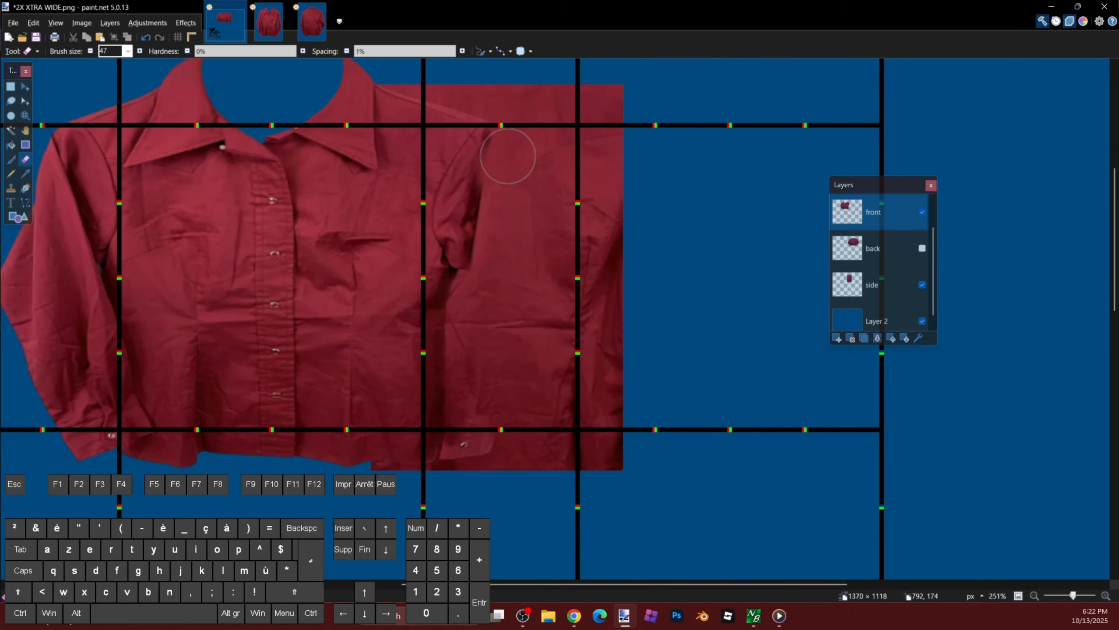
left_click_drag(467, 173, 461, 418)
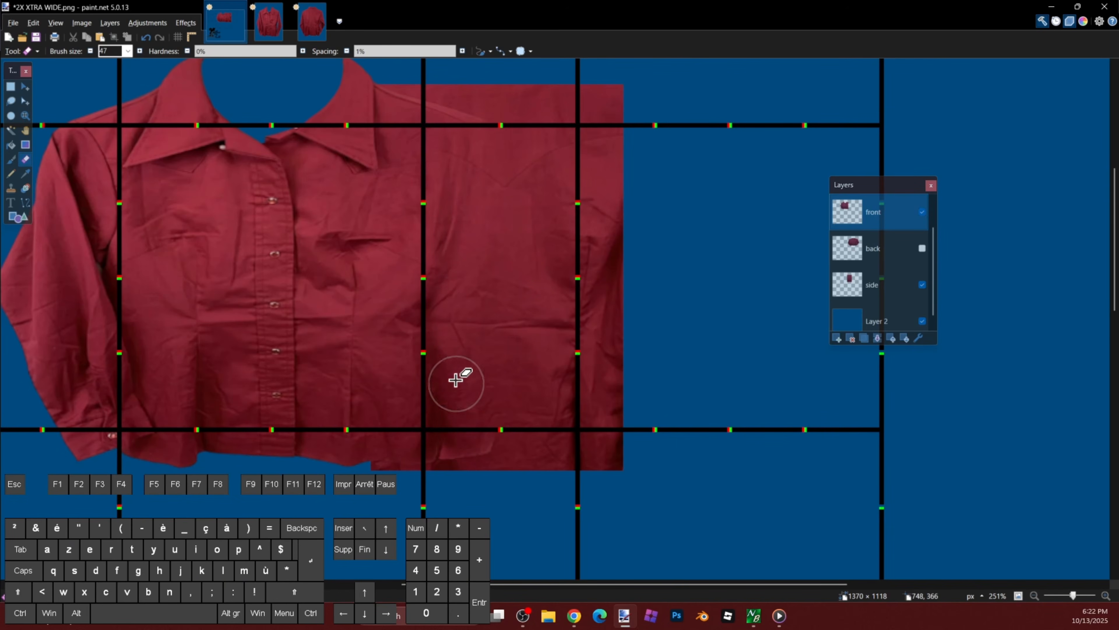
Step: Hide the Background template lines and examine how the front shirt blends into the side patch
scroll(527, 292, "down", 3)
scroll(856, 240, "up", 1)
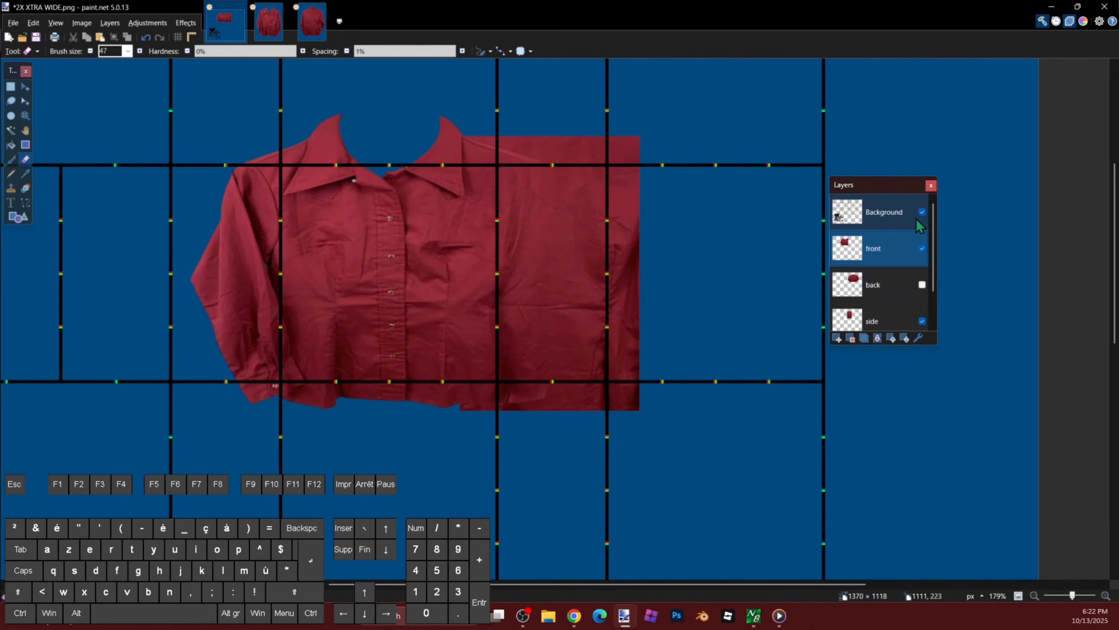
left_click(922, 212)
scroll(532, 309, "up", 1)
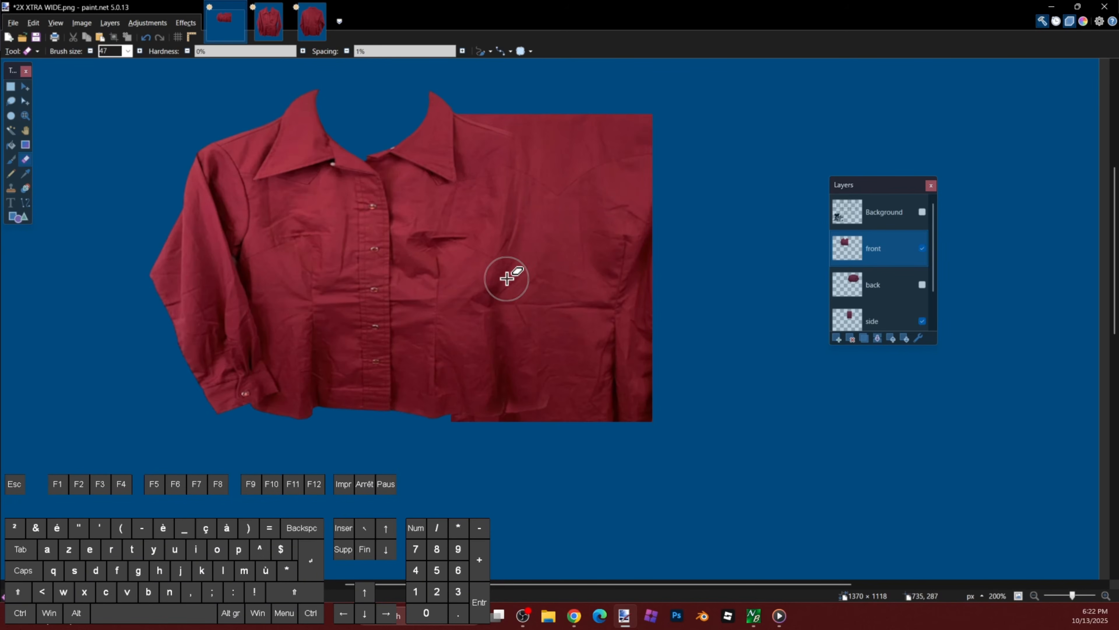
Step: Show the back and Background layers, make the back layer active, and hide the front layer
left_click(922, 284)
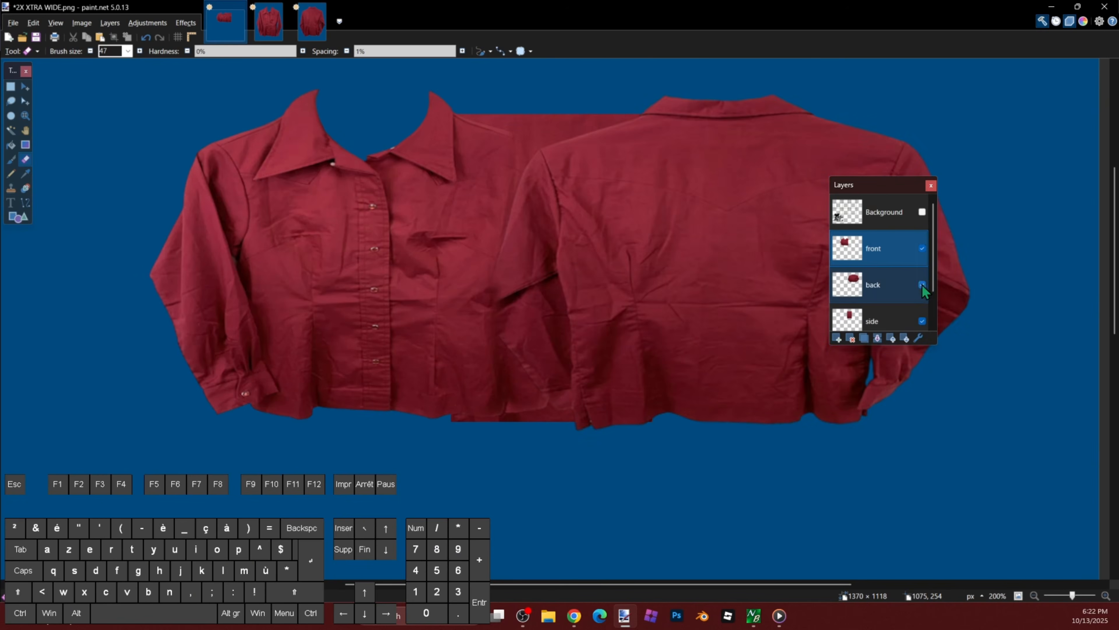
left_click(895, 282)
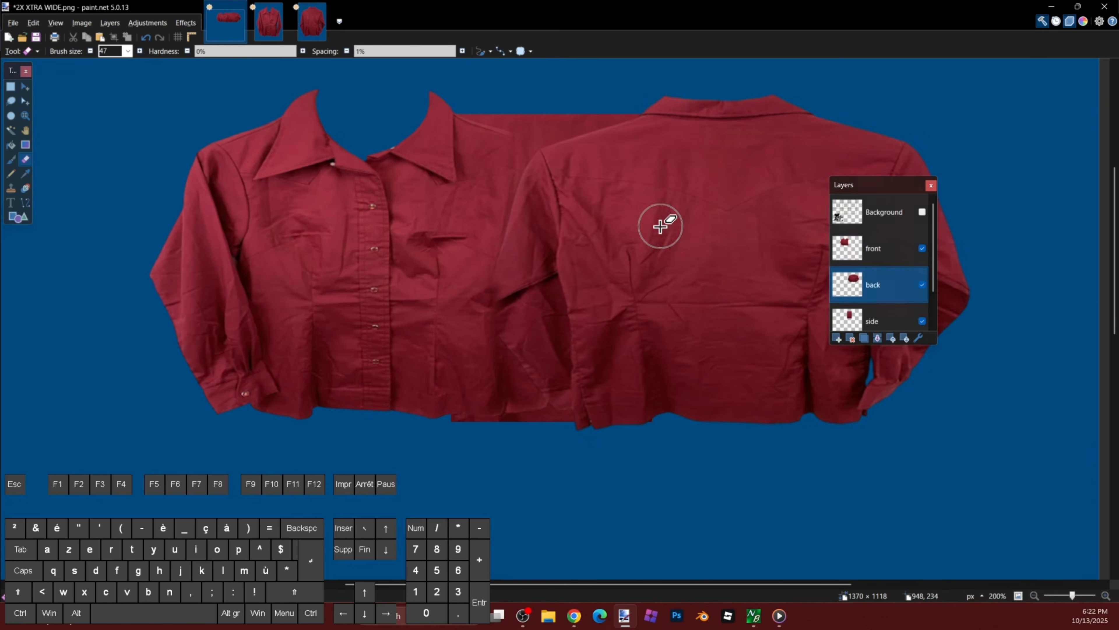
left_click(922, 213)
scroll(512, 199, "up", 1)
scroll(555, 187, "right", 2)
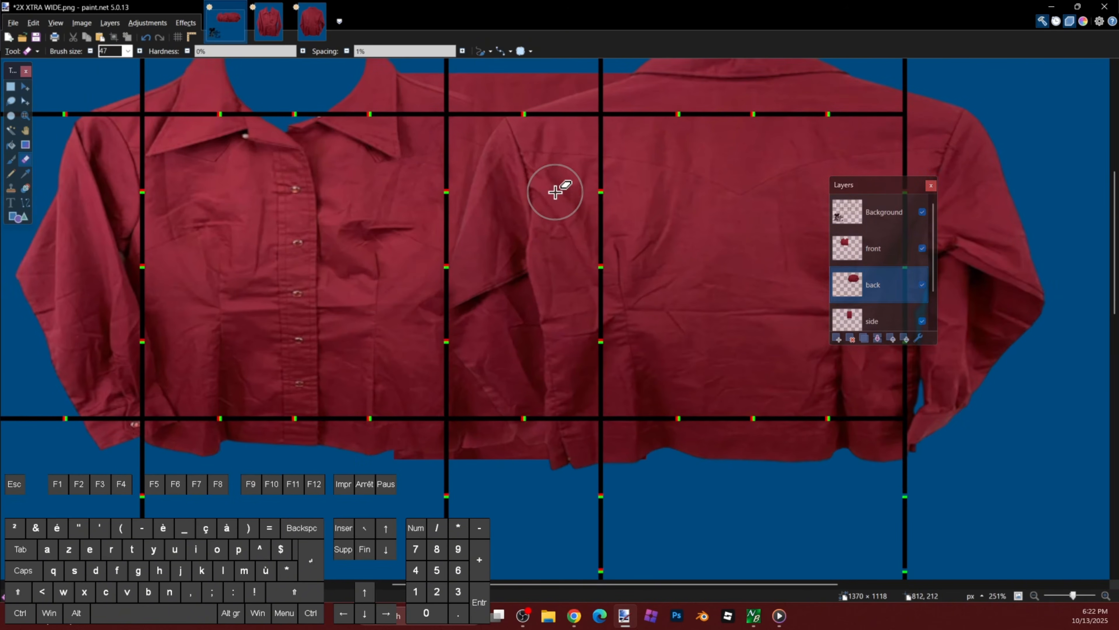
left_click(922, 248)
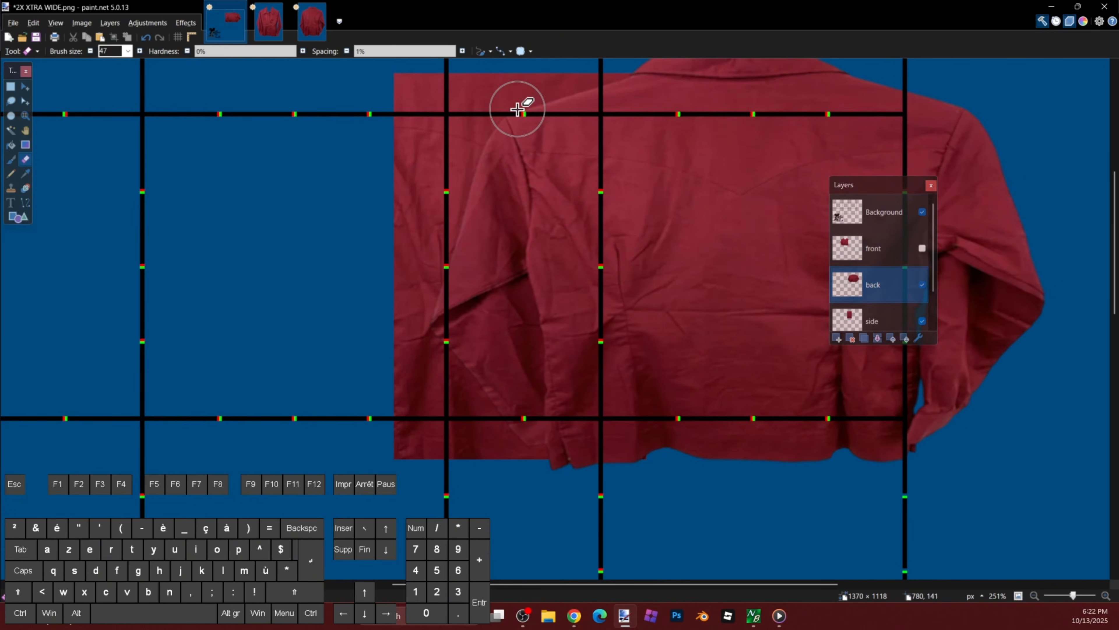
Step: Softly erase the back shirt's sleeve and shoulder edge over the side patch on the back layer
mouse_move(569, 199)
left_mouse_down()
mouse_move(518, 125)
mouse_move(458, 245)
mouse_move(443, 307)
mouse_move(464, 374)
mouse_move(509, 431)
mouse_move(524, 430)
mouse_move(514, 372)
mouse_move(478, 264)
mouse_move(489, 204)
mouse_move(528, 123)
mouse_move(539, 125)
mouse_move(548, 174)
mouse_move(527, 259)
mouse_move(548, 407)
mouse_move(573, 130)
left_mouse_up()
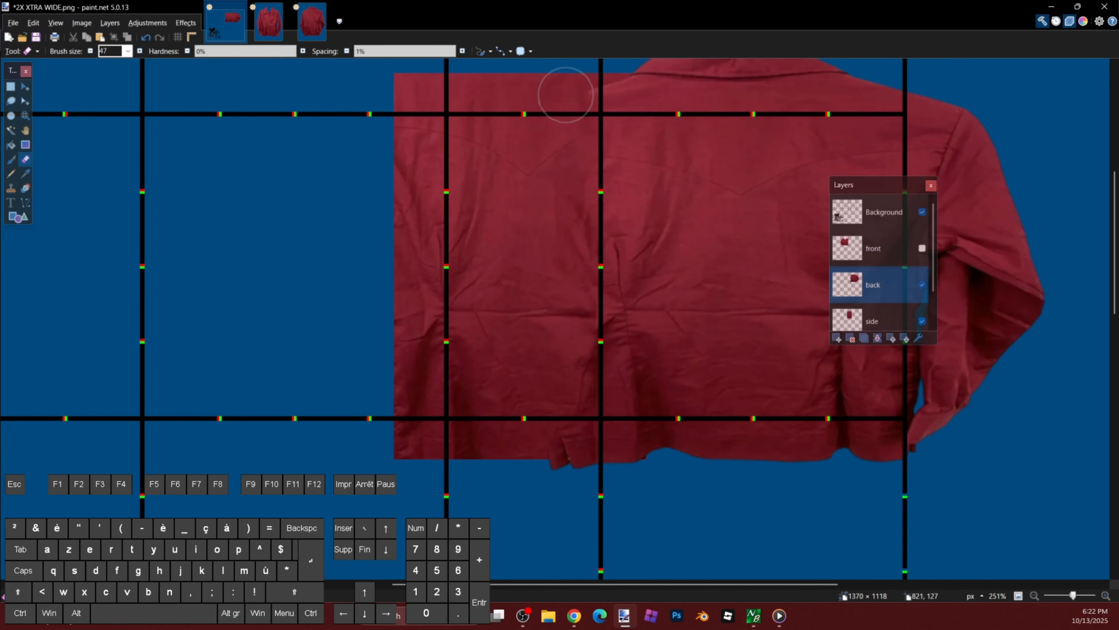
scroll(565, 325, "down", 3)
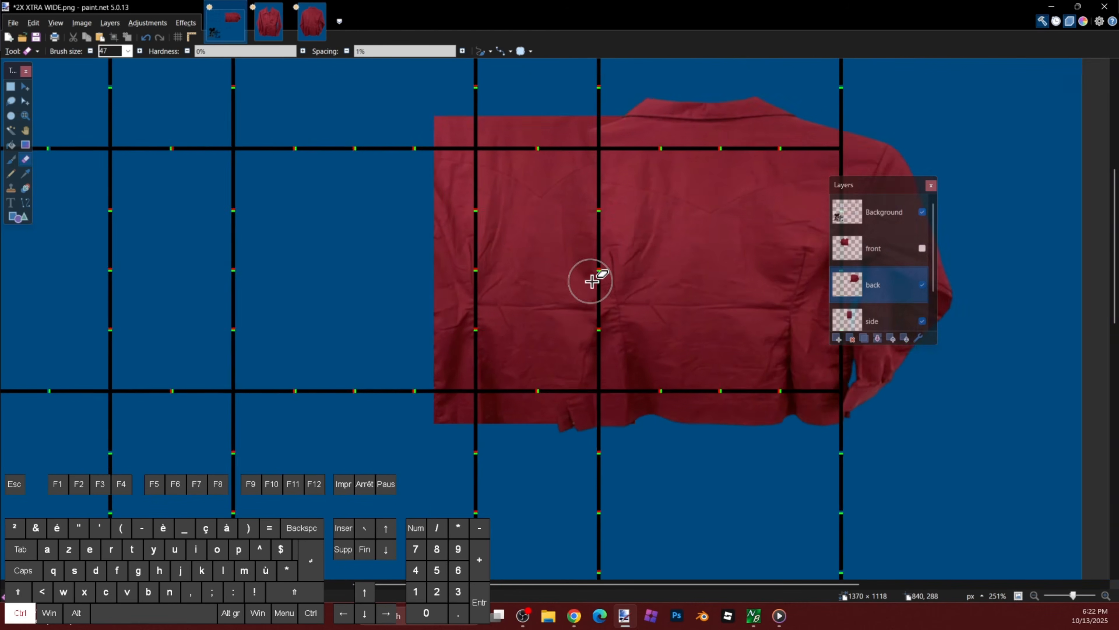
Step: Show the front layer and hide the Background template lines to examine how both shirts blend with the side patch
left_click(922, 248)
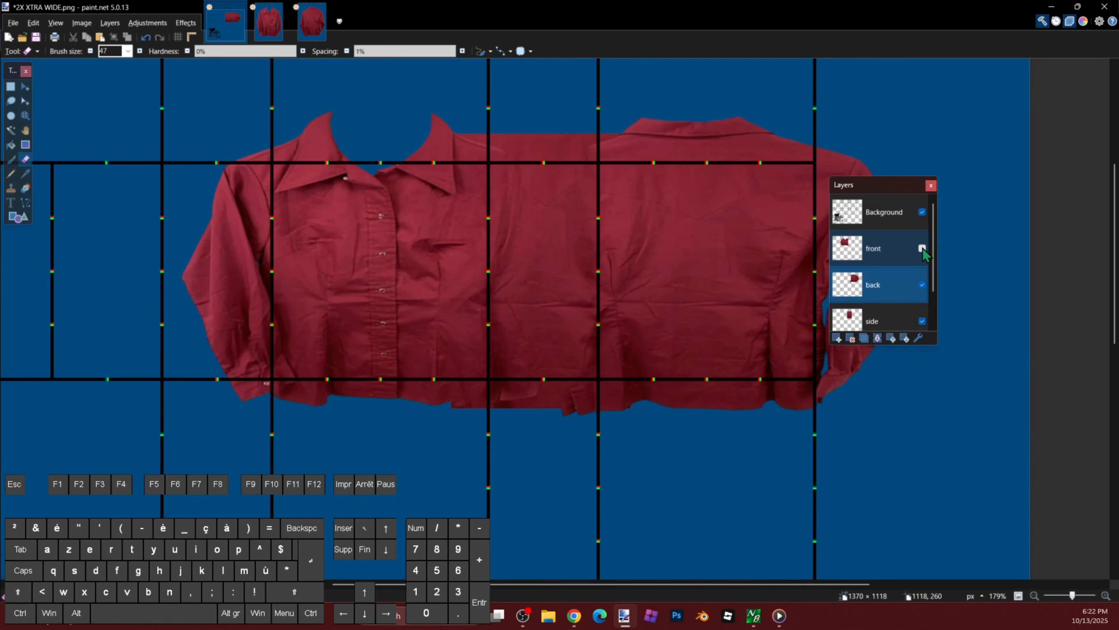
left_click(922, 211)
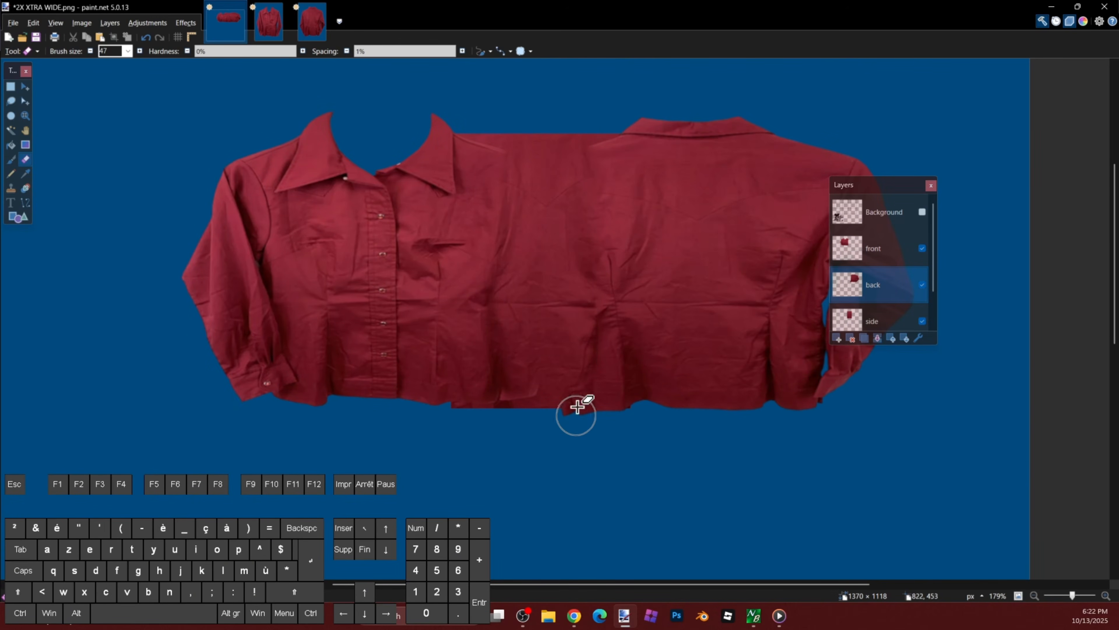
scroll(605, 283, "up", 2)
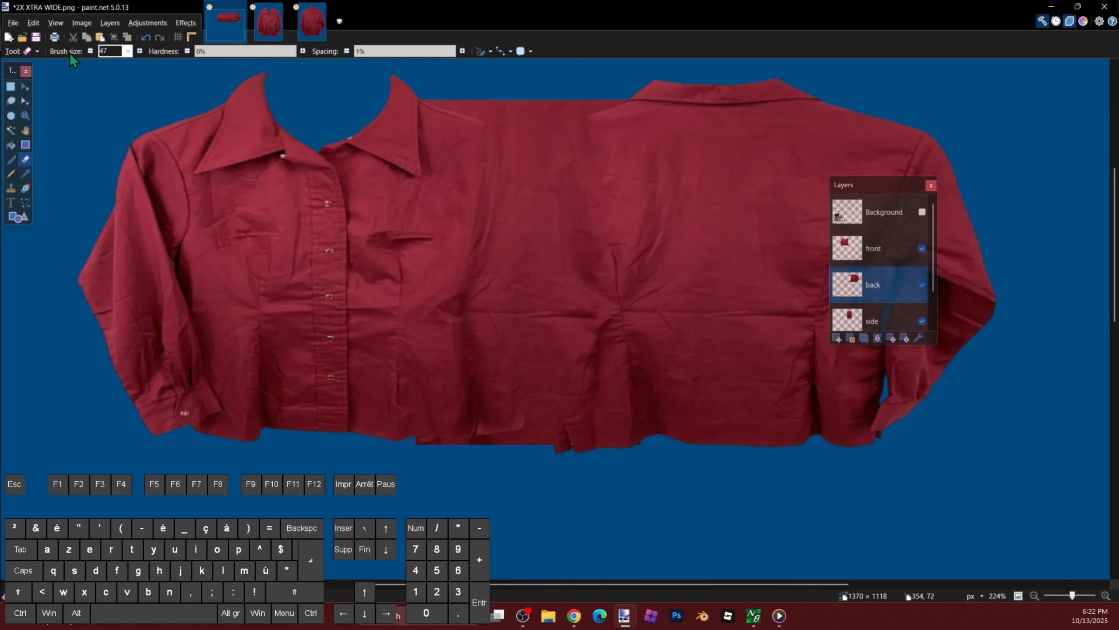
Step: Circle the V-shaped seam on the side patch with a size 2 olive brush on a temporary layer, and delete that layer
left_click(90, 51)
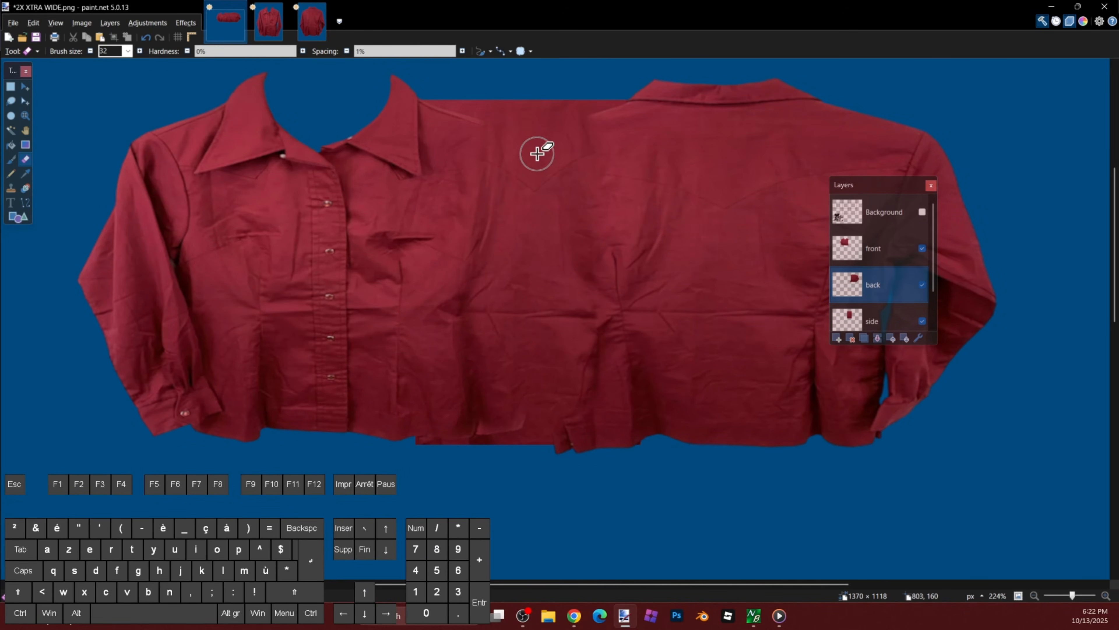
key("b")
left_click(873, 248)
left_click(837, 338)
mouse_move(546, 134)
left_mouse_down()
mouse_move(453, 159)
mouse_move(514, 231)
mouse_move(645, 183)
mouse_move(548, 131)
left_mouse_up()
key("ctrl+z")
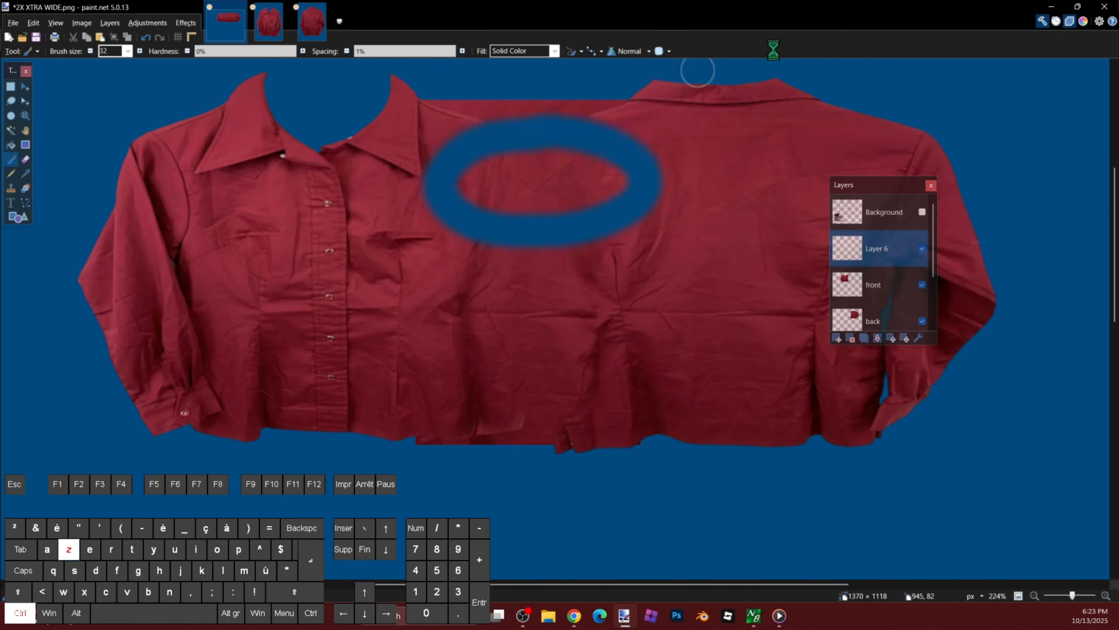
left_click(1083, 21)
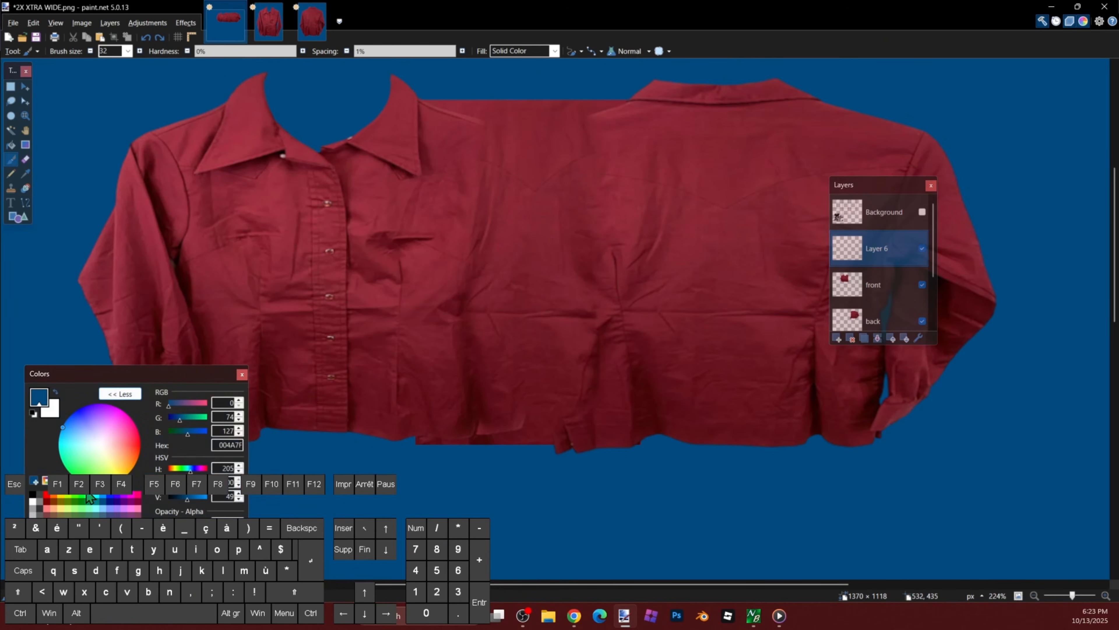
left_click(79, 502)
key("F8")
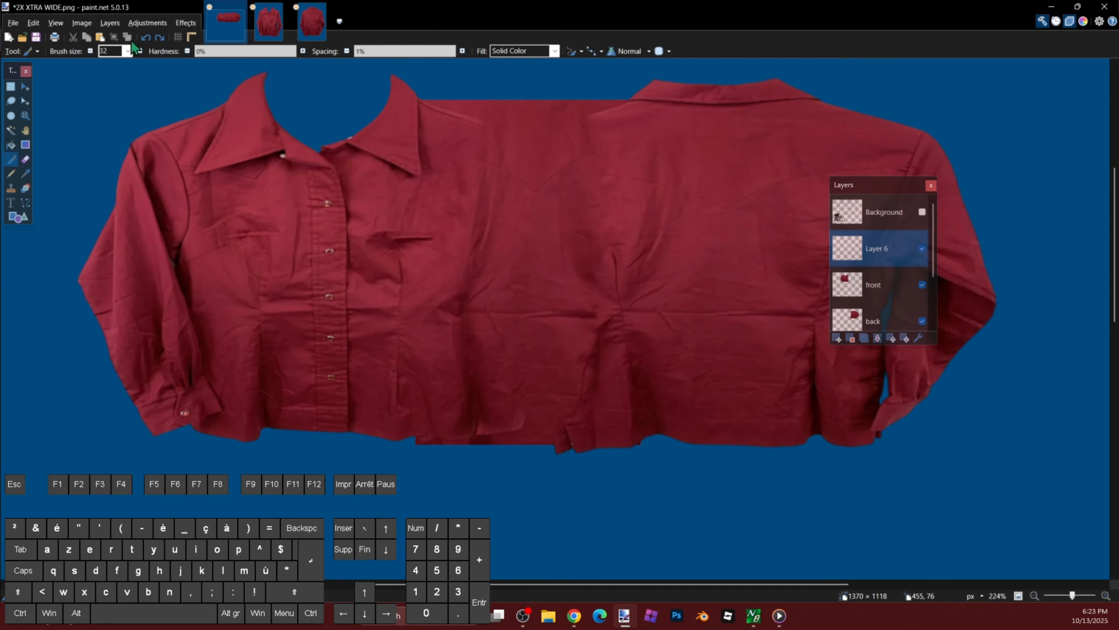
left_click(89, 51, "ctrl")
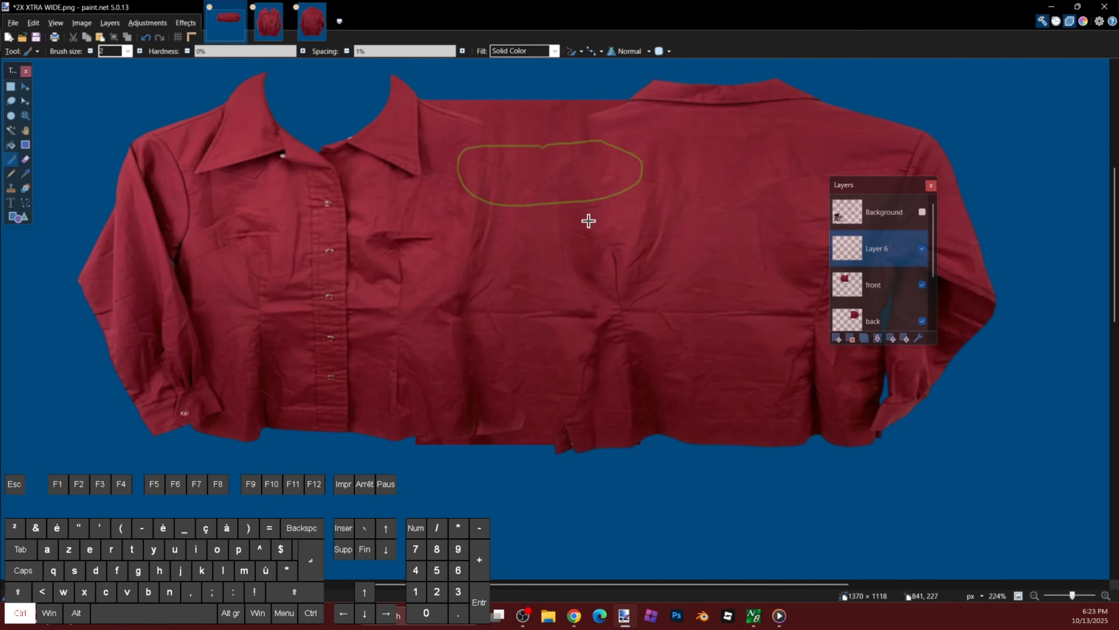
left_click(852, 338)
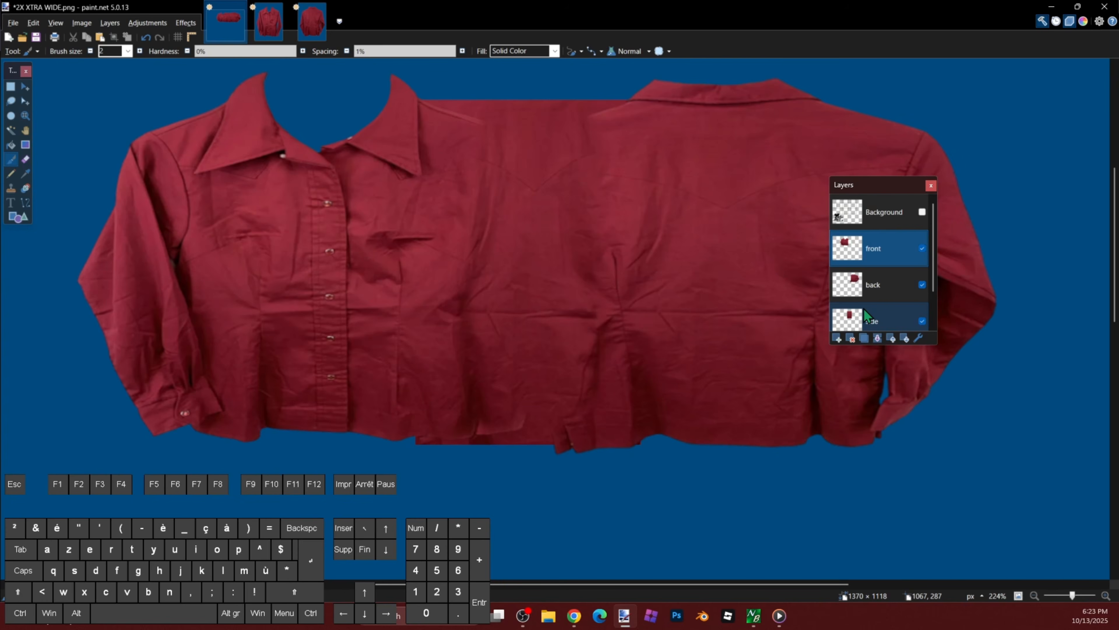
Step: Clone clean fabric over the tip of the V-shaped seam on the side layer, using a Clone Stamp brush size of 17
left_click(866, 315)
key("l")
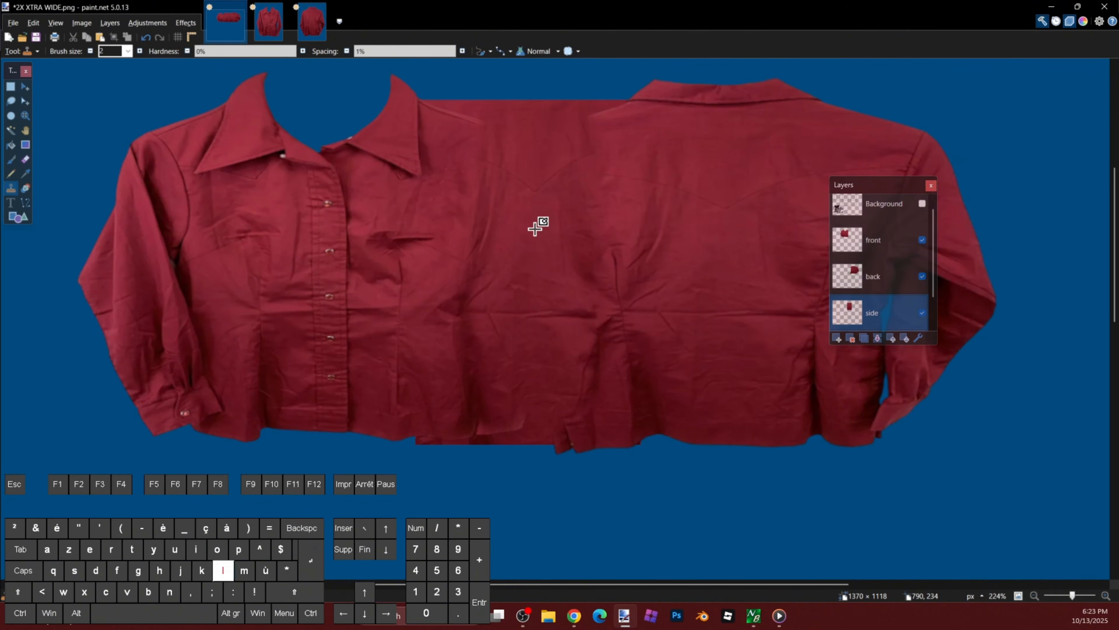
left_click(140, 50, "ctrl")
left_click(139, 51, "ctrl")
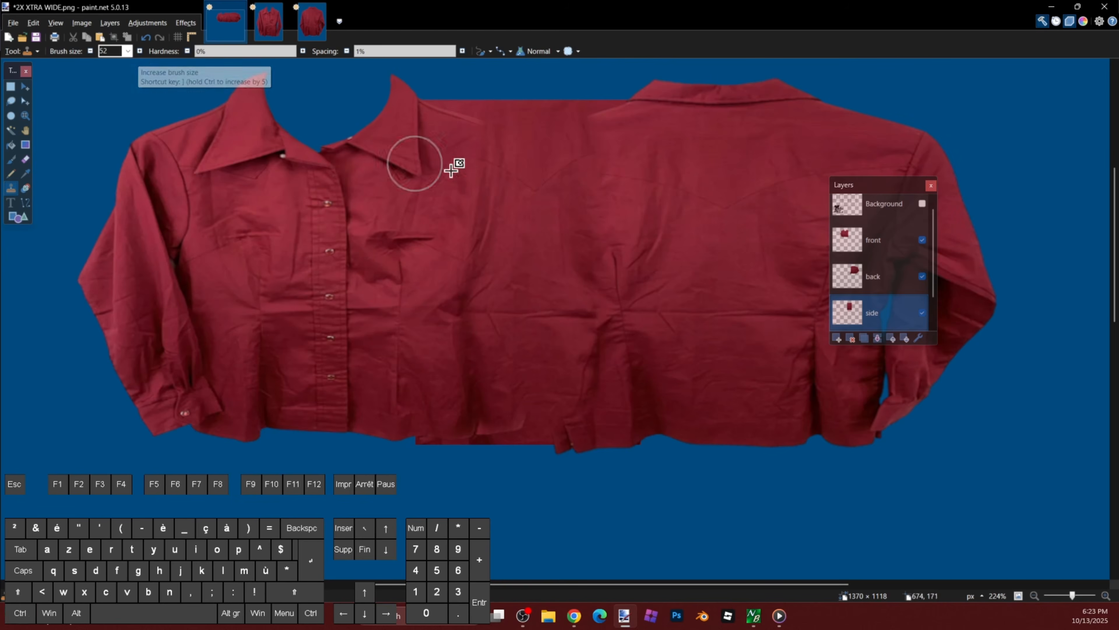
scroll(396, 146, "up", 2)
left_click(90, 50, "ctrl")
left_click(90, 51, "ctrl")
scroll(507, 199, "up", 3)
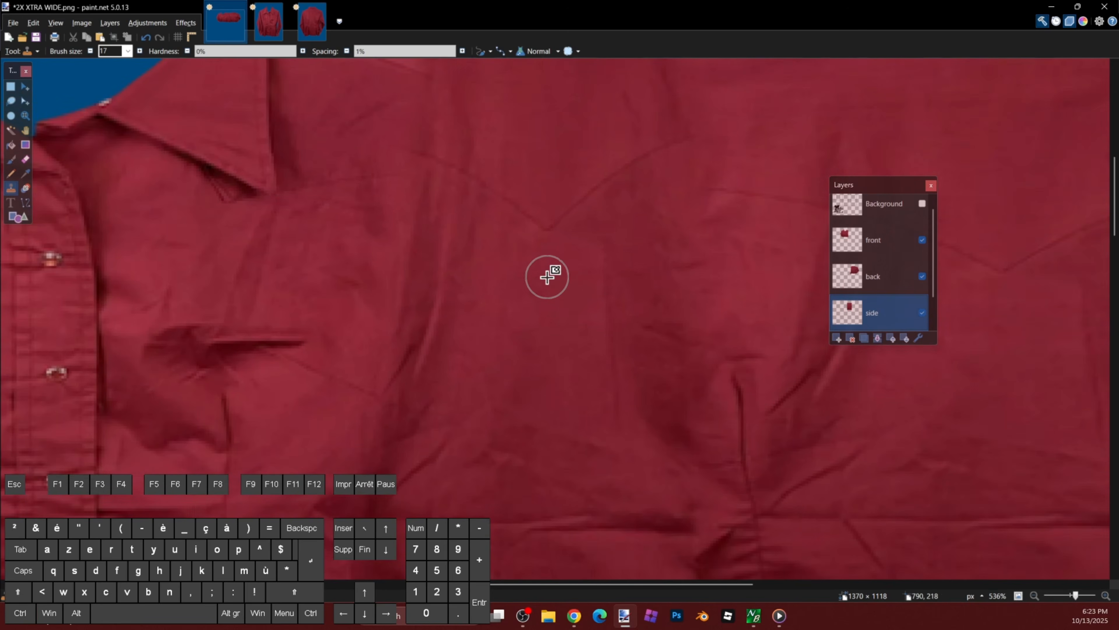
left_click(534, 304, "ctrl")
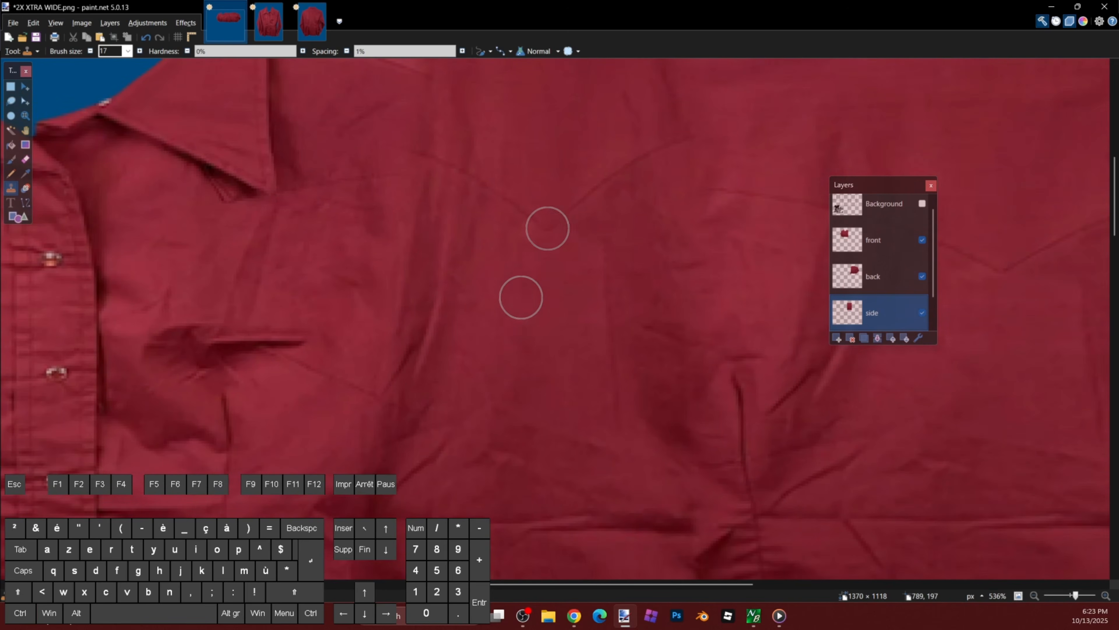
left_click(516, 326, "ctrl")
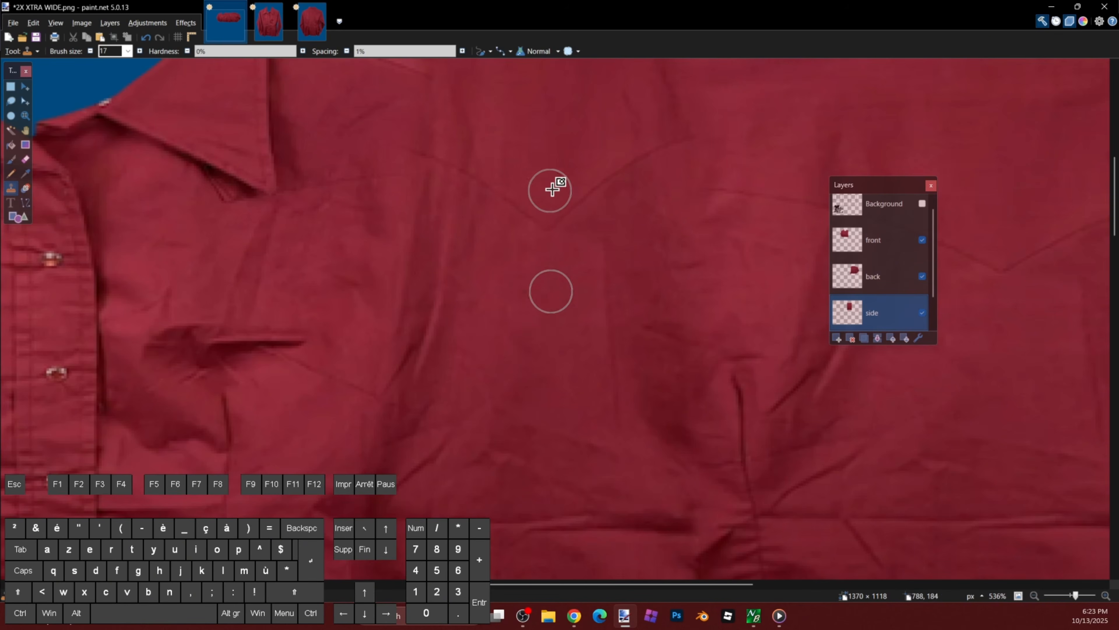
scroll(574, 343, "down", 2, "ctrl")
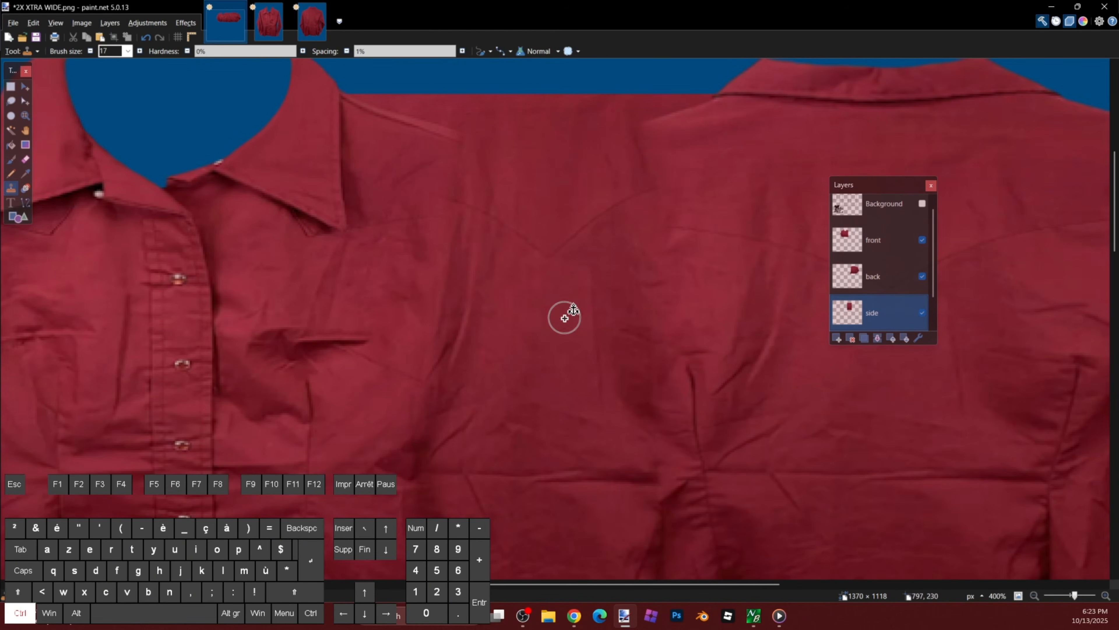
scroll(545, 332, "up", 2, "ctrl")
scroll(540, 379, "down", 1, "ctrl")
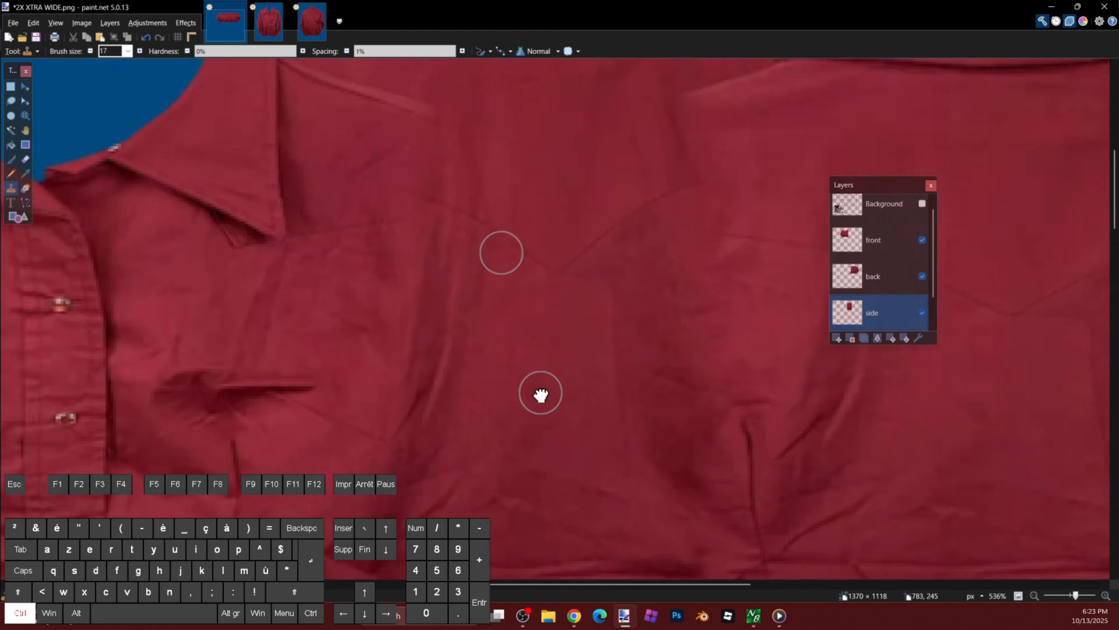
Step: Clone clean fabric over the half of the V-shaped seam nearest the front shirt on the side layer
scroll(537, 391, "up", 2, "ctrl")
left_click(567, 162, "ctrl")
left_click(336, 151, "ctrl")
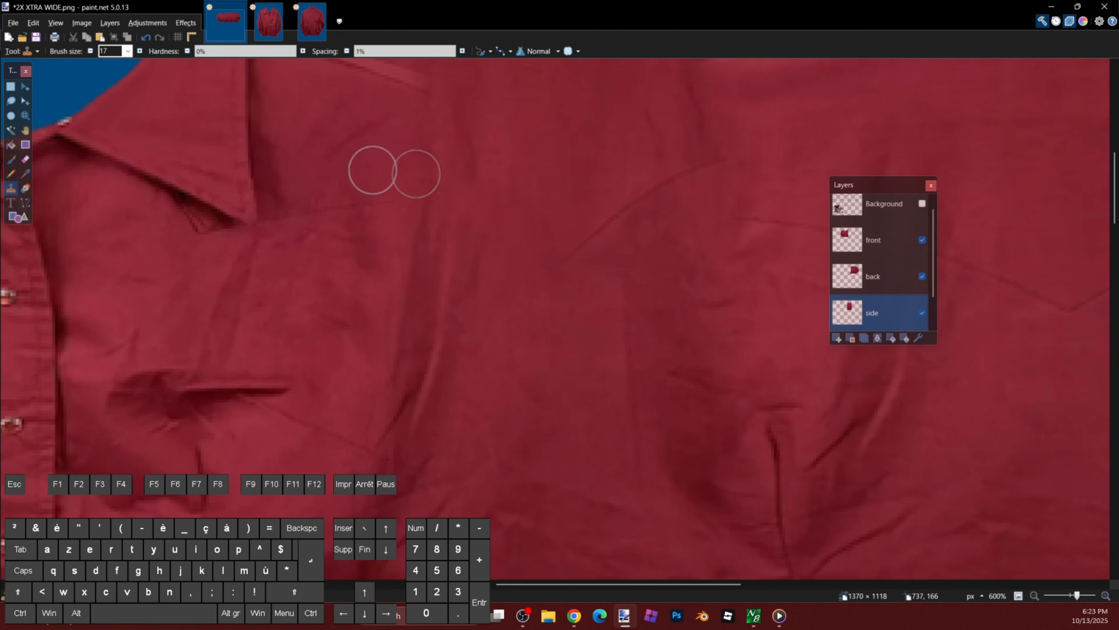
left_click(502, 94, "ctrl")
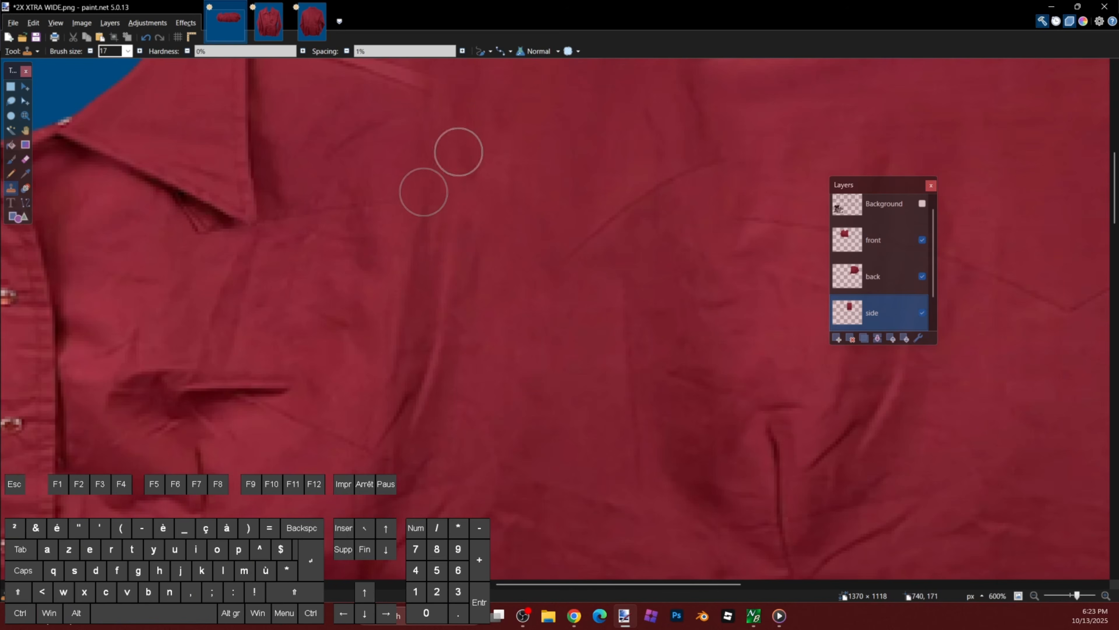
Step: Clone clean fabric over the half of the V-shaped seam nearest the back shirt on the side layer
scroll(599, 220, "down", 1, "ctrl")
left_click(576, 306, "ctrl")
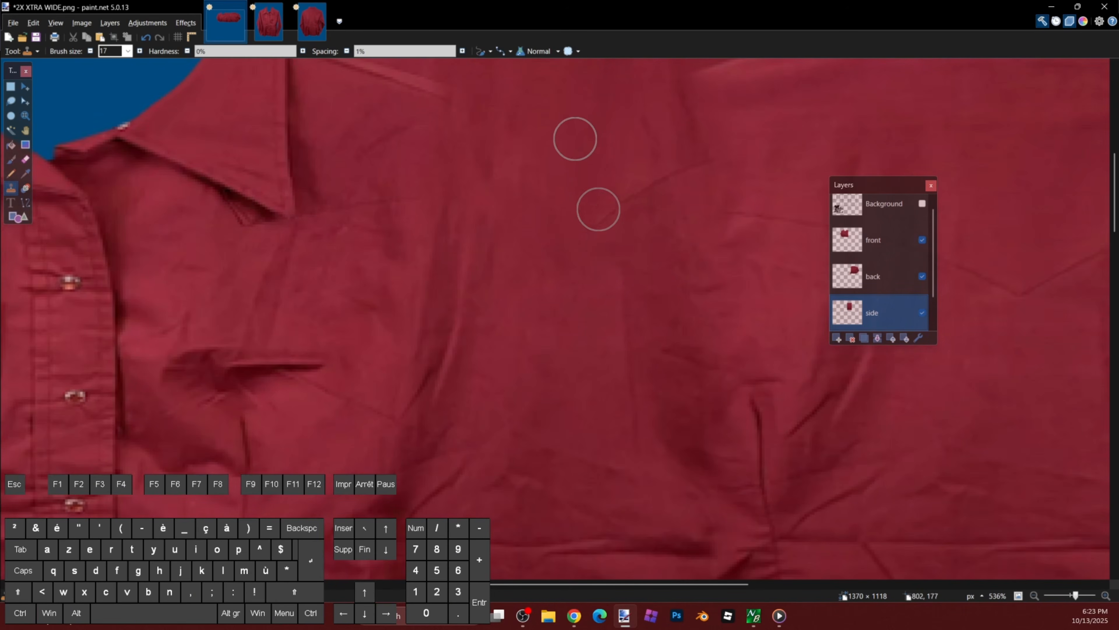
left_click(620, 114, "ctrl")
scroll(606, 147, "down", 1, "ctrl")
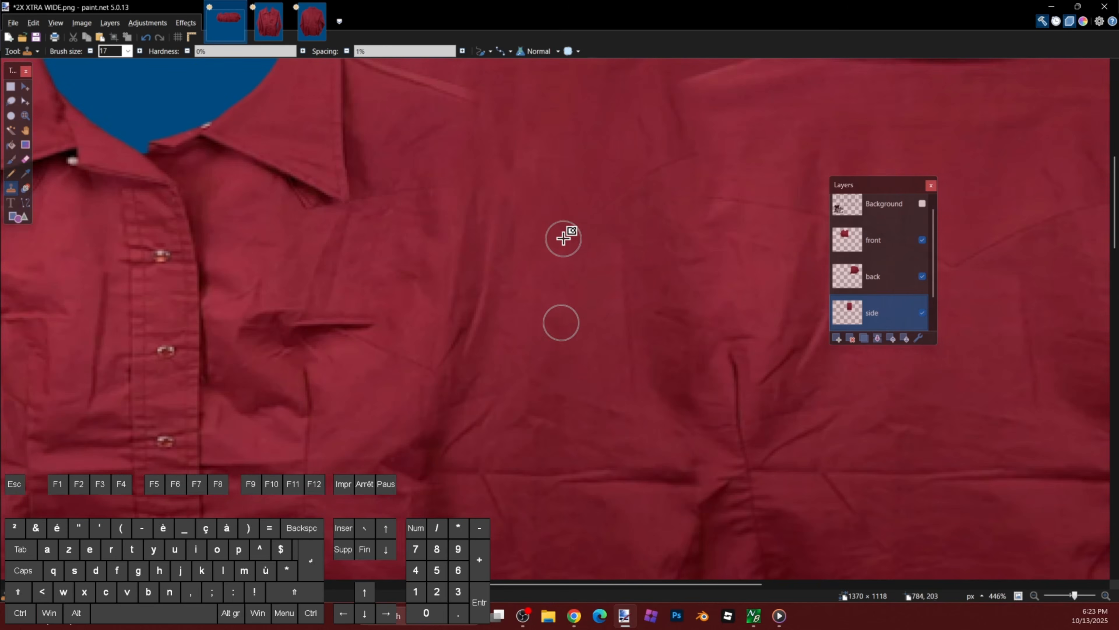
Step: Clone away the remaining seam traces where the side patch meets the back shirt, and check the whole shirt
scroll(577, 158, "down", 2, "ctrl")
scroll(776, 190, "up", 4, "ctrl")
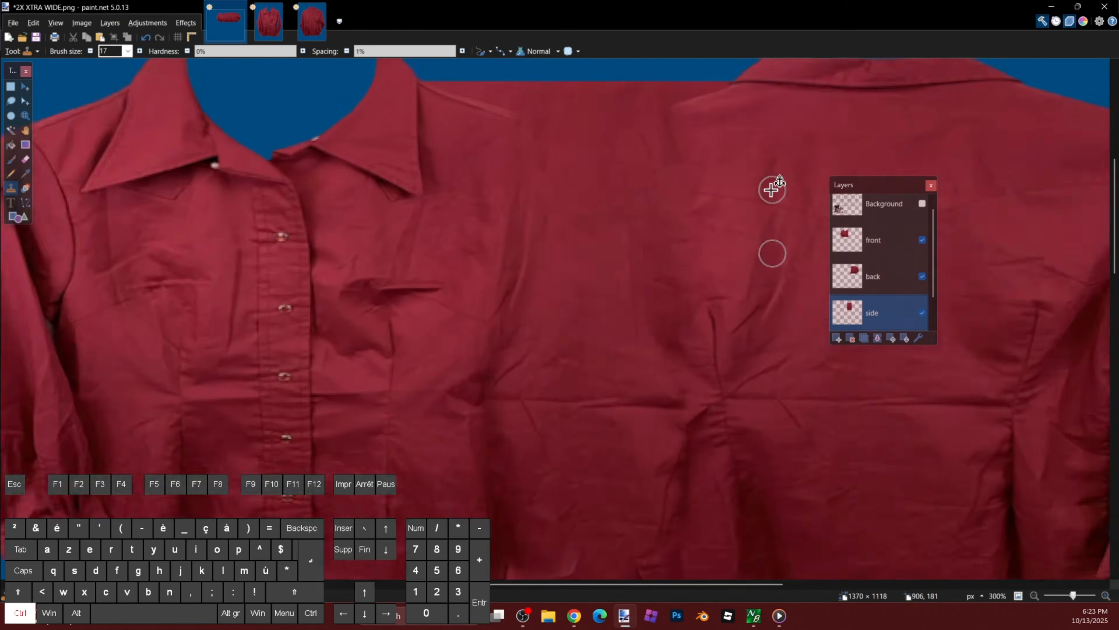
left_click(588, 91, "ctrl")
left_click_drag(643, 153, 684, 154)
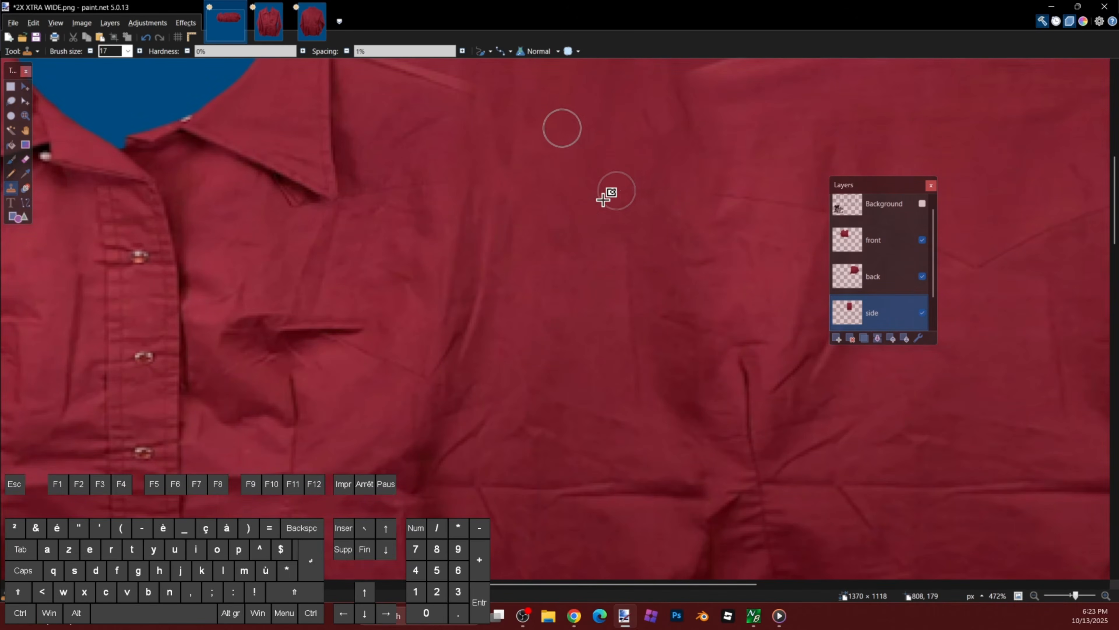
left_click(571, 275, "ctrl")
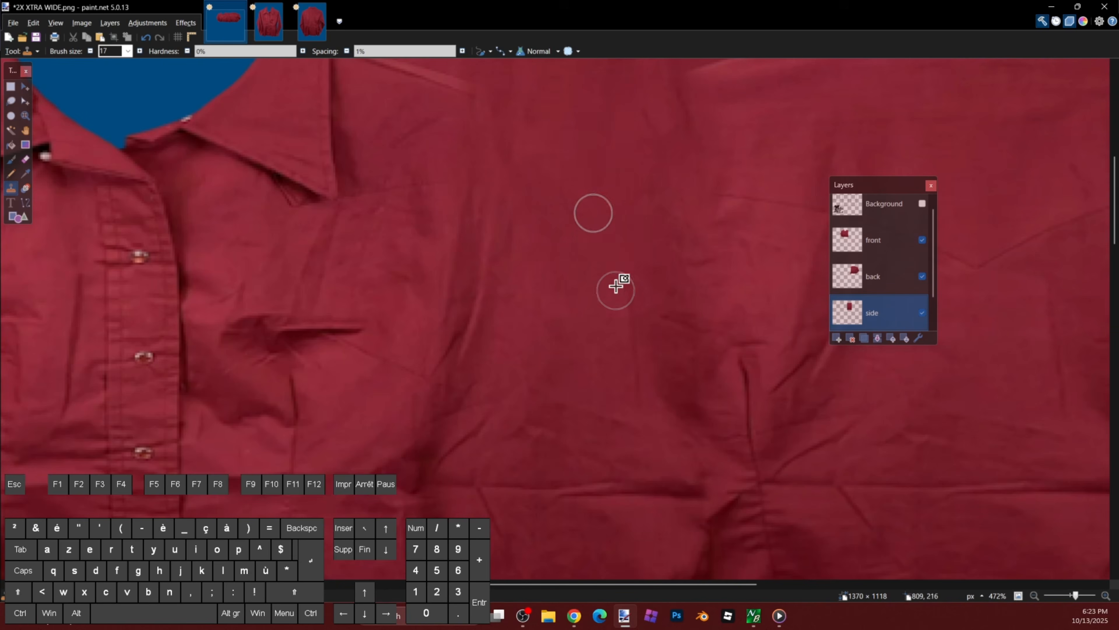
scroll(730, 221, "down", 5, "ctrl")
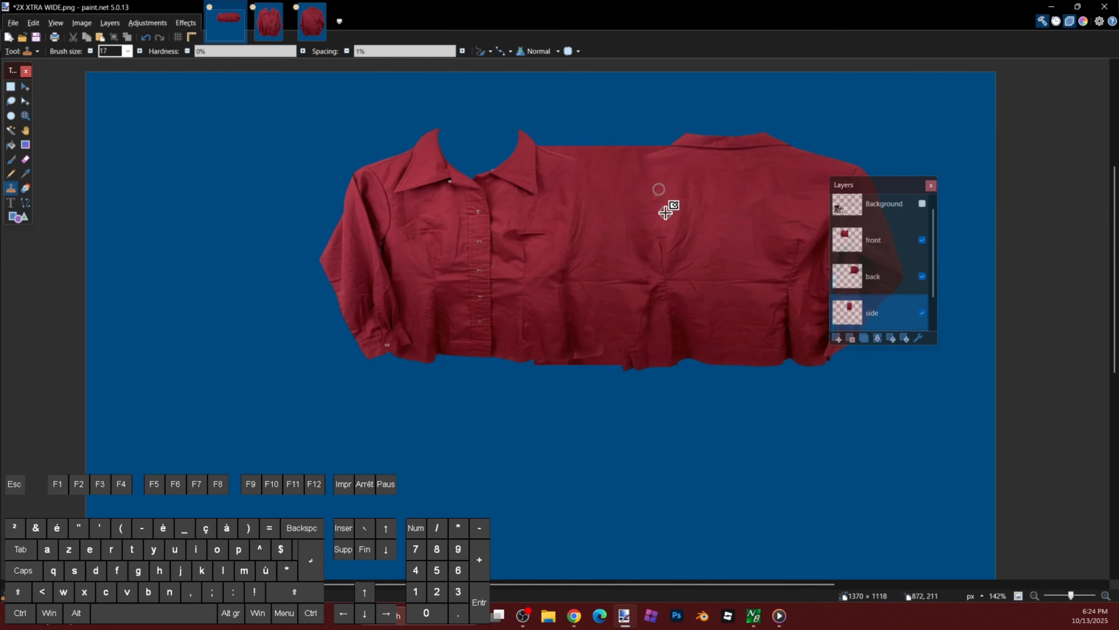
Step: Show the Background template lines and select the rectangular side panel between the front and back panels
scroll(666, 212, "up", 2, "ctrl")
left_click(922, 203)
key("s")
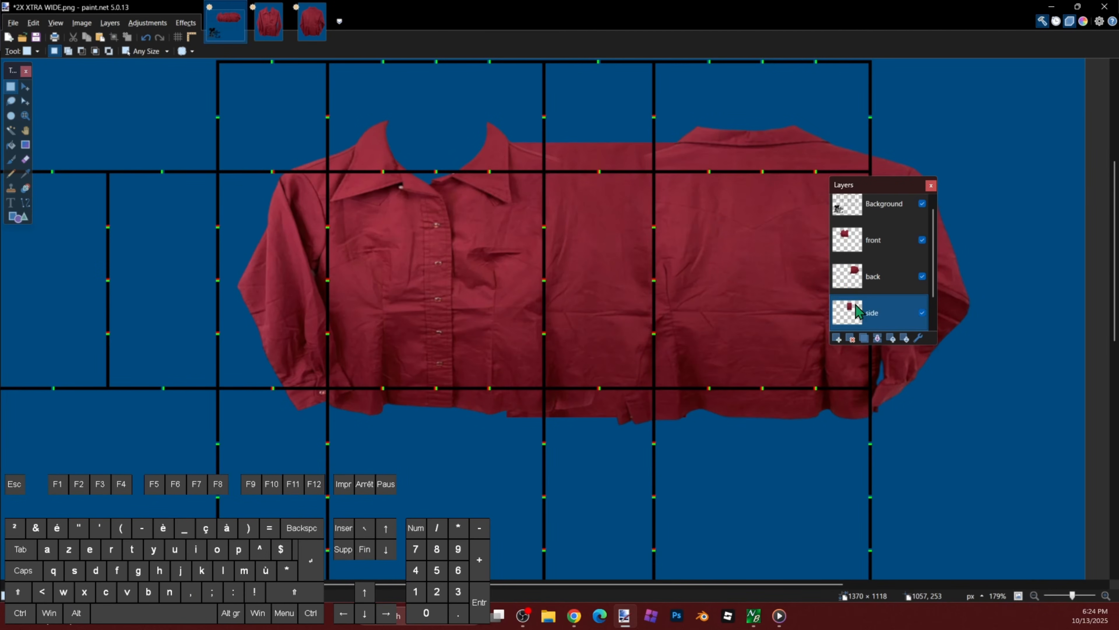
scroll(570, 175, "up", 7, "ctrl")
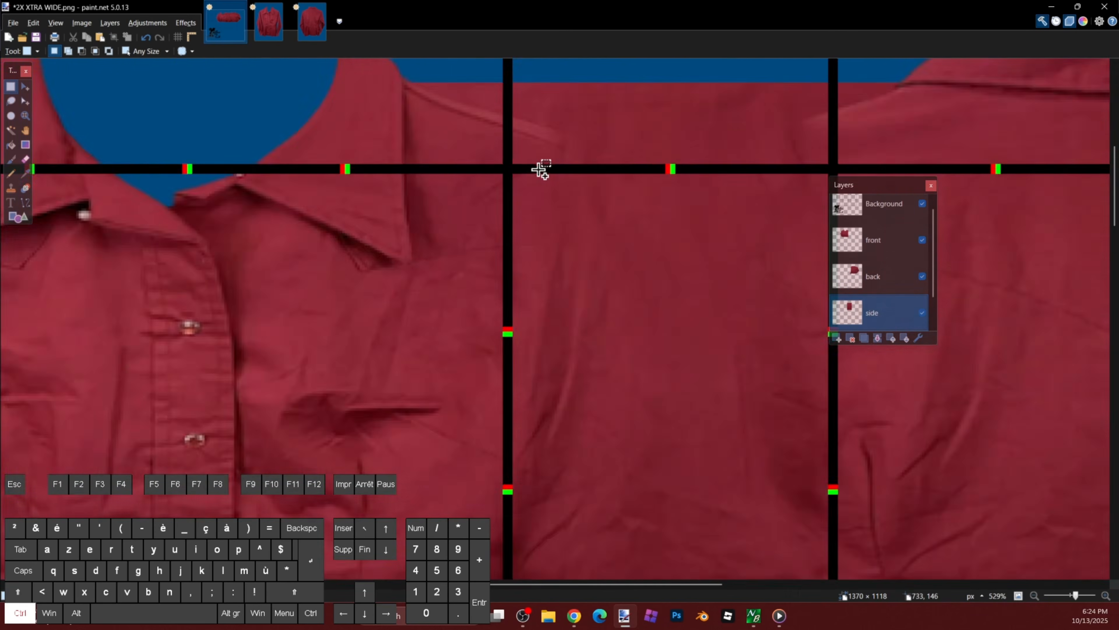
left_click_drag(497, 164, 722, 373)
scroll(591, 238, "down", 10, "ctrl")
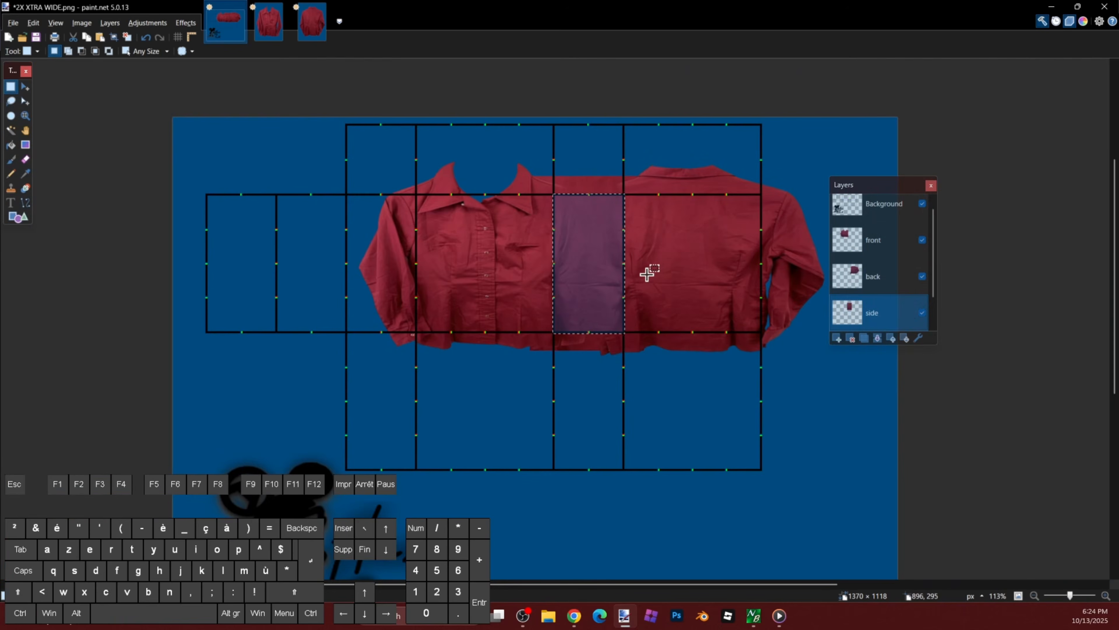
scroll(571, 320, "up", 5, "ctrl")
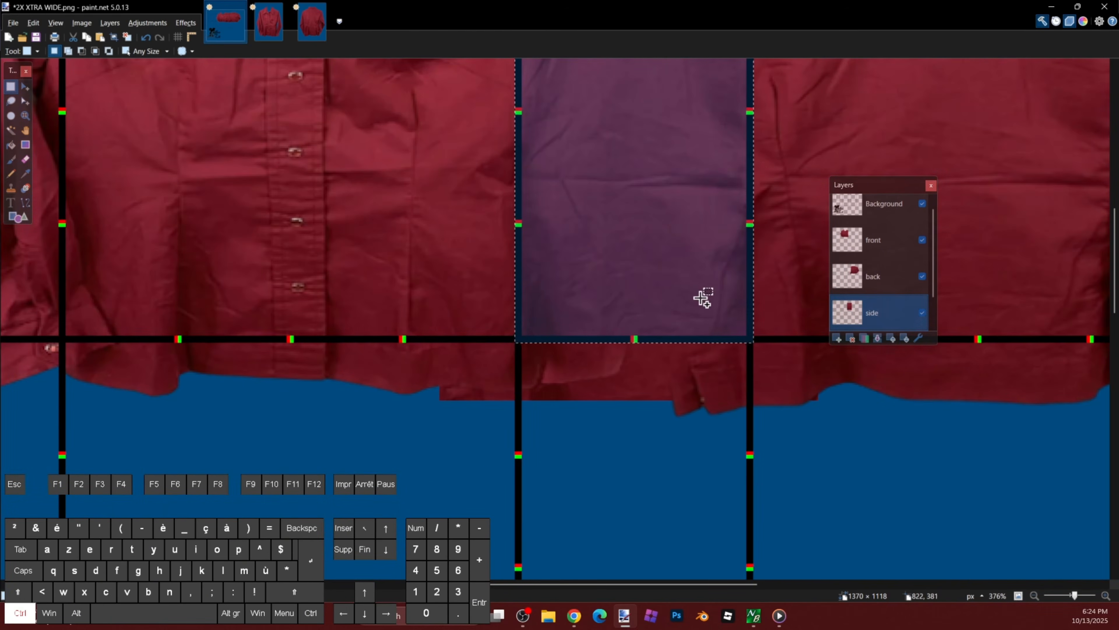
Step: Paste a copy of the selected side panel onto a new layer above the side layer, undoing a misplaced paste
left_click(837, 338)
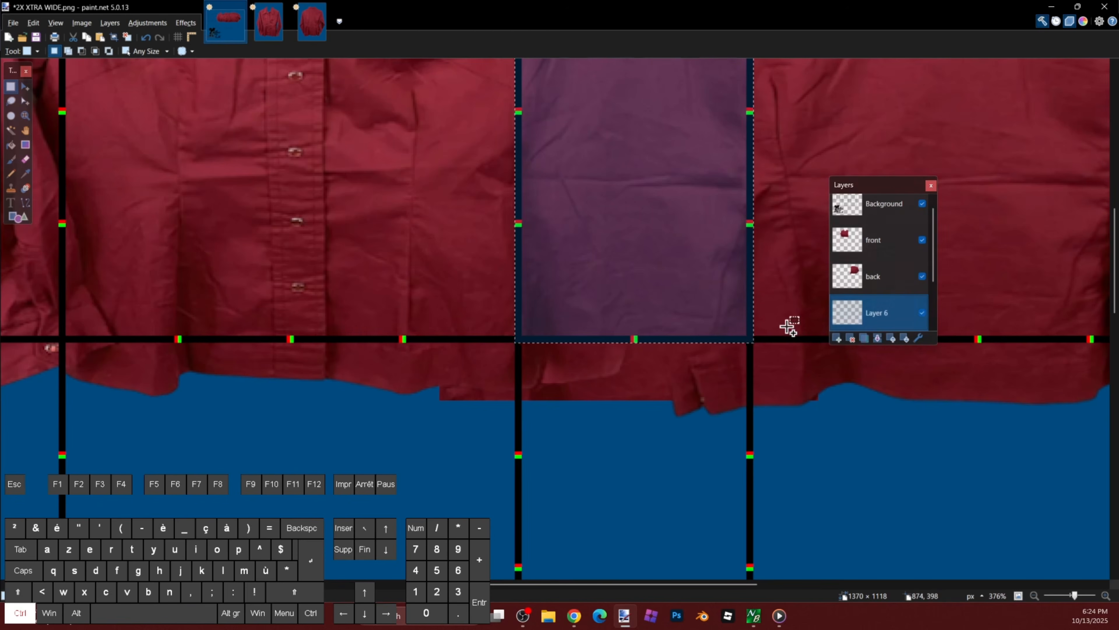
key("ctrl+v")
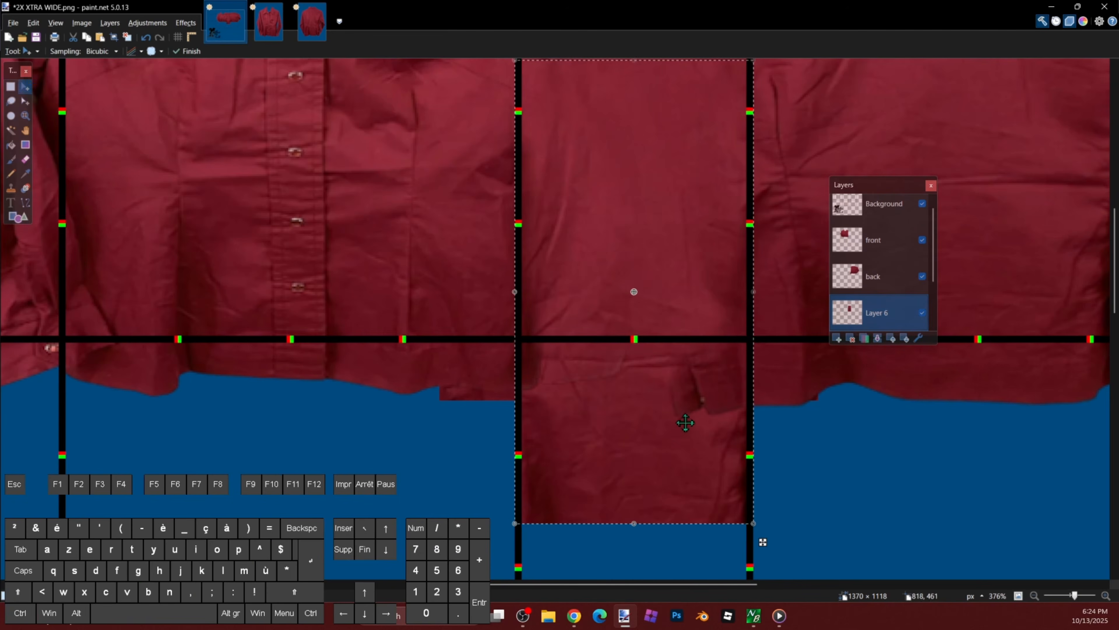
scroll(678, 423, "down", 4, "ctrl")
key("ctrl+z")
scroll(738, 318, "down", 2, "ctrl")
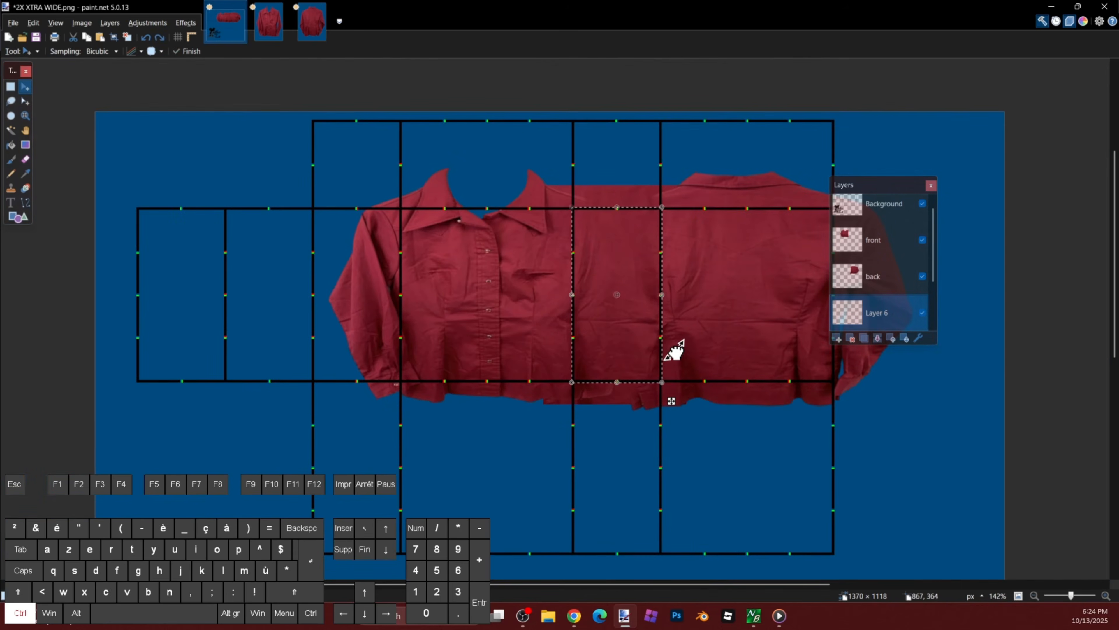
Step: Move the pasted side panel horizontally to the template's other side panel, behind the front shirt's outer sleeve
key("ctrl+Left")
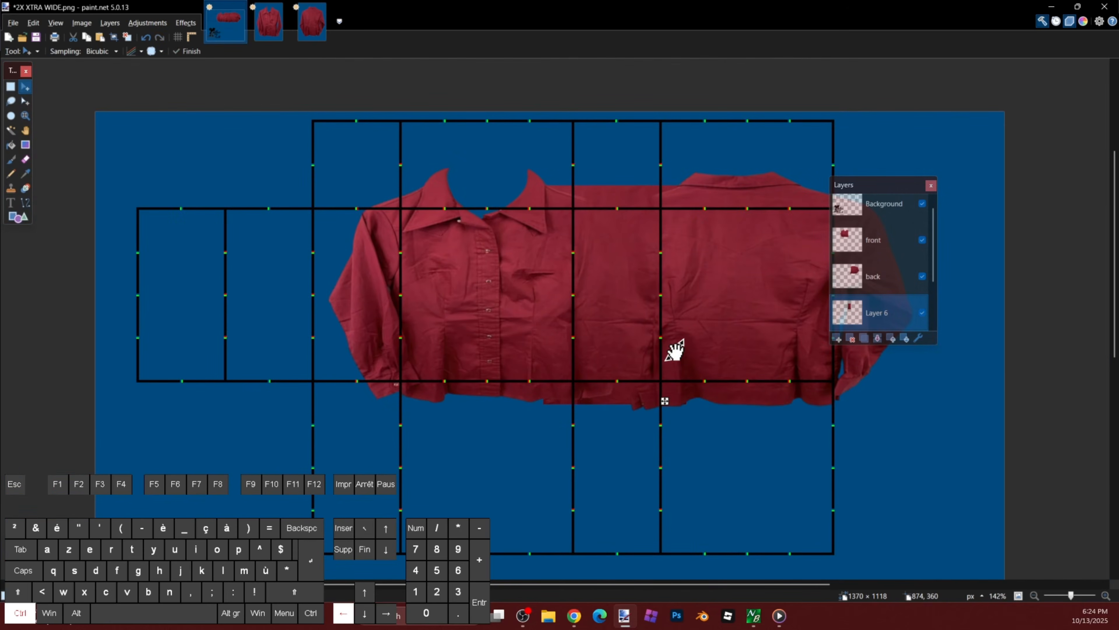
key("ctrl+Left")
key("ctrl+Left")
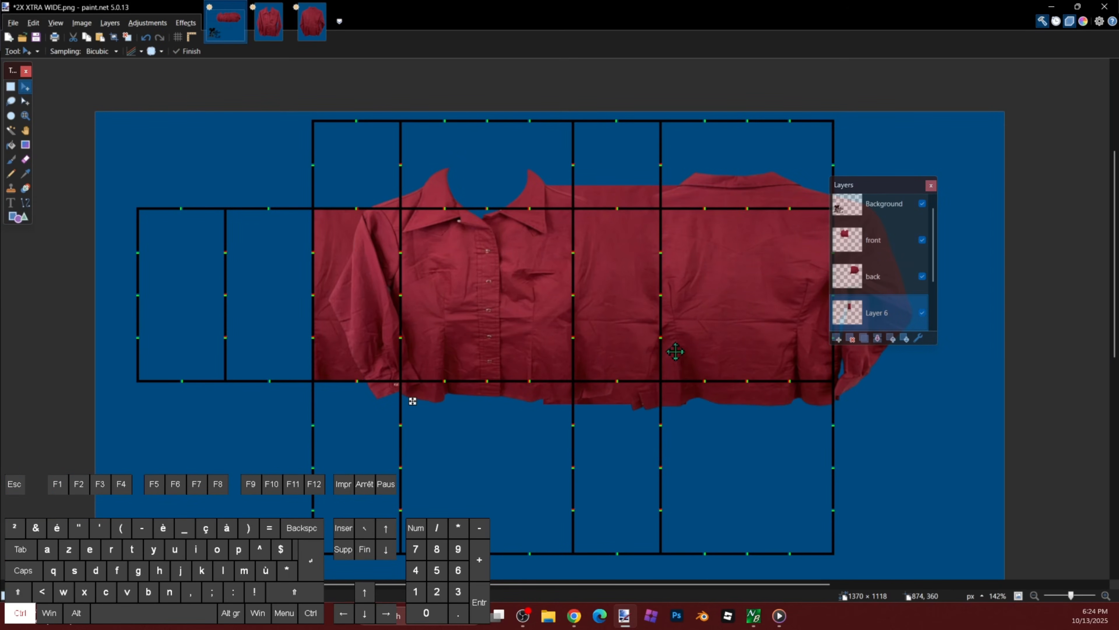
Step: Check the pasted side panel's fit against the template lines and flip the panel horizontally
scroll(404, 382, "up", 4, "ctrl")
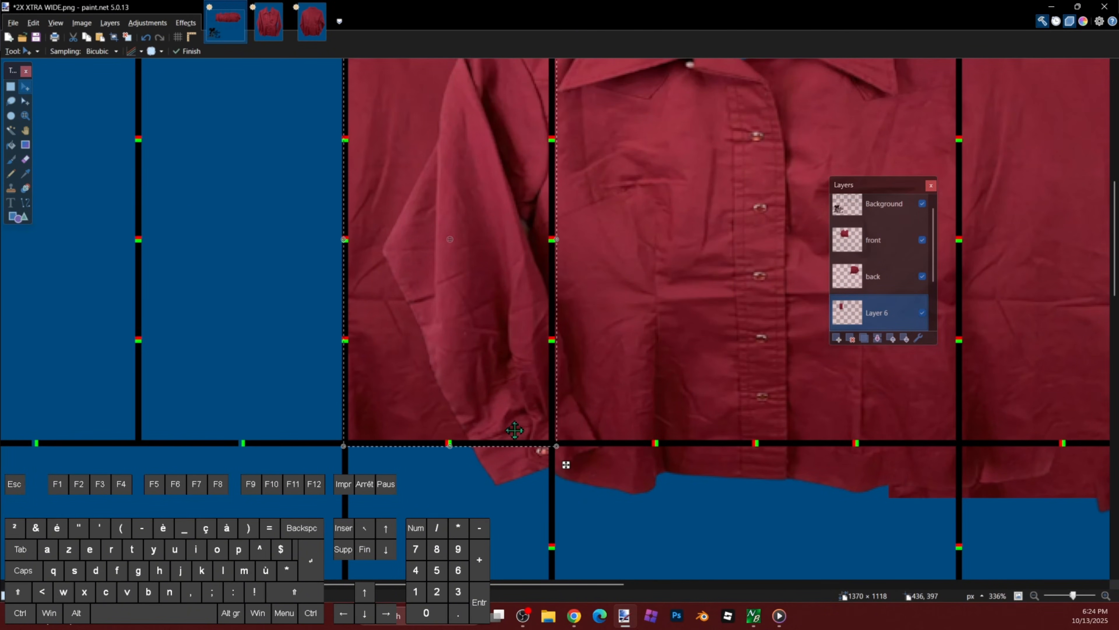
scroll(515, 430, "up", 6, "ctrl")
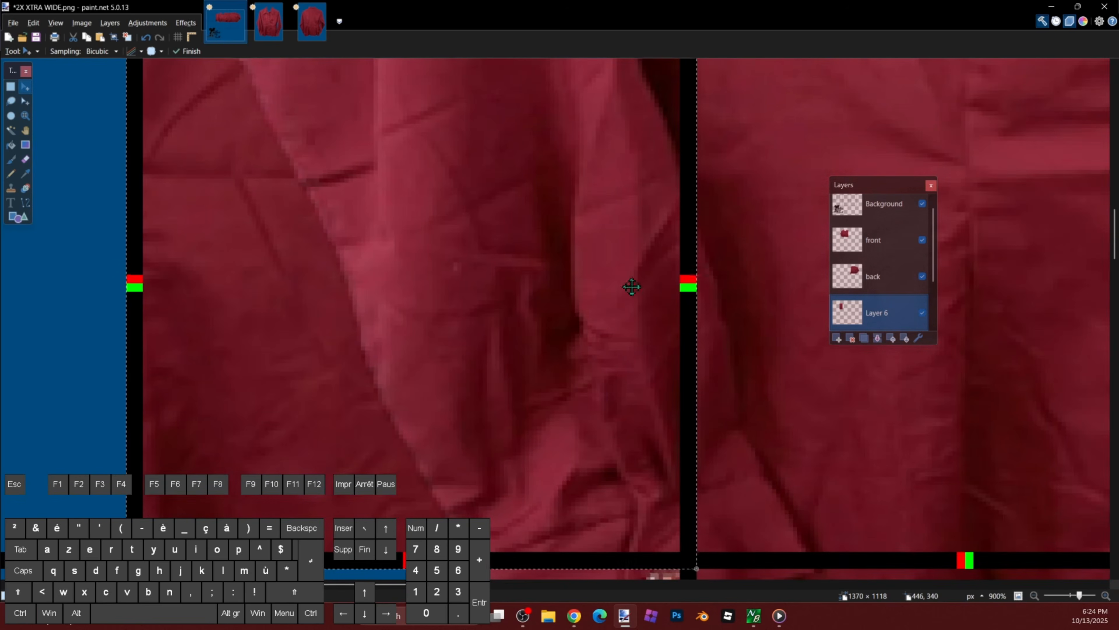
scroll(495, 262, "down", 10)
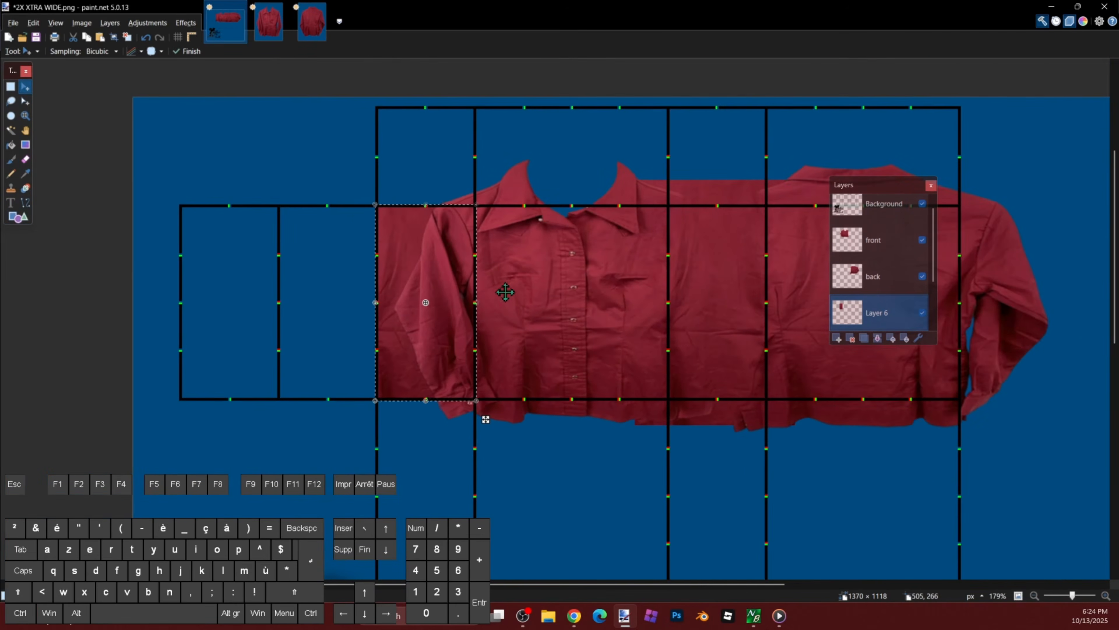
left_click(178, 22)
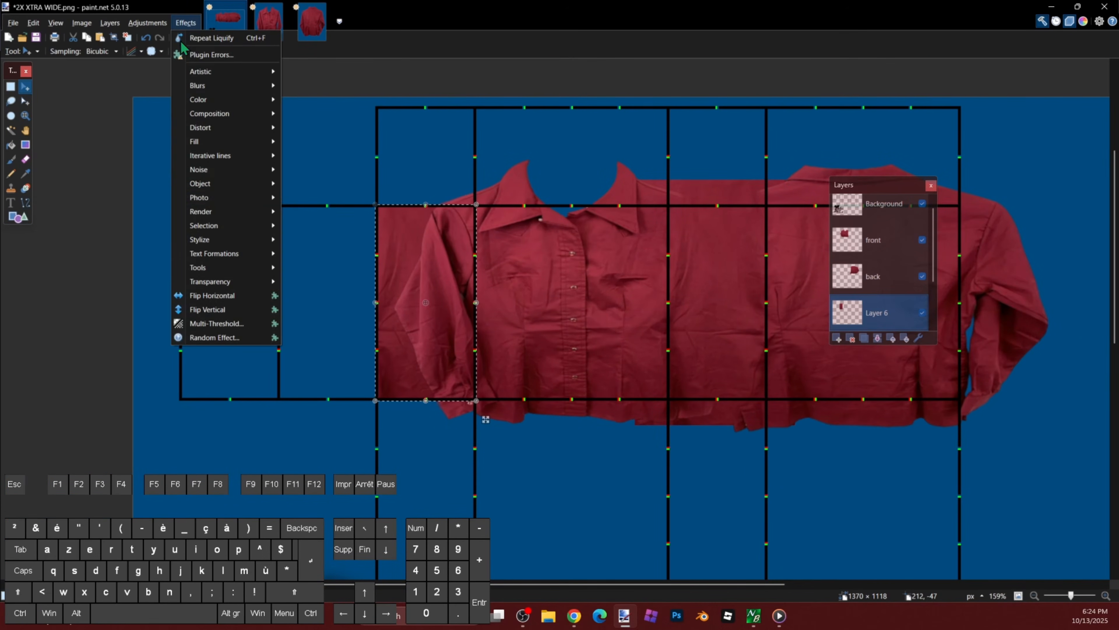
left_click(242, 299)
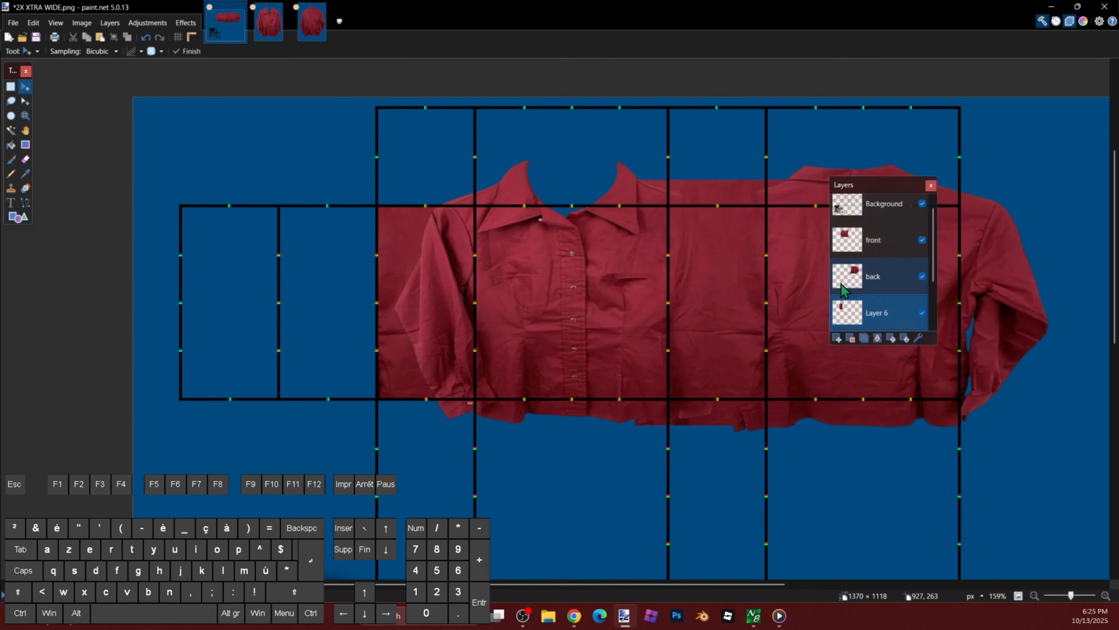
Step: Erase the outer sleeve on the front layer with a soft eraser of size 37, exposing the side panel beneath
left_click(857, 247)
key("e")
scroll(441, 267, "up", 3)
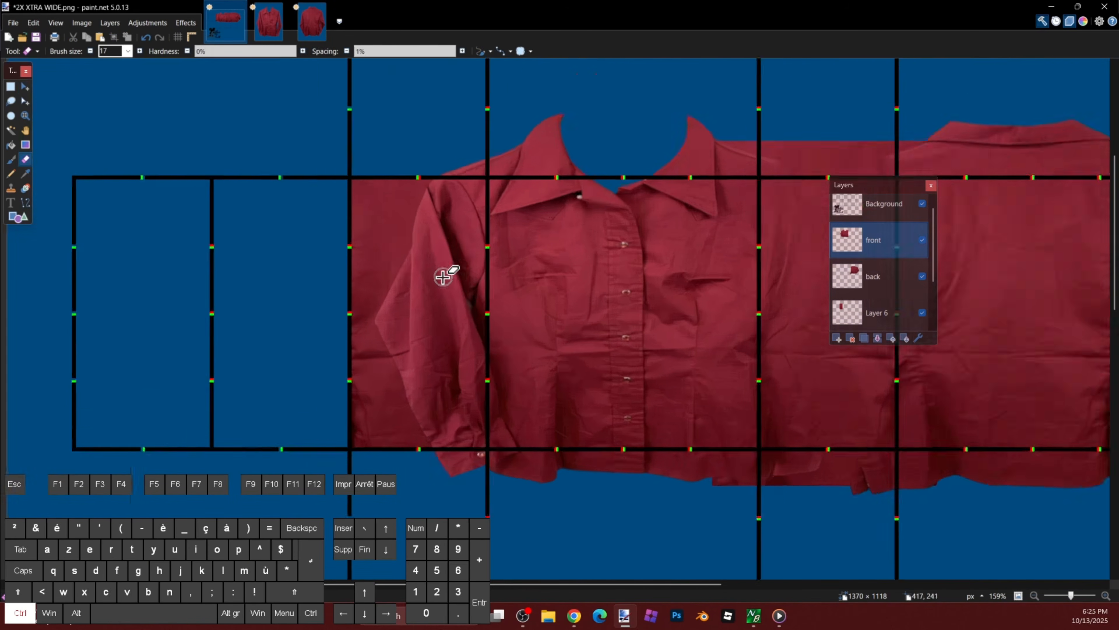
scroll(429, 261, "down", 4)
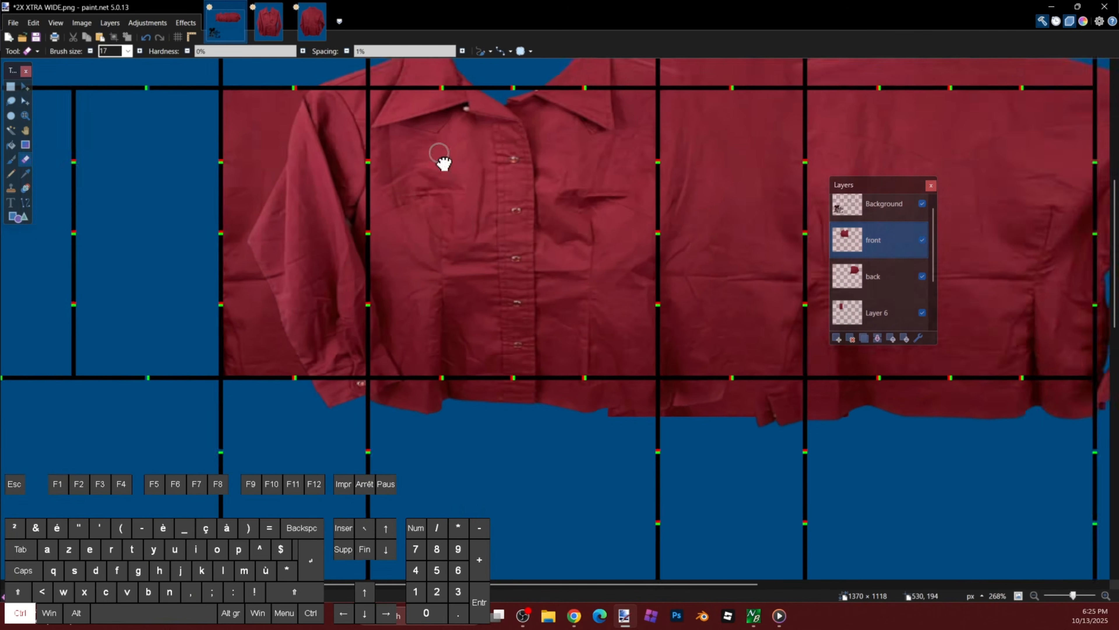
key("ctrl+bracketright")
scroll(438, 189, "up", 3)
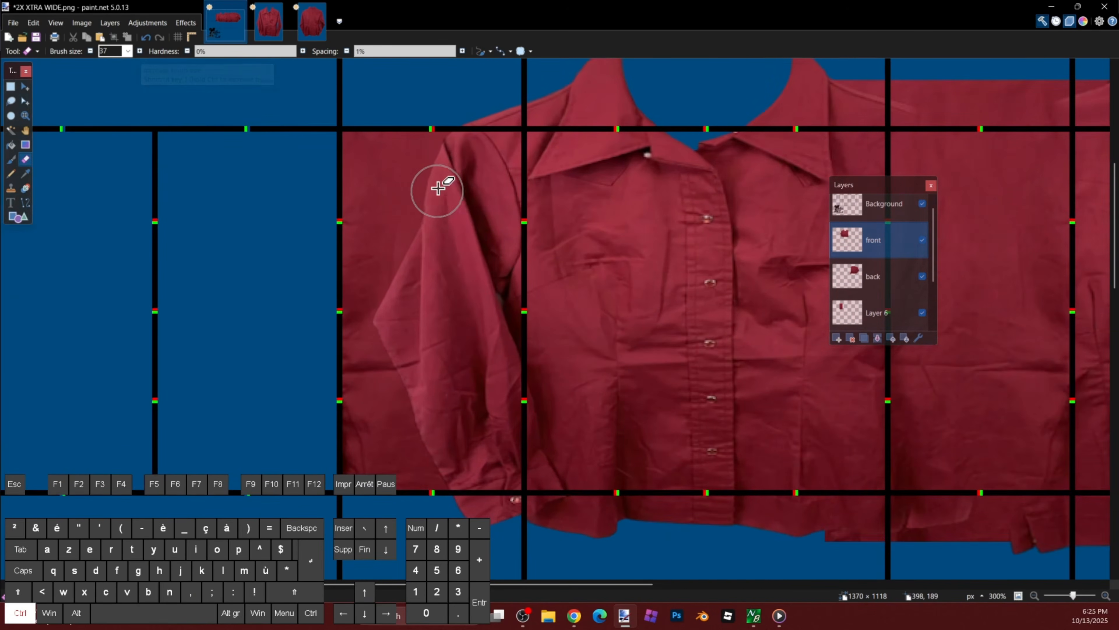
mouse_move(445, 147)
left_mouse_down()
mouse_move(407, 175)
mouse_move(375, 320)
mouse_move(430, 425)
mouse_move(435, 484)
mouse_move(420, 388)
mouse_move(419, 244)
left_mouse_up()
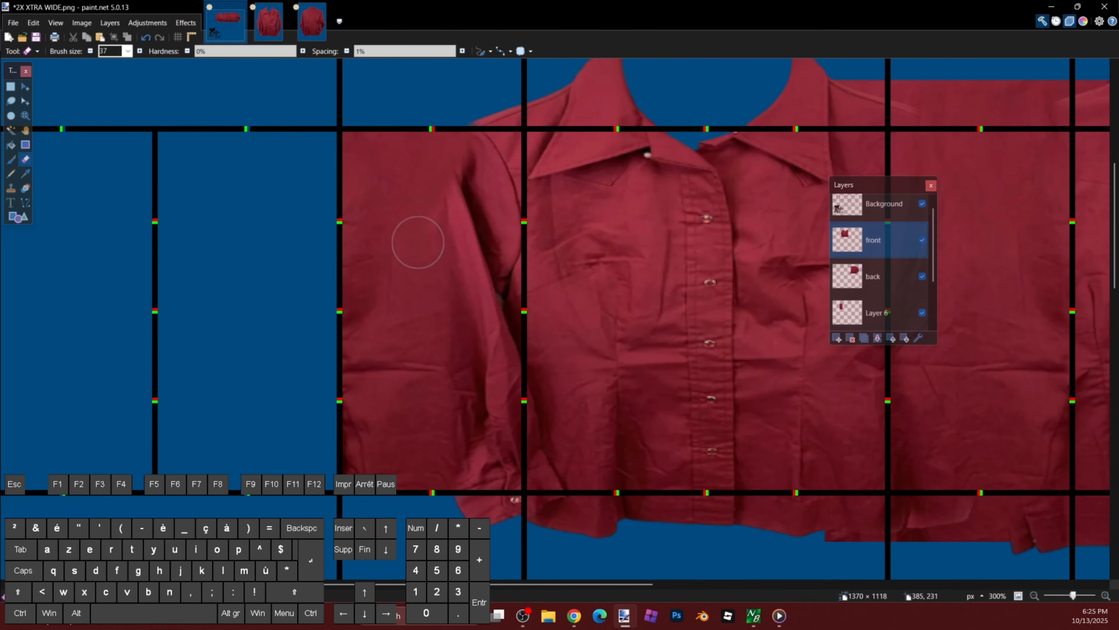
scroll(507, 179, "down", 3)
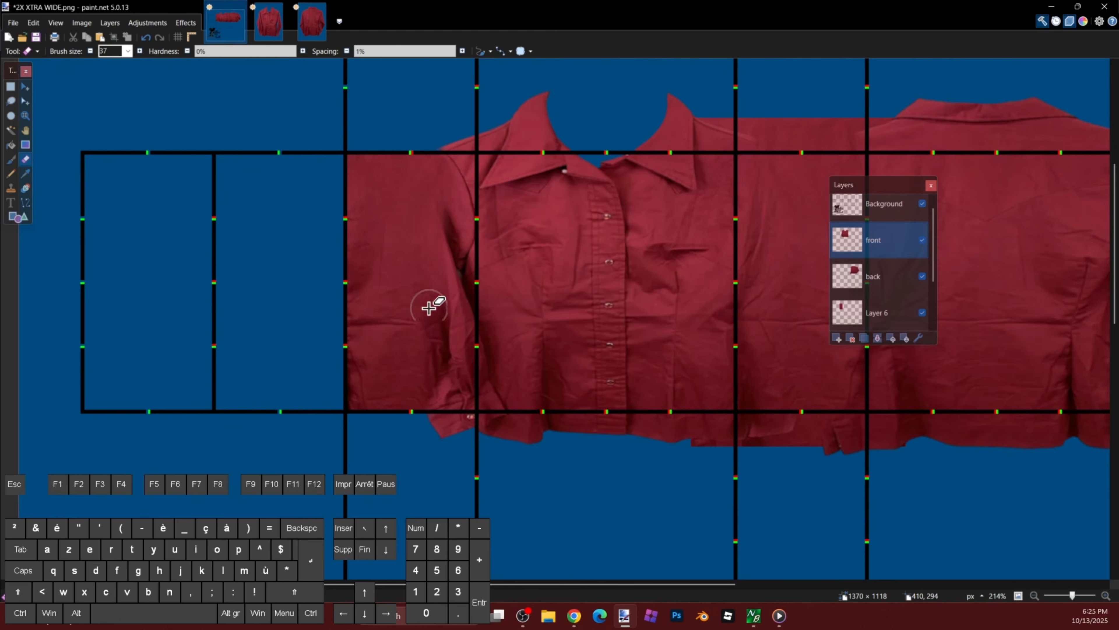
Step: Check the shirt with the Background template lines hidden, show them again, and erase leftover sleeve traces with the eraser at size 22
left_click(922, 203)
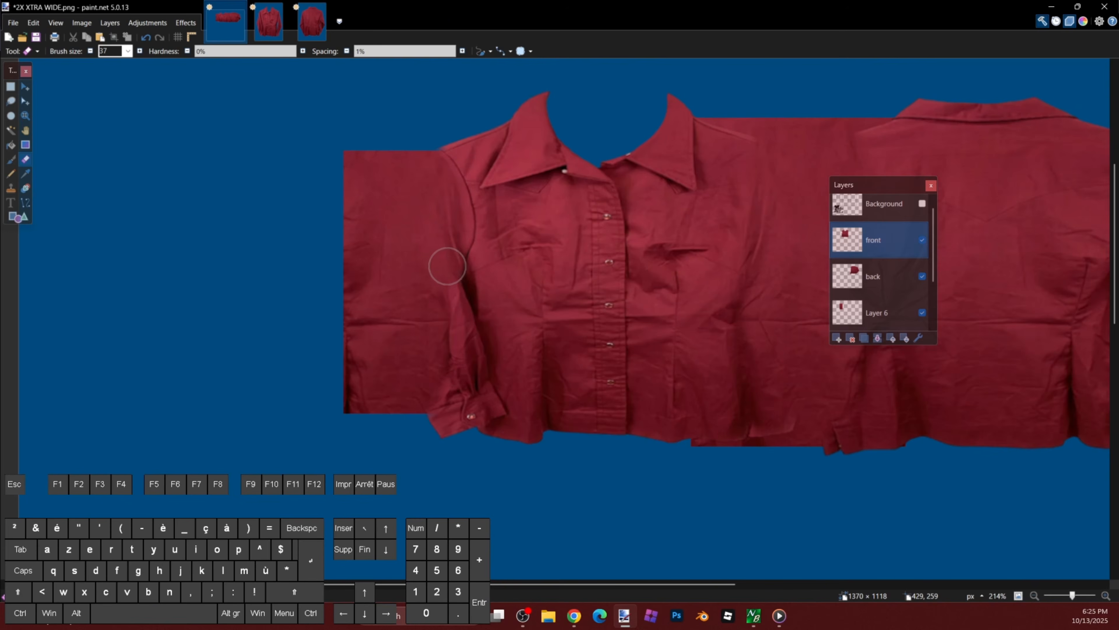
scroll(595, 275, "down", 2)
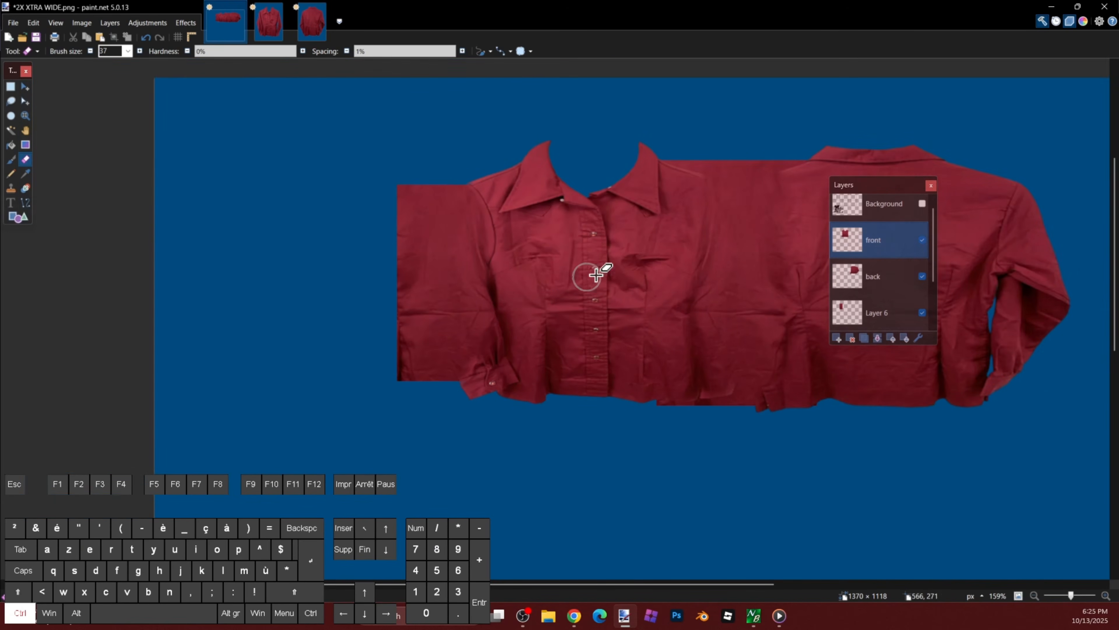
left_click(922, 203)
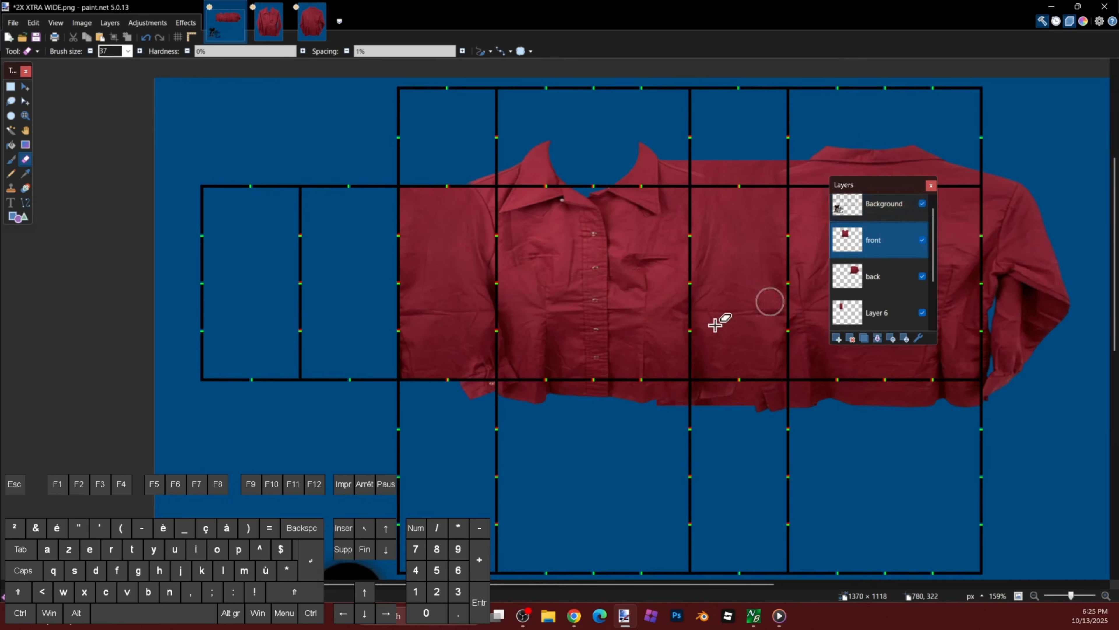
scroll(531, 348, "up", 2)
scroll(591, 215, "down", 1)
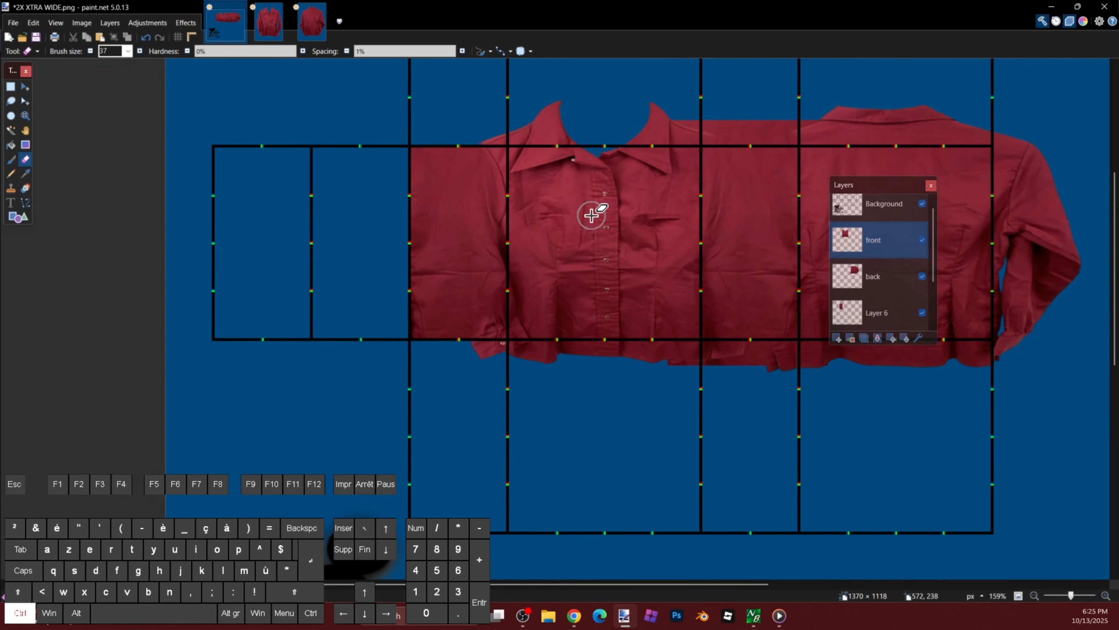
scroll(482, 232, "up", 3)
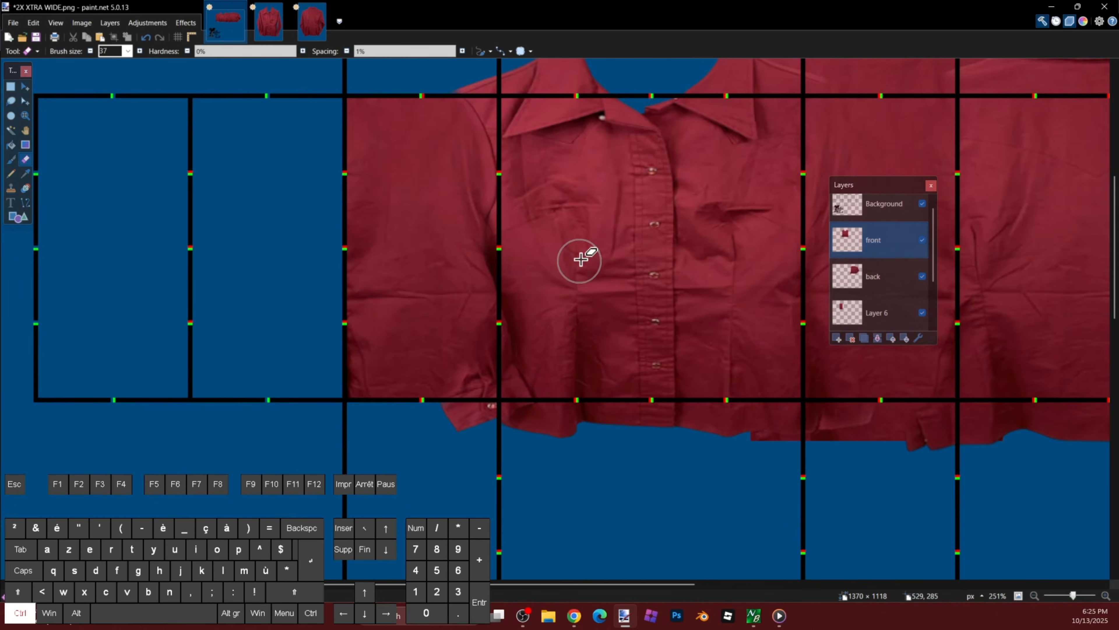
left_click_drag(580, 257, 485, 264)
scroll(485, 263, "down", 1)
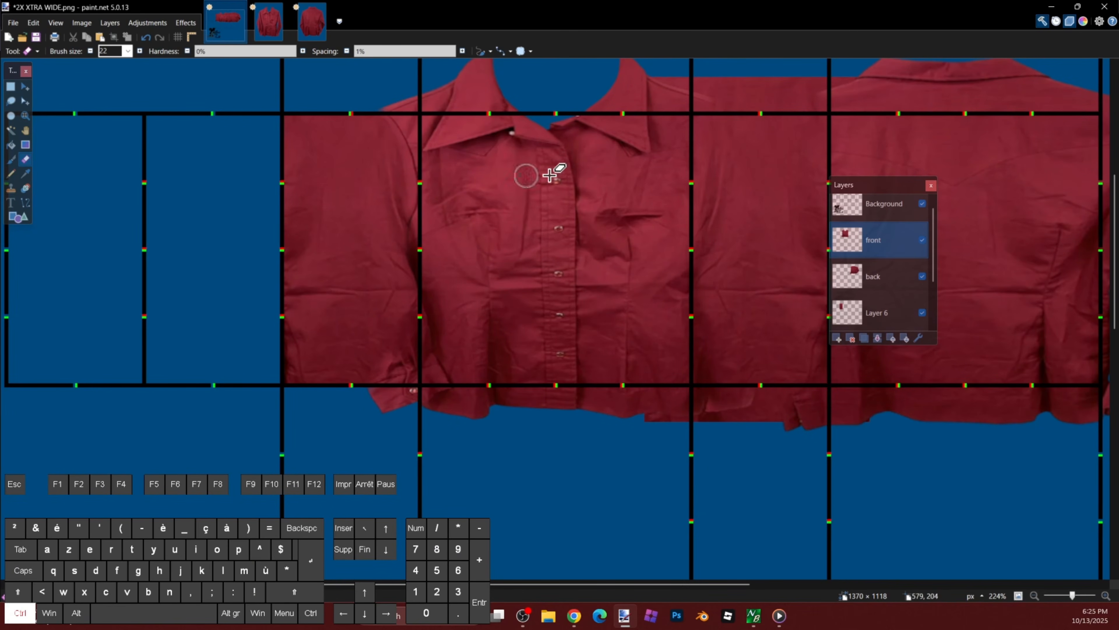
Step: Erase the remaining armhole and sleeve traces over the front shirt's outer side panel, setting the eraser size to 37
scroll(644, 183, "down", 5)
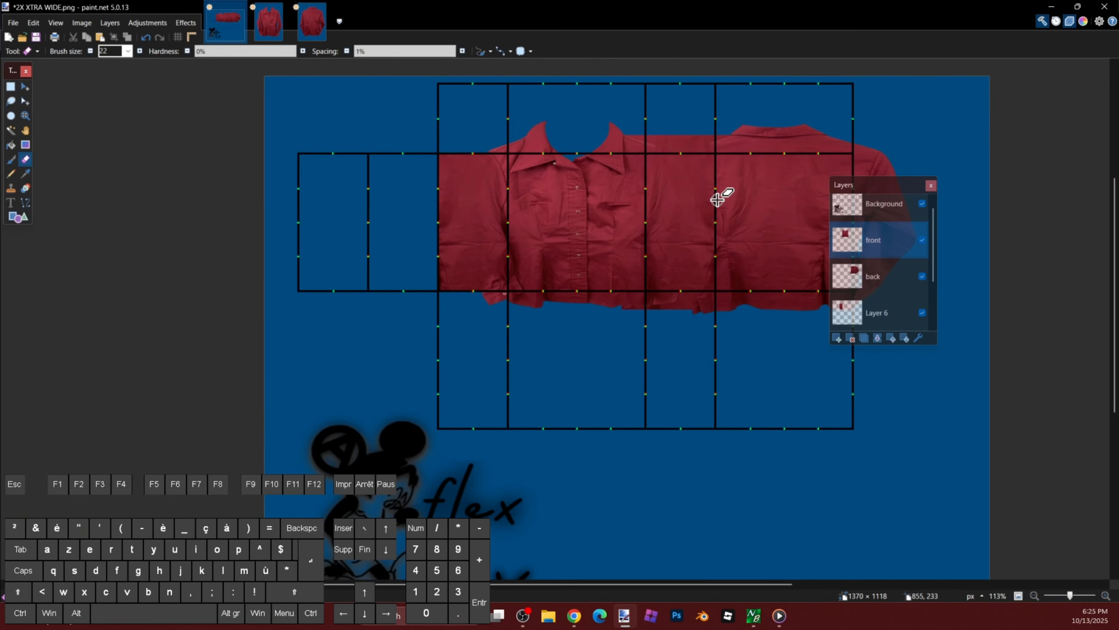
scroll(502, 169, "up", 10)
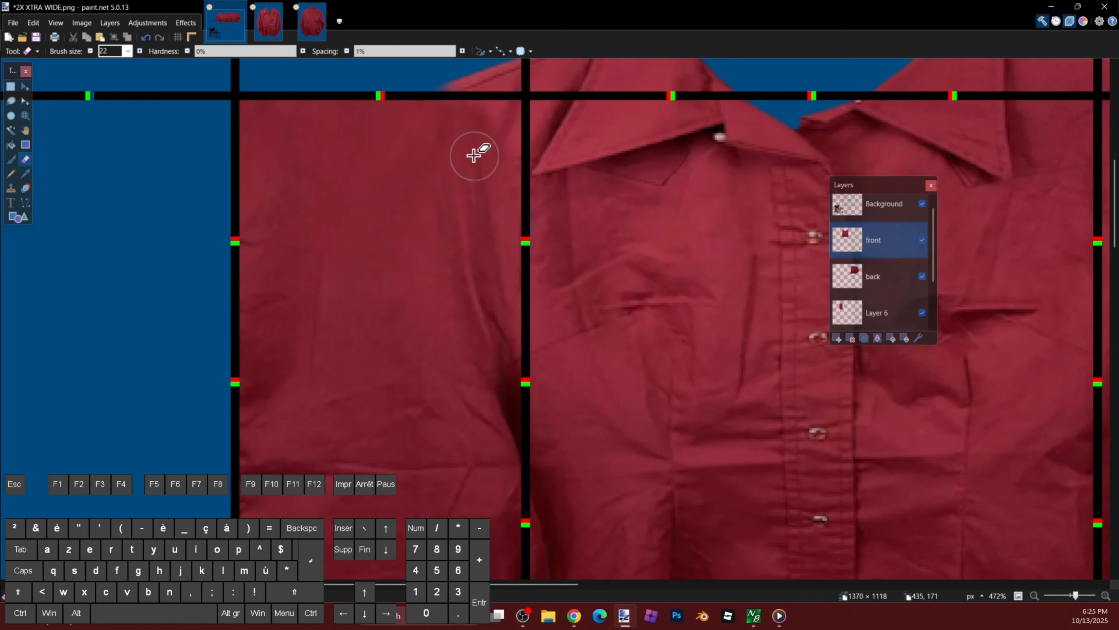
scroll(479, 165, "down", 4)
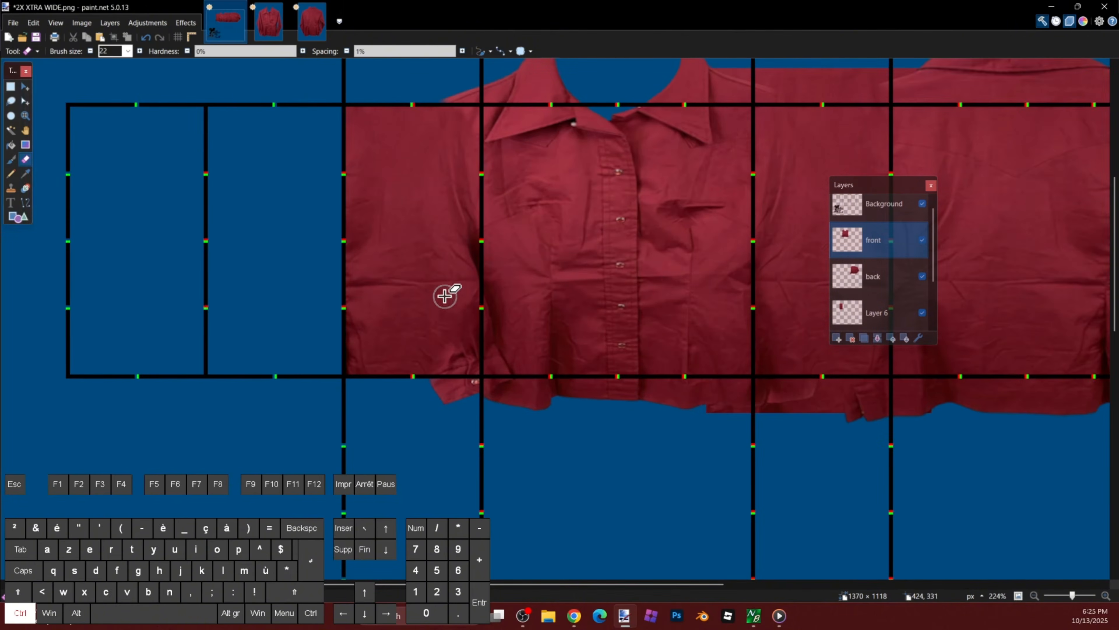
left_click(139, 51)
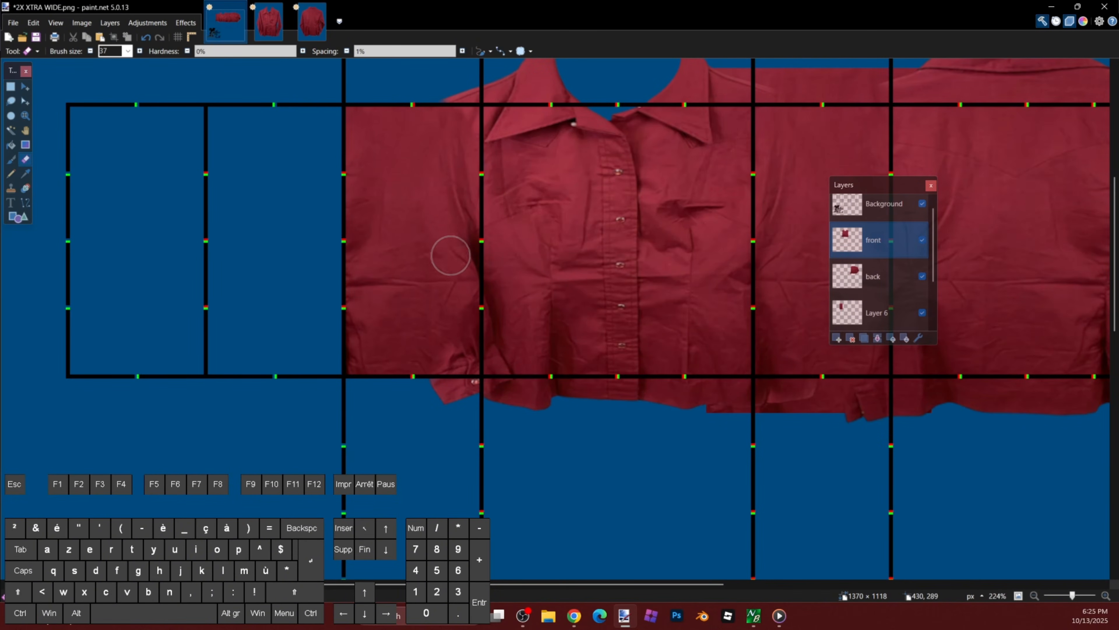
scroll(438, 359, "down", 3)
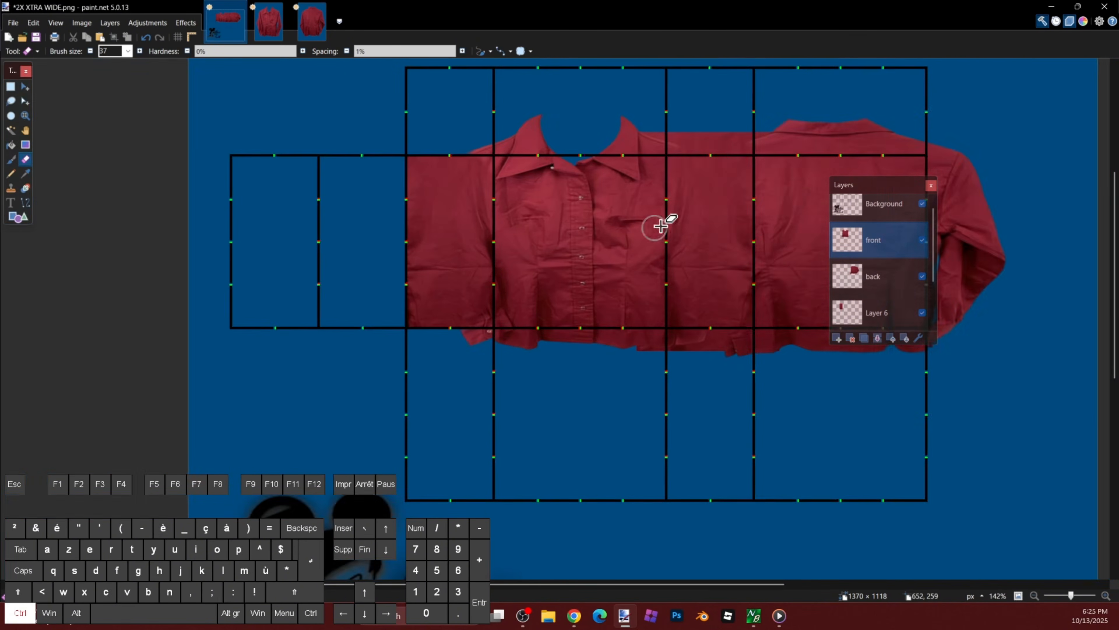
left_click_drag(702, 275, 657, 274)
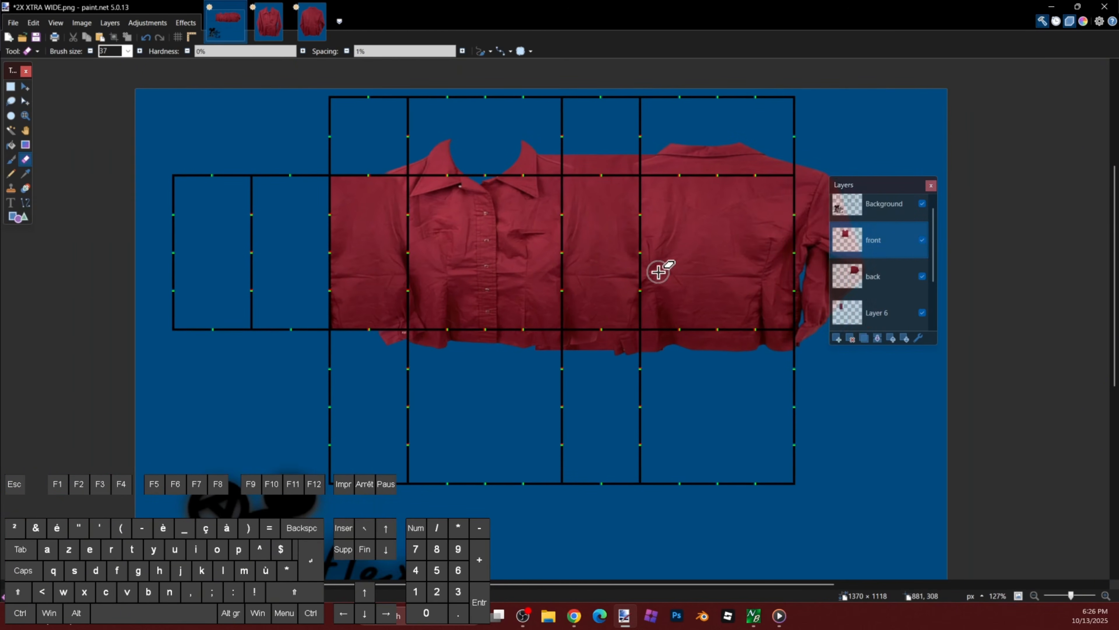
Step: Rename Layer 6 as side and merge it down into the existing side layer
scroll(871, 273, "down", 2)
double_click(872, 255)
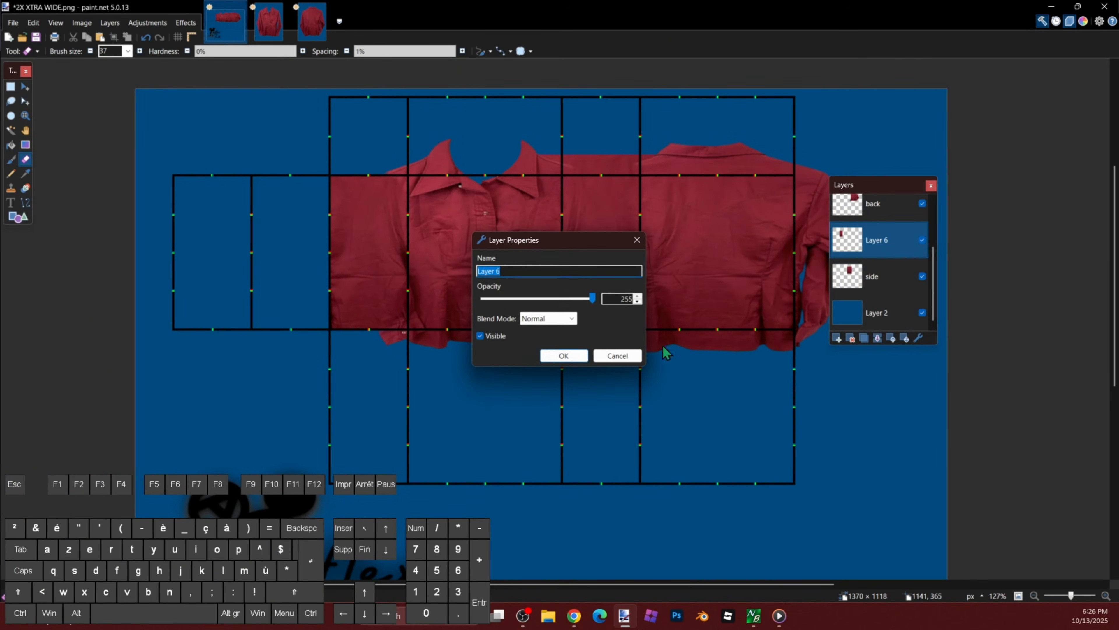
type("side")
key("Return")
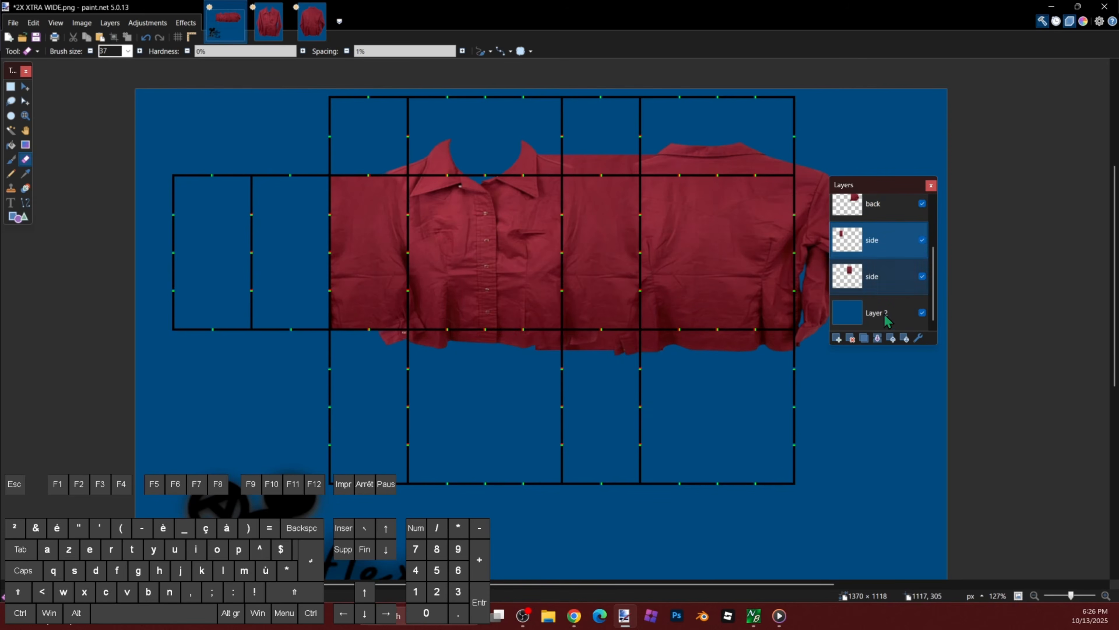
left_click(877, 338)
scroll(624, 313, "up", 1)
scroll(607, 313, "right", 2)
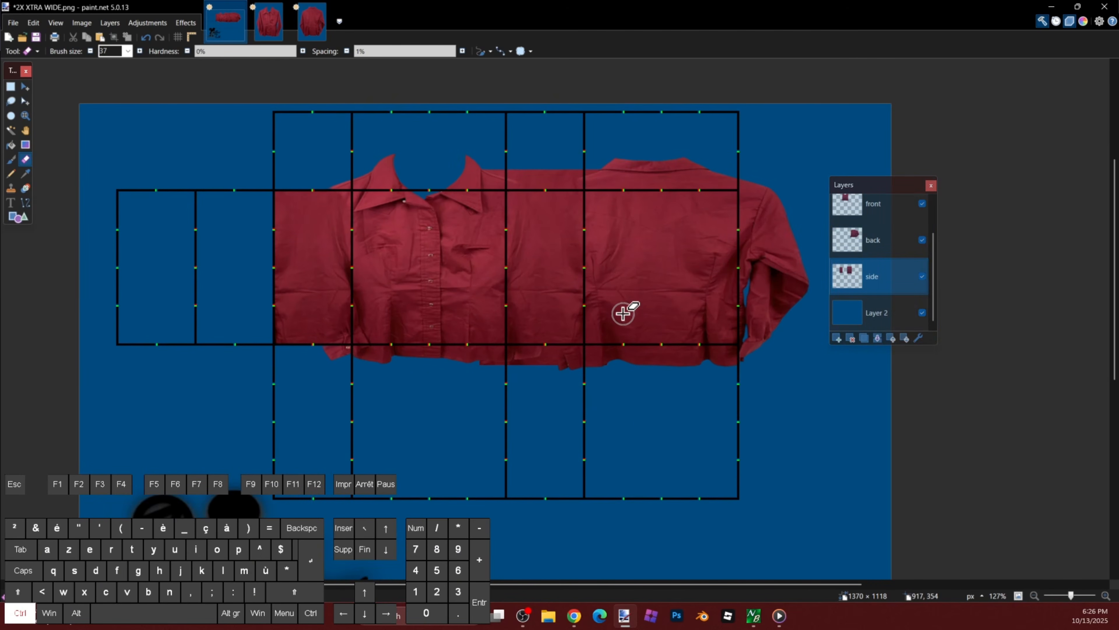
Step: Cut the side layer's excess fabric above the template's upper panel line between the front and back collars
key("s")
scroll(517, 163, "up", 2)
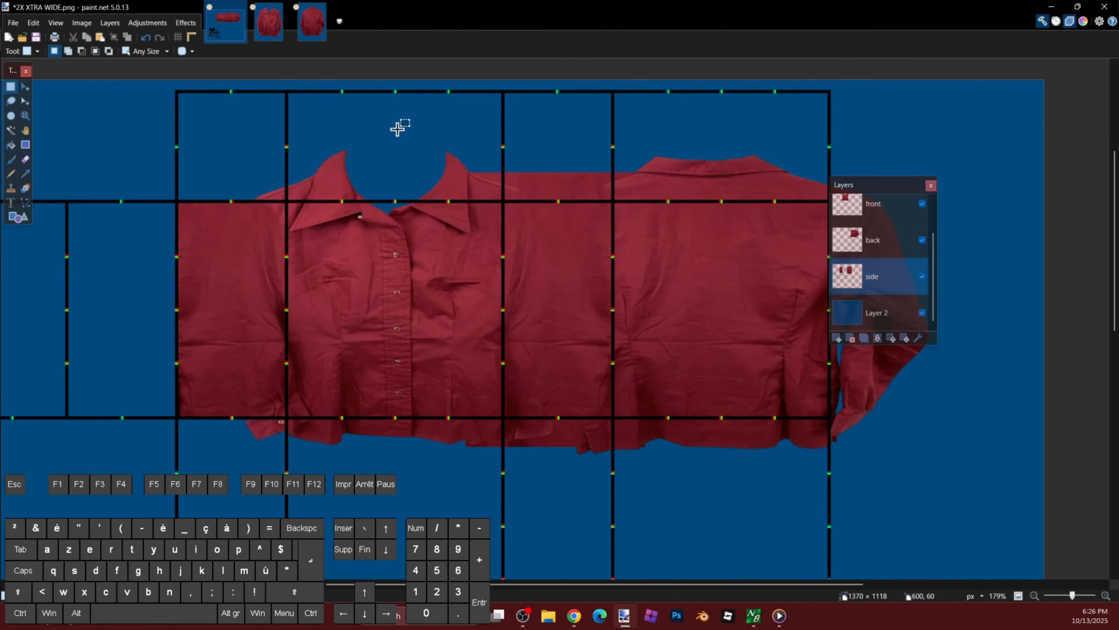
left_click_drag(339, 102, 689, 206)
scroll(675, 192, "up", 3)
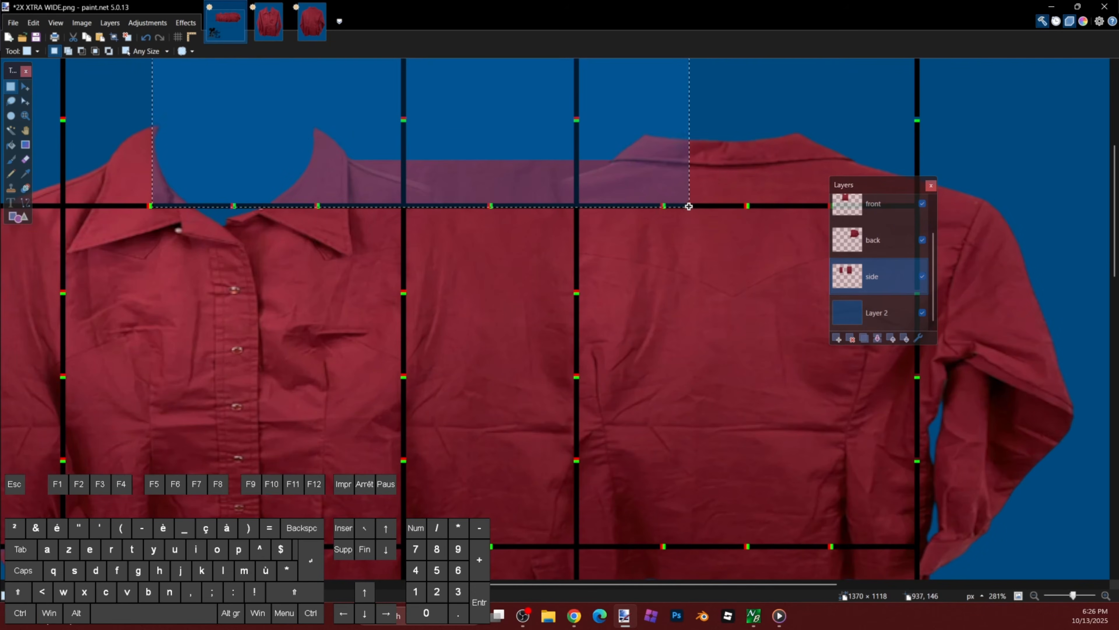
key("ctrl+x")
scroll(642, 300, "down", 3)
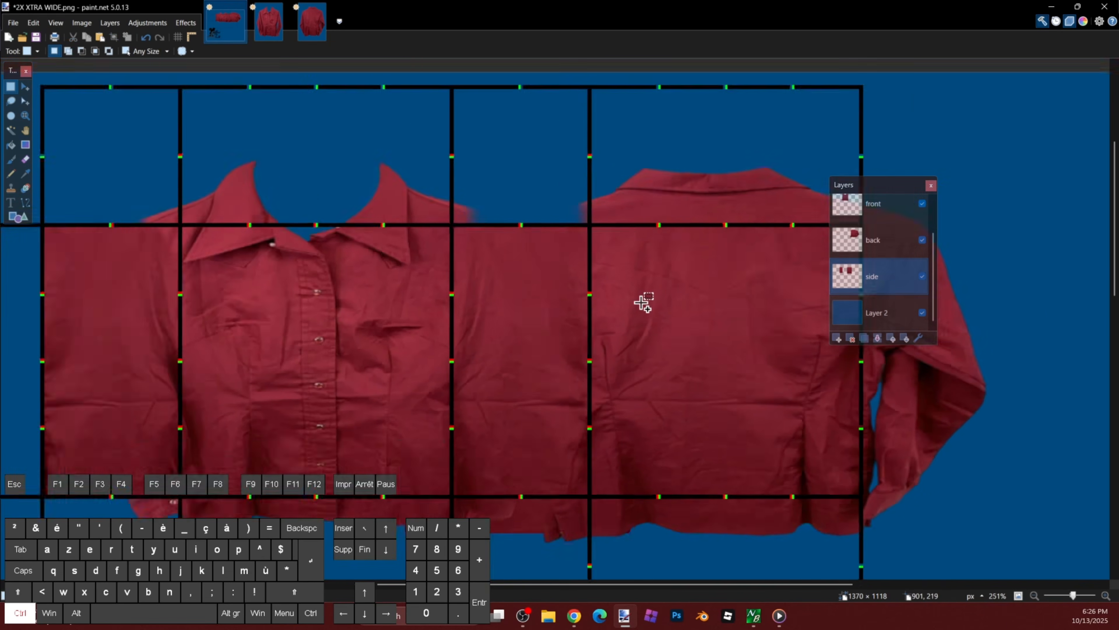
Step: Remove the side layer's excess fabric below the template's lower panel line between the front and back shirts
scroll(638, 286, "up", 2)
scroll(320, 300, "up", 2)
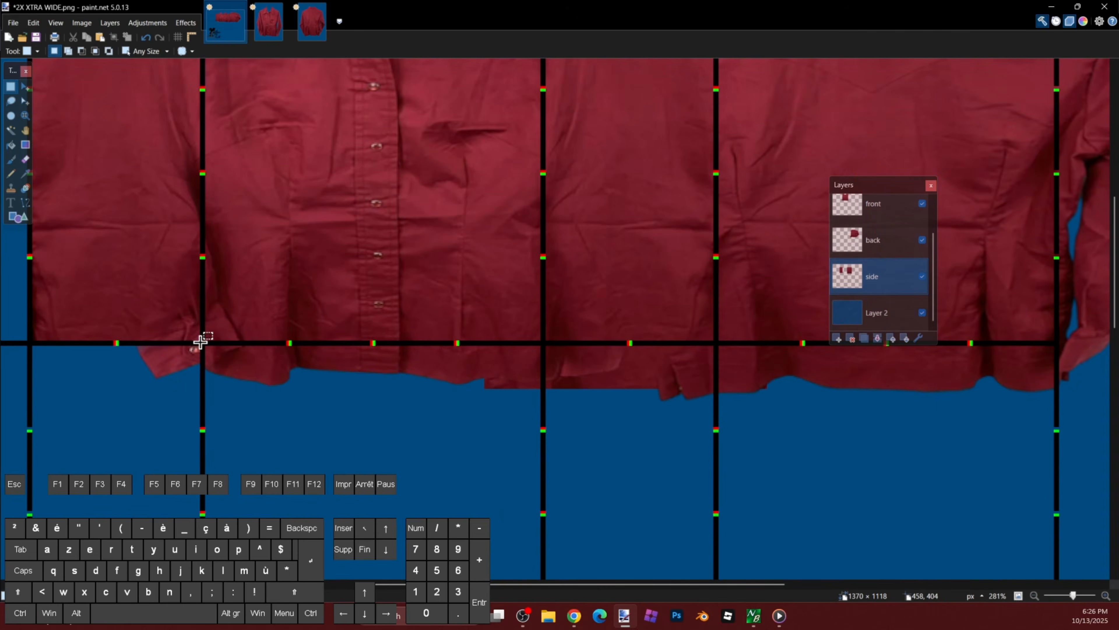
scroll(302, 358, "up", 2)
left_click_drag(249, 349, 939, 420)
key("ctrl+d")
scroll(605, 317, "down", 5)
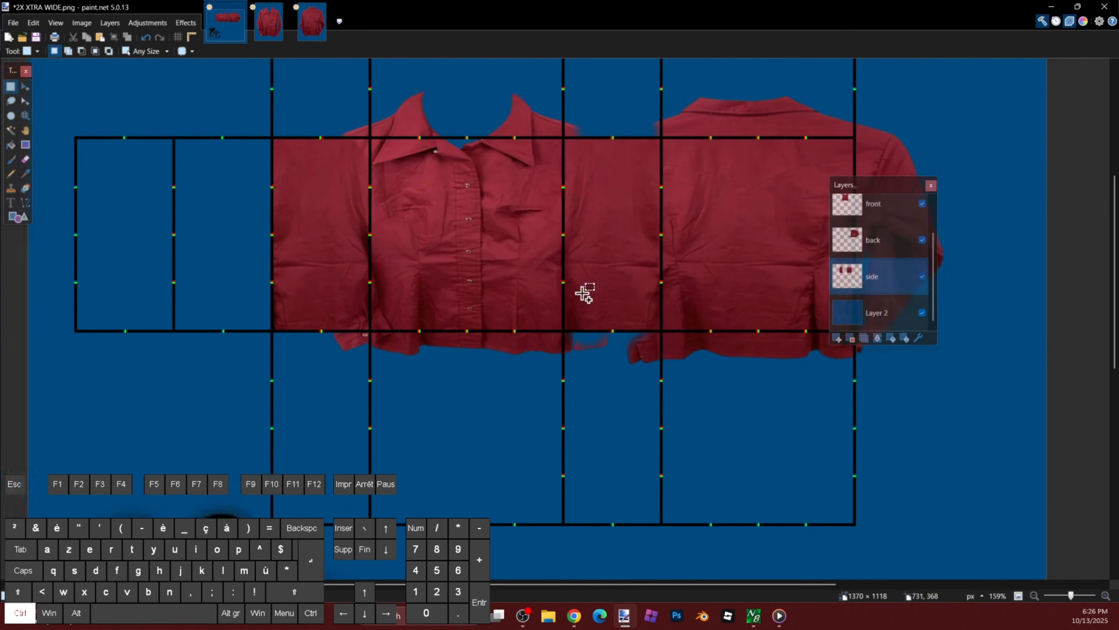
scroll(565, 299, "down", 2)
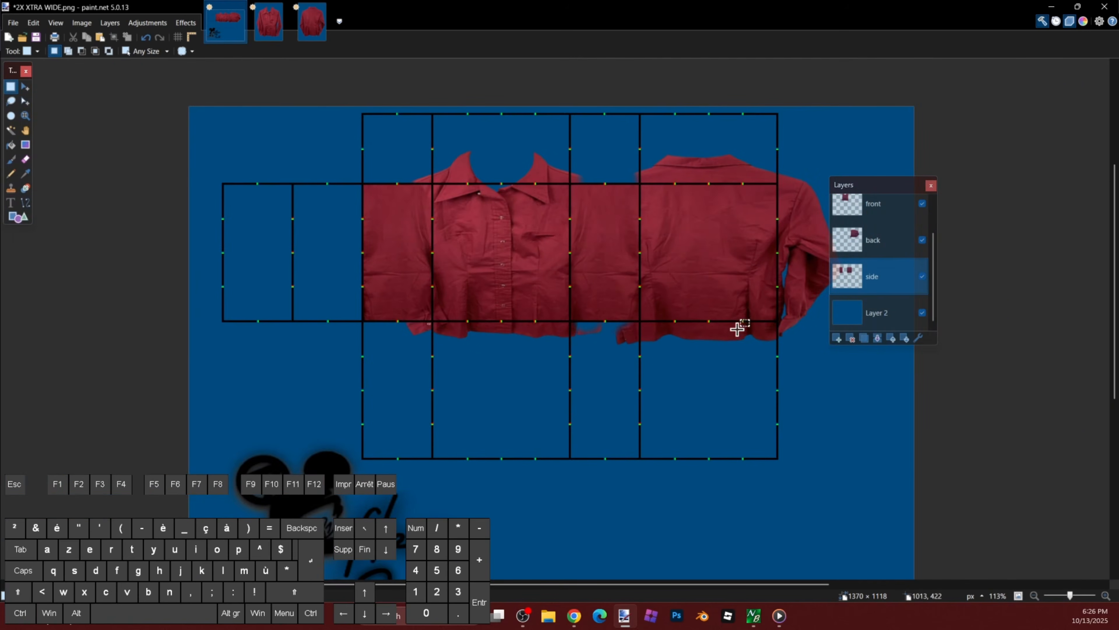
Step: Select the back layer's fabric between the template's upper and lower panel lines, from the back panel's inner edge past the sleeve
scroll(709, 251, "up", 2)
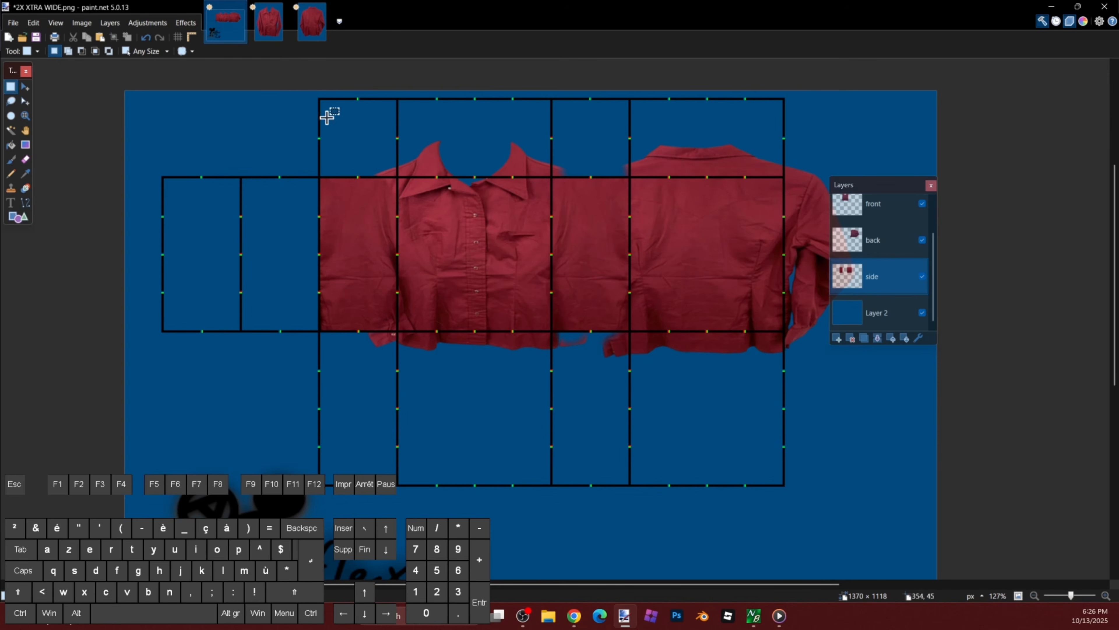
scroll(769, 205, "up", 2)
key("alt+Page_Up")
scroll(587, 172, "up", 7)
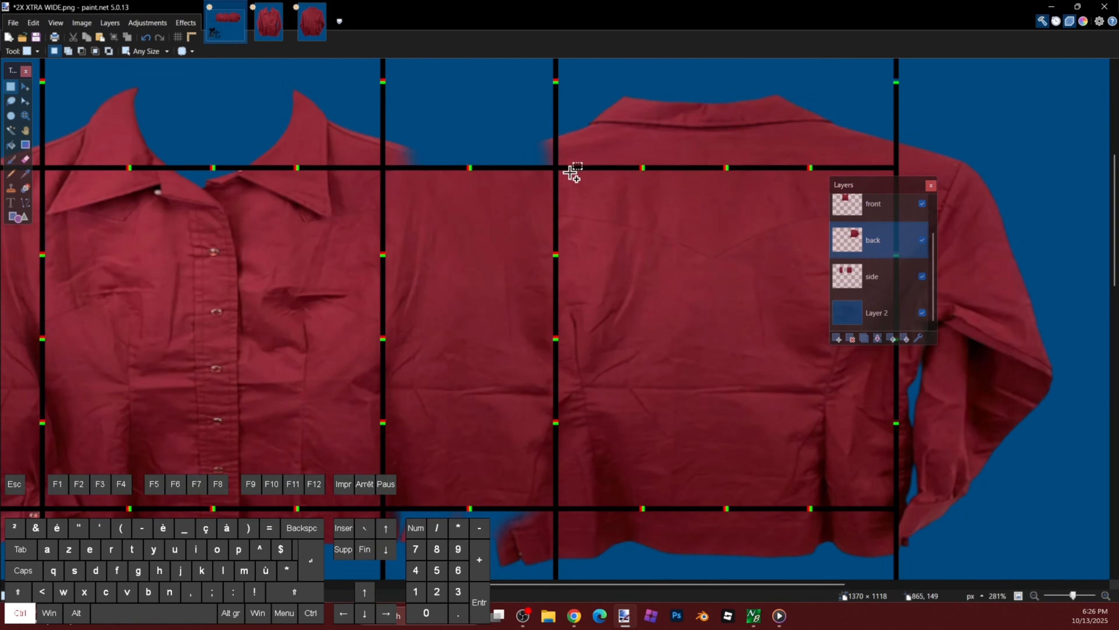
left_click_drag(550, 164, 914, 380)
scroll(565, 175, "down", 7)
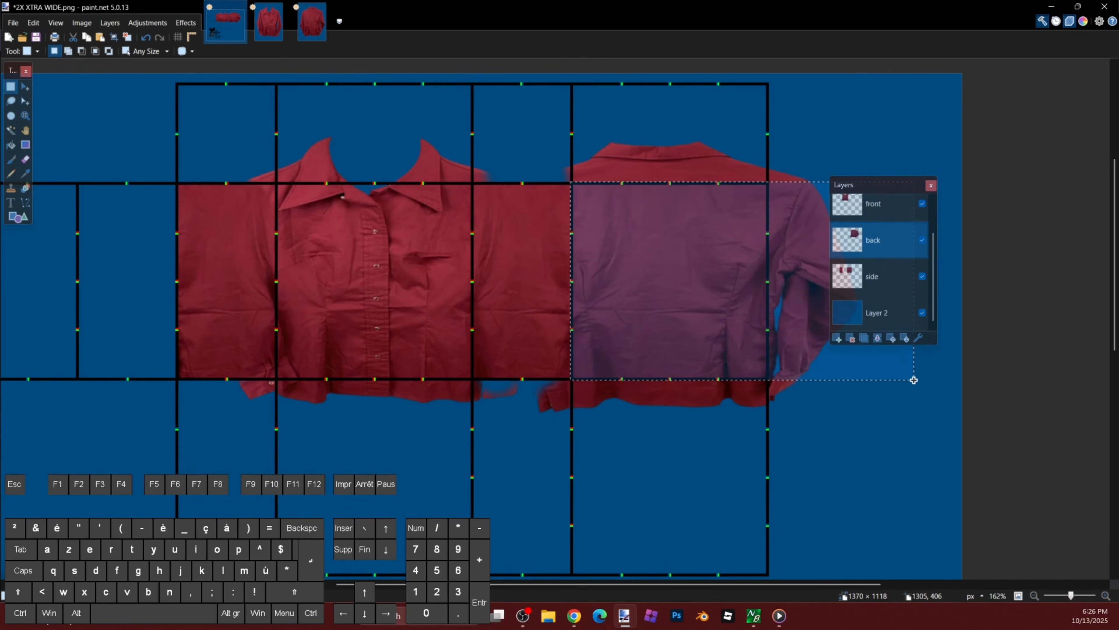
scroll(572, 282, "right", 3)
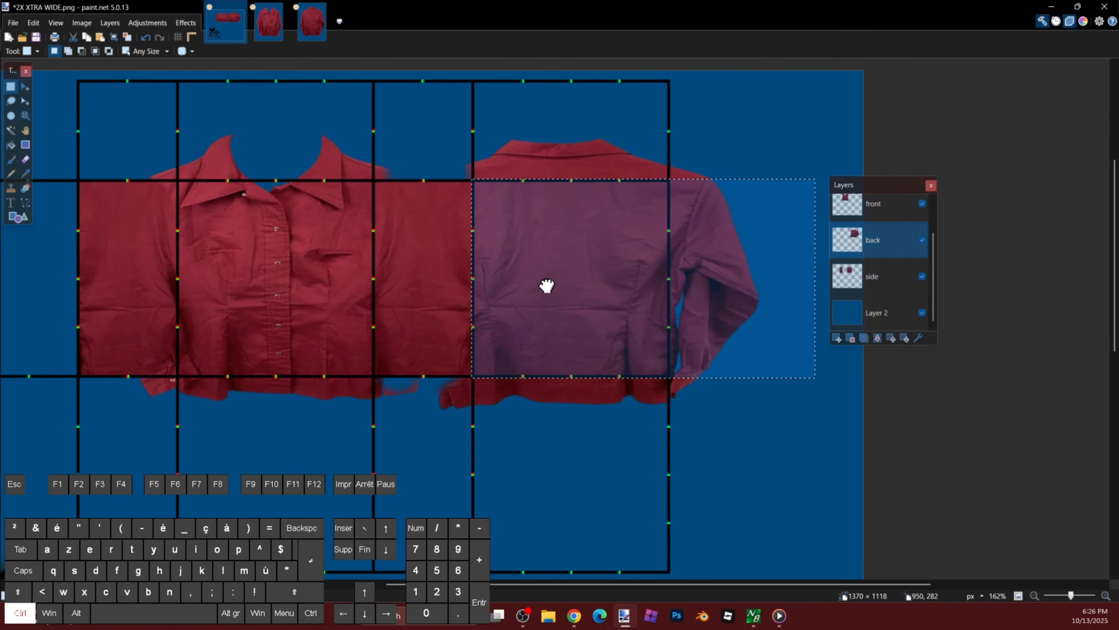
scroll(705, 293, "up", 1)
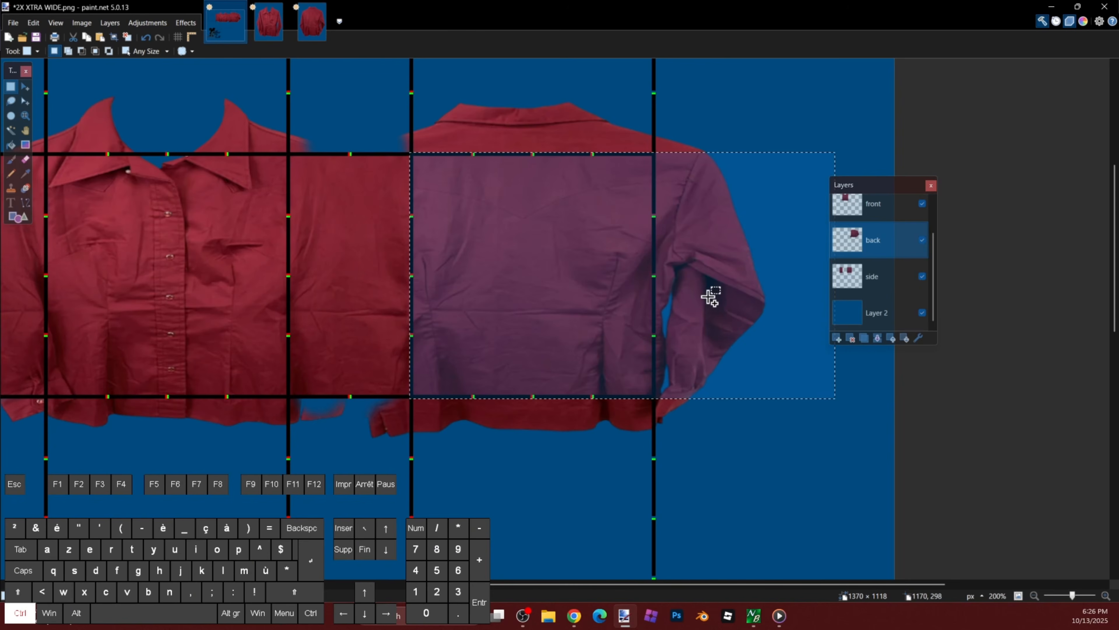
scroll(709, 298, "up", 2)
scroll(709, 298, "down", 5)
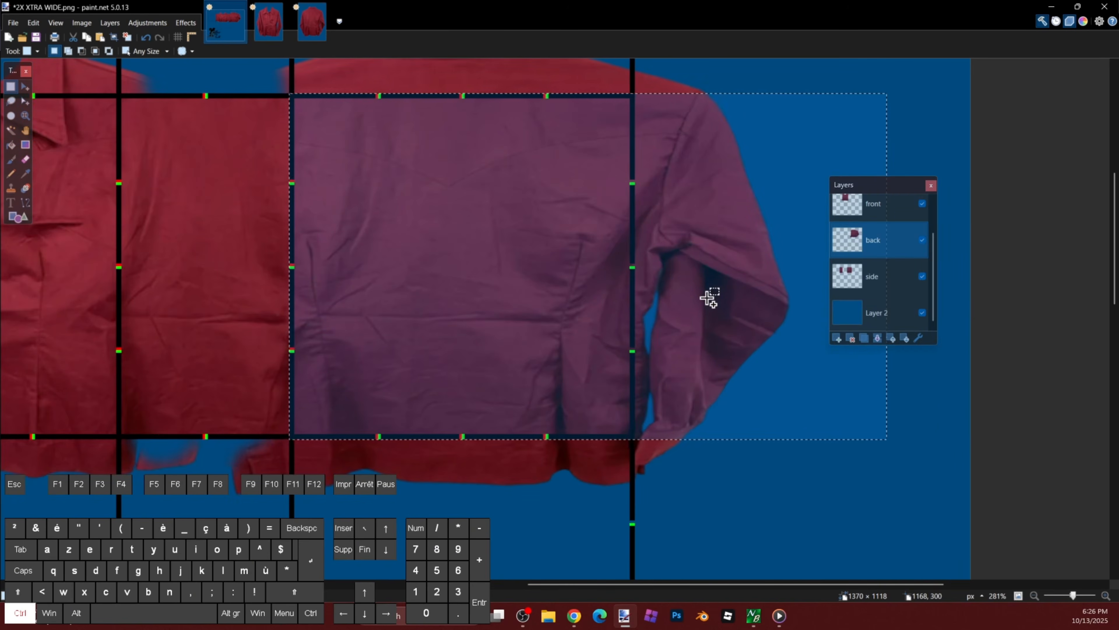
Step: Paste a copy of the selected back fabric onto a new layer and align it with the outer edge of the template's two empty panels
left_click(836, 338)
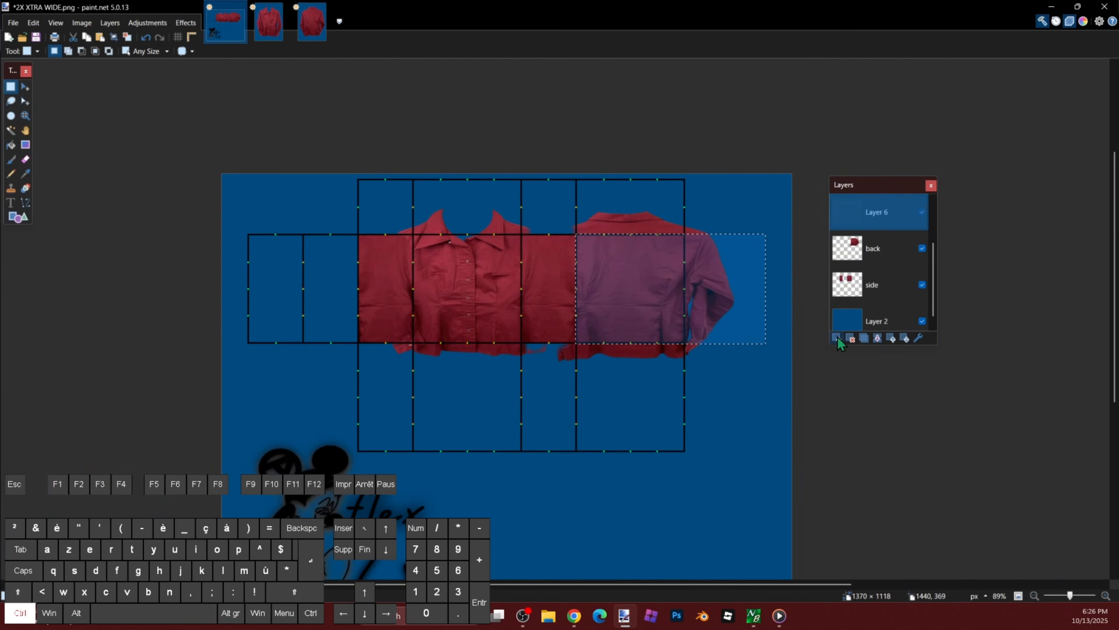
key("ctrl+v")
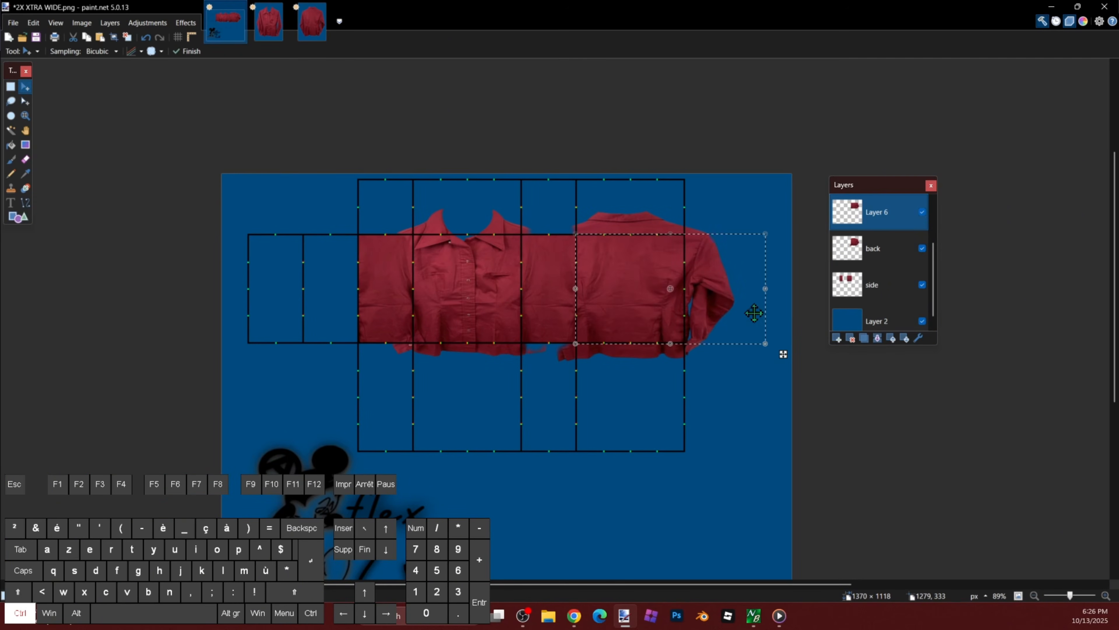
key("ctrl+Left")
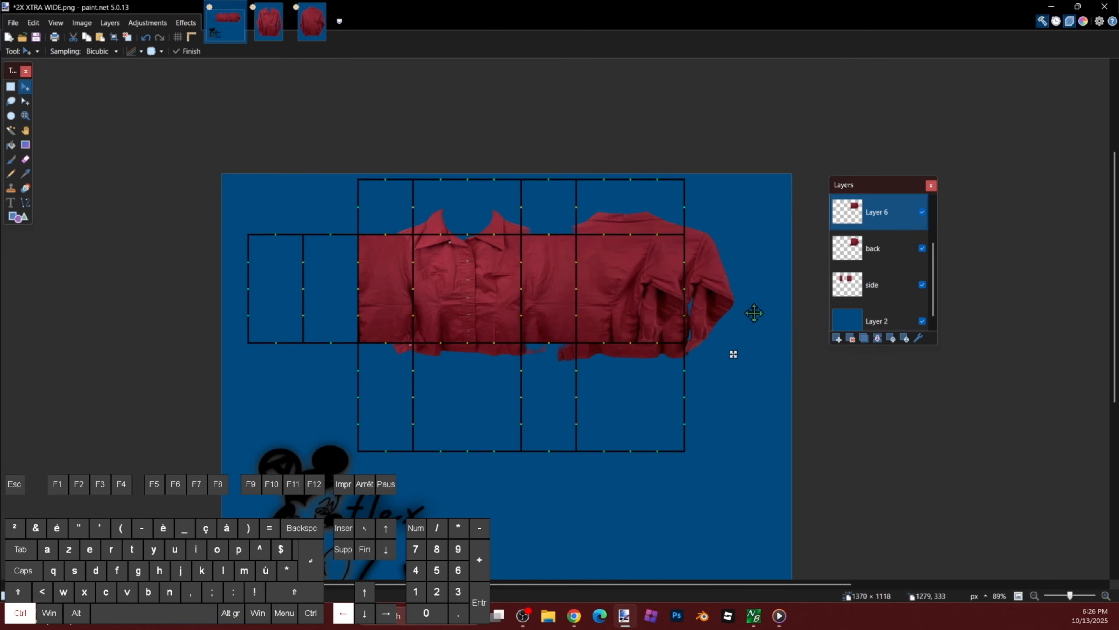
key("ctrl+Left")
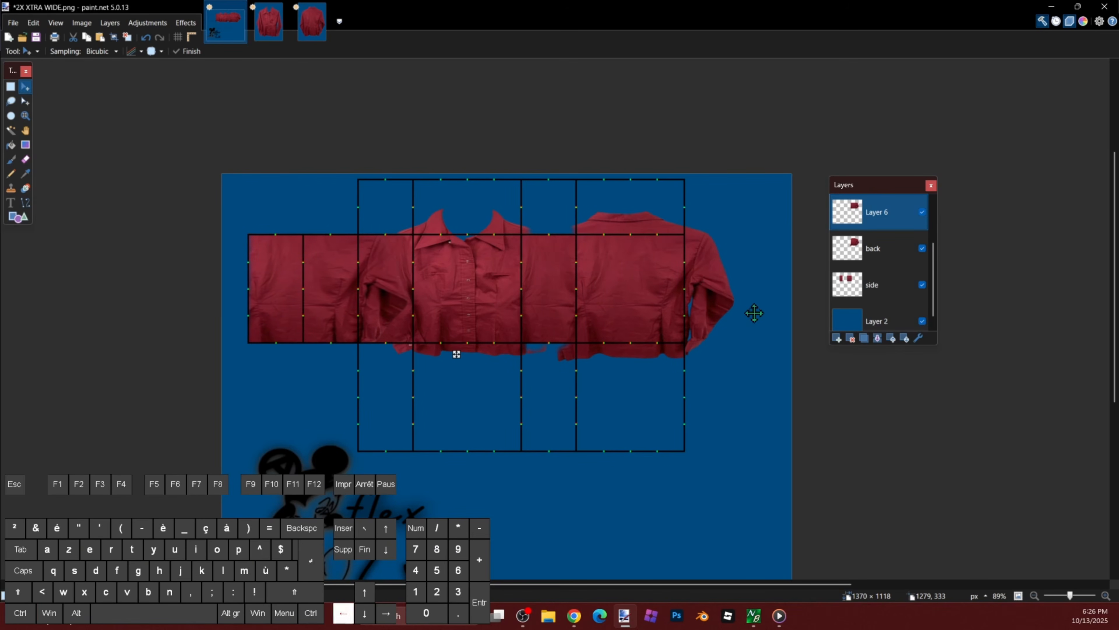
scroll(425, 307, "up", 5)
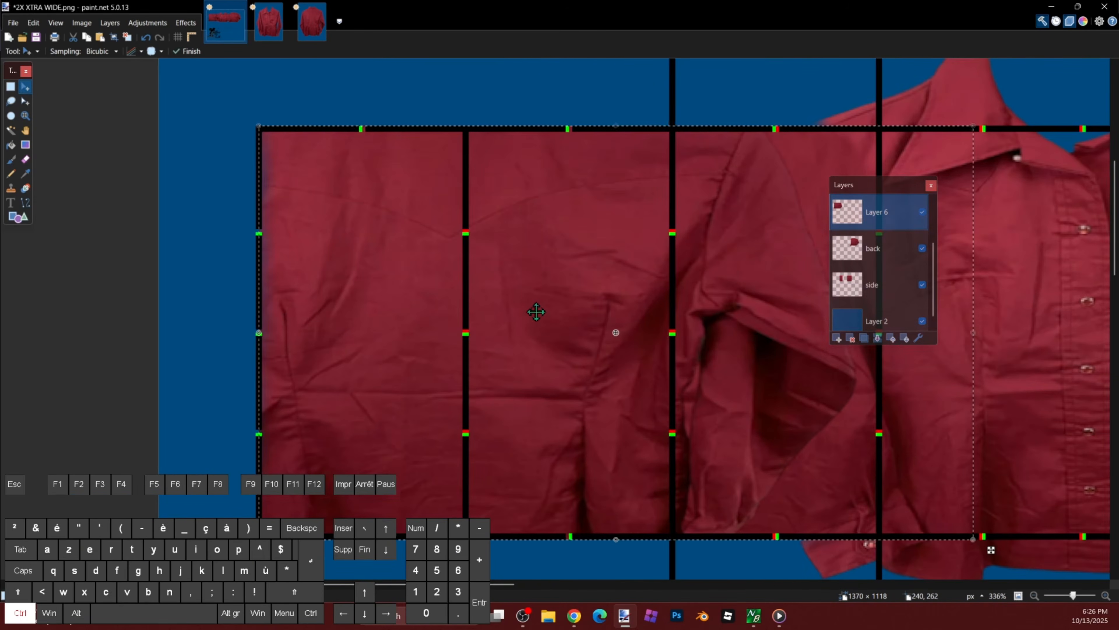
key("Left")
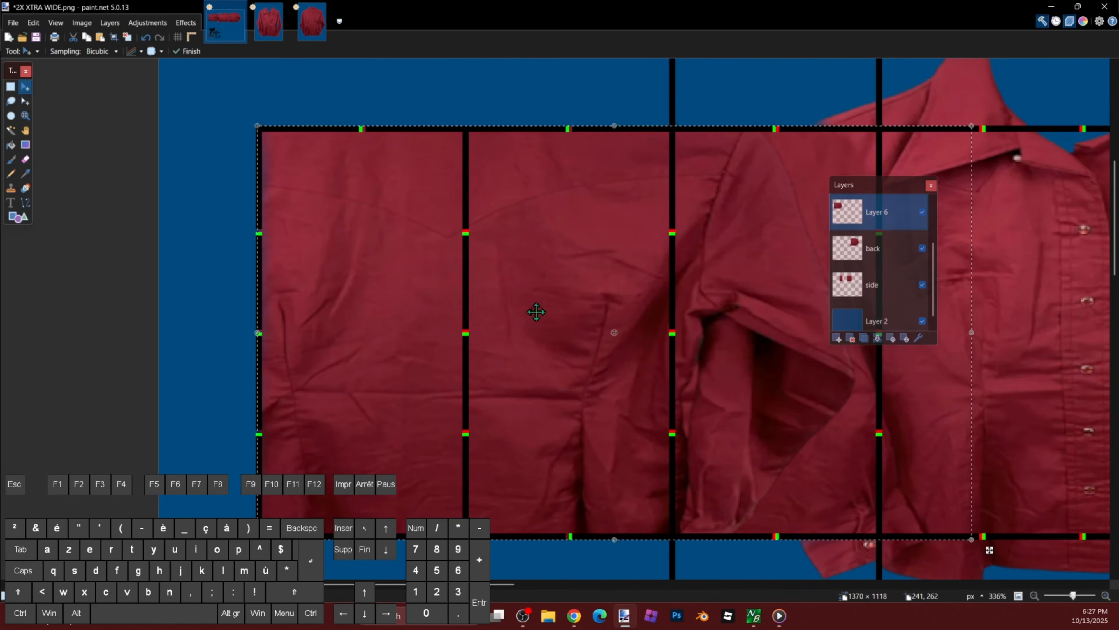
key("Left")
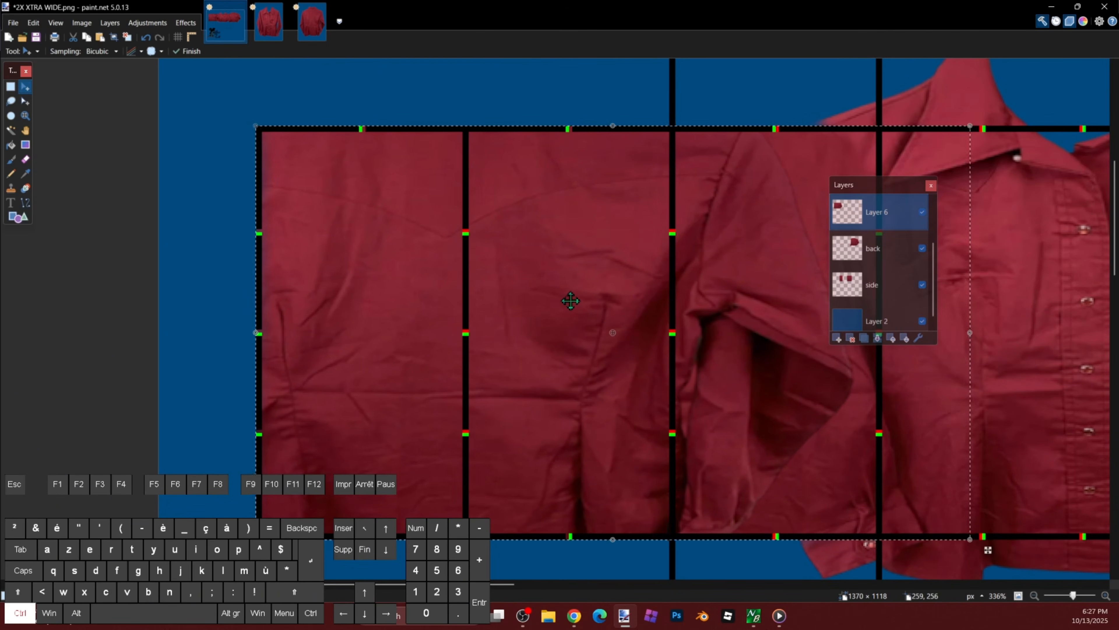
Step: Erase the copied back's sleeve overlapping the front side panel, using an eraser size of 47
scroll(570, 301, "down", 4)
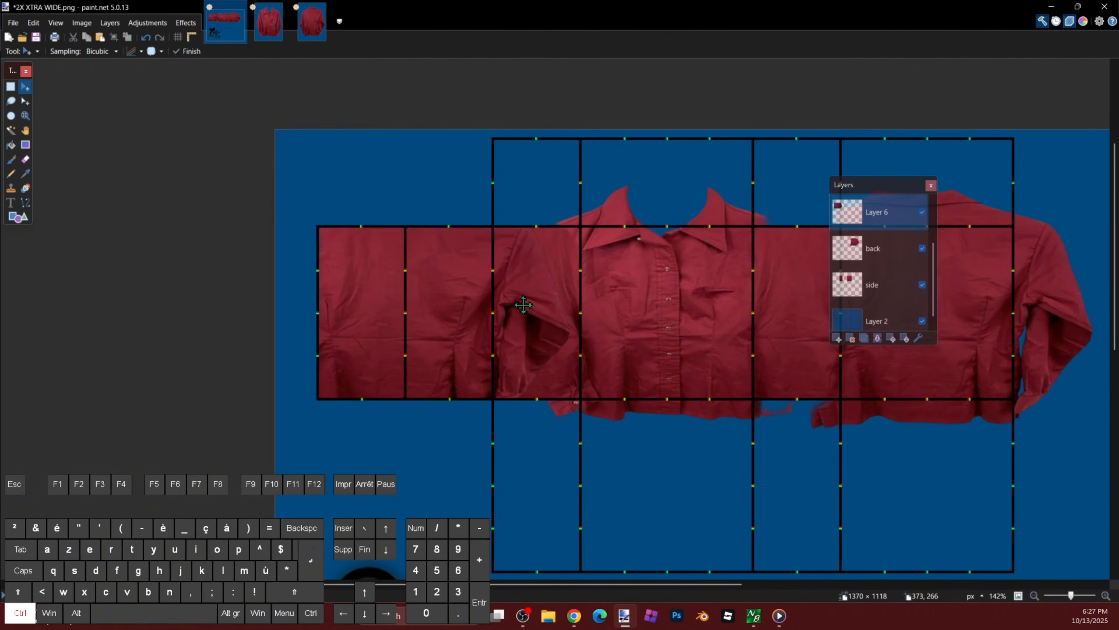
key("e")
scroll(550, 283, "up", 3)
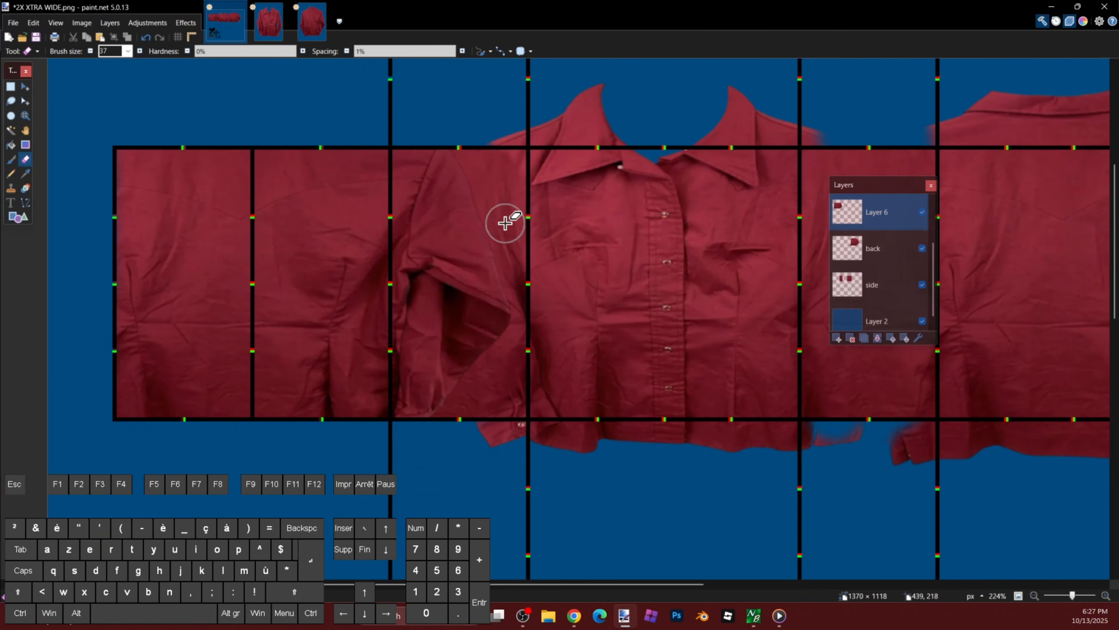
scroll(934, 255, "up", 2)
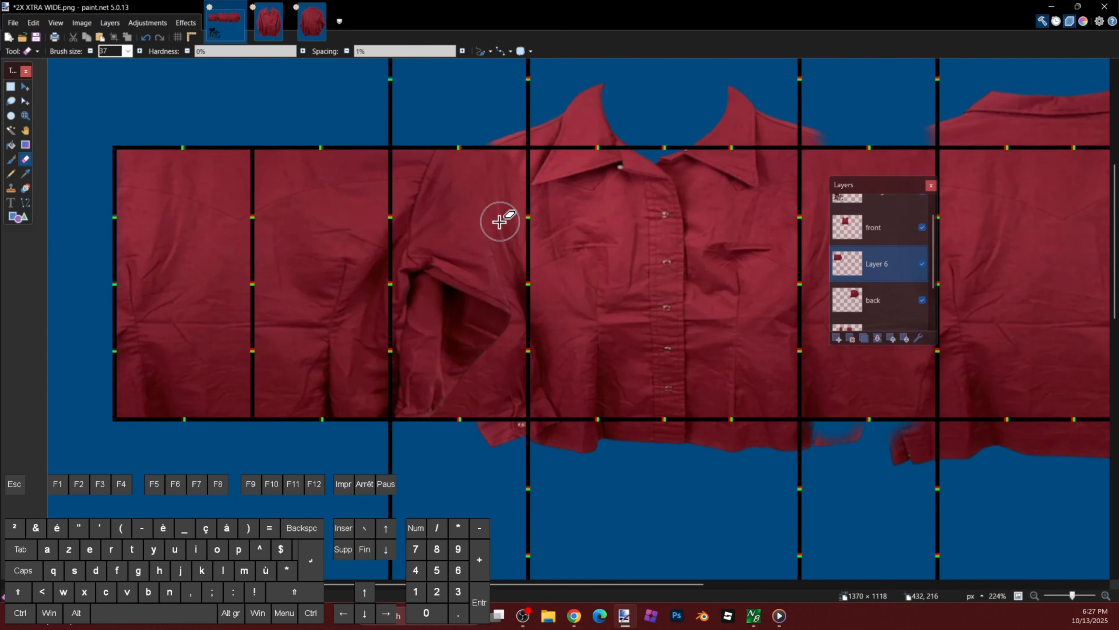
scroll(513, 220, "down", 1)
left_click(140, 50, "ctrl")
left_click(140, 51, "ctrl")
scroll(512, 233, "up", 3)
mouse_move(454, 168)
left_mouse_down()
mouse_move(495, 256)
mouse_move(496, 291)
mouse_move(435, 387)
mouse_move(448, 359)
mouse_move(457, 232)
mouse_move(435, 174)
mouse_move(454, 291)
mouse_move(432, 348)
mouse_move(429, 232)
mouse_move(416, 414)
mouse_move(405, 326)
mouse_move(409, 181)
mouse_move(396, 398)
left_mouse_up()
scroll(441, 376, "down", 3)
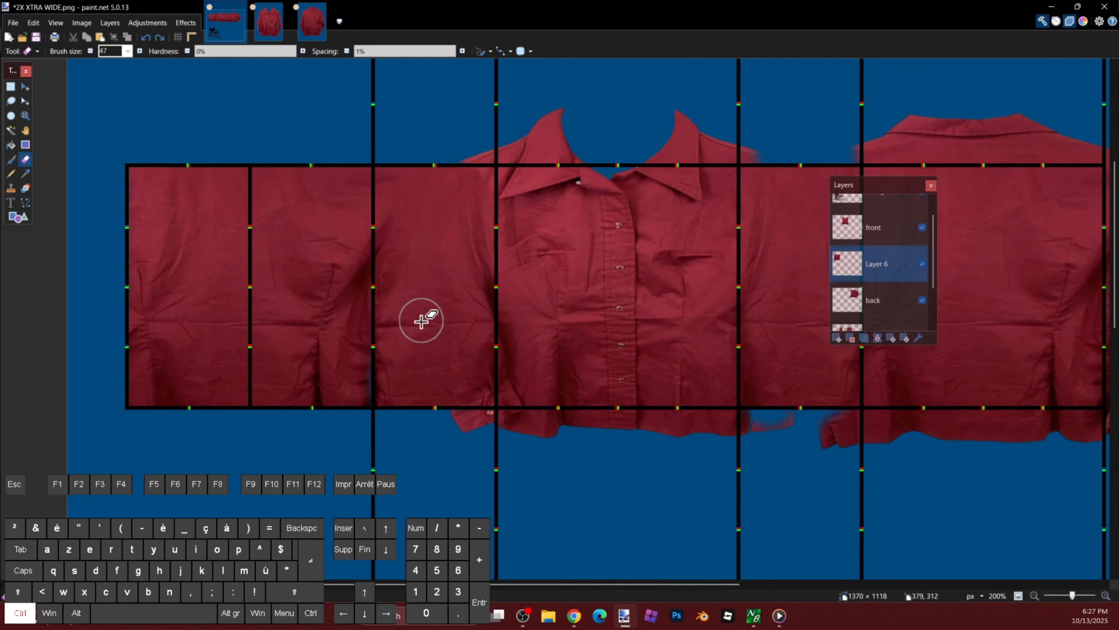
Step: Undo the last eraser strokes along the copied back's edge near the lower panel line
scroll(395, 431, "up", 3)
key("ctrl+z")
key("ctrl+z")
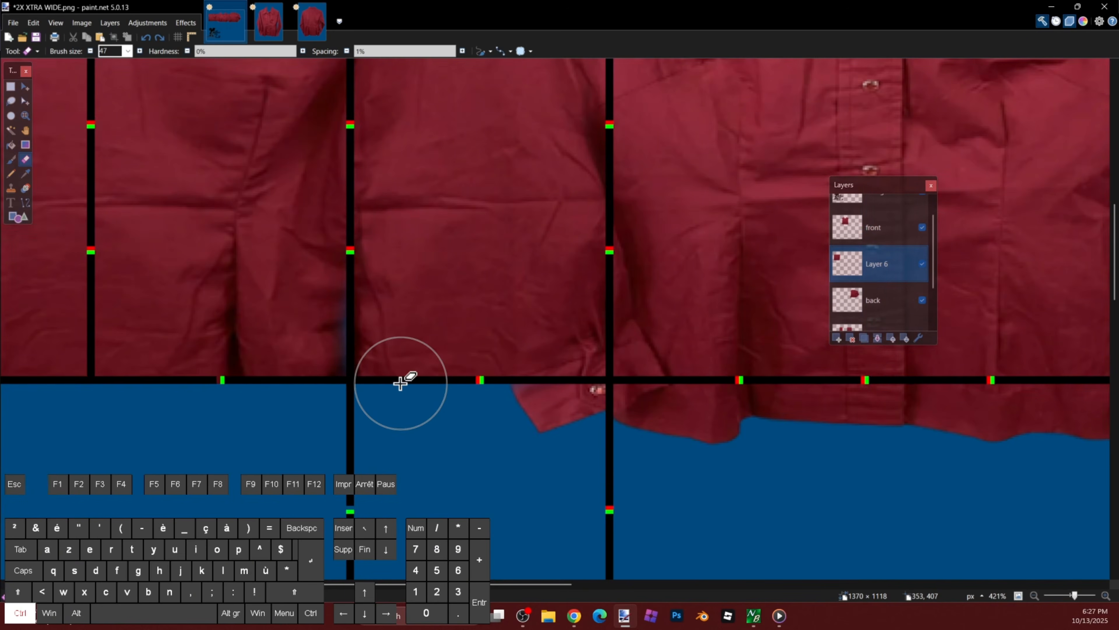
key("ctrl+z")
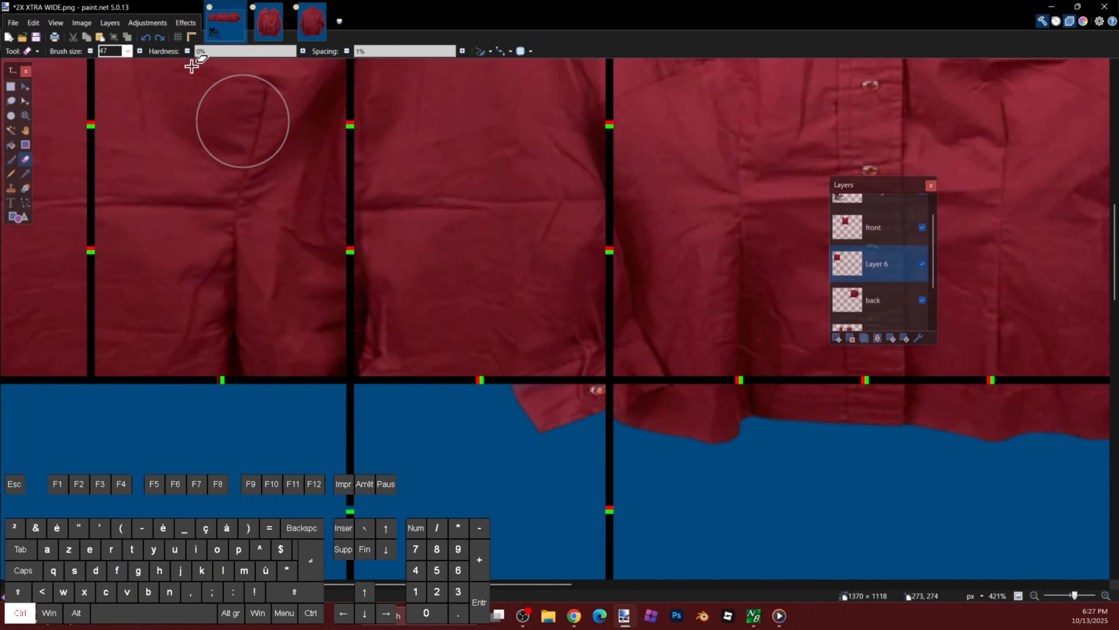
Step: Erase the remaining sleeve traces along the copied back's edge with the eraser size set to 22
left_click(90, 51, "ctrl")
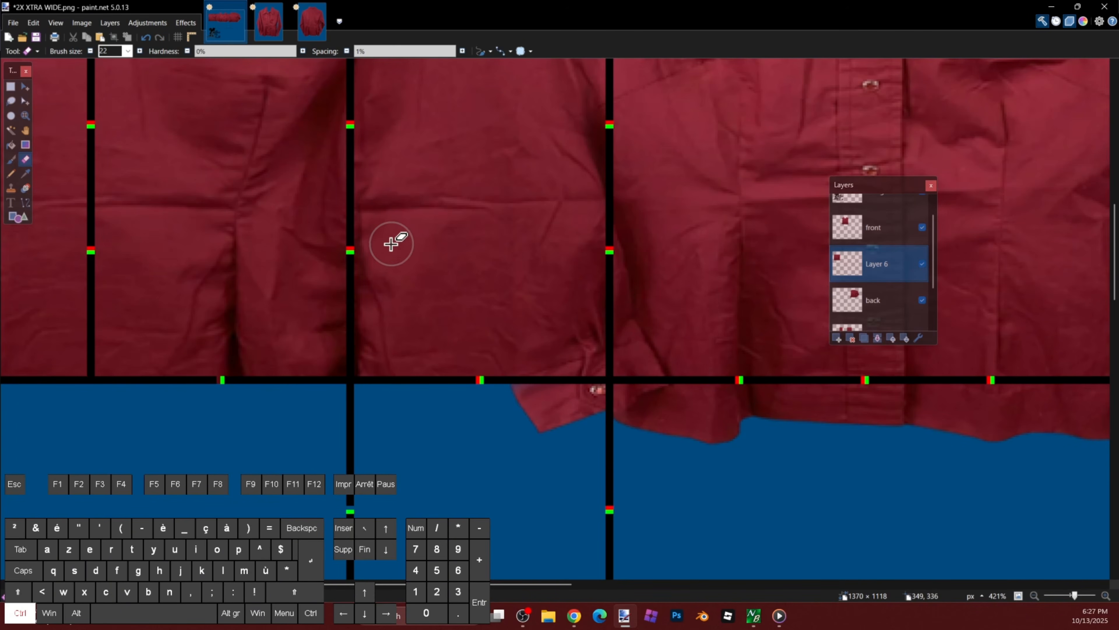
scroll(393, 240, "down", 5)
scroll(405, 247, "up", 5)
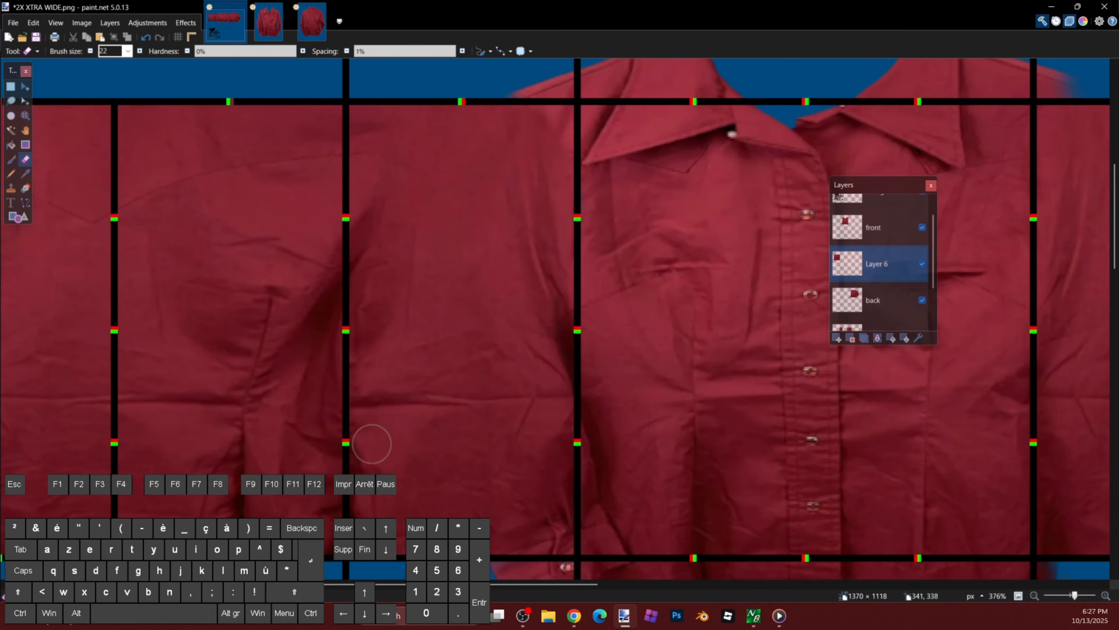
scroll(424, 265, "down", 5)
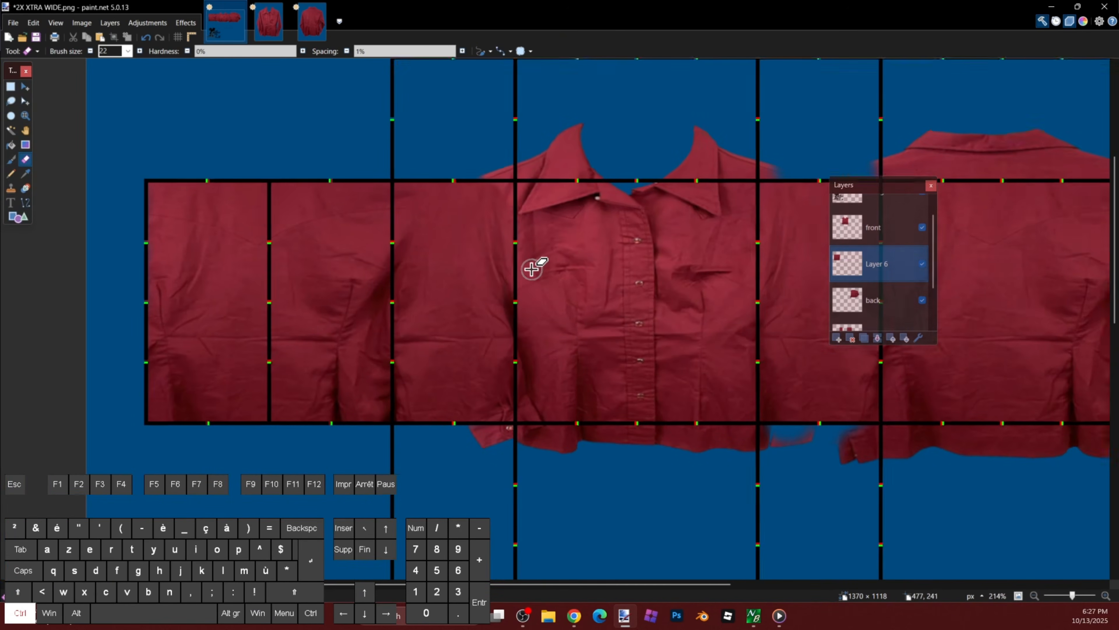
left_click_drag(532, 260, 556, 245)
scroll(557, 245, "down", 1)
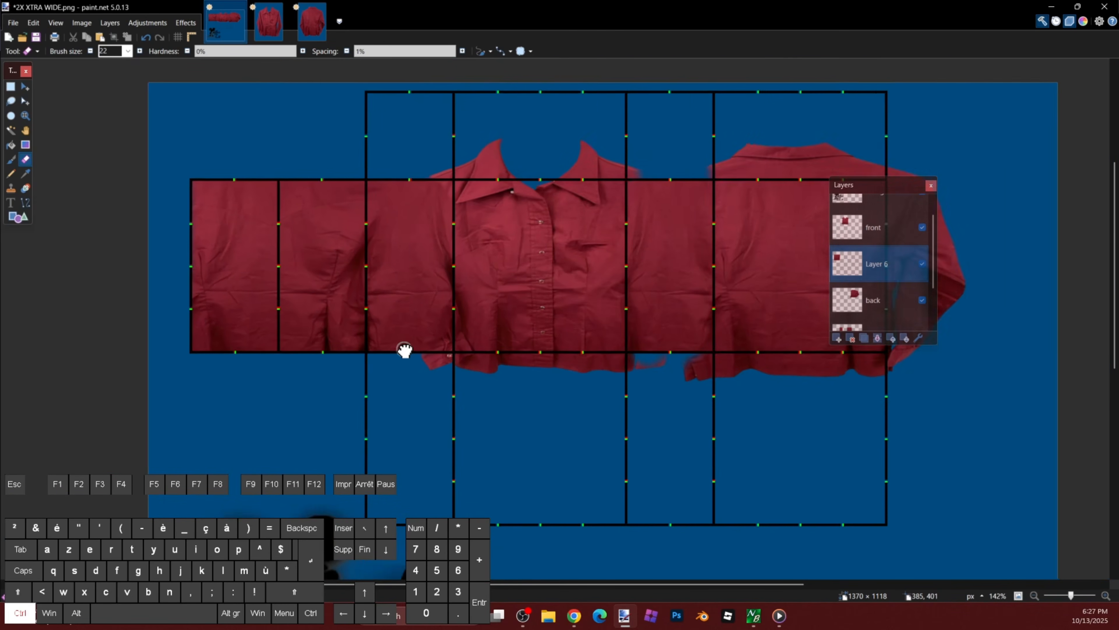
scroll(404, 350, "down", 1)
Step: Clone plain fabric over the yoke seam in the copied back's outermost panel, using the Clone Stamp at brush size 37
key("l")
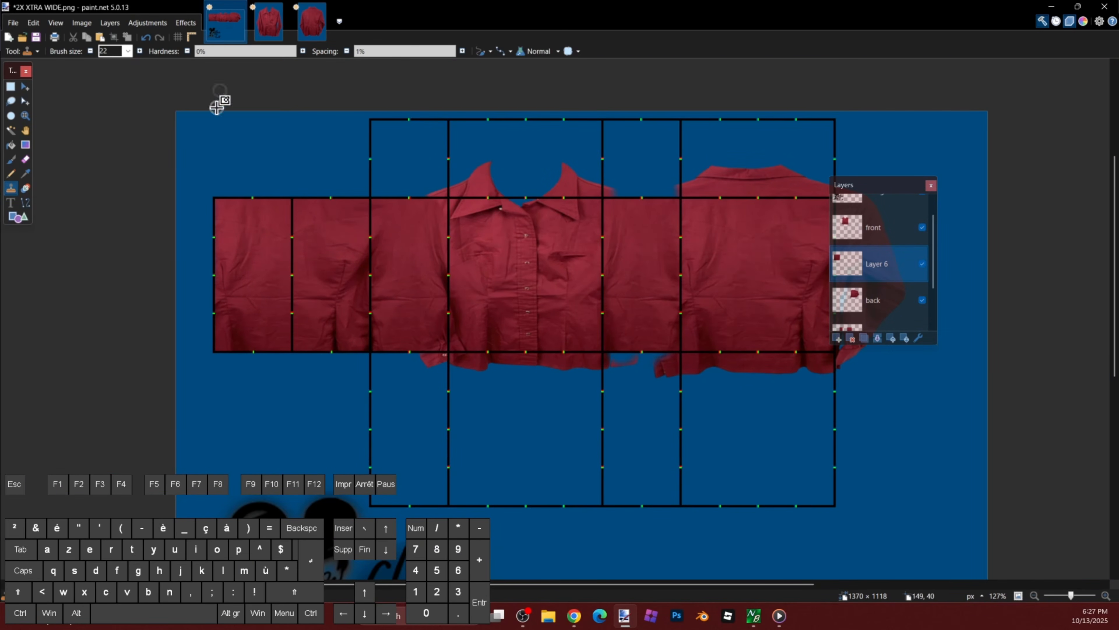
left_click(139, 51, "ctrl")
left_click(140, 50, "ctrl")
left_click(139, 51, "ctrl")
scroll(317, 283, "up", 2)
scroll(318, 283, "up", 6)
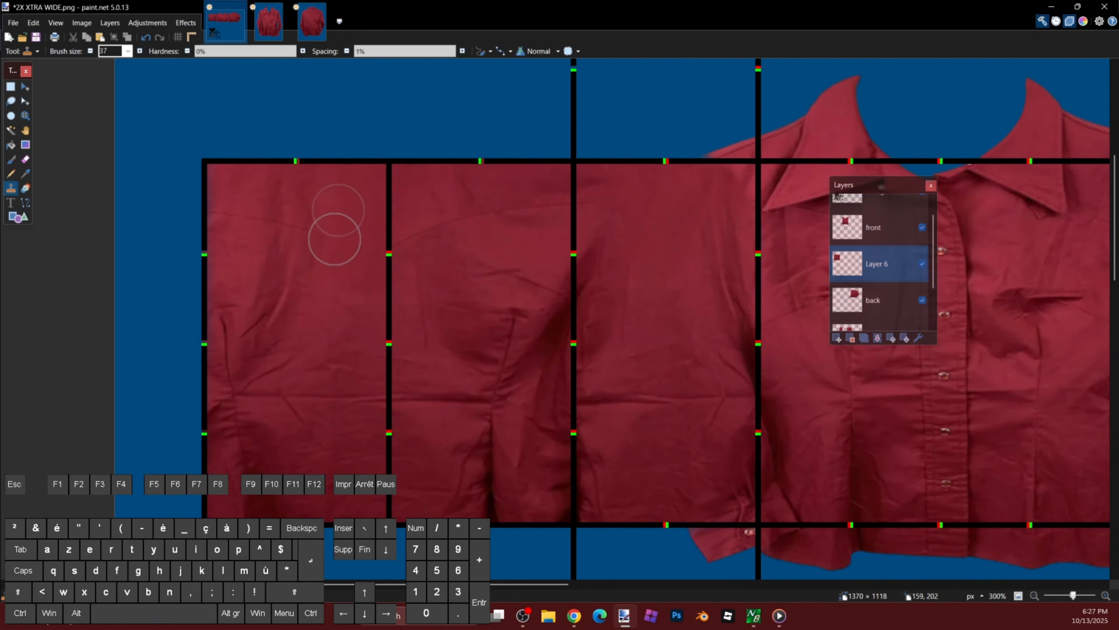
left_click(246, 214, "ctrl")
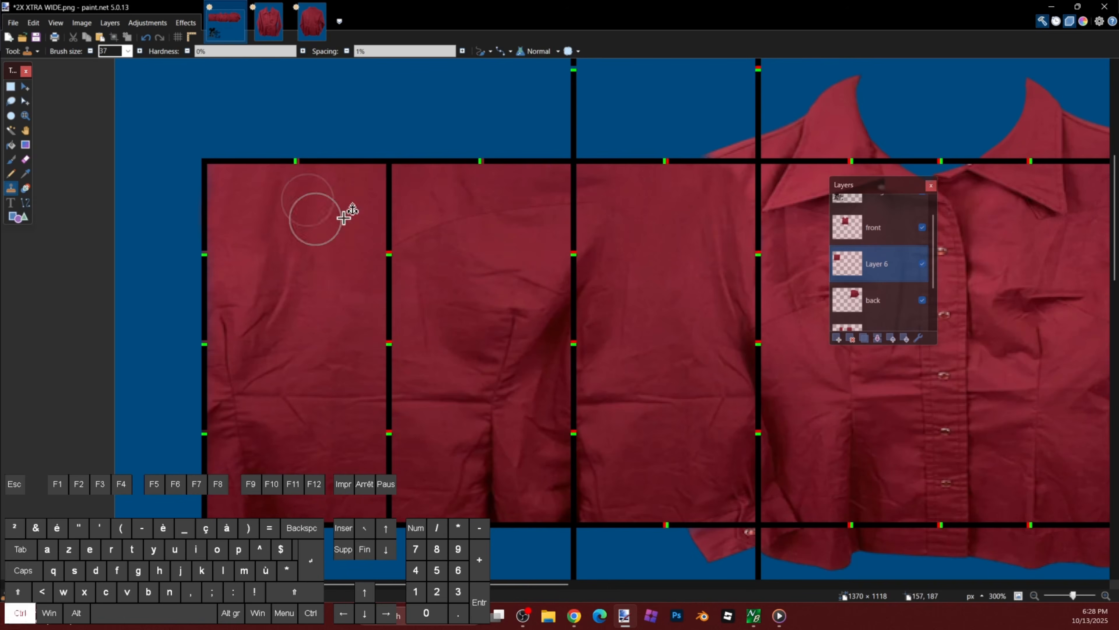
Step: Clone plain fabric over the yoke seam across the copied back's second panel, up to the front side panel
left_click(422, 310, "ctrl")
left_click_drag(432, 243, 502, 214)
left_click(647, 220, "ctrl")
left_click_drag(604, 209, 577, 203)
left_click(440, 208, "ctrl")
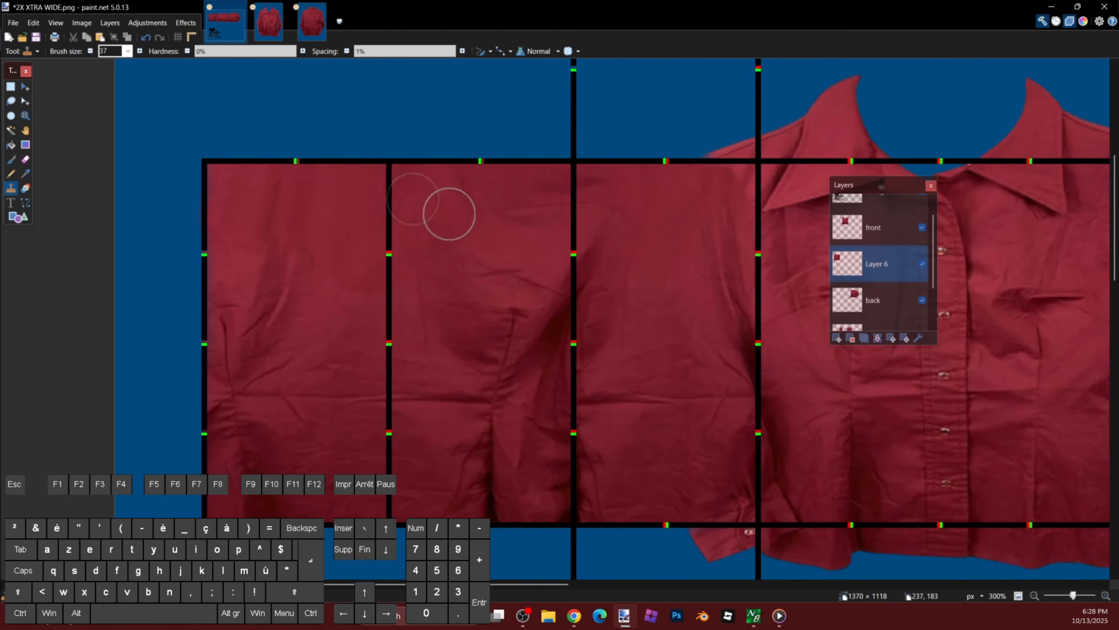
mouse_move(492, 205)
left_mouse_down()
mouse_move(567, 204)
mouse_move(559, 236)
left_mouse_up()
Step: Clone fabric over the remaining seam and crease traces in the upper second panel and beside the line dividing the copied back's panels
left_click(519, 257, "ctrl")
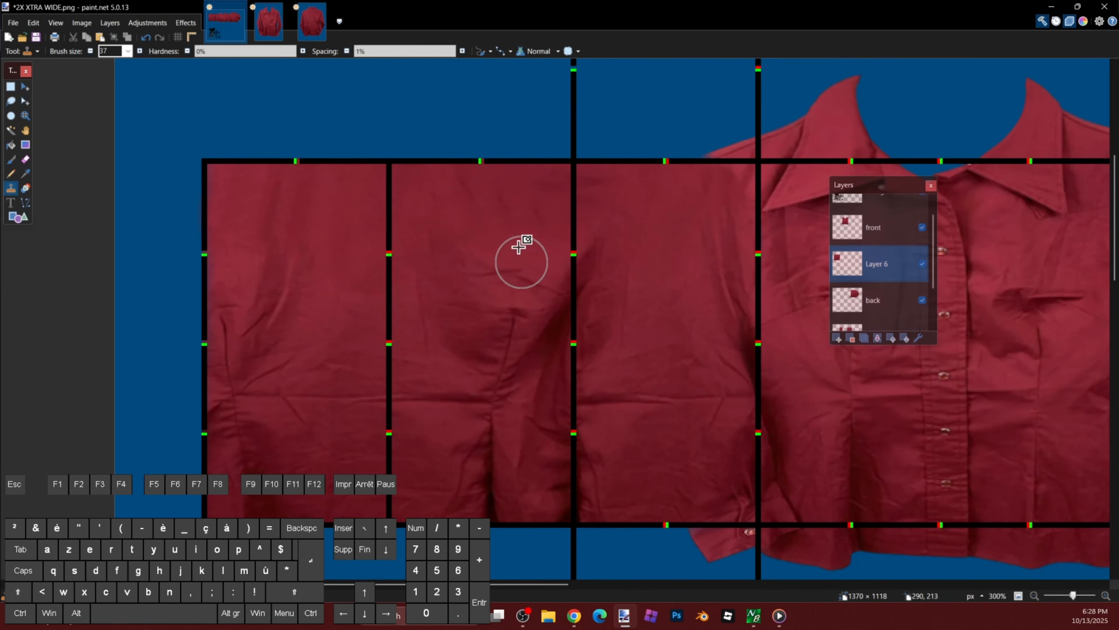
left_click_drag(464, 196, 457, 242)
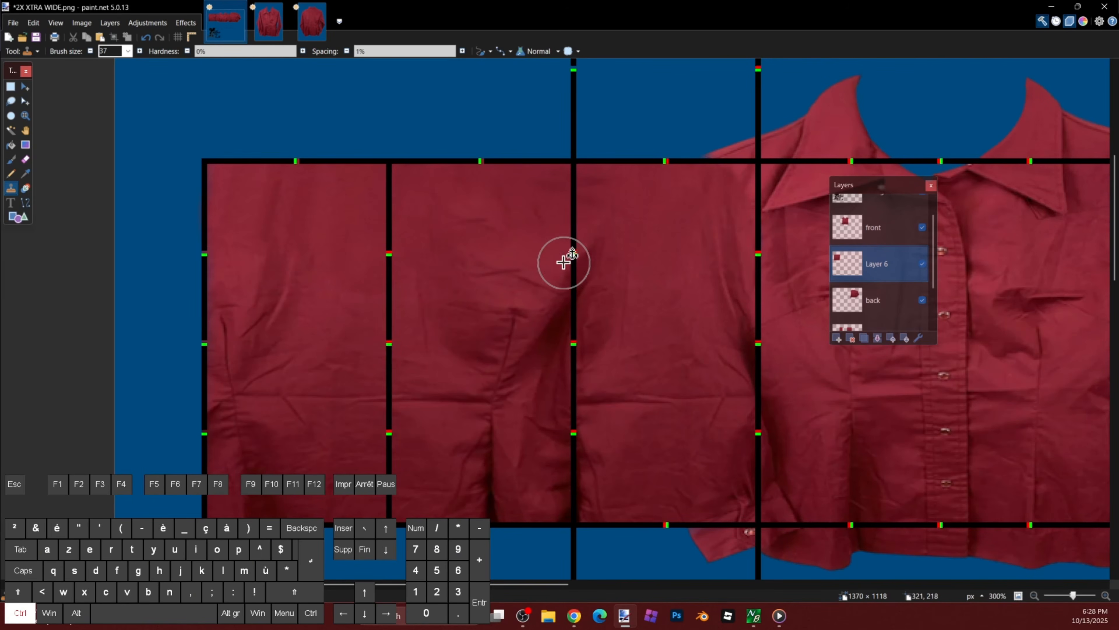
left_click(389, 331, "ctrl")
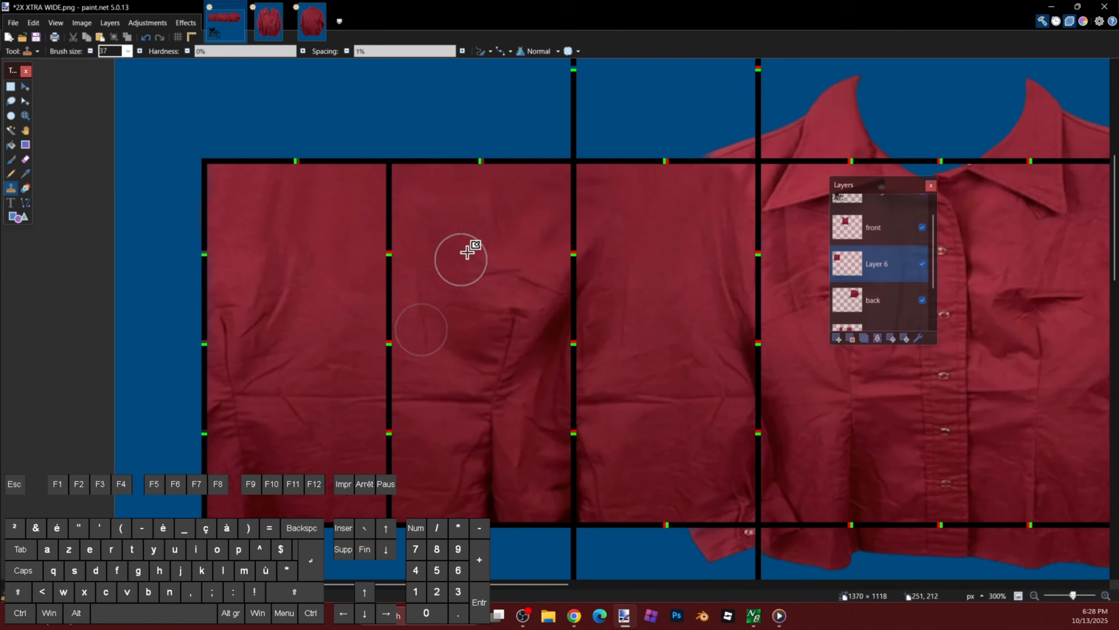
left_click(371, 207, "ctrl")
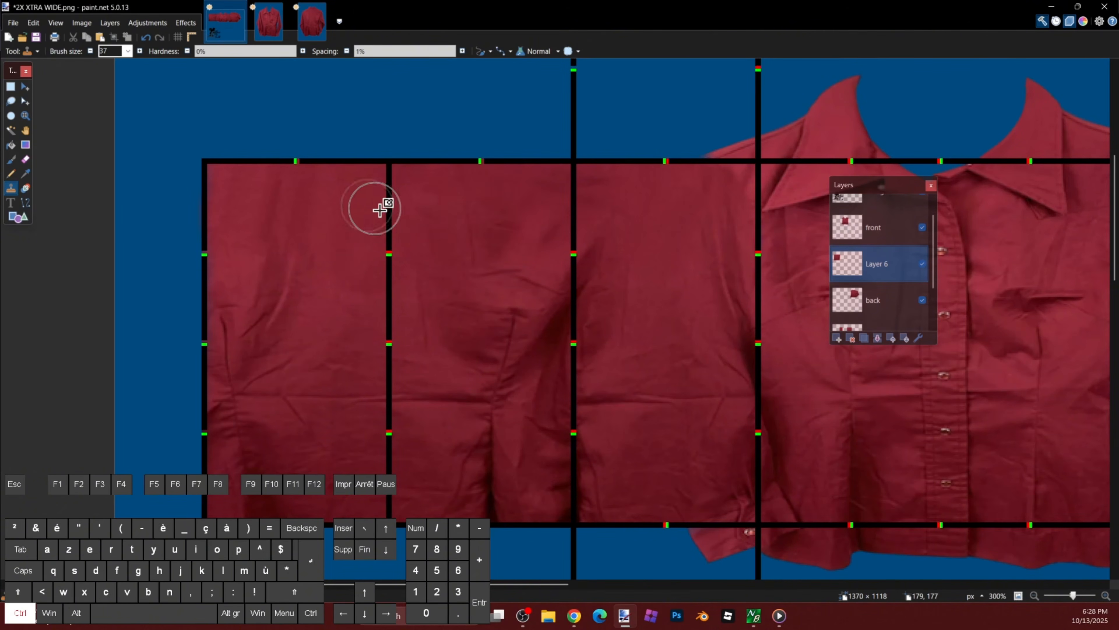
scroll(567, 213, "down", 1)
scroll(485, 256, "up", 2)
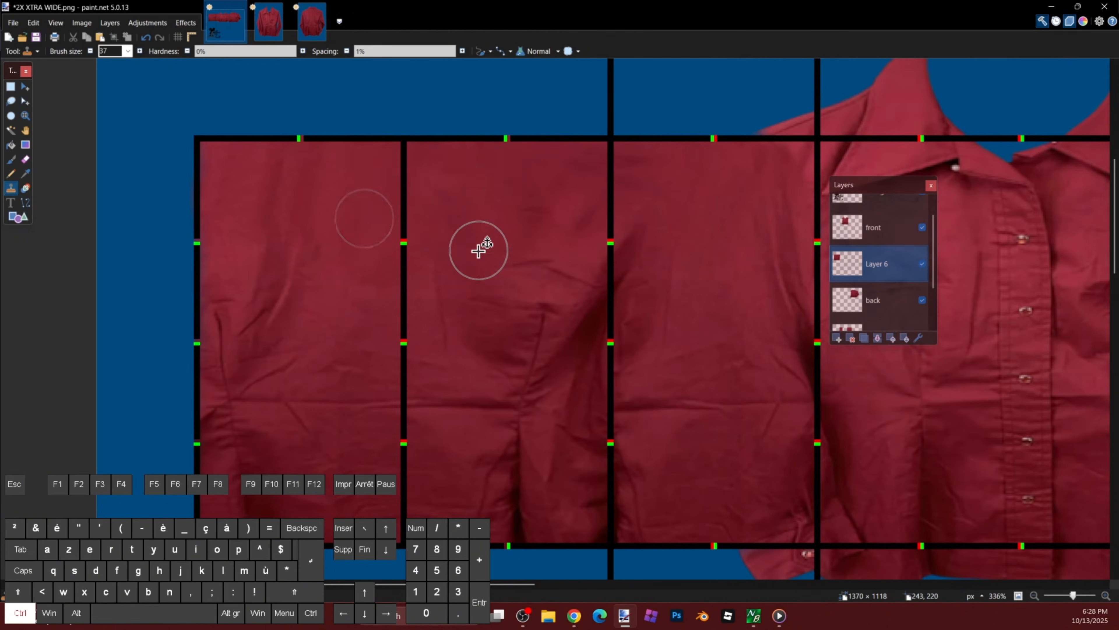
scroll(644, 227, "down", 6)
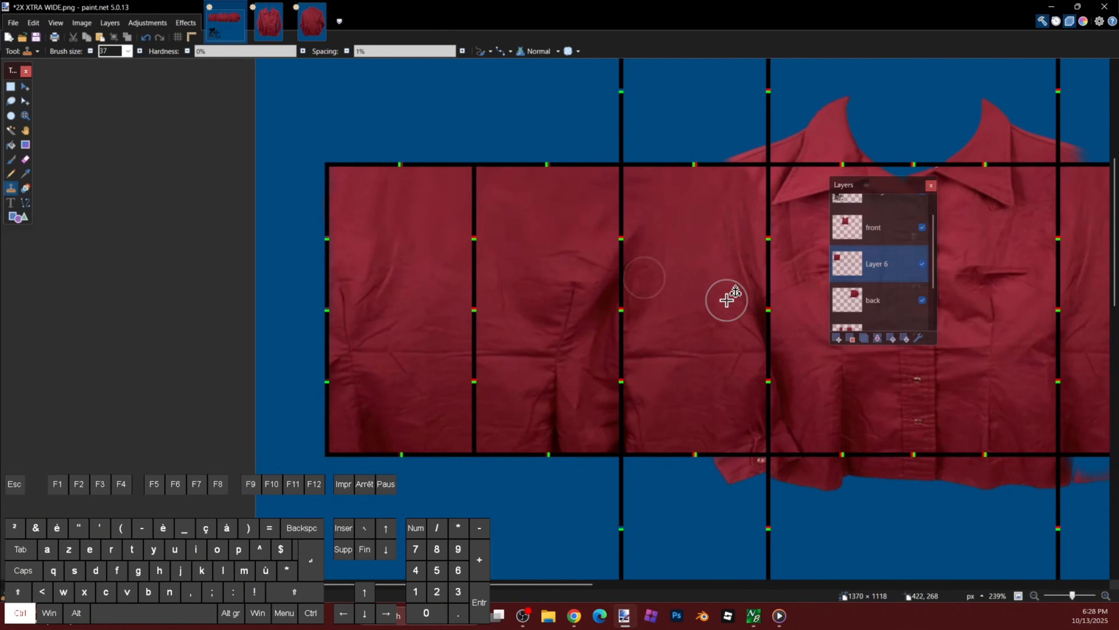
scroll(465, 285, "down", 2)
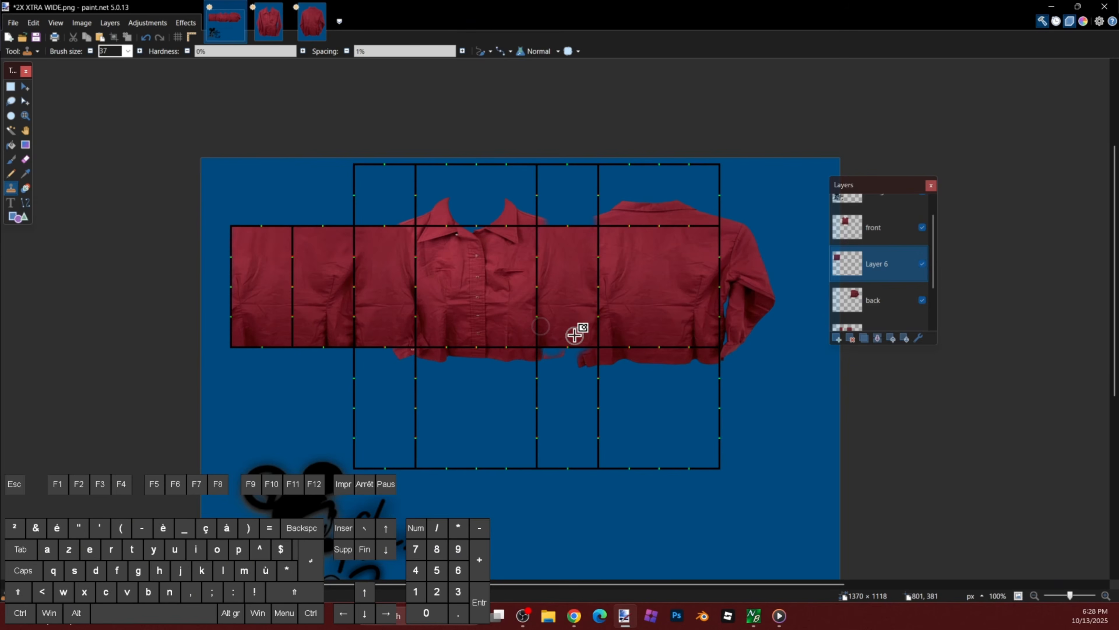
scroll(537, 317, "up", 1, "ctrl")
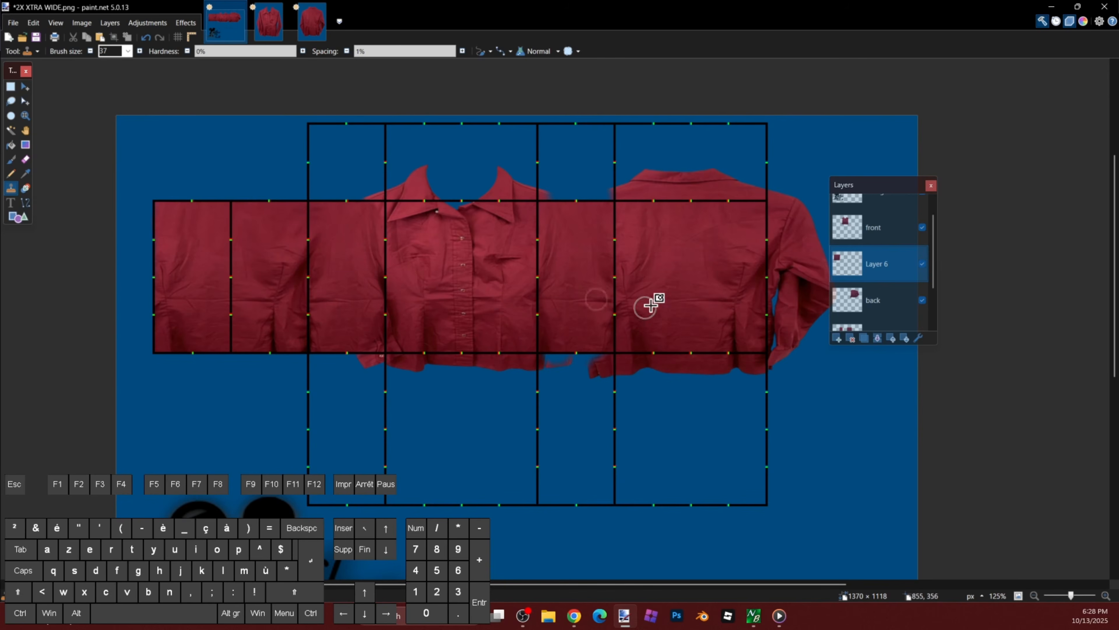
Step: Merge the front, Layer 6 and back layers down into the side layer and rename the merged layer as shirt
scroll(650, 325, "right", 1)
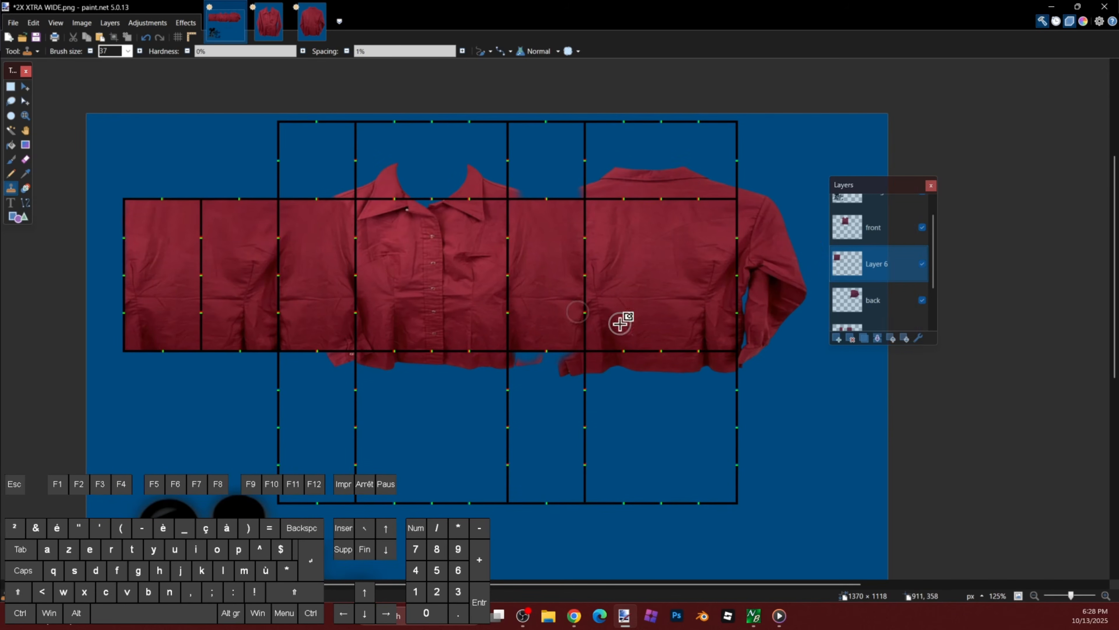
scroll(877, 256, "up", 1)
left_click(885, 262)
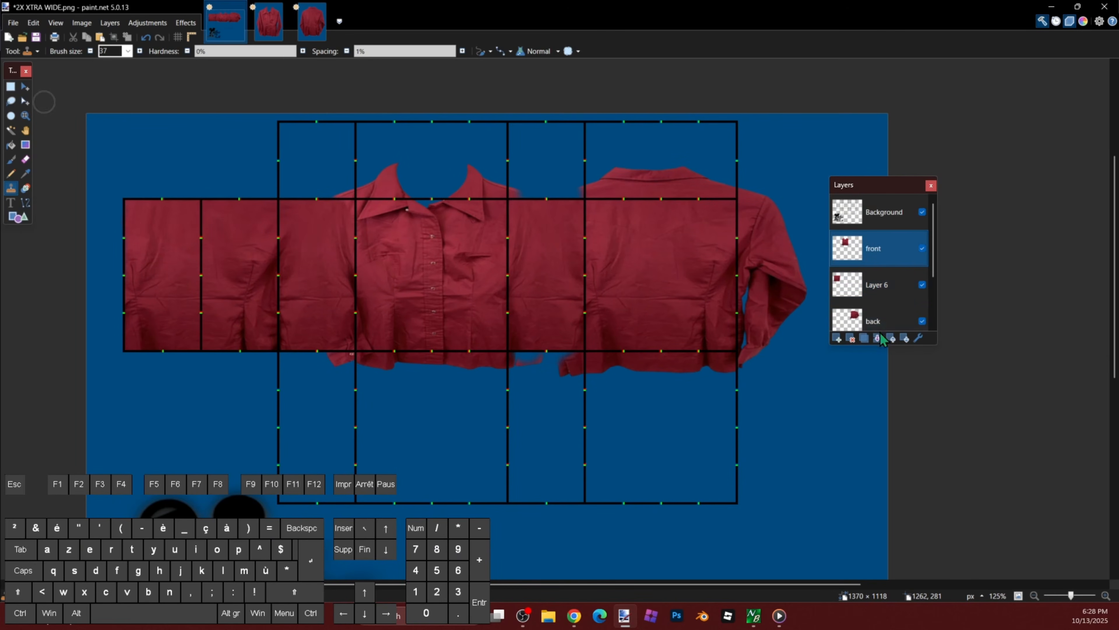
left_click(878, 338)
left_click(878, 339)
left_click(878, 338)
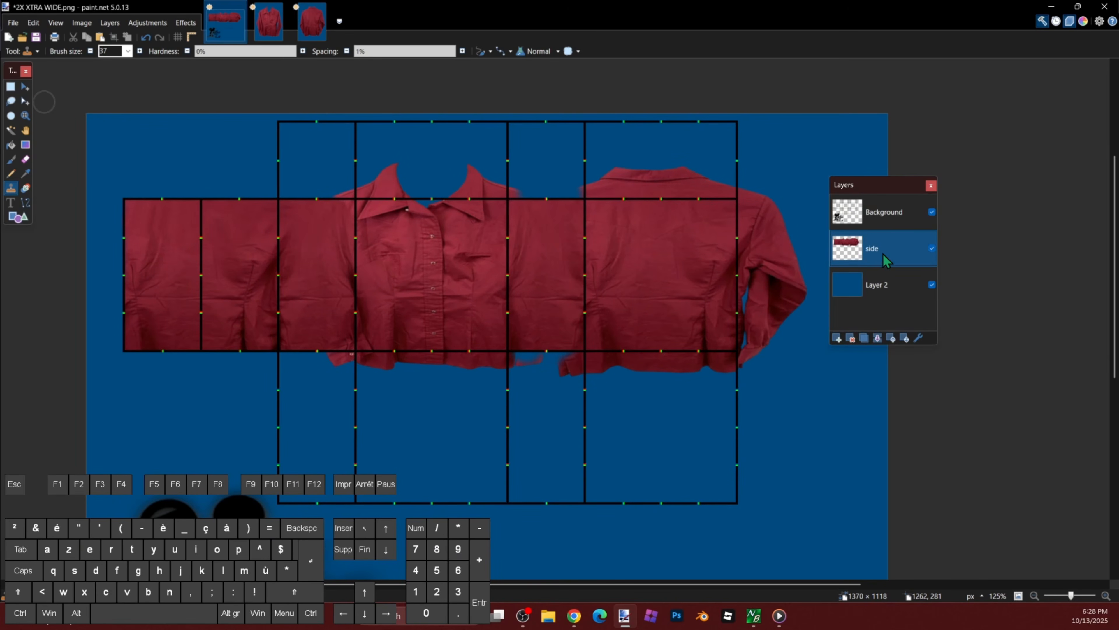
double_click(884, 257)
type("shirt")
key("Return")
Step: Cut away the shirt fabric hanging below the lower line of the torso panels
key("s")
scroll(277, 353, "up", 3, "ctrl")
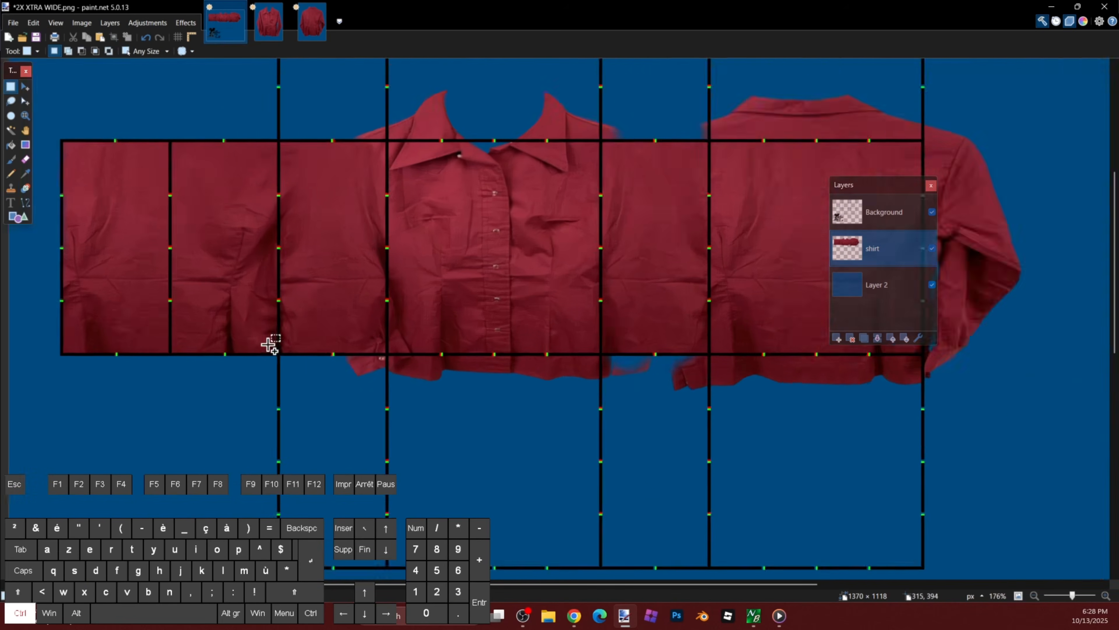
scroll(287, 361, "up", 4, "ctrl")
left_click_drag(265, 342, 1105, 436)
scroll(495, 383, "down", 6, "ctrl")
scroll(608, 385, "down", 1, "ctrl")
scroll(608, 384, "down", 1, "ctrl")
scroll(587, 407, "up", 1, "ctrl")
scroll(234, 388, "up", 2, "ctrl")
scroll(233, 388, "up", 5, "ctrl")
left_click_drag(152, 354, 943, 393)
scroll(470, 417, "down", 6, "ctrl")
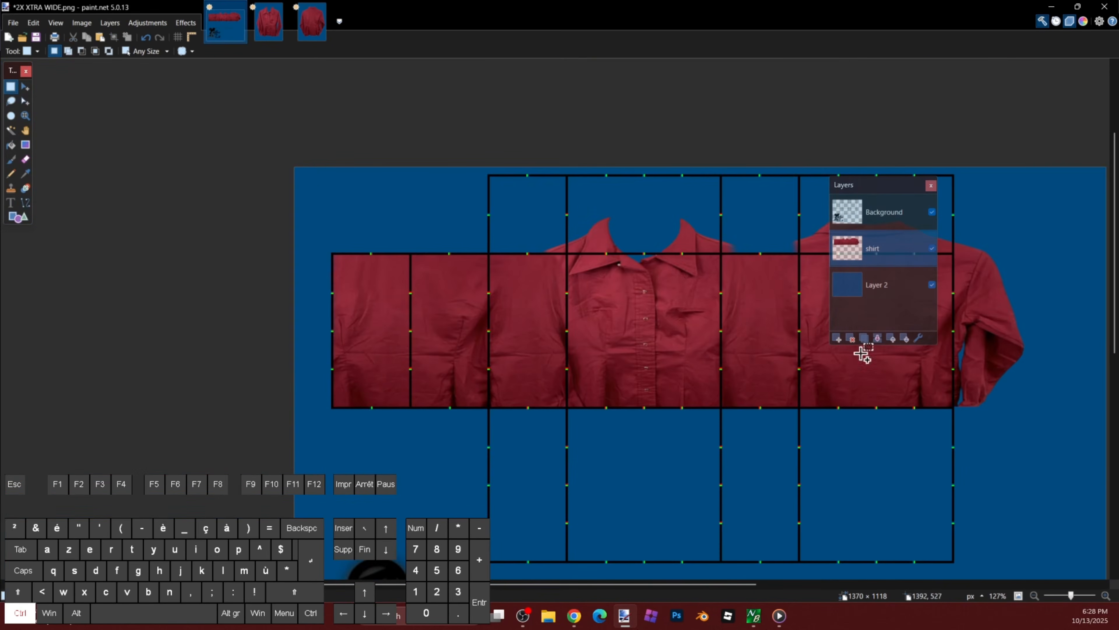
Step: Cut away the back collar and shoulder fabric above the back panel's upper line
scroll(425, 257, "up", 3, "ctrl")
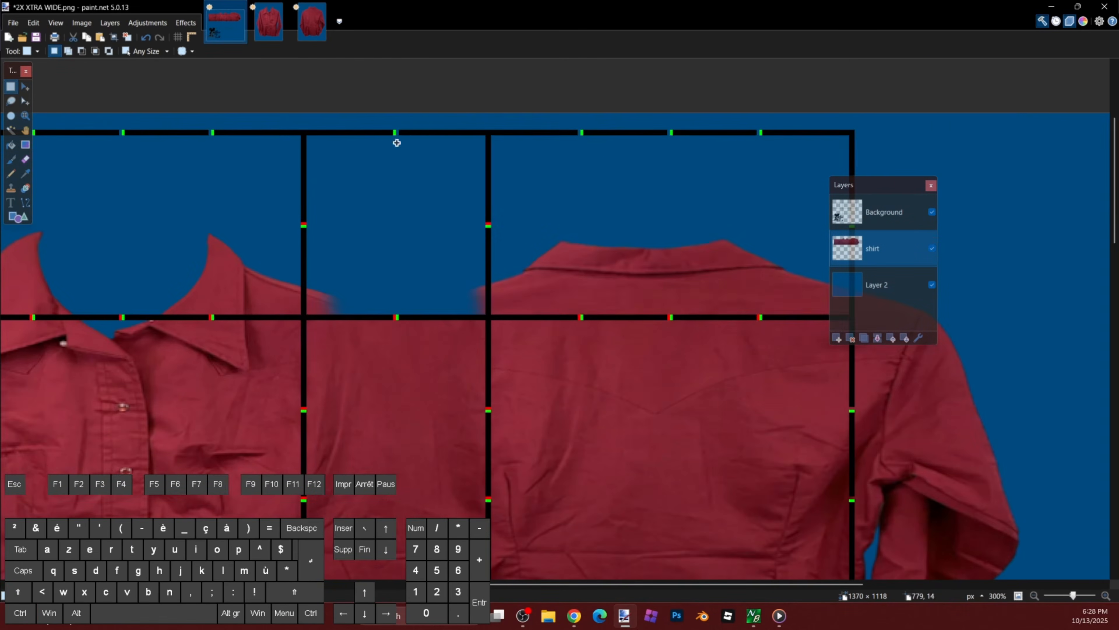
left_click_drag(387, 134, 908, 314)
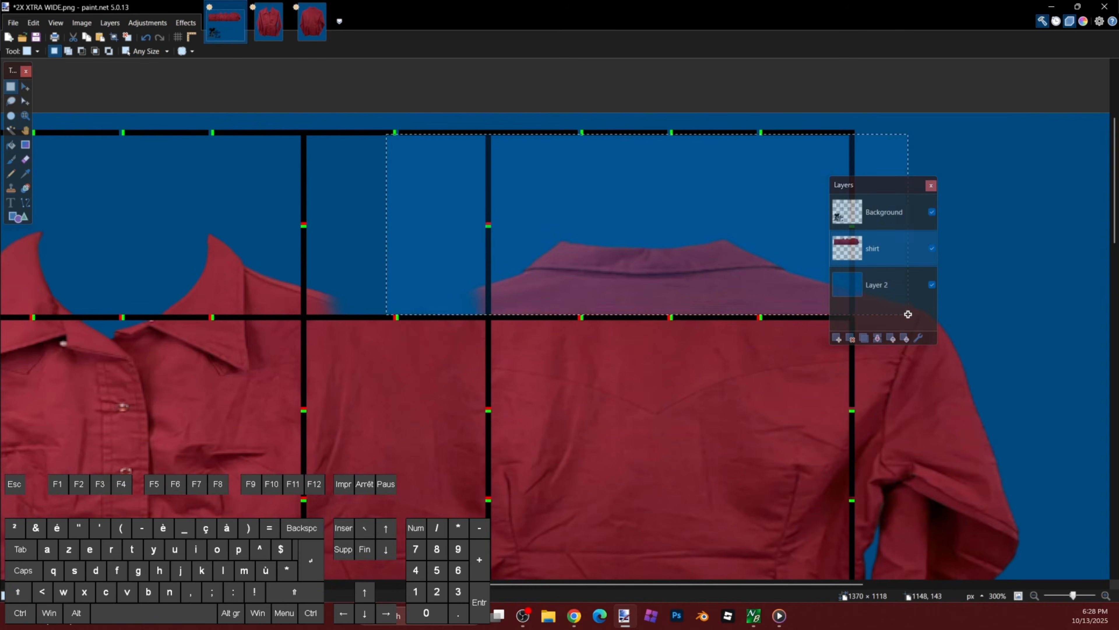
key("ctrl+x")
Step: Cut away the sleeve fabric that extends beyond the back panel's outer edge
scroll(573, 244, "up", 2, "ctrl")
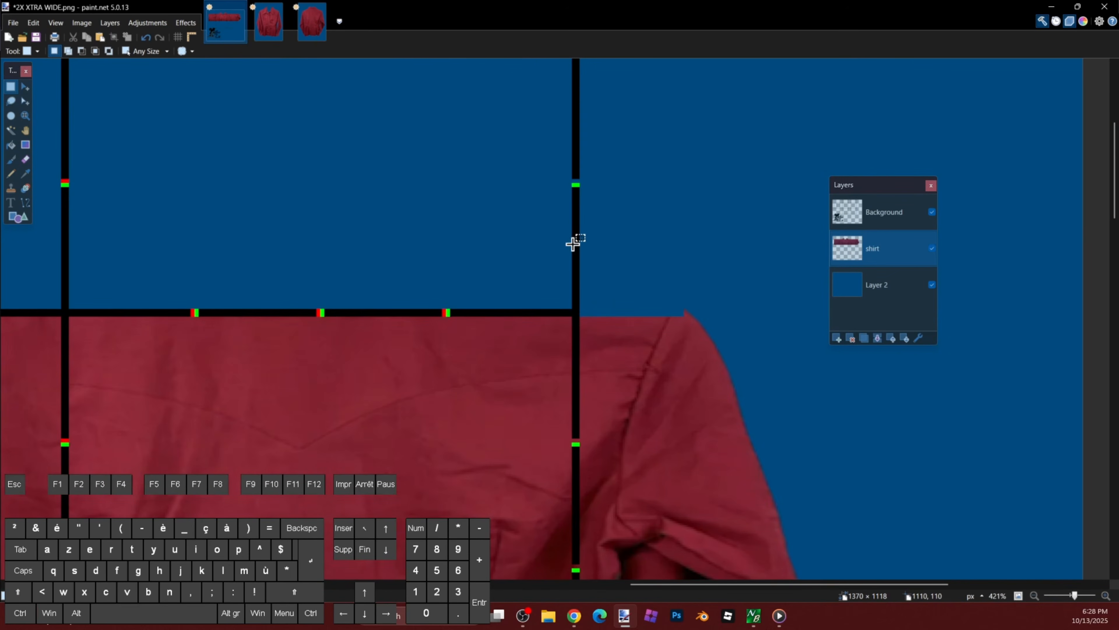
left_click_drag(574, 244, 632, 313)
left_click_drag(570, 260, 642, 332)
scroll(641, 329, "down", 1, "ctrl")
scroll(653, 345, "down", 2, "ctrl")
scroll(487, 260, "down", 5)
scroll(437, 243, "down", 2, "ctrl")
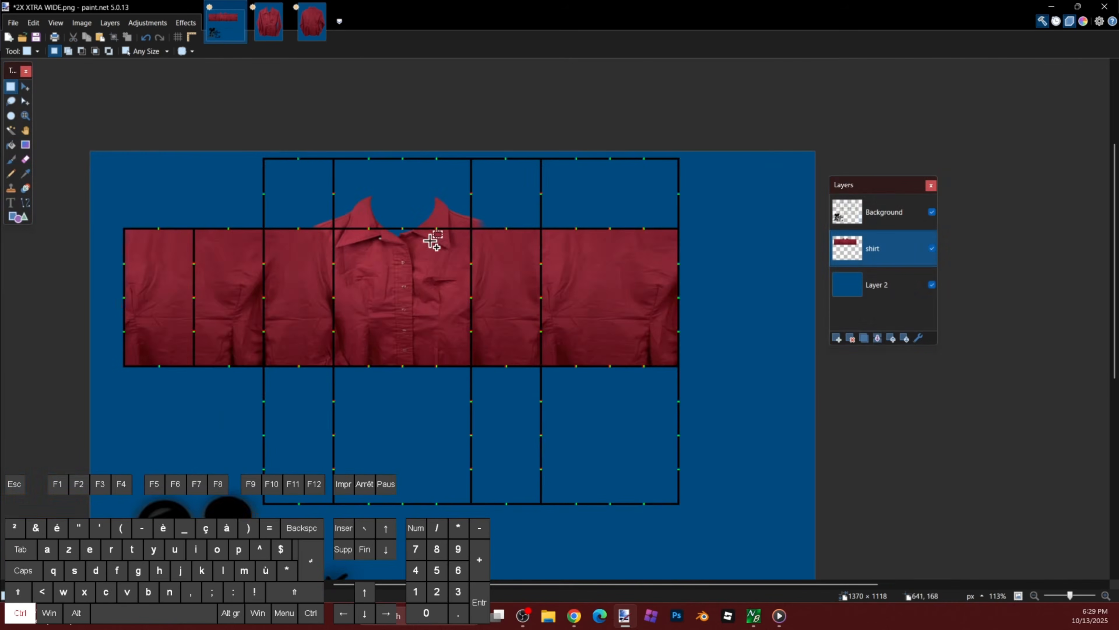
Step: Erase the shoulder fabric outside the front collar above the torso panels, using an eraser size of 12
scroll(401, 216, "up", 2, "ctrl")
scroll(401, 216, "up", 2, "ctrl")
key("e")
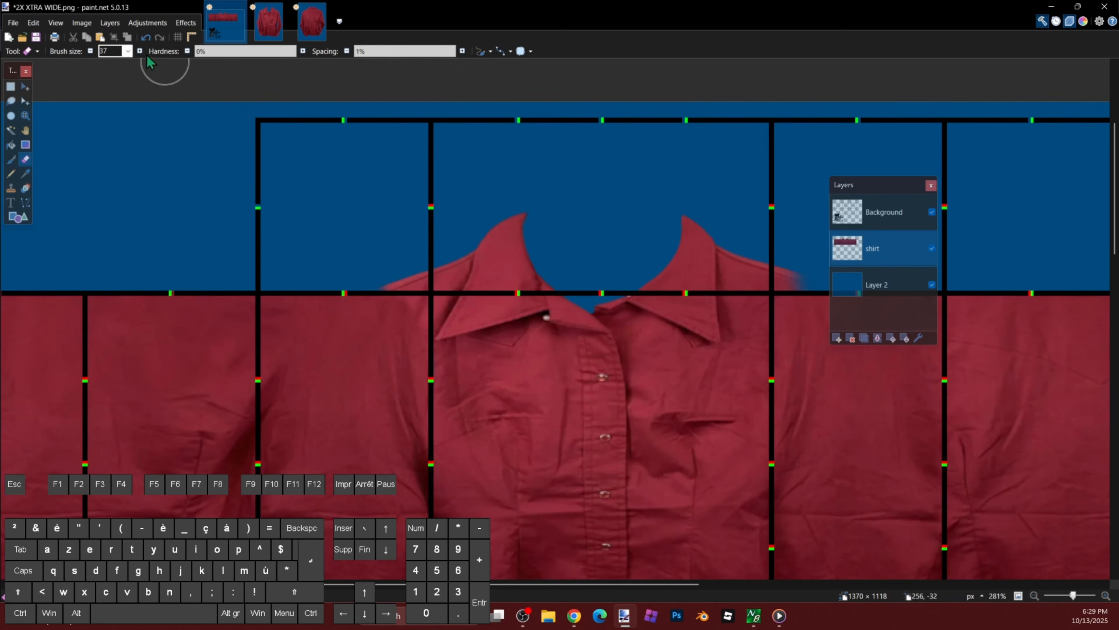
left_click(89, 51)
scroll(393, 269, "up", 5, "ctrl")
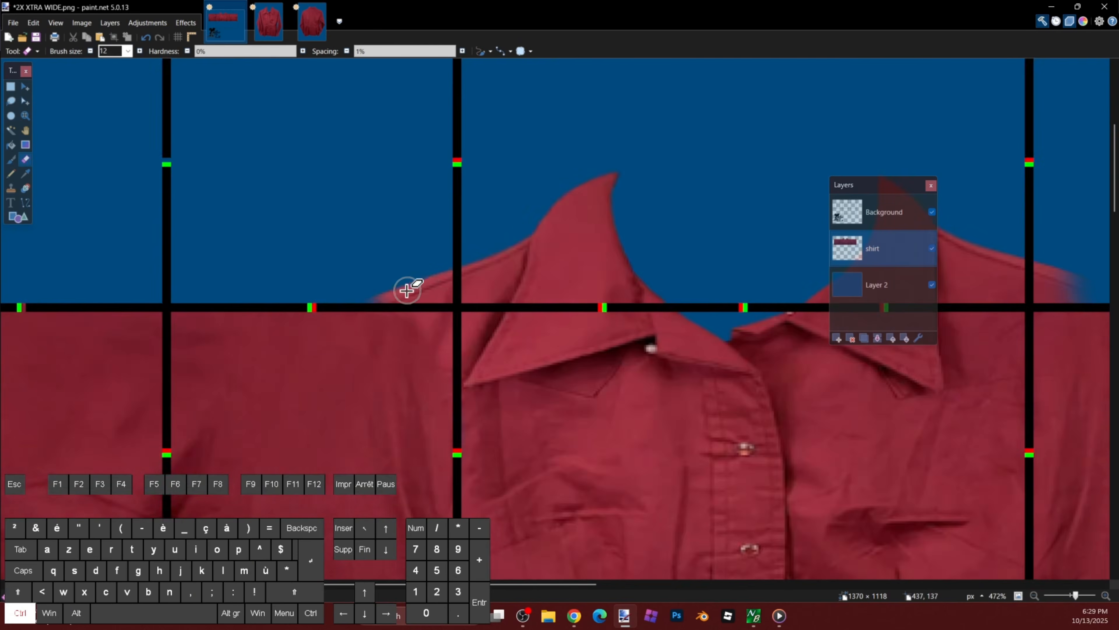
mouse_move(370, 291)
left_mouse_down()
mouse_move(430, 281)
mouse_move(562, 217)
mouse_move(542, 277)
mouse_move(457, 285)
left_mouse_up()
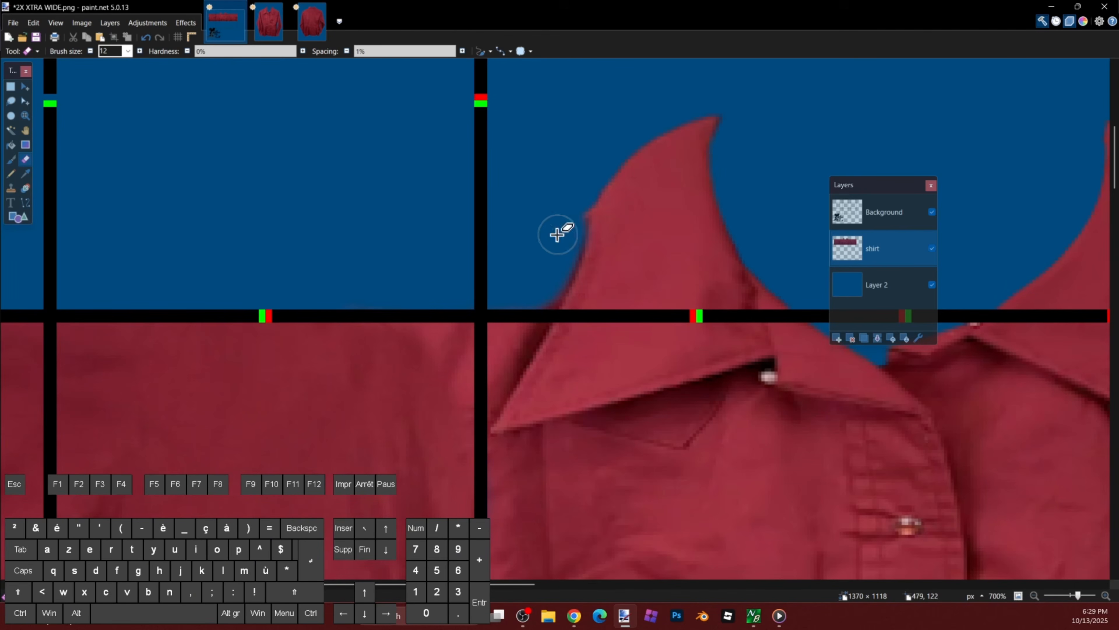
scroll(558, 234, "down", 3)
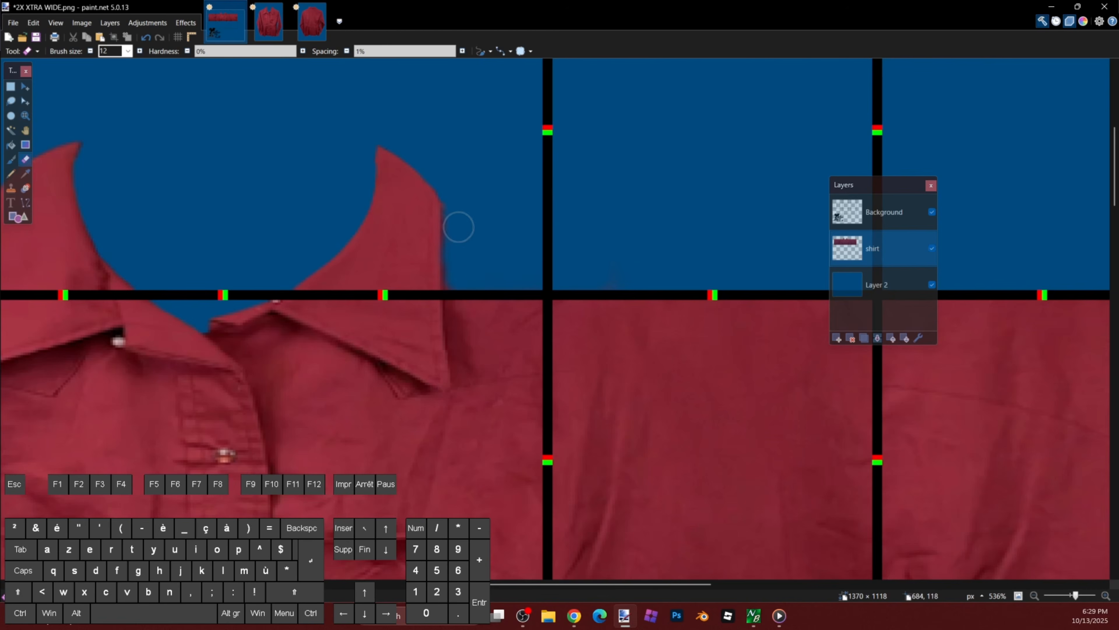
scroll(612, 262, "down", 8)
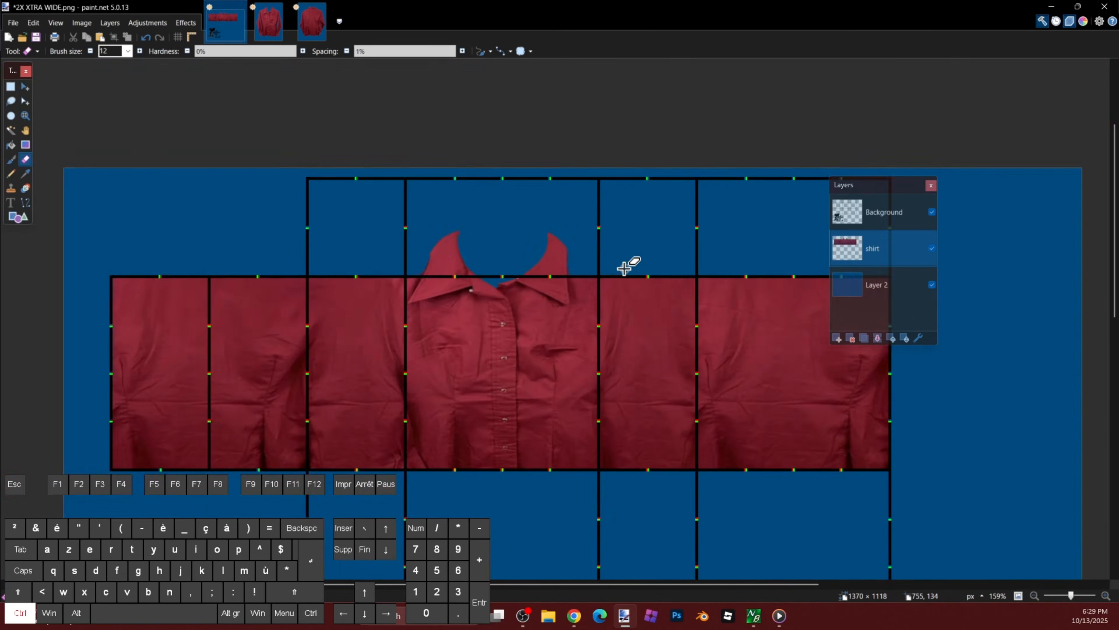
Step: Hide the Background template layer to examine the blended shirt without grid lines, and show it again
scroll(623, 268, "down", 1)
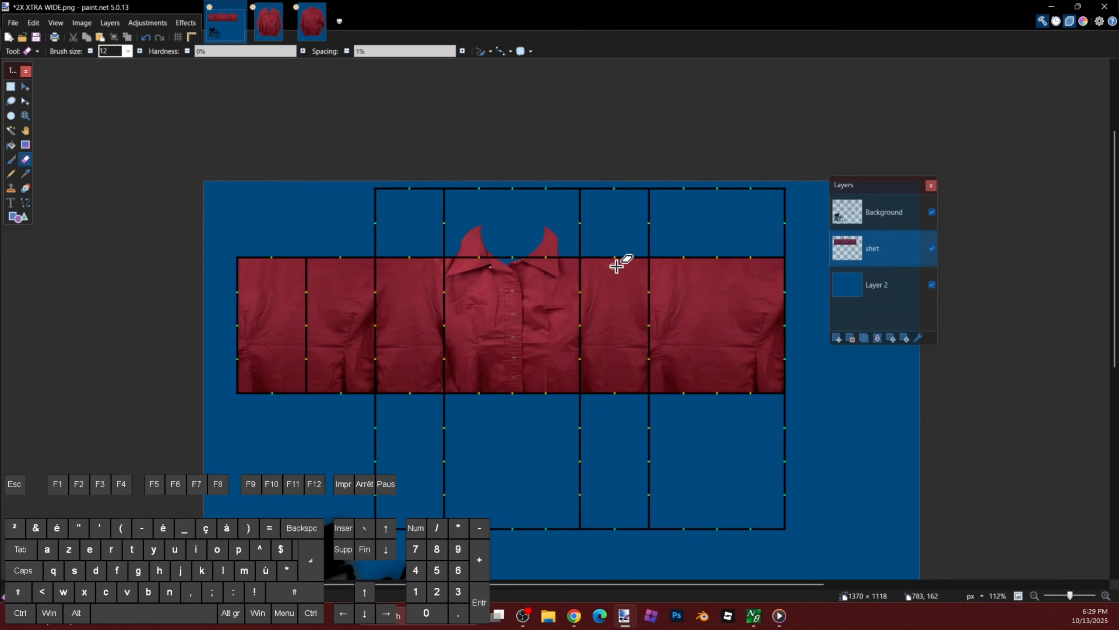
left_click(932, 211)
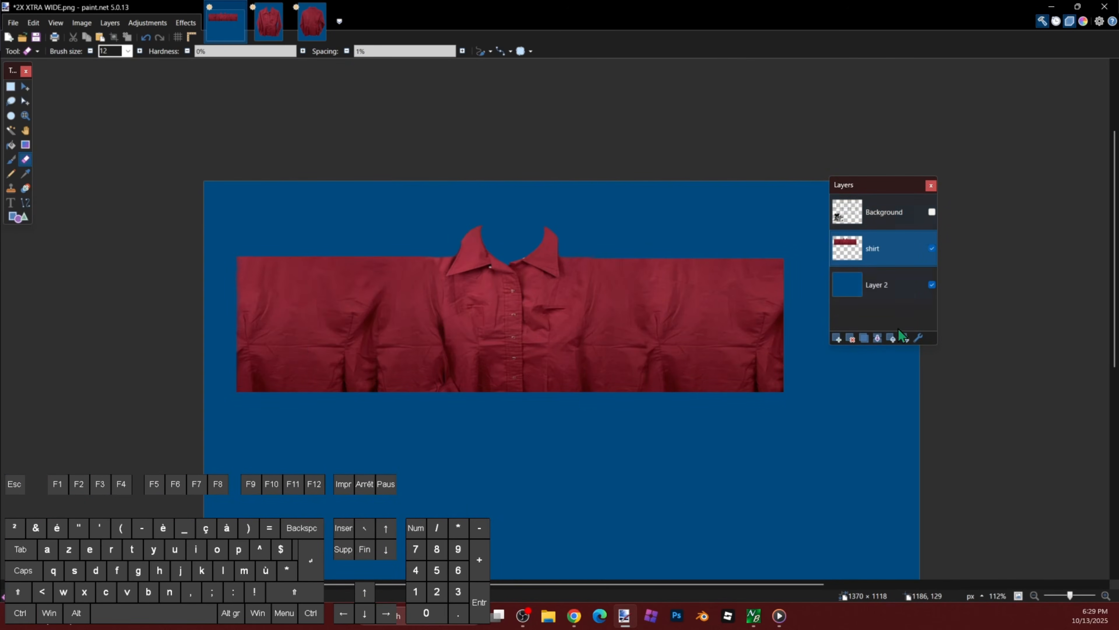
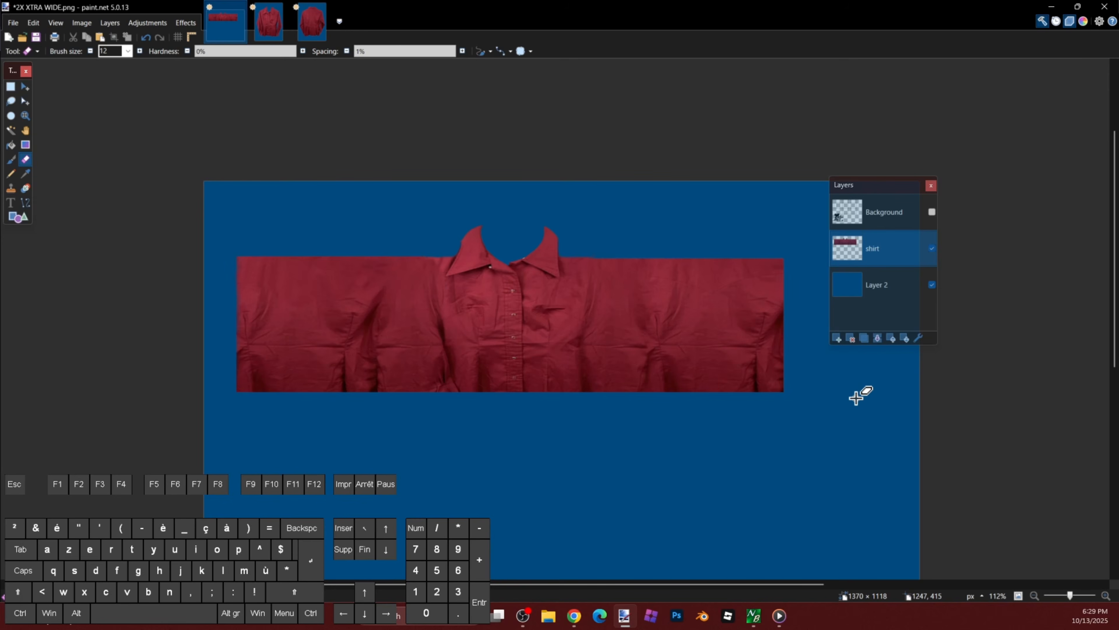
scroll(586, 301, "up", 2)
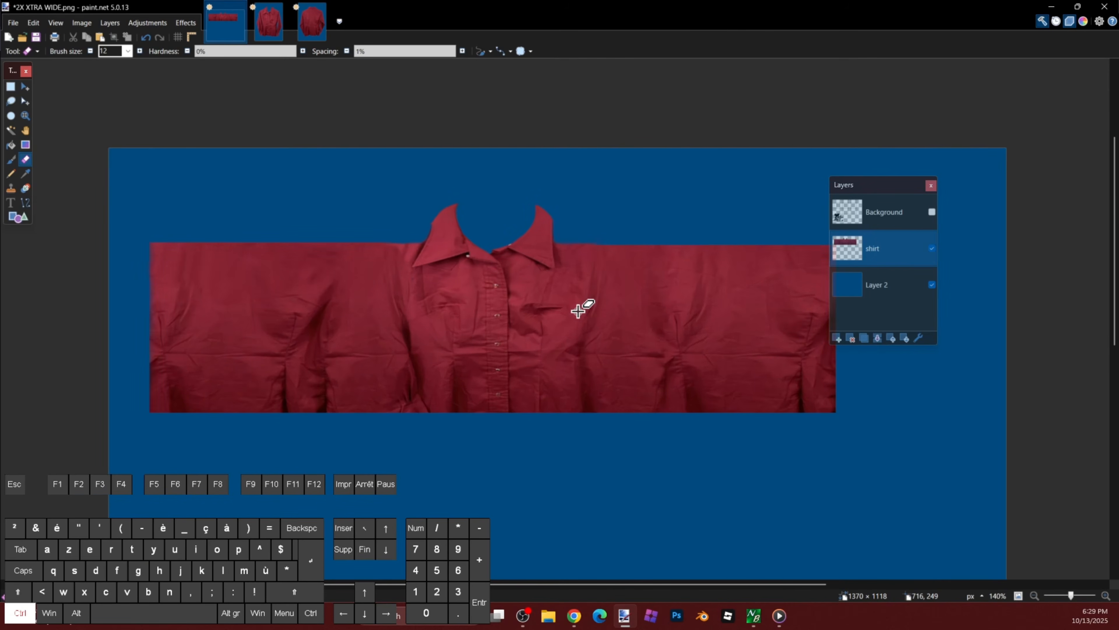
scroll(592, 312, "down", 1)
scroll(604, 314, "down", 1)
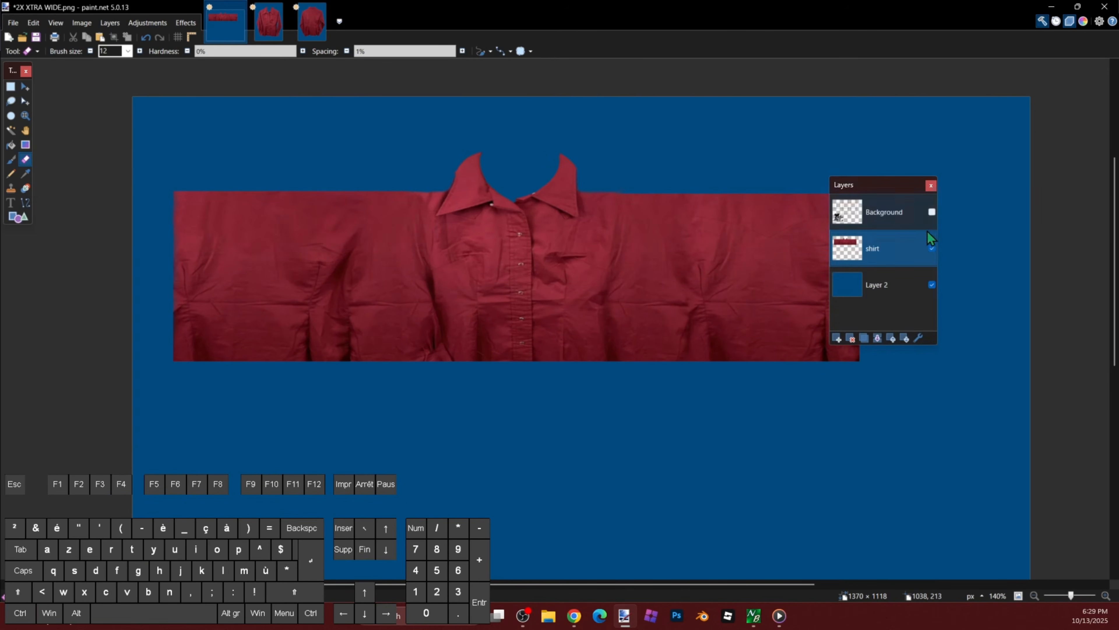
left_click(932, 212)
scroll(612, 267, "up", 1)
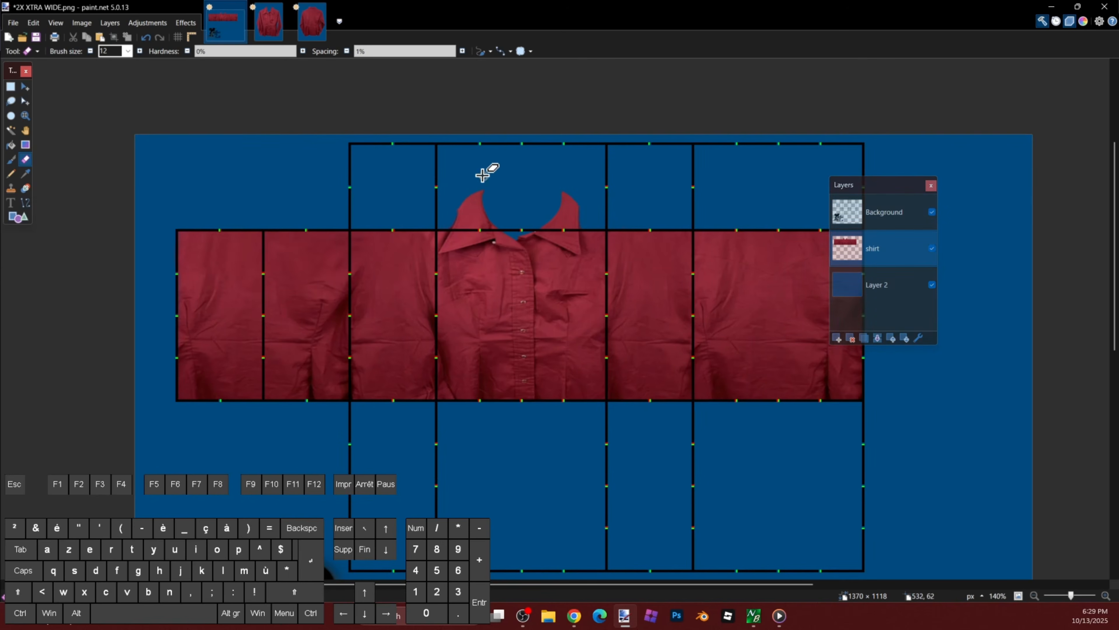
Step: Copy the selected middle section of the shirt in the back photo
left_click(312, 21)
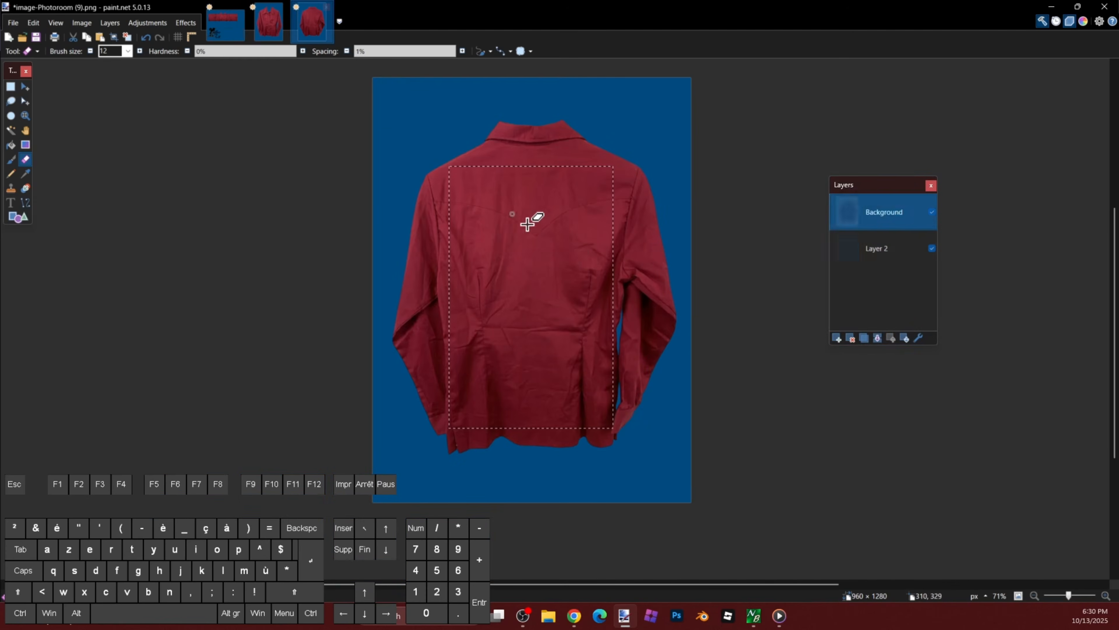
scroll(572, 264, "up", 1)
scroll(572, 265, "down", 2)
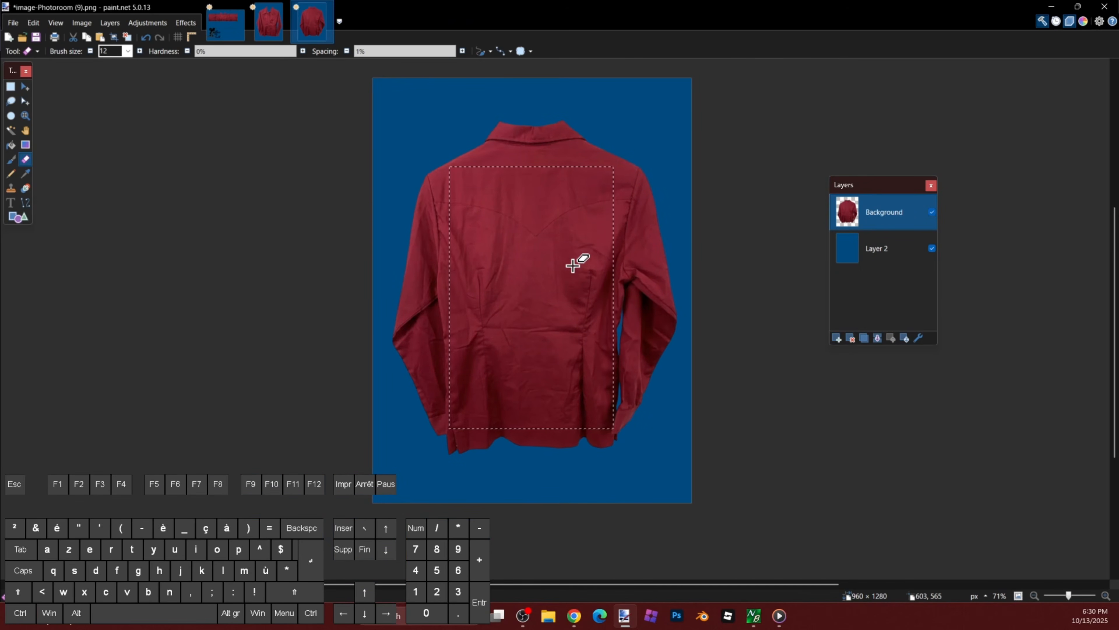
key("s")
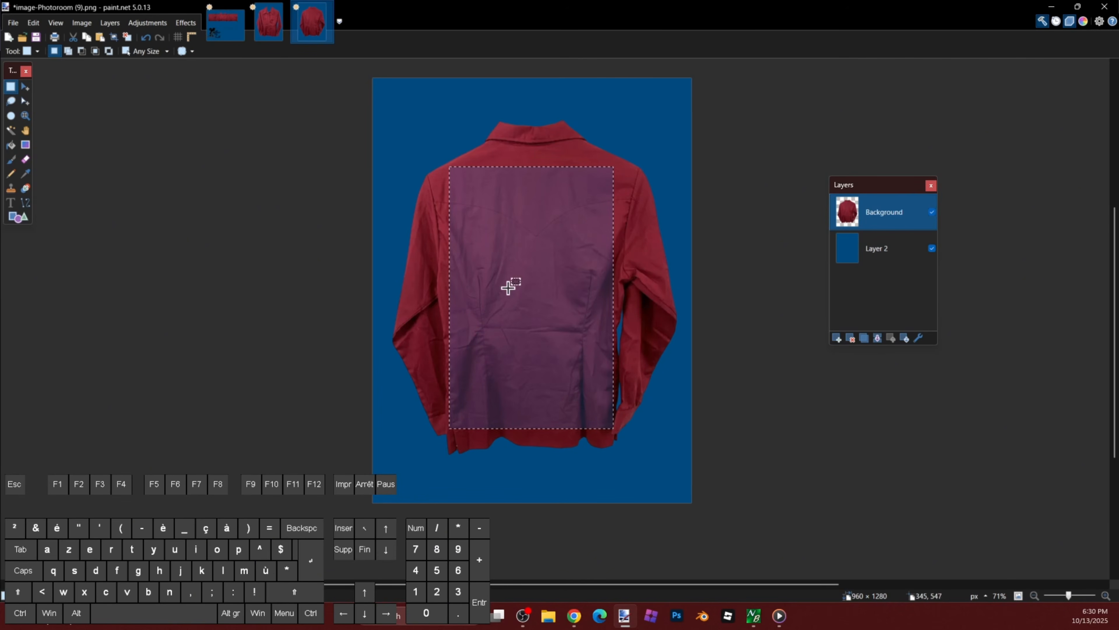
Step: Paste the copied back fabric into the 2X XTRA WIDE template on a new layer beneath shirt and name it shoulders
left_click(225, 22)
scroll(670, 250, "down", 2)
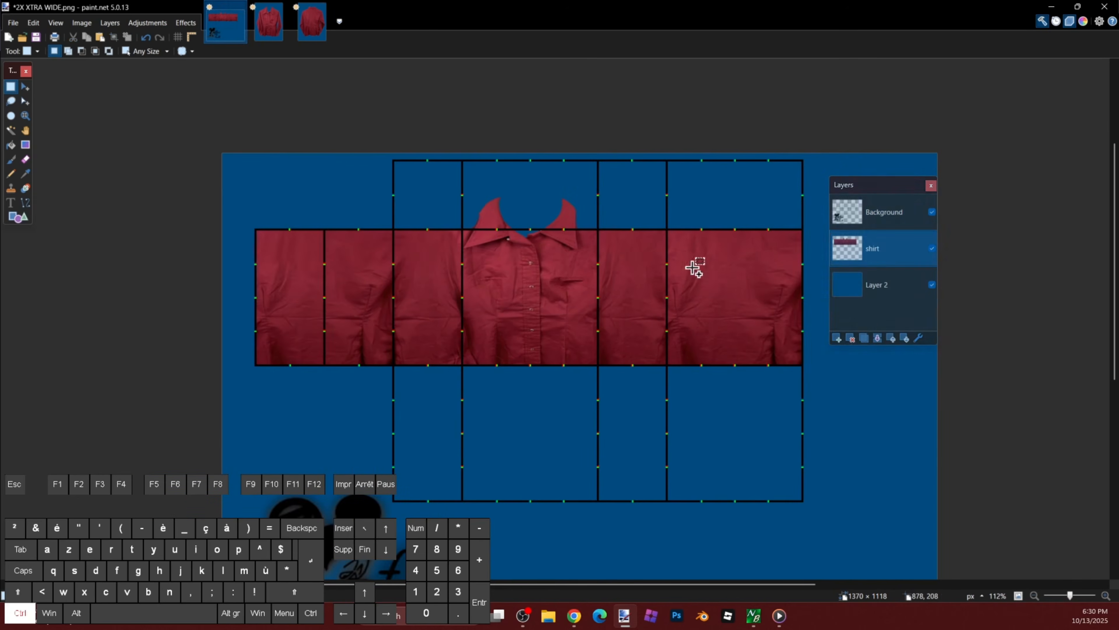
left_click(852, 301)
left_click(838, 338)
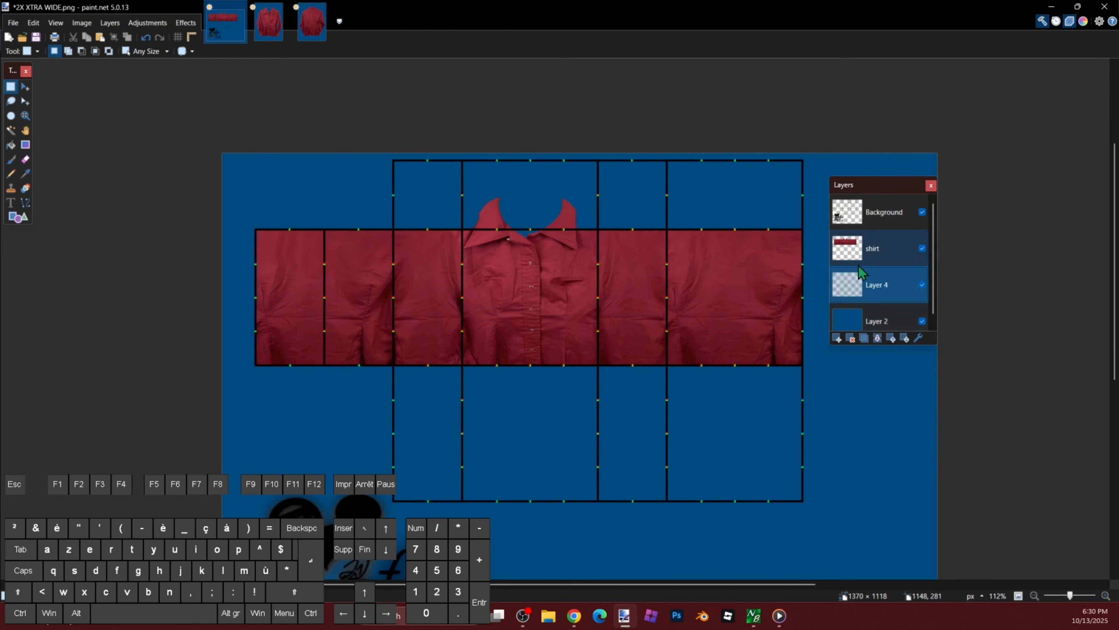
key("ctrl+v")
double_click(846, 294)
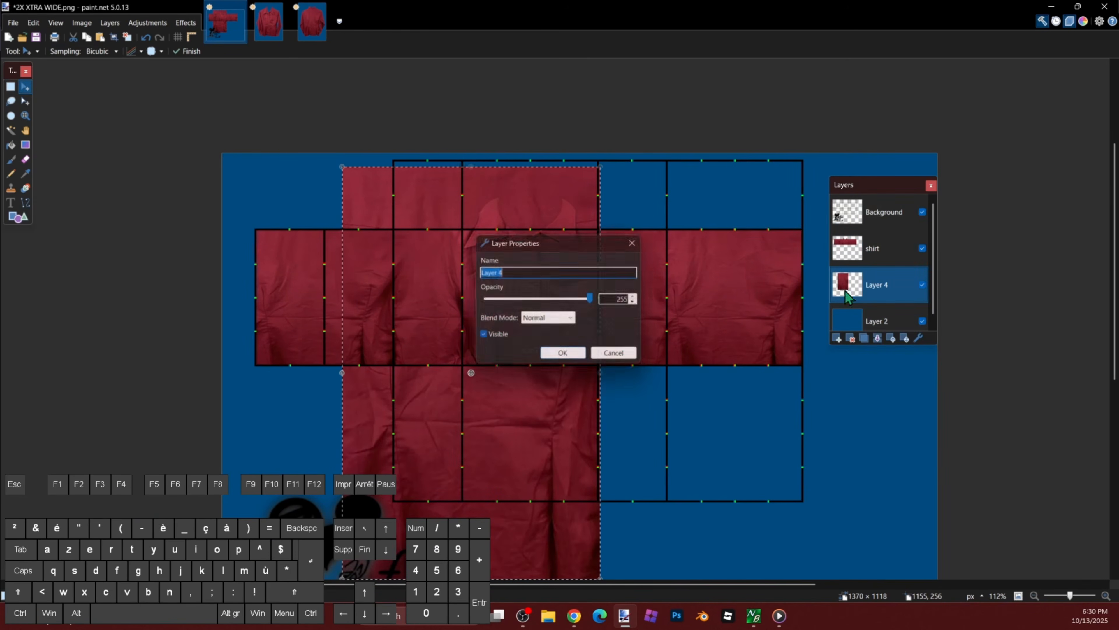
type("shoulders")
key("Return")
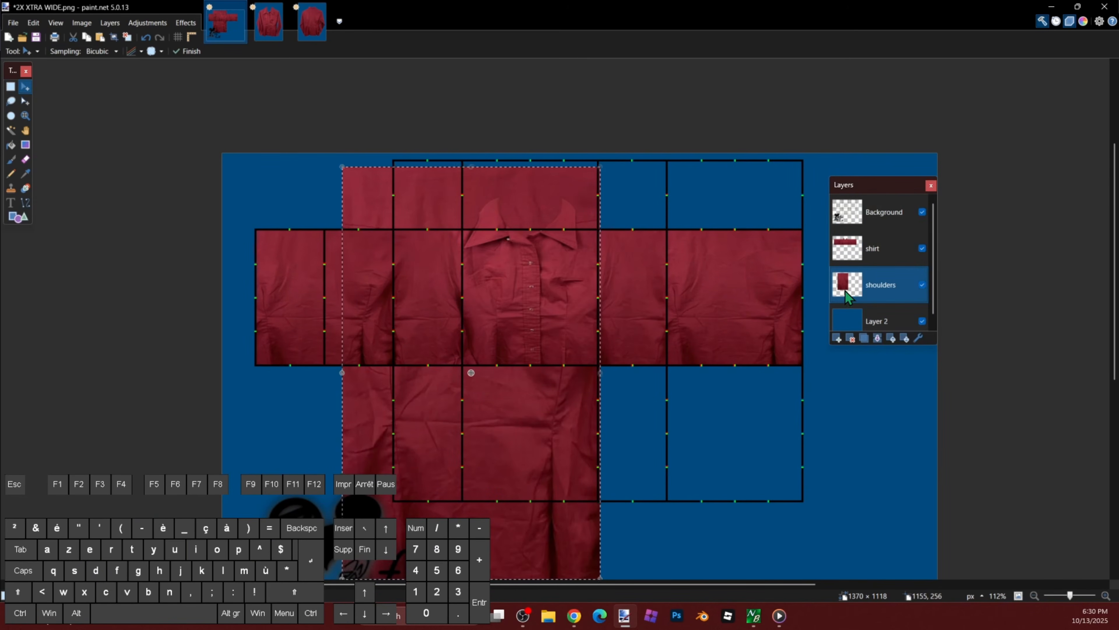
Step: Move the shoulders fabric to cover the upper panels behind the front collar, reaching just past their upper line
scroll(483, 248, "down", 1)
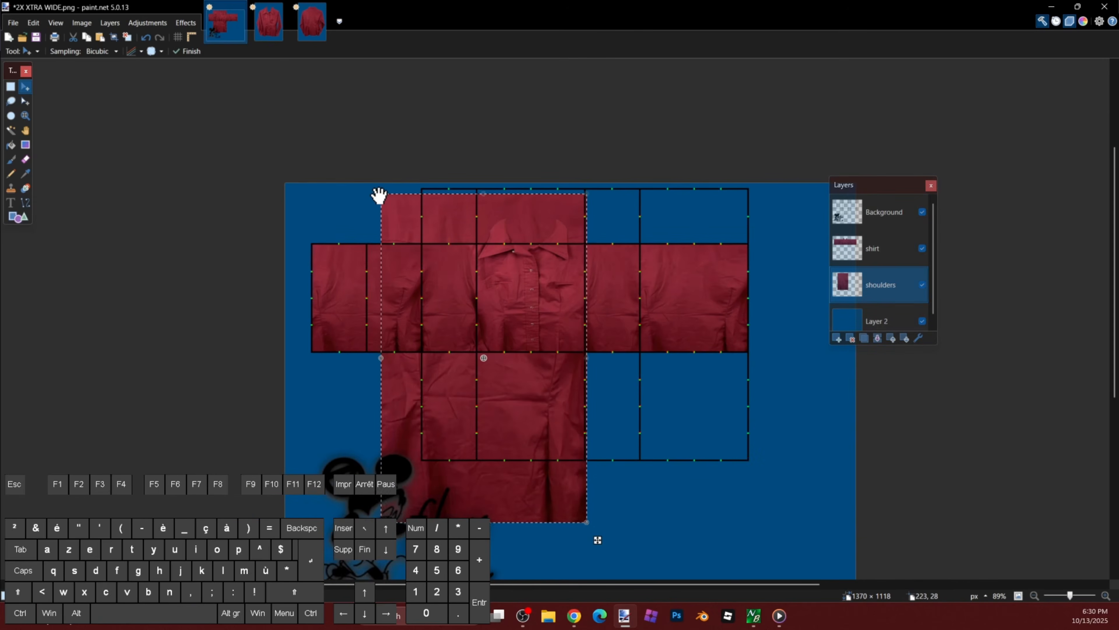
left_click_drag(514, 286, 501, 279)
scroll(501, 279, "up", 2)
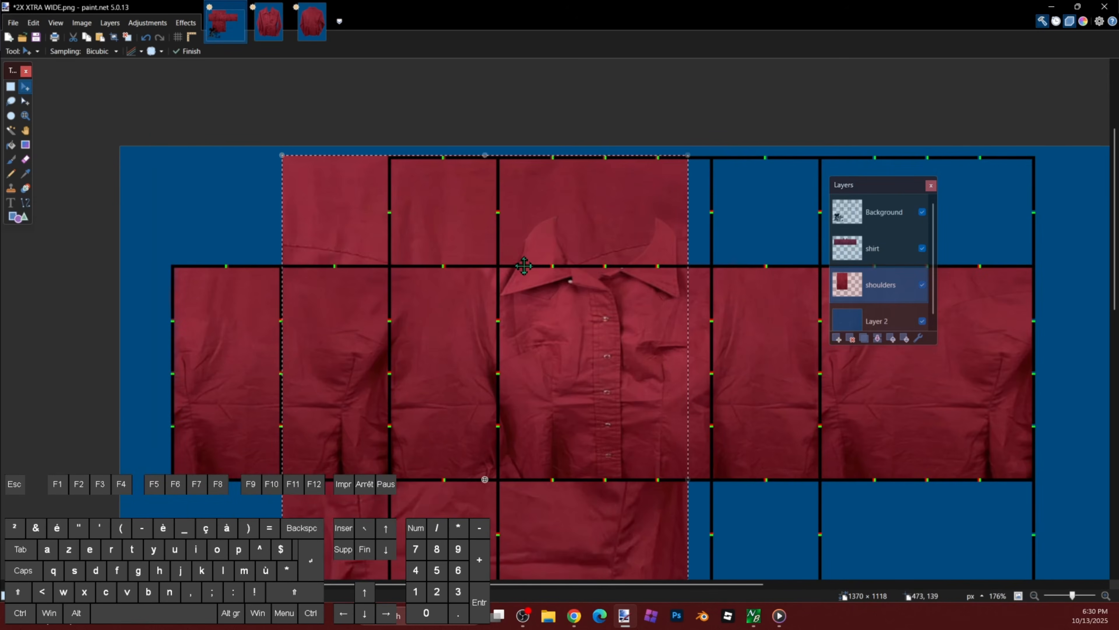
scroll(535, 277, "down", 1)
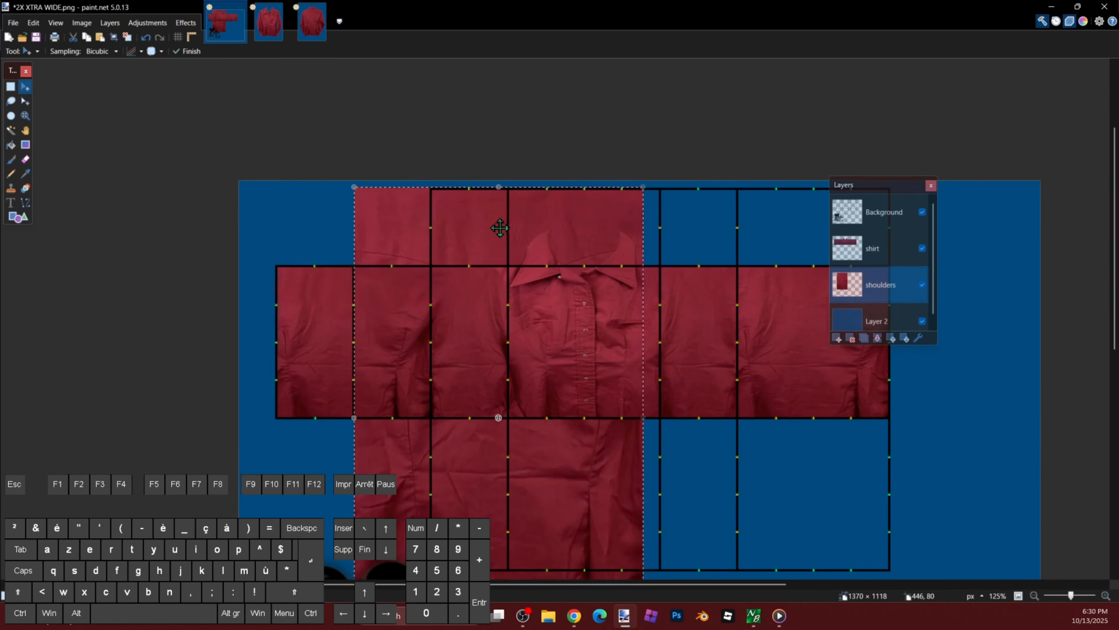
Step: Cut away the shoulders fabric that extends outside the outer edge of the panels beside the front
key("s")
scroll(303, 169, "up", 2)
left_click_drag(303, 170, 445, 360)
scroll(445, 359, "up", 2)
left_click_drag(500, 595, 485, 502)
key("ctrl+x")
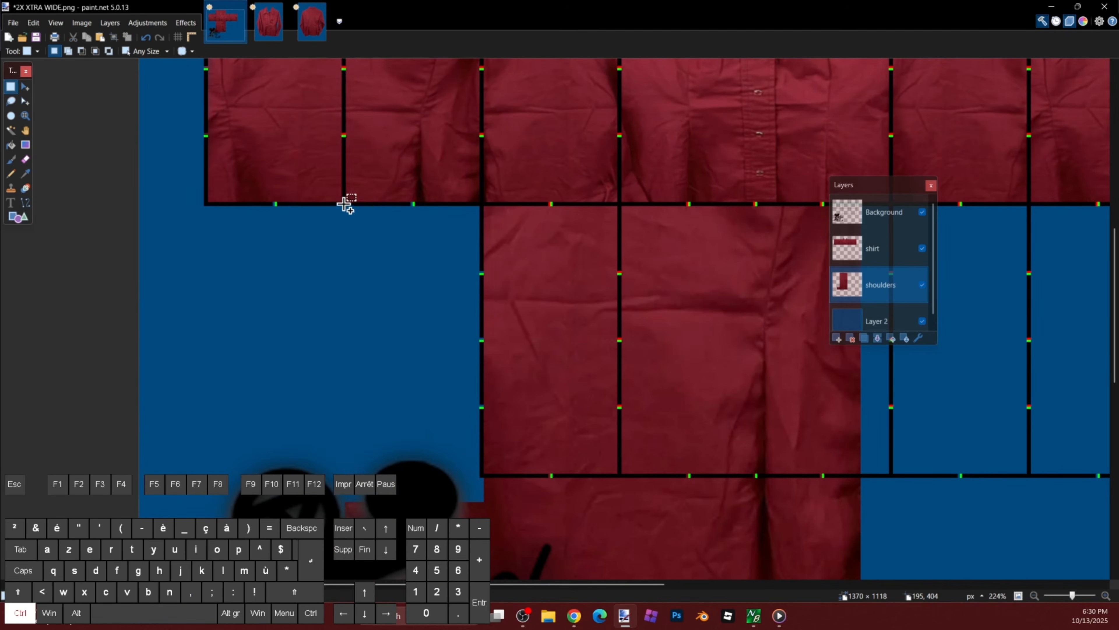
Step: Cut away the shoulders fabric below the torso panels and the thin strip above the upper panels' top line
left_click_drag(343, 201, 779, 324)
scroll(779, 325, "down", 5)
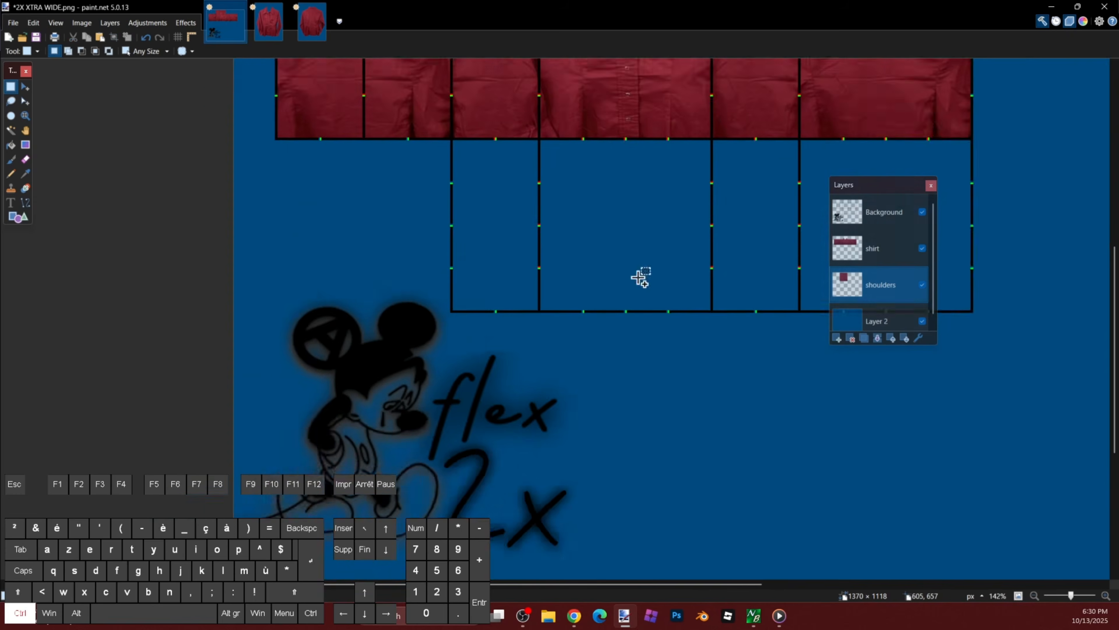
scroll(606, 154, "up", 5)
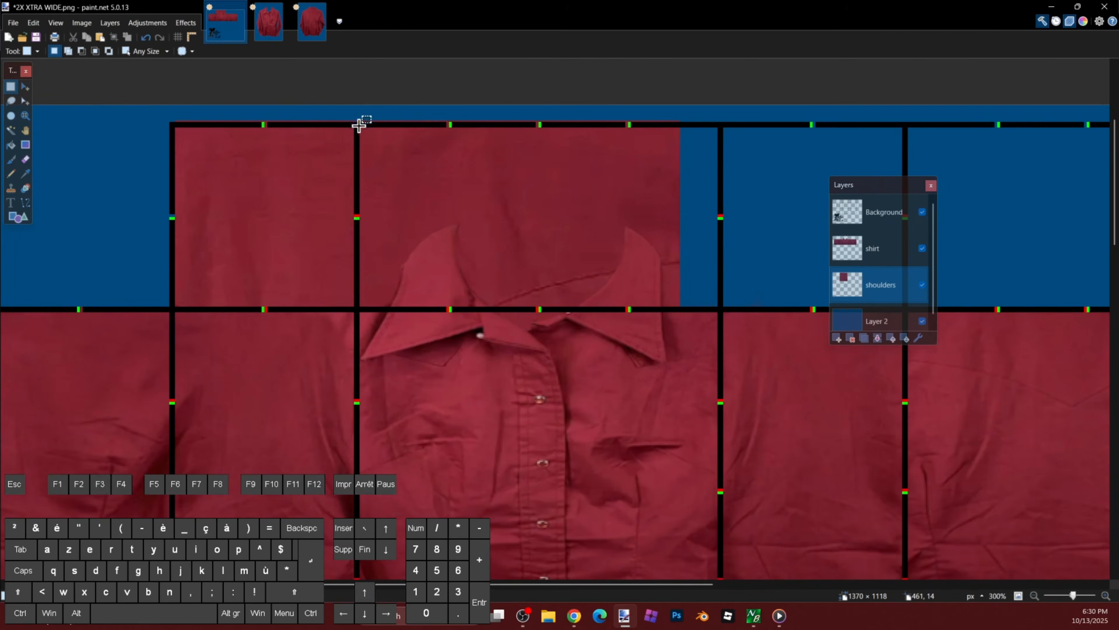
left_click_drag(242, 106, 753, 125)
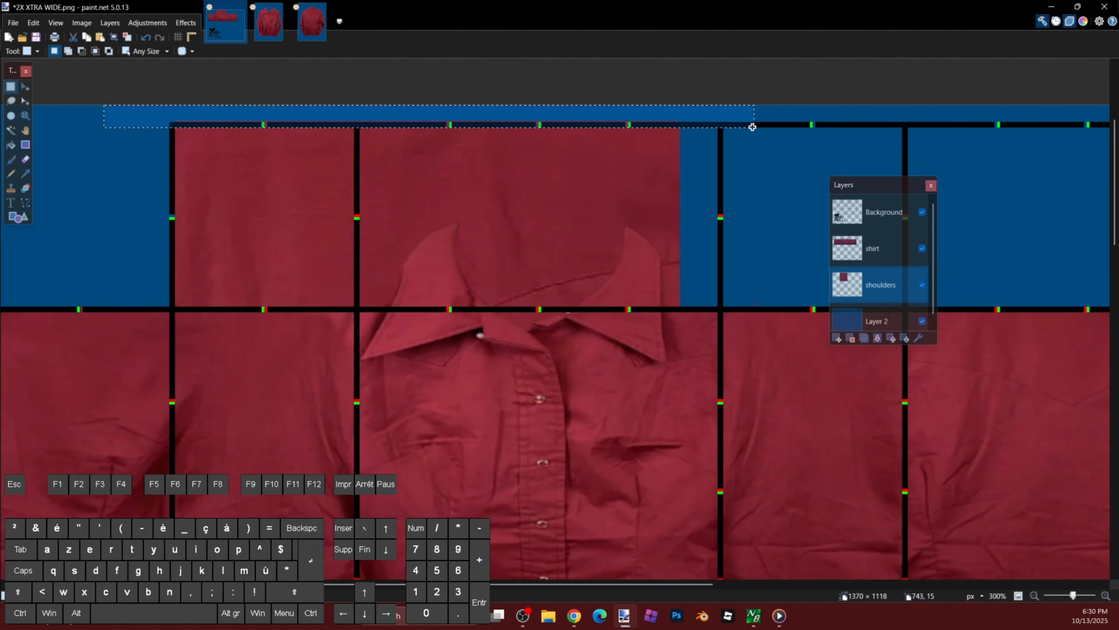
scroll(753, 125, "down", 2)
scroll(530, 193, "up", 2)
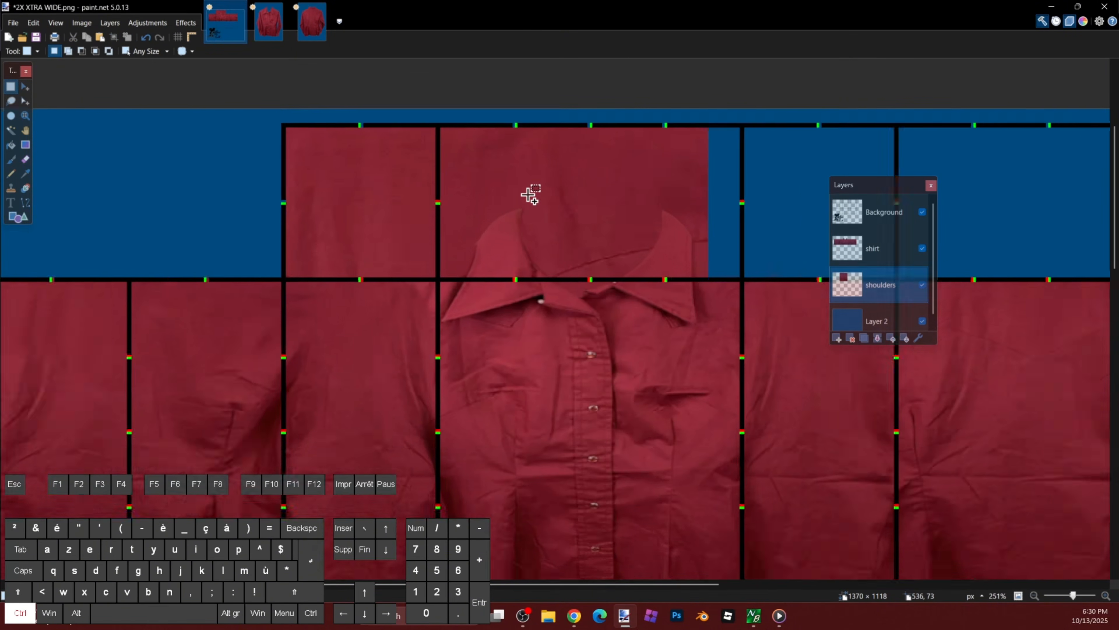
scroll(444, 133, "up", 4)
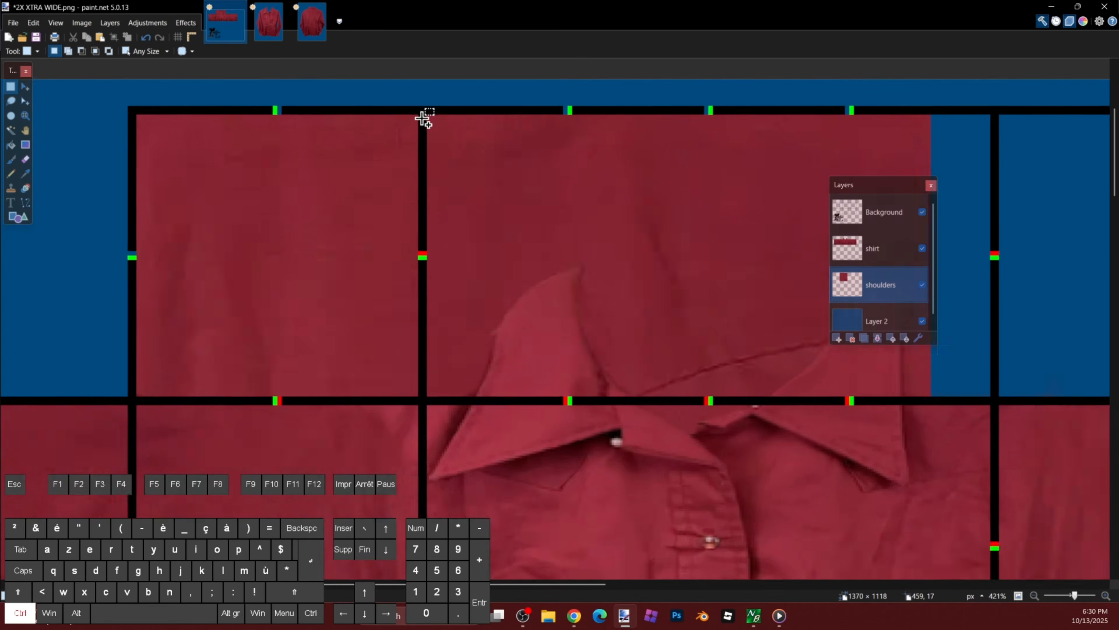
left_click_drag(419, 107, 892, 348)
scroll(482, 163, "down", 2)
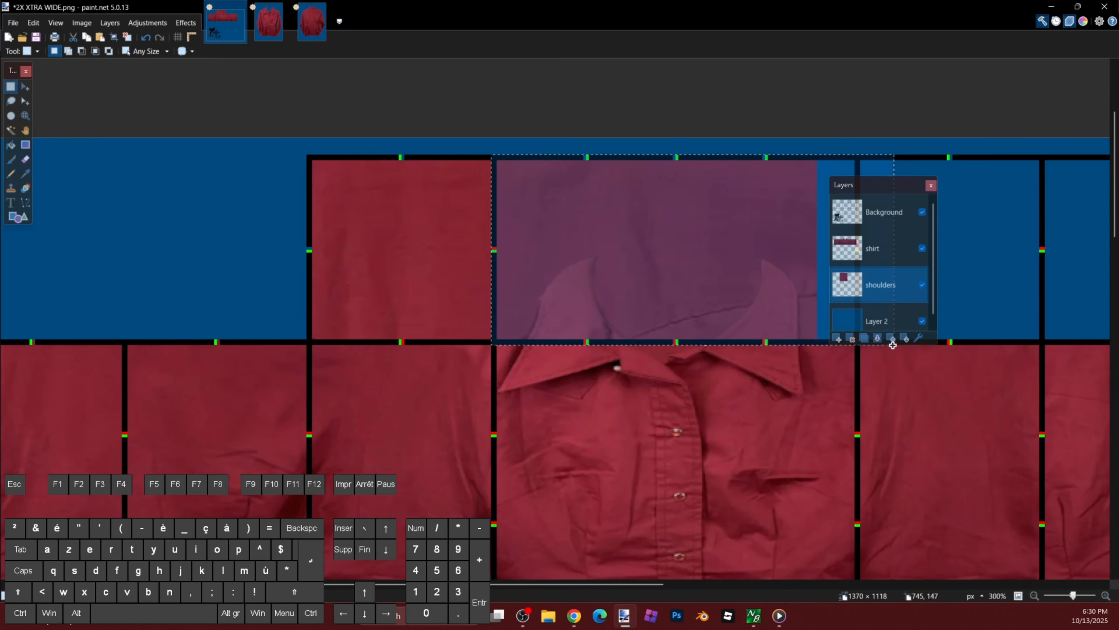
scroll(579, 229, "down", 1)
key("m")
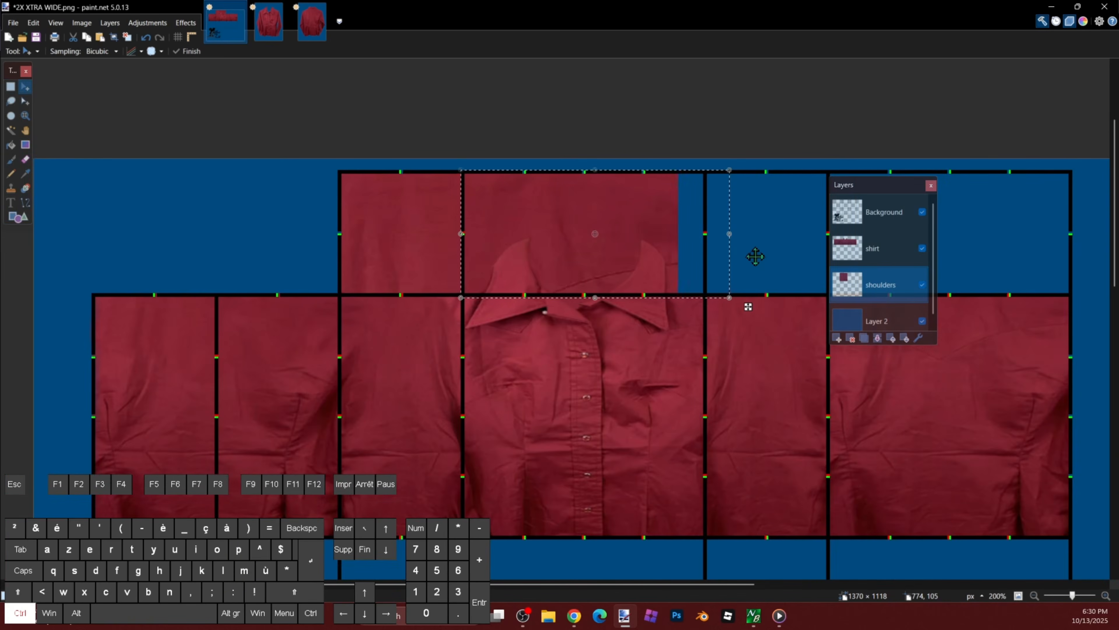
key("ctrl+z")
scroll(703, 242, "up", 1)
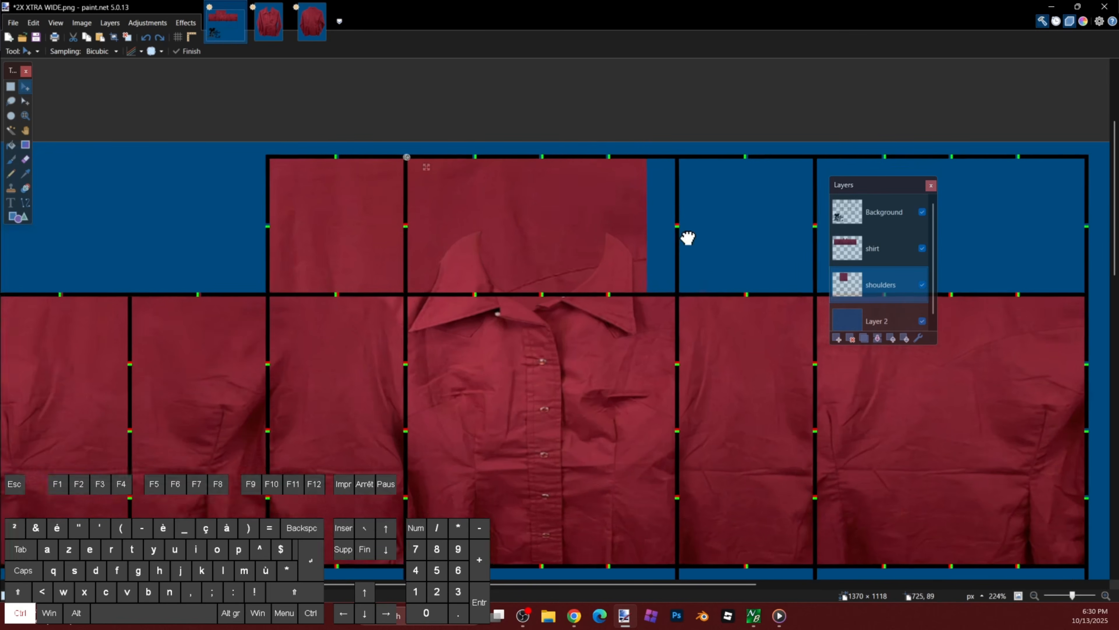
scroll(687, 237, "down", 1)
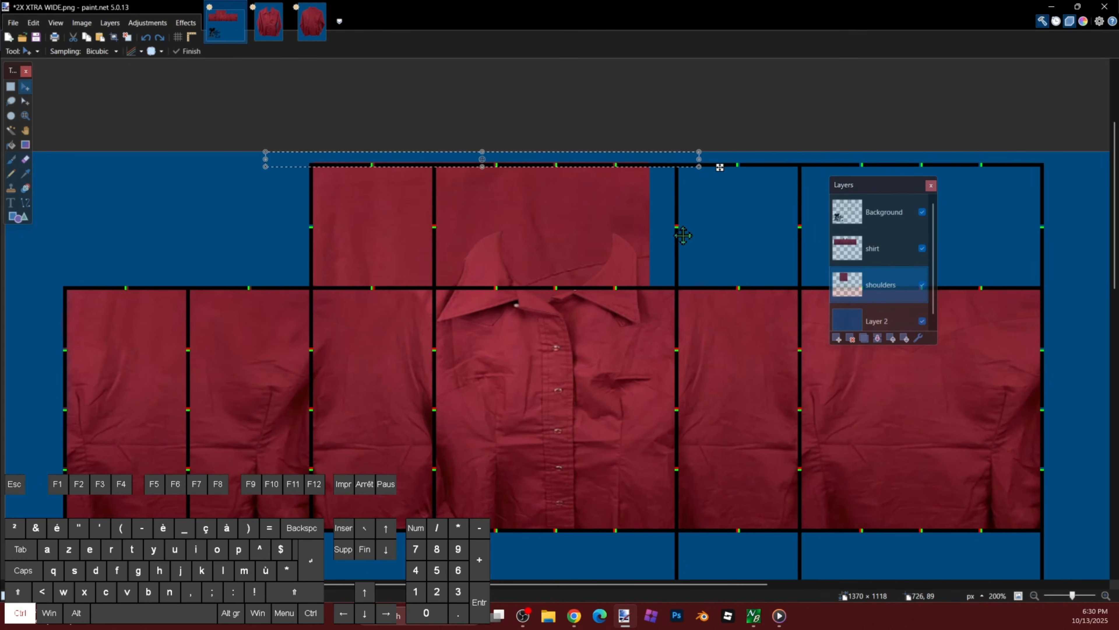
Step: Delete the shoulders fabric behind the collar in the panel above the shirt front, leaving only the strip over the neighbouring side panel
scroll(542, 218, "up", 2)
key("s")
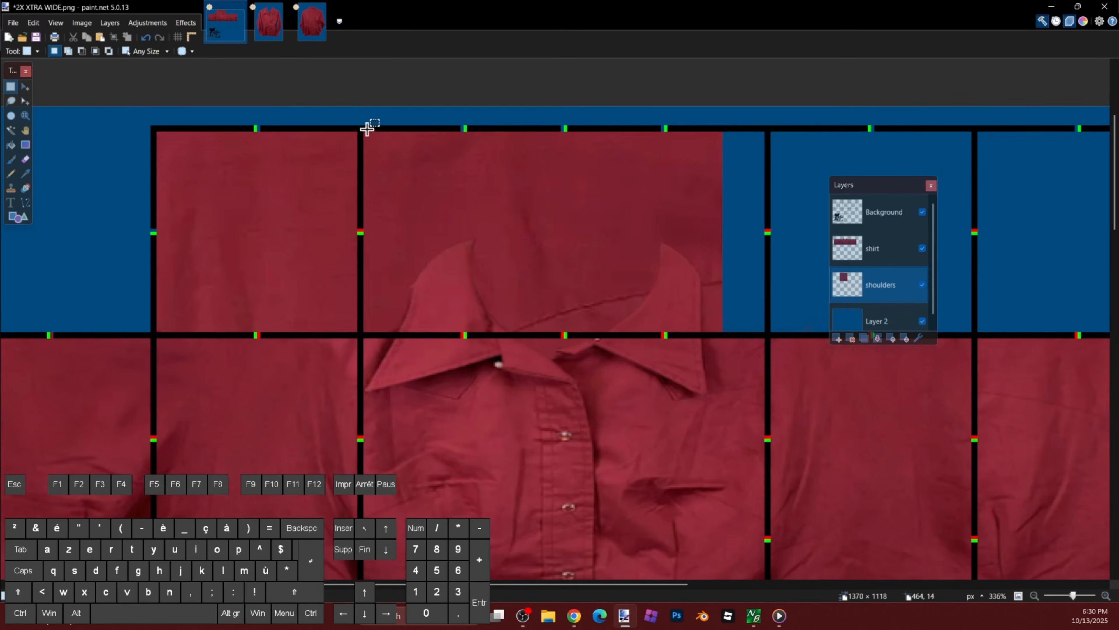
left_click_drag(359, 128, 524, 247)
scroll(392, 113, "up", 3)
scroll(397, 154, "down", 3)
scroll(368, 144, "up", 4)
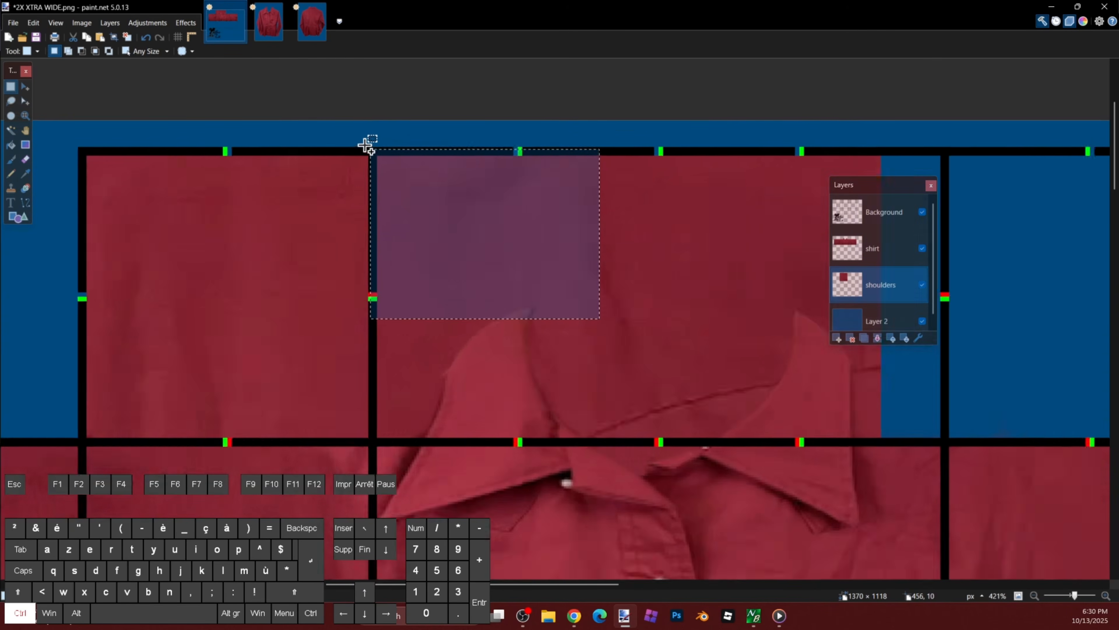
left_click_drag(374, 149, 588, 323)
scroll(588, 323, "down", 3)
scroll(589, 323, "down", 3)
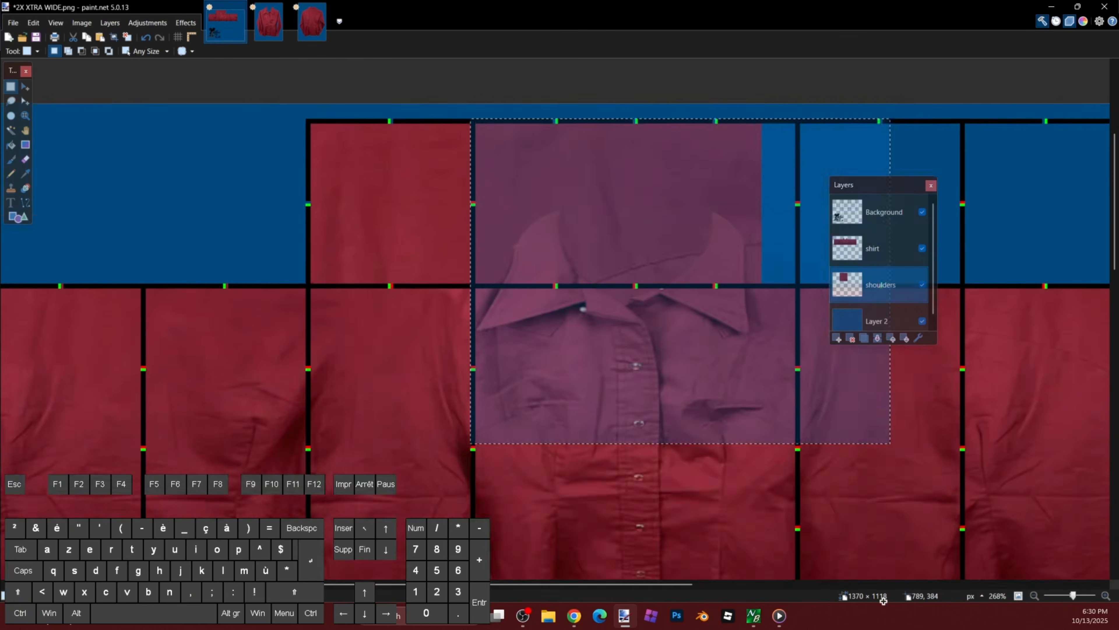
key("Delete")
scroll(644, 275, "down", 3)
scroll(469, 292, "up", 3)
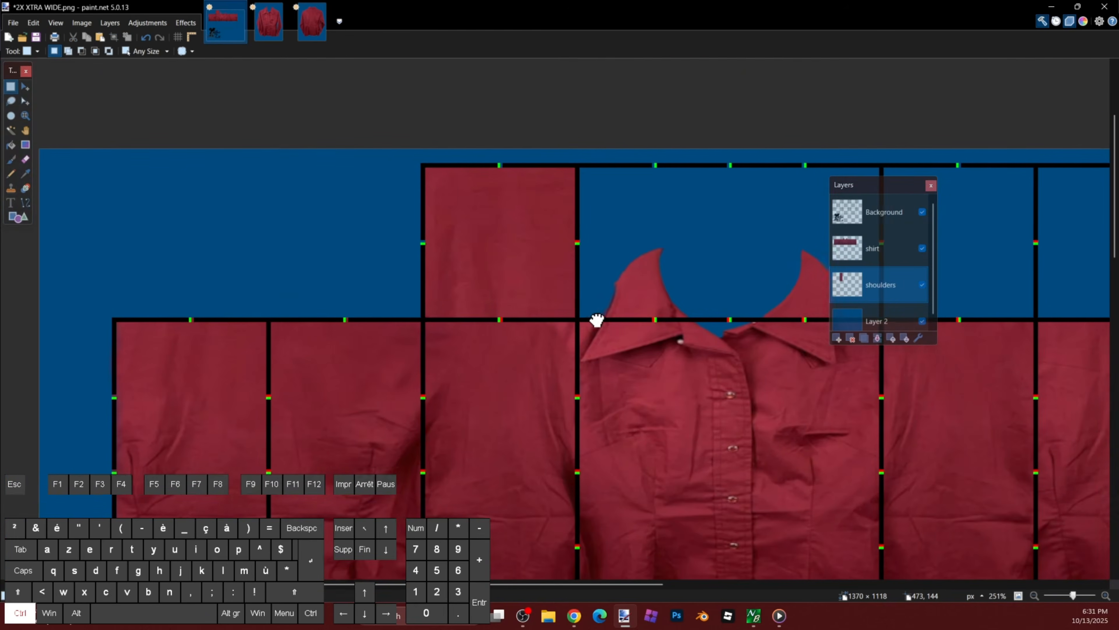
Step: Hide the shirt layer and cut away the lower part of the shoulders strip, keeping it a little below the diagonal seam
left_click(921, 248)
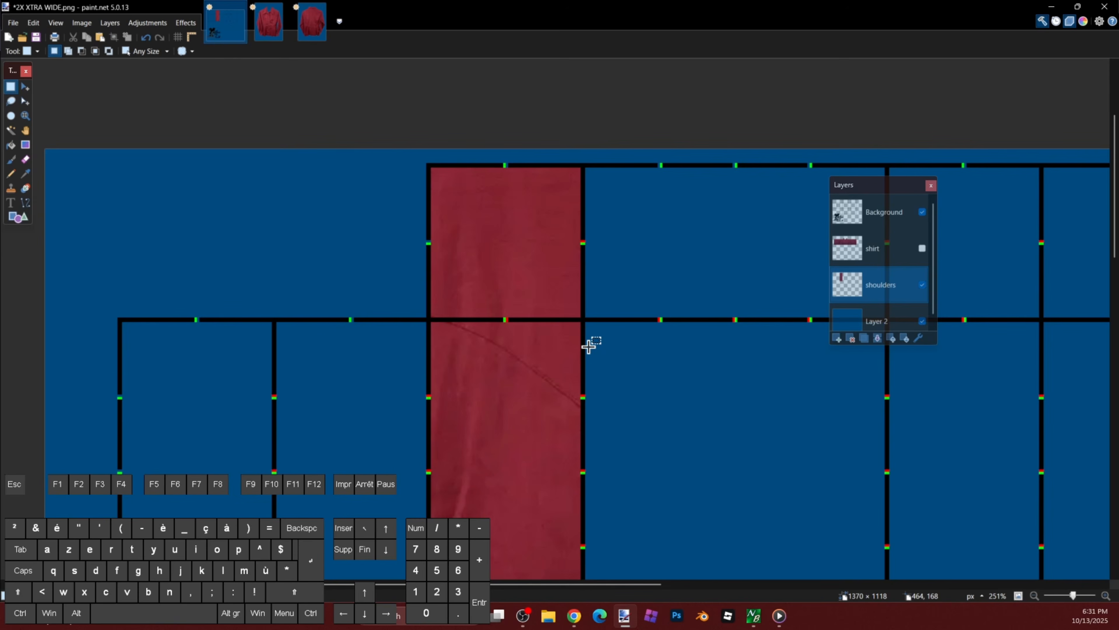
scroll(586, 335, "down", 2)
scroll(586, 335, "right", 1)
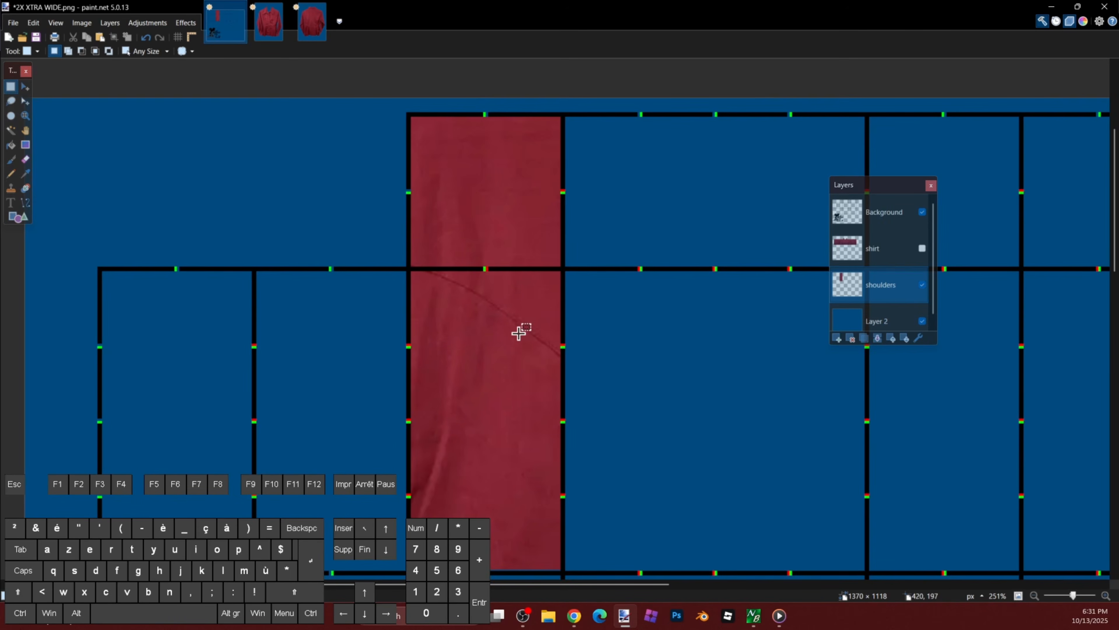
mouse_move(354, 380)
left_mouse_down()
mouse_move(679, 532)
mouse_move(714, 535)
left_mouse_up()
key("ctrl+x")
key("ctrl+minus")
left_click_drag(360, 434, 662, 543)
key("ctrl+x")
scroll(535, 375, "up", 1)
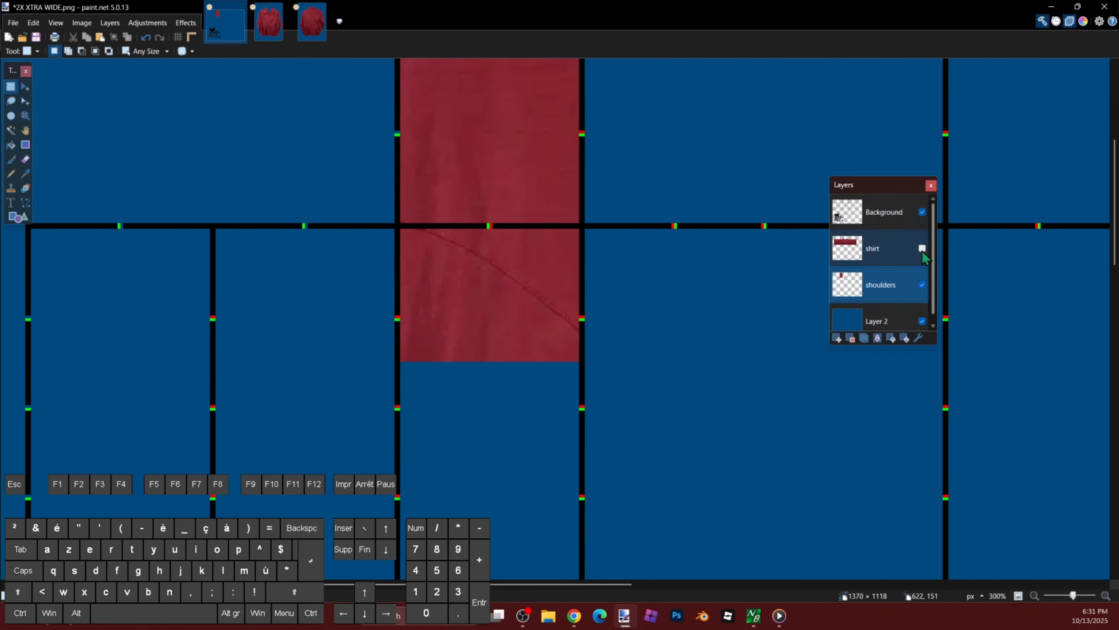
Step: Hide the Background layer and clone plain fabric over the strip's diagonal seam using a soft Clone Stamp at brush size 22
key("l")
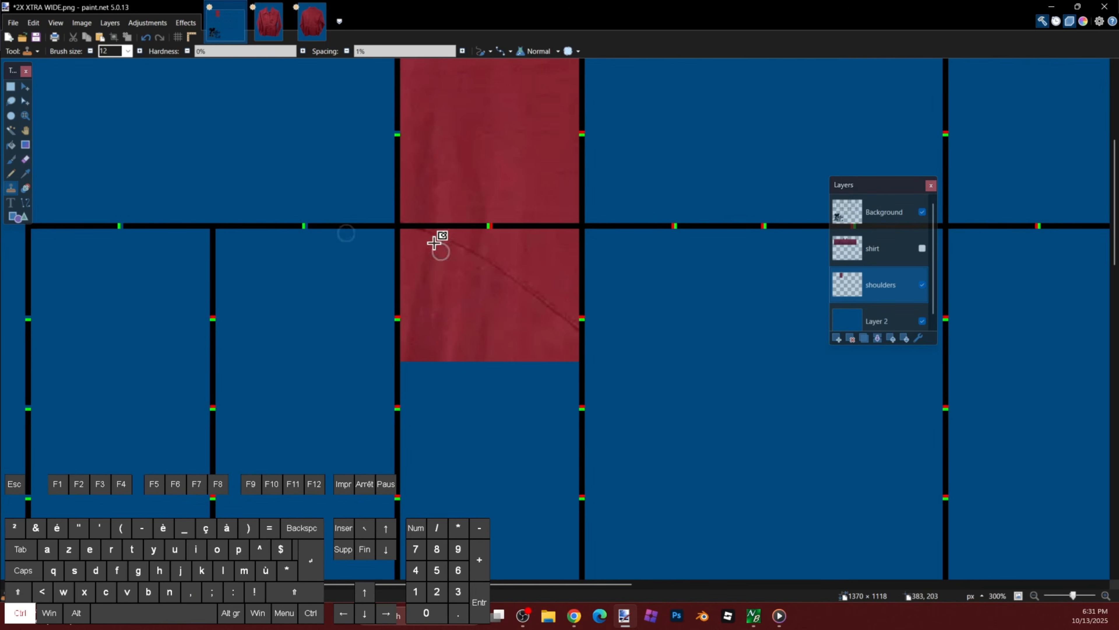
scroll(497, 201, "up", 2)
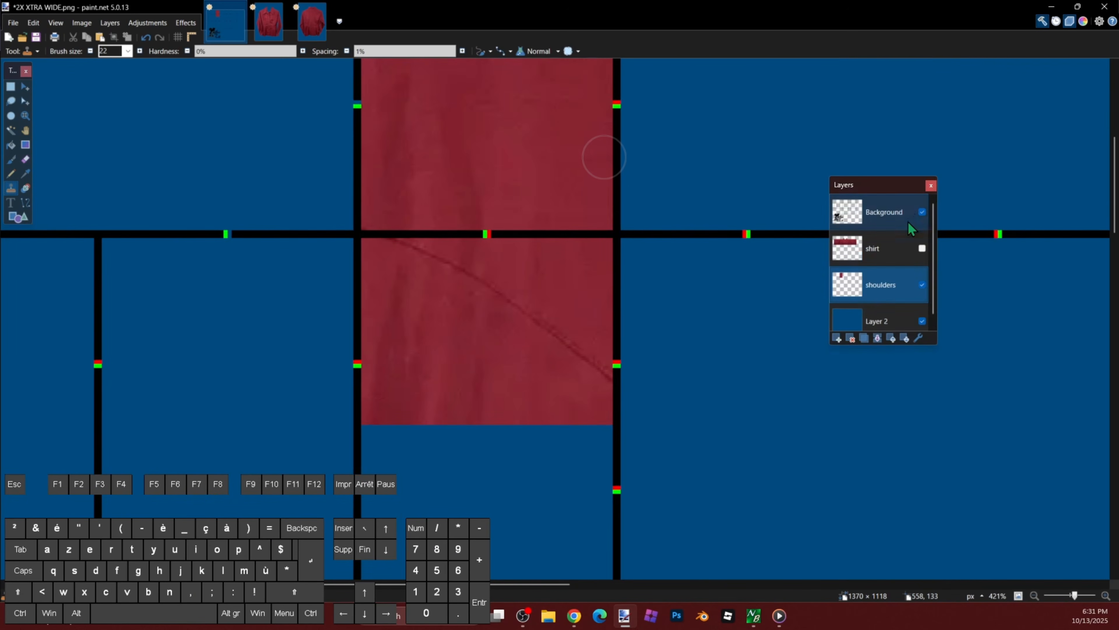
left_click(921, 212)
left_click(424, 148, "ctrl")
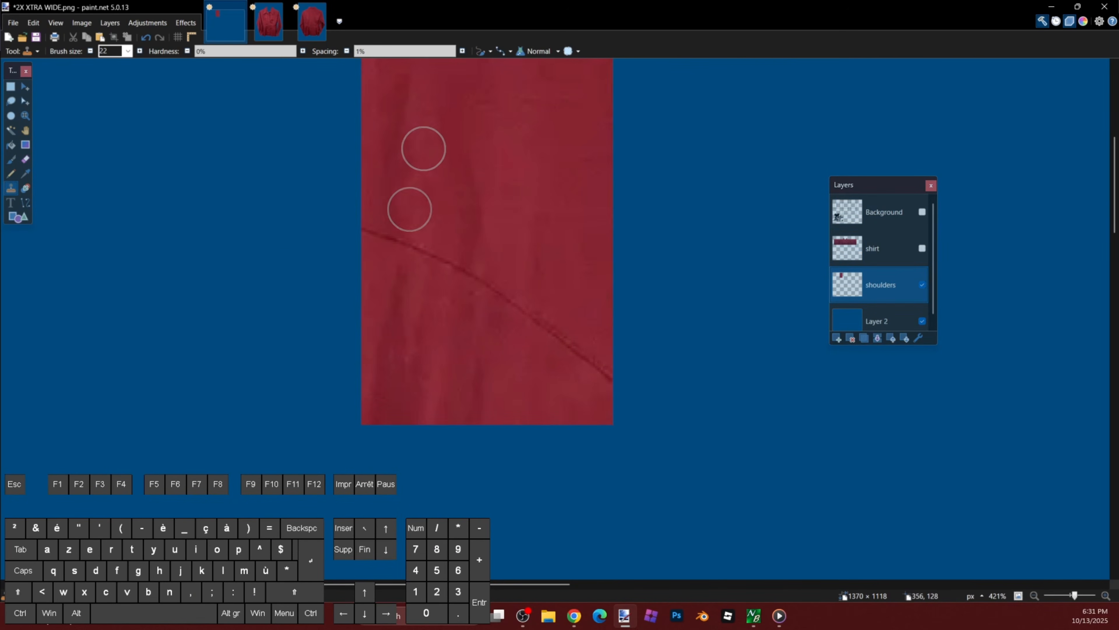
left_click(415, 200, "ctrl")
left_click(465, 222, "ctrl")
left_click_drag(490, 295, 567, 339)
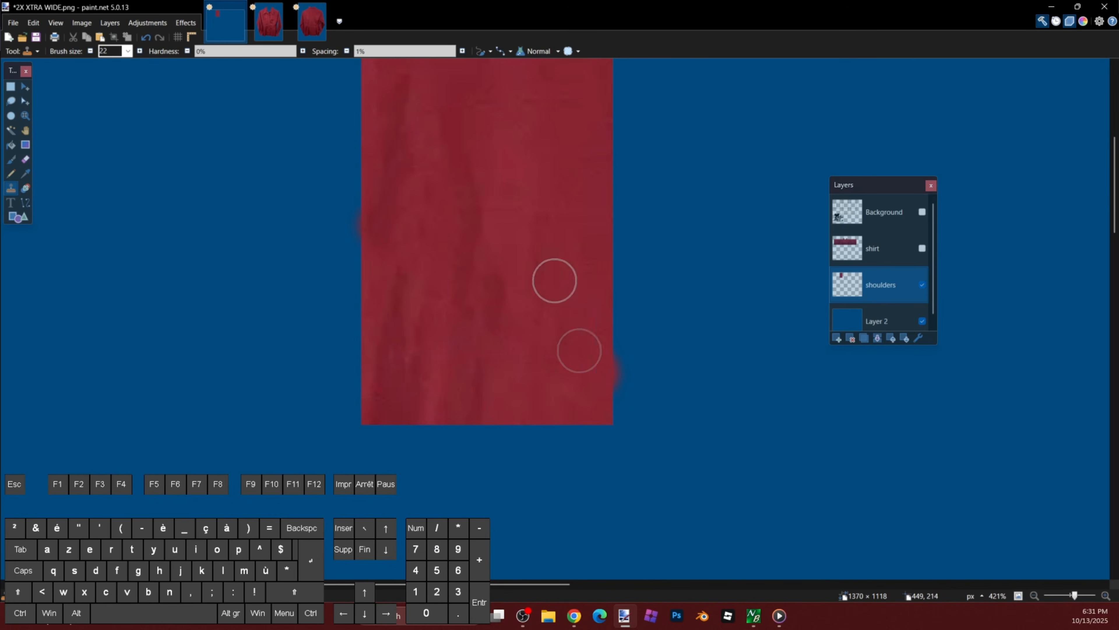
left_click(572, 181, "ctrl")
left_click(533, 182, "ctrl")
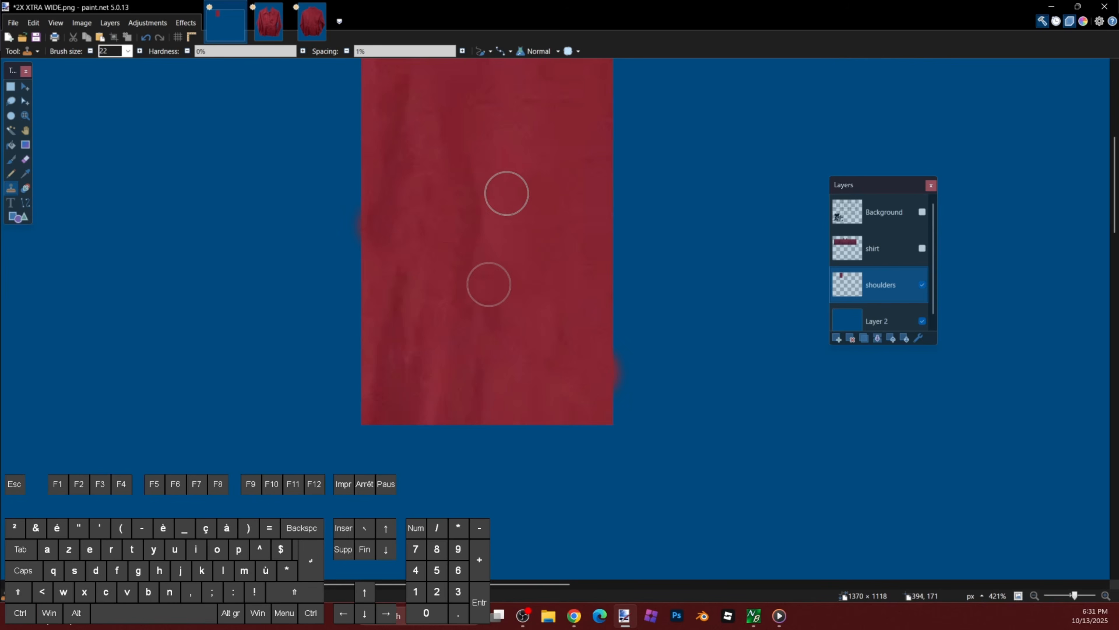
left_click(557, 237, "ctrl")
Step: Cut away the cloned smear that spills past the strip's lower right edge
key("s")
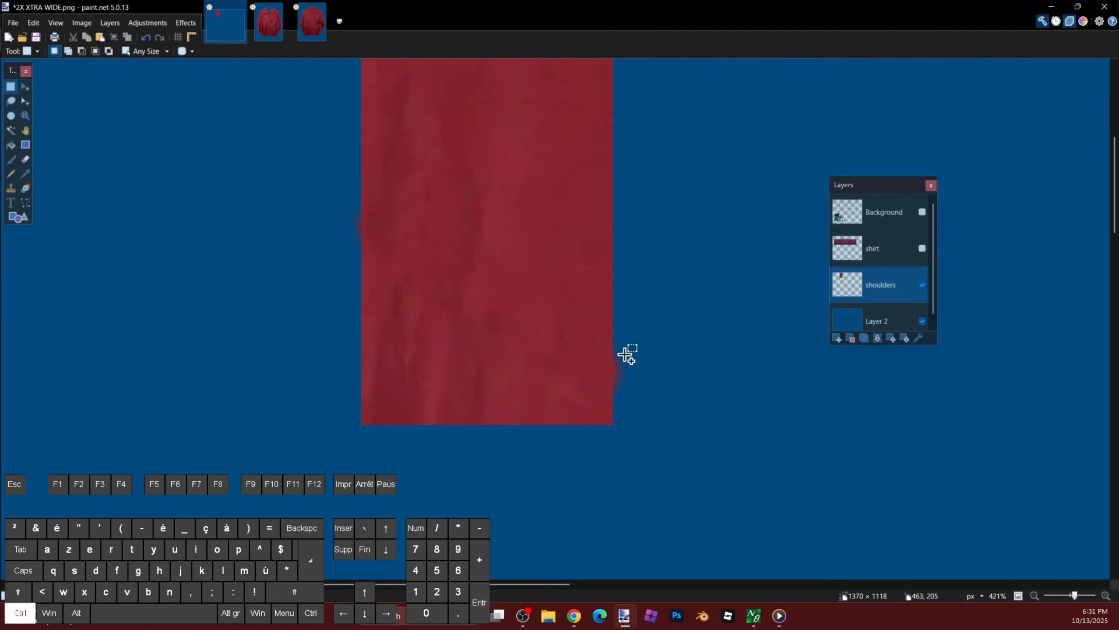
scroll(601, 355, "up", 3, "ctrl")
left_click_drag(602, 361, 705, 507)
key("ctrl+d")
scroll(512, 242, "down", 6, "ctrl")
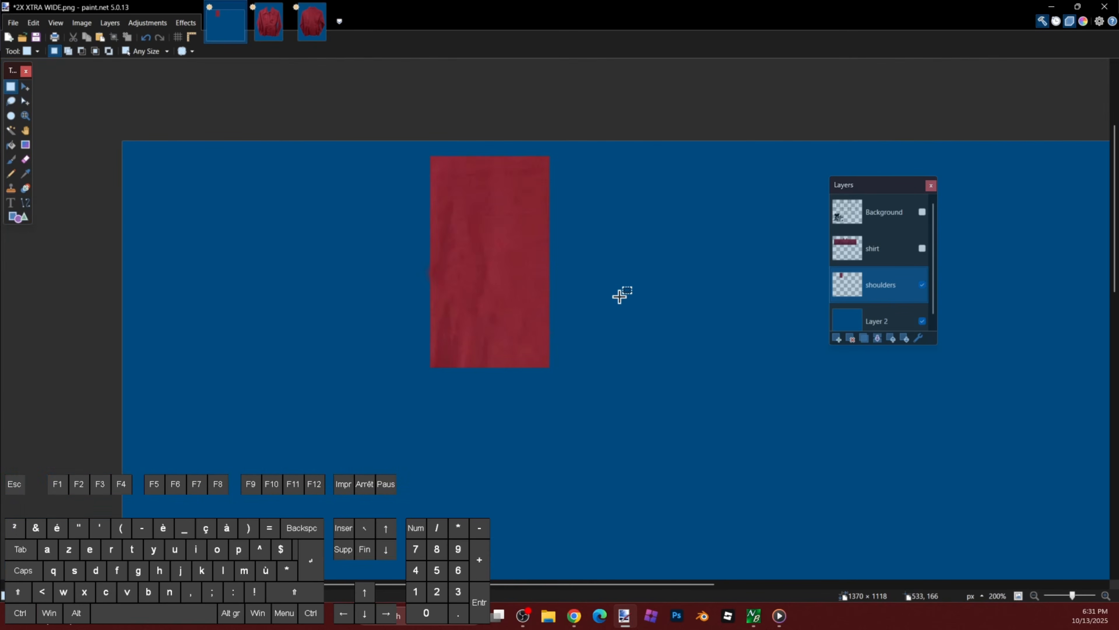
Step: Clone smooth fabric over the wrinkles and dark folds throughout the strip, enlarging the Clone Stamp brush to 27 and up to 47
key("l")
scroll(499, 288, "up", 1, "ctrl")
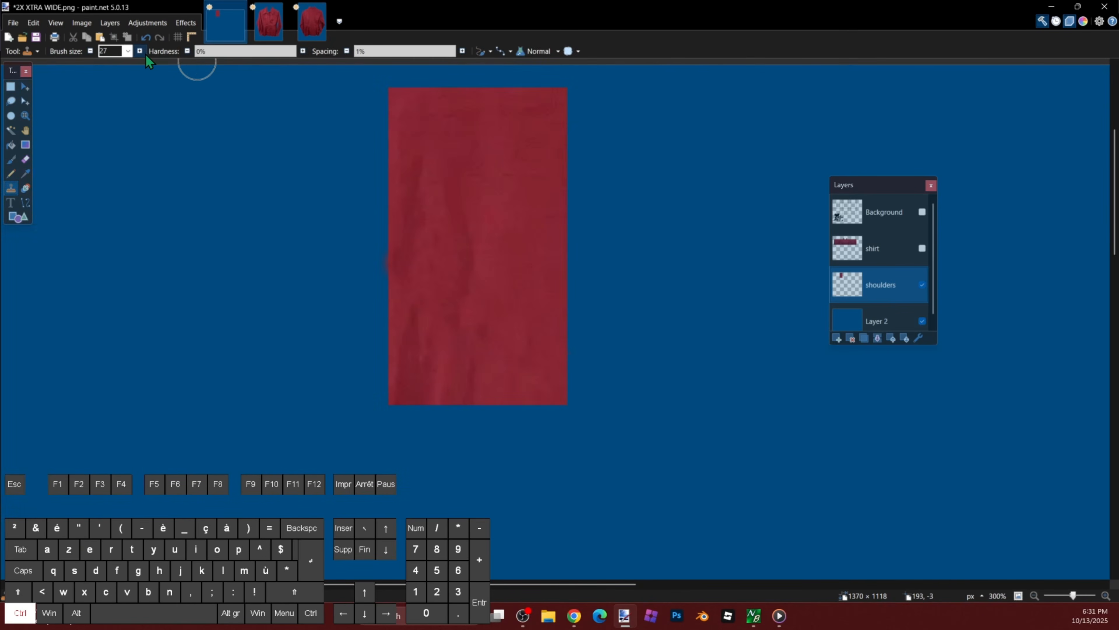
left_click(510, 321, "ctrl")
mouse_move(466, 277)
left_mouse_down()
mouse_move(469, 211)
mouse_move(496, 206)
mouse_move(496, 290)
mouse_move(437, 258)
left_mouse_up()
left_click(495, 209, "ctrl")
mouse_move(488, 287)
left_mouse_down()
mouse_move(504, 333)
mouse_move(520, 338)
left_mouse_up()
left_click(507, 273, "ctrl")
left_click(510, 276, "ctrl")
left_click_drag(513, 188, 475, 181)
left_click(502, 278, "ctrl")
mouse_move(479, 322)
left_mouse_down()
mouse_move(460, 365)
mouse_move(466, 379)
left_mouse_up()
left_click(505, 350, "ctrl")
scroll(613, 287, "down", 3)
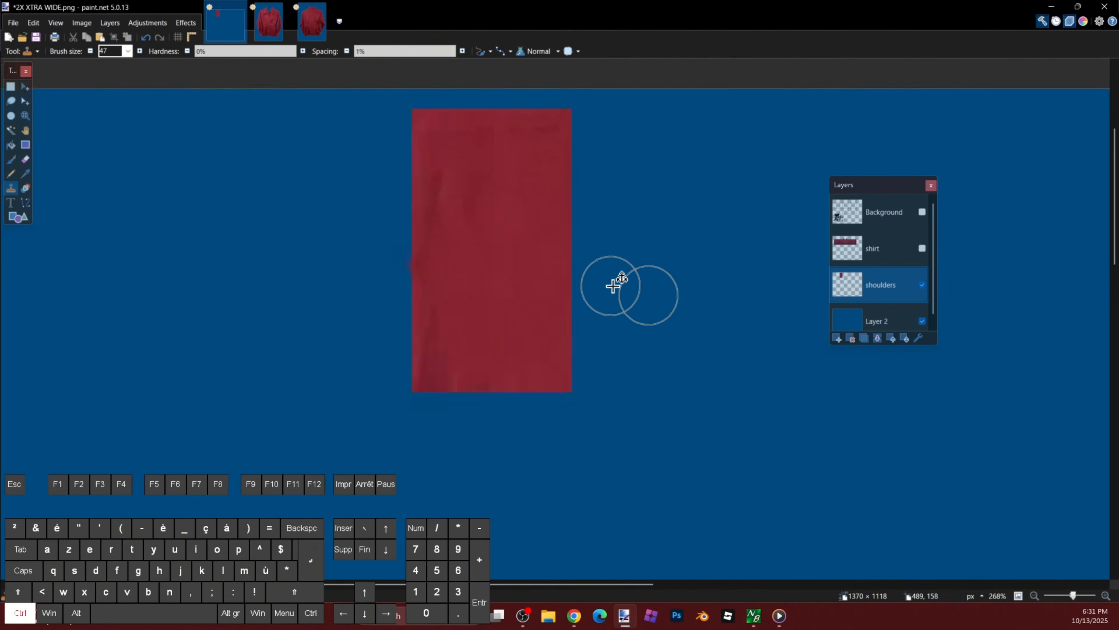
left_click(529, 272, "ctrl")
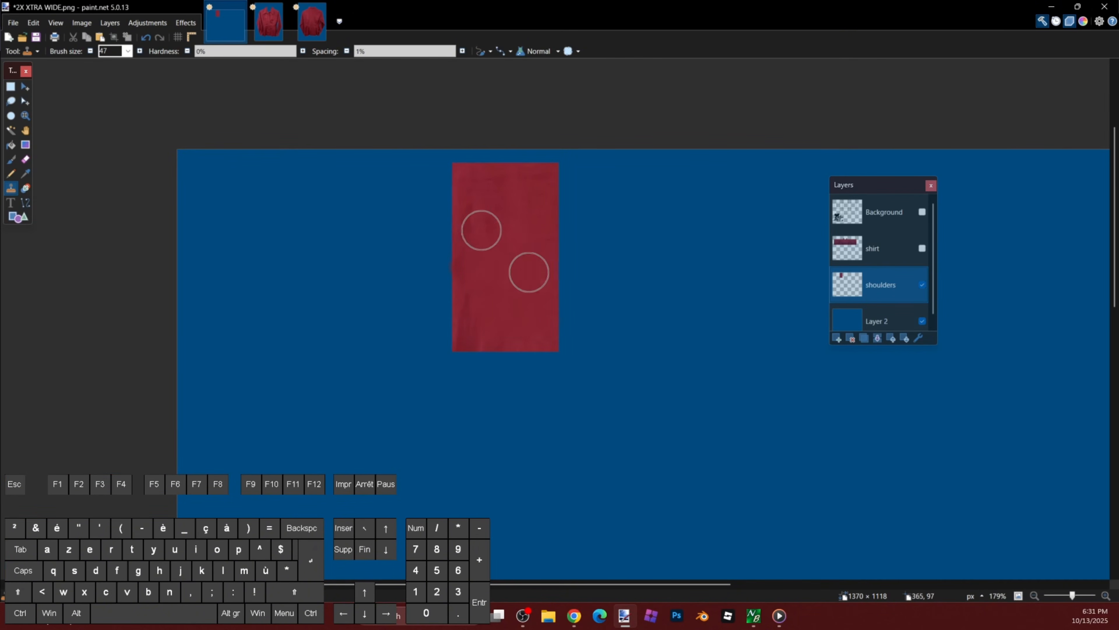
left_click(478, 290, "ctrl")
Step: Cut away the cloned fabric that spills past the strip's left edge
key("s")
scroll(457, 177, "up", 3)
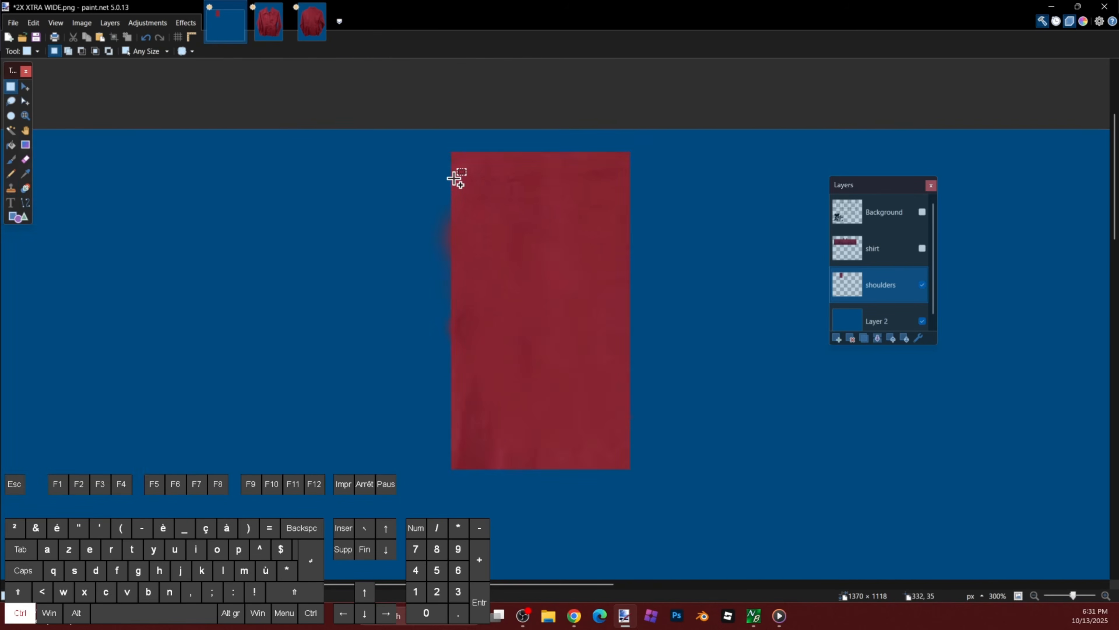
left_click_drag(452, 147, 342, 529)
key("ctrl+x")
scroll(580, 325, "down", 3)
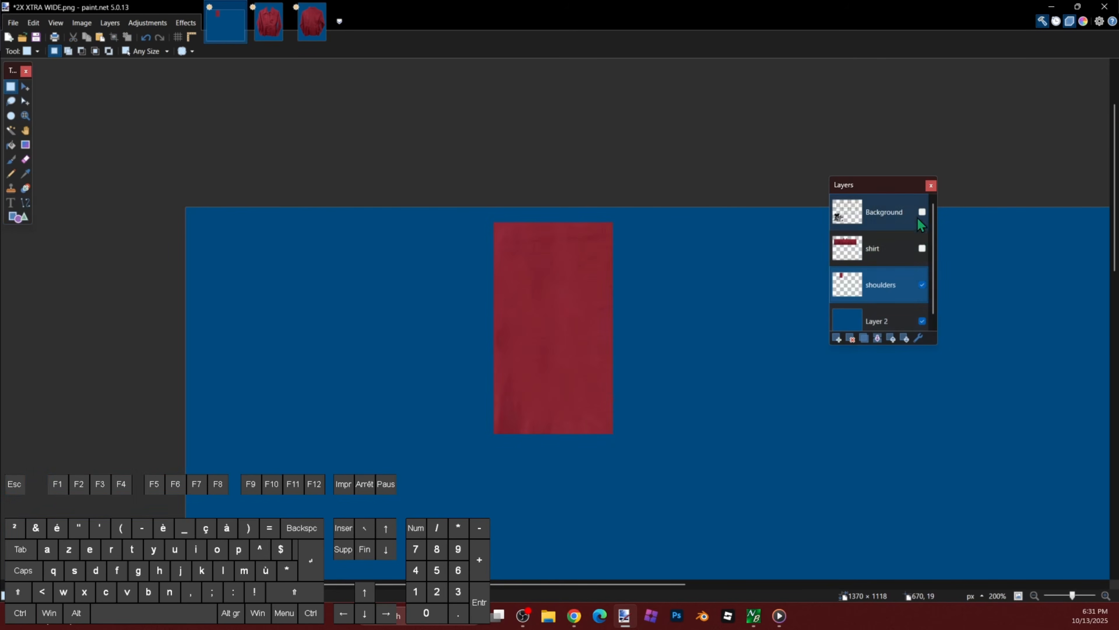
Step: Show the shirt and Background layers again and check how the strip blends into the torso
left_click(922, 248)
scroll(724, 250, "up", 2)
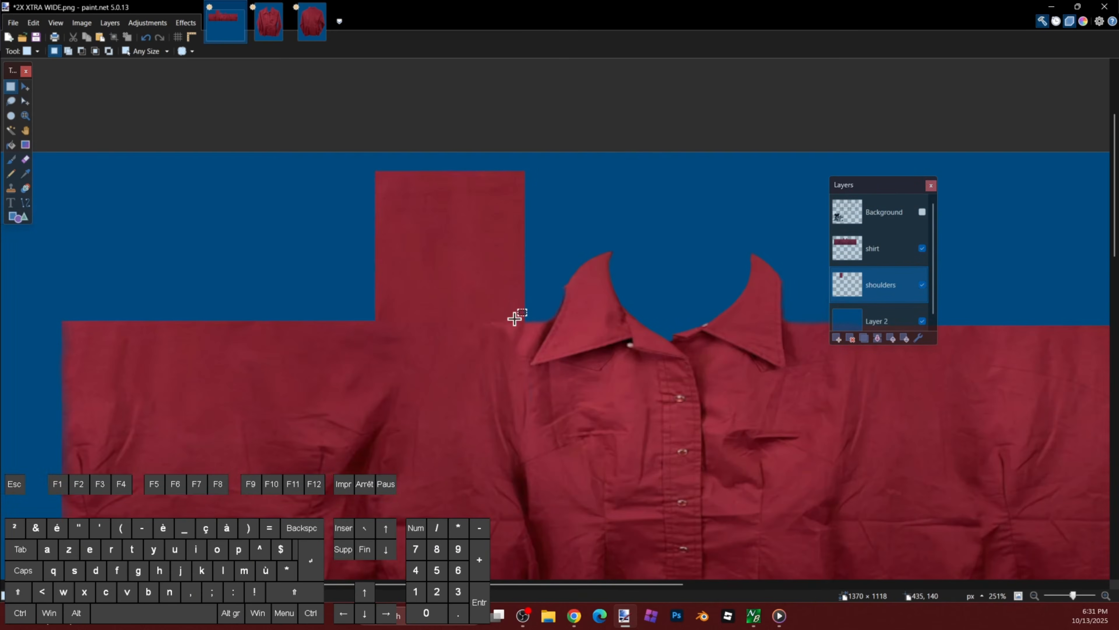
scroll(499, 317, "up", 2)
scroll(417, 280, "down", 3)
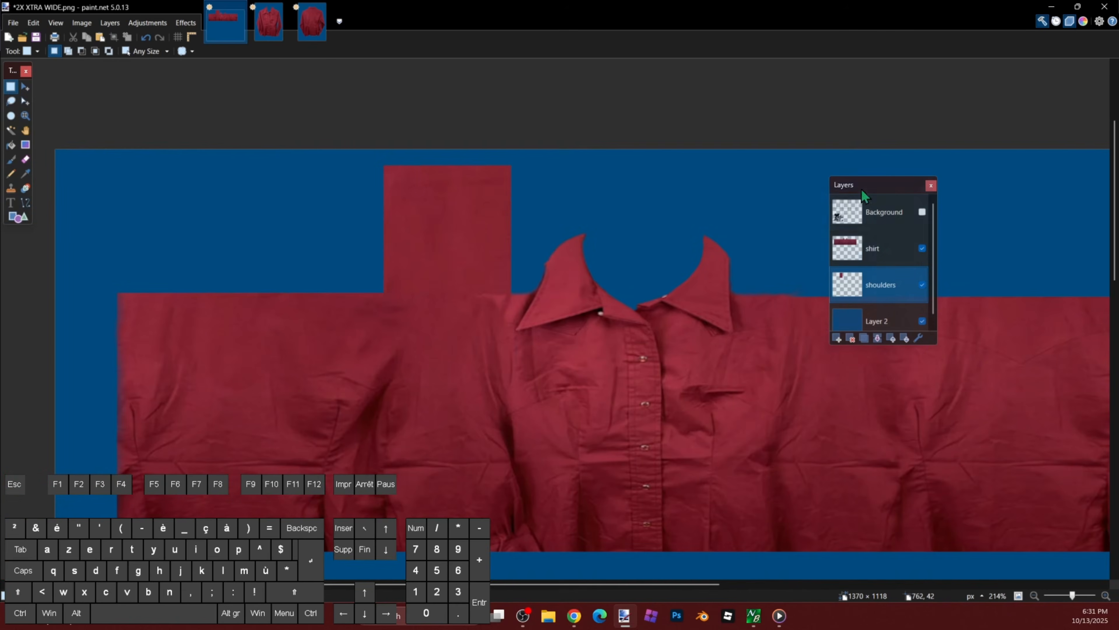
left_click(922, 212)
Step: Copy the finished shoulder strip onto a new layer above shoulders and align it with the side panel across the collar
scroll(397, 166, "up", 4)
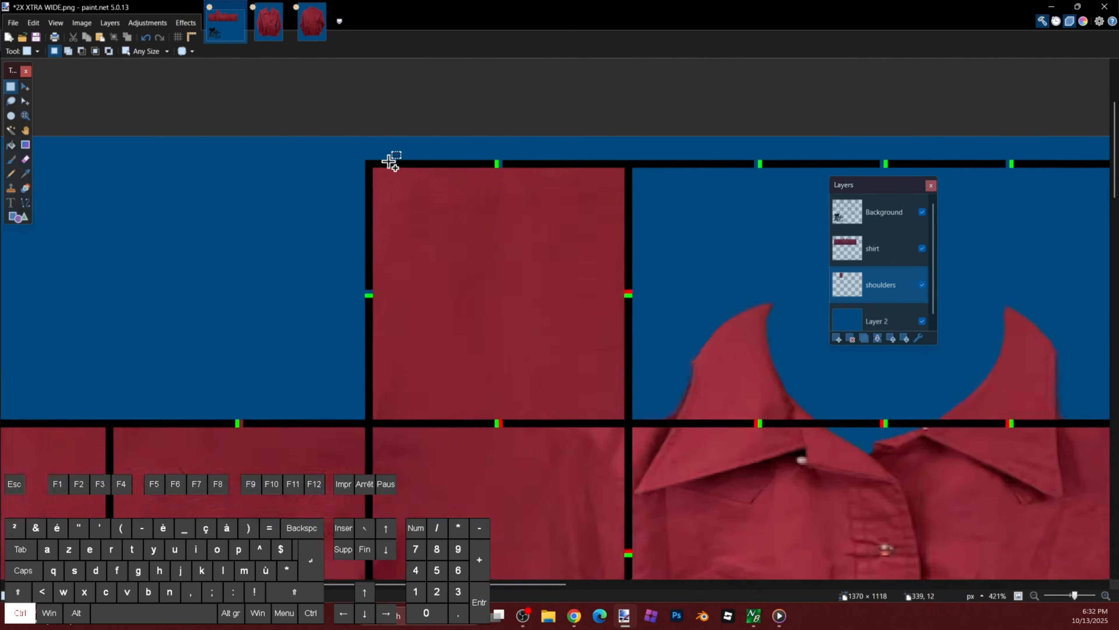
left_click_drag(355, 160, 795, 555)
scroll(723, 410, "down", 6)
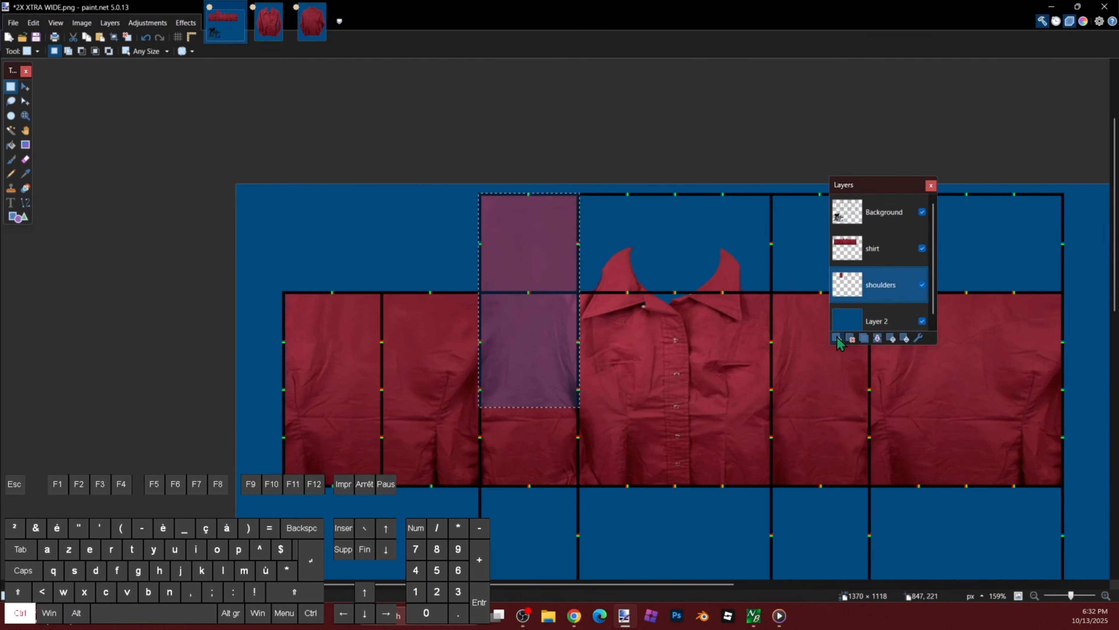
key("m")
key("ctrl+Left")
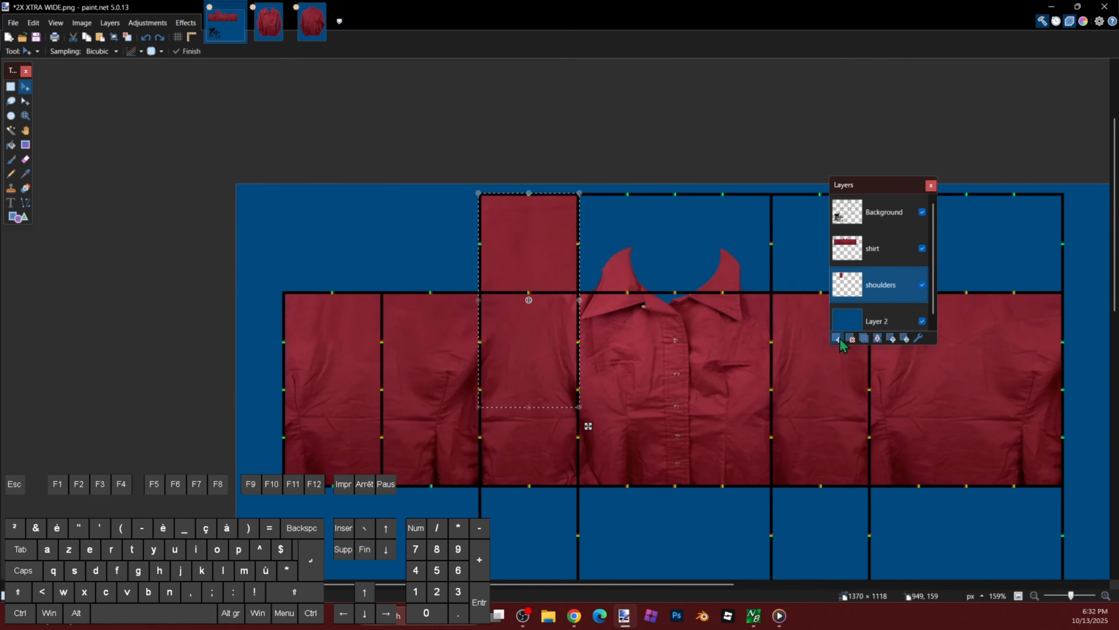
left_click(840, 341)
key("ctrl+v")
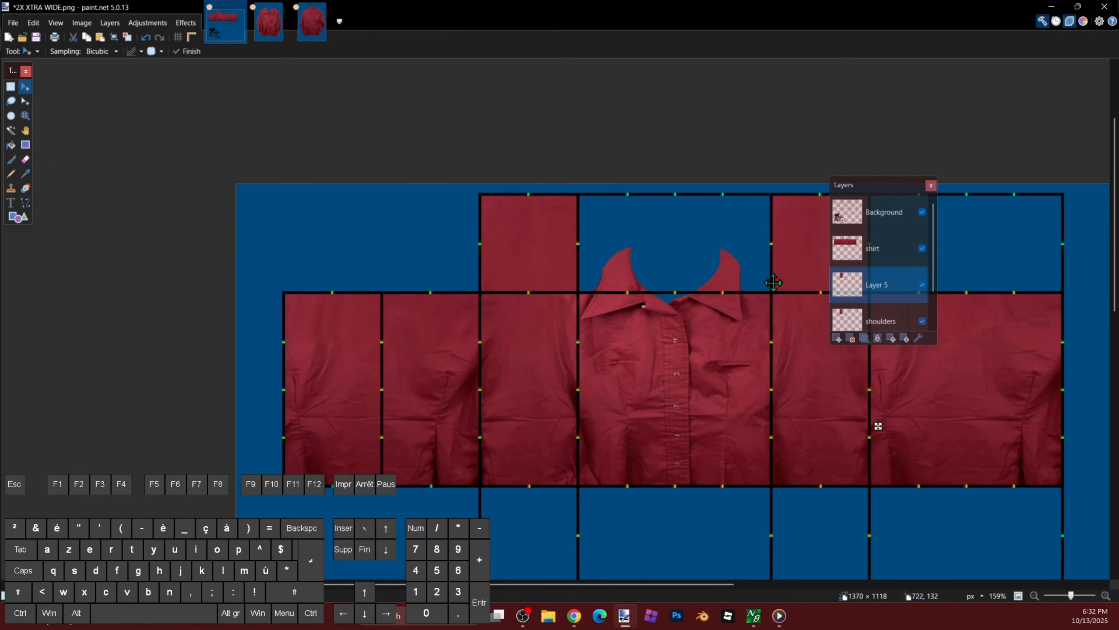
scroll(773, 283, "up", 3, "ctrl")
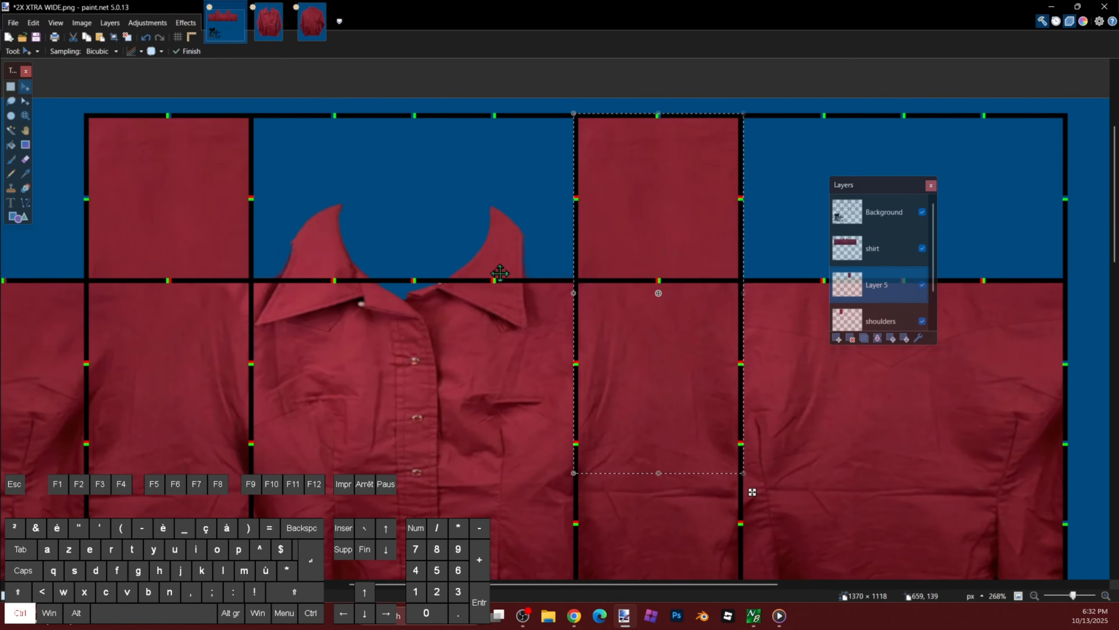
scroll(500, 274, "down", 1, "ctrl")
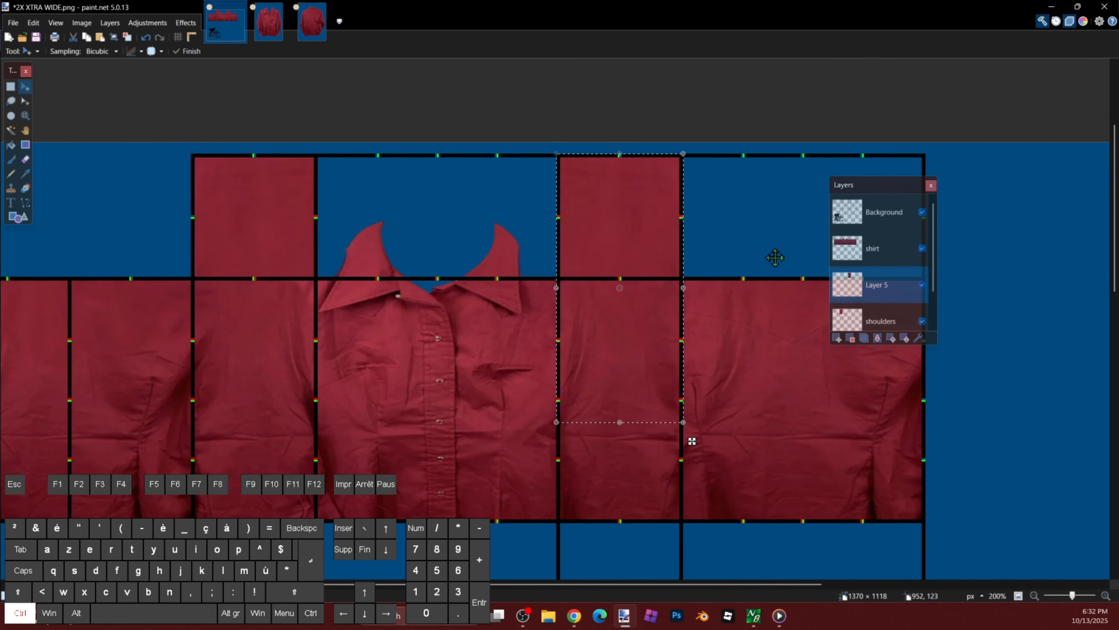
scroll(569, 252, "down", 3, "ctrl")
scroll(487, 250, "up", 2, "ctrl")
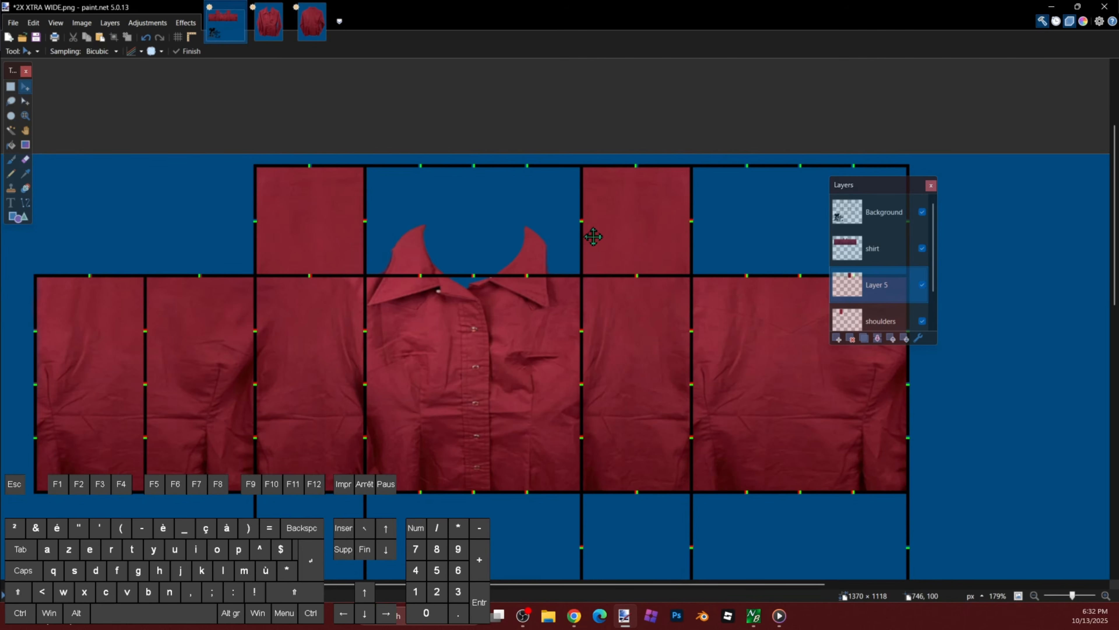
left_click(185, 22)
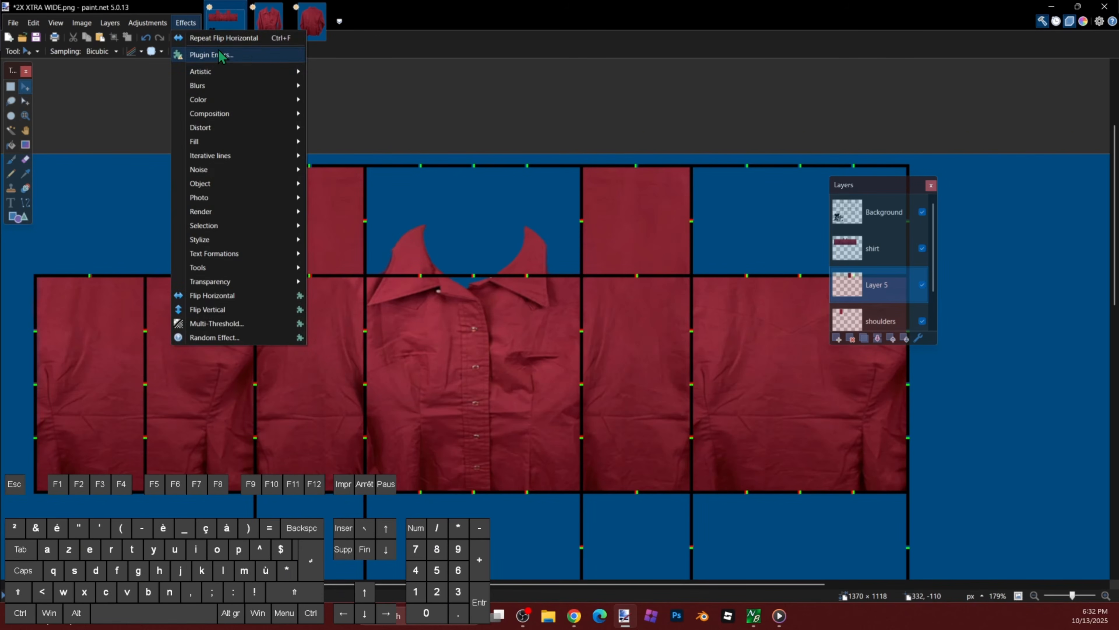
left_click(123, 92)
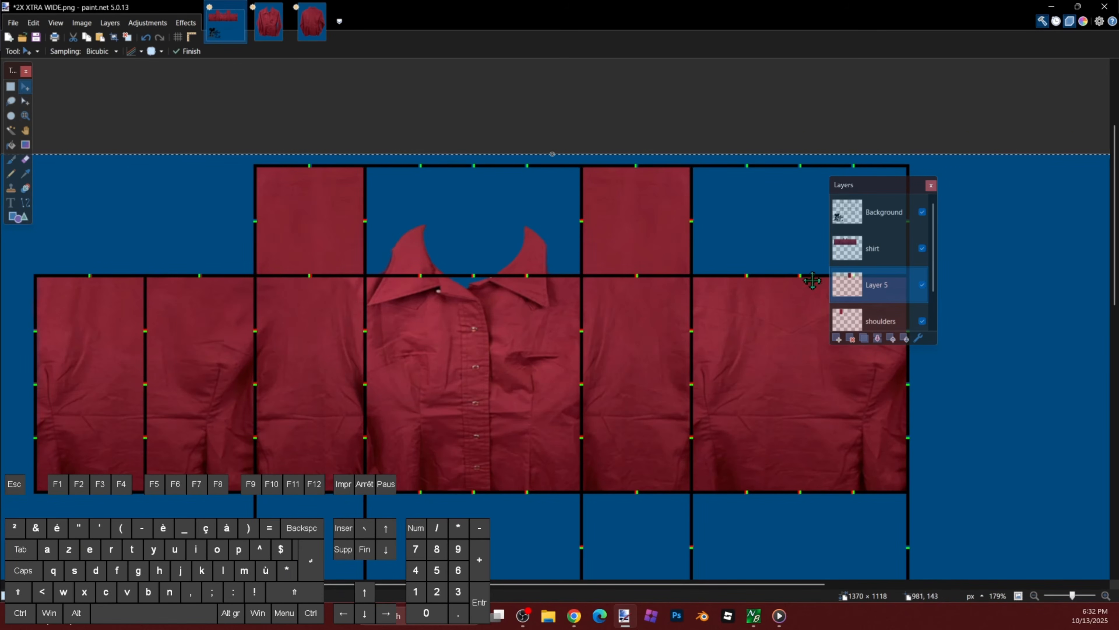
Step: Rename the copied strip's layer as a shoulder layer and merge it down into the shoulders layer
double_click(877, 285)
type("s")
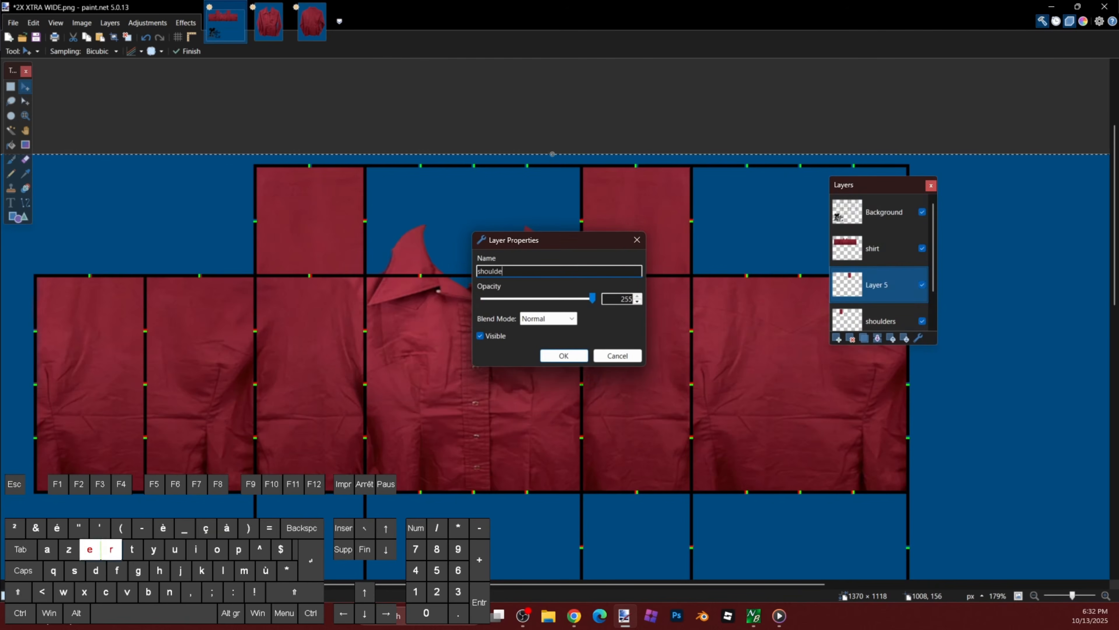
type("houlde")
key("Return")
left_click(878, 338)
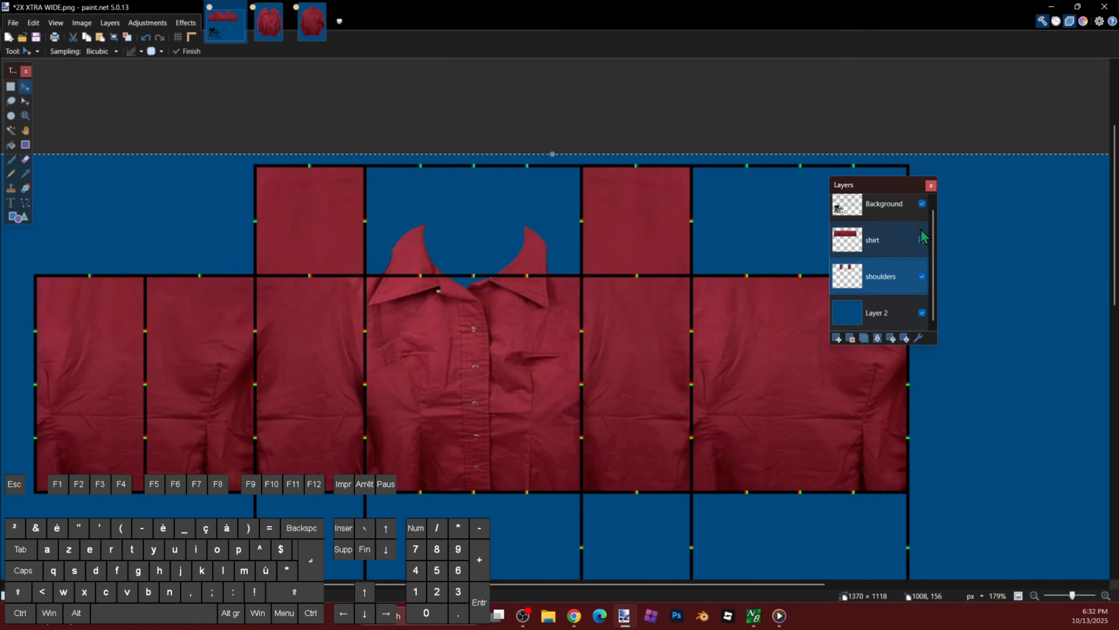
Step: Hide the Background template layer, merge the shirt layer into shoulders, and name the merged layer shirt
left_click(922, 203)
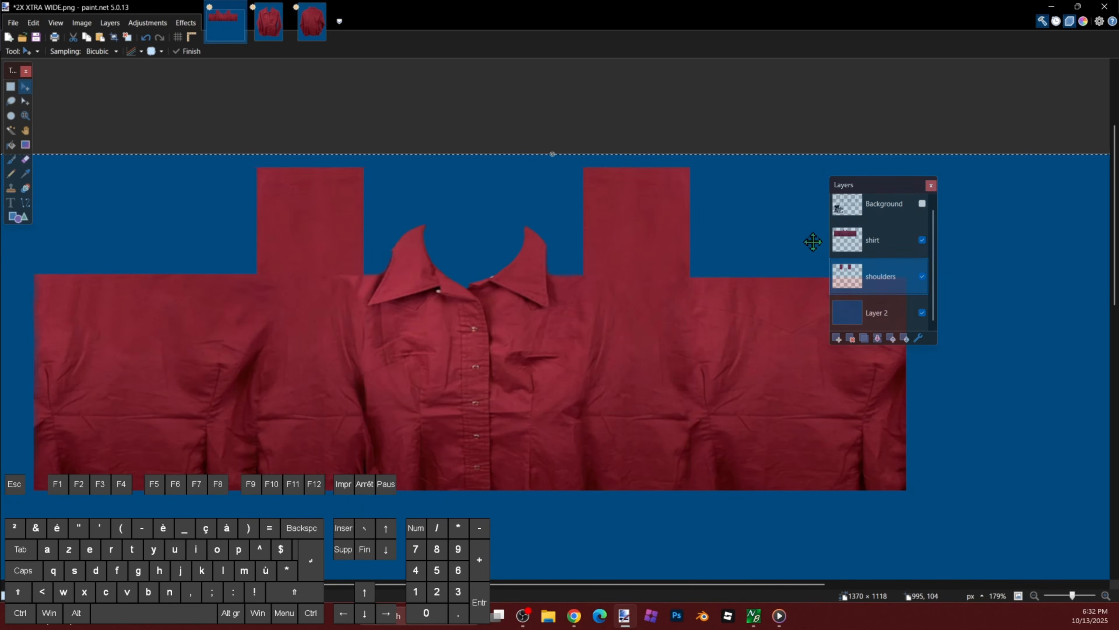
left_click(852, 254)
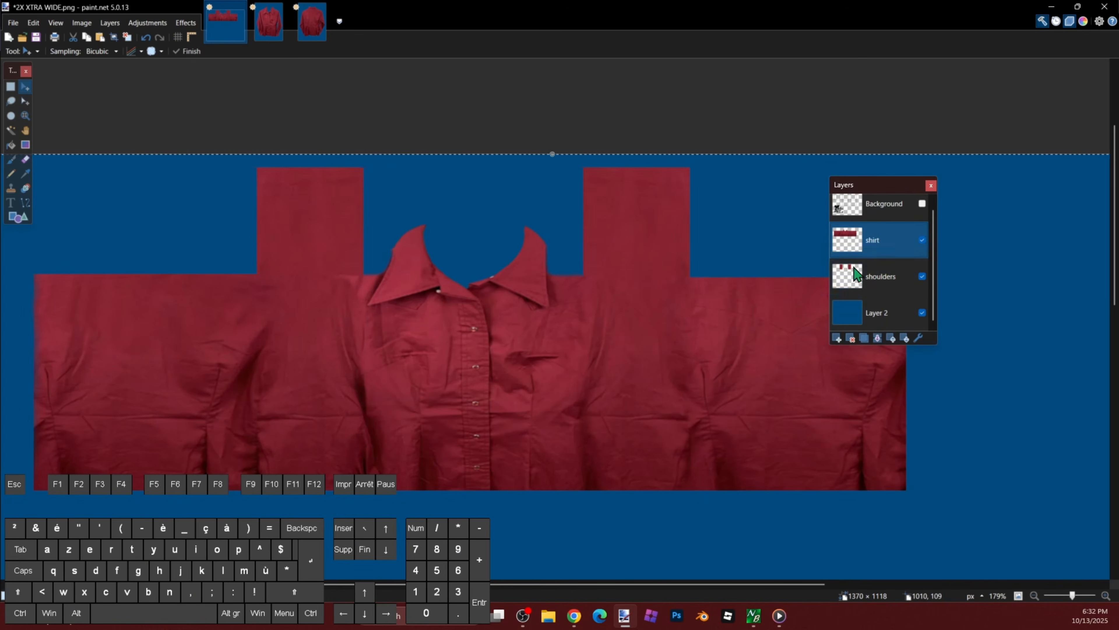
left_click(878, 339)
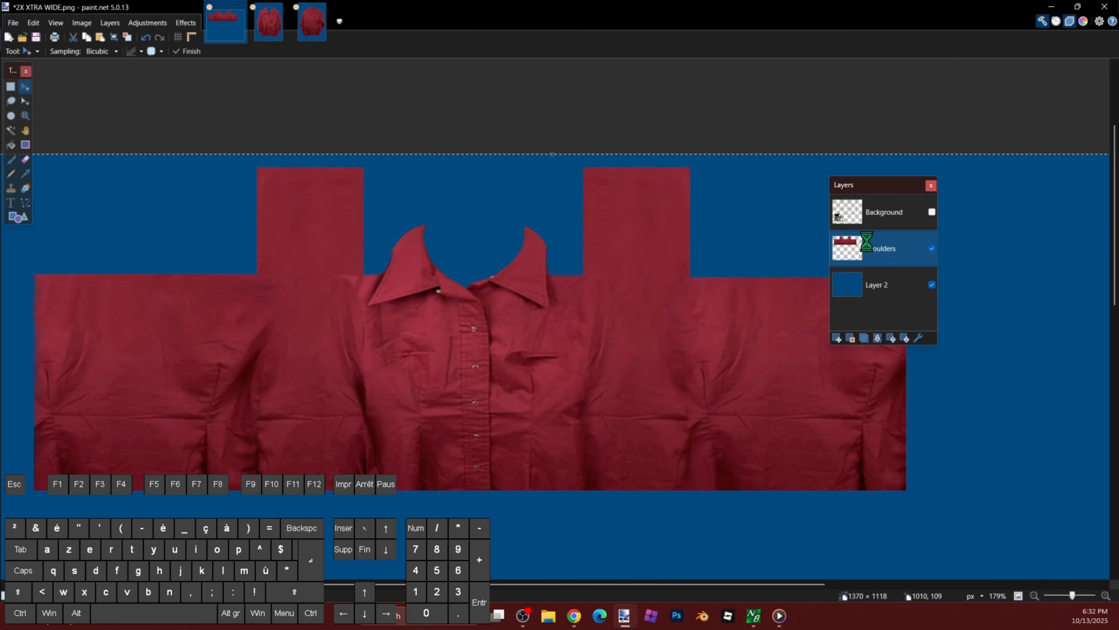
double_click(878, 265)
type("shirt")
key("Return")
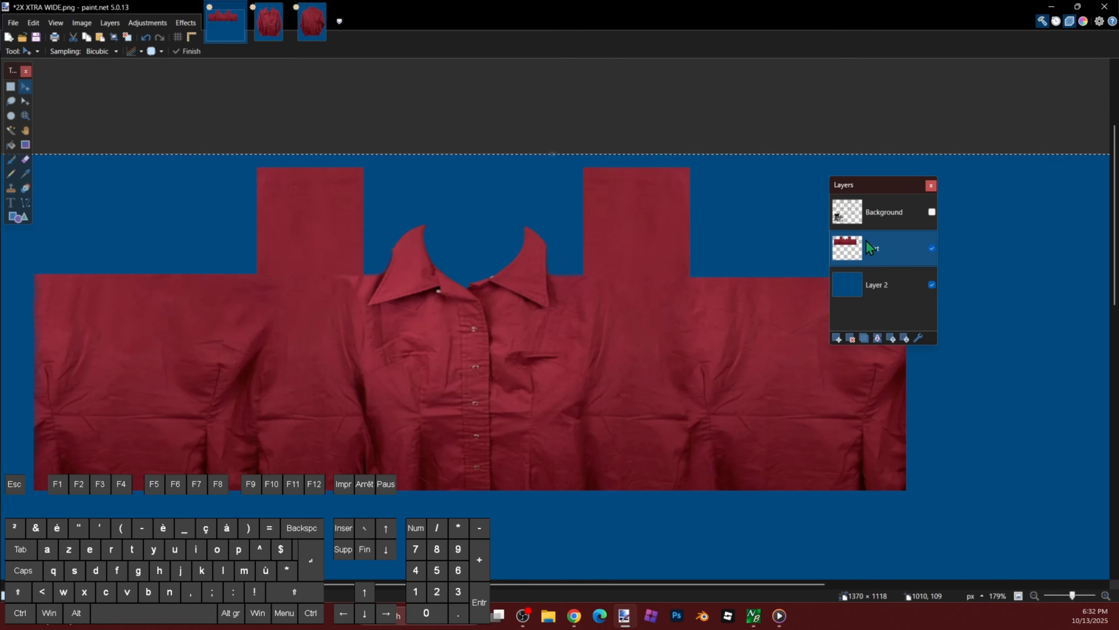
Step: Clone smooth fabric over the seam between the right-hand shoulder strip and the panel below it, using a Clone Stamp brush size of 32
key("l")
scroll(662, 258, "up", 2)
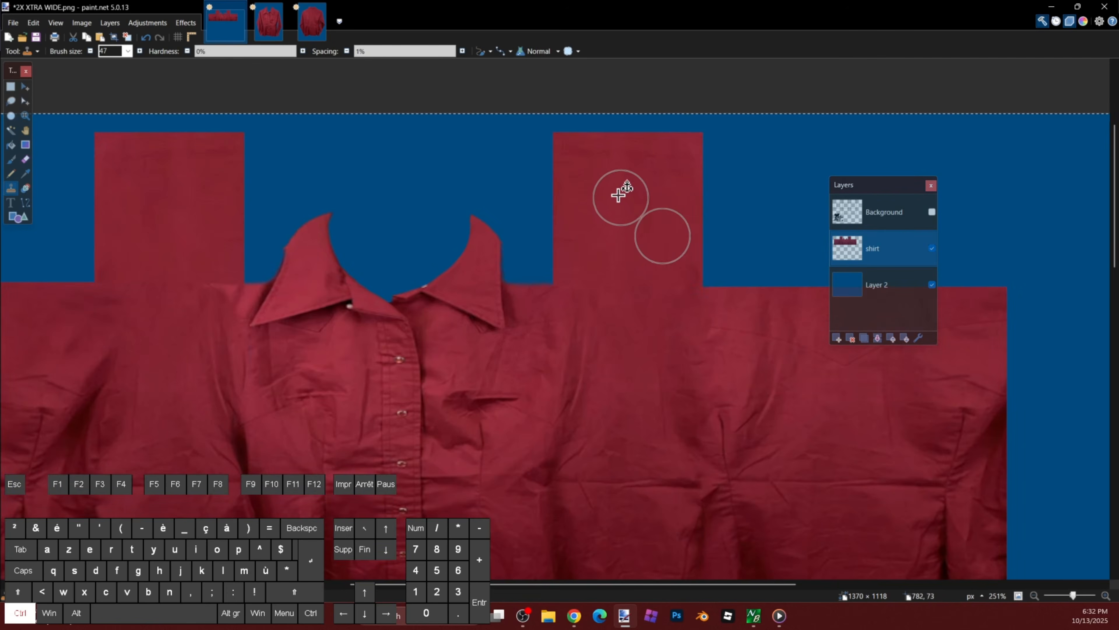
scroll(625, 195, "up", 3)
left_click(89, 50)
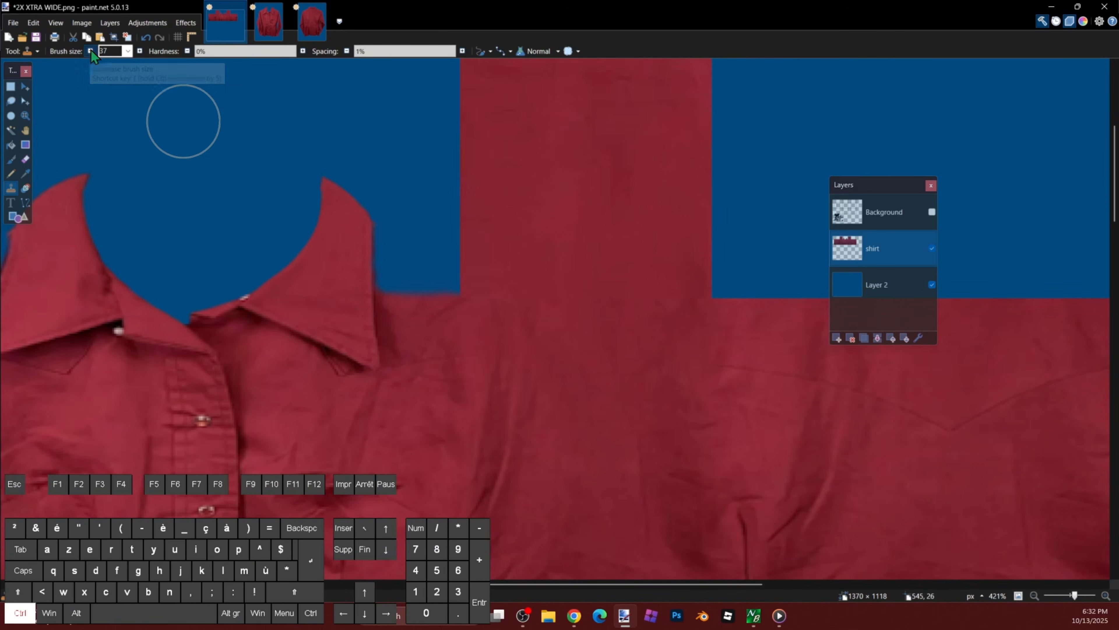
scroll(654, 303, "up", 2)
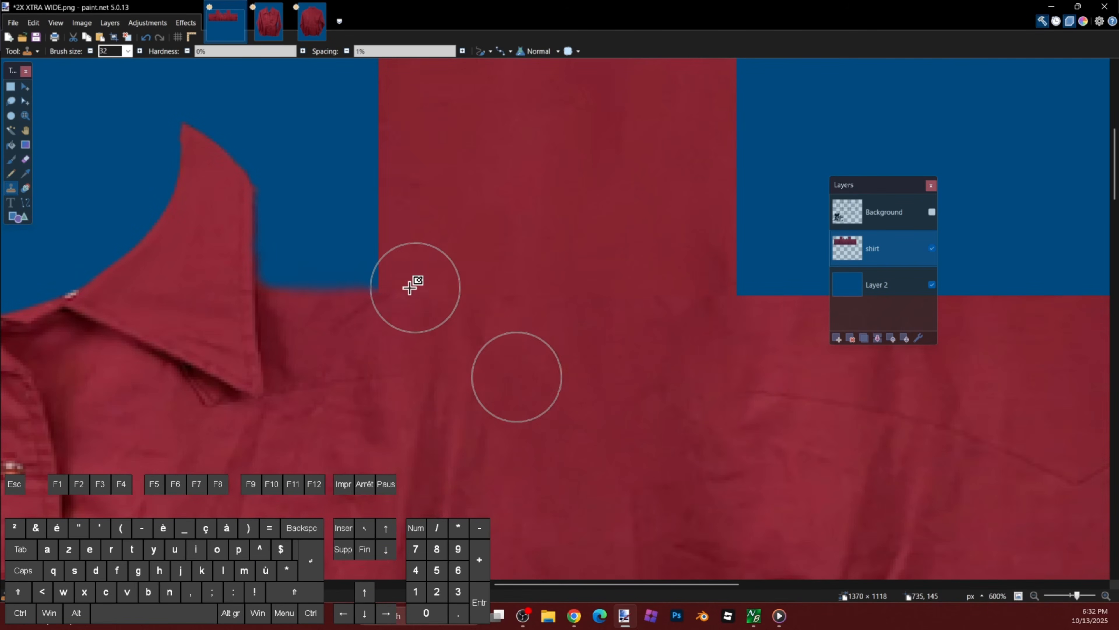
scroll(644, 265, "down", 1)
left_click(607, 169, "ctrl")
left_click(590, 161, "ctrl")
left_click_drag(638, 243, 679, 285)
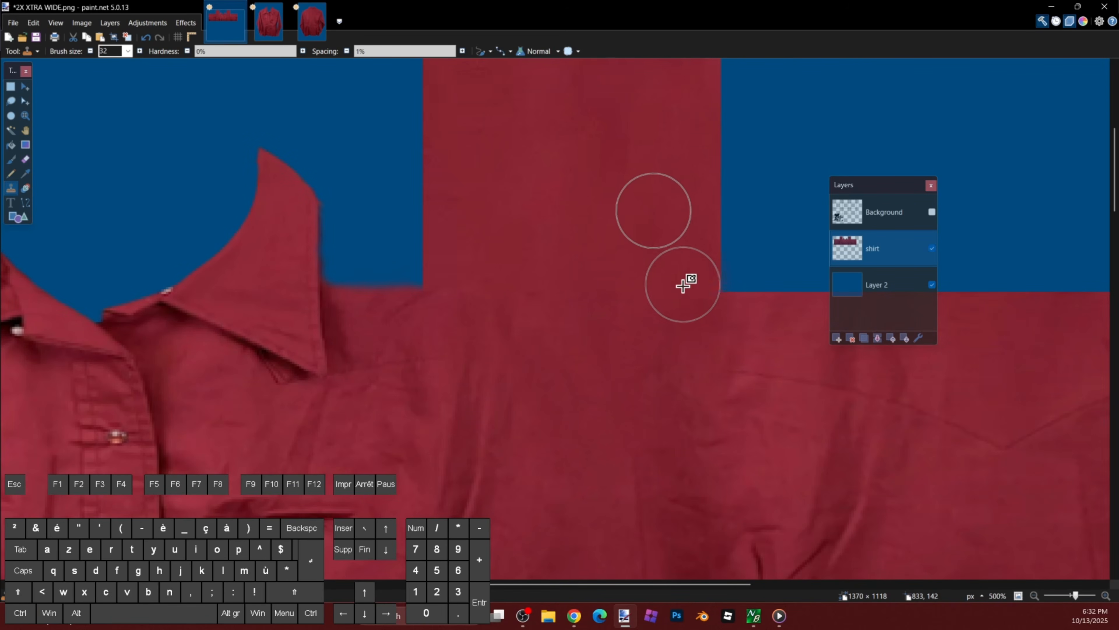
left_click(601, 205, "ctrl")
mouse_move(575, 265)
left_mouse_down()
mouse_move(560, 292)
mouse_move(534, 290)
left_mouse_up()
left_click(582, 175, "ctrl")
left_click_drag(613, 268, 645, 300)
left_click(512, 186, "ctrl")
left_click_drag(486, 275, 460, 300)
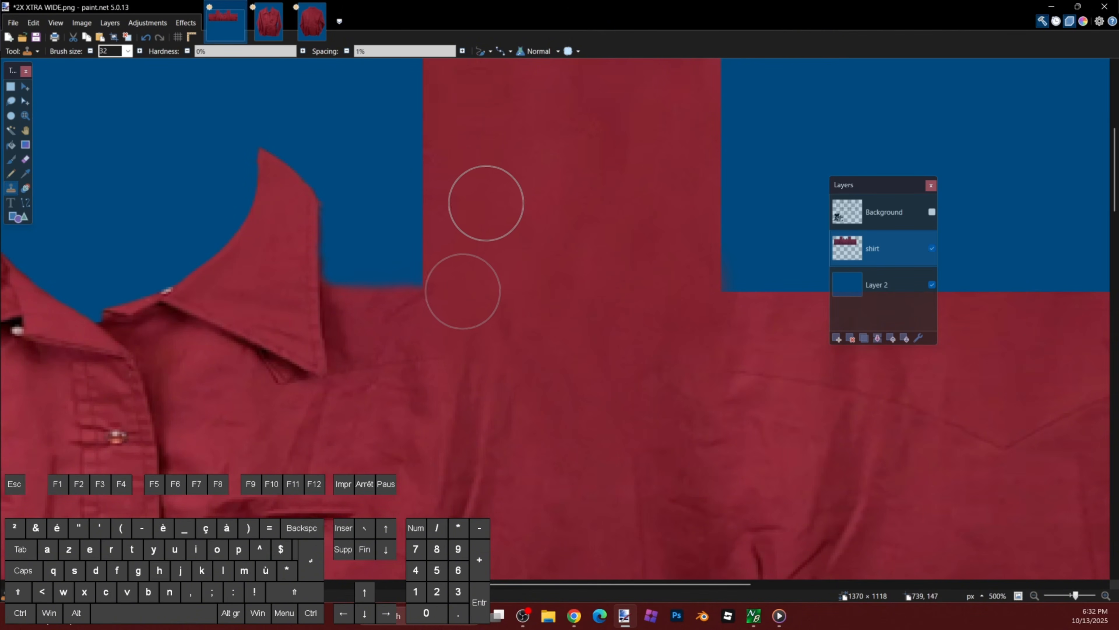
Step: Set the Clone Stamp brush size to 47 and check how the right-hand shoulder strip blends into the torso
scroll(669, 215, "down", 5)
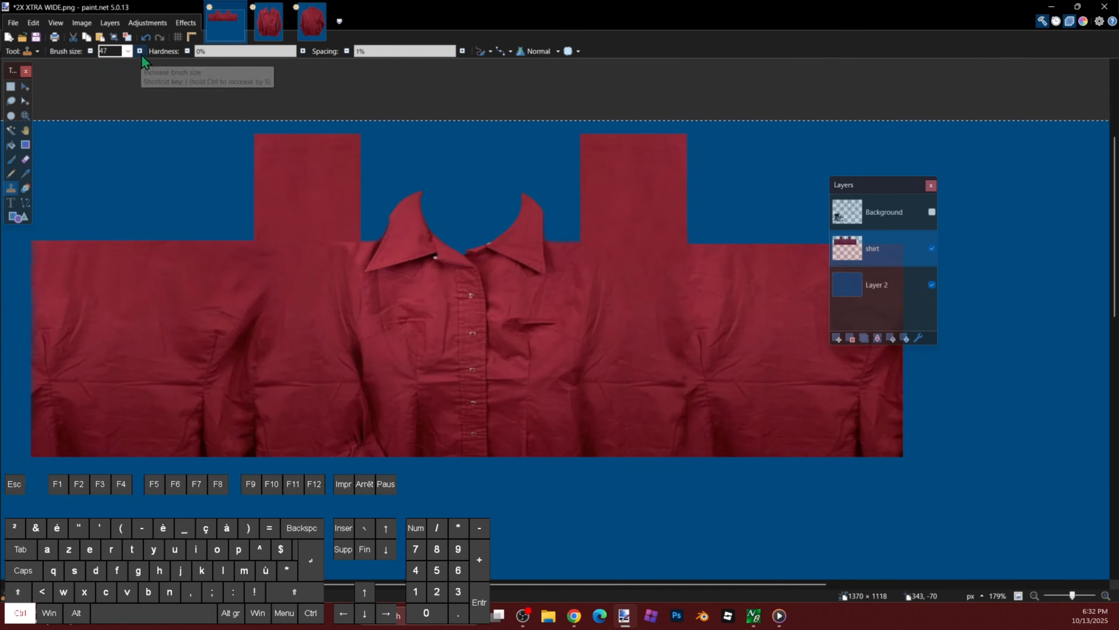
left_click(139, 51)
scroll(581, 244, "up", 3)
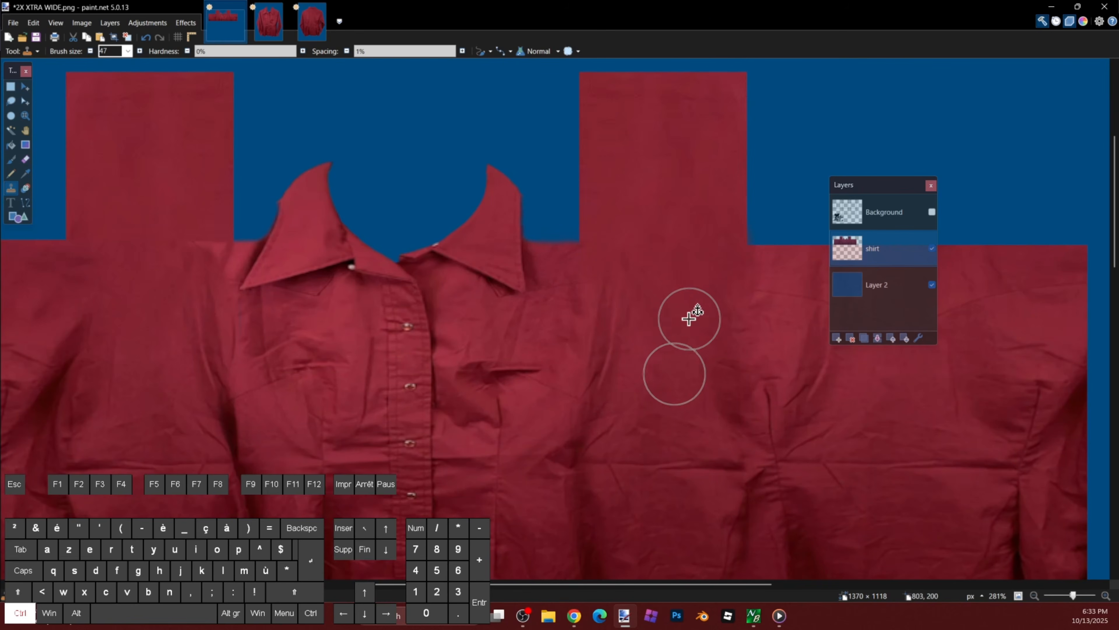
scroll(622, 229, "down", 1)
scroll(622, 229, "down", 2)
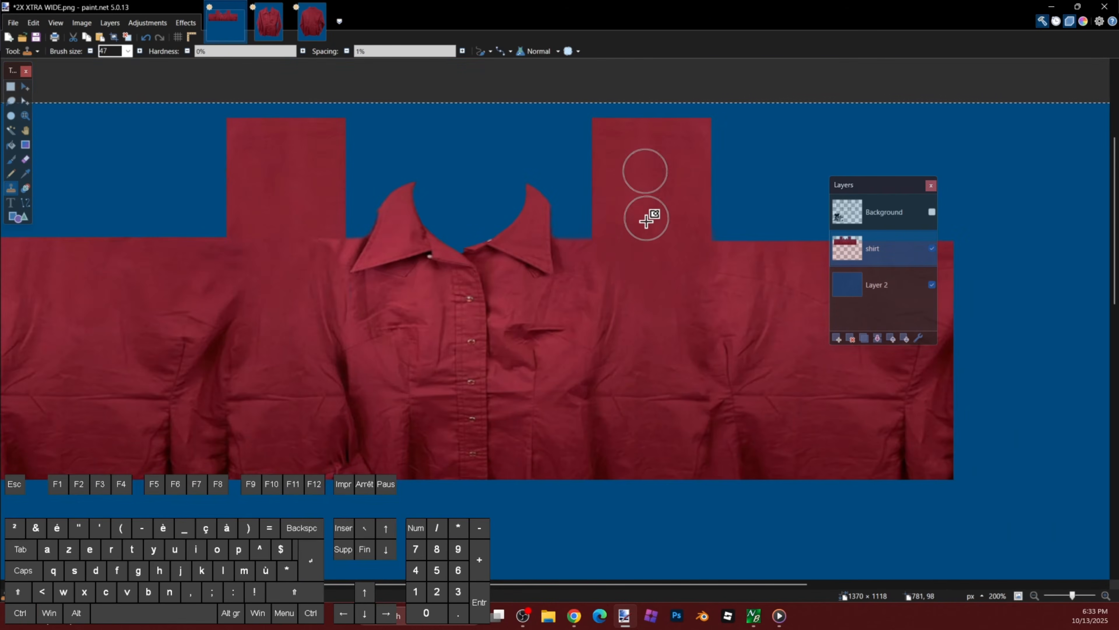
scroll(639, 220, "down", 3)
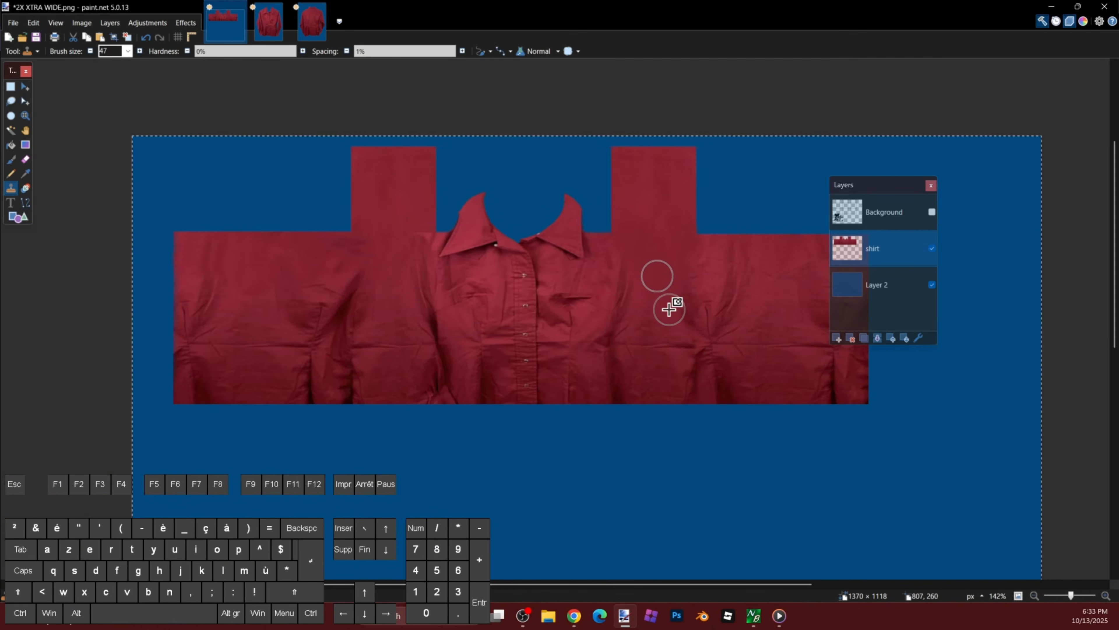
Step: Clone clean fabric over the seam where the left shoulder strap meets the shirt body, using the Clone Stamp
scroll(687, 287, "up", 1)
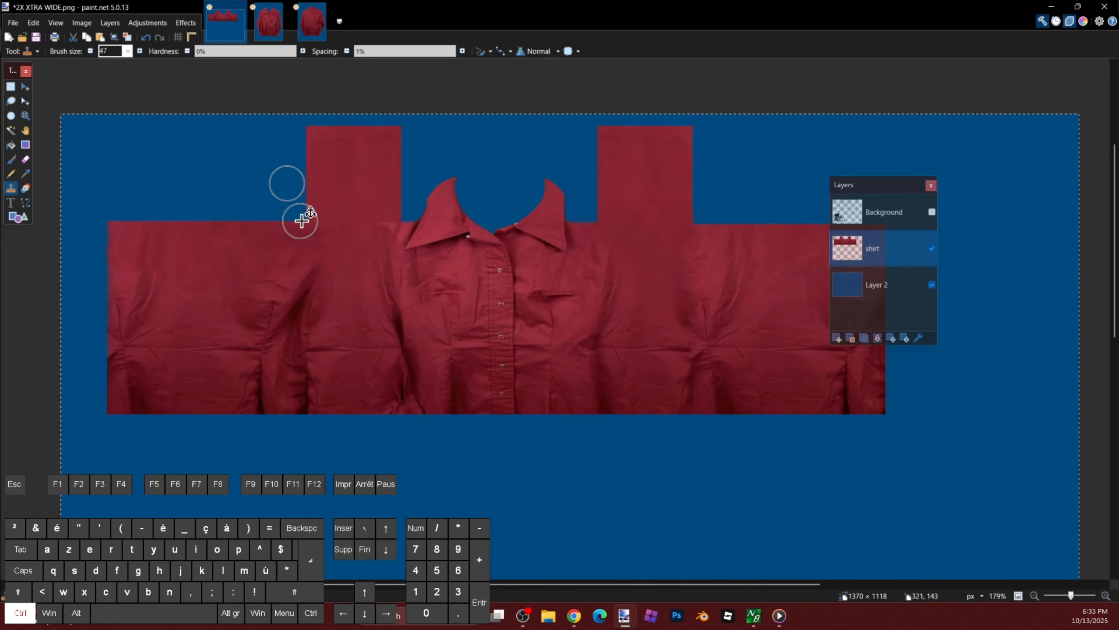
scroll(299, 220, "up", 5)
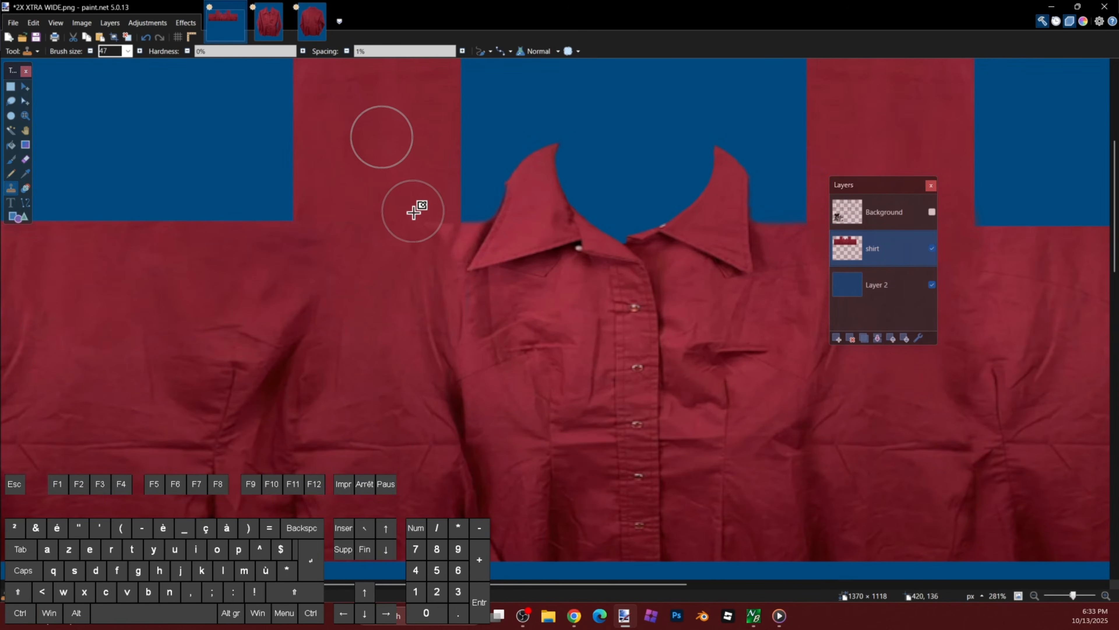
left_click(431, 206, "ctrl")
left_click(401, 150, "ctrl")
left_click_drag(383, 199, 335, 220)
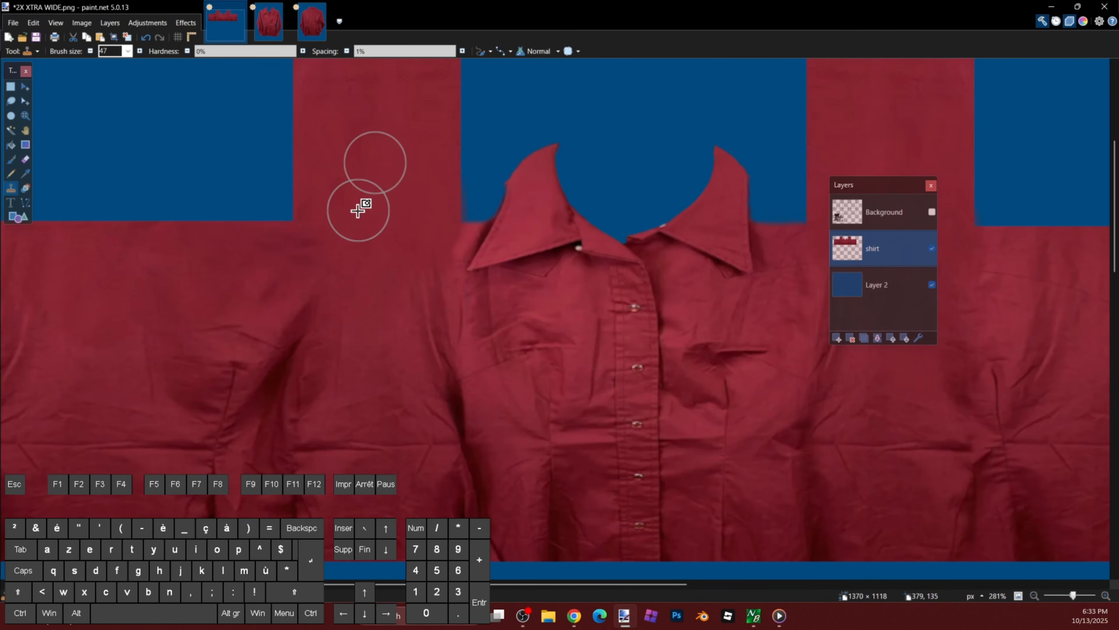
scroll(375, 212, "down", 2)
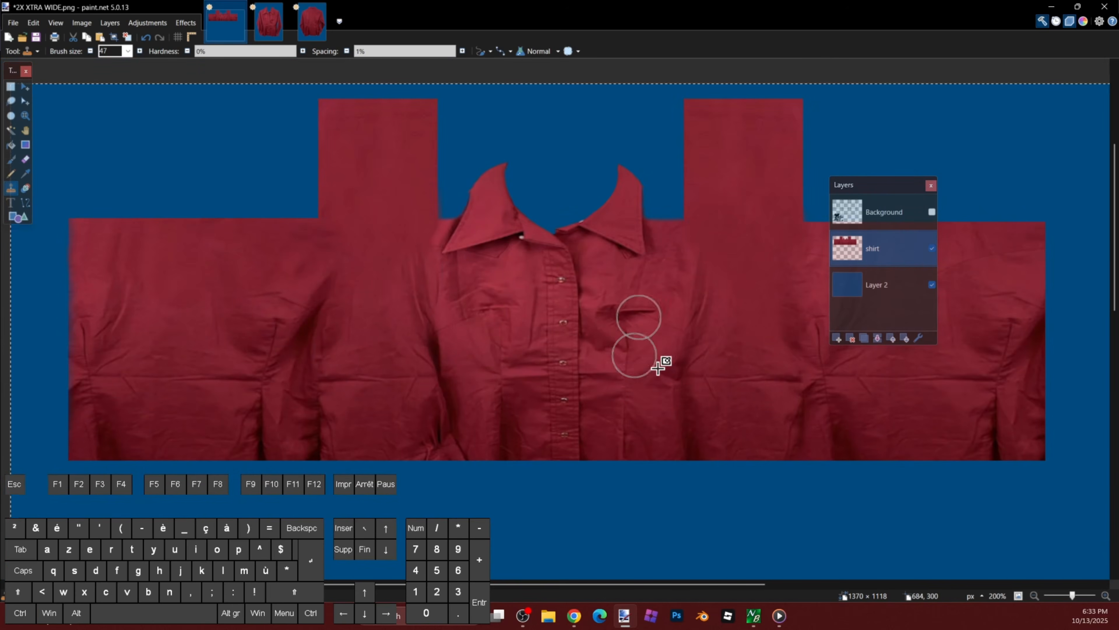
scroll(376, 207, "up", 1)
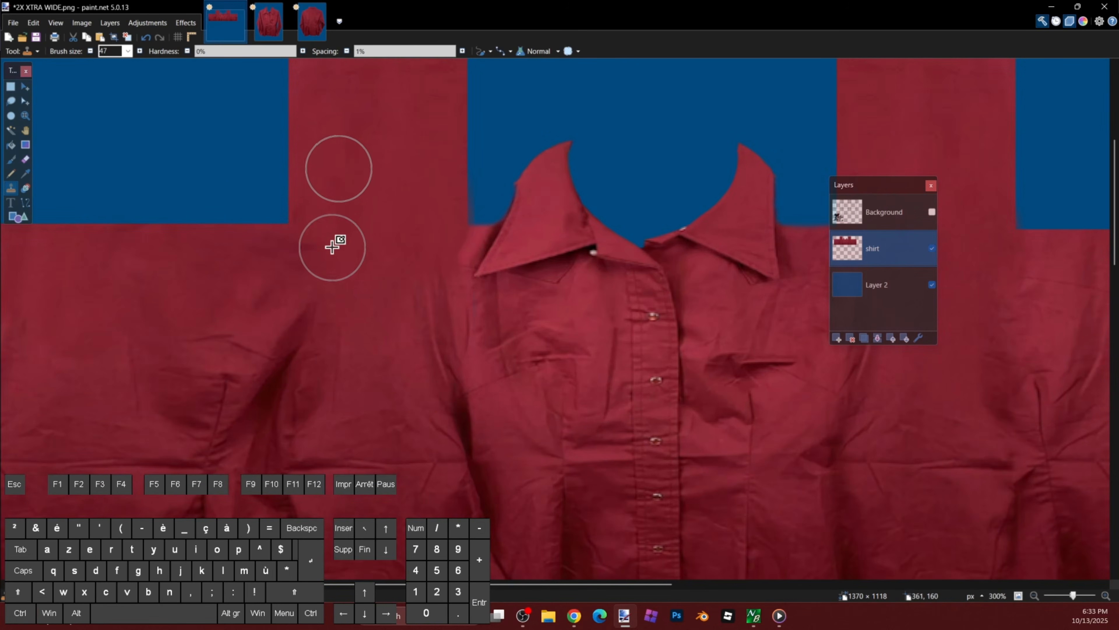
Step: Reduce the Clone Stamp brush size to 12 and clone out the thin bluish vertical line below the left collar tip
left_click(91, 52, "ctrl")
left_click(90, 51, "ctrl")
left_click(90, 51, "ctrl")
left_click(91, 52, "ctrl")
left_click(90, 52, "ctrl")
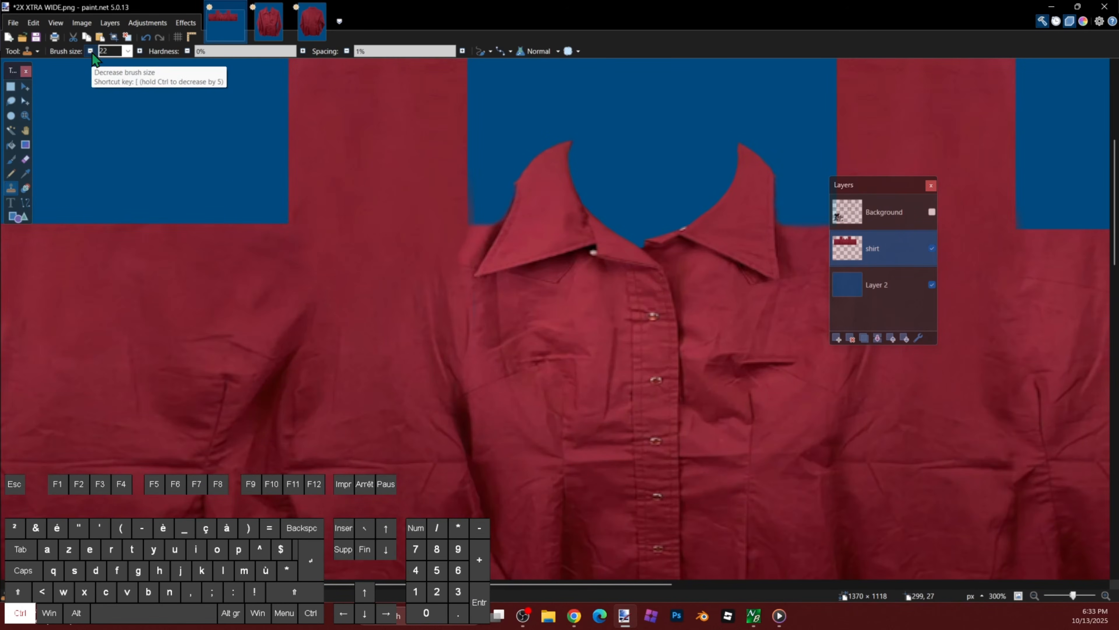
scroll(507, 300, "up", 4)
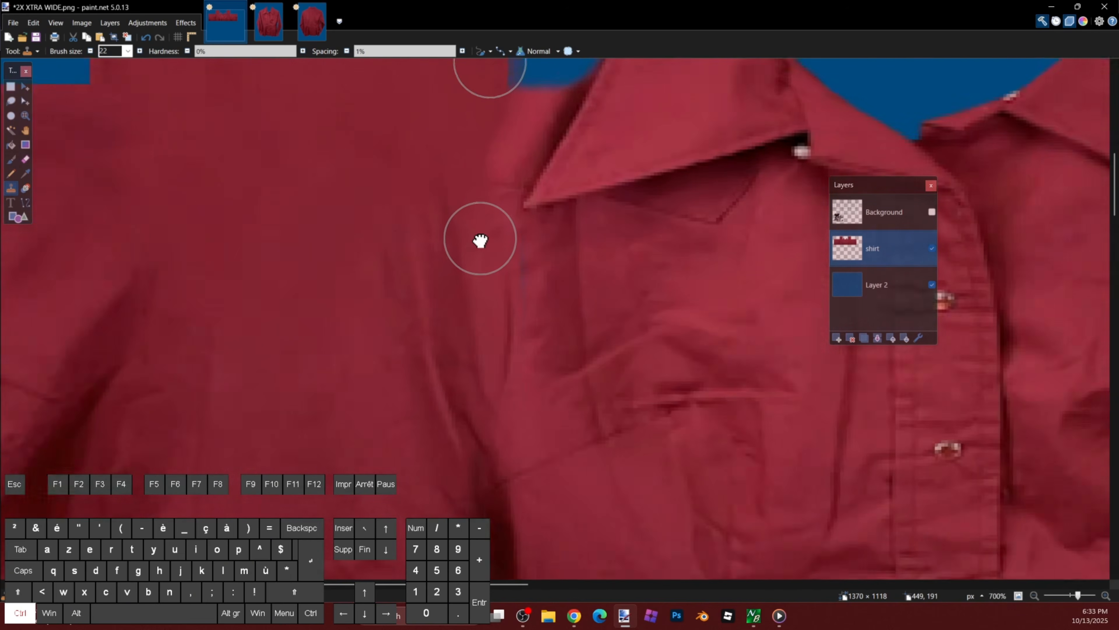
scroll(481, 240, "up", 1)
scroll(529, 273, "down", 2)
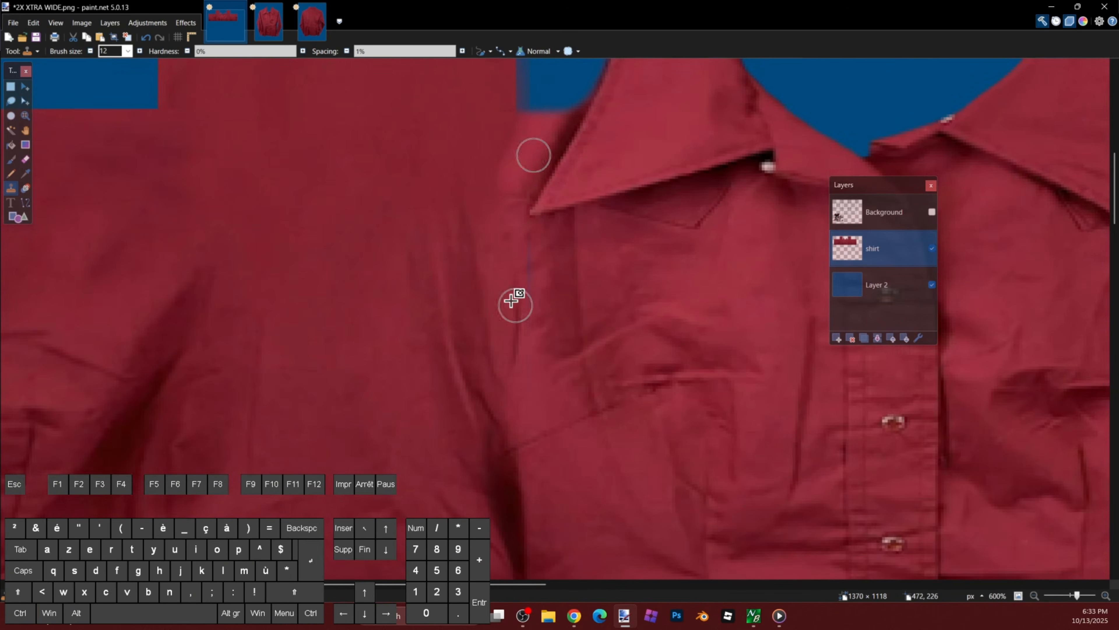
scroll(524, 317, "up", 5)
left_click(480, 177, "ctrl")
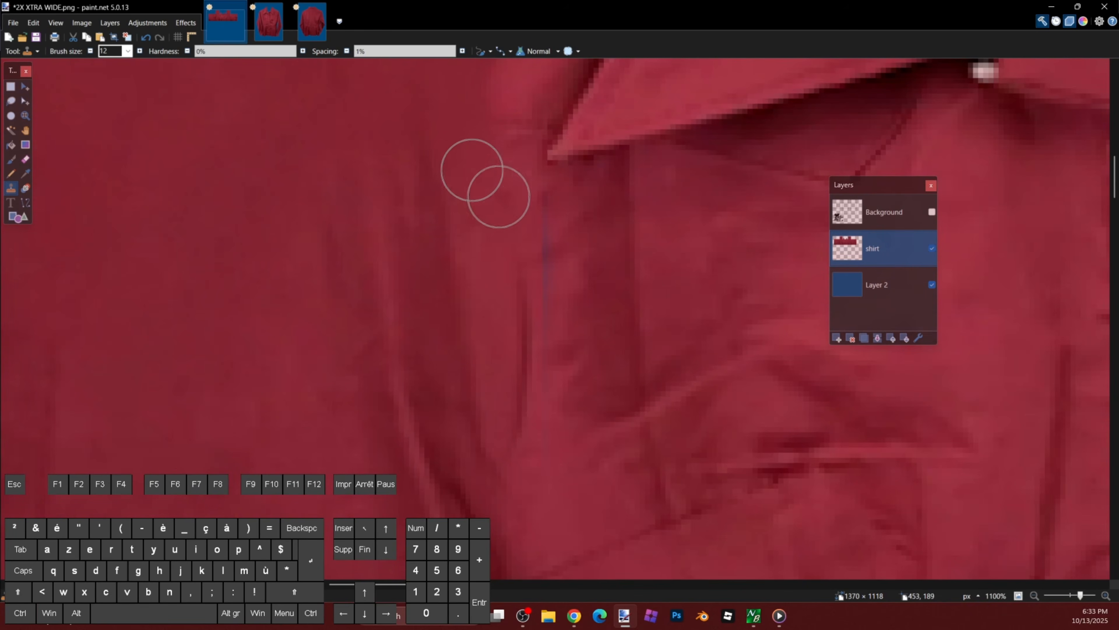
left_click_drag(535, 282, 545, 388)
left_click(494, 220, "ctrl")
left_click_drag(549, 245, 545, 294)
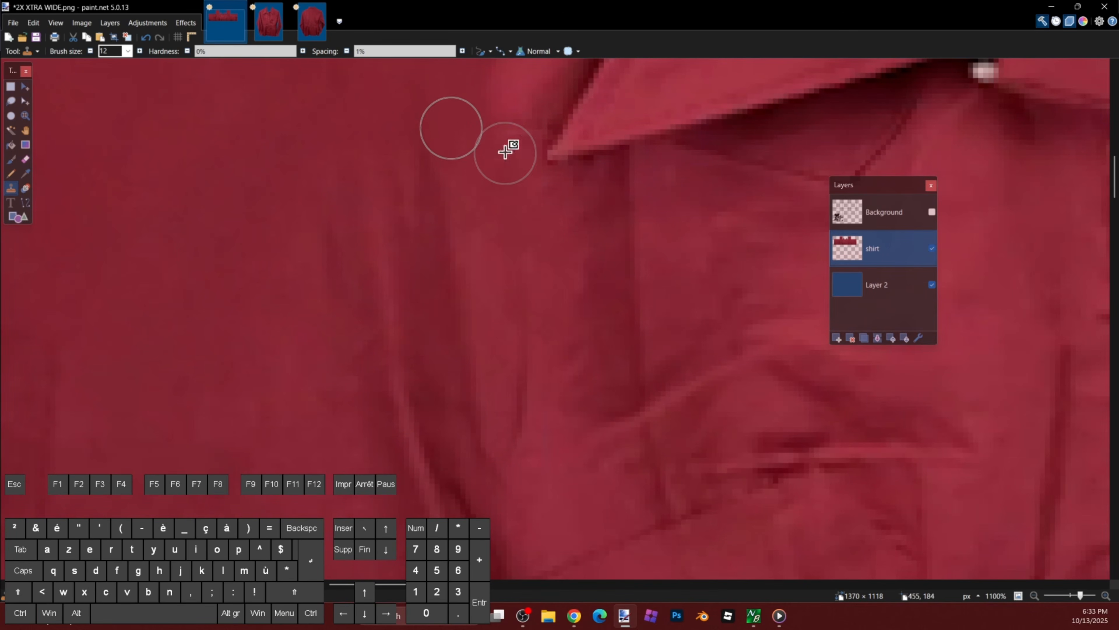
Step: Inspect the collar and neckline up close and compare them with the original front shirt photo
scroll(525, 143, "down", 6)
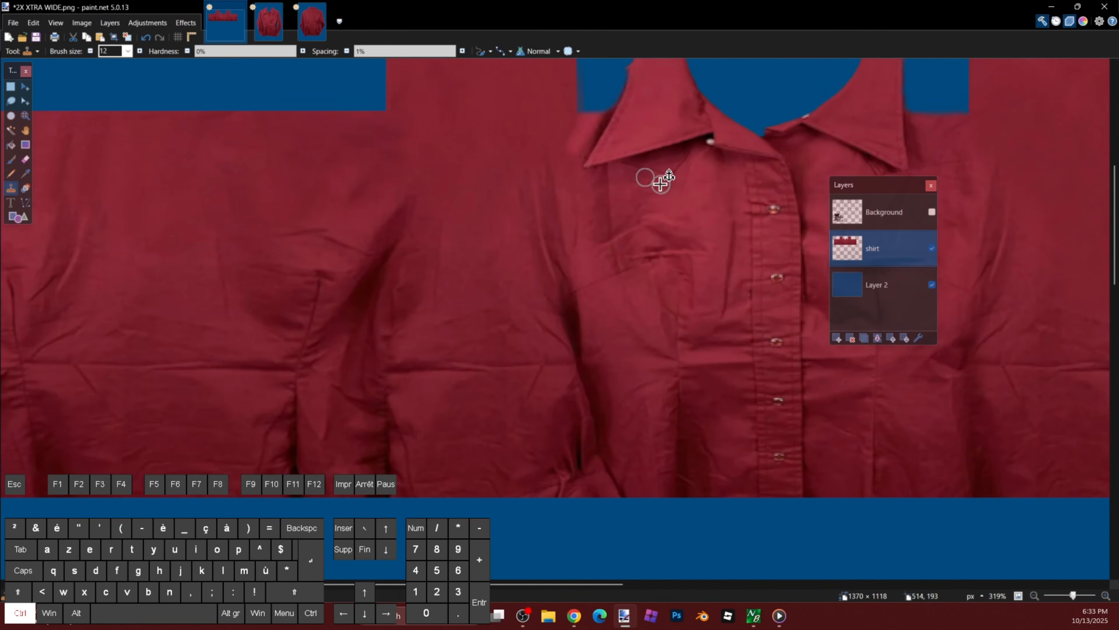
scroll(659, 184, "down", 6)
left_click_drag(685, 258, 622, 261)
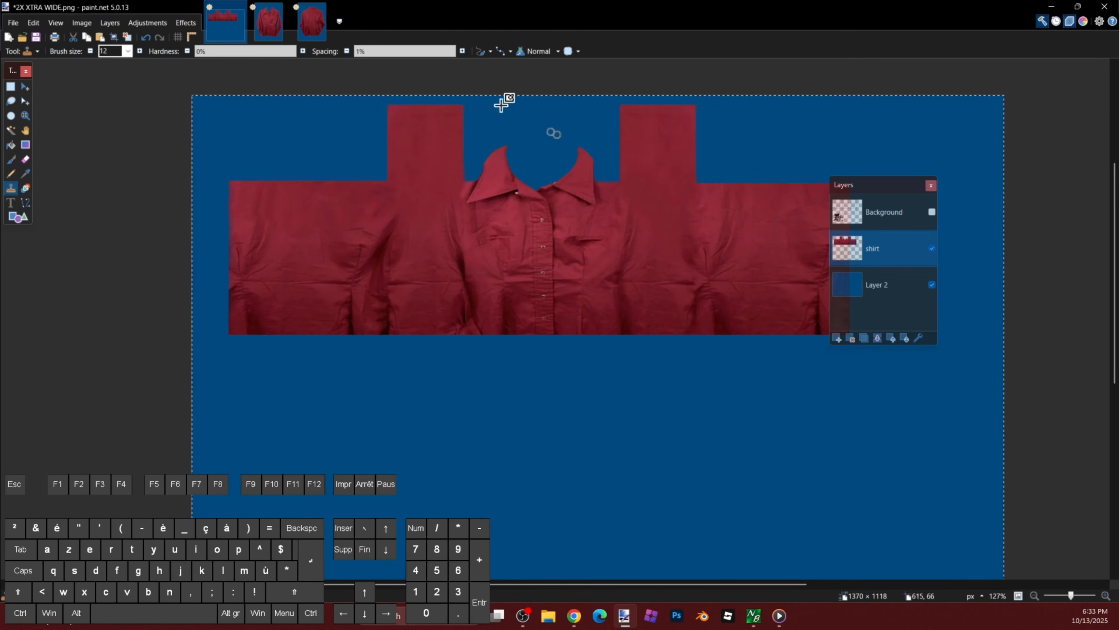
scroll(577, 179, "up", 5)
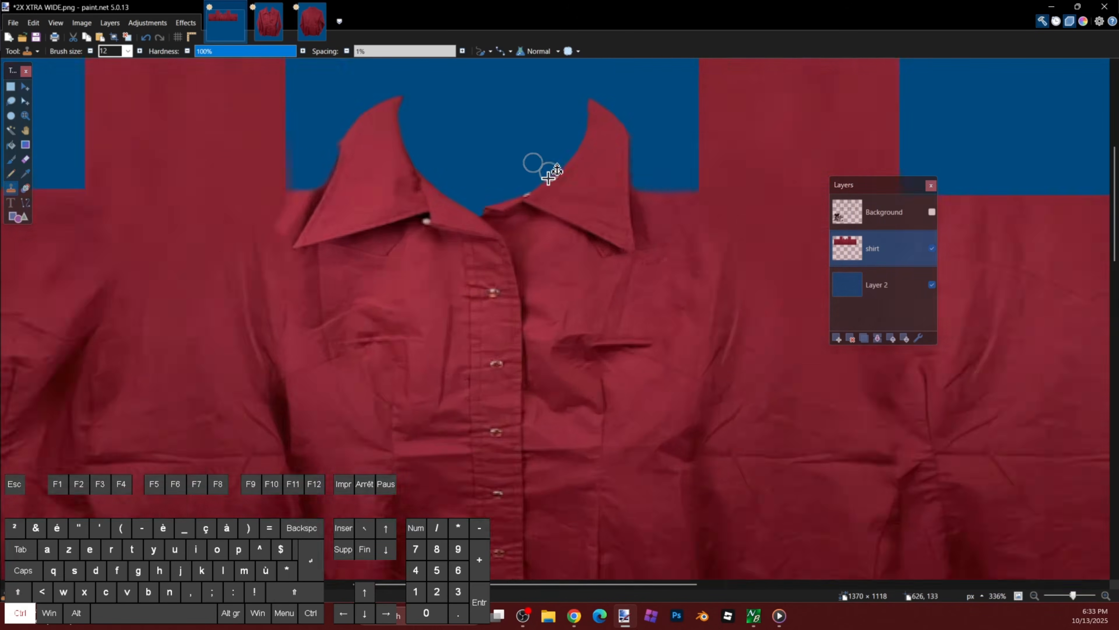
scroll(497, 189, "up", 2)
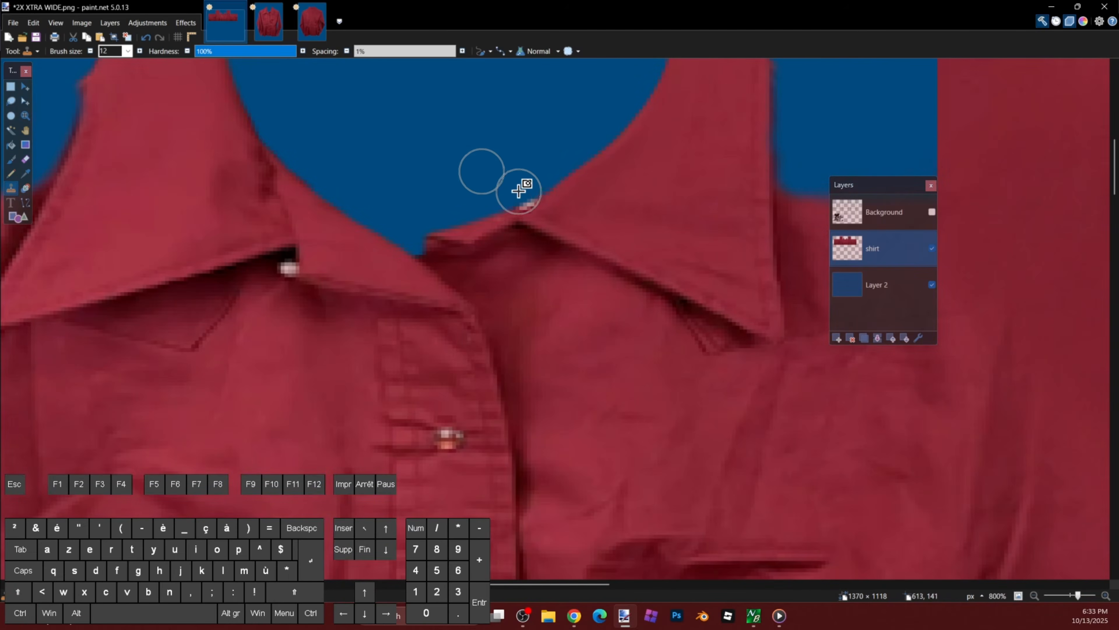
left_click(269, 21)
scroll(575, 198, "up", 3)
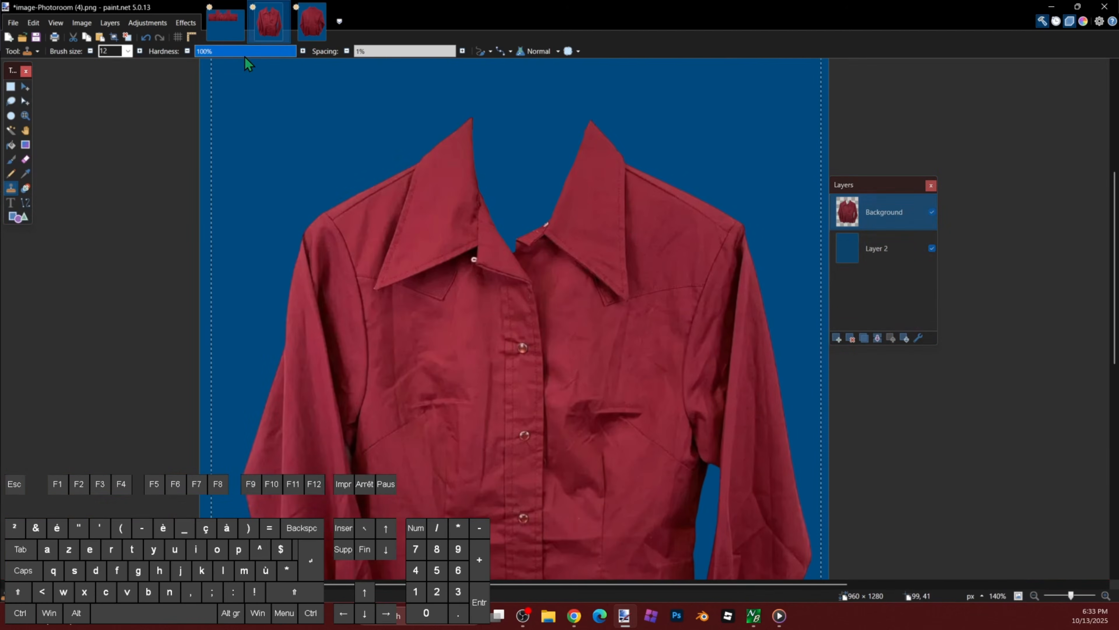
left_click(225, 20)
Step: Clone out the white button on the right collar's neckline edge with the Clone Stamp at 0% hardness and brush size 6
left_click_drag(199, 51, 158, 53)
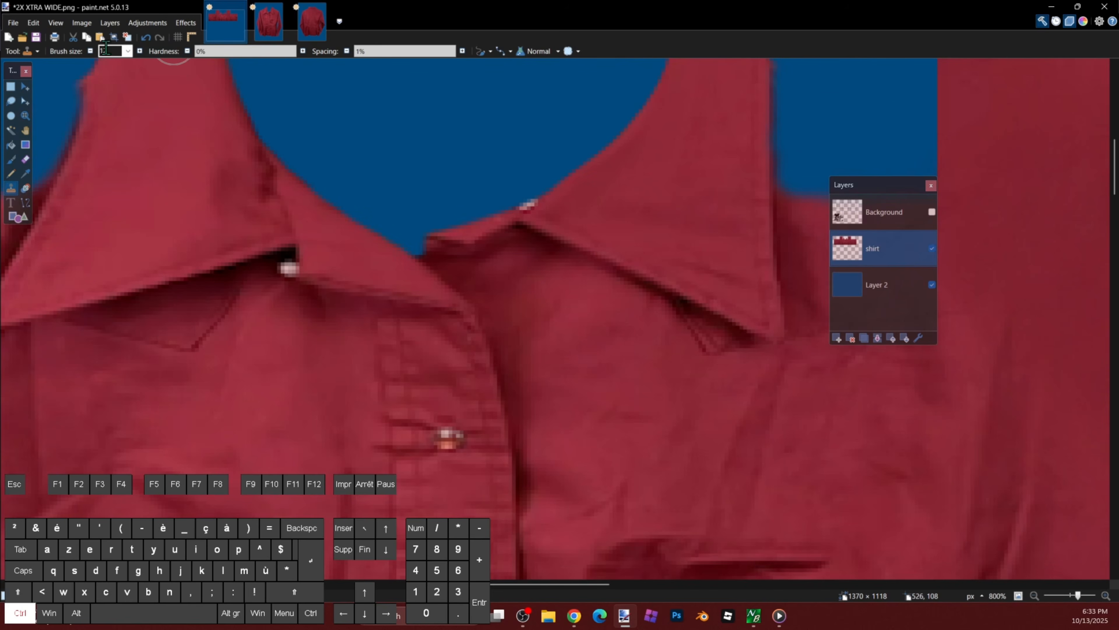
scroll(462, 174, "up", 2)
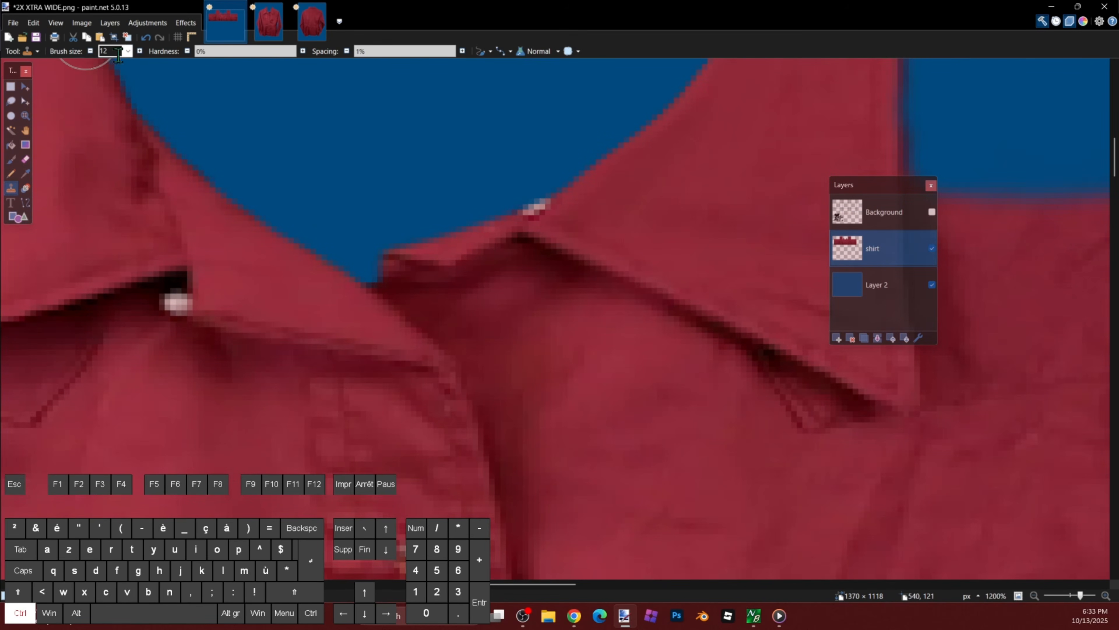
left_click(89, 51, "ctrl")
scroll(601, 193, "up", 2)
key("bracketright")
key("bracketright")
key("bracketright")
key("bracketright")
key("bracketright")
mouse_move(521, 223)
left_mouse_down()
mouse_move(477, 224)
mouse_move(539, 221)
mouse_move(438, 236)
mouse_move(607, 185)
left_mouse_up()
left_click(440, 236, "ctrl")
left_click(590, 195, "ctrl")
left_click_drag(520, 228, 503, 228)
left_click(392, 257, "ctrl")
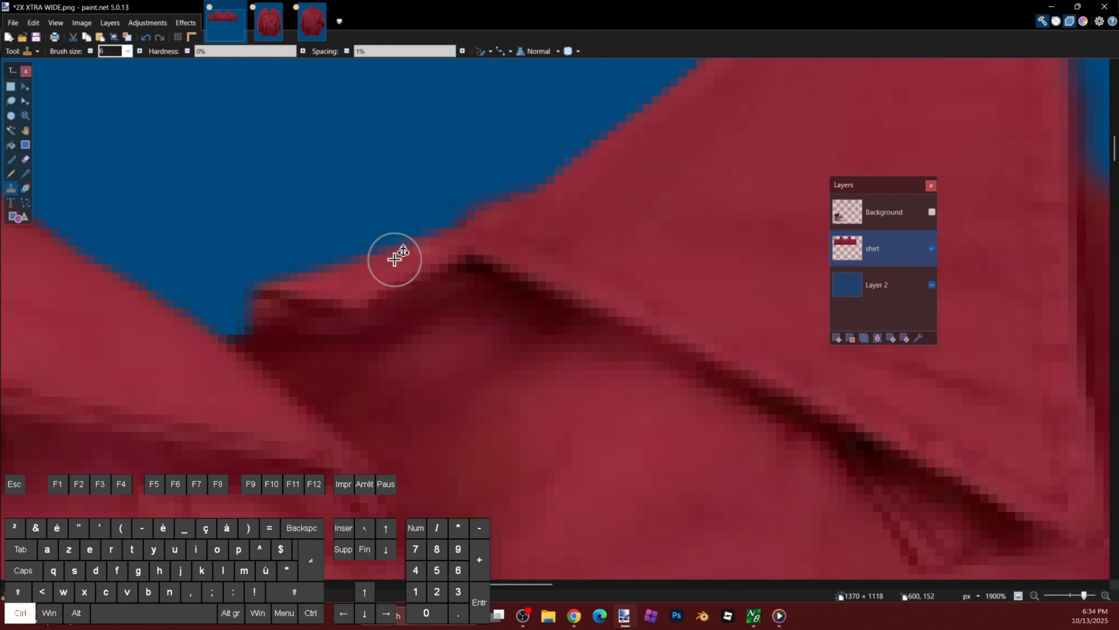
Step: Examine the retouched neckline and the whole shirt template for remaining flaws
key("e")
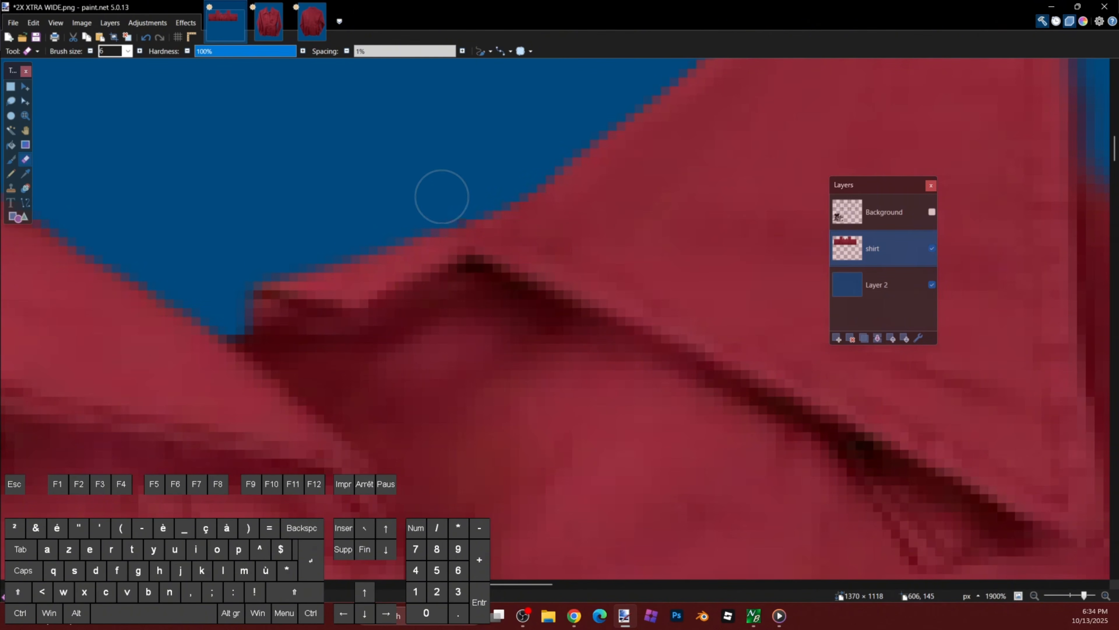
scroll(512, 155, "down", 6)
scroll(600, 182, "up", 4)
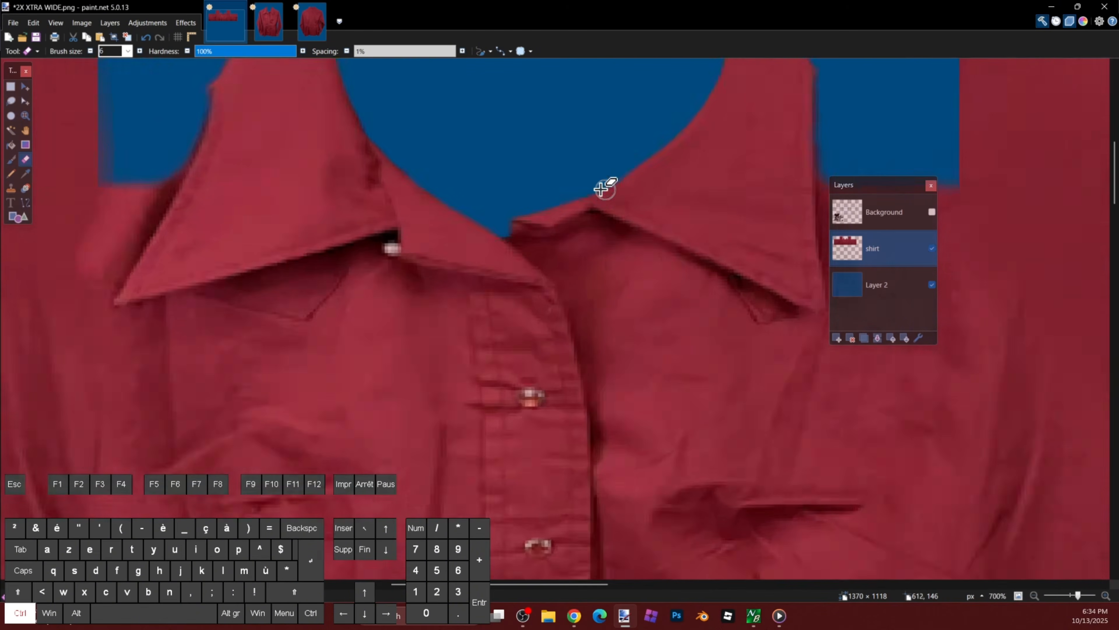
scroll(723, 181, "down", 2)
scroll(737, 186, "down", 5)
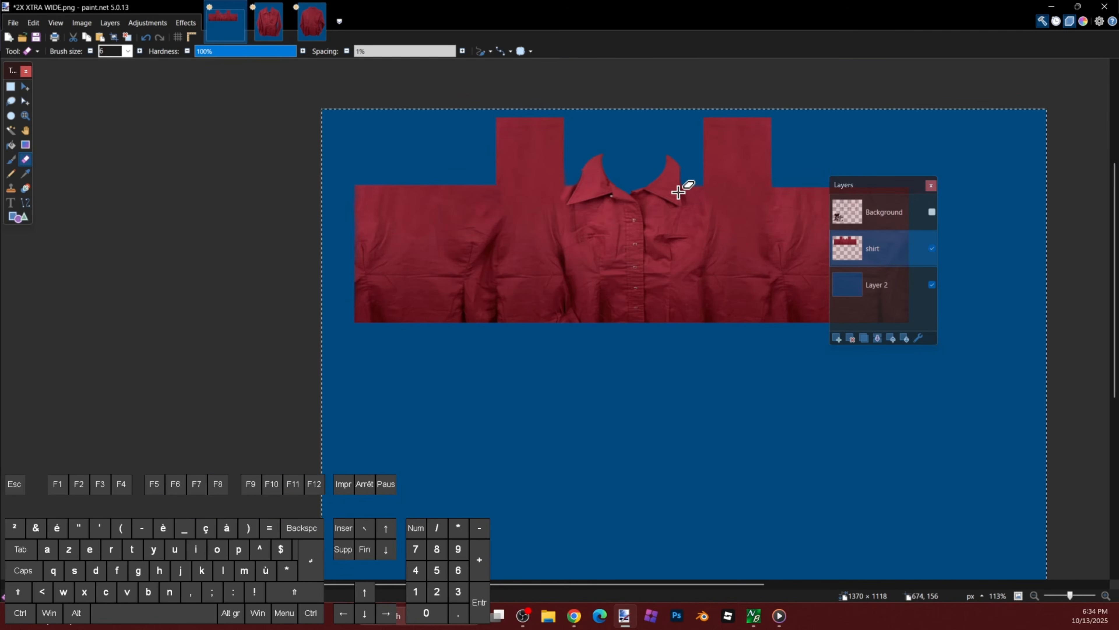
left_click_drag(754, 218, 644, 210)
scroll(585, 213, "up", 2, "ctrl")
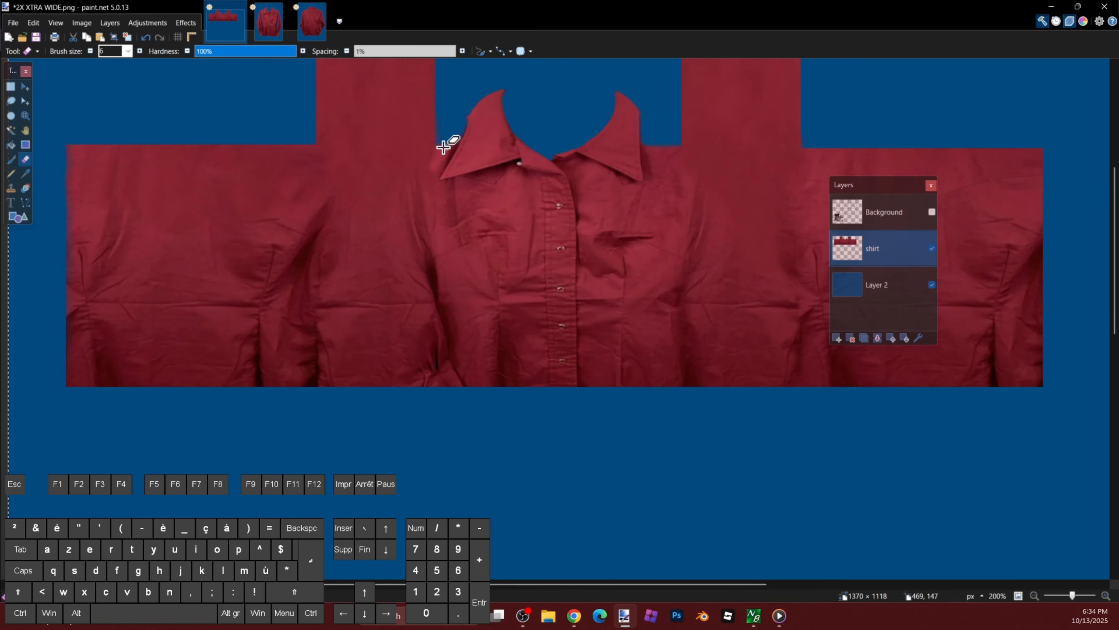
scroll(532, 219, "down", 2, "ctrl")
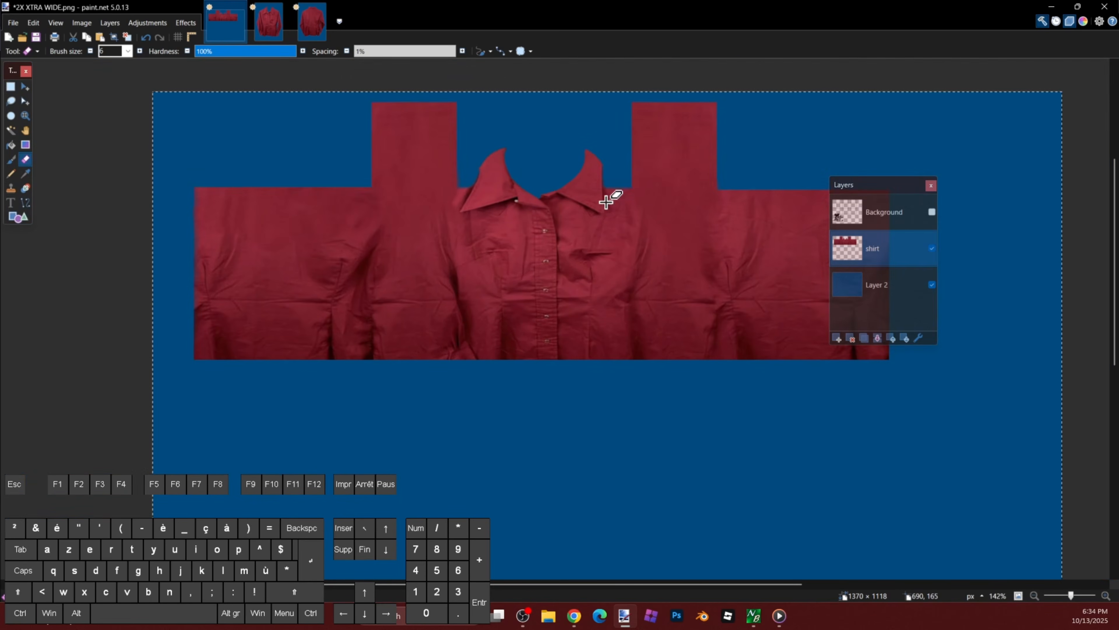
Step: Clone clean fabric over the dark crease on the left collar's inner edge, using the Clone Stamp at brush size 11
key("l")
left_click(139, 51)
left_click(139, 50)
left_click(139, 51)
left_click(139, 50)
left_click(139, 51)
scroll(482, 225, "up", 9, "ctrl")
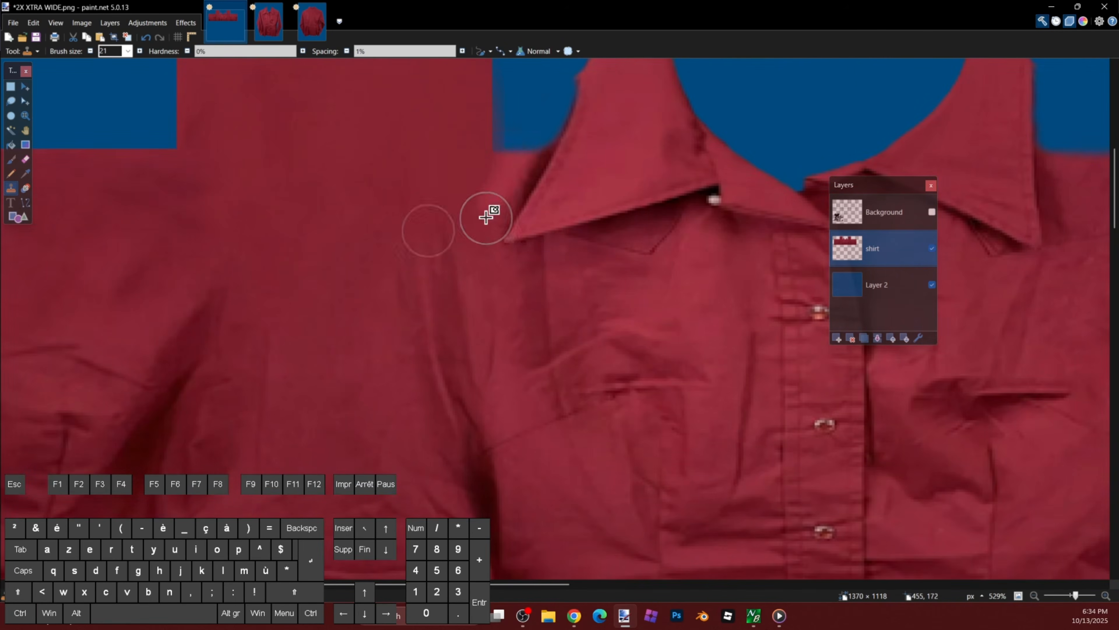
scroll(394, 215, "down", 5, "ctrl")
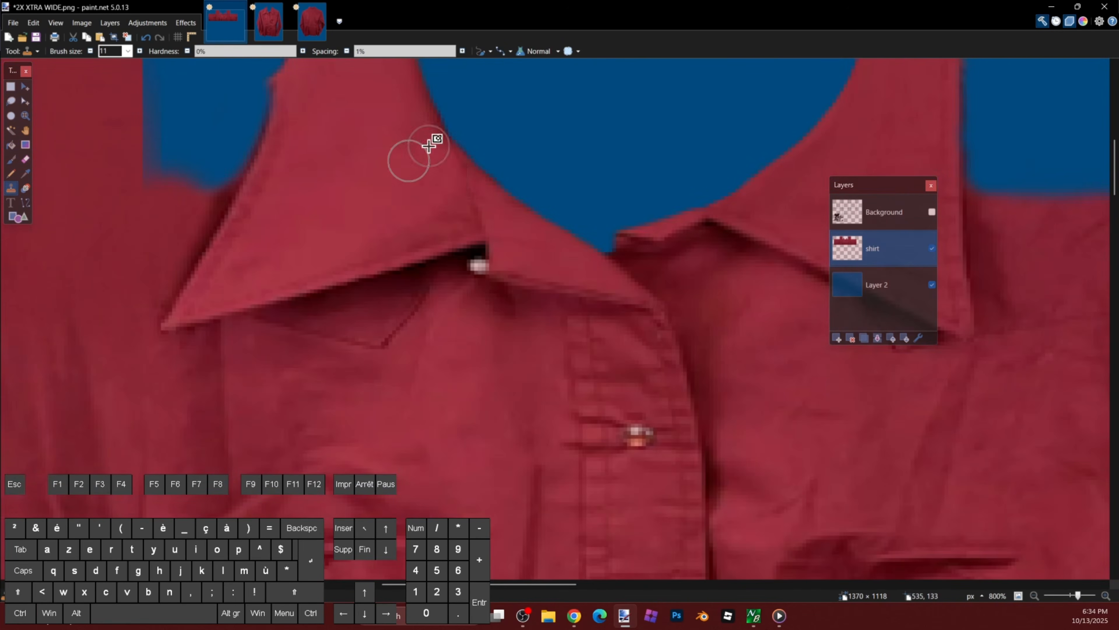
scroll(669, 382, "down", 4, "ctrl")
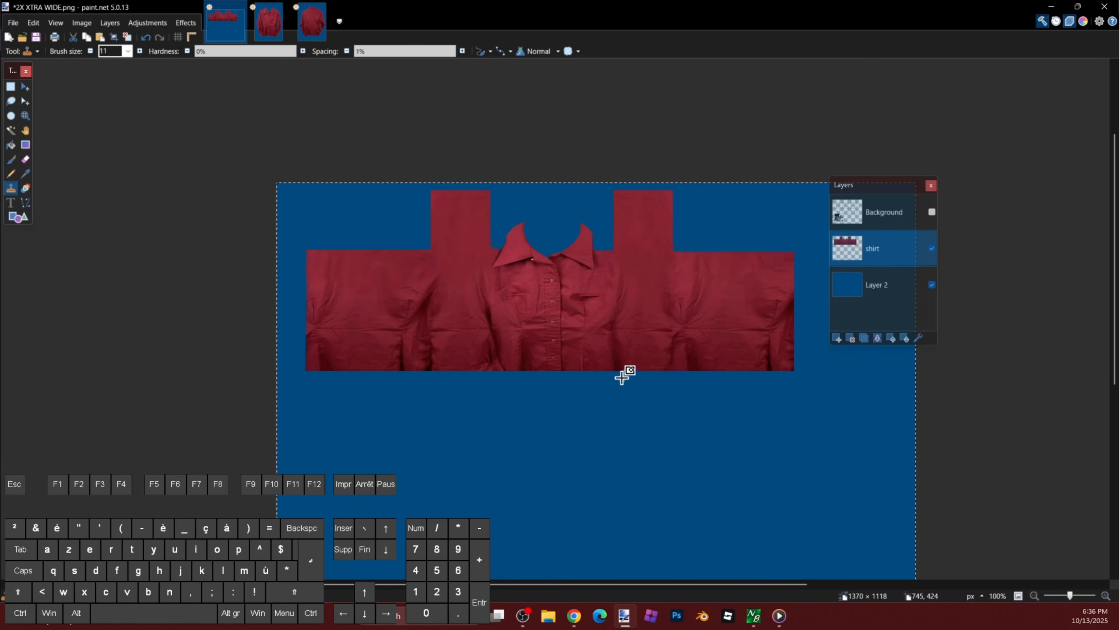
Step: Clean up the left collar's outer edge with the Eraser at 100% hardness
scroll(571, 371, "up", 2, "ctrl")
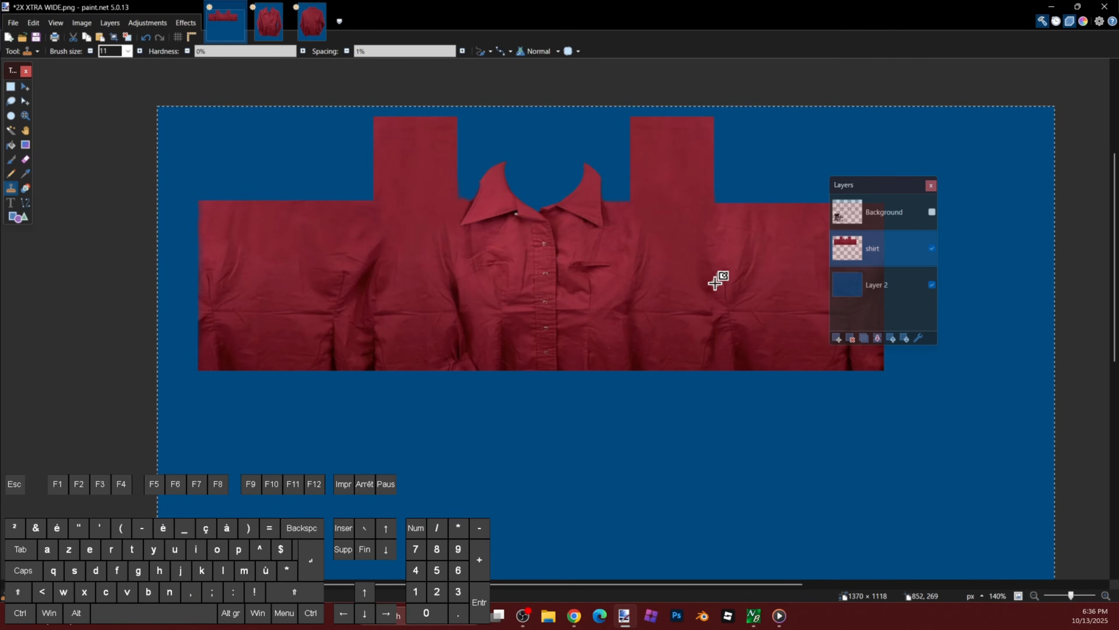
scroll(707, 257, "up", 3, "ctrl")
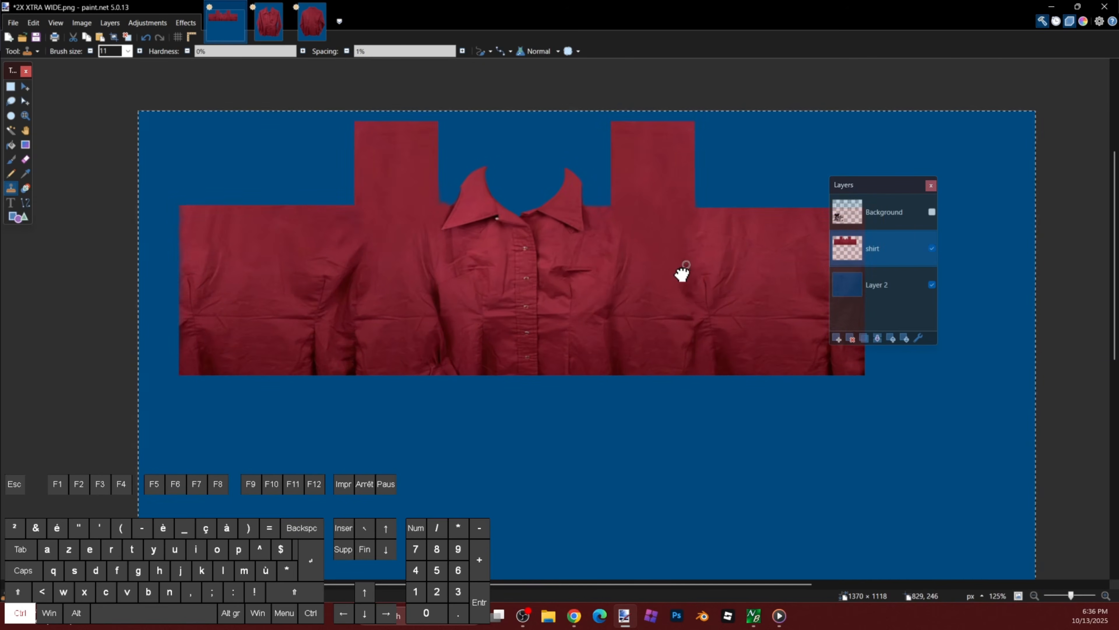
scroll(396, 154, "up", 6, "ctrl")
key("e")
left_click_drag(213, 51, 374, 55)
scroll(417, 171, "up", 2, "ctrl")
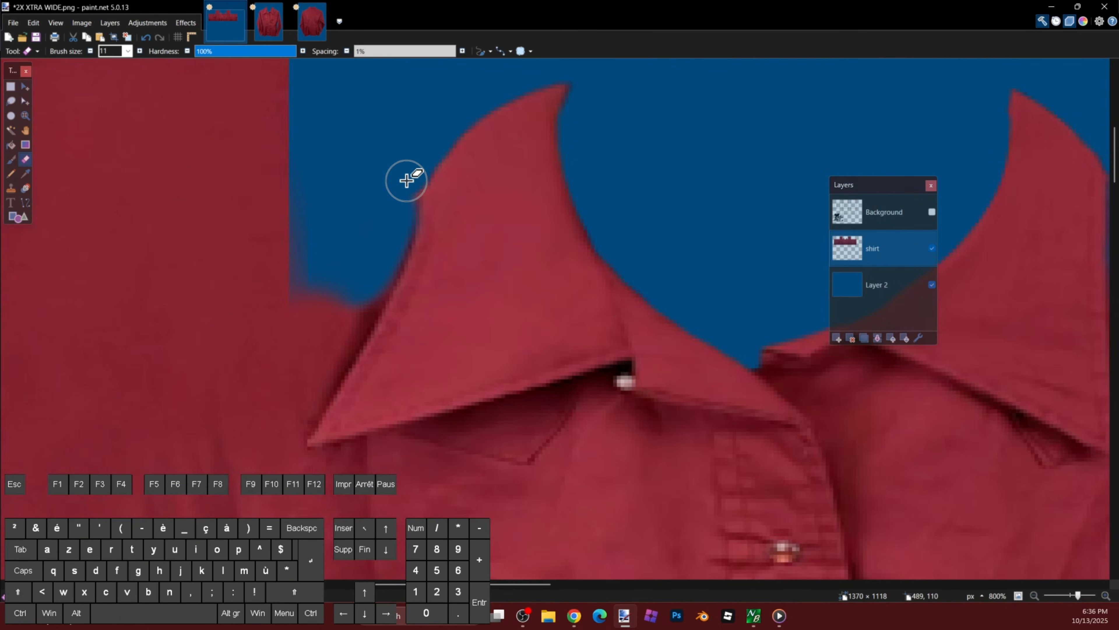
scroll(587, 196, "down", 4, "ctrl")
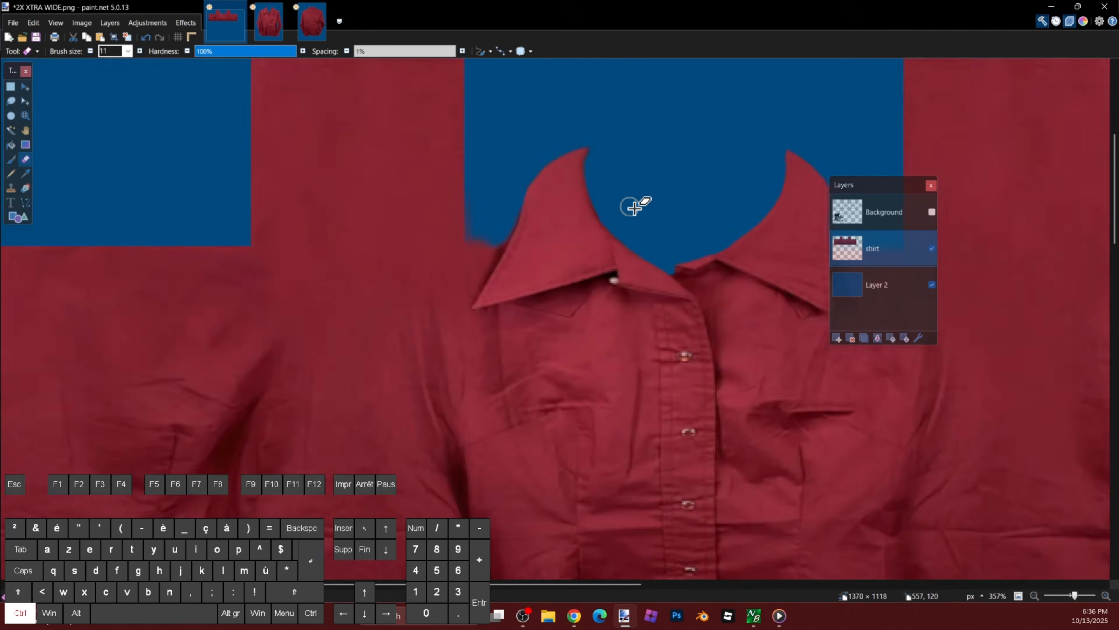
scroll(657, 214, "down", 5, "ctrl")
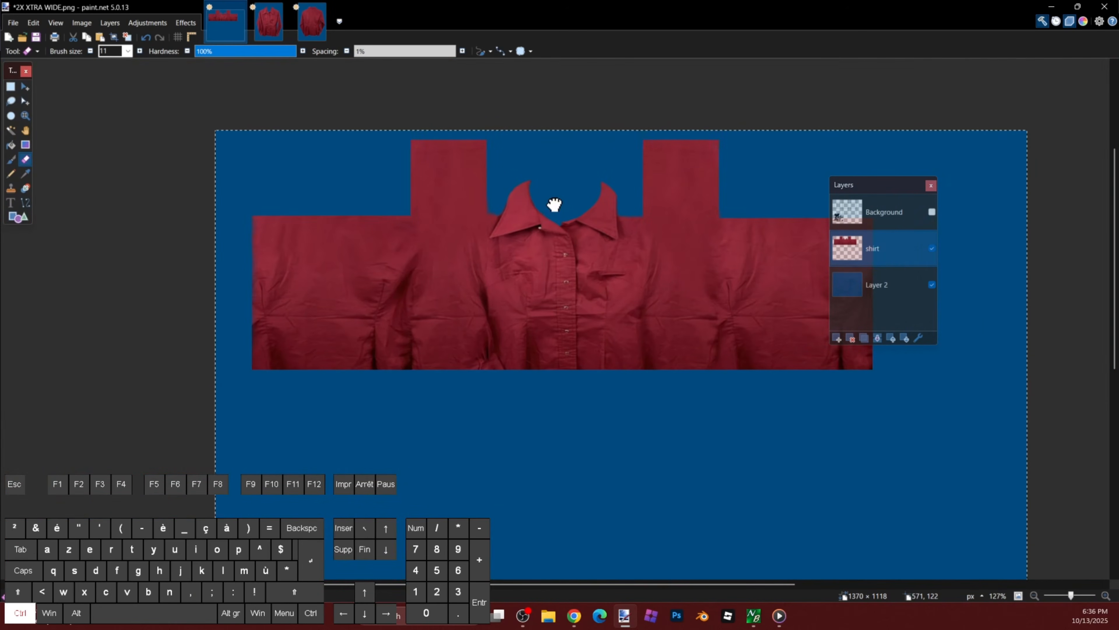
Step: Open the Liquify effect on the shirt layer and set its brush size to 150
left_click(187, 23)
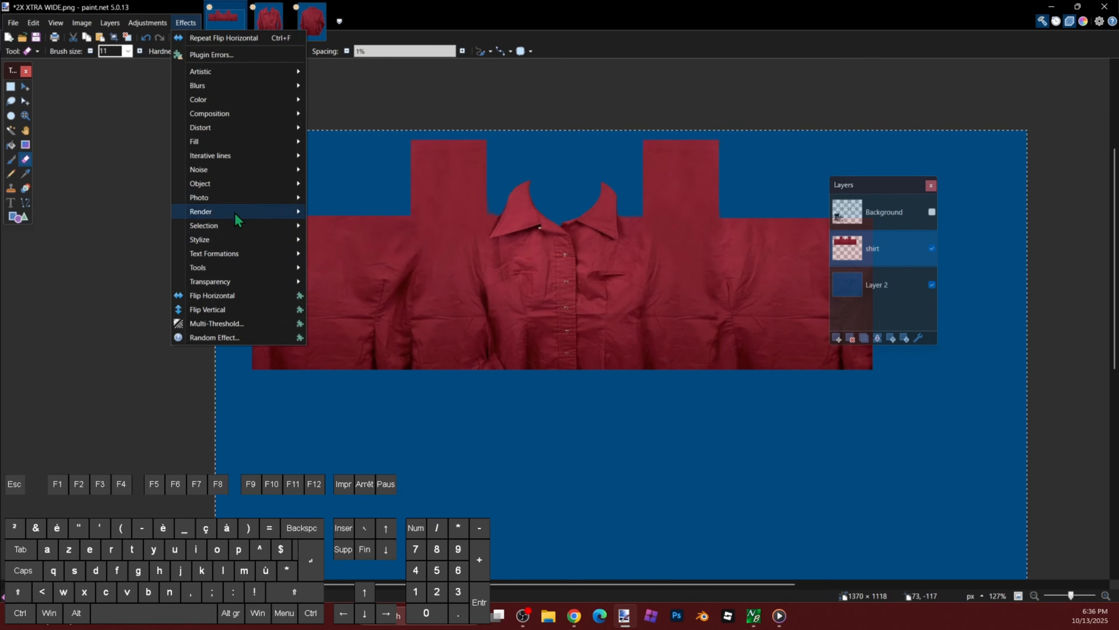
mouse_move(230, 269)
left_click(332, 293)
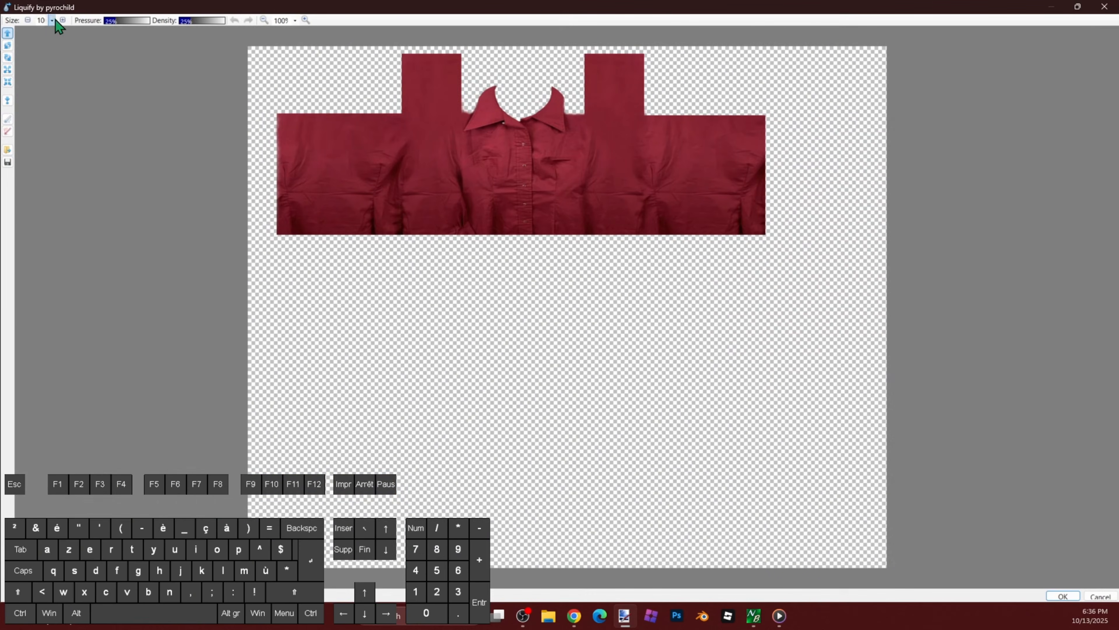
left_click(52, 20)
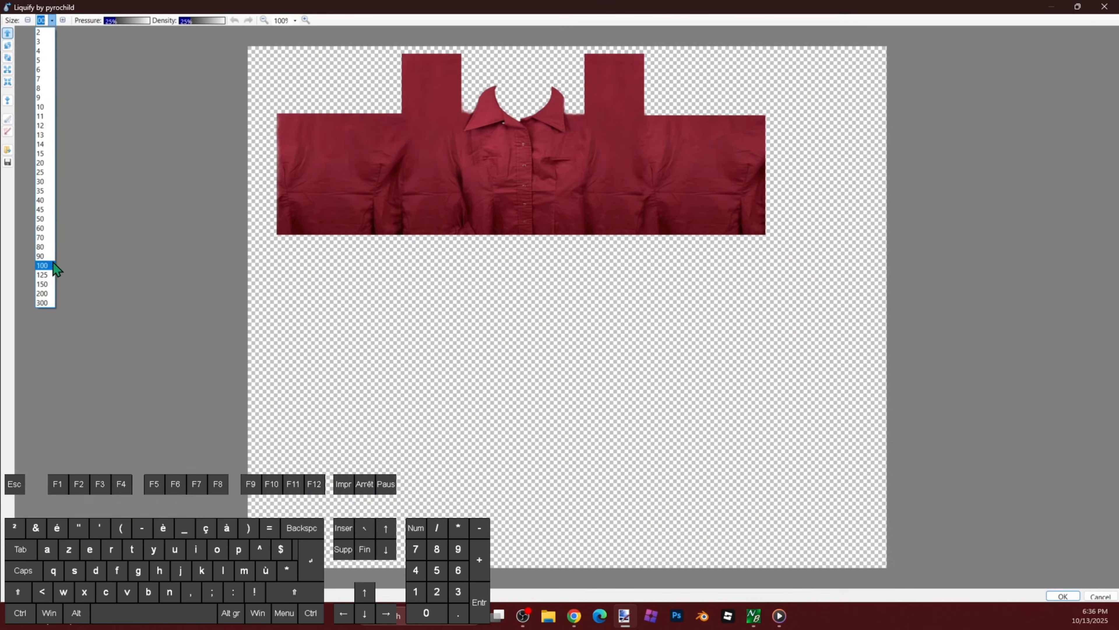
left_click(44, 282)
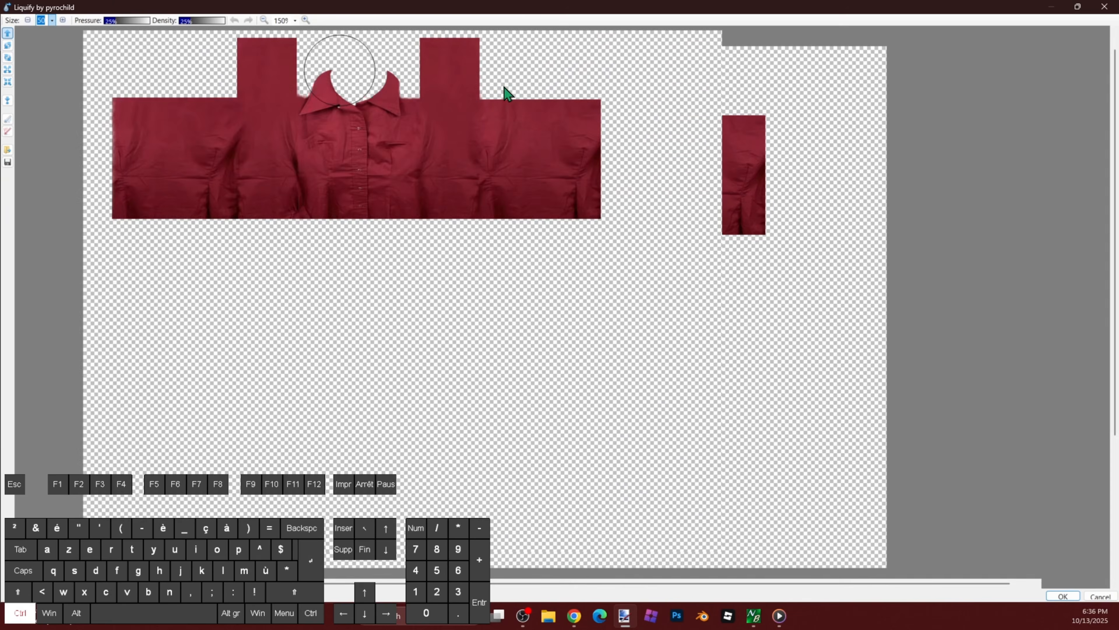
Step: Push the upper tips of both collar halves inward and outward to reshape the neckline with the Liquify brush
scroll(503, 86, "up", 1)
mouse_move(388, 161)
left_mouse_down()
mouse_move(374, 125)
mouse_move(352, 136)
left_mouse_up()
left_click_drag(470, 129, 504, 131)
left_click_drag(389, 120, 375, 116)
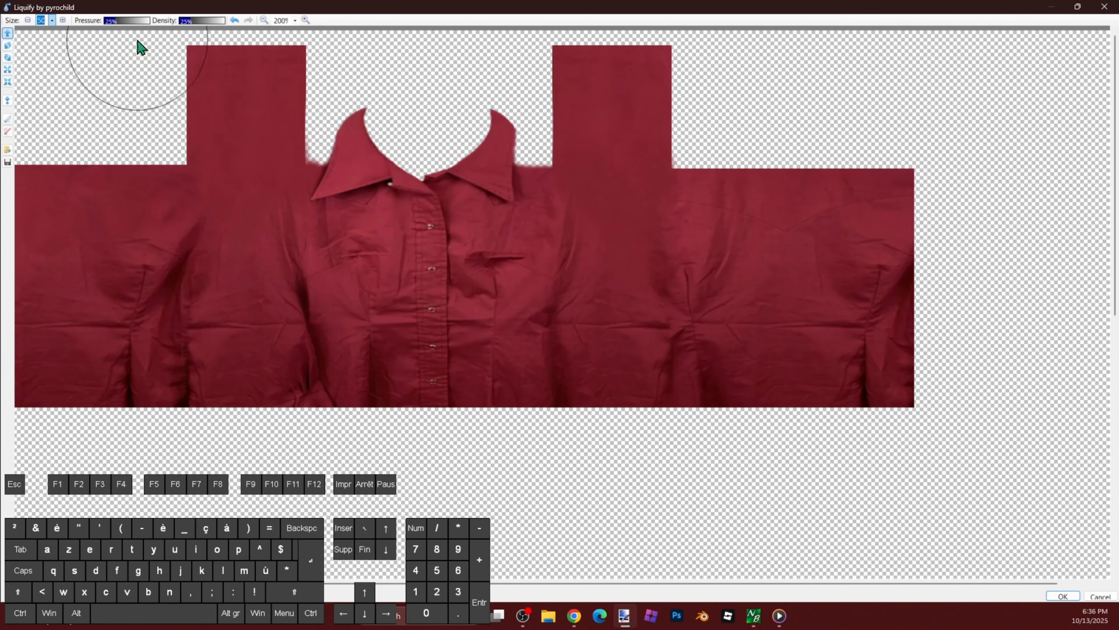
Step: Redo the warp on the left collar tip with a size 100 brush and apply the Liquify effect
left_click(52, 20)
left_click(43, 264)
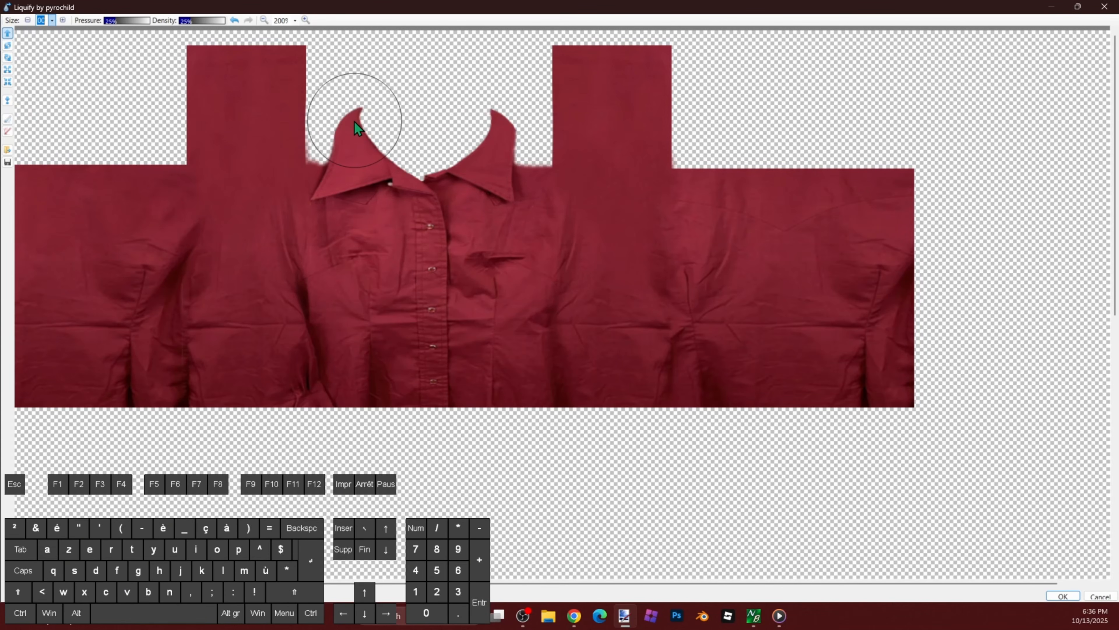
key("ctrl+z")
key("ctrl+z")
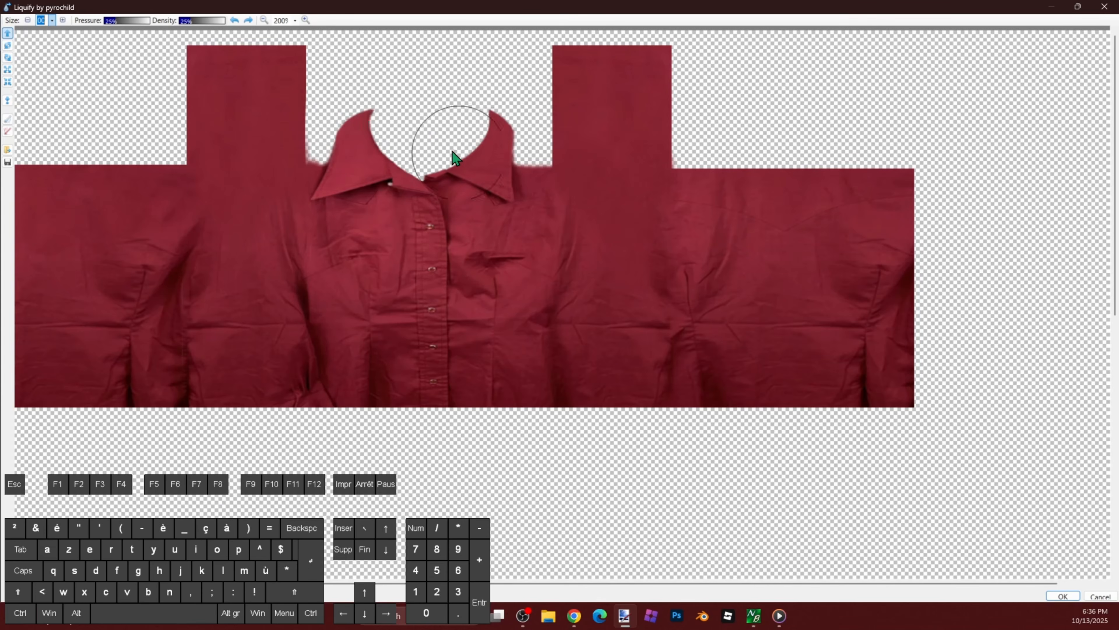
mouse_move(422, 121)
left_mouse_down()
mouse_move(377, 109)
mouse_move(373, 93)
mouse_move(462, 107)
left_mouse_up()
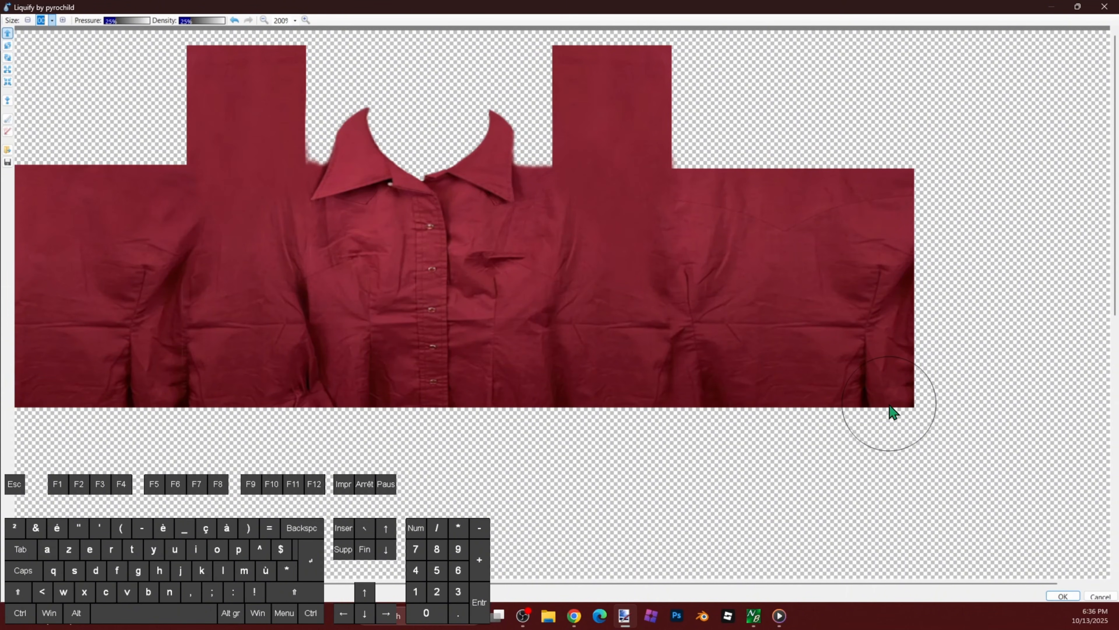
left_click(1062, 597)
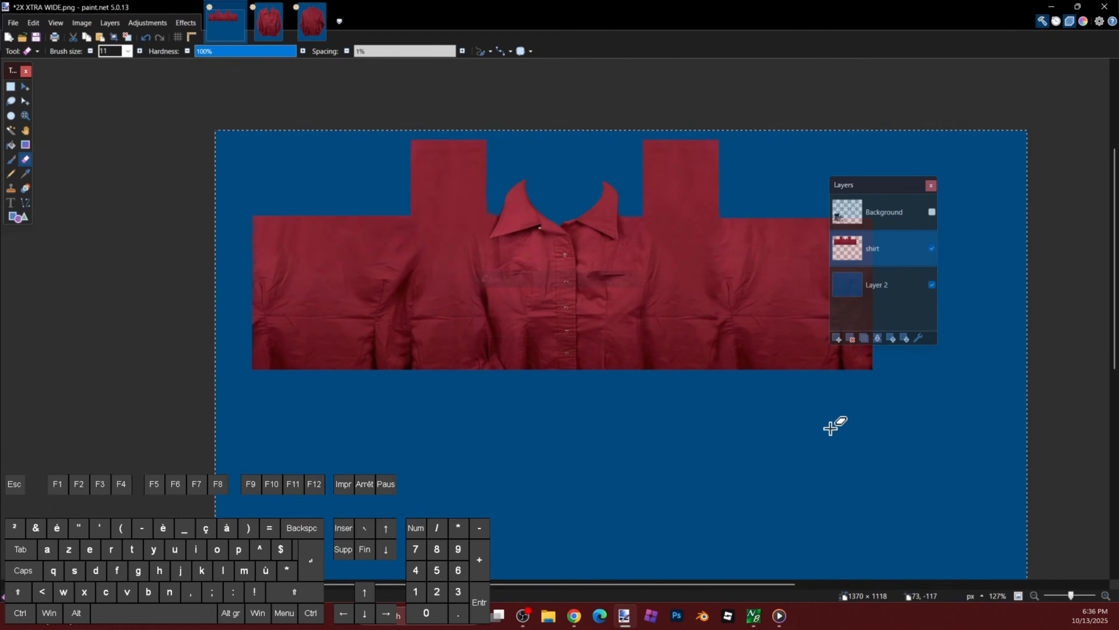
Step: Add a new layer directly below the shirt layer and name it "neckhole"
scroll(619, 374, "down", 1)
scroll(620, 369, "up", 1)
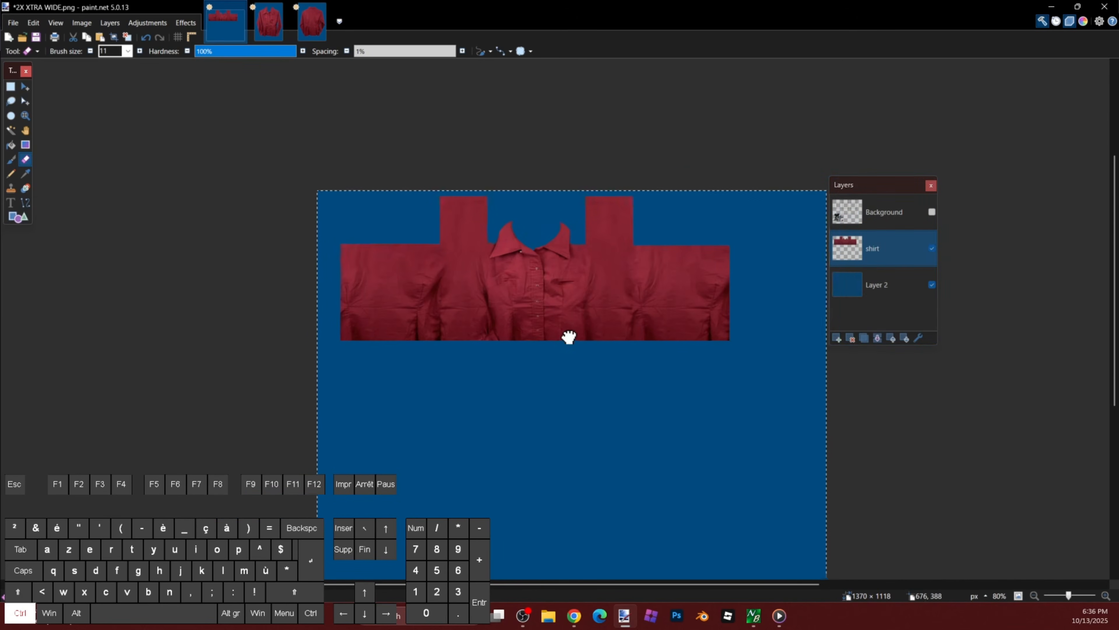
left_click(837, 338)
left_click_drag(873, 248, 872, 286)
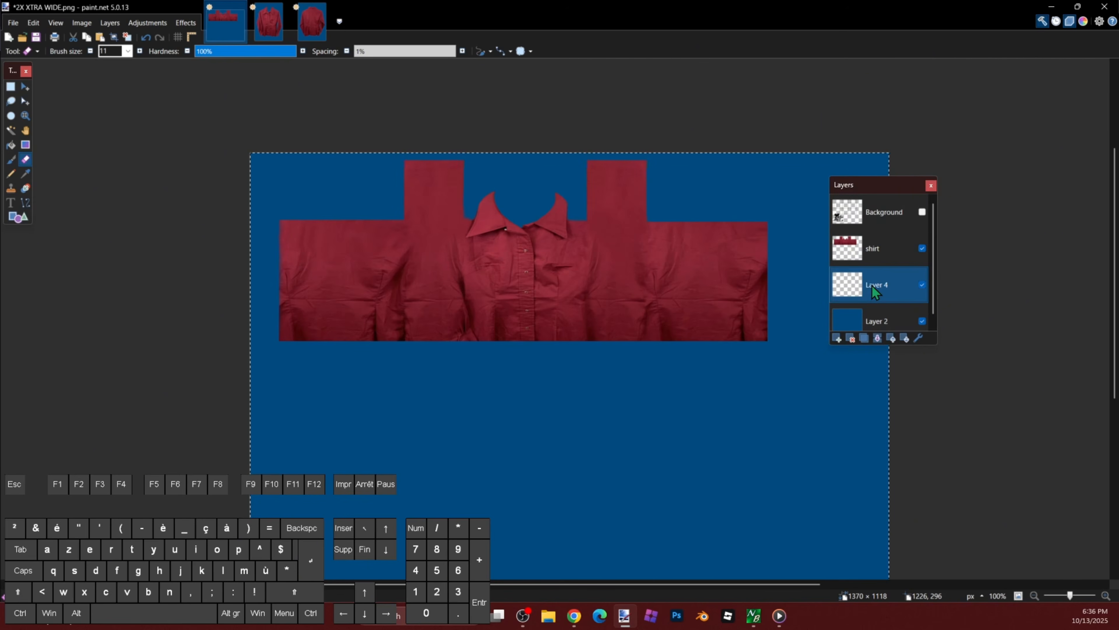
double_click(872, 286)
type("neckhole")
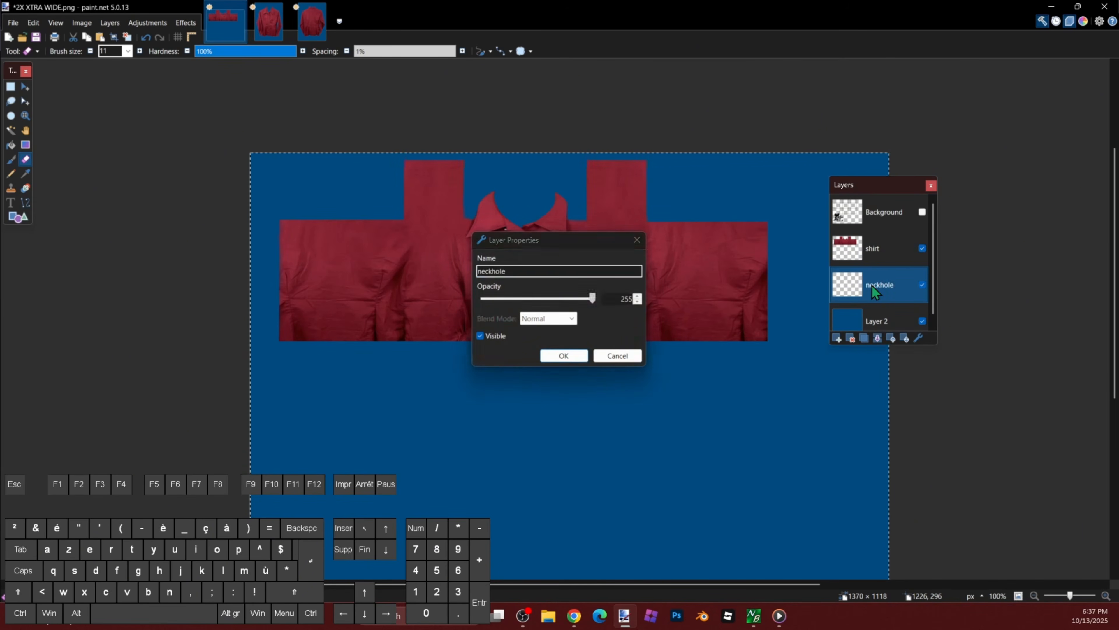
key("Return")
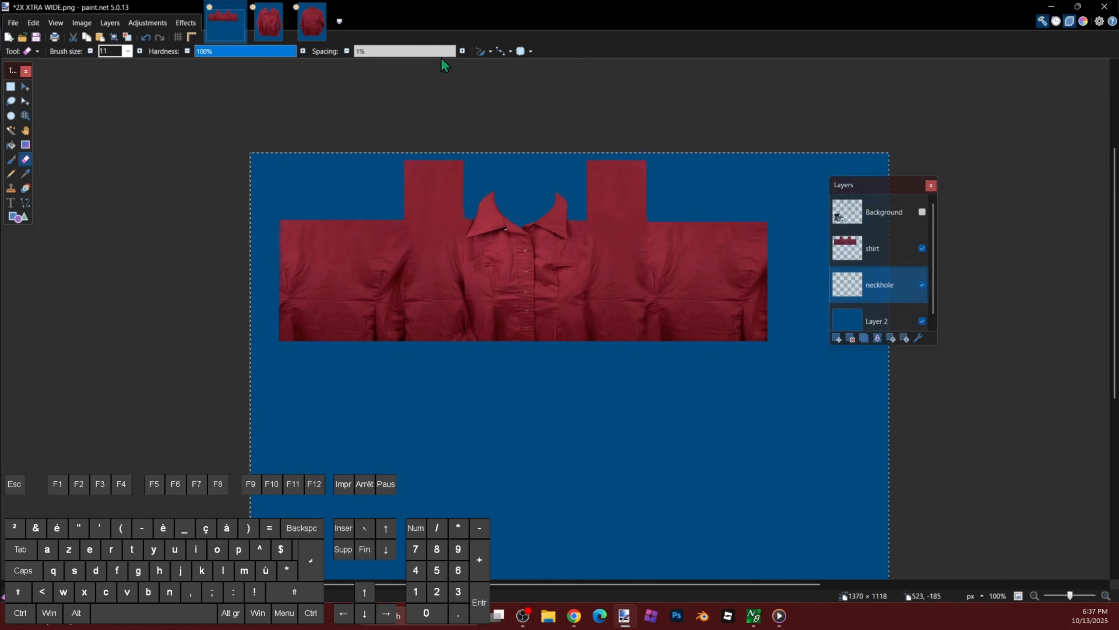
Step: In the back-view shirt image, copy the collar area onto a new layer and hide the Background layer
left_click(324, 40)
key("s")
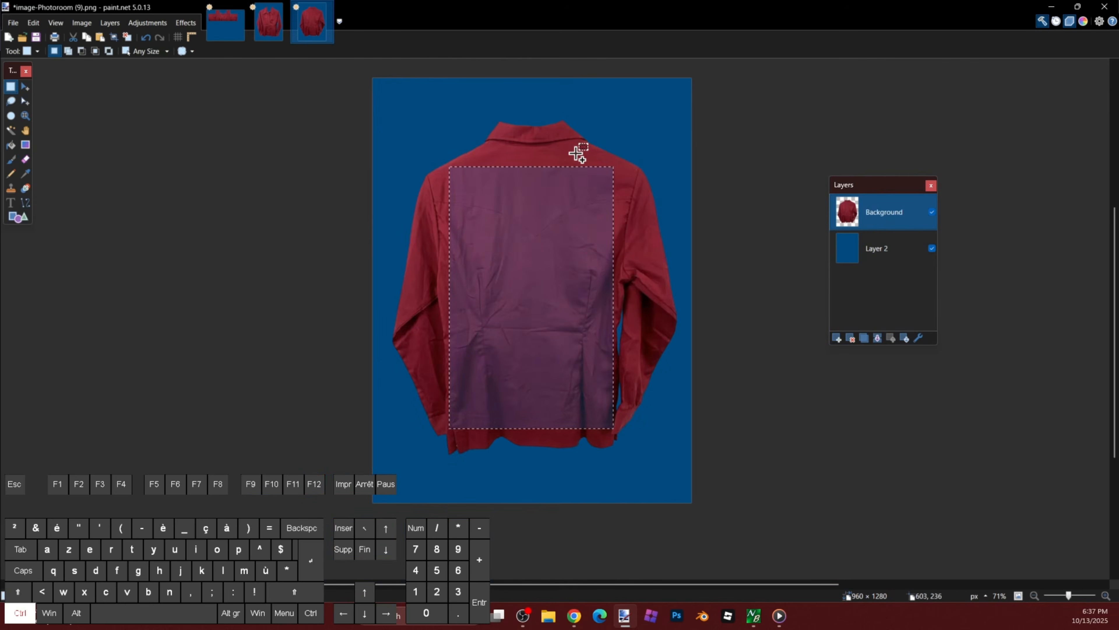
scroll(563, 134, "up", 1)
scroll(564, 133, "up", 3)
left_click_drag(372, 161, 662, 256)
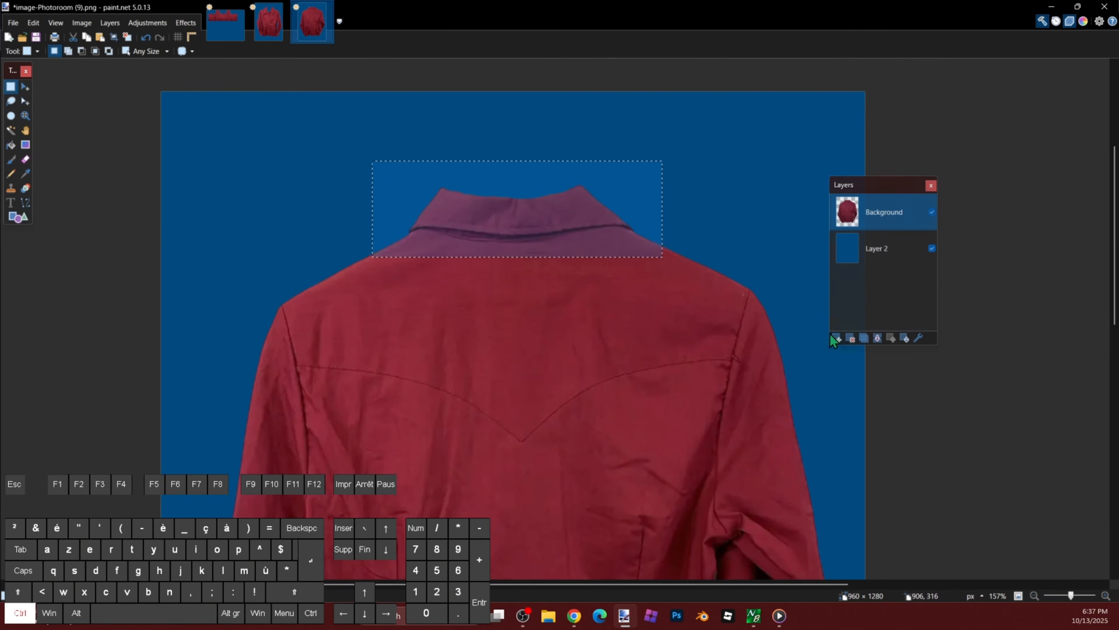
key("ctrl+c")
left_click(836, 338)
key("ctrl+v")
left_click(932, 249)
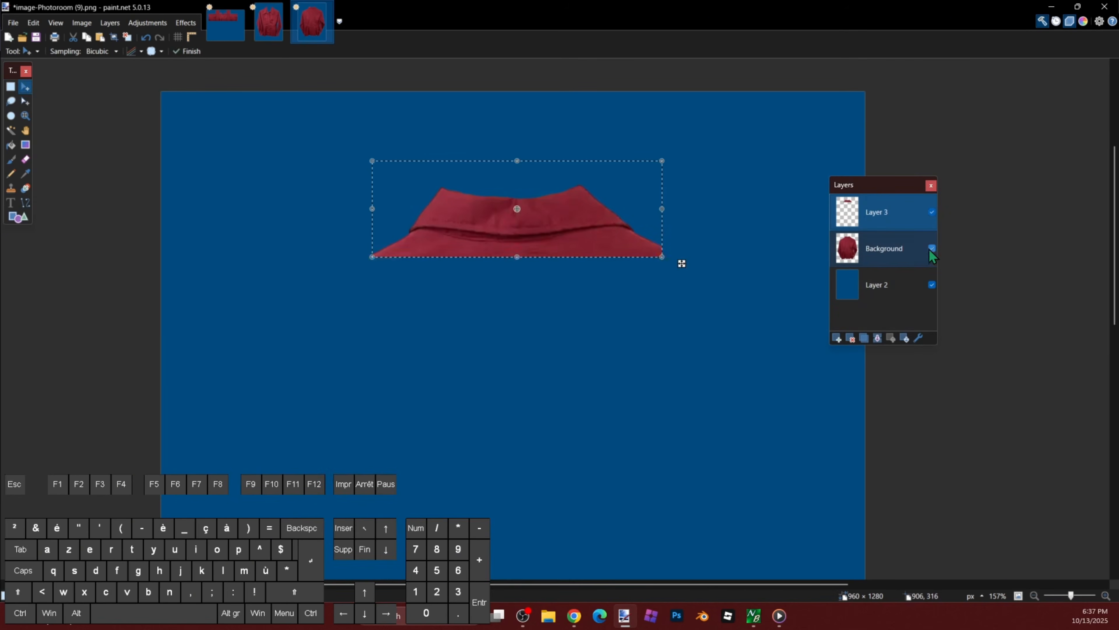
Step: Erase the shirt fabric below the back collar using the Eraser at brush size 36, leaving only the collar band
key("e")
key("ctrl+d")
scroll(509, 208, "up", 3)
left_click(139, 50, "ctrl")
left_click(140, 50, "ctrl")
left_click(140, 50, "ctrl")
left_click(140, 51, "ctrl")
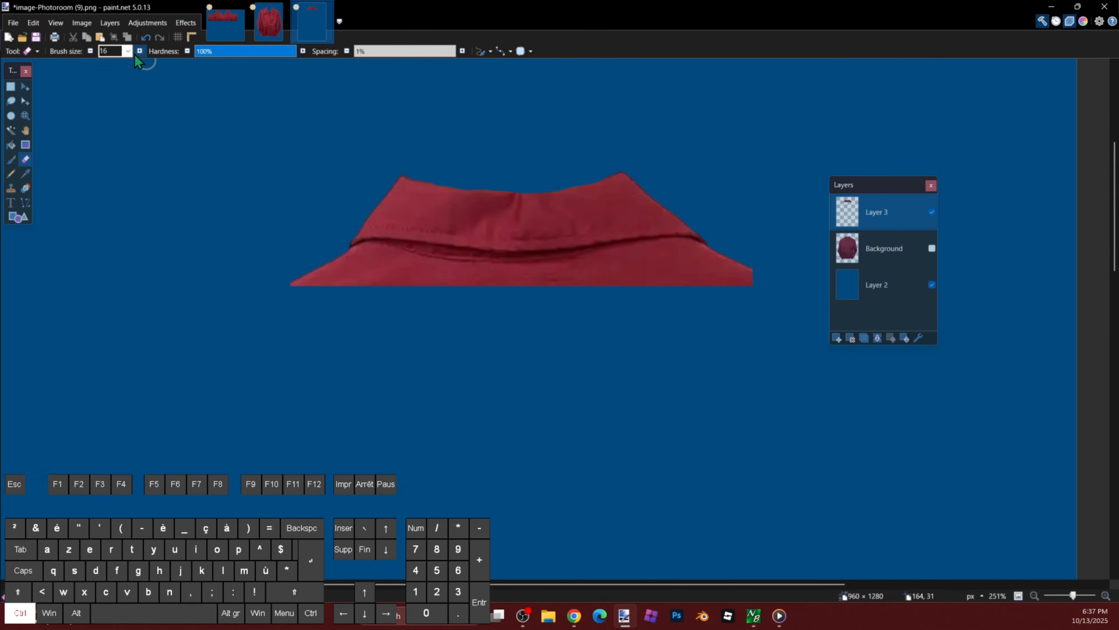
left_click(139, 51, "ctrl")
scroll(617, 283, "down", 1)
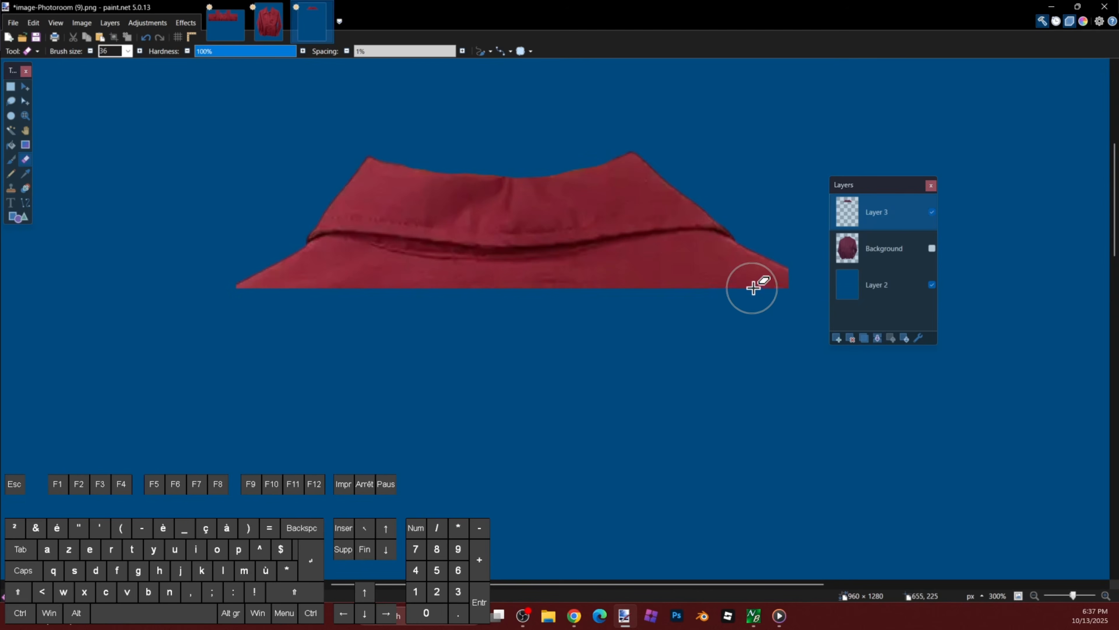
scroll(705, 285, "down", 3)
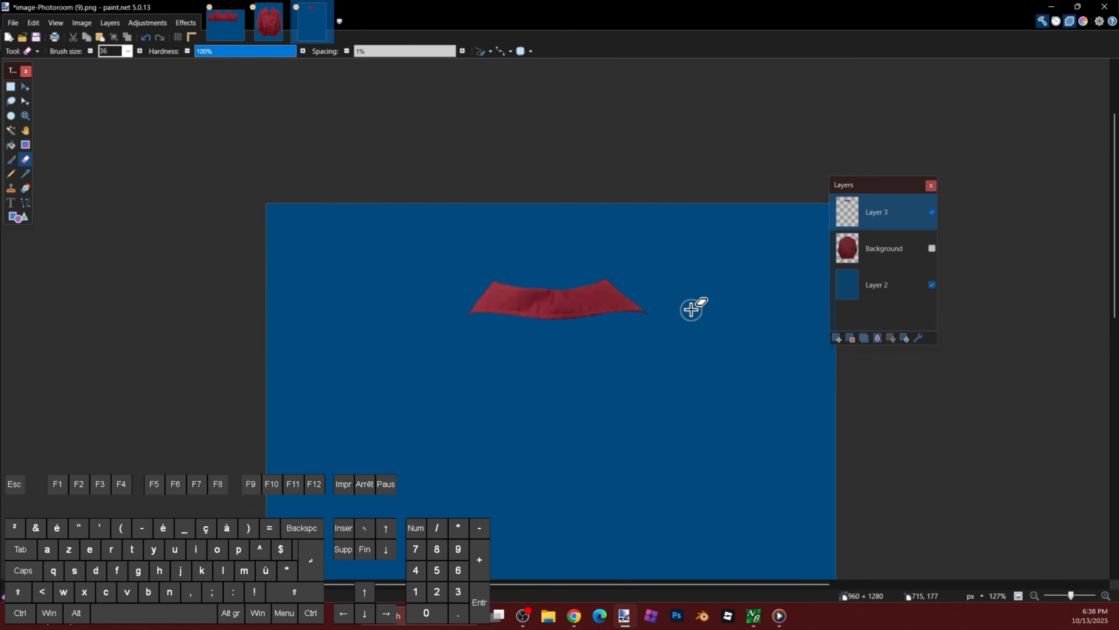
Step: Copy the isolated back collar and switch to the 2X XTRA WIDE.png image
scroll(692, 307, "up", 2)
key("s")
left_click_drag(332, 232, 672, 346)
left_click(225, 23)
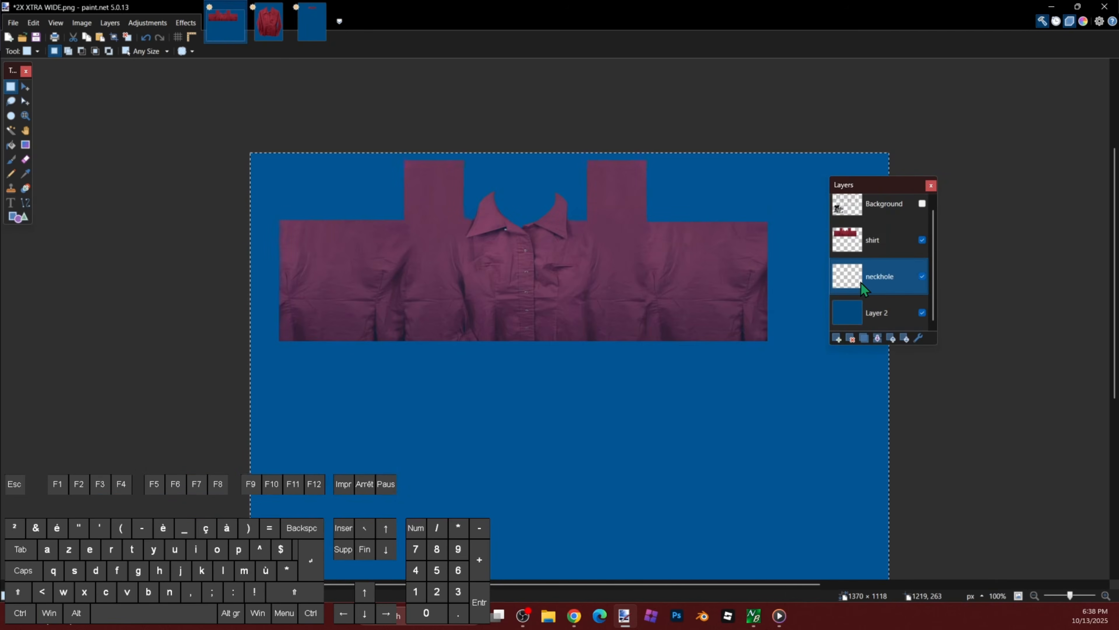
Step: Move the neckhole layer above the shirt layer and show the Background template layer
left_click_drag(866, 282, 864, 247)
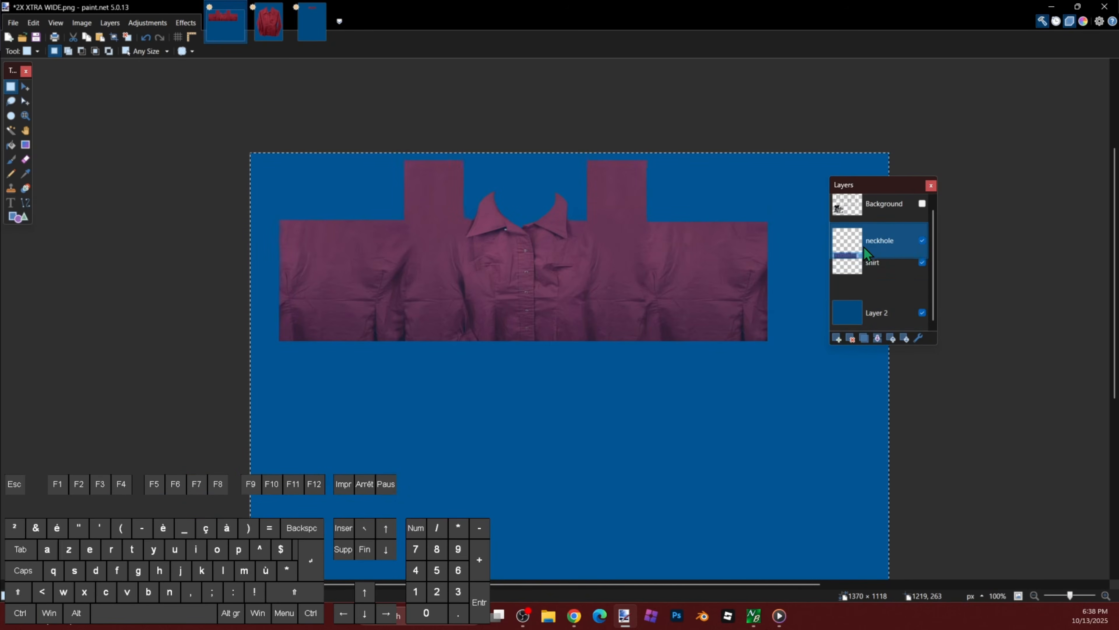
left_click(922, 203)
scroll(489, 215, "up", 1)
Step: Paste the back collar on the neckhole layer and position it just above the front collar
key("ctrl+z")
left_click_drag(494, 229, 581, 186)
scroll(568, 187, "up", 2)
left_click_drag(354, 111, 360, 116)
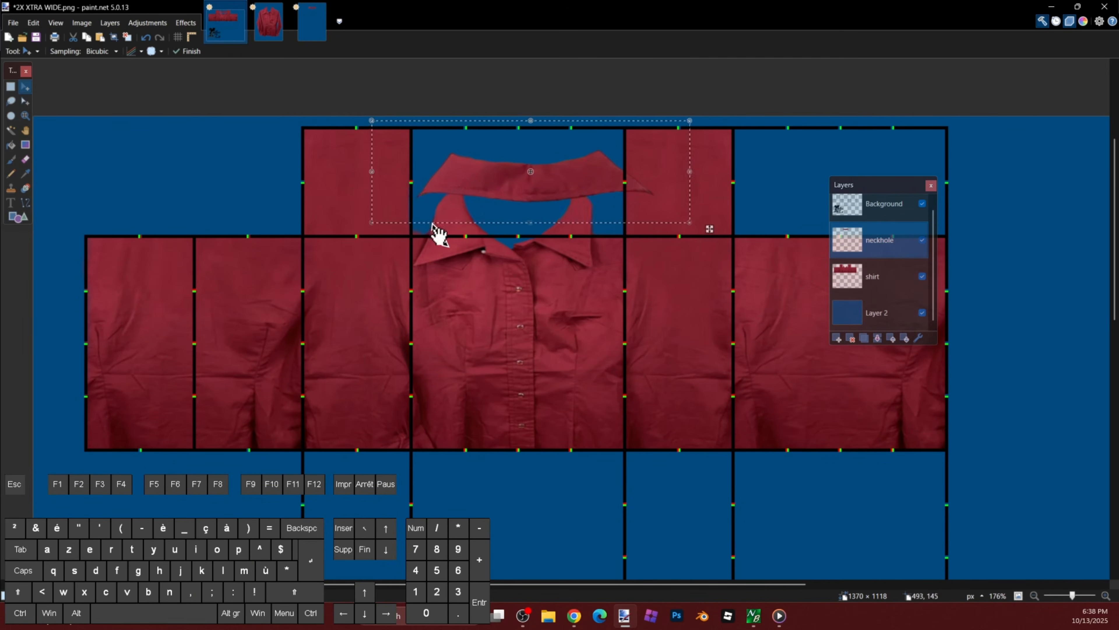
Step: Scale the back collar down to about the front panel's width and center it over the neck opening
key("ctrl+d")
scroll(419, 194, "up", 3)
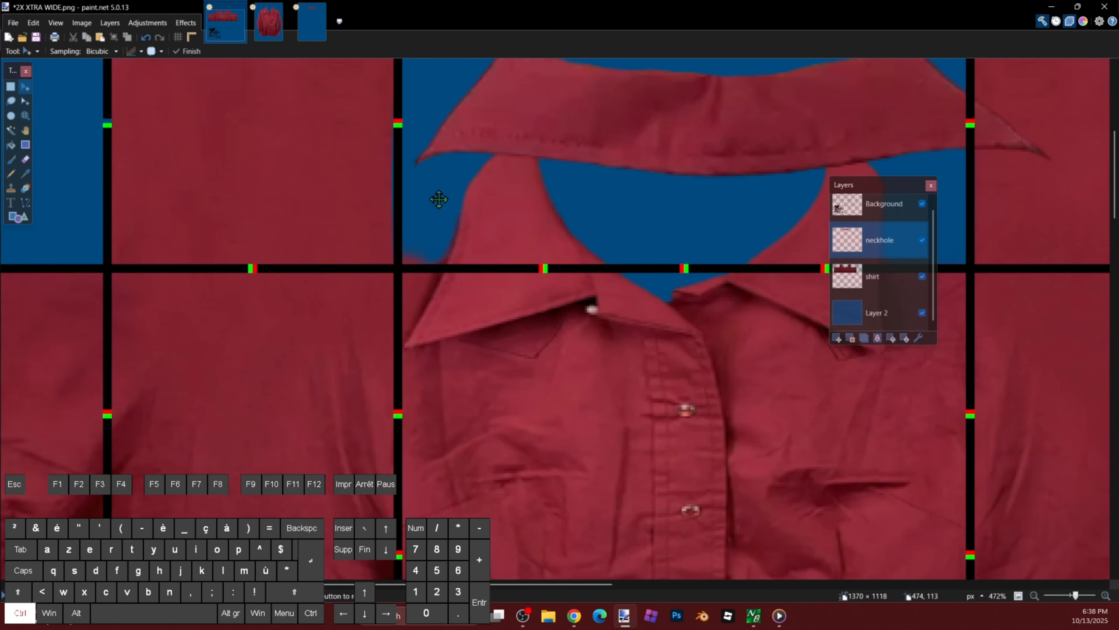
scroll(418, 194, "down", 3)
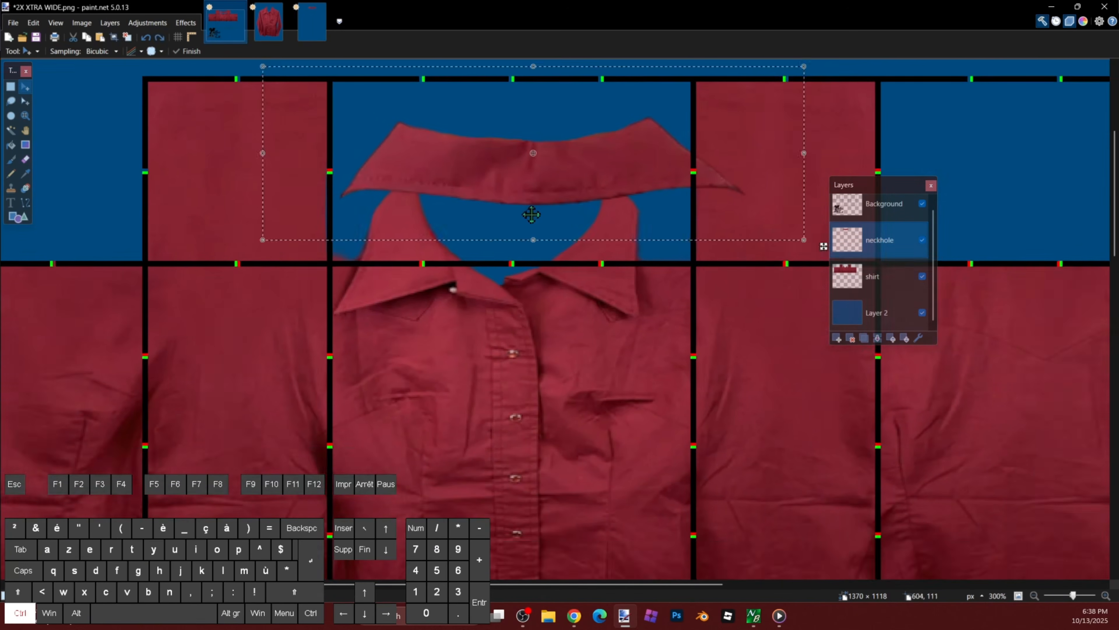
scroll(449, 212, "down", 1)
mouse_move(375, 124)
left_mouse_down()
mouse_move(392, 138)
mouse_move(387, 127)
left_mouse_up()
left_click_drag(567, 167, 560, 169)
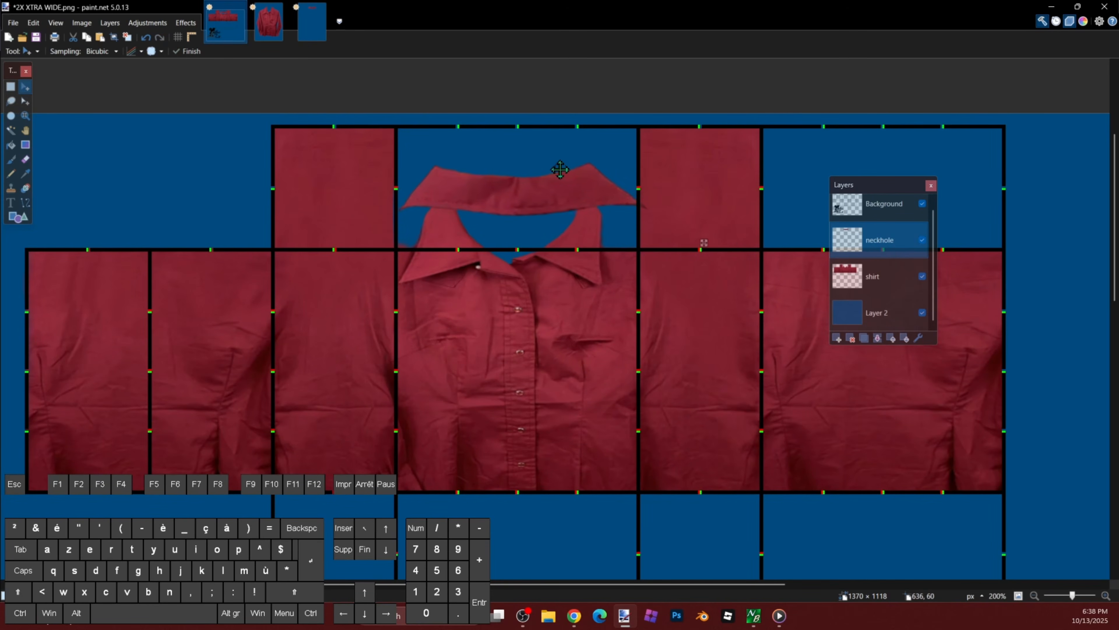
left_click_drag(355, 140, 379, 149)
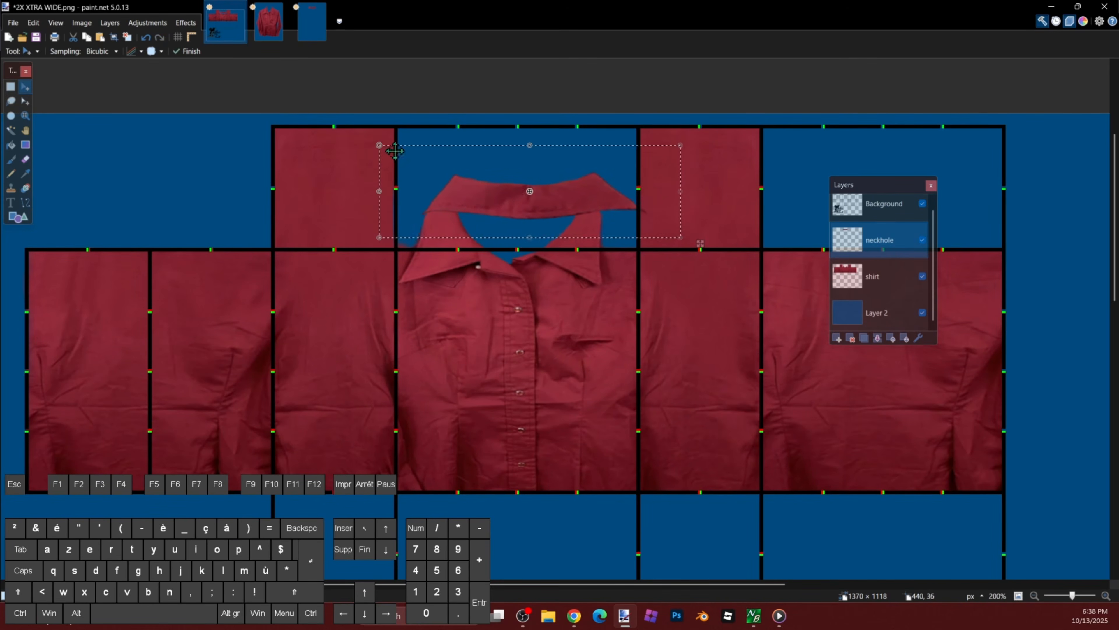
left_click_drag(591, 185, 579, 184)
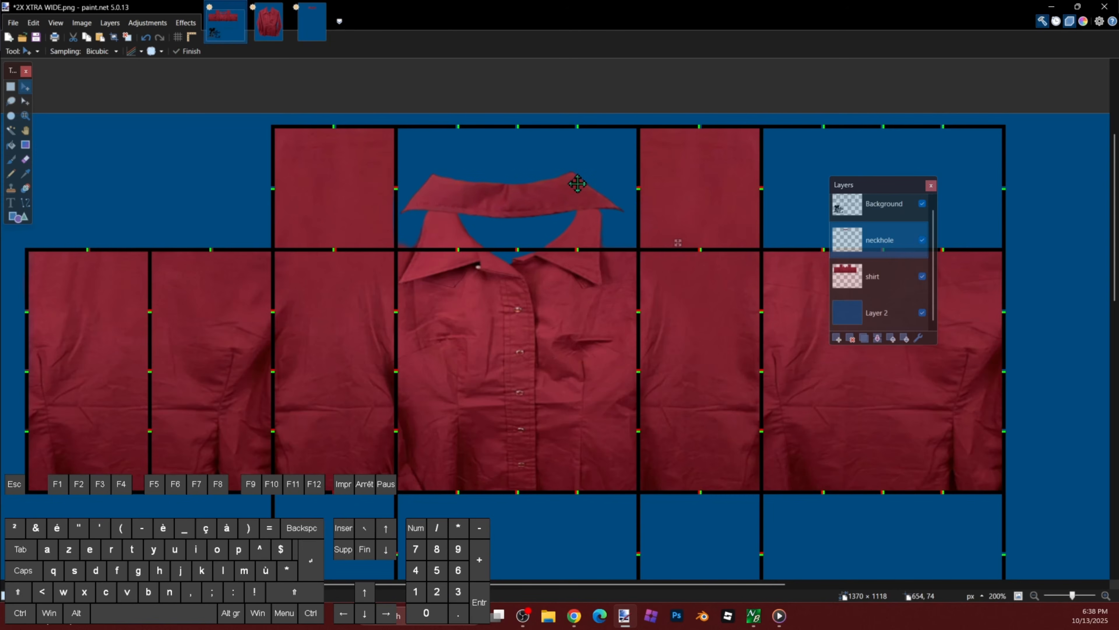
Step: Flip the back collar piece vertically
left_click(185, 23)
left_click(216, 296)
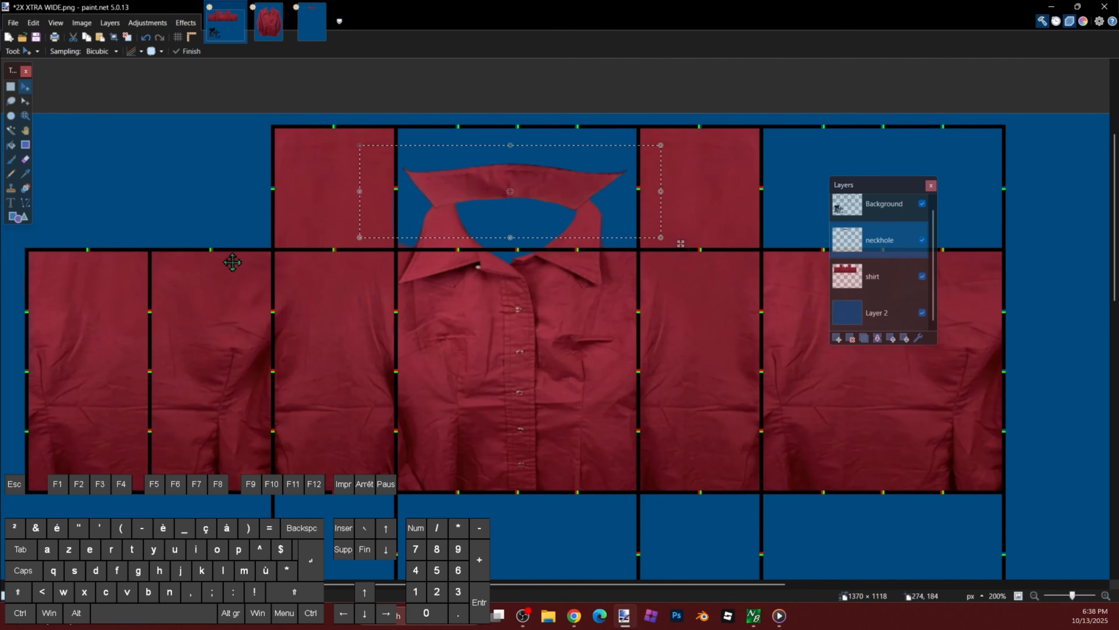
key("ctrl+z")
key("ctrl+f")
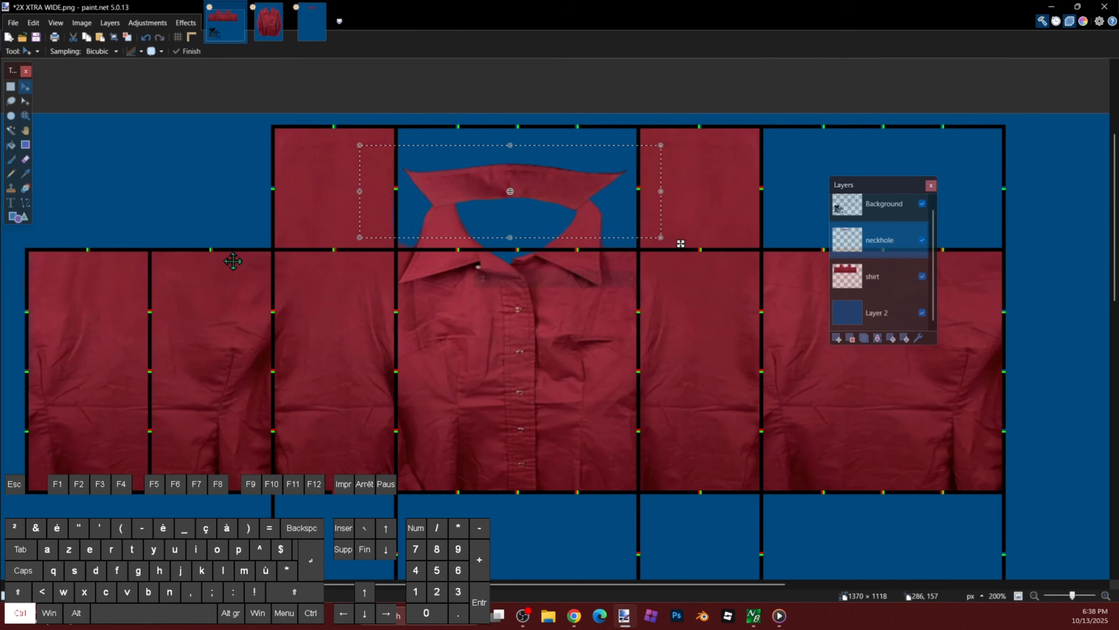
scroll(508, 230, "down", 2)
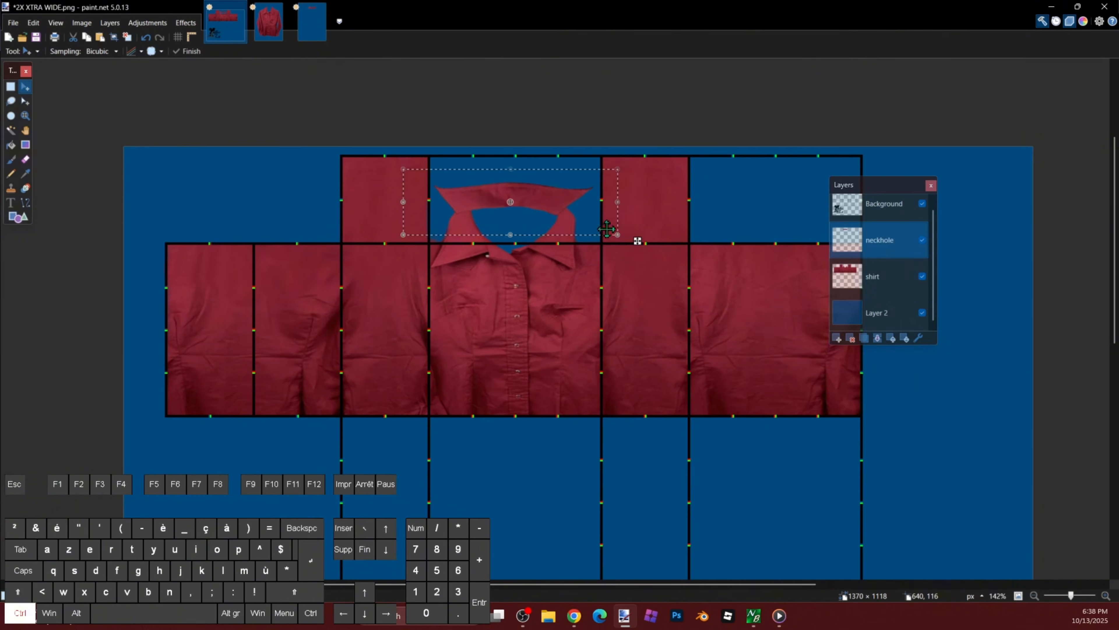
Step: Select the entire shirt layer and copy it to the clipboard
left_click(877, 291)
key("ctrl+a")
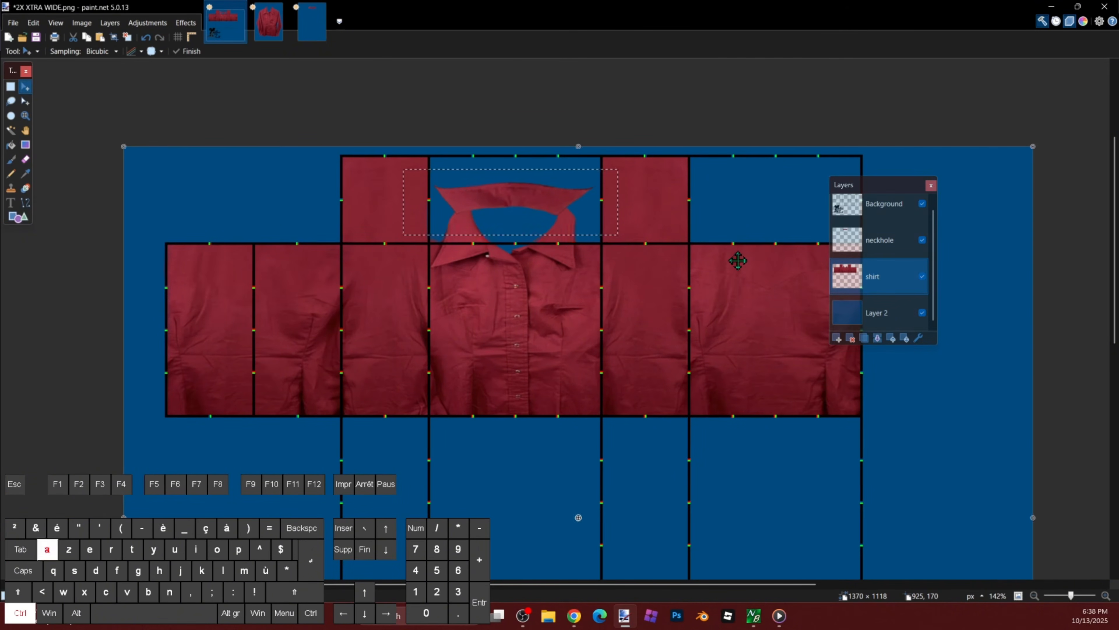
scroll(738, 260, "down", 4)
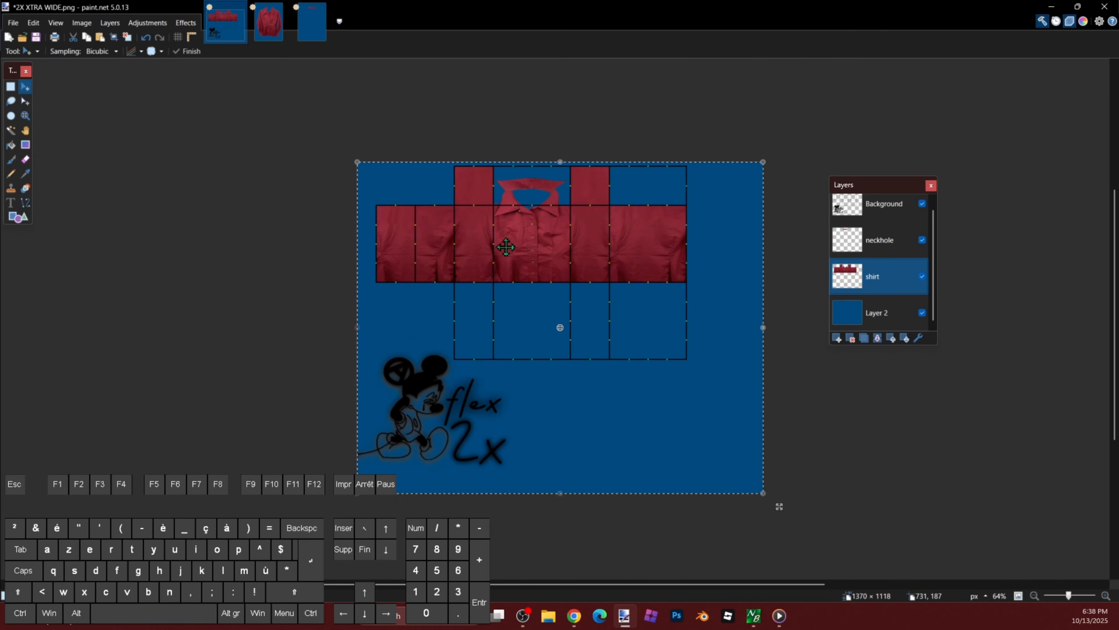
scroll(529, 246, "up", 2)
scroll(533, 238, "down", 1)
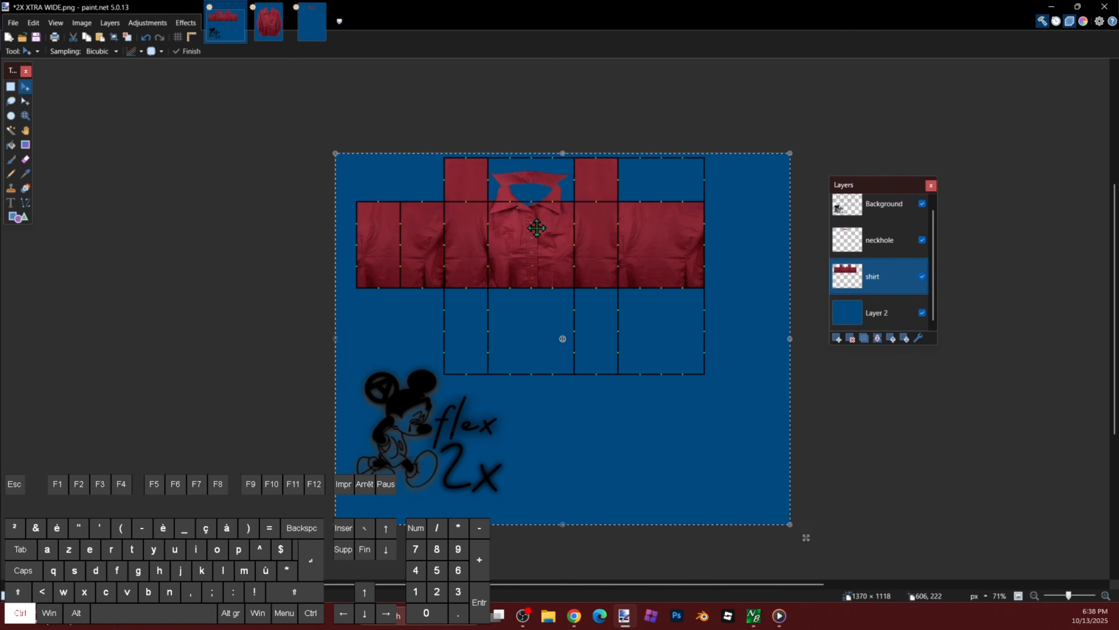
scroll(537, 228, "up", 2)
Step: Open the Liquify effect on the neckhole layer and set its preview background to the clipboard image
left_click(877, 242)
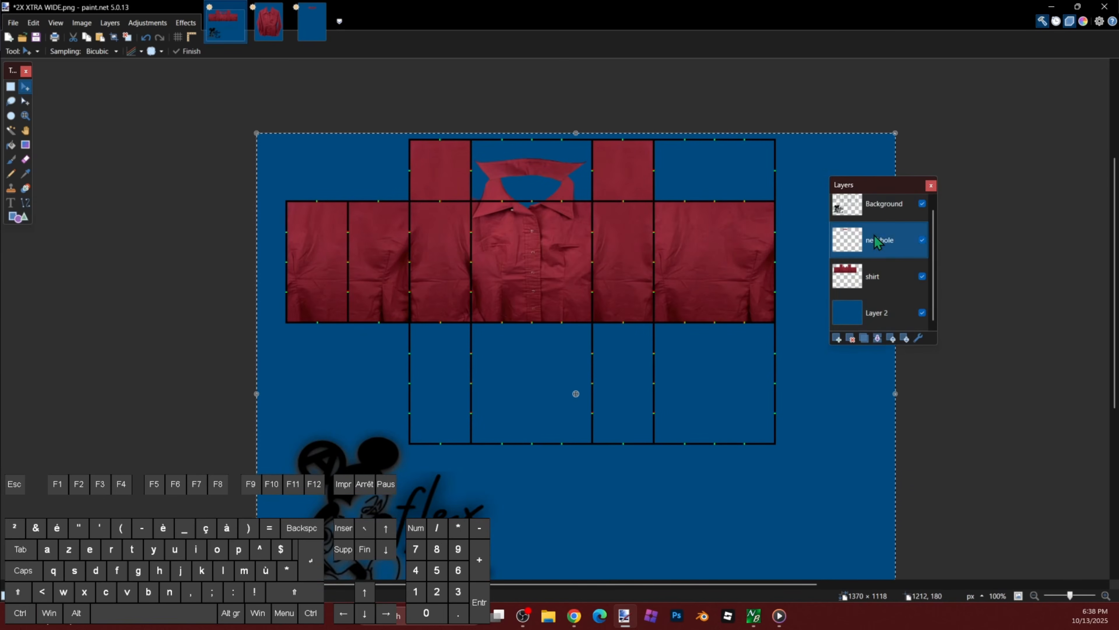
left_click(188, 23)
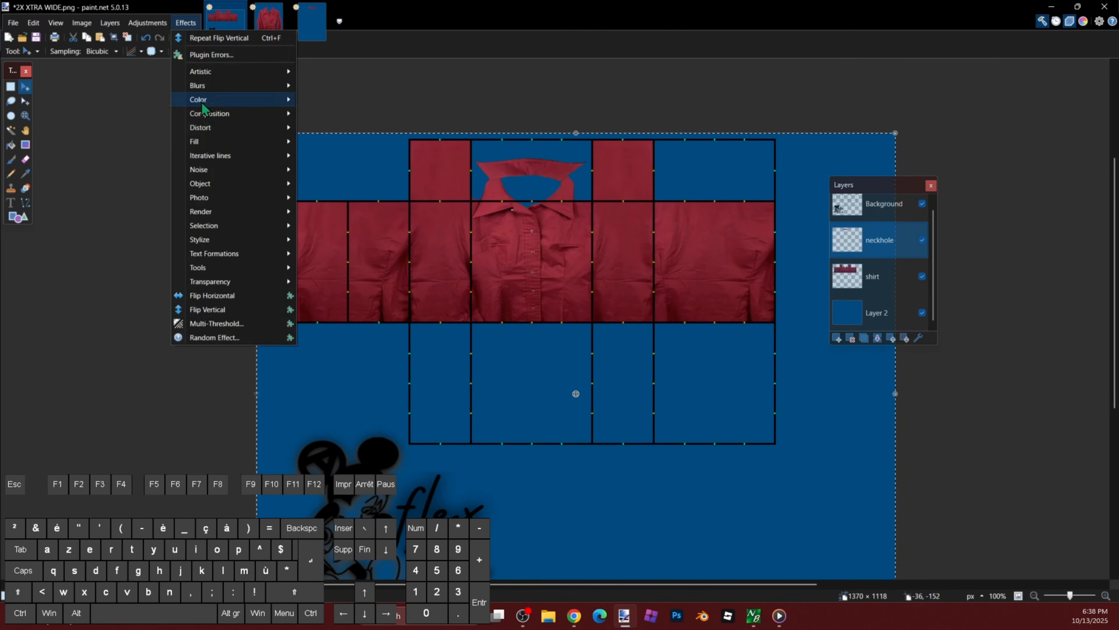
mouse_move(247, 268)
left_click(331, 284)
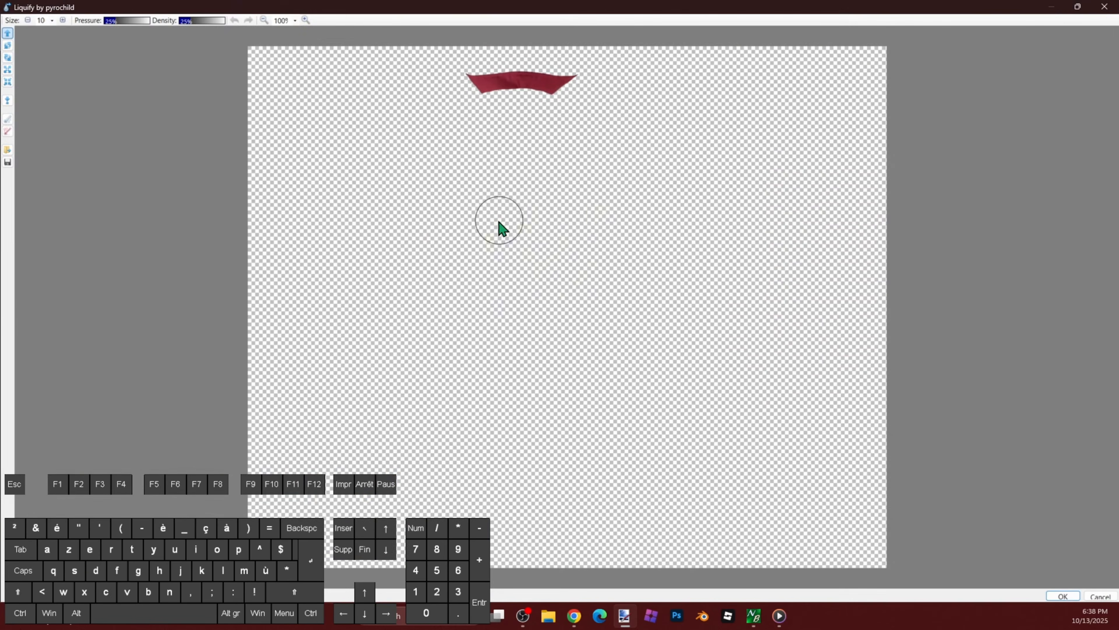
right_click(500, 222)
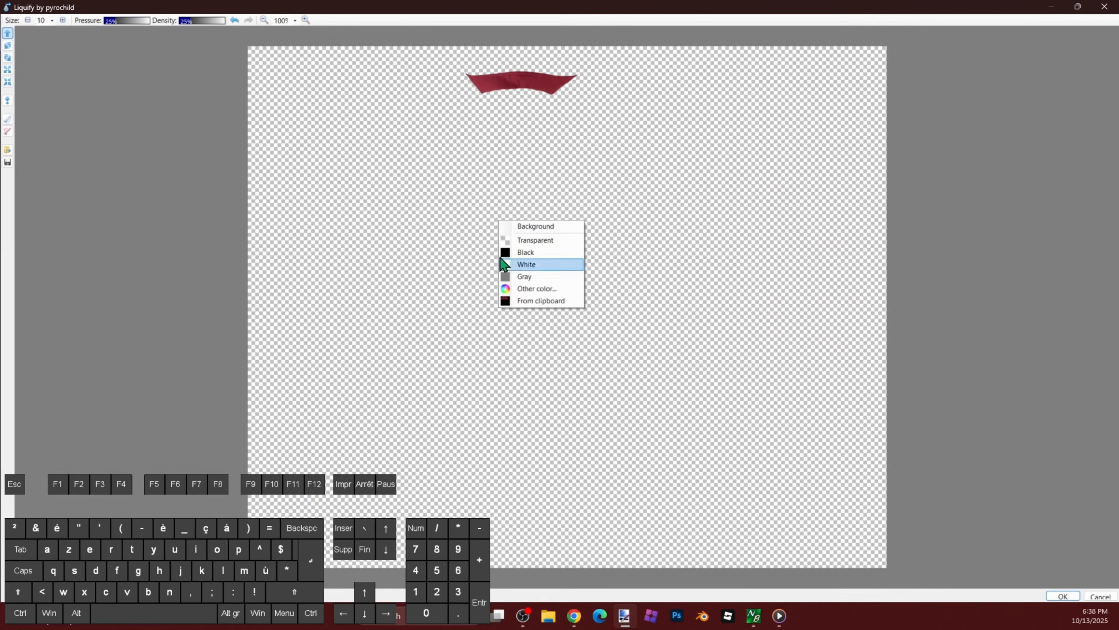
left_click(523, 302)
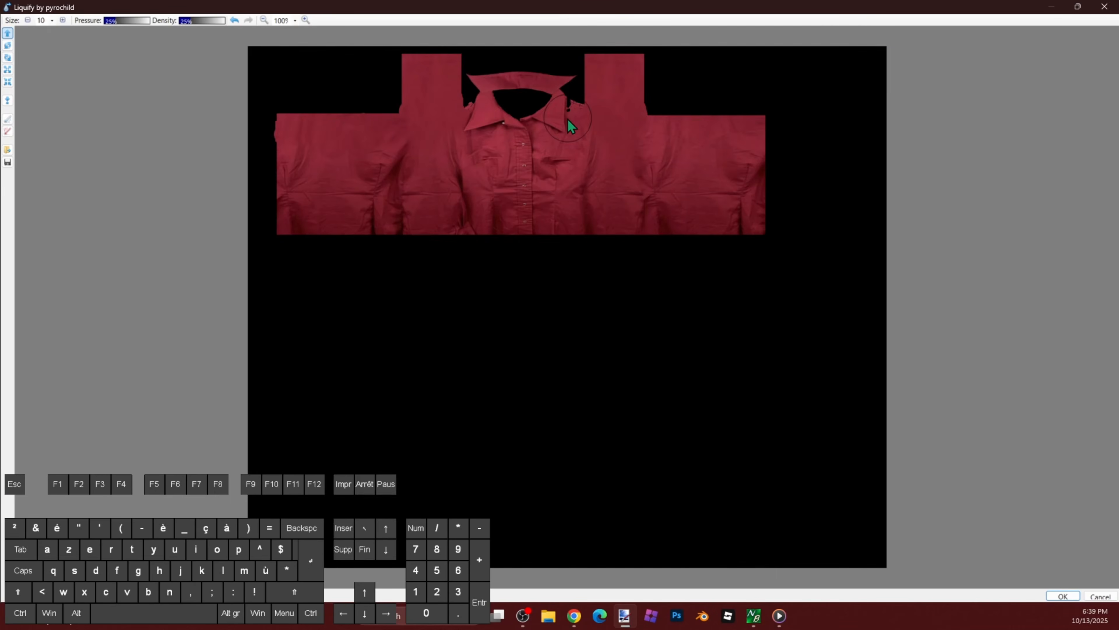
scroll(571, 126, "up", 1)
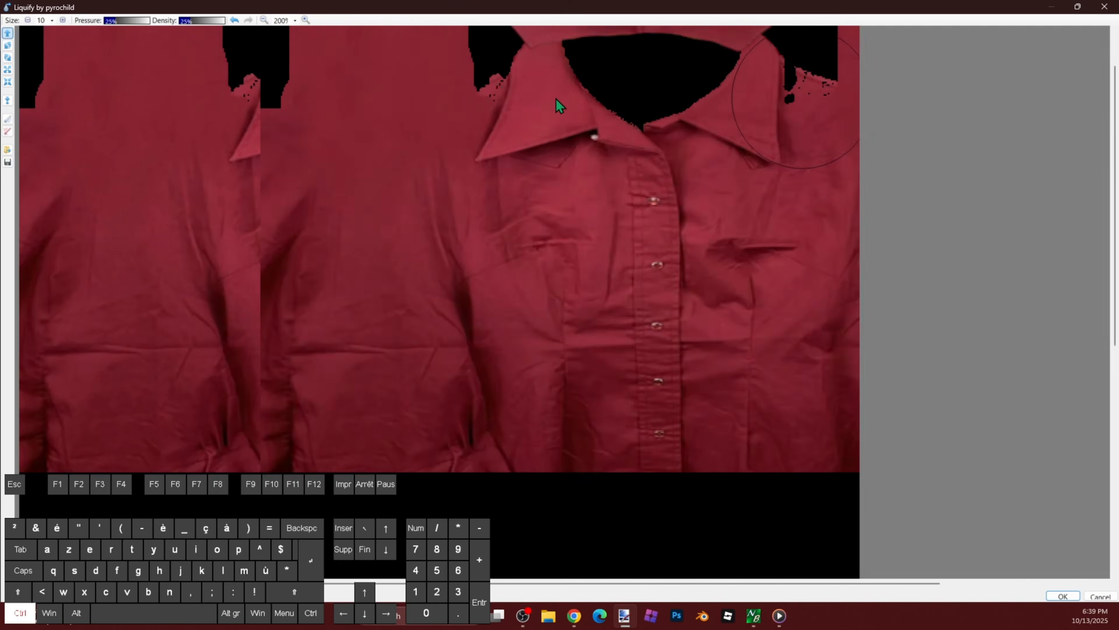
Step: Set the Liquify brush size to 200 and push the middle of the back collar upward into an arch
scroll(556, 99, "down", 1)
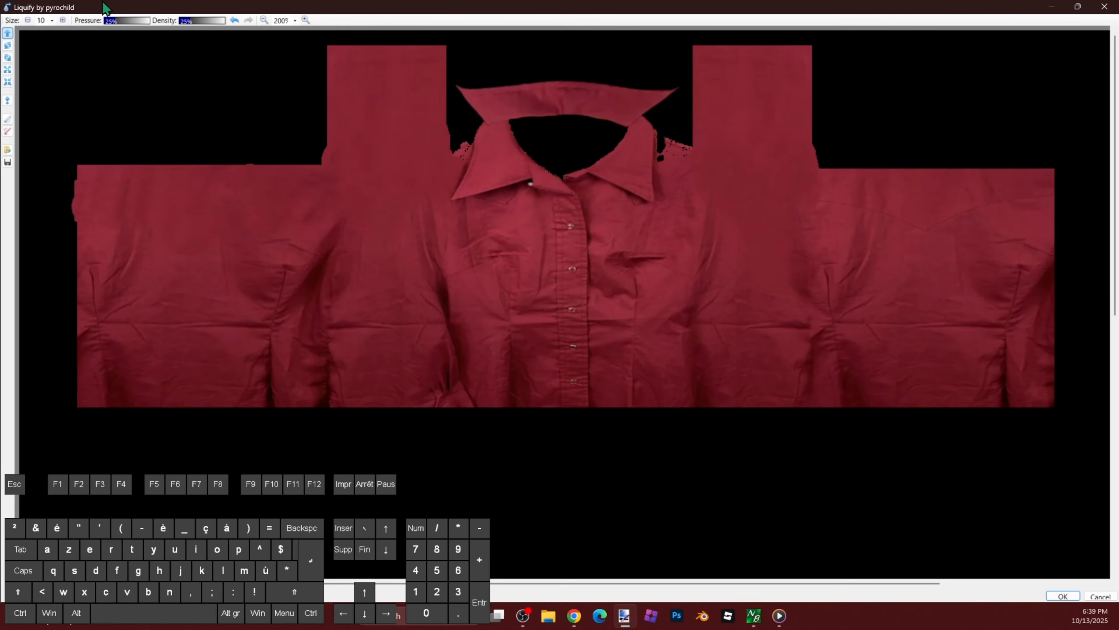
left_click(52, 20)
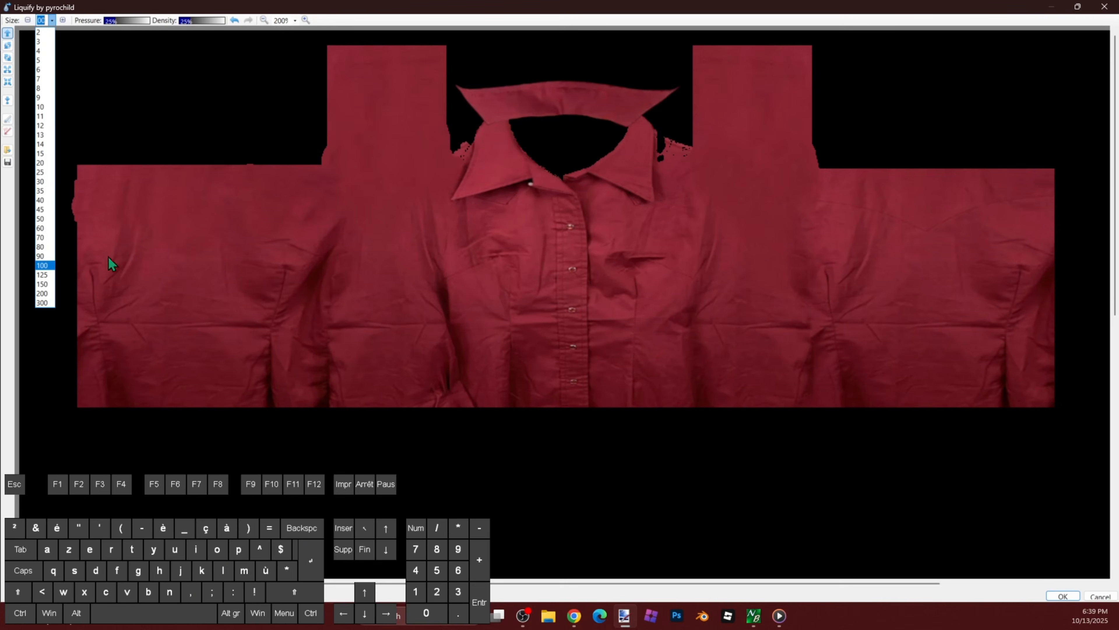
left_click(46, 296)
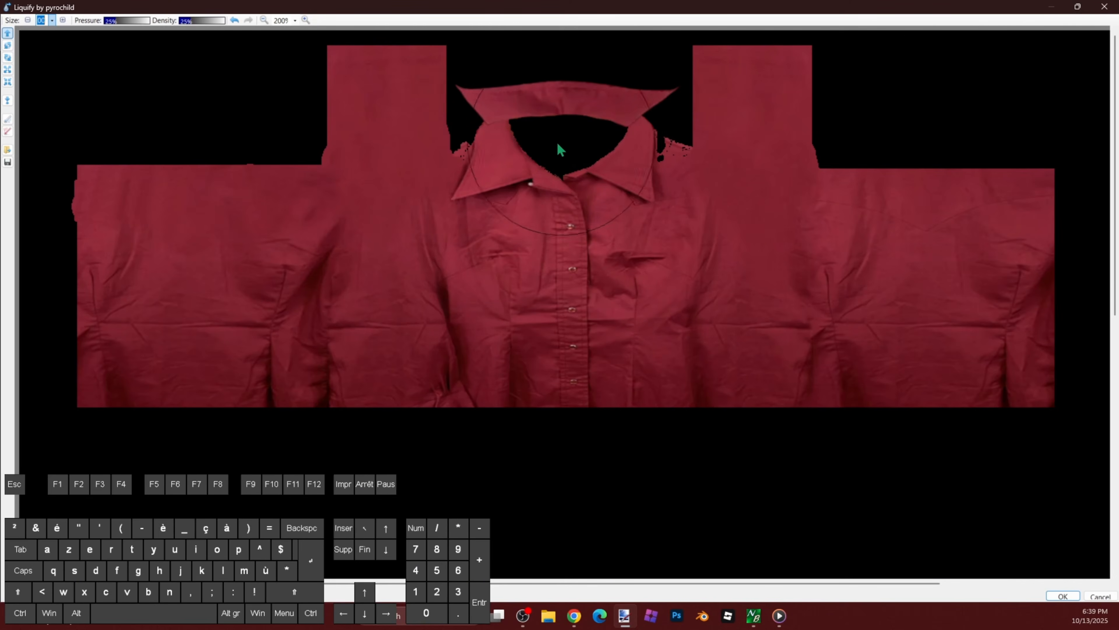
mouse_move(562, 115)
left_mouse_down()
mouse_move(559, 89)
mouse_move(559, 102)
mouse_move(533, 76)
mouse_move(574, 114)
mouse_move(590, 79)
mouse_move(621, 92)
mouse_move(524, 94)
mouse_move(530, 70)
mouse_move(598, 85)
mouse_move(606, 74)
mouse_move(619, 95)
mouse_move(601, 95)
mouse_move(607, 84)
mouse_move(642, 128)
mouse_move(599, 106)
mouse_move(638, 136)
left_mouse_up()
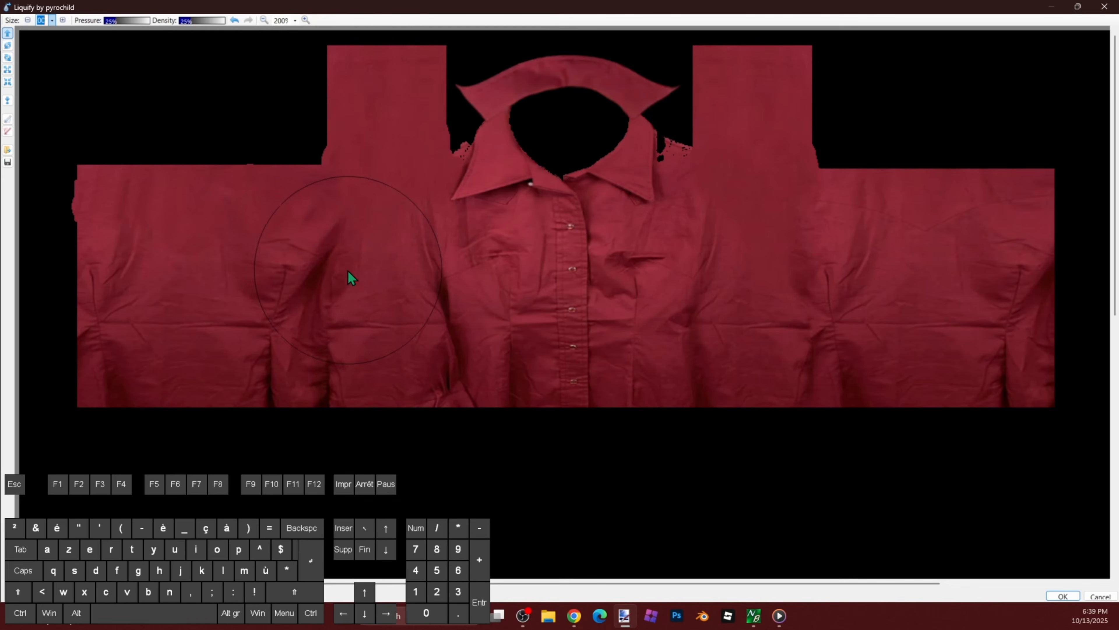
mouse_move(555, 80)
left_mouse_down()
mouse_move(601, 56)
mouse_move(622, 74)
mouse_move(654, 69)
left_mouse_up()
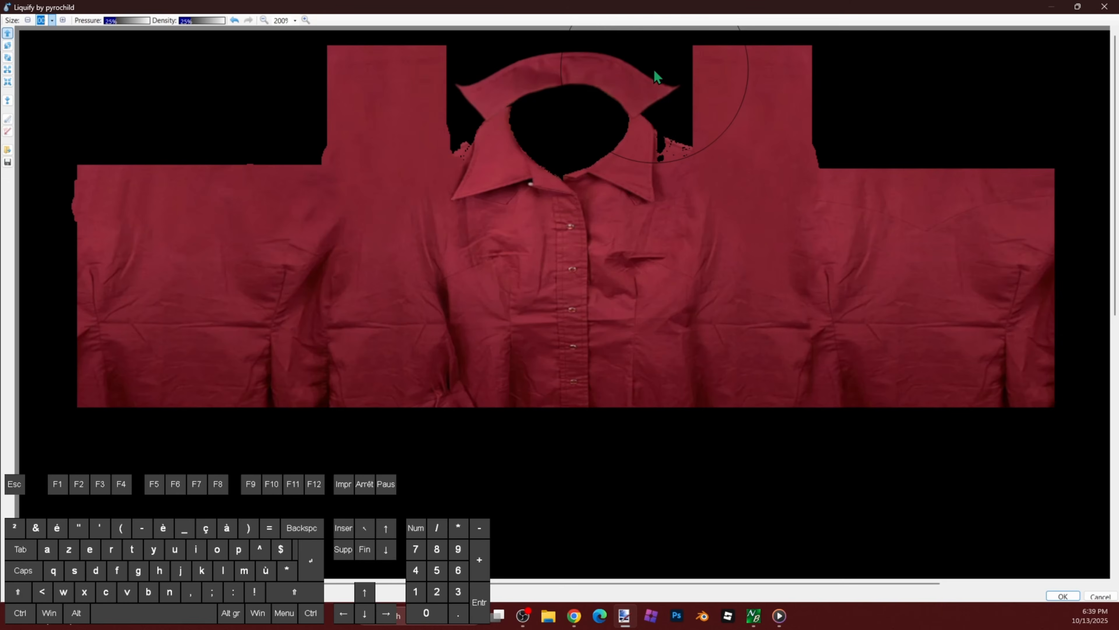
Step: Push both ends of the back collar downward and round out its arch with the large Liquify brush
left_click_drag(654, 69, 666, 82)
mouse_move(475, 82)
left_mouse_down()
mouse_move(459, 93)
mouse_move(463, 112)
left_mouse_up()
mouse_move(571, 91)
left_mouse_down()
mouse_move(610, 103)
mouse_move(622, 67)
mouse_move(675, 86)
left_mouse_up()
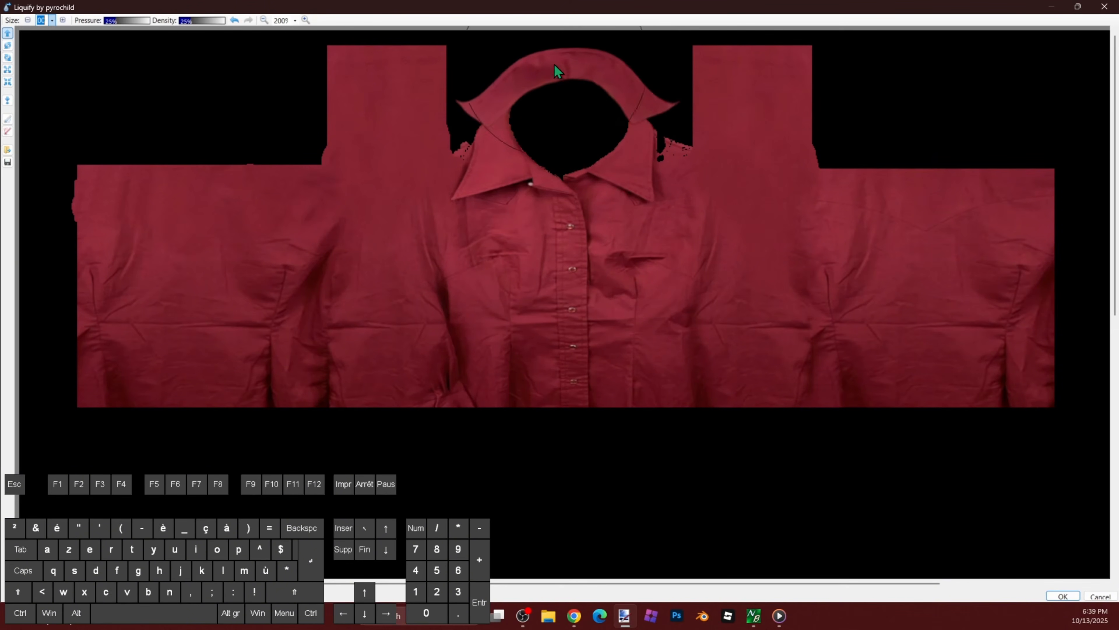
scroll(646, 95, "down", 1)
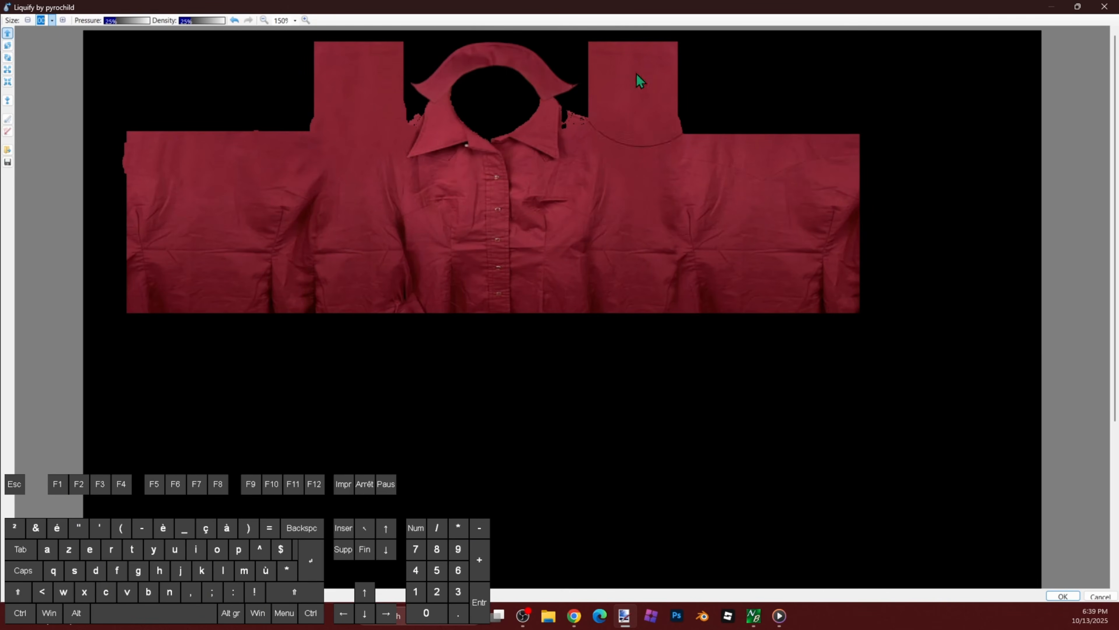
mouse_move(536, 66)
left_mouse_down()
mouse_move(551, 56)
mouse_move(480, 75)
left_mouse_up()
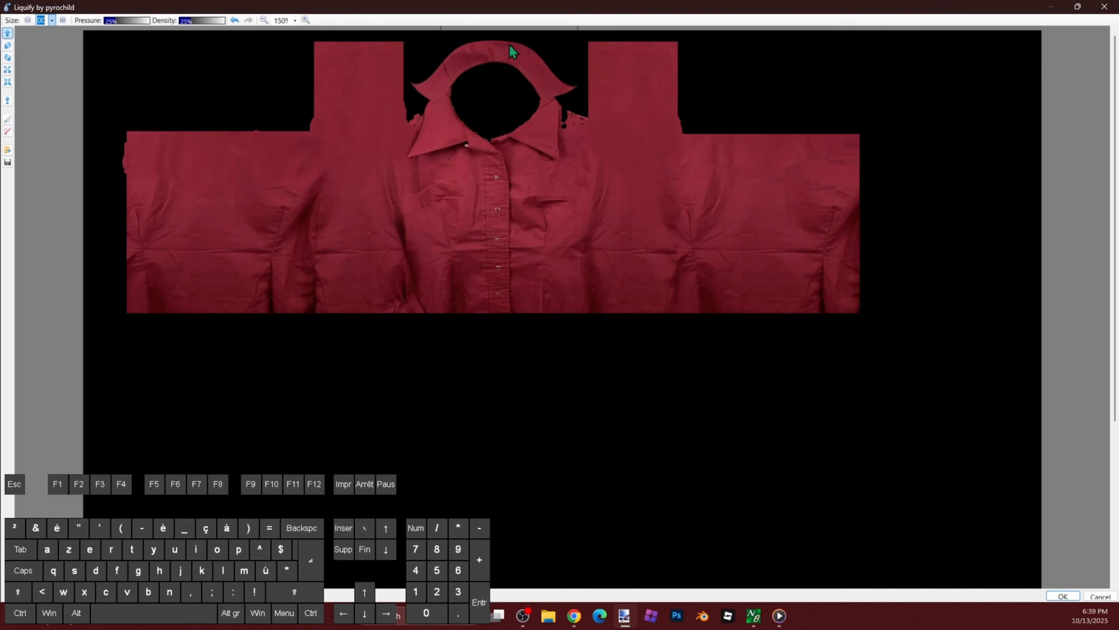
mouse_move(516, 73)
left_mouse_down()
mouse_move(483, 74)
mouse_move(514, 80)
left_mouse_up()
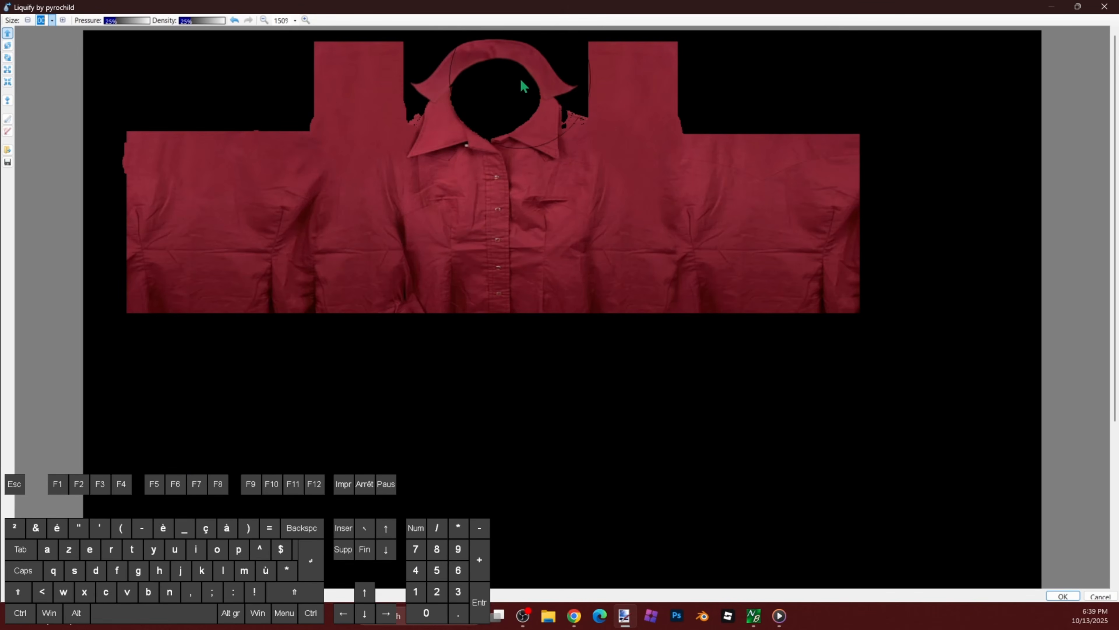
Step: Set the brush size to 70 and pull the back collar's right tip inward and down onto the front collar
scroll(569, 105, "up", 1)
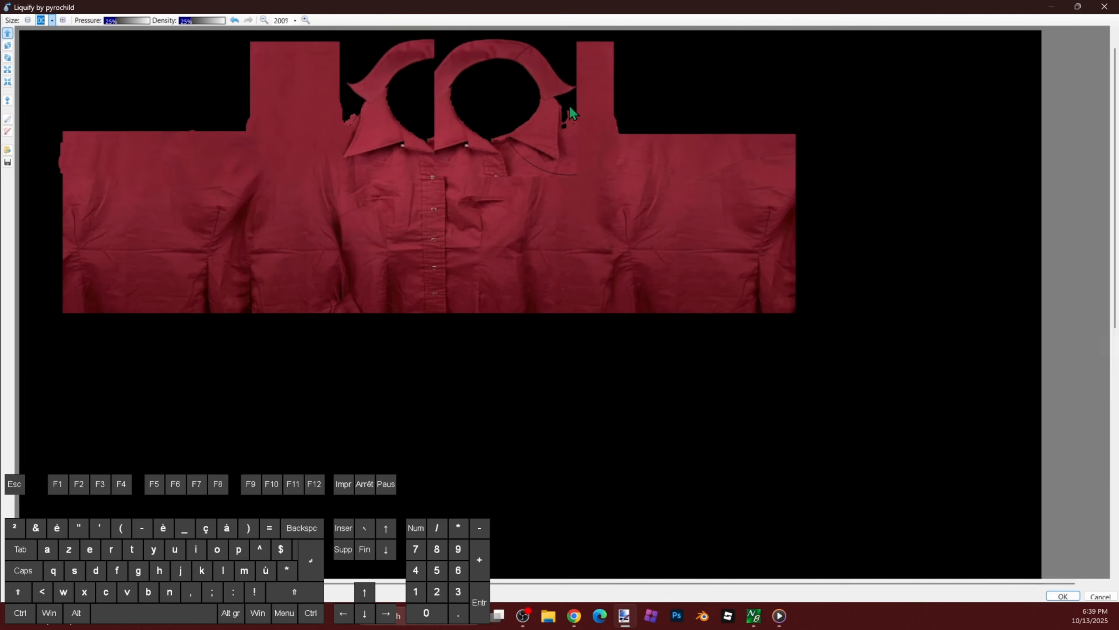
scroll(569, 105, "up", 1)
scroll(568, 107, "up", 1)
left_click(51, 21)
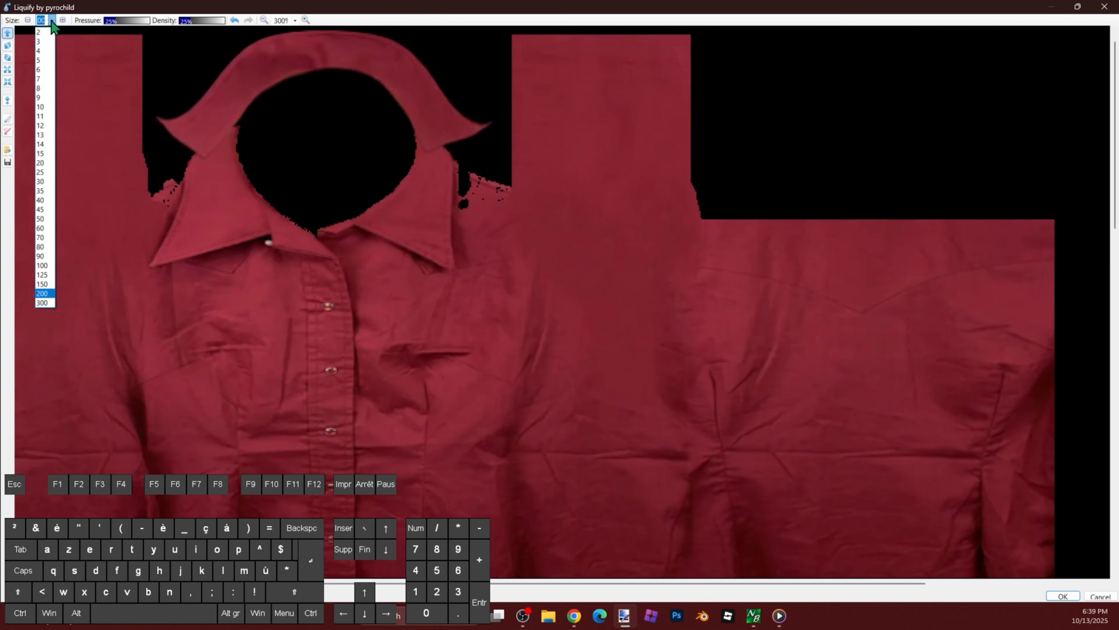
left_click(40, 270)
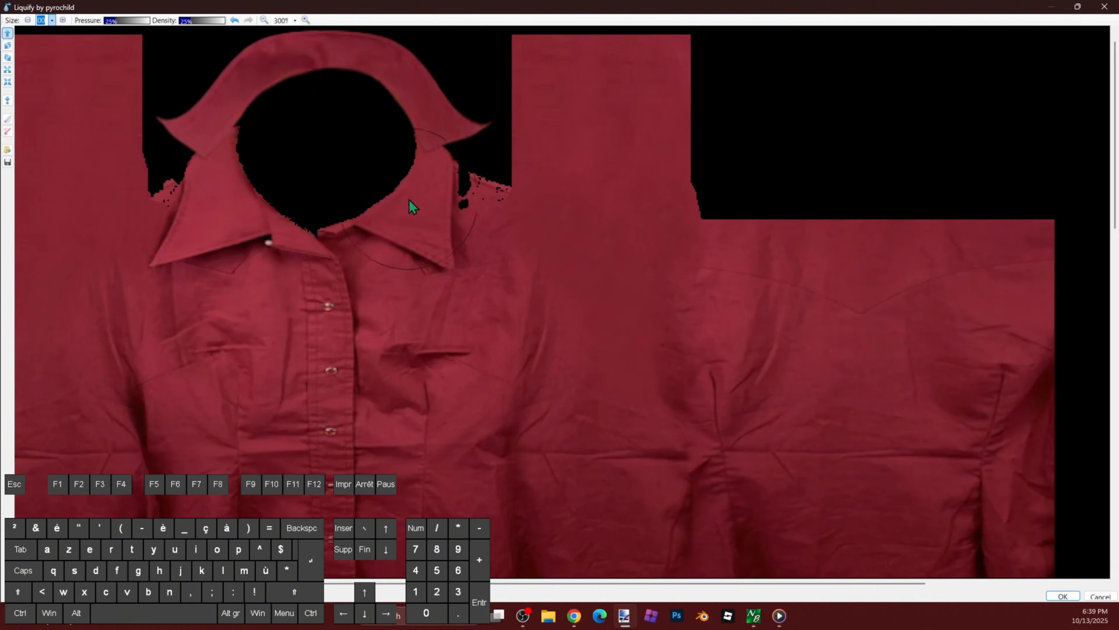
left_click(52, 20)
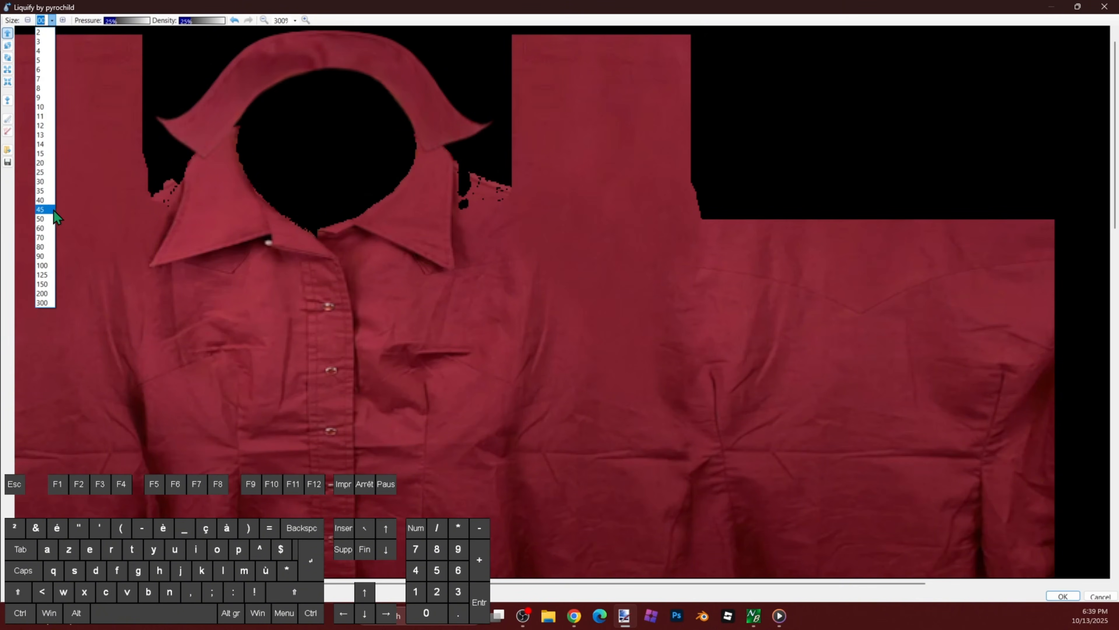
left_click(42, 237)
left_click_drag(499, 118, 493, 135)
left_click_drag(454, 200, 454, 181)
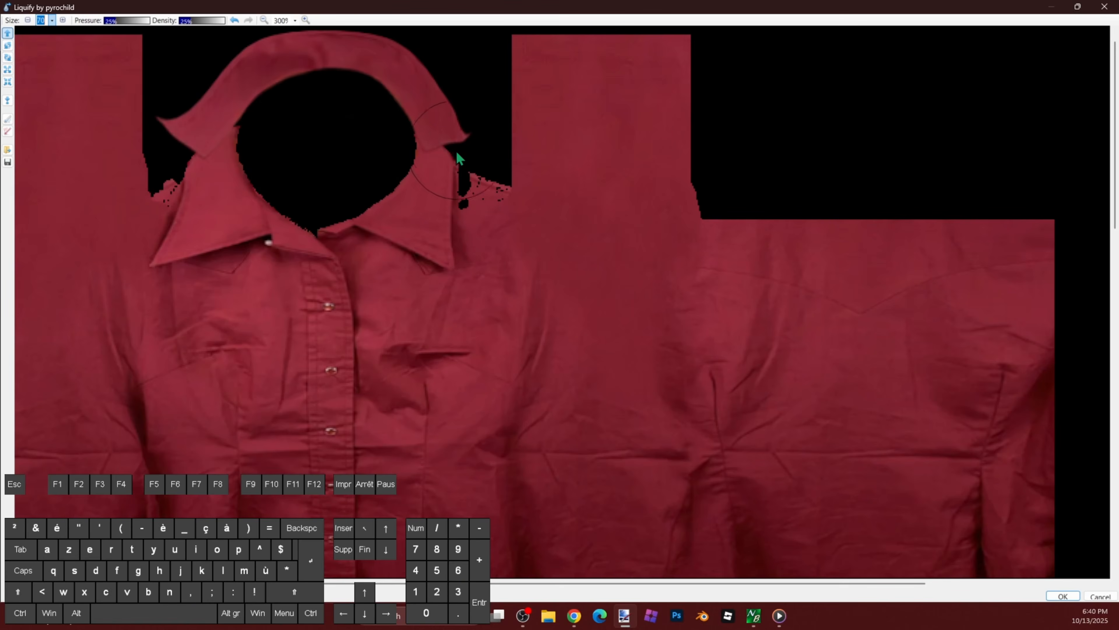
mouse_move(473, 137)
left_mouse_down()
mouse_move(453, 163)
mouse_move(449, 143)
mouse_move(458, 150)
mouse_move(446, 179)
left_mouse_up()
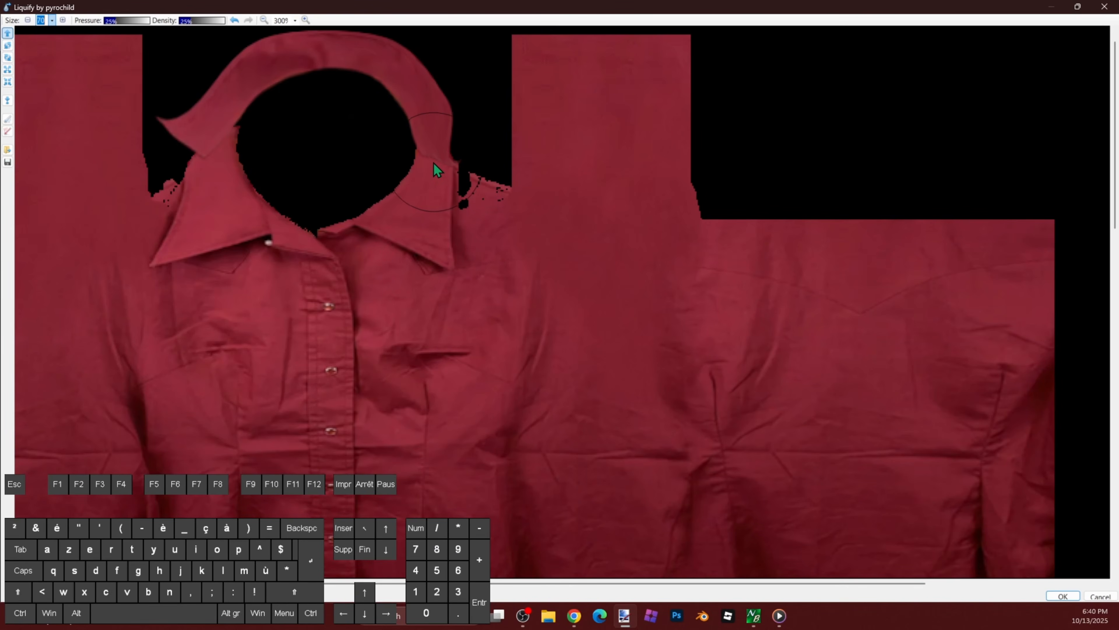
Step: Undo the last push, reshape the back collar's right end, and tidy its joint with the front collar using brush size 45
key("ctrl+z")
left_click_drag(431, 163, 471, 165)
left_click(52, 20)
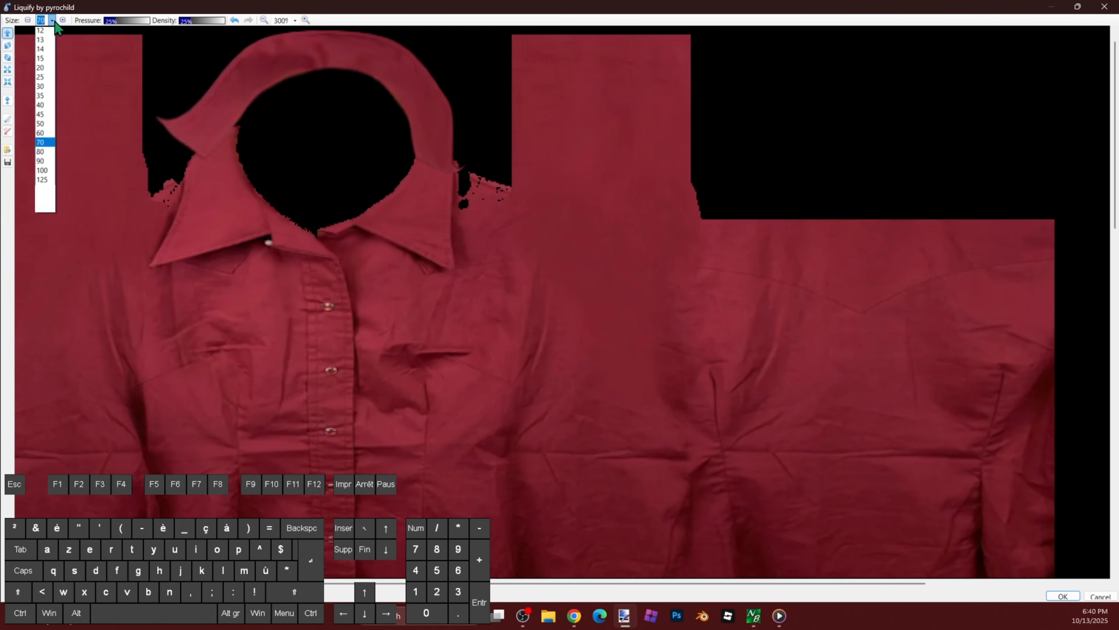
left_click(45, 213)
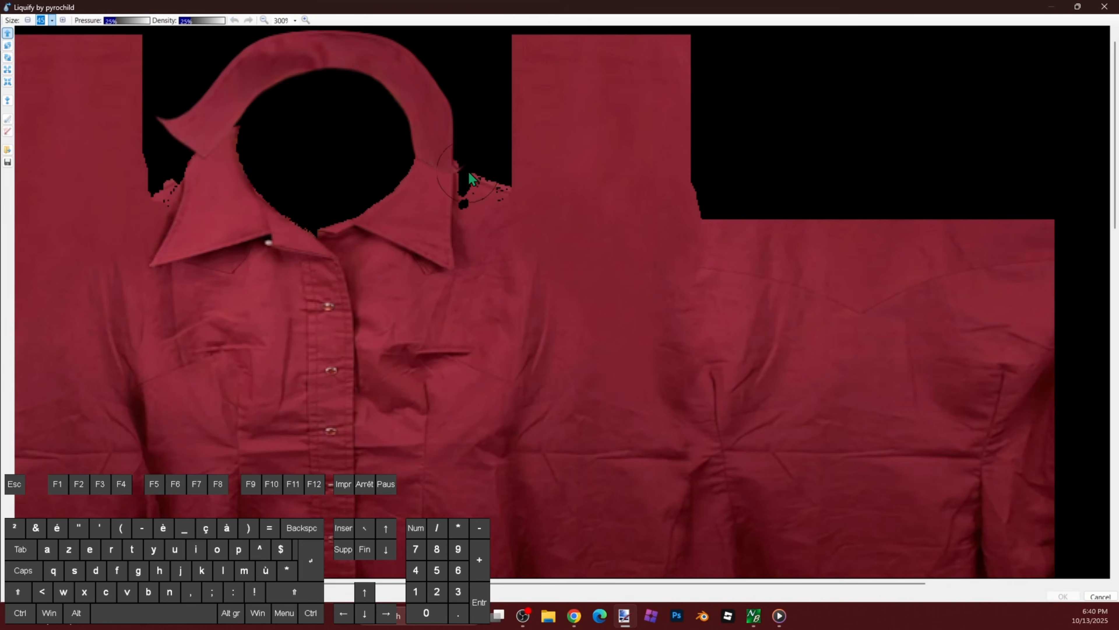
left_click_drag(454, 170, 459, 174)
Step: Set the brush size to 150 and bend the back collar's left tip down and inward onto the front collar
left_click(51, 21)
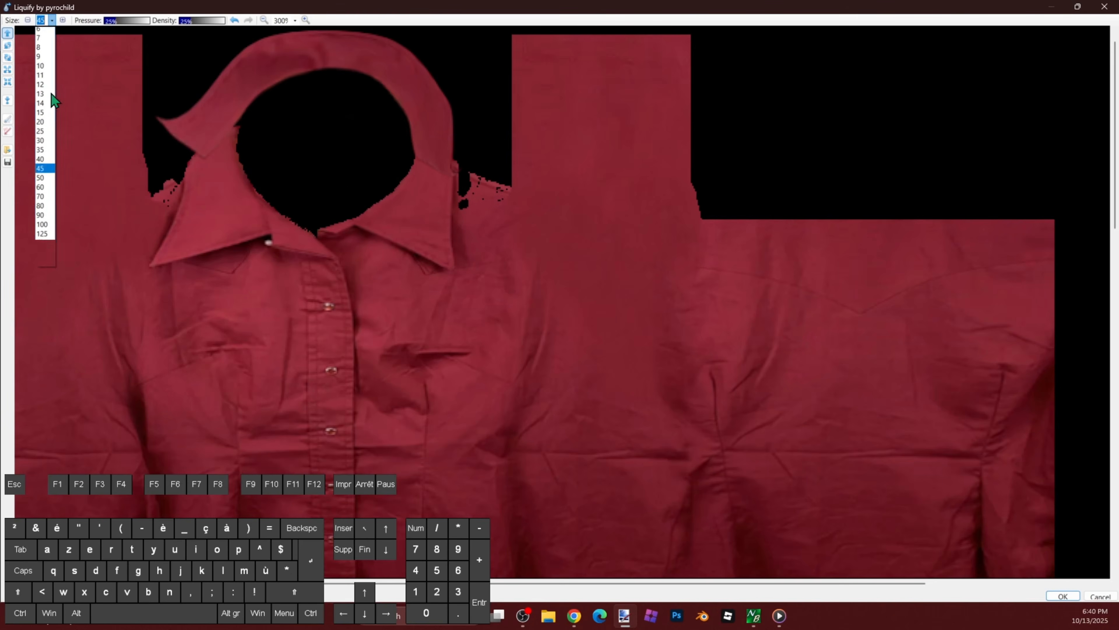
left_click(52, 285)
left_click_drag(150, 130, 155, 165)
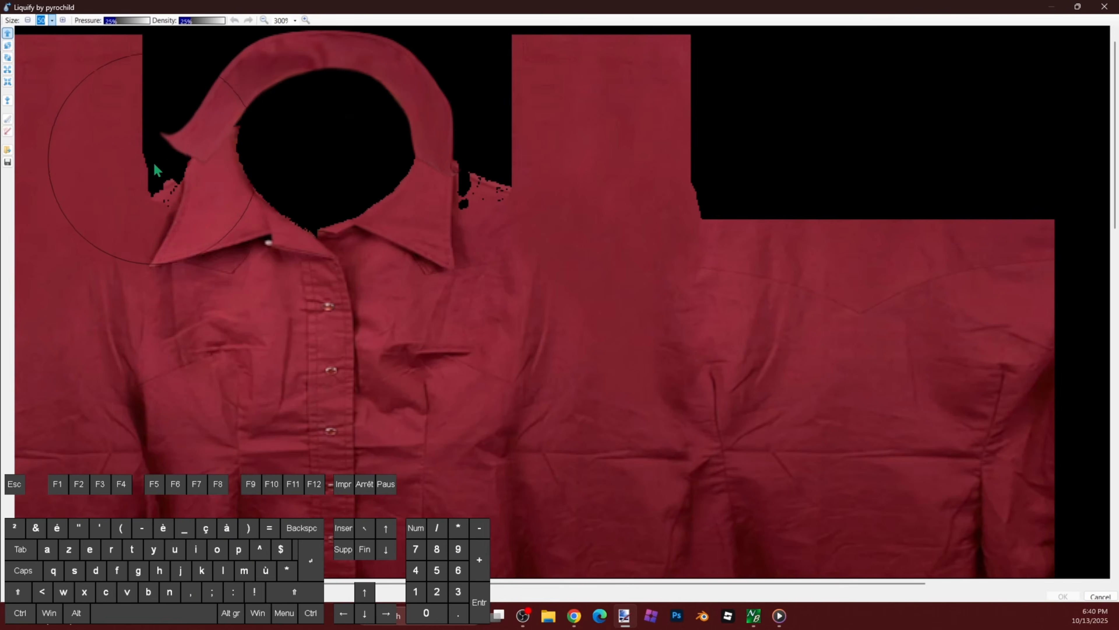
left_click_drag(155, 125, 117, 140)
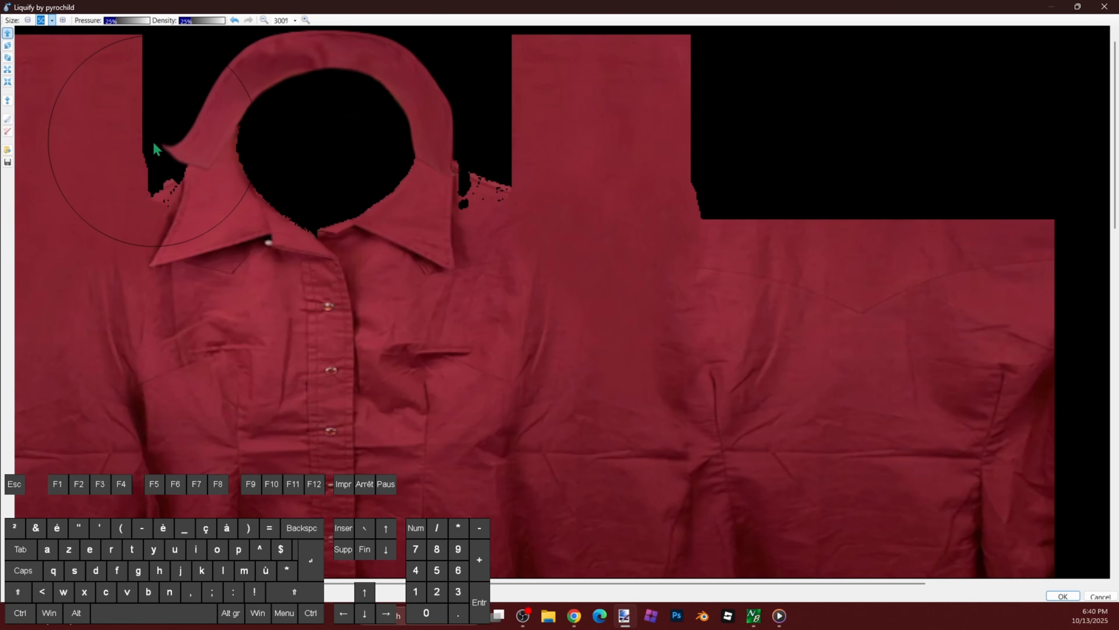
mouse_move(154, 135)
left_mouse_down()
mouse_move(158, 159)
mouse_move(146, 142)
mouse_move(148, 158)
mouse_move(175, 174)
mouse_move(109, 139)
mouse_move(138, 168)
mouse_move(203, 162)
left_mouse_up()
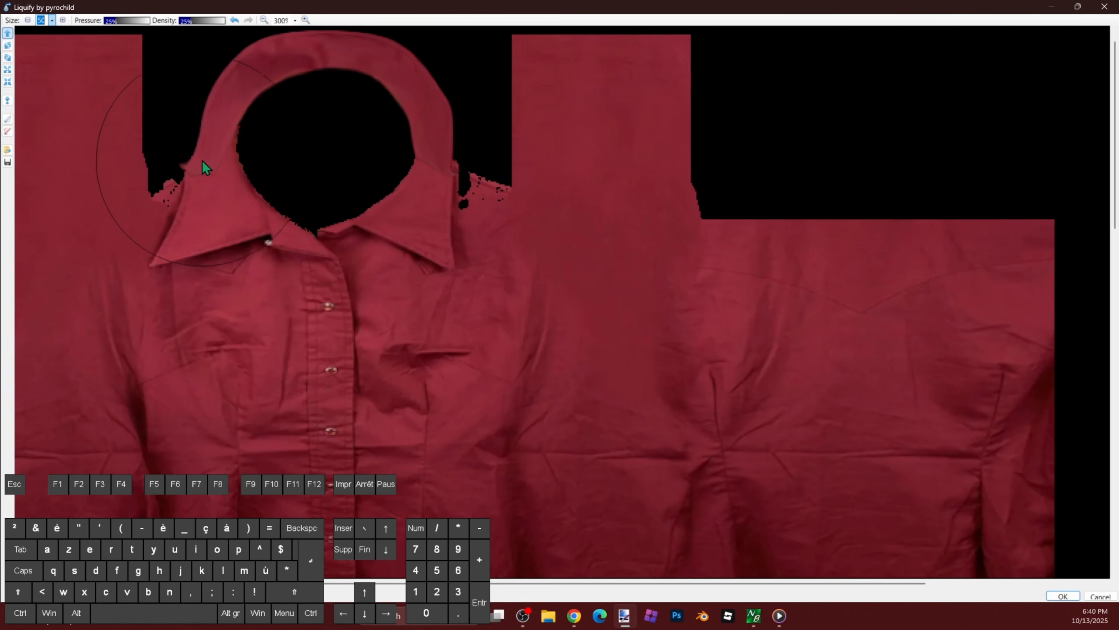
Step: Set the brush size to 80 and fit the edges of the back collar's left end to the front collar
left_click(52, 21)
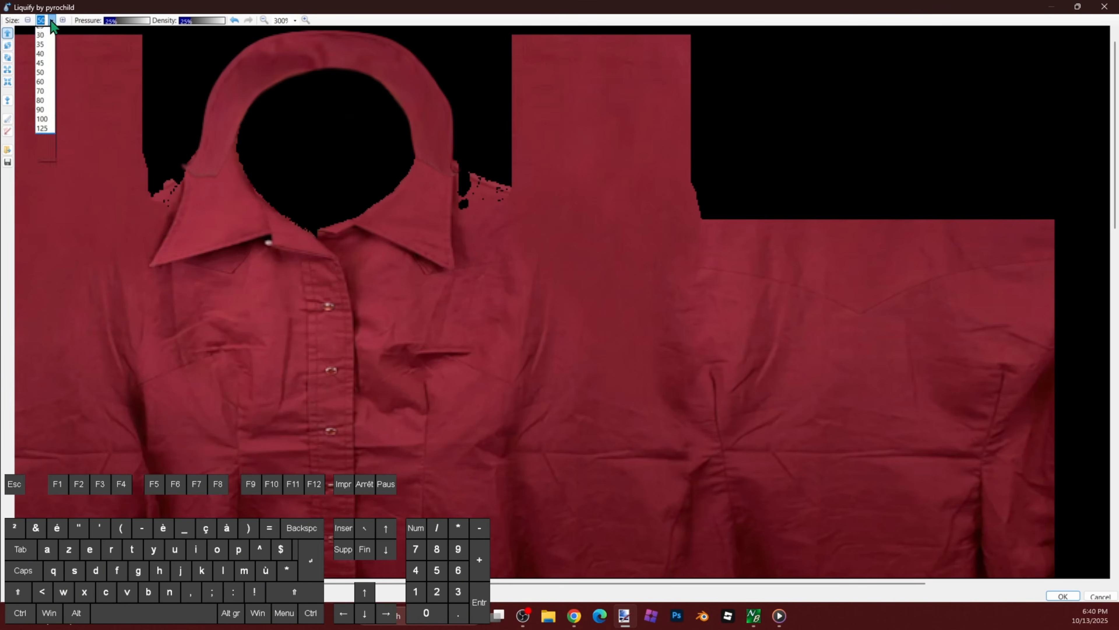
left_click(44, 250)
mouse_move(193, 166)
left_mouse_down()
mouse_move(178, 161)
mouse_move(187, 165)
mouse_move(203, 128)
left_mouse_up()
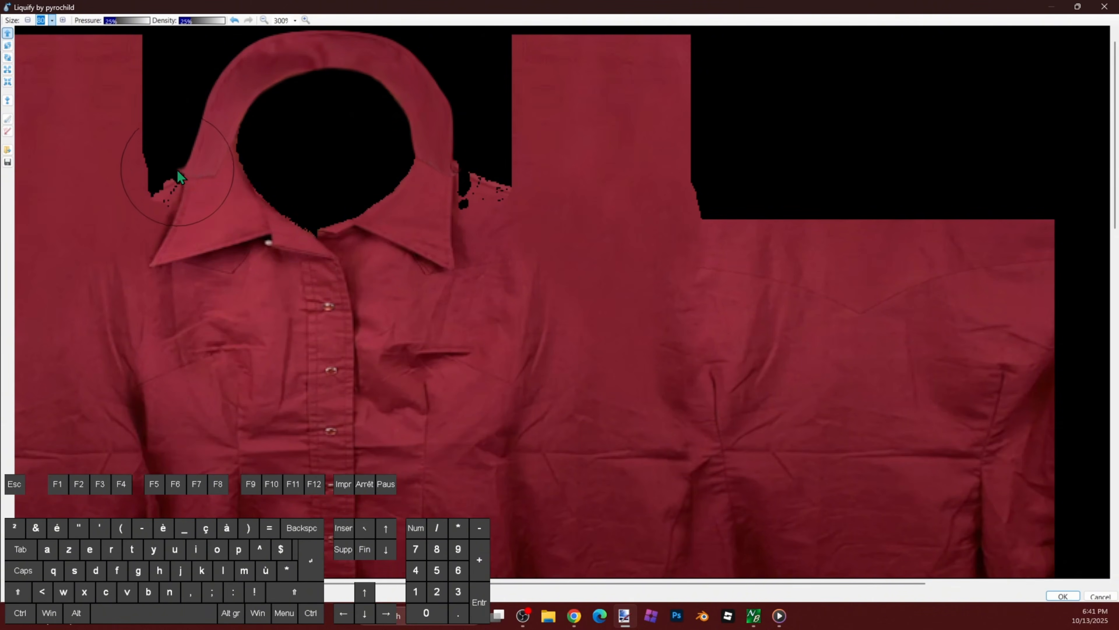
left_click_drag(199, 140, 195, 131)
mouse_move(221, 174)
left_mouse_down()
mouse_move(250, 182)
mouse_move(180, 185)
mouse_move(198, 182)
mouse_move(194, 163)
left_mouse_up()
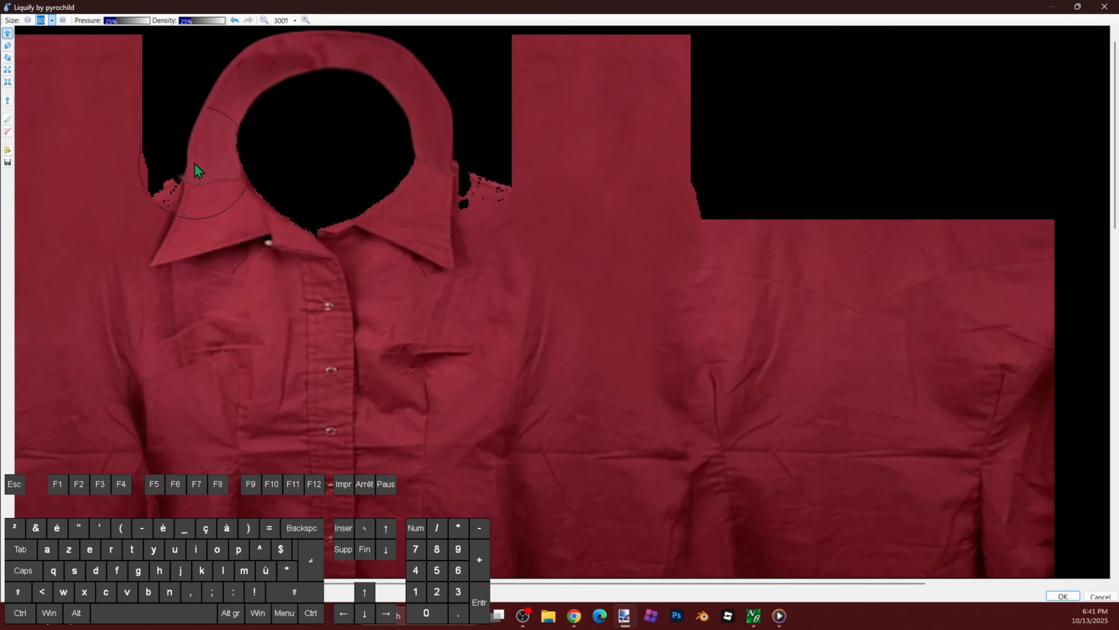
scroll(228, 98, "up", 1)
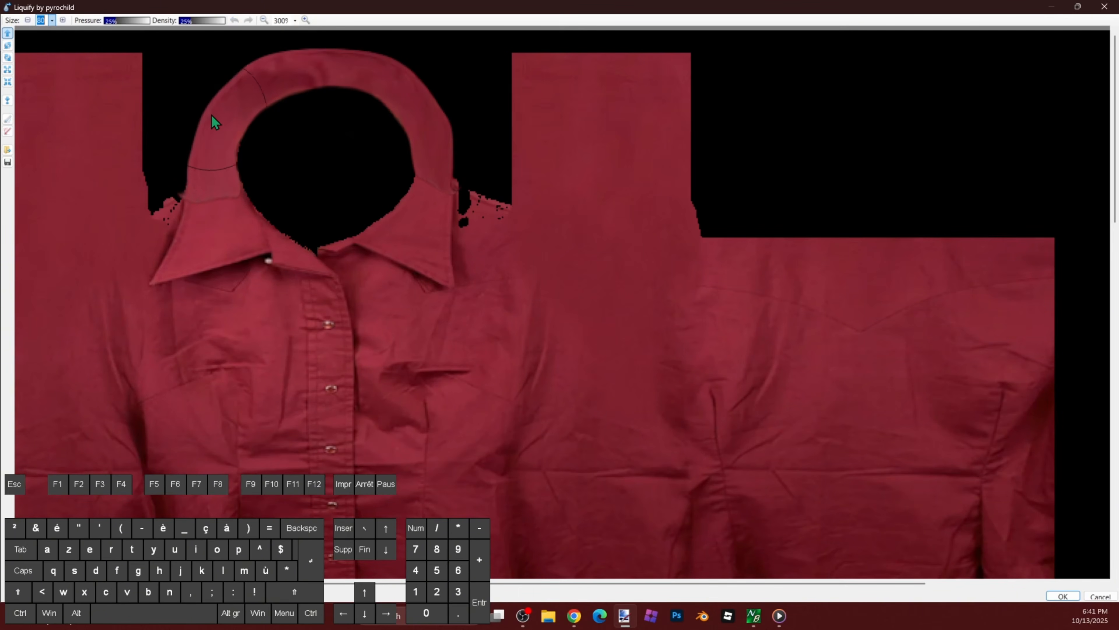
left_click_drag(219, 106, 239, 84)
mouse_move(437, 97)
left_mouse_down()
mouse_move(448, 133)
mouse_move(422, 82)
left_mouse_up()
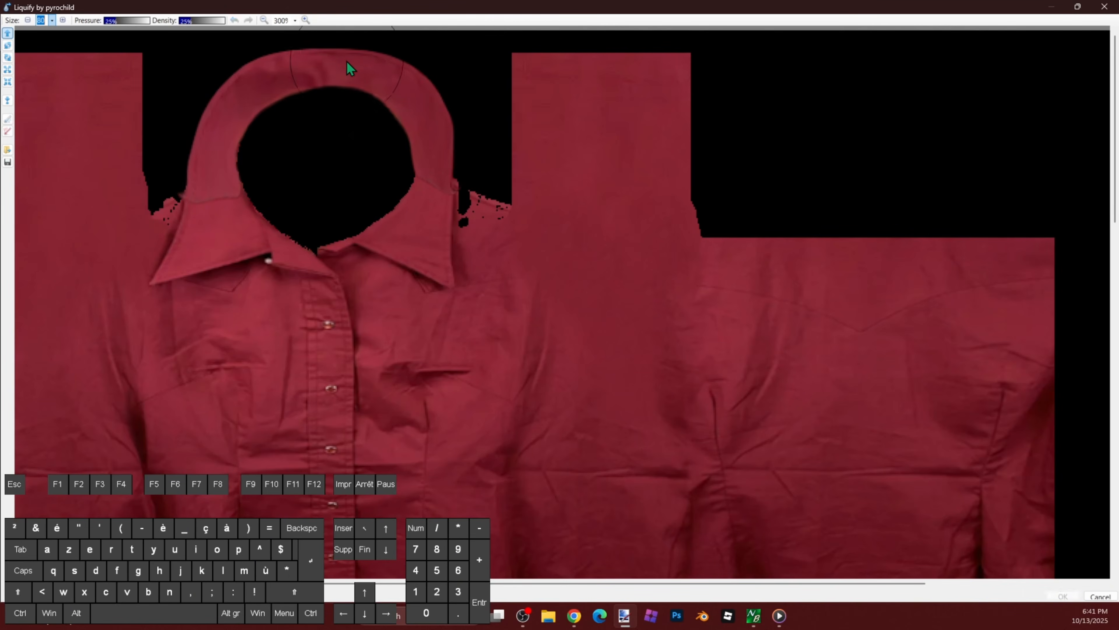
mouse_move(329, 59)
left_mouse_down()
mouse_move(321, 82)
mouse_move(311, 43)
mouse_move(315, 87)
mouse_move(297, 99)
mouse_move(285, 64)
left_mouse_up()
key("ctrl+z")
key("ctrl+z")
key("ctrl+z")
Step: Push the upper curve of the back collar into an even, rounded arch and apply the Liquify effect
left_click_drag(281, 58, 259, 69)
mouse_move(323, 51)
left_mouse_down()
mouse_move(239, 82)
mouse_move(297, 83)
mouse_move(227, 83)
mouse_move(273, 119)
left_mouse_up()
scroll(411, 148, "down", 2)
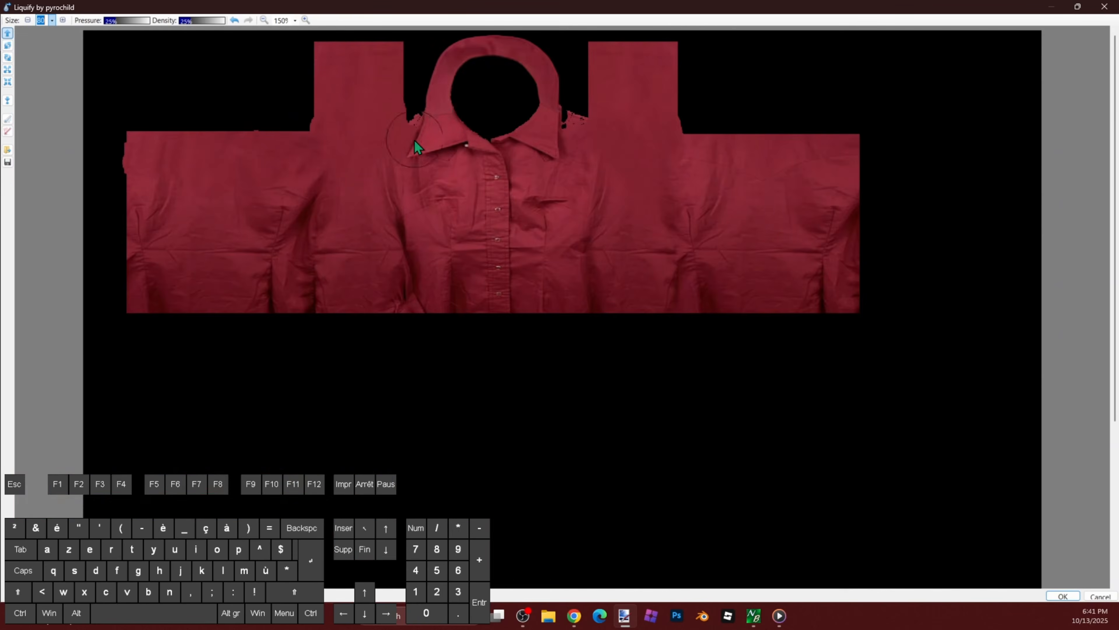
left_click_drag(417, 94, 462, 41)
left_click_drag(524, 76, 511, 48)
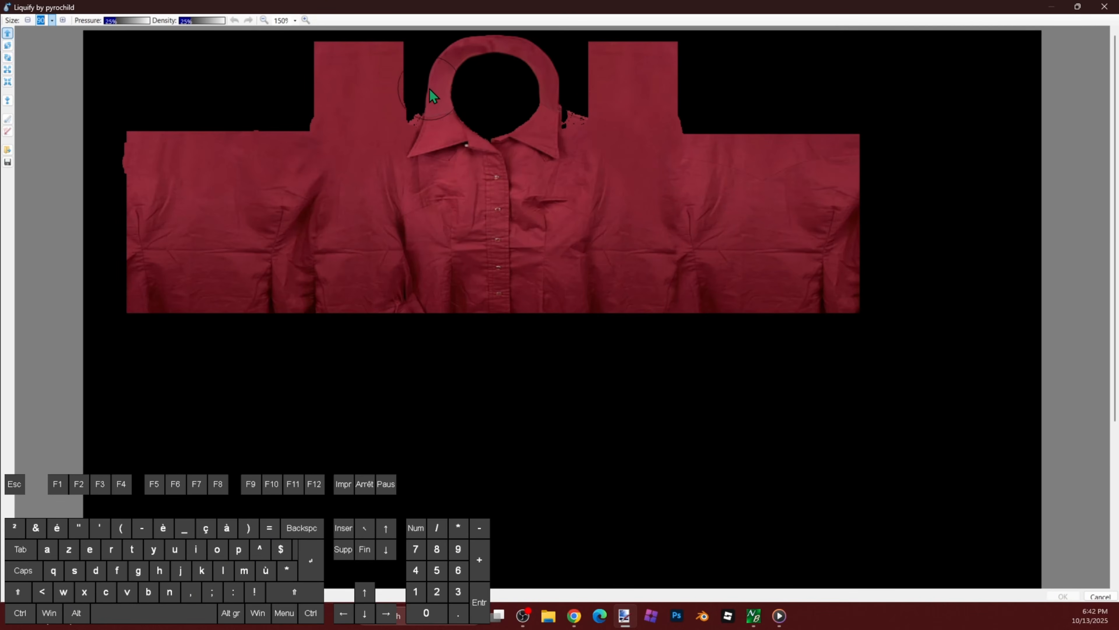
mouse_move(430, 88)
left_mouse_down()
mouse_move(444, 51)
mouse_move(473, 39)
mouse_move(441, 51)
mouse_move(476, 37)
left_mouse_up()
key("ctrl+z")
left_click(519, 40)
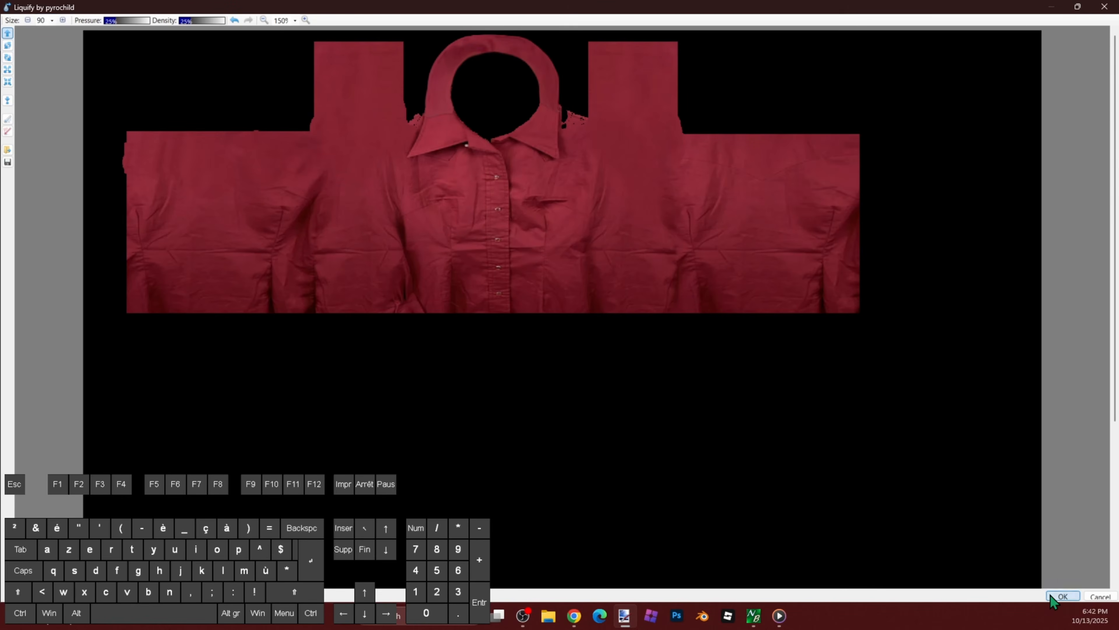
left_click(1051, 595)
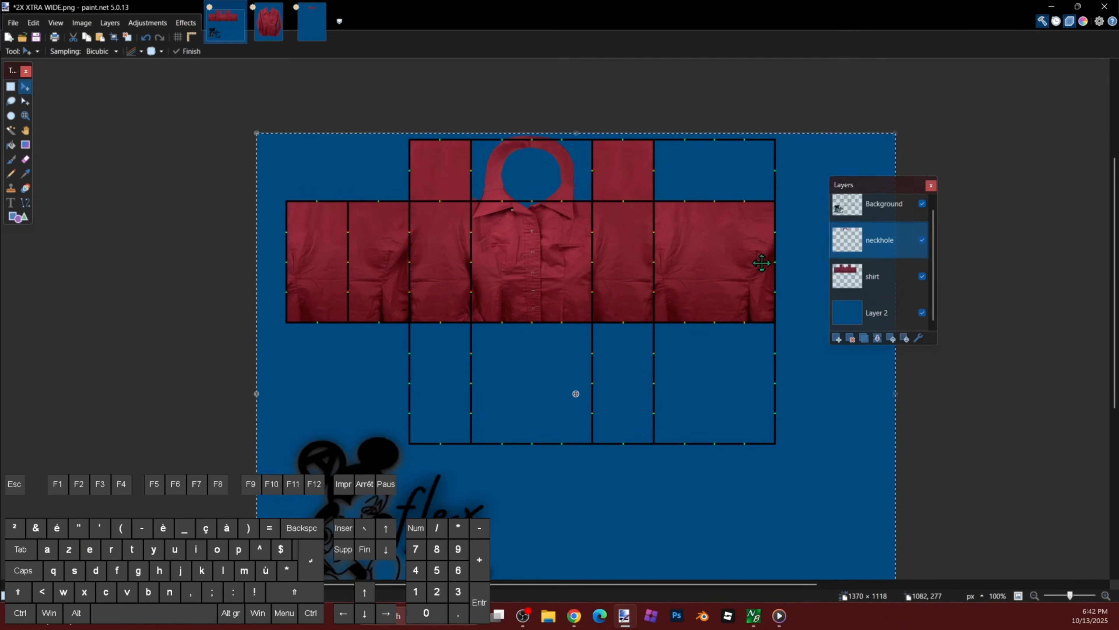
Step: Try to squash the top part of the back collar down to fit below the template's upper line
scroll(545, 140, "up", 3, "ctrl")
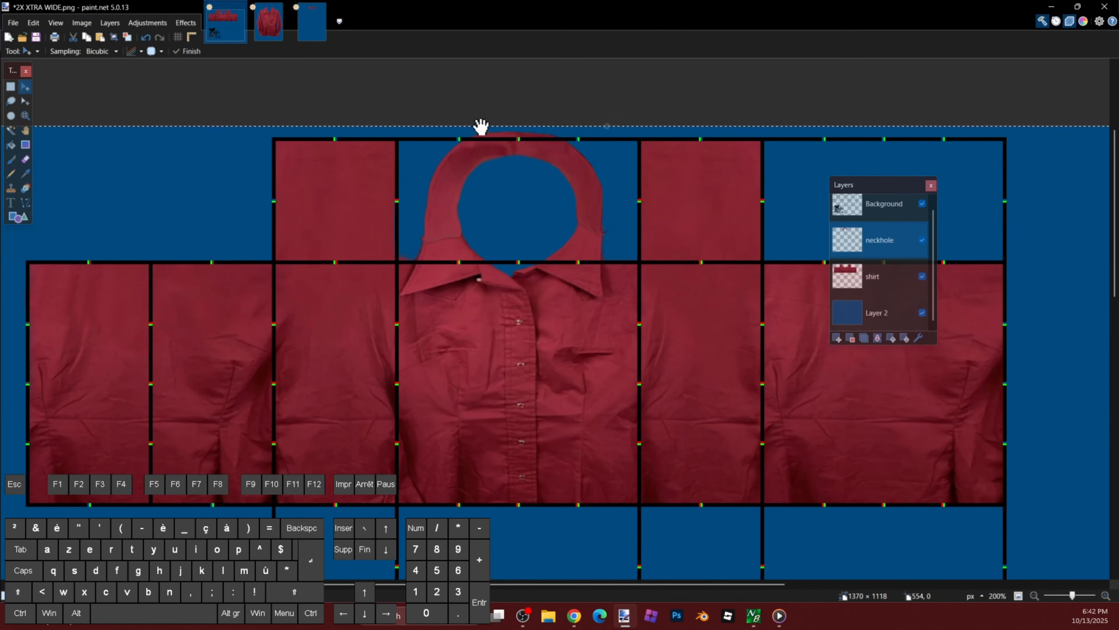
key("m")
left_click_drag(407, 127, 631, 190)
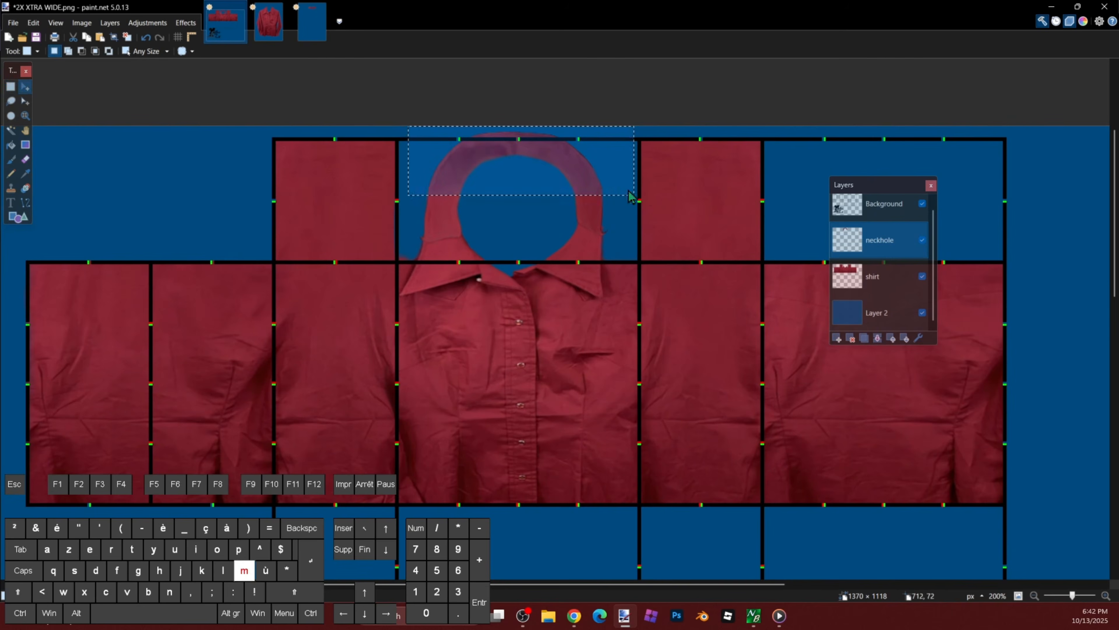
key("m")
left_click_drag(522, 127, 522, 137)
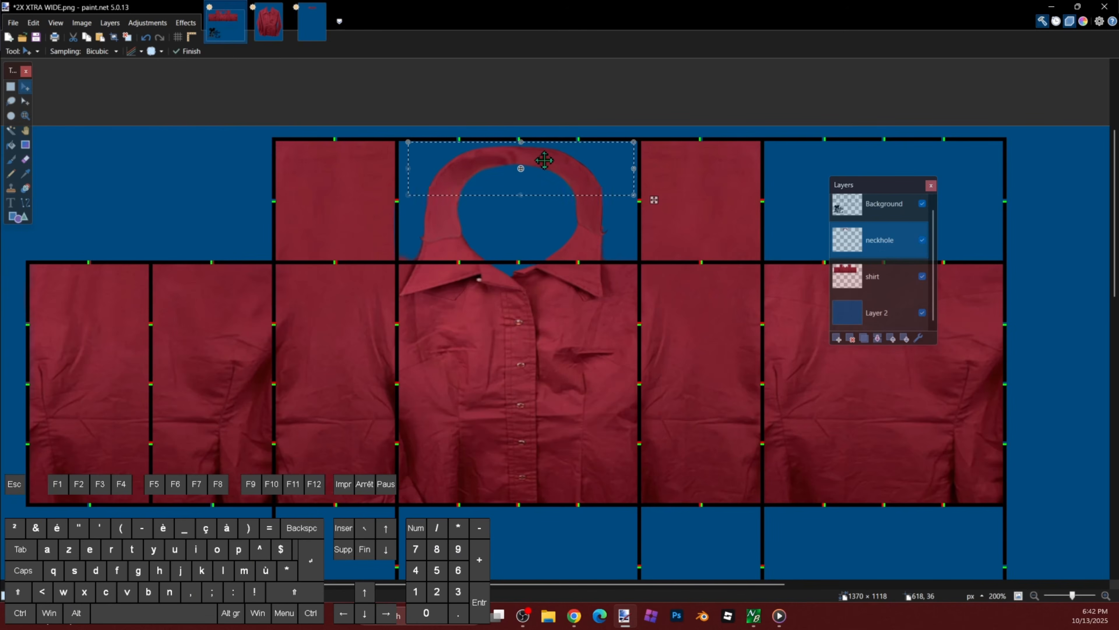
Step: Select the whole back collar on the neckhole layer and move it slightly down to fit inside the template's upper line
key("s")
left_click_drag(390, 125, 634, 301)
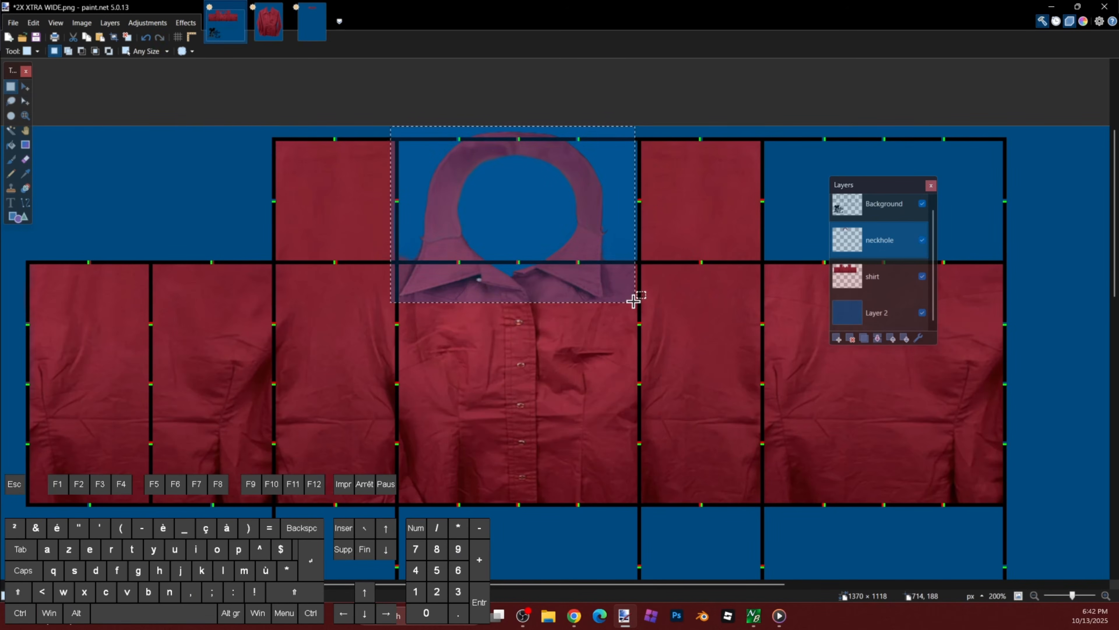
key("m")
key("ctrl+z")
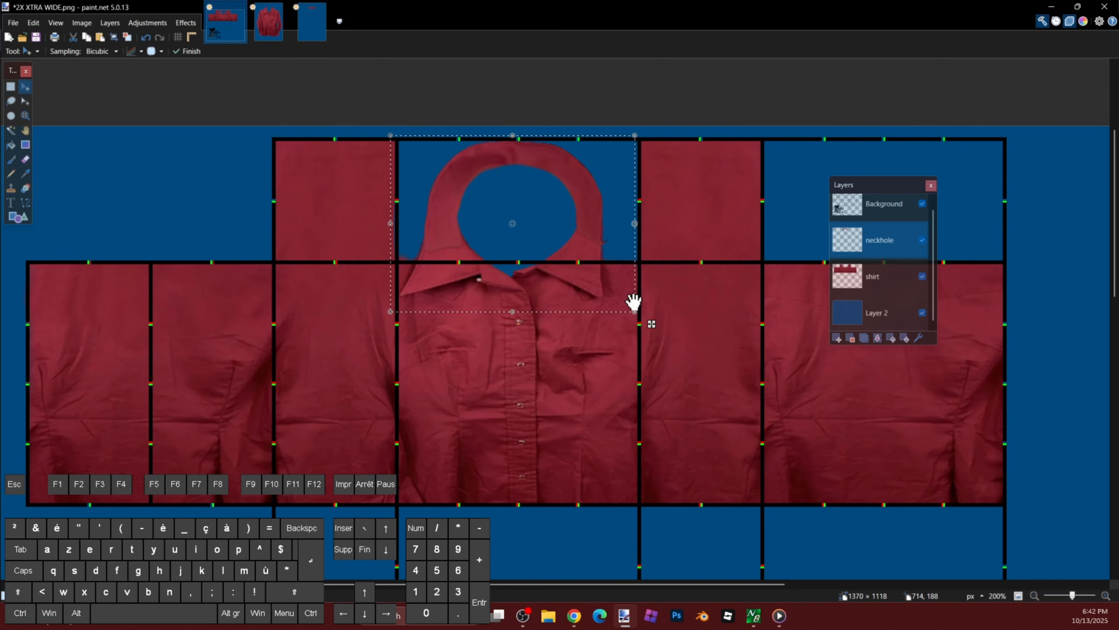
Step: Nudge the back collar slightly further down inside the template's upper line and deselect it
key("Down")
key("Down")
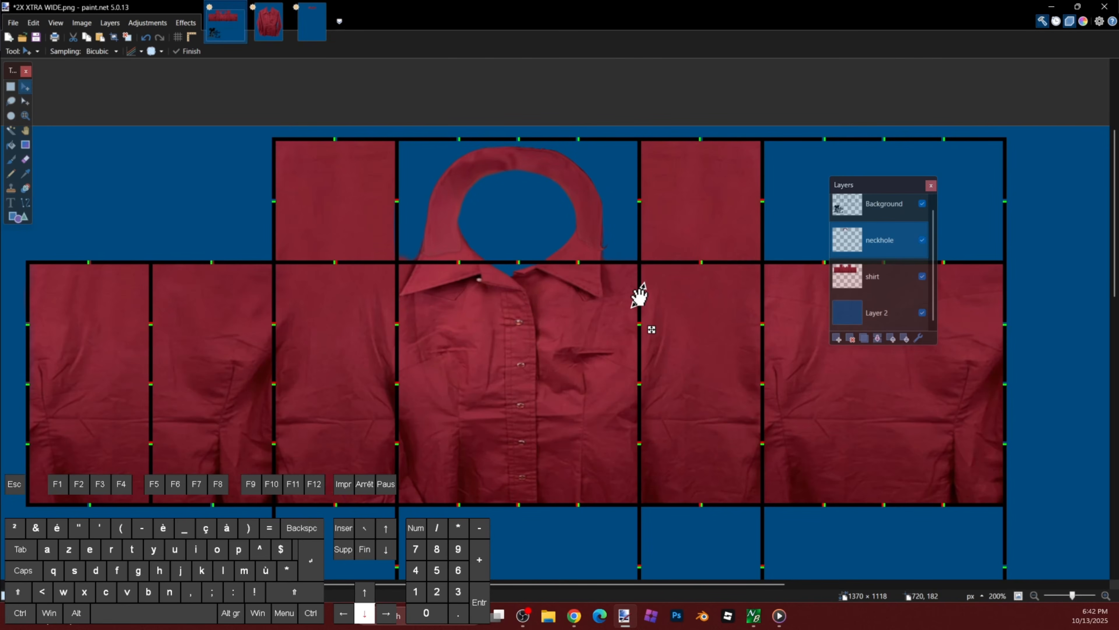
scroll(641, 203, "up", 1)
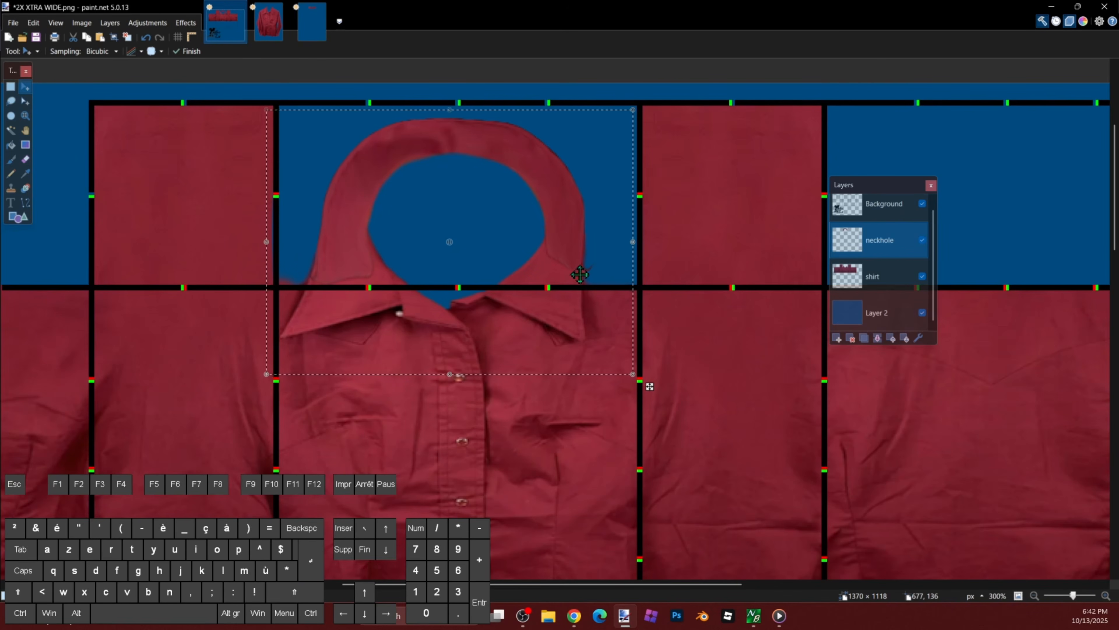
key("ctrl+d")
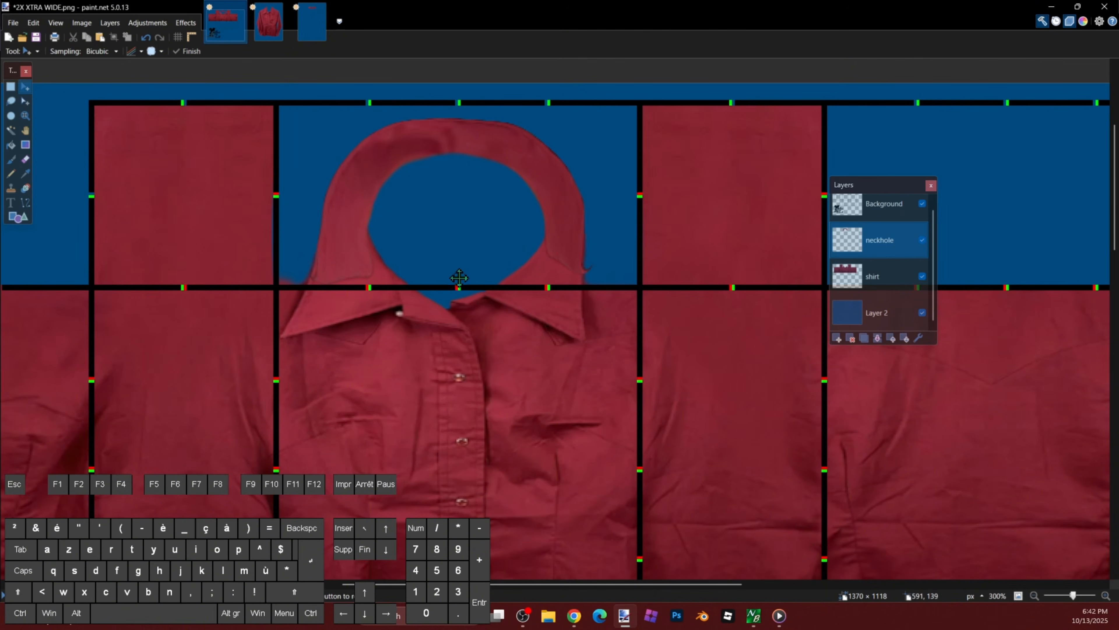
Step: Set the Eraser to size 16 and erase the back collar's right end where it overlaps the front collar
key("e")
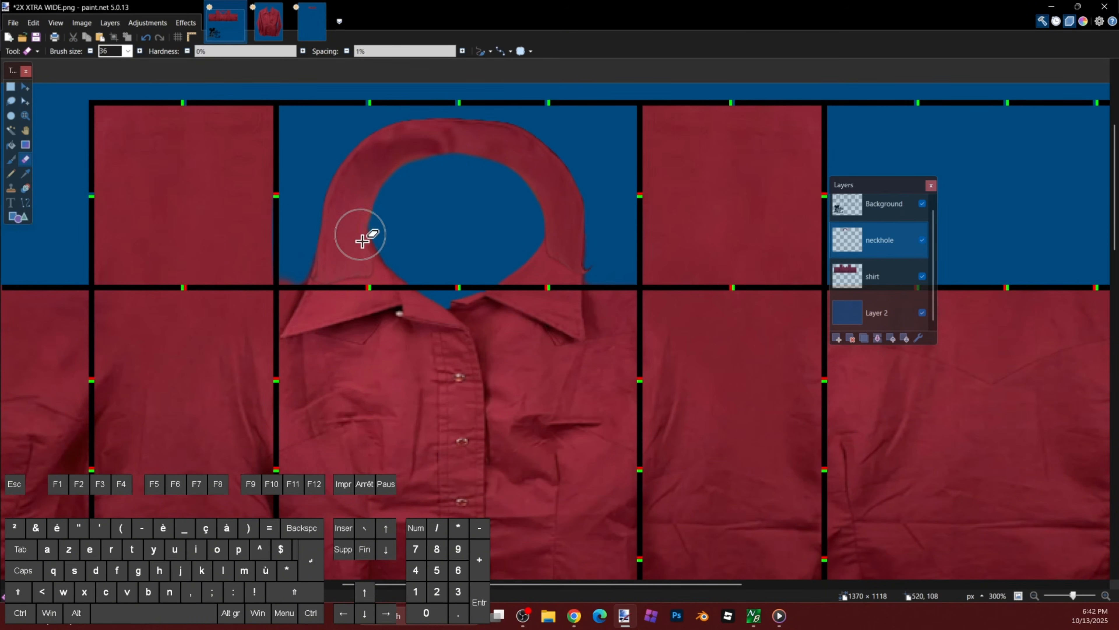
scroll(357, 238, "up", 3)
left_click(90, 51, "ctrl")
left_click(90, 51, "ctrl")
left_click(90, 51, "ctrl")
left_click(91, 51, "ctrl")
scroll(374, 245, "up", 2)
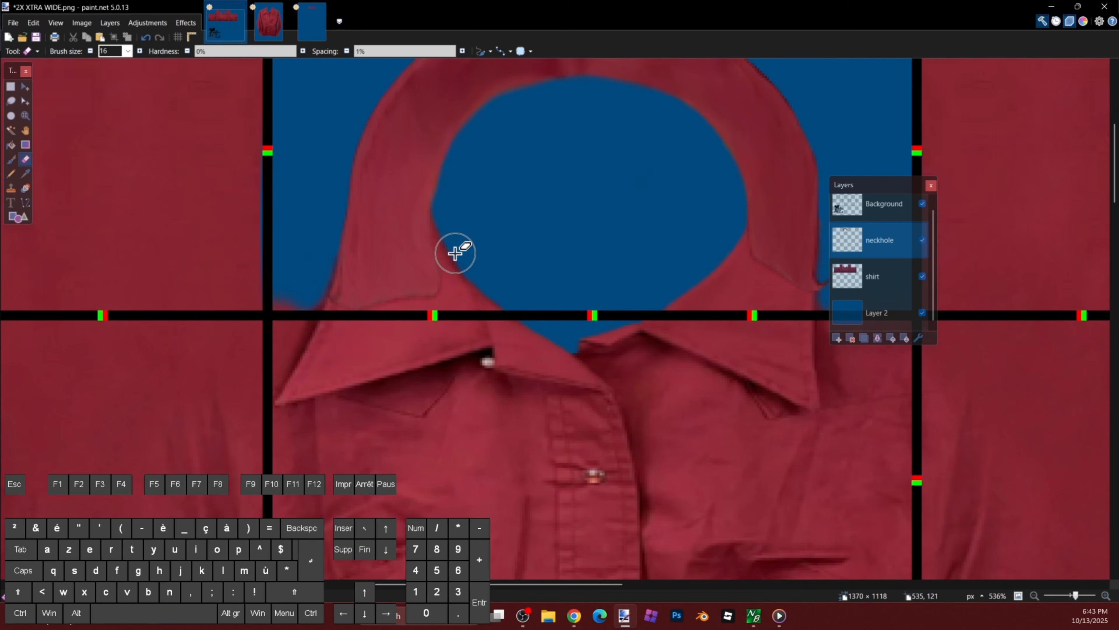
scroll(454, 254, "down", 3)
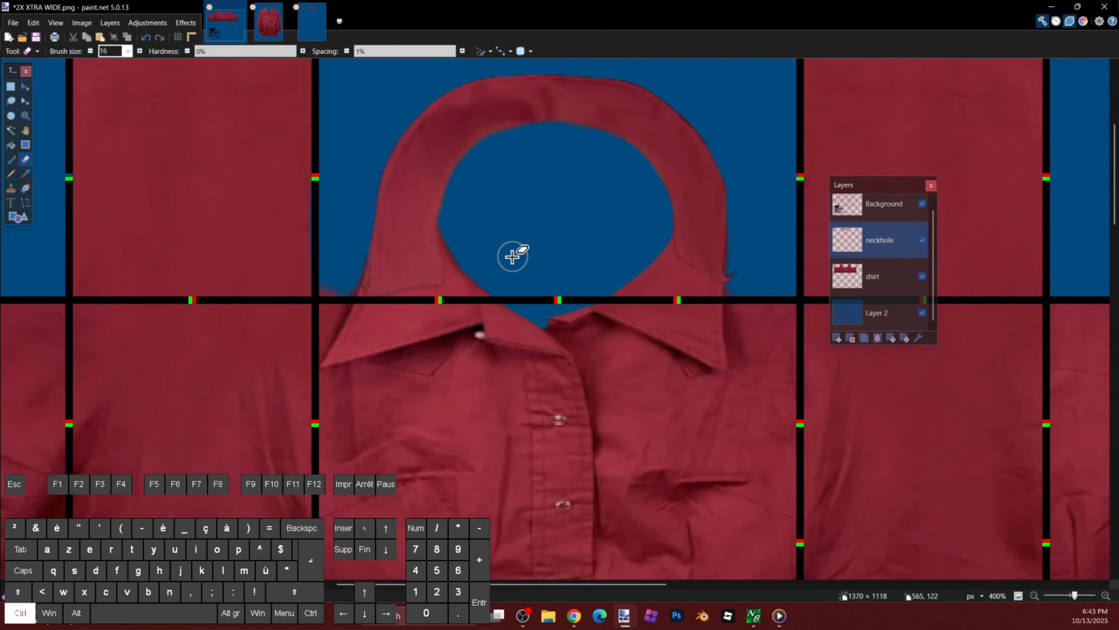
scroll(449, 260, "up", 3)
scroll(436, 272, "down", 1)
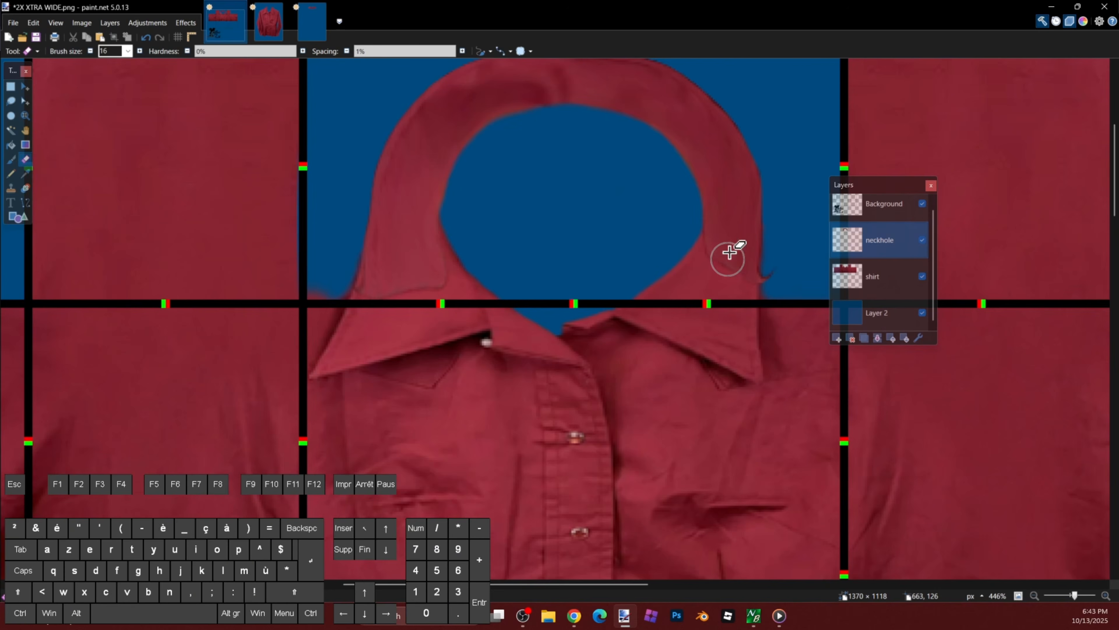
scroll(732, 244, "up", 1)
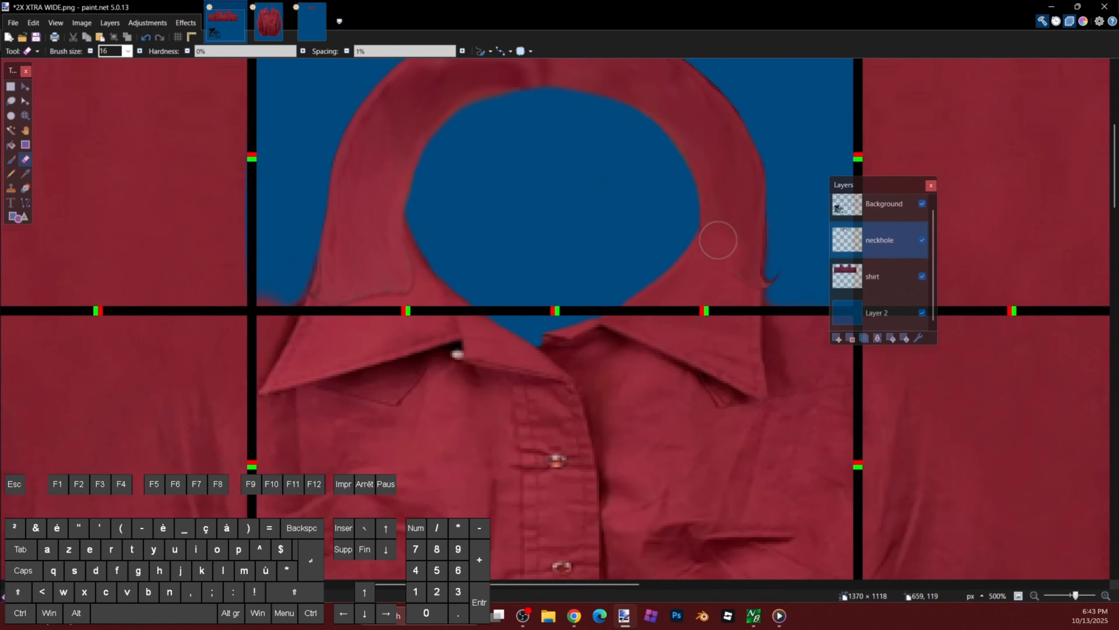
scroll(712, 240, "up", 1)
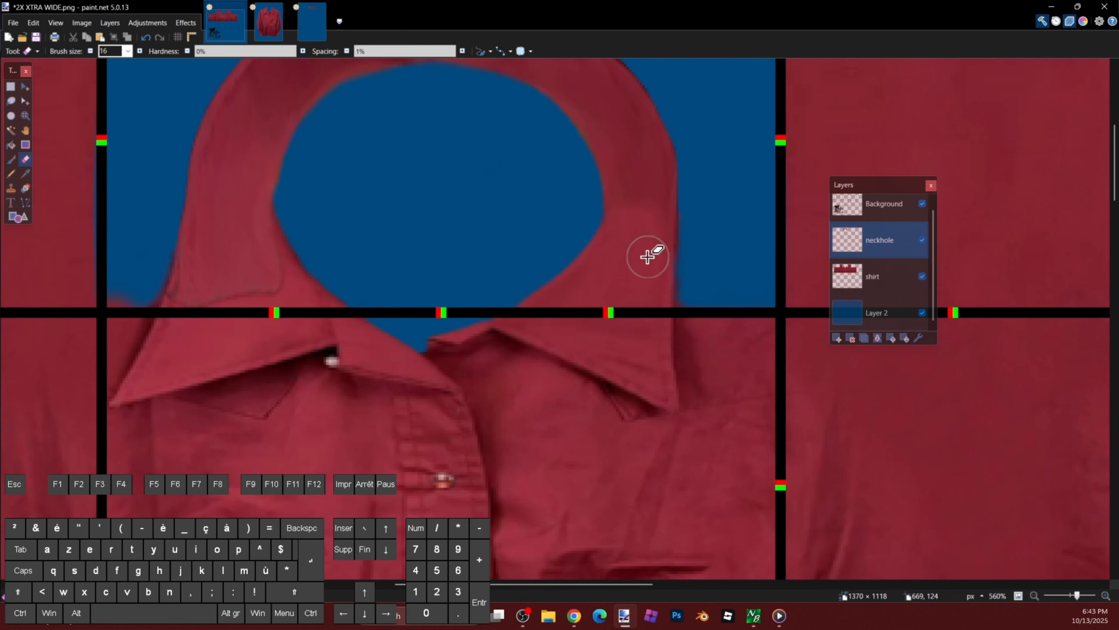
scroll(668, 286, "down", 2)
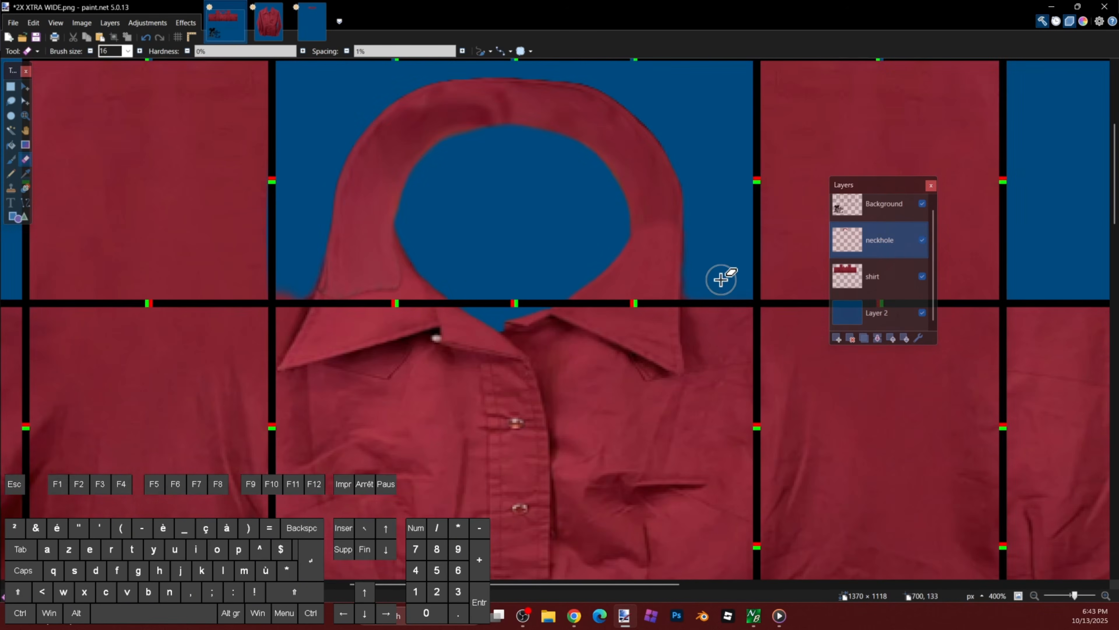
Step: Undo the last erase, redo the right end's blend, and erase the back collar's visible left end over the front collar
key("ctrl+z")
scroll(721, 225, "up", 2)
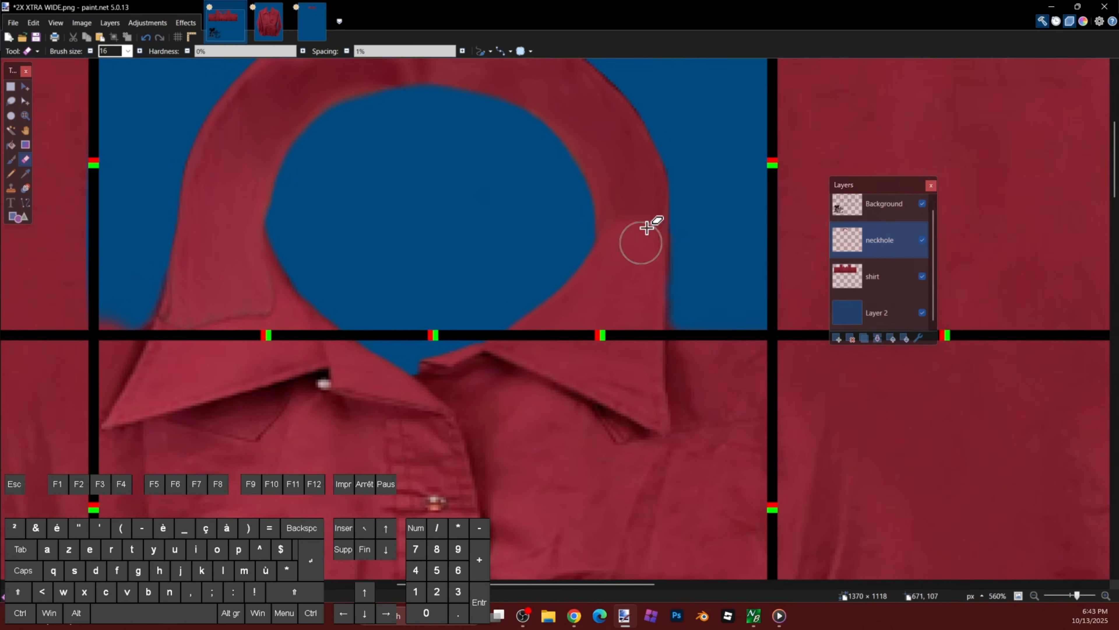
scroll(238, 230, "up", 1)
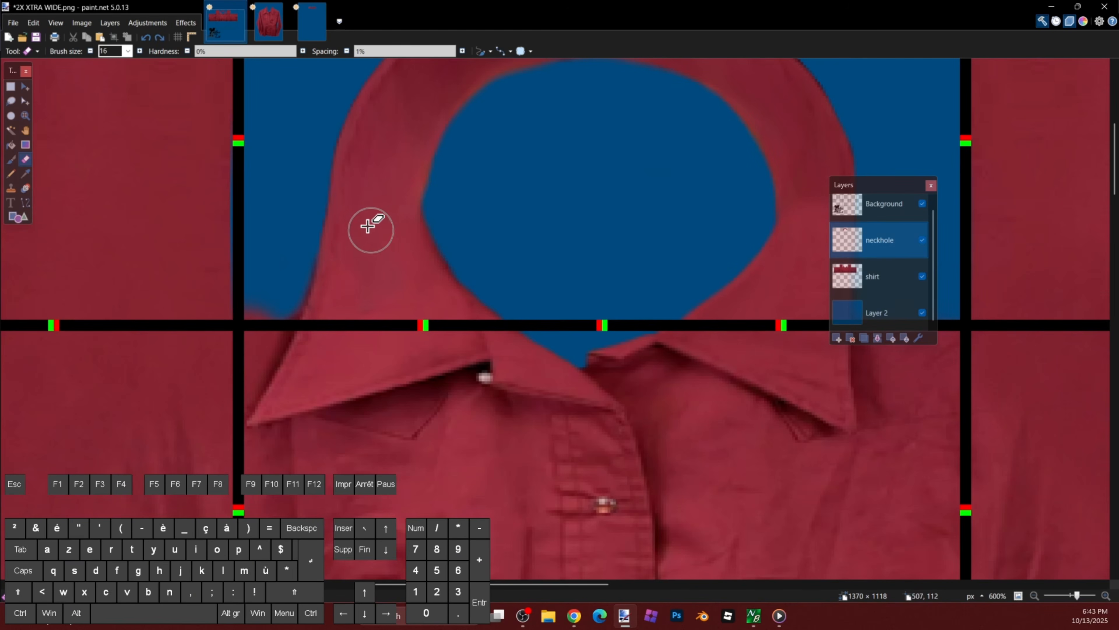
Step: Hide the Background template layer and toggle the neckhole layer's visibility to check how the back collar joins the shirt
scroll(527, 233, "down", 4)
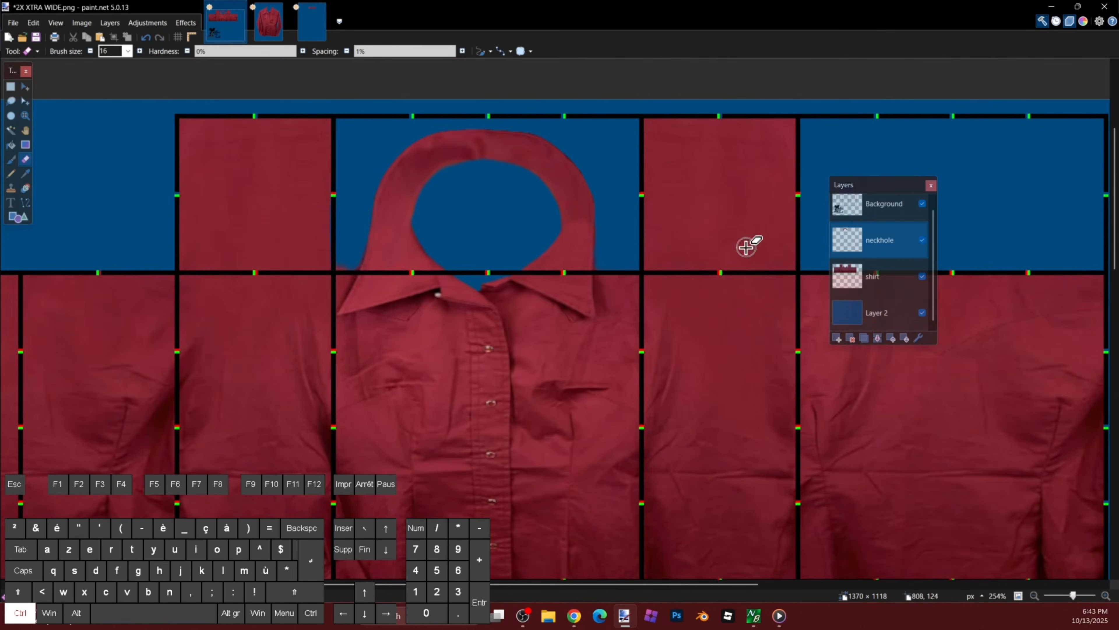
left_click(922, 204)
scroll(751, 230, "down", 3)
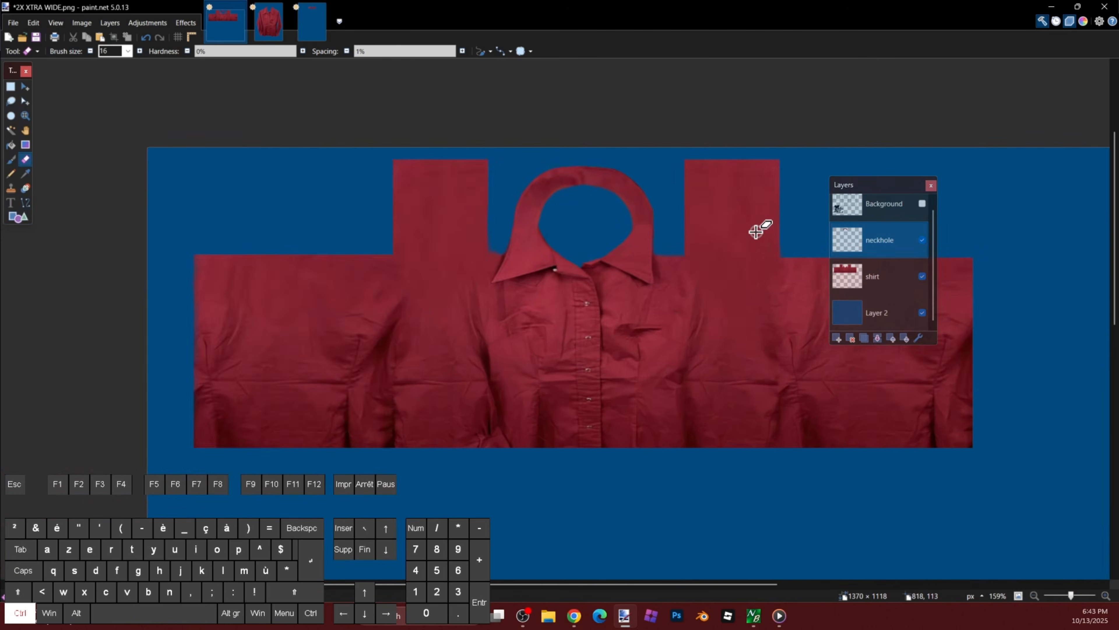
scroll(756, 231, "up", 2)
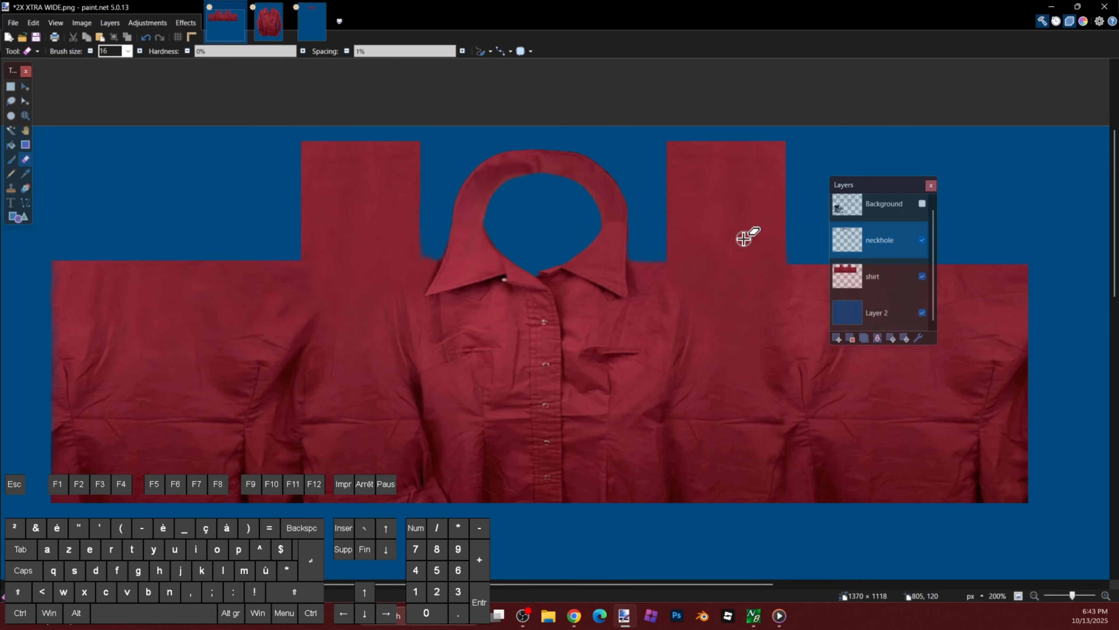
scroll(559, 182, "up", 2)
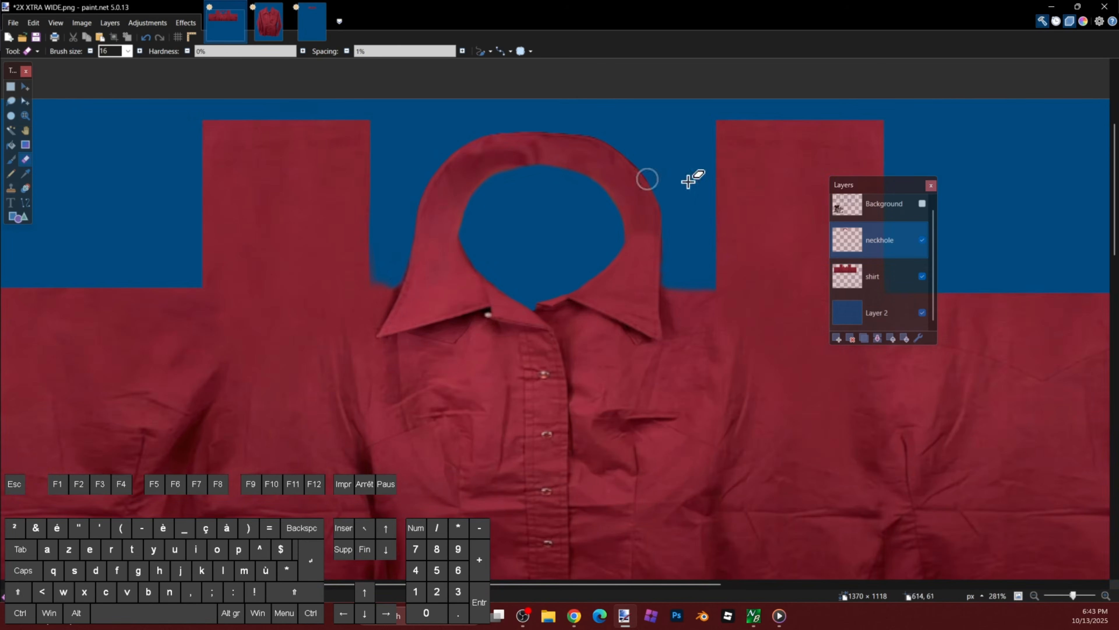
left_click(922, 239)
left_click(922, 239)
Step: Clone fabric from the back collar's left side over its upper-left part with the Clone Stamp to even out the shading
scroll(522, 152, "up", 2)
key("l")
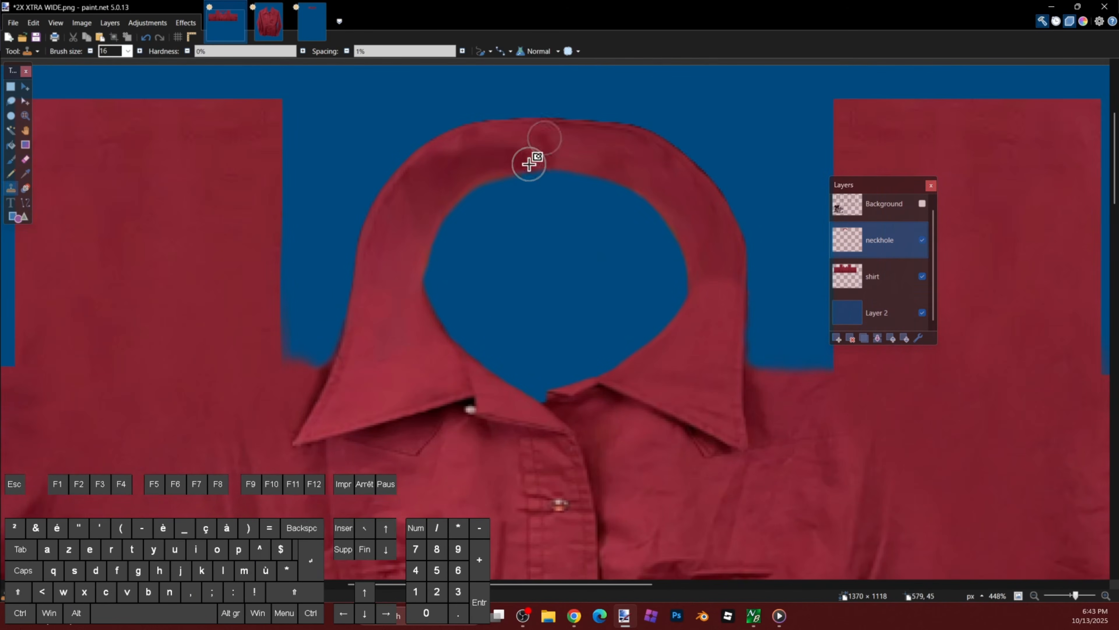
scroll(412, 238, "up", 2)
left_click(410, 222, "ctrl")
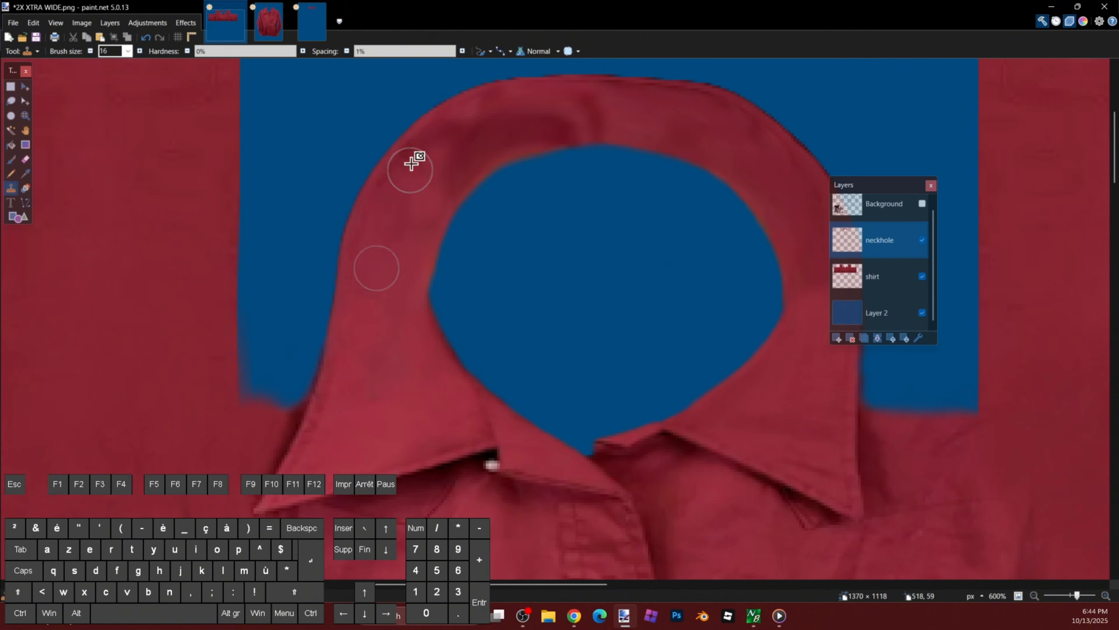
left_click(392, 254, "ctrl")
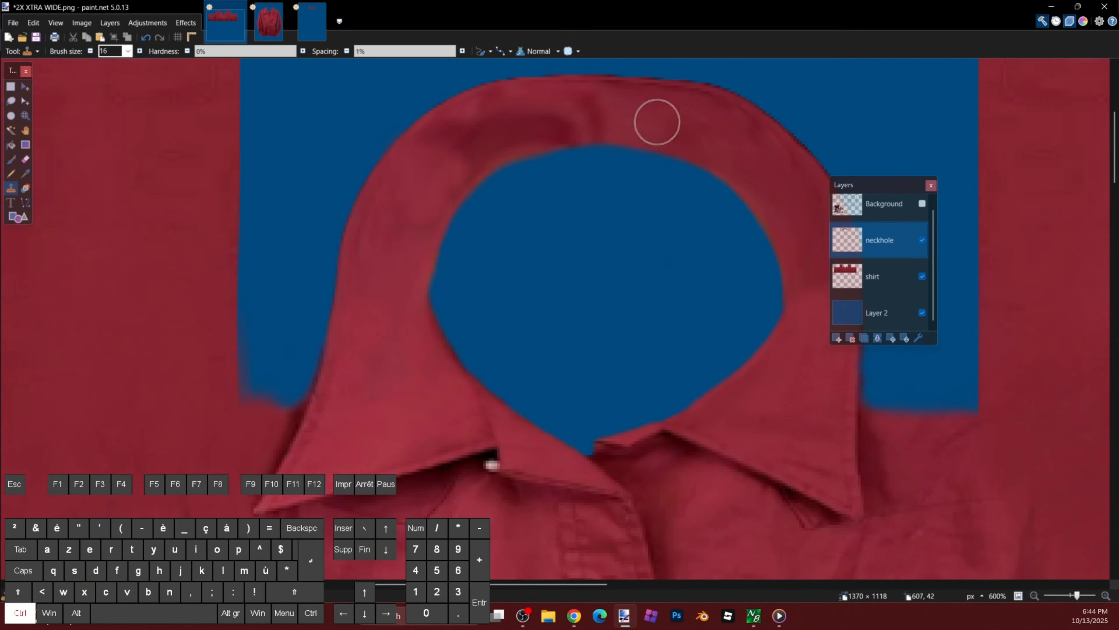
Step: Hide the shirt layer and clone clean fabric along the whole back collar arch to remove the dark patches and outline
left_click(922, 276)
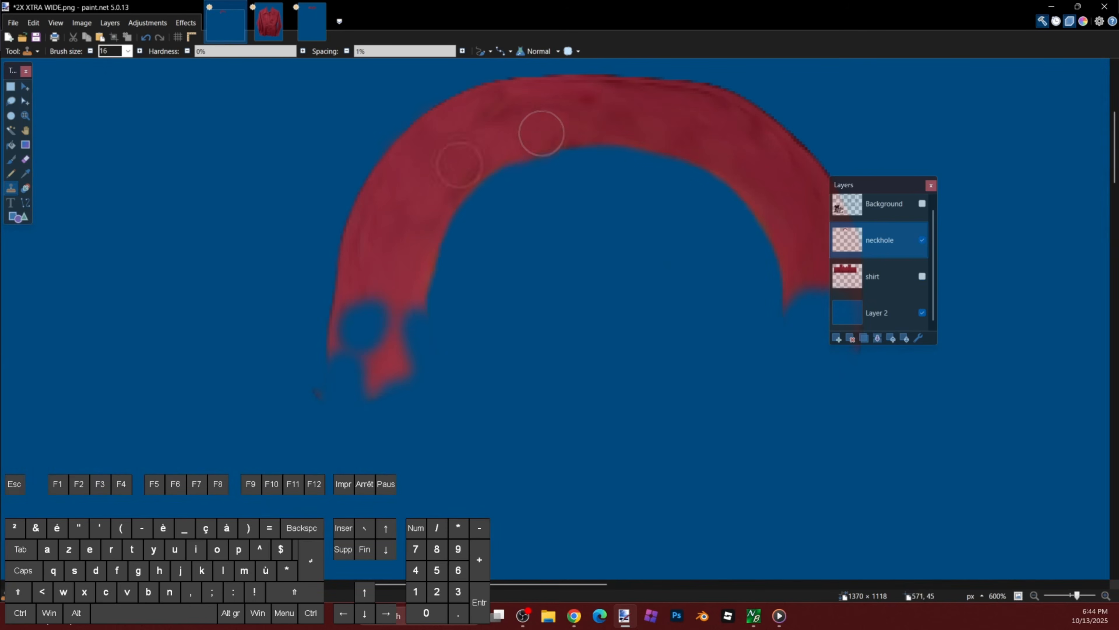
scroll(572, 145, "right", 3)
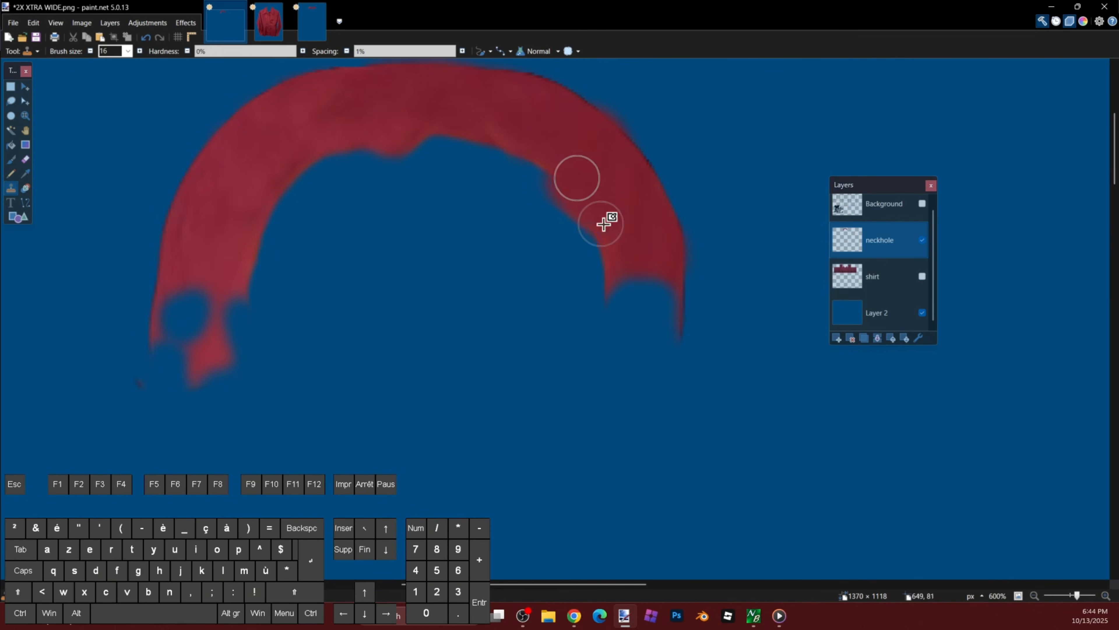
scroll(512, 175, "left", 2)
scroll(220, 67, "up", 1)
left_click(317, 261, "ctrl")
mouse_move(413, 206)
left_mouse_down()
mouse_move(387, 174)
mouse_move(423, 154)
mouse_move(409, 191)
mouse_move(381, 152)
left_mouse_up()
left_click(387, 208, "ctrl")
left_click(739, 207, "ctrl")
left_click_drag(517, 119, 555, 132)
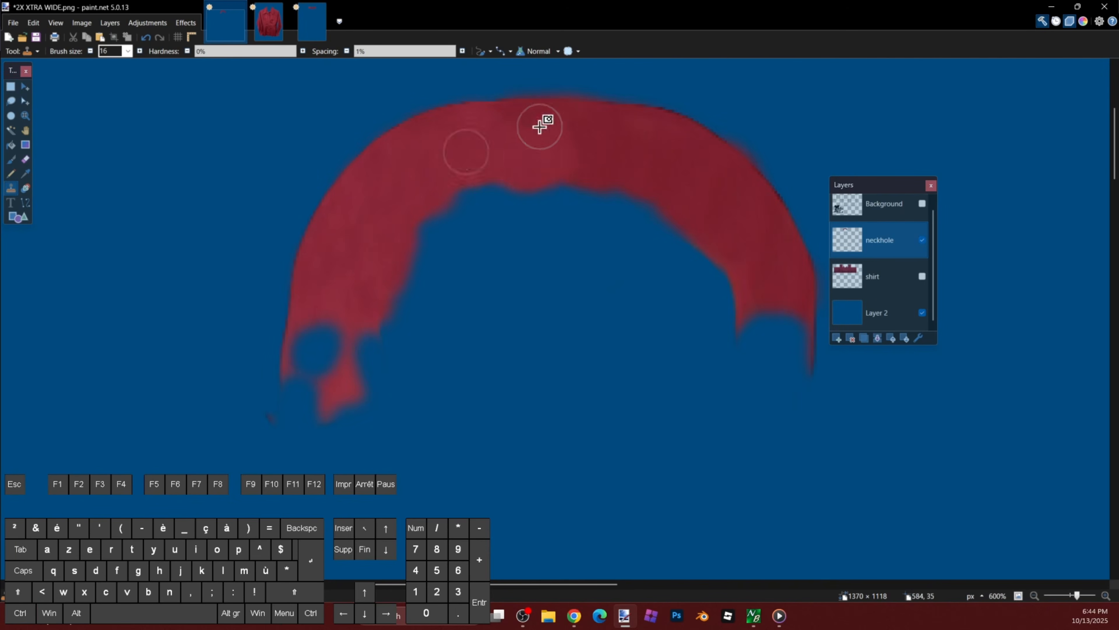
Step: Show the Background template and shirt layers again
scroll(777, 218, "down", 6)
left_click(923, 204)
scroll(669, 205, "up", 3)
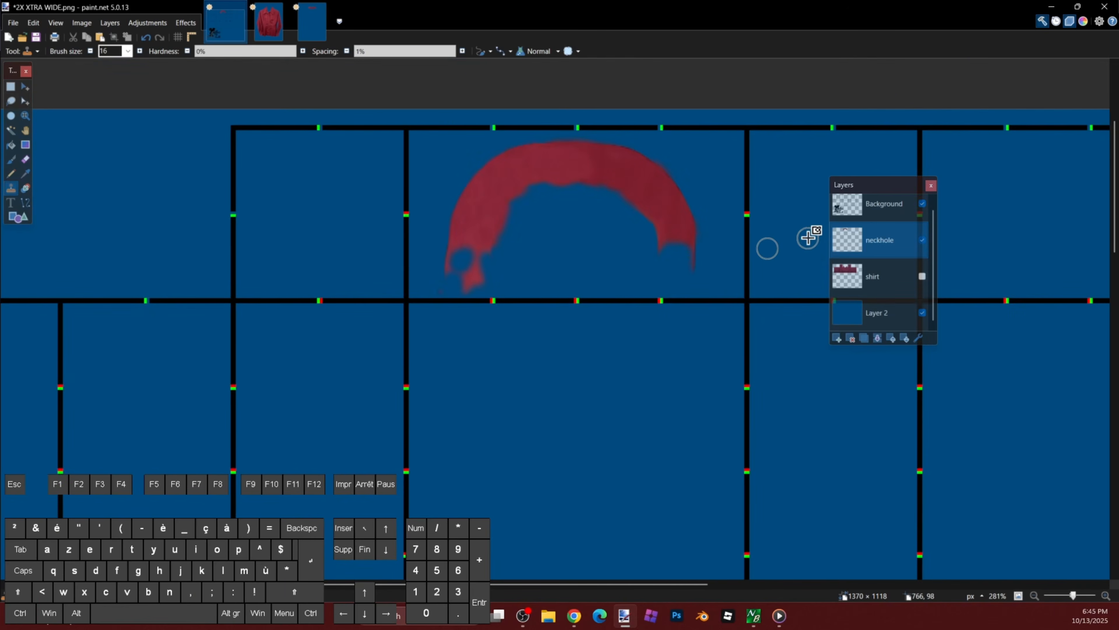
left_click(922, 277)
Step: Set the Eraser to 100% hardness and size 41, and trim the back collar's ragged inner edge into a smooth curve
key("e")
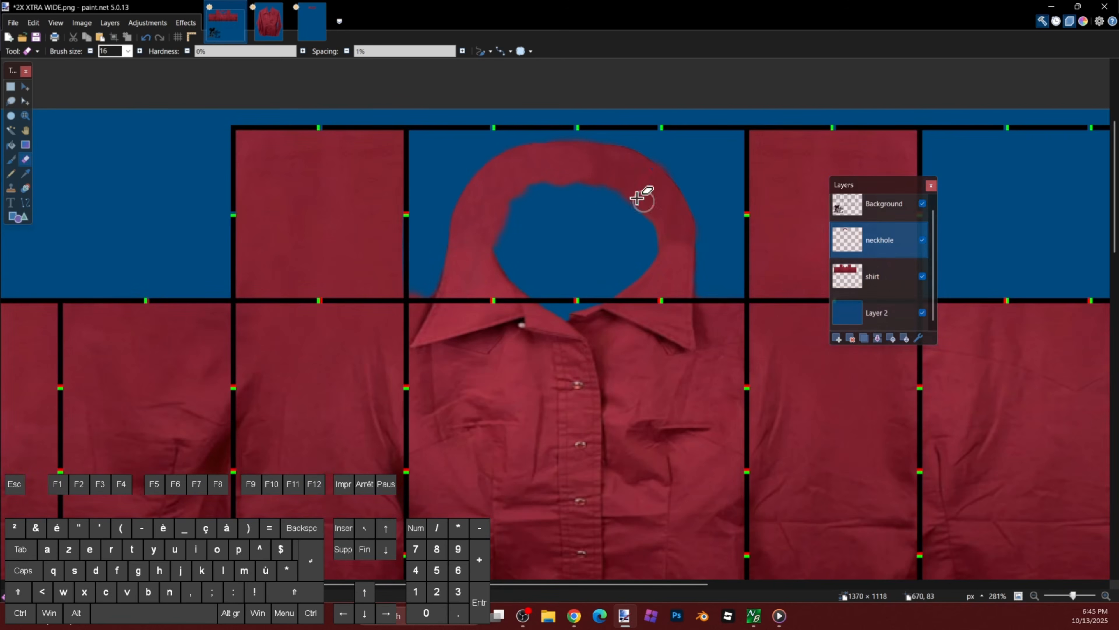
mouse_move(865, 240)
left_mouse_down()
mouse_move(869, 275)
mouse_move(869, 248)
left_mouse_up()
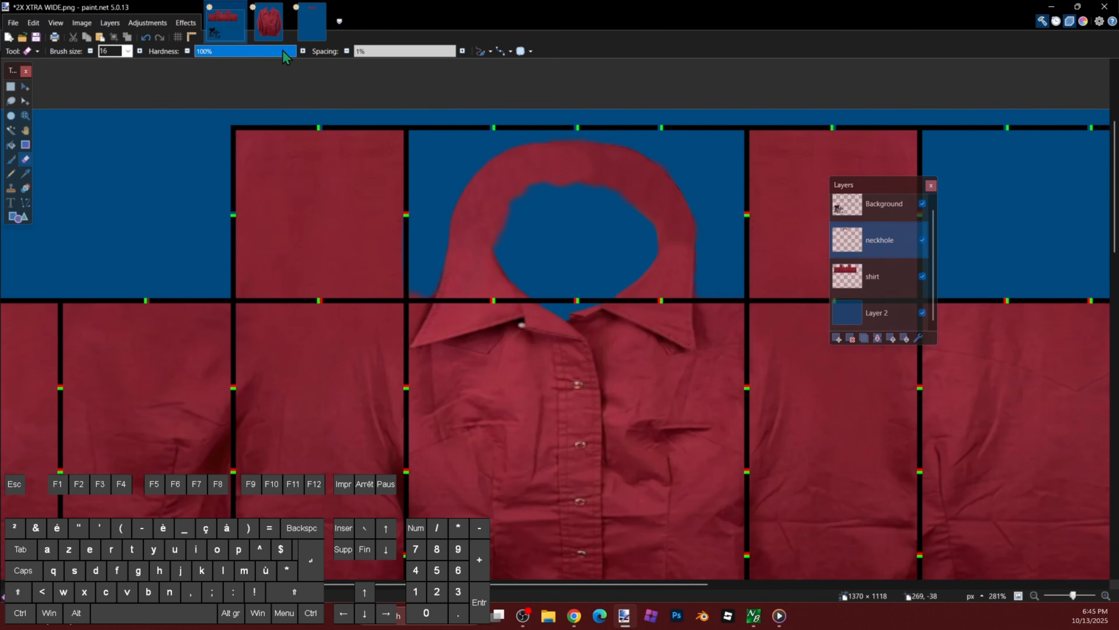
left_click(140, 51)
scroll(473, 208, "up", 3)
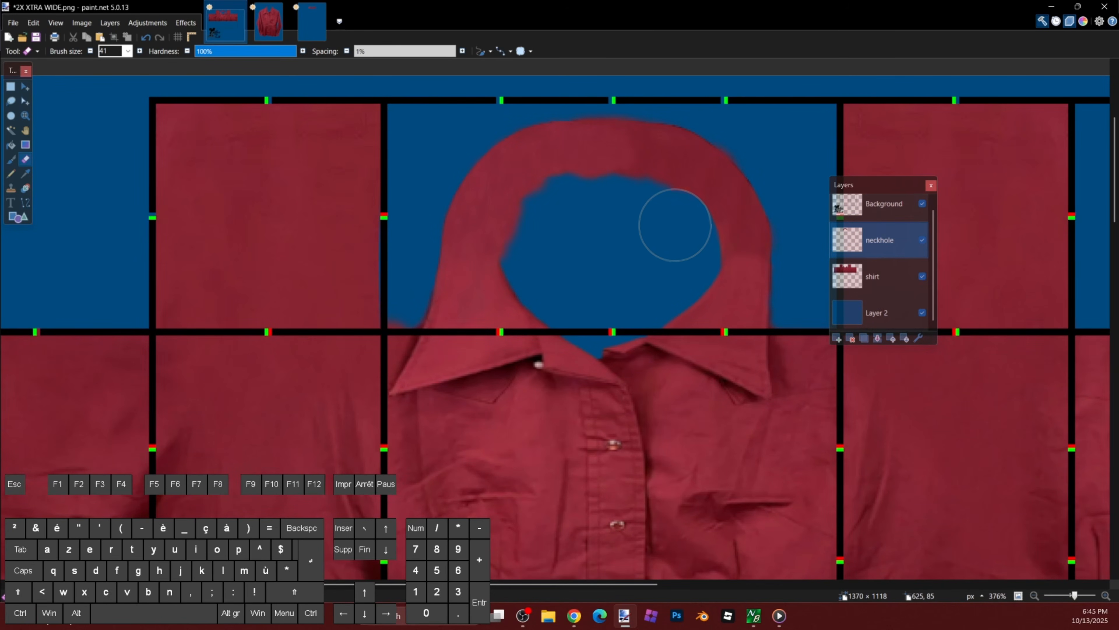
mouse_move(632, 200)
left_mouse_down()
mouse_move(568, 197)
mouse_move(540, 222)
mouse_move(534, 250)
left_mouse_up()
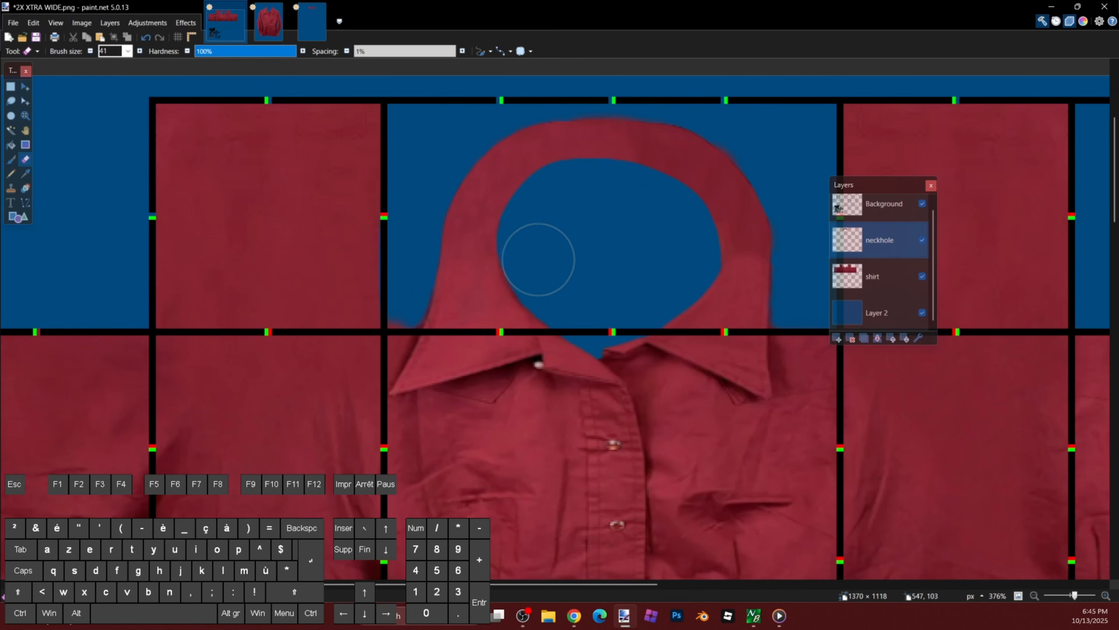
Step: Toggle the neckhole layer off and on to compare, and move it below the shirt layer
scroll(667, 250, "down", 3, "ctrl")
scroll(710, 205, "down", 2, "ctrl")
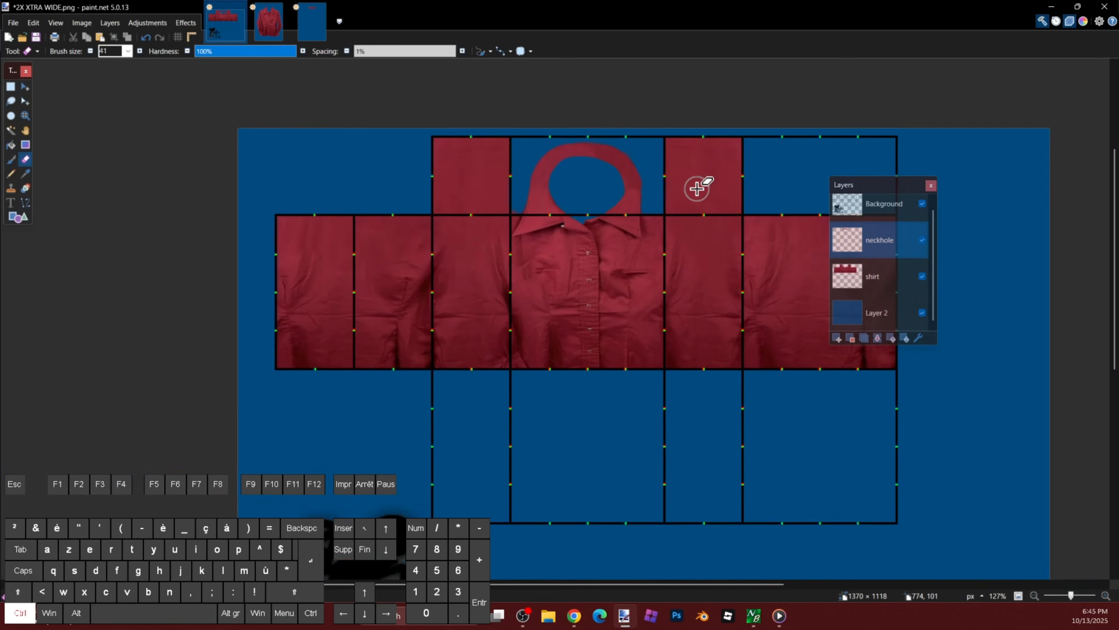
left_click(922, 241)
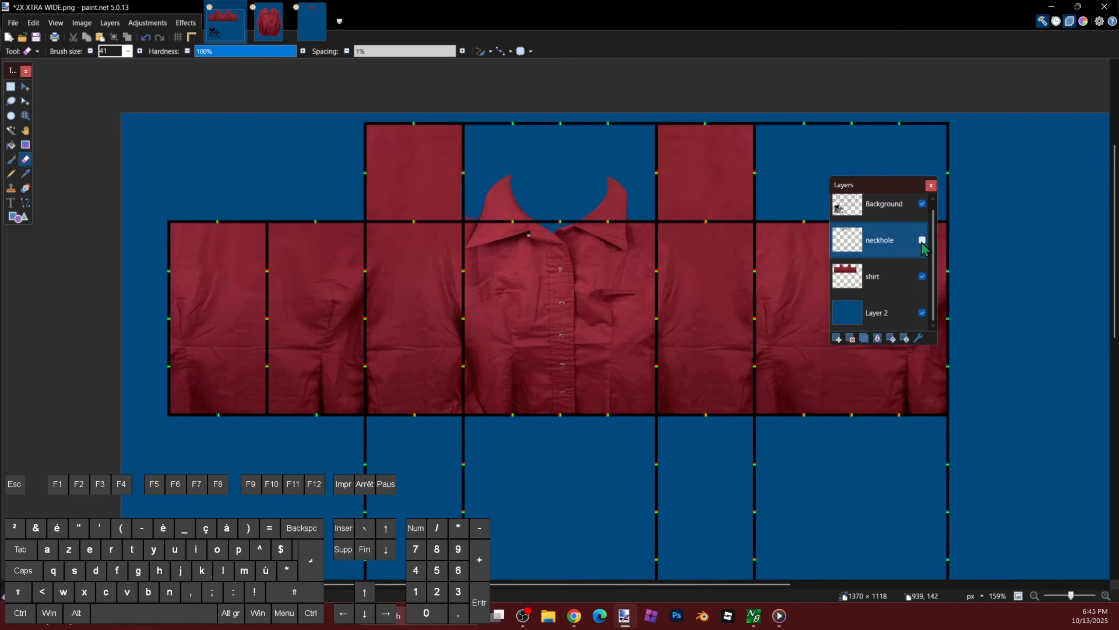
left_click_drag(924, 248, 903, 269)
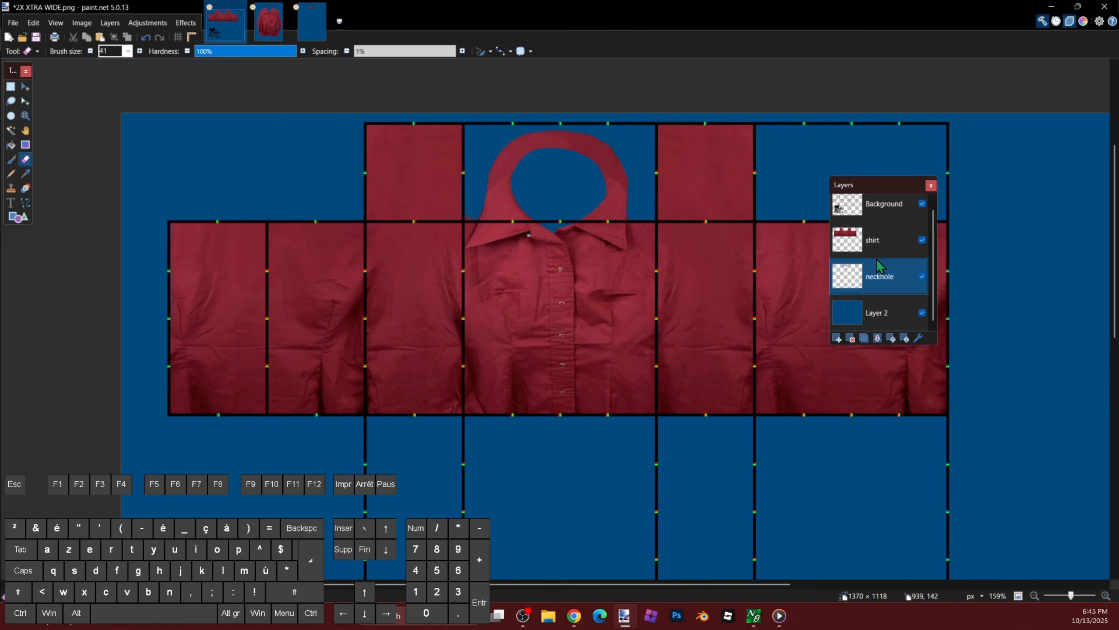
Step: Set the Eraser to 0% hardness and size 11, and soften the front collar's upper tips on the shirt layer
scroll(638, 147, "up", 1, "ctrl")
scroll(637, 147, "up", 4, "ctrl")
left_click_drag(207, 51, 153, 63)
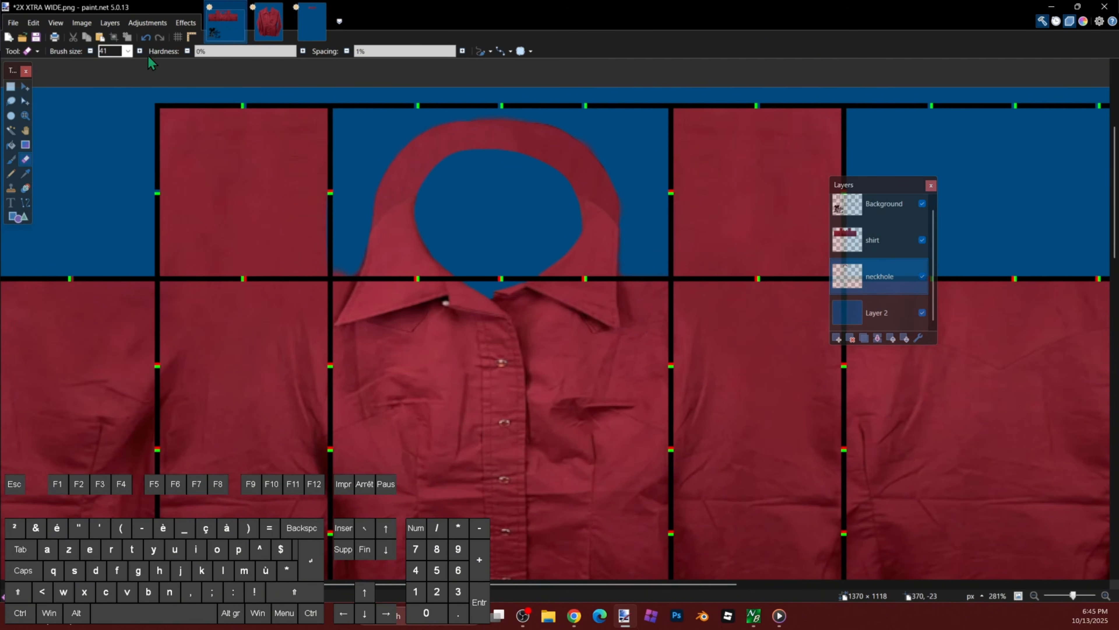
left_click(91, 51)
scroll(516, 200, "up", 5, "ctrl")
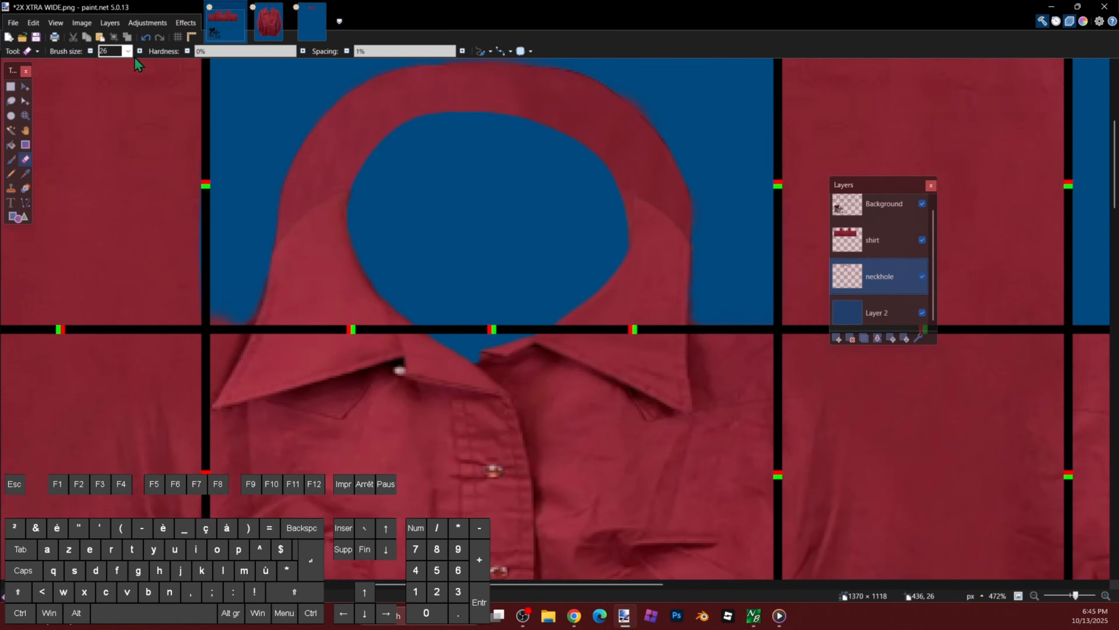
left_click(877, 240)
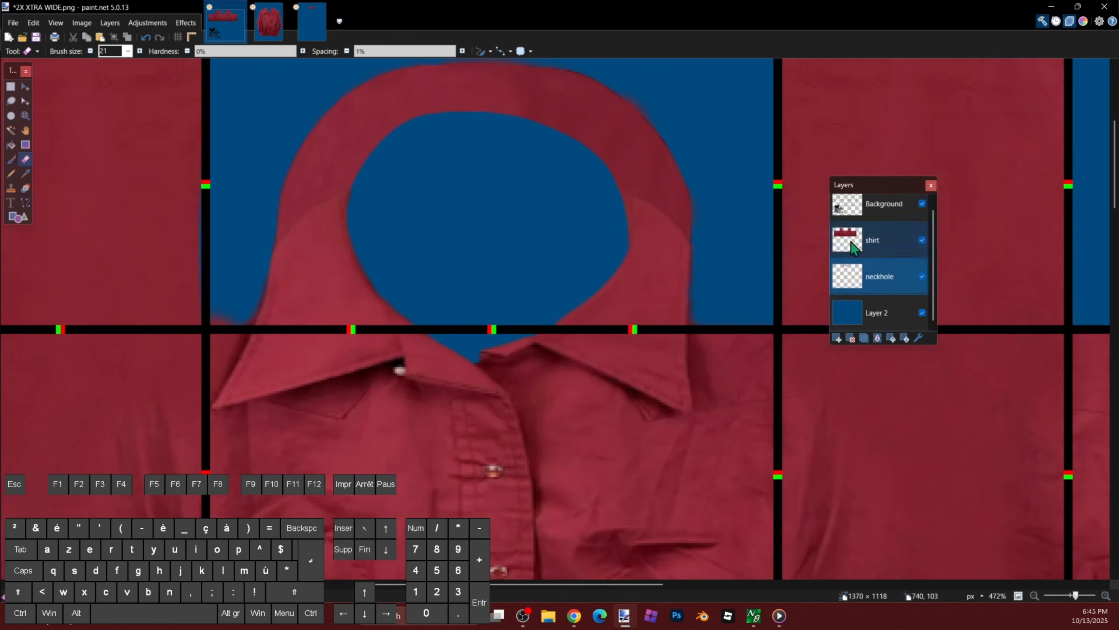
scroll(336, 201, "up", 3, "ctrl")
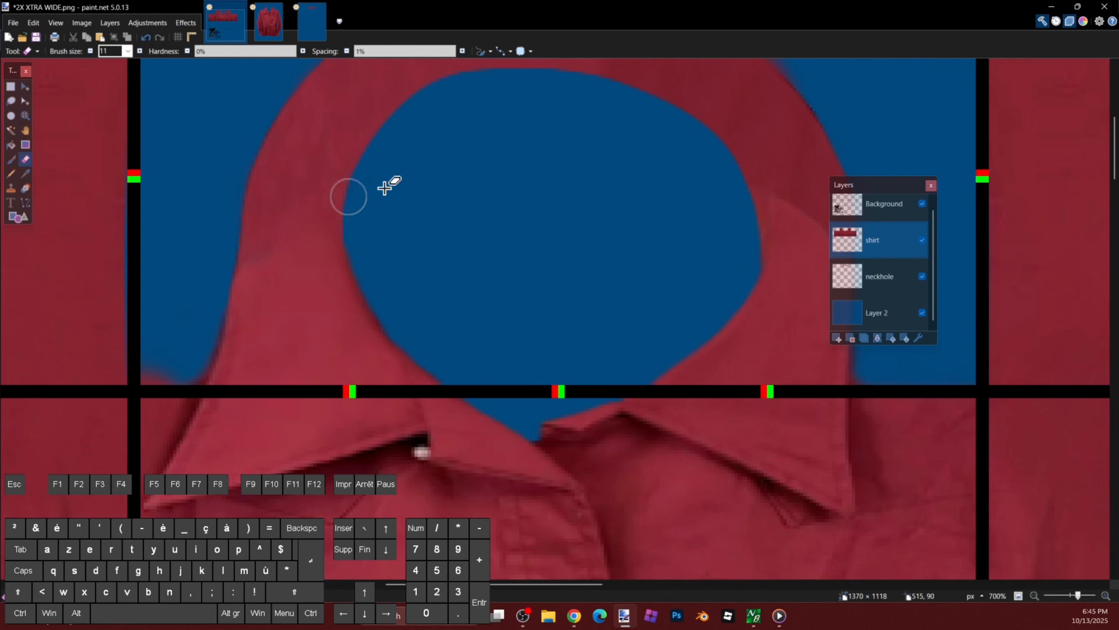
scroll(655, 179, "down", 1)
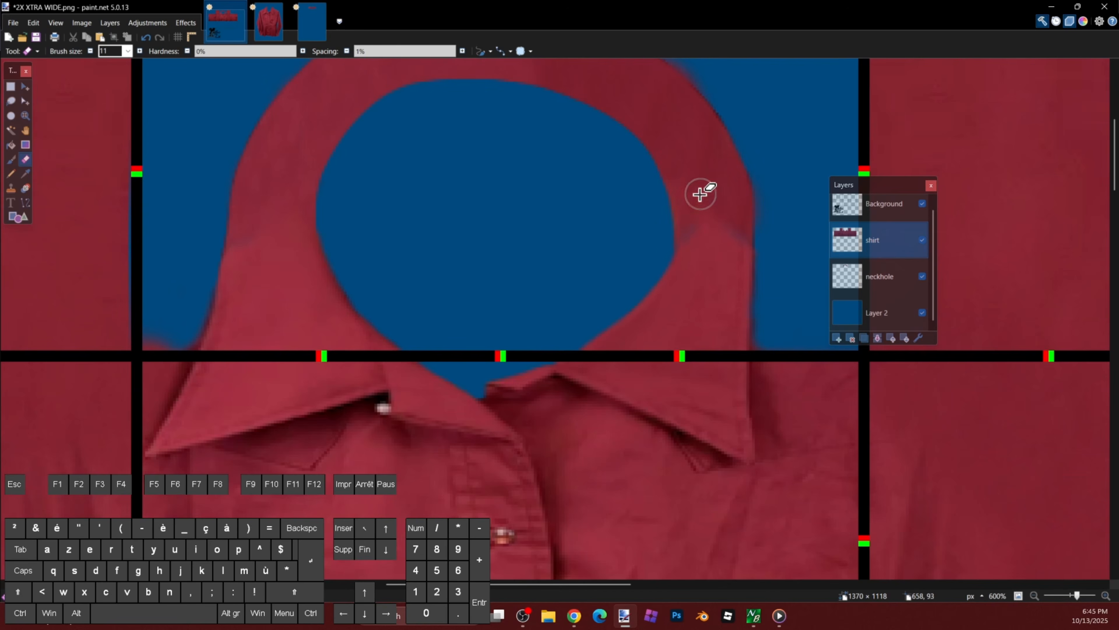
Step: Undo the last eraser stroke and use Clone Stamp at size 11, 0% hardness, to cover the seam at the right collar's upper tip
key("ctrl+z")
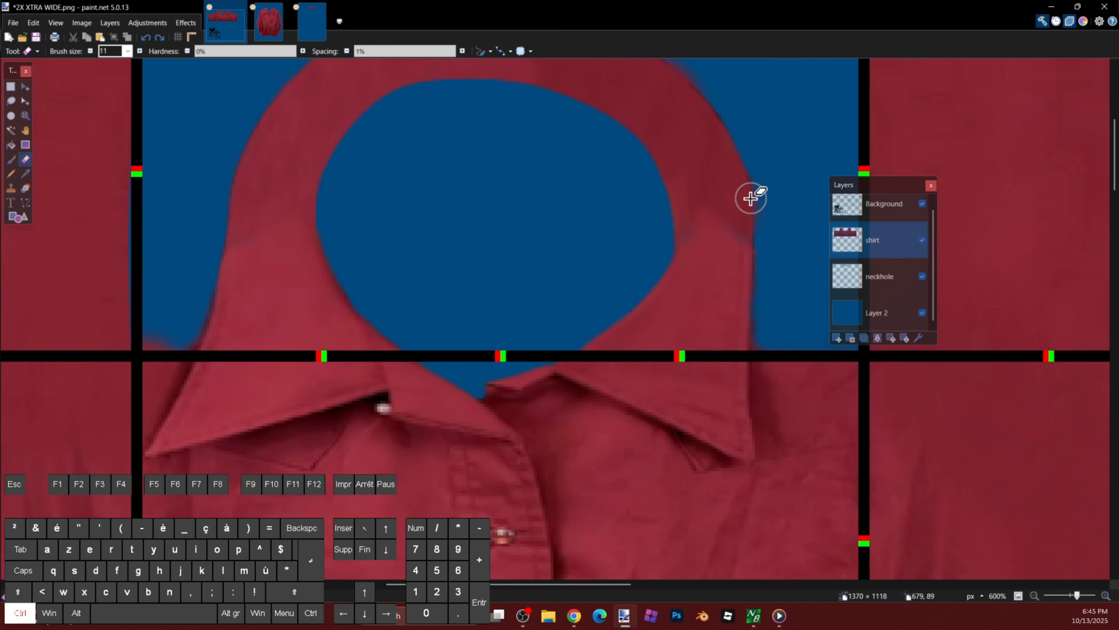
key("l")
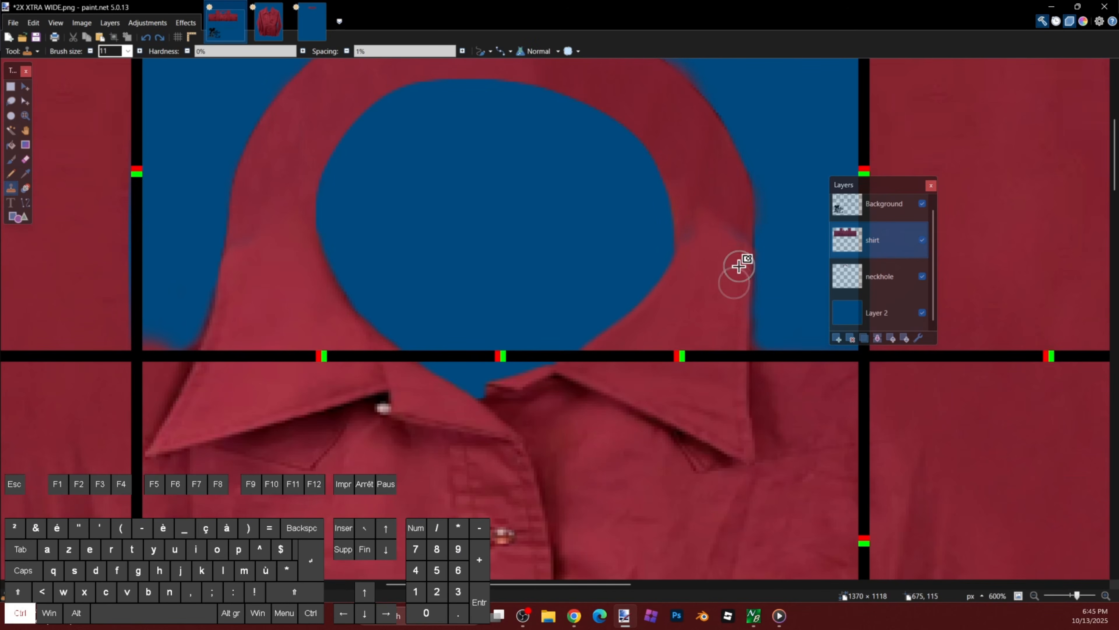
left_click(706, 251, "ctrl")
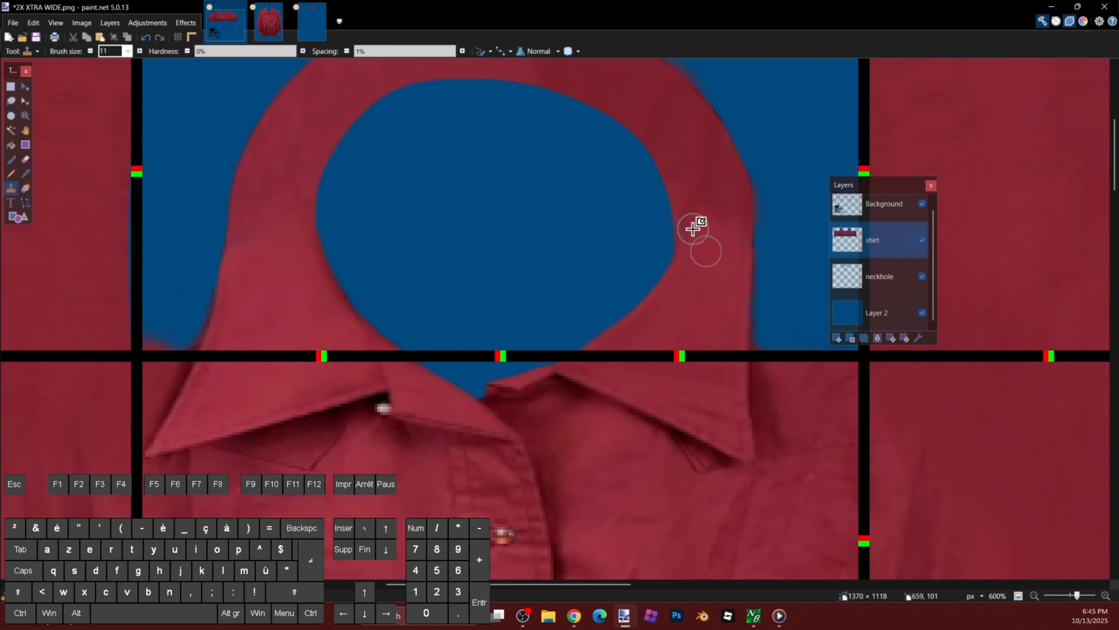
left_click(725, 263, "ctrl")
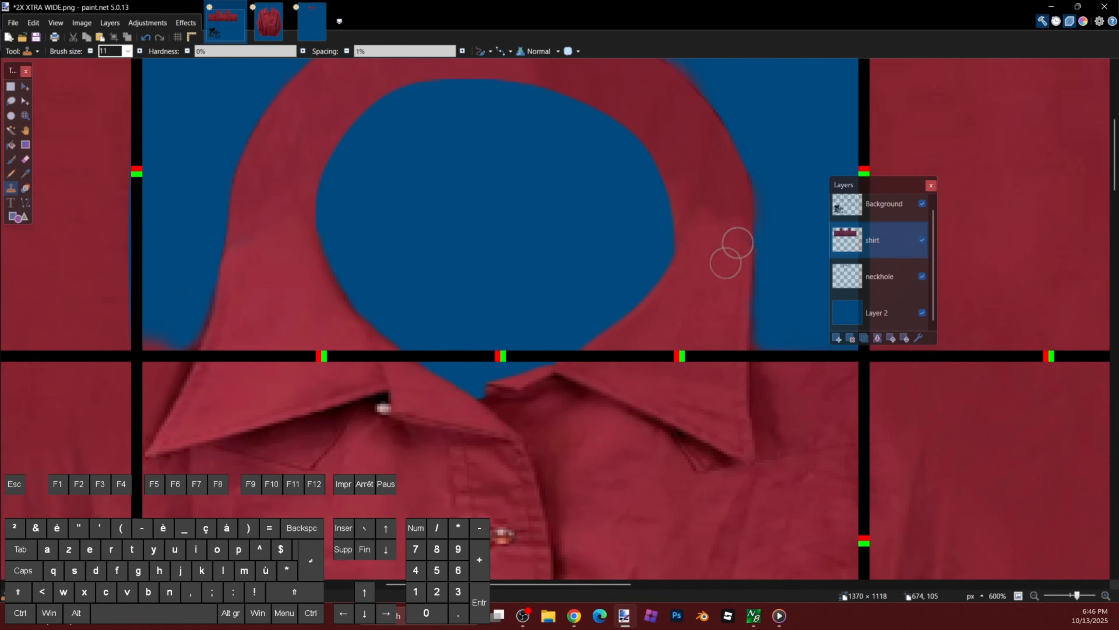
scroll(776, 288, "down", 3, "ctrl")
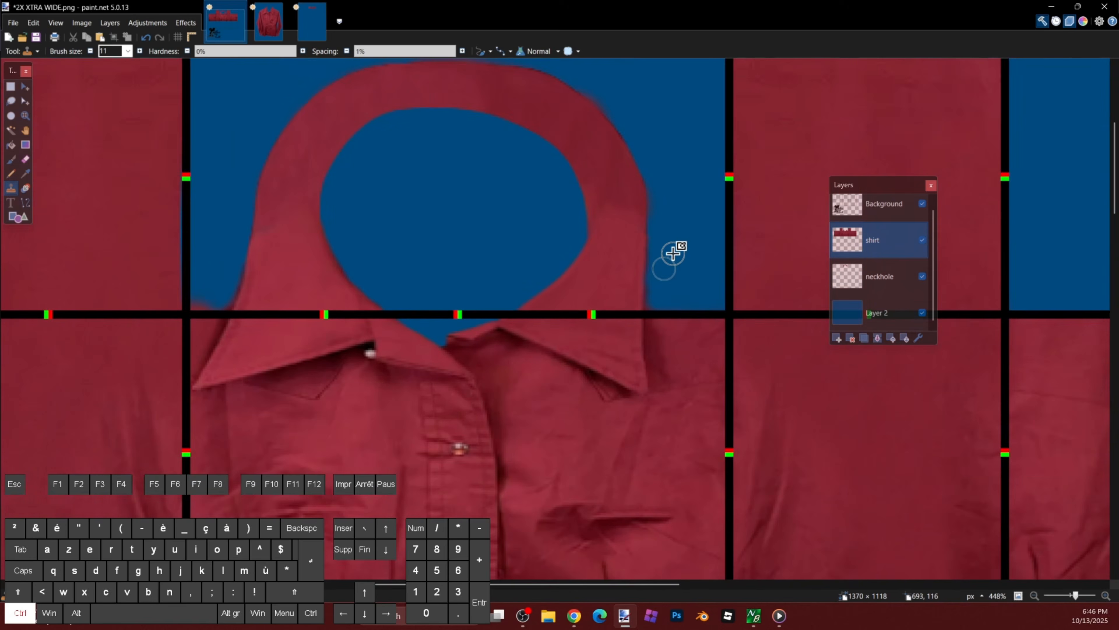
Step: Clone nearby fabric over the right collar's remaining seam, working along its inner and outer edges to even out the shading
scroll(678, 241, "up", 3, "ctrl")
left_click(573, 152, "ctrl")
mouse_move(570, 181)
left_mouse_down()
mouse_move(551, 149)
mouse_move(564, 210)
mouse_move(540, 142)
mouse_move(549, 218)
left_mouse_up()
left_click(549, 135, "ctrl")
left_click(539, 143, "ctrl")
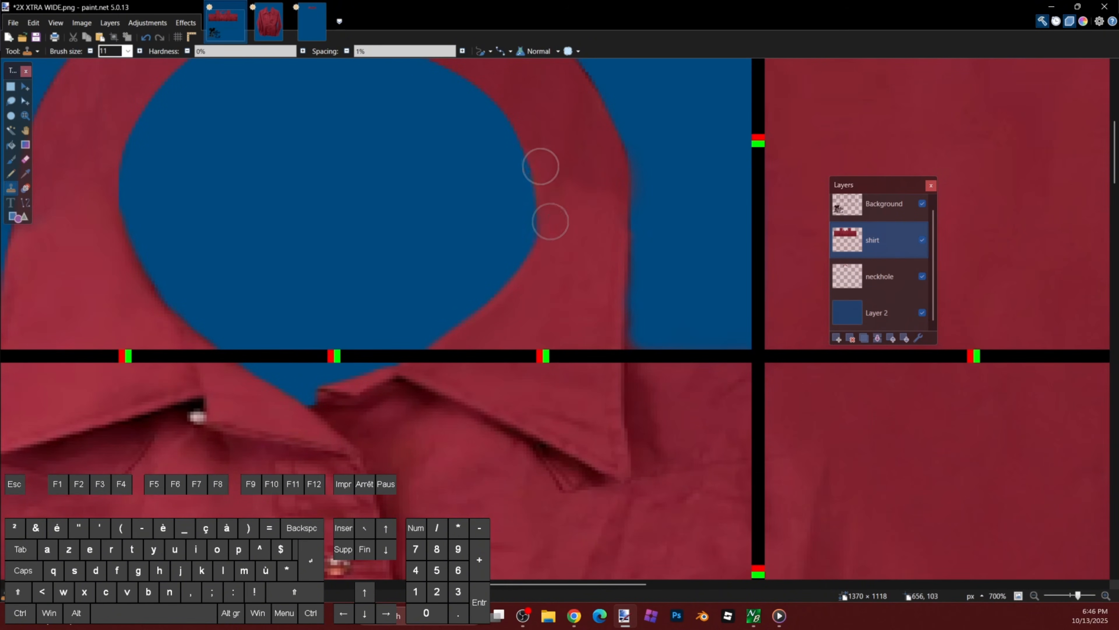
left_click(543, 116, "ctrl")
left_click(569, 255, "ctrl")
mouse_move(574, 288)
left_mouse_down()
mouse_move(567, 247)
mouse_move(615, 232)
left_mouse_up()
left_click(590, 283, "ctrl")
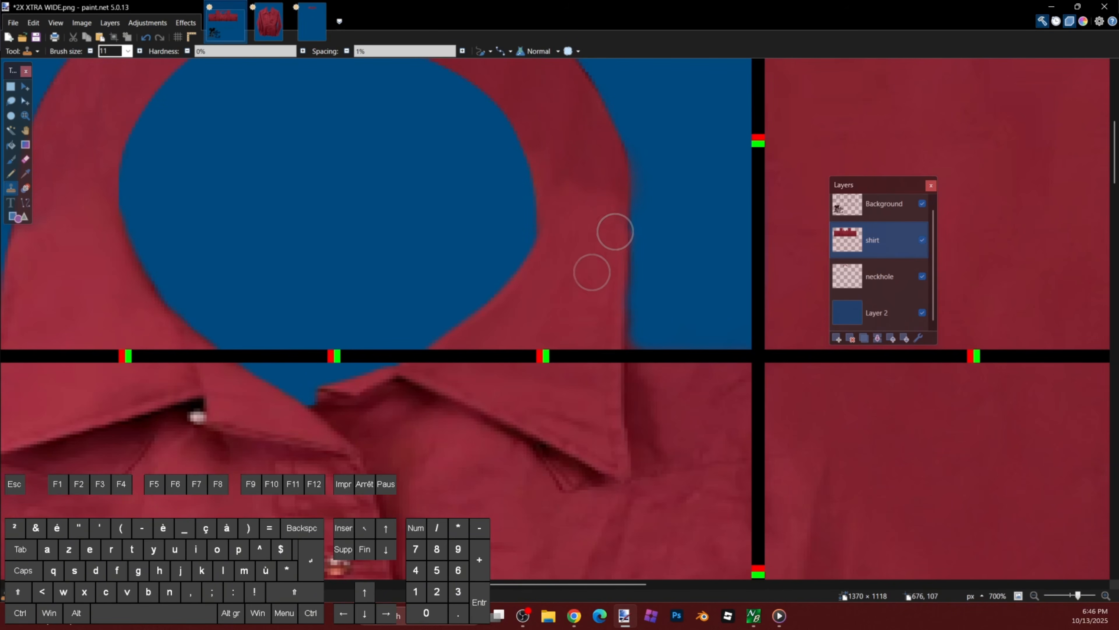
Step: Clone nearby fabric over the seam where the left front collar meets the back collar
scroll(419, 223, "down", 2)
scroll(395, 250, "up", 3)
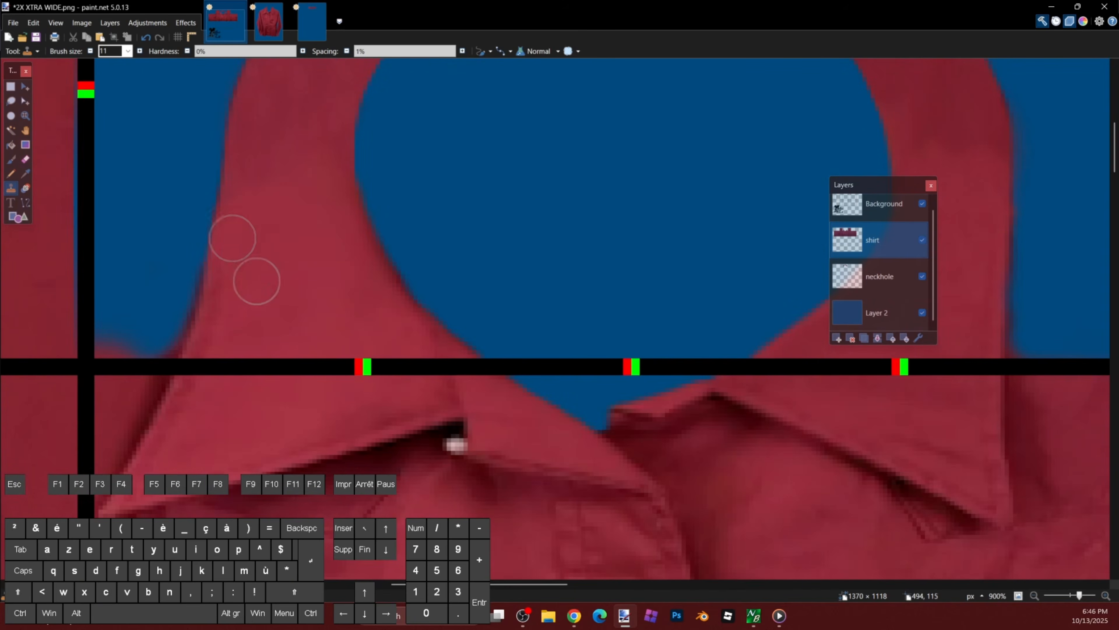
scroll(503, 220, "down", 8)
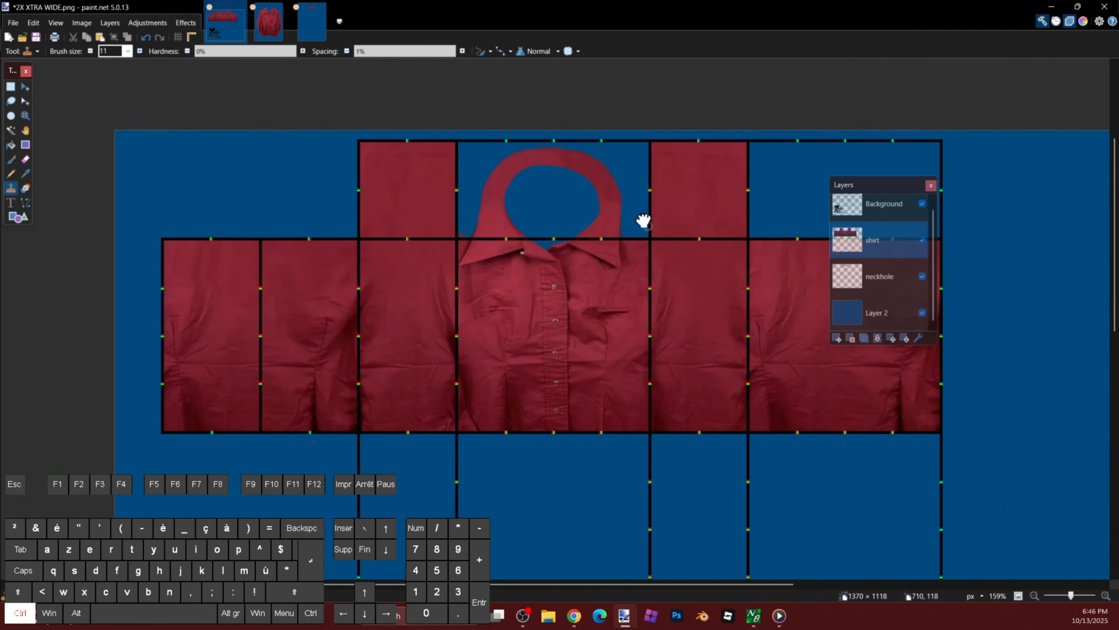
scroll(643, 220, "down", 1)
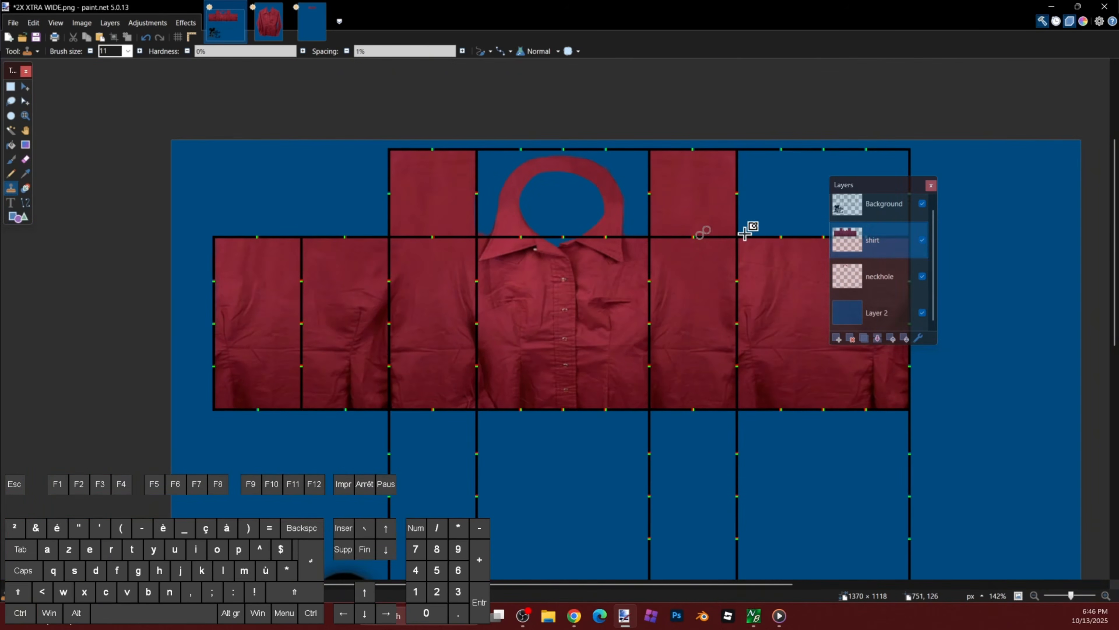
Step: Trim the back collar's outer upper edge on the neckhole layer with the Eraser at 100% hardness and size 11
left_click(879, 276)
scroll(669, 169, "up", 5)
key("e")
scroll(714, 205, "up", 2)
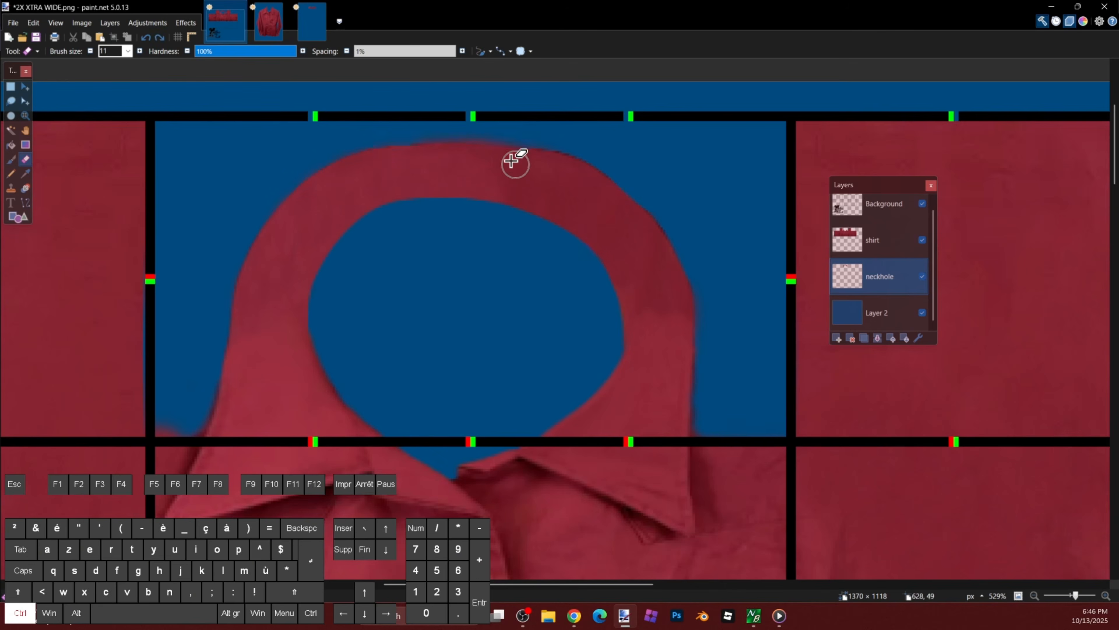
scroll(519, 160, "up", 3)
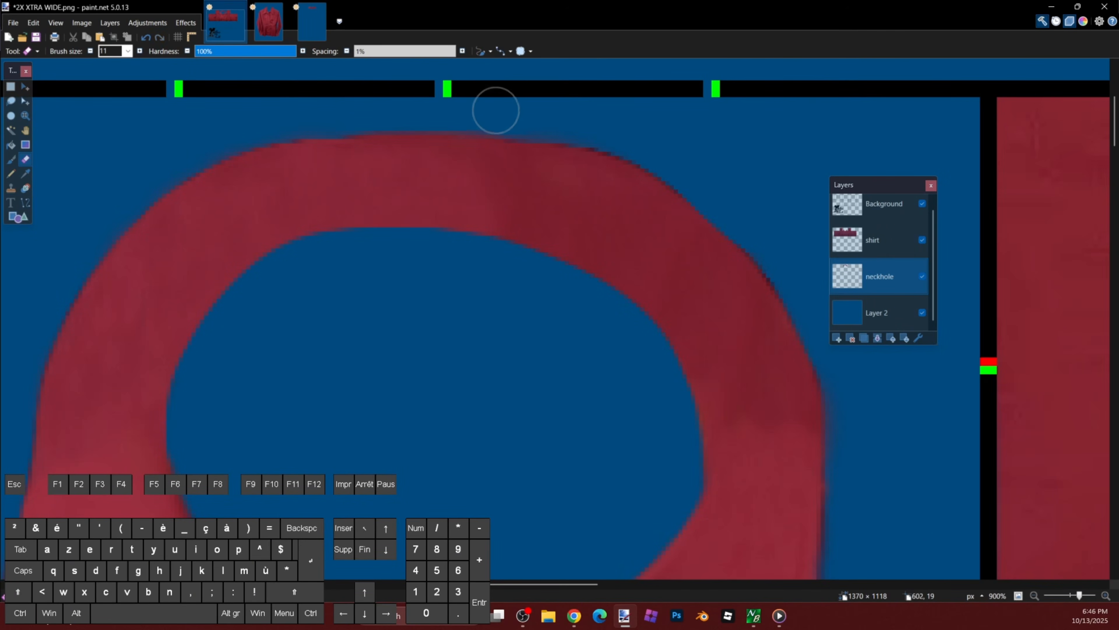
scroll(582, 119, "down", 9)
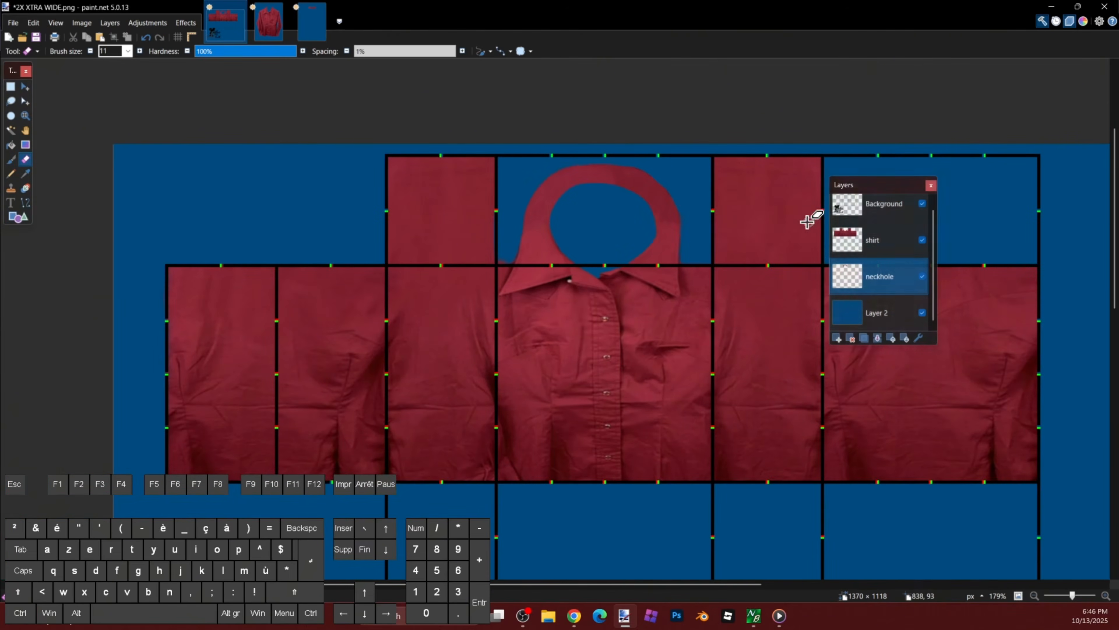
Step: Select the back collar on the neckhole layer, move it slightly down, and deselect it
key("s")
left_click_drag(497, 151, 734, 256)
key("m")
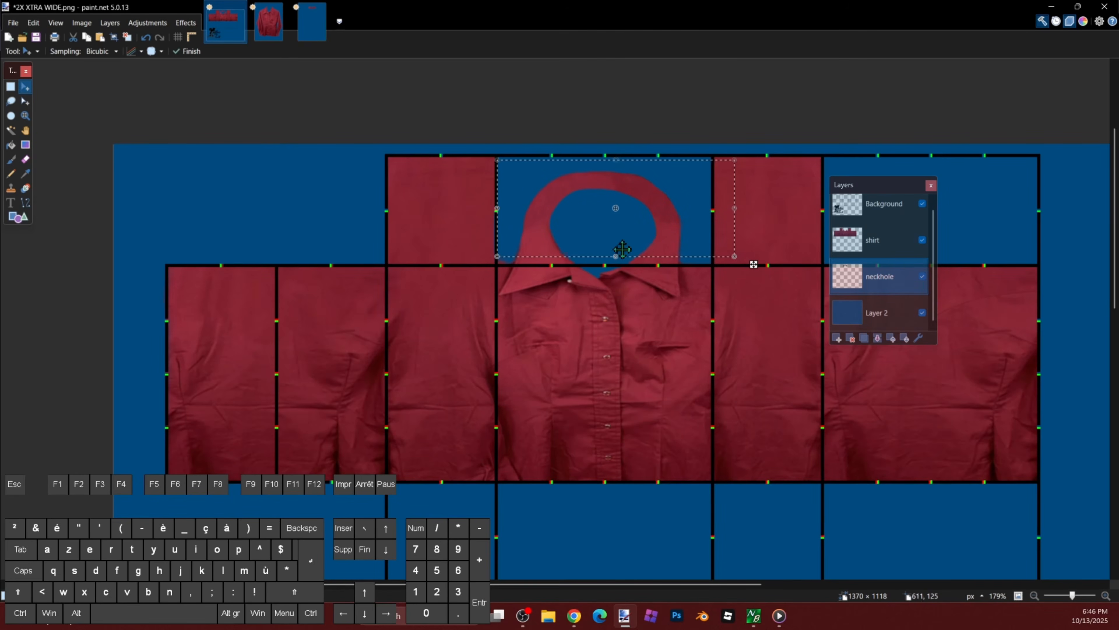
key("ctrl+d")
Step: Merge the shirt layer down into the neckhole layer
left_click(876, 253)
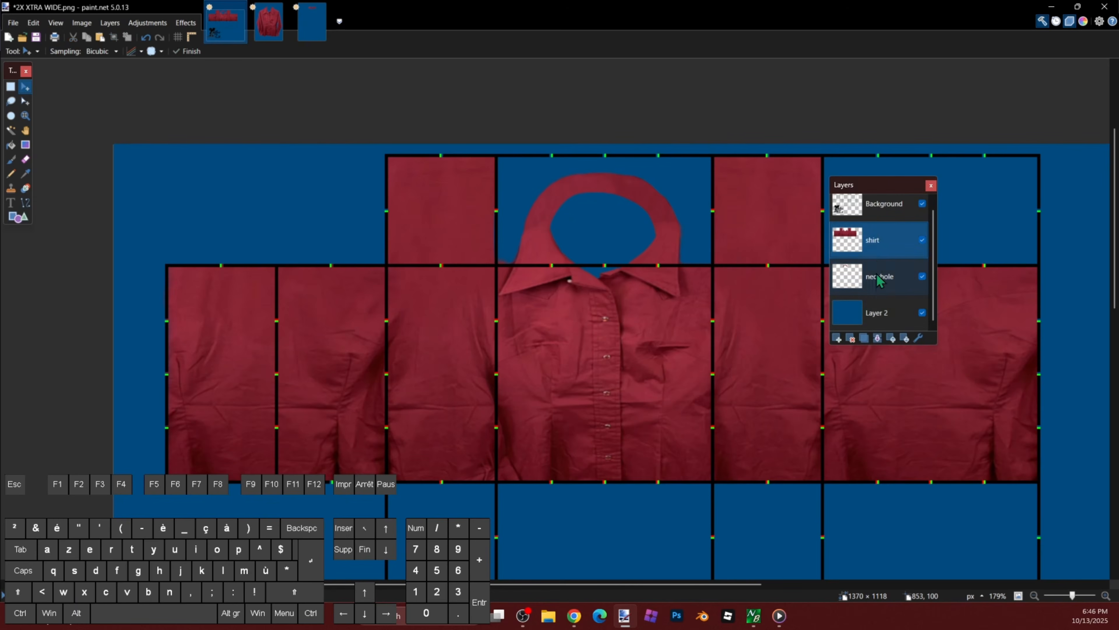
left_click(877, 338)
scroll(624, 242, "down", 1)
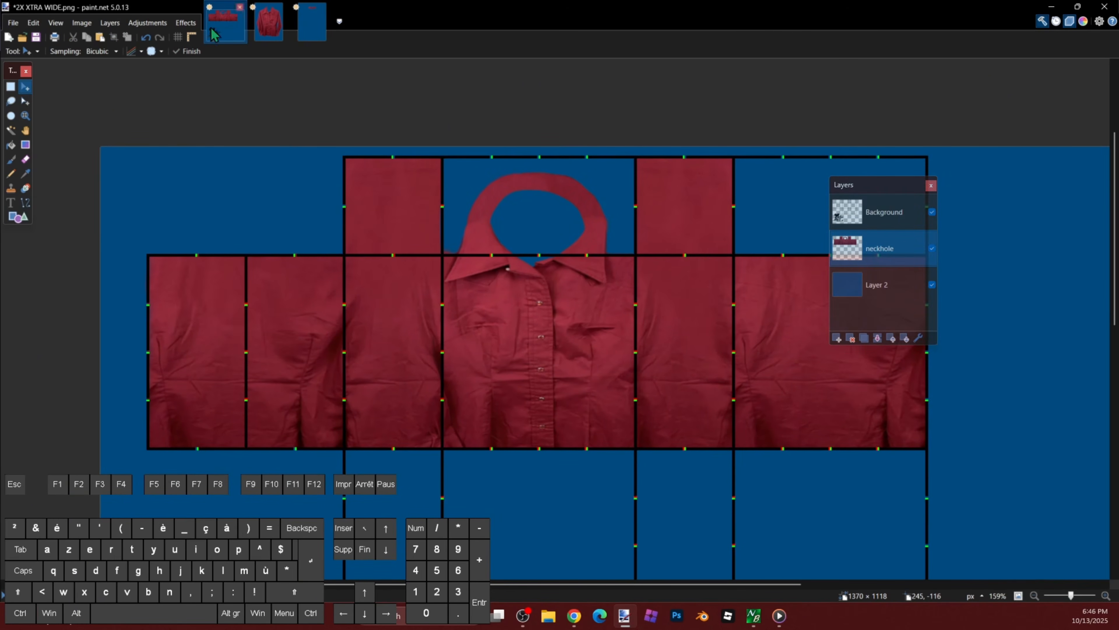
Step: Open Liquify on the merged layer, set the brush size to 125, and reshape the collar opening wider and rounder
left_click(186, 22)
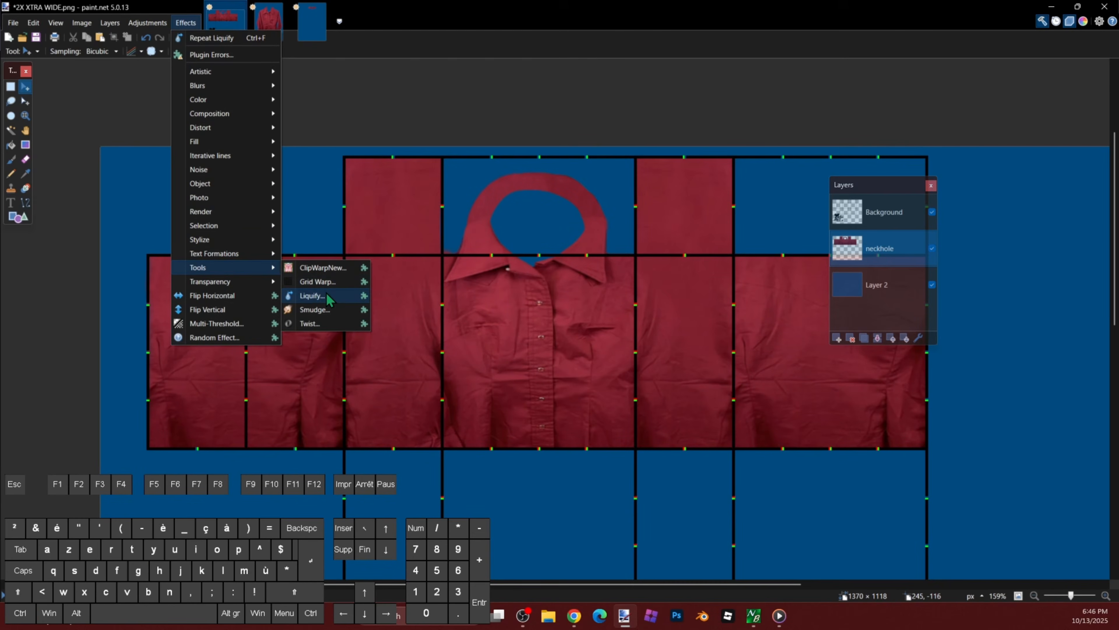
left_click(326, 292)
scroll(520, 75, "up", 2)
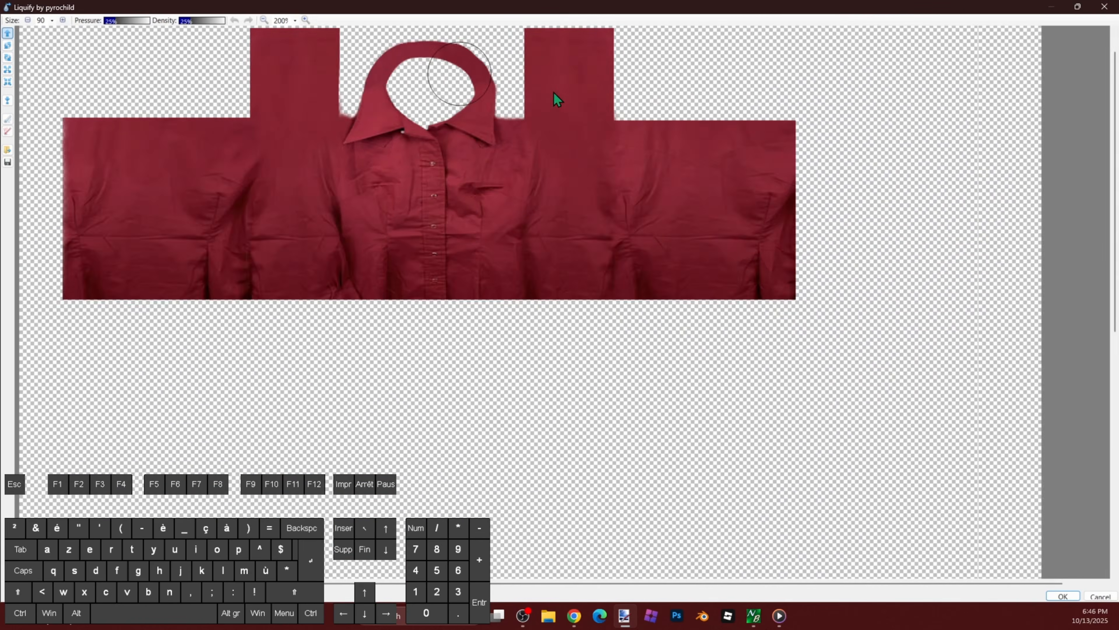
left_click(51, 21)
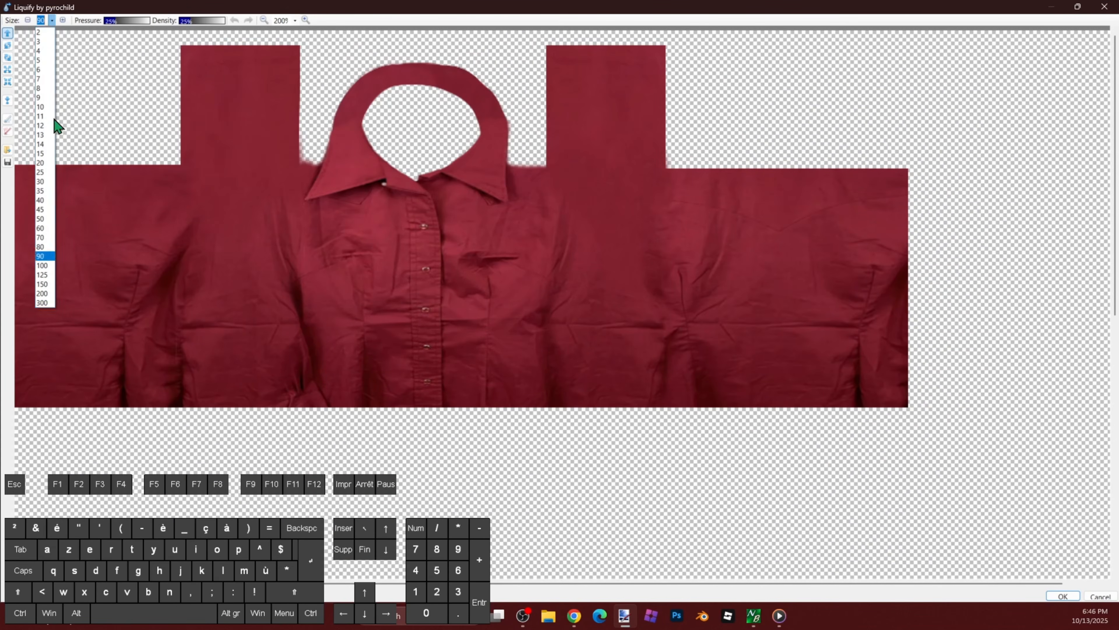
left_click(47, 274)
mouse_move(377, 108)
left_mouse_down()
mouse_move(412, 68)
mouse_move(461, 98)
mouse_move(363, 87)
mouse_move(390, 91)
mouse_move(425, 74)
mouse_move(423, 60)
mouse_move(436, 64)
mouse_move(408, 81)
mouse_move(457, 74)
mouse_move(486, 95)
left_mouse_up()
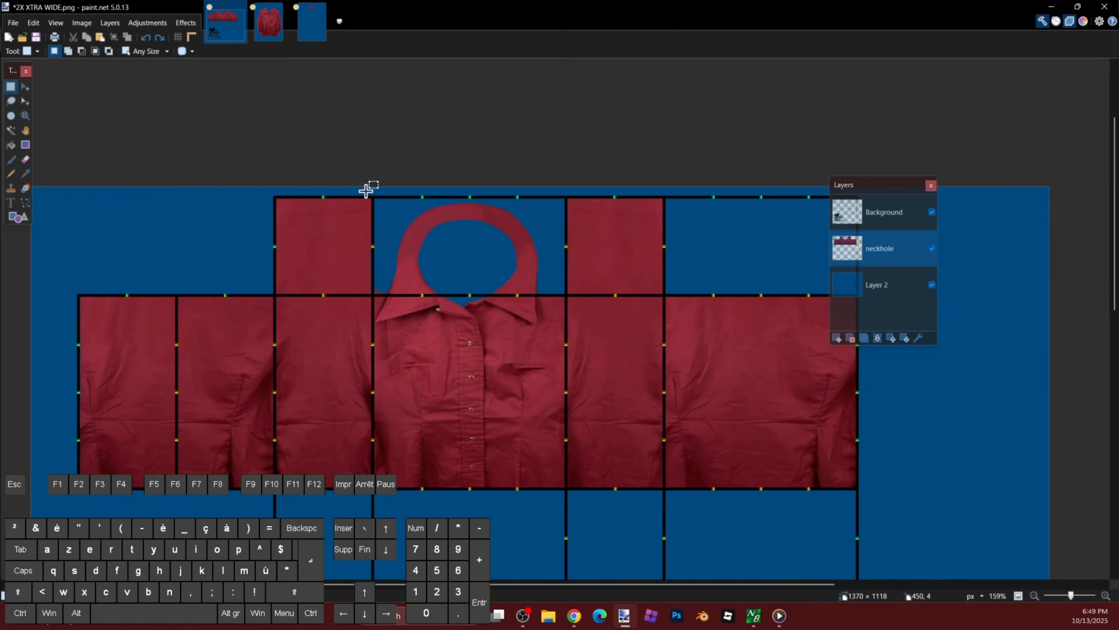
Step: Copy the collar area above the shoulder line into a new layer and place that layer below the neckhole layer
left_click_drag(373, 195, 544, 293)
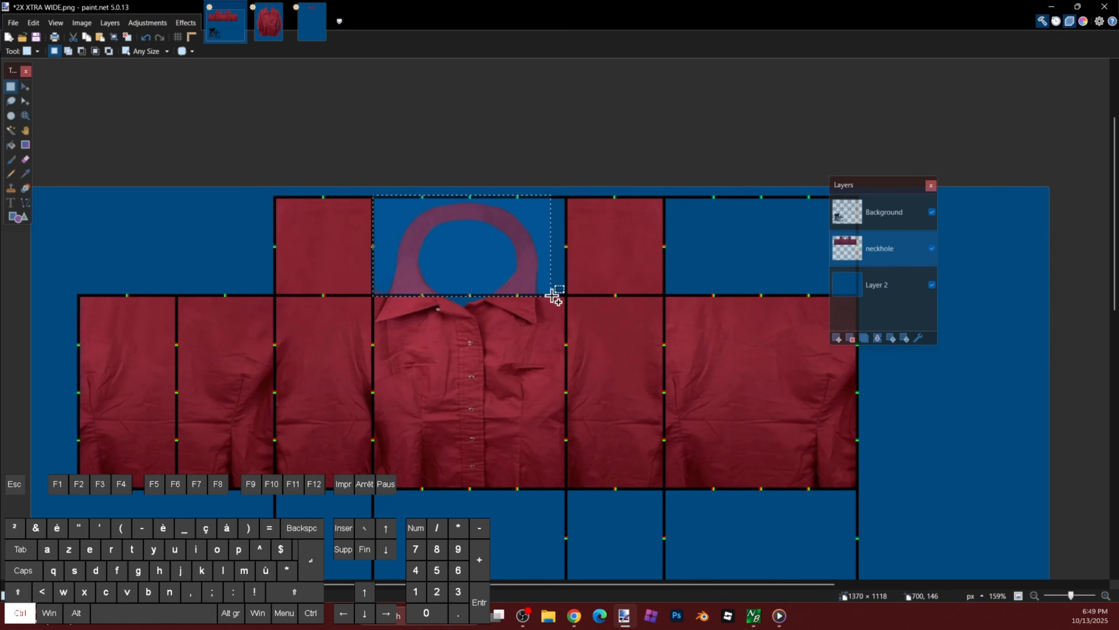
key("ctrl+shift+v")
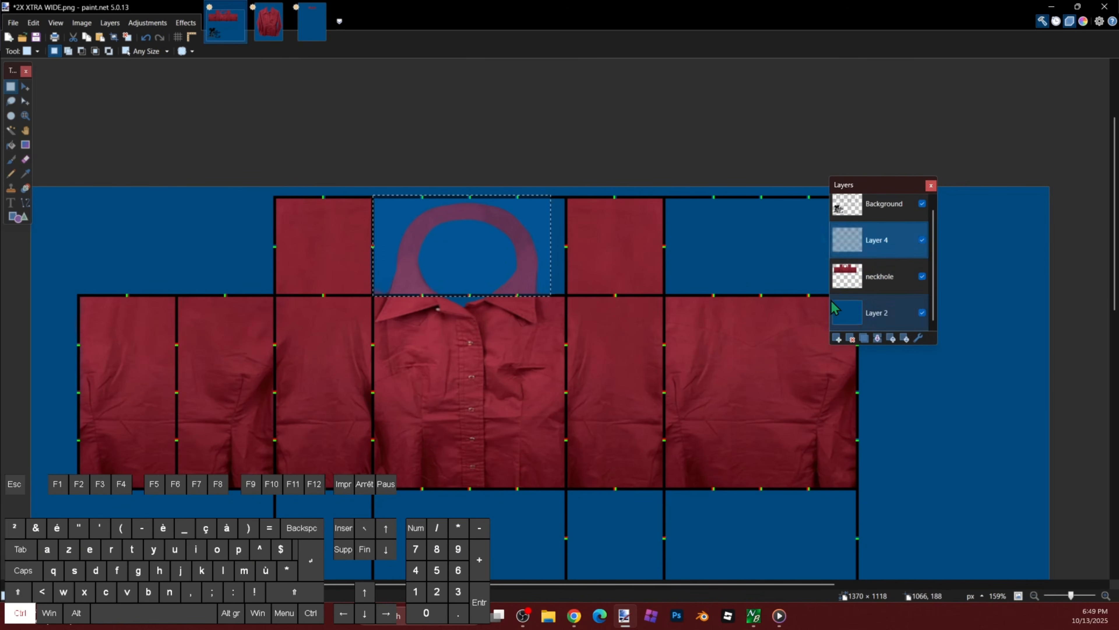
left_click_drag(843, 264, 843, 287)
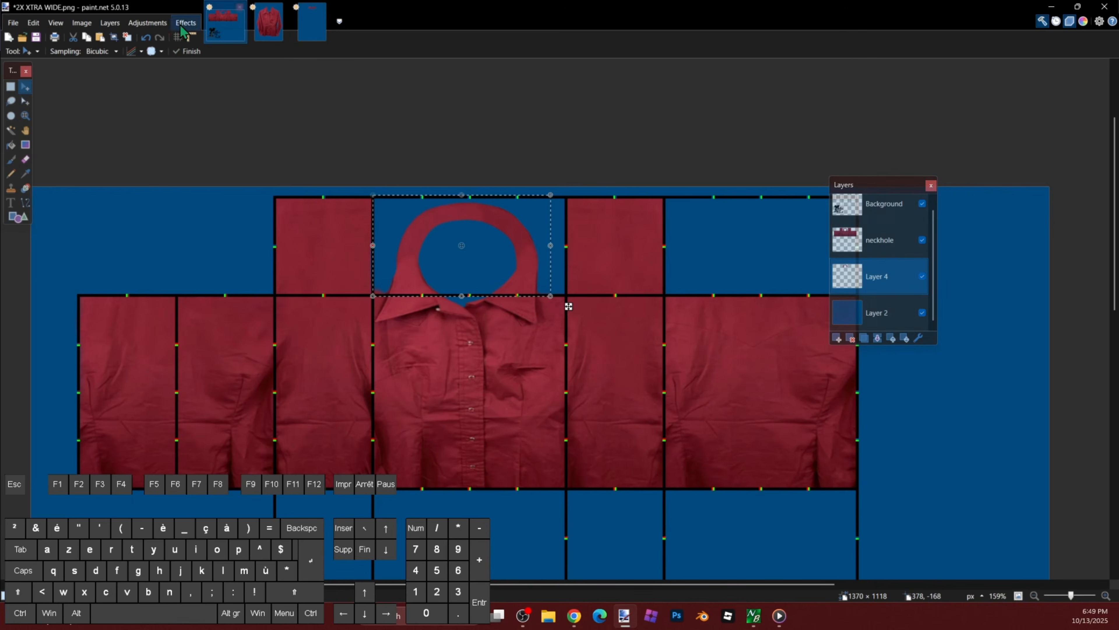
Step: Flatten the collar copy's luminosity curve to zero to make it black, and enlarge it slightly beyond the collar's outer edge
left_click(161, 24)
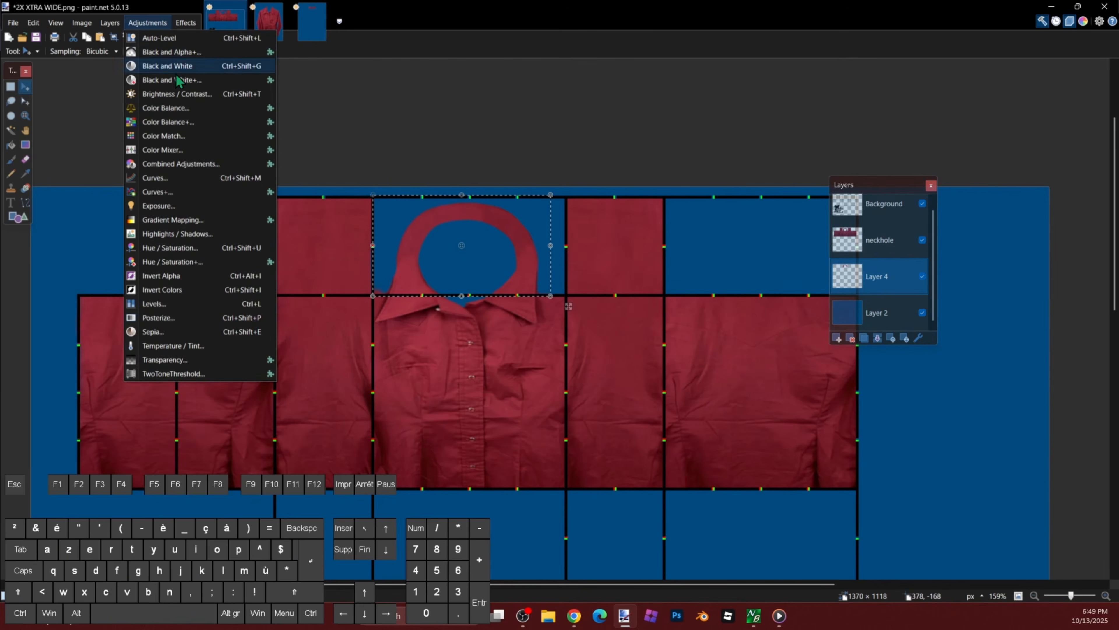
left_click(211, 177)
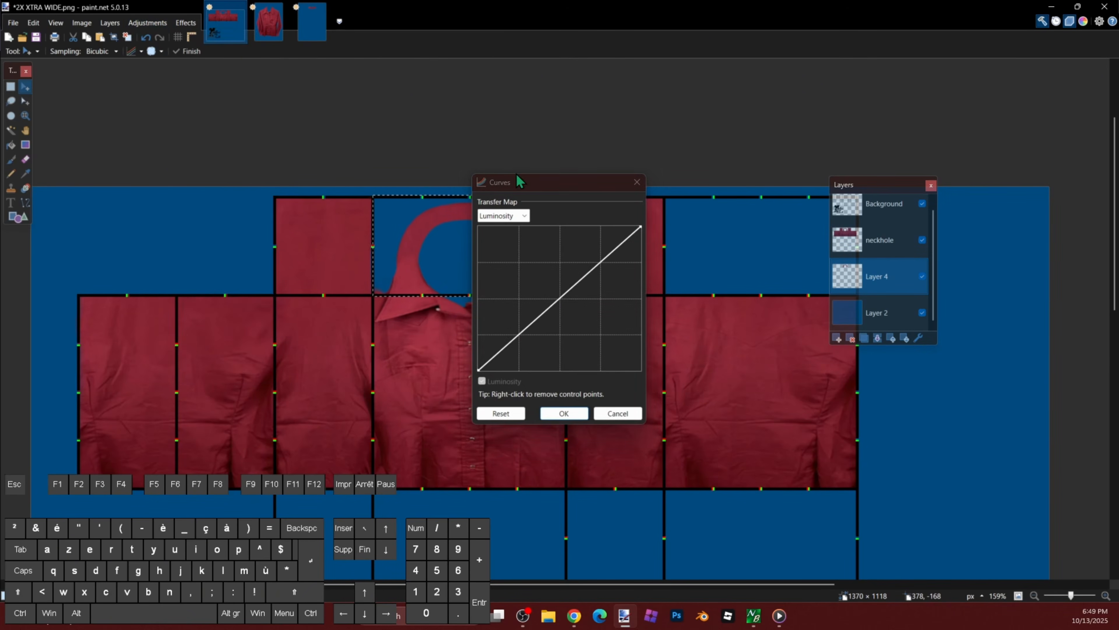
left_click_drag(577, 188, 694, 153)
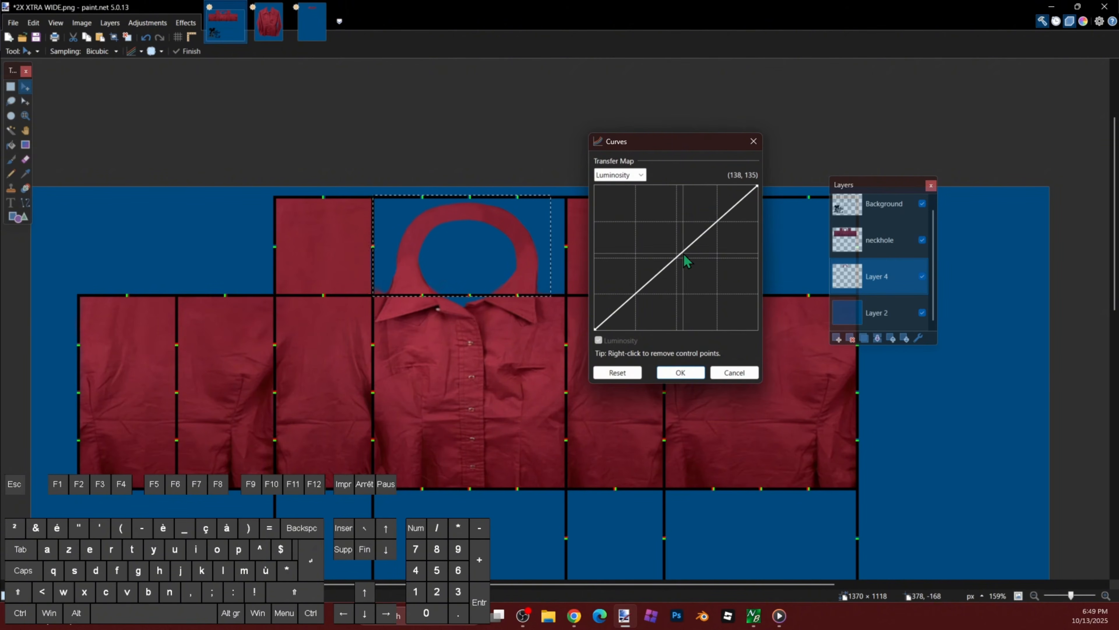
left_click_drag(683, 258, 791, 360)
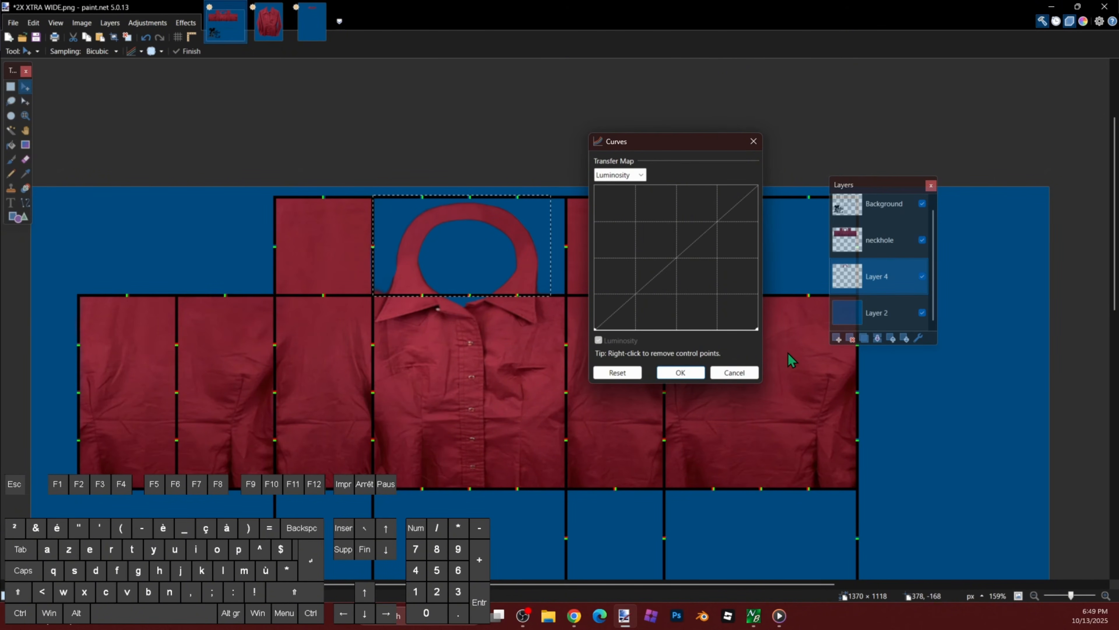
left_click(702, 374)
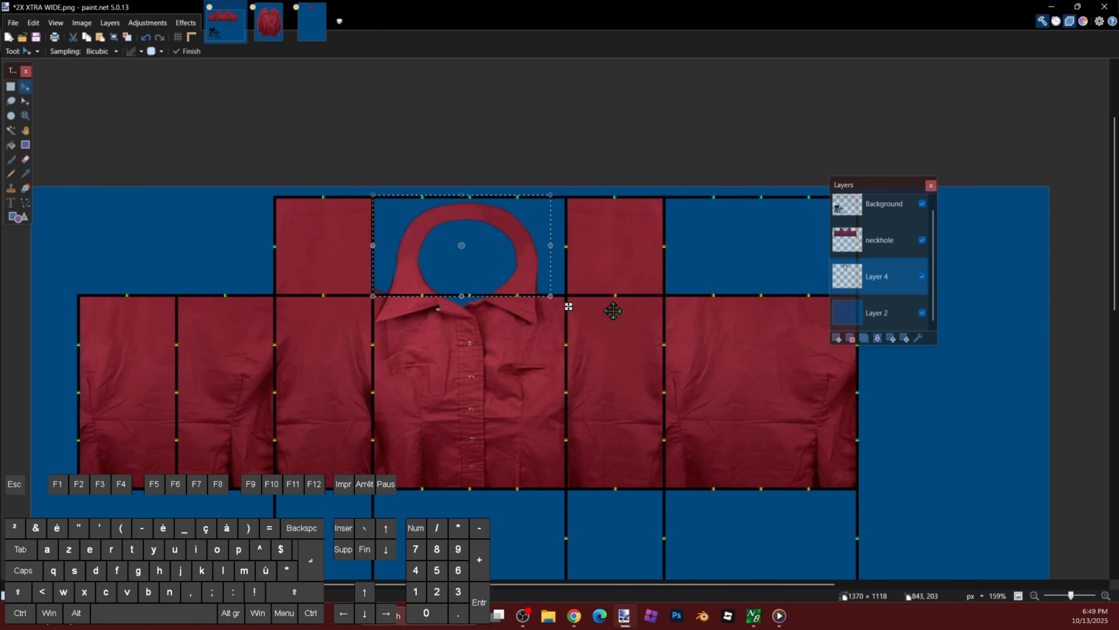
scroll(625, 319, "up", 4)
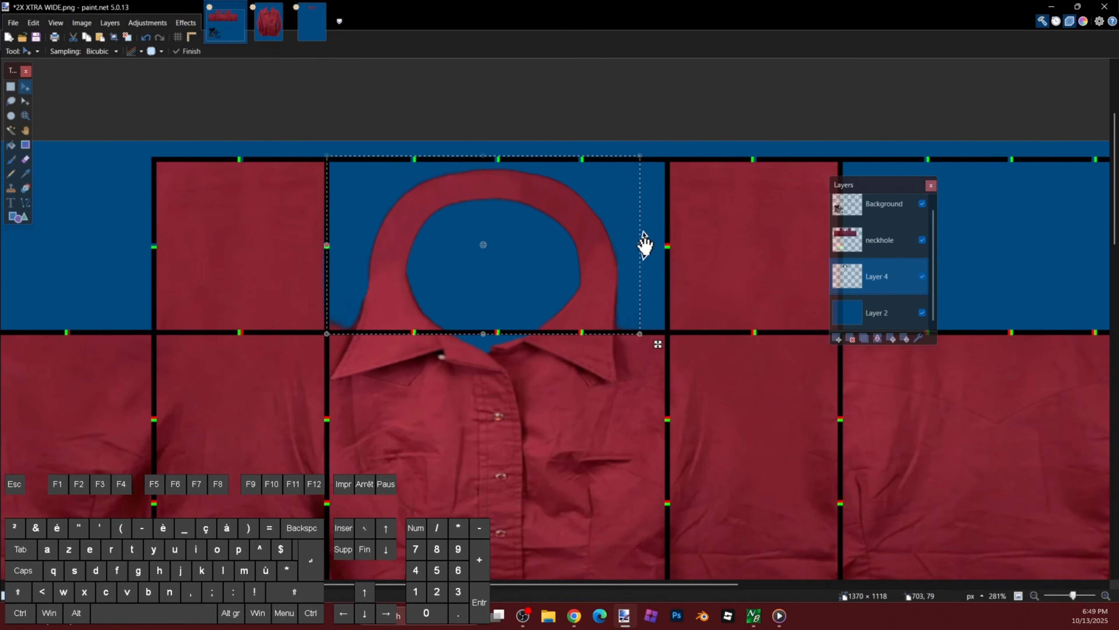
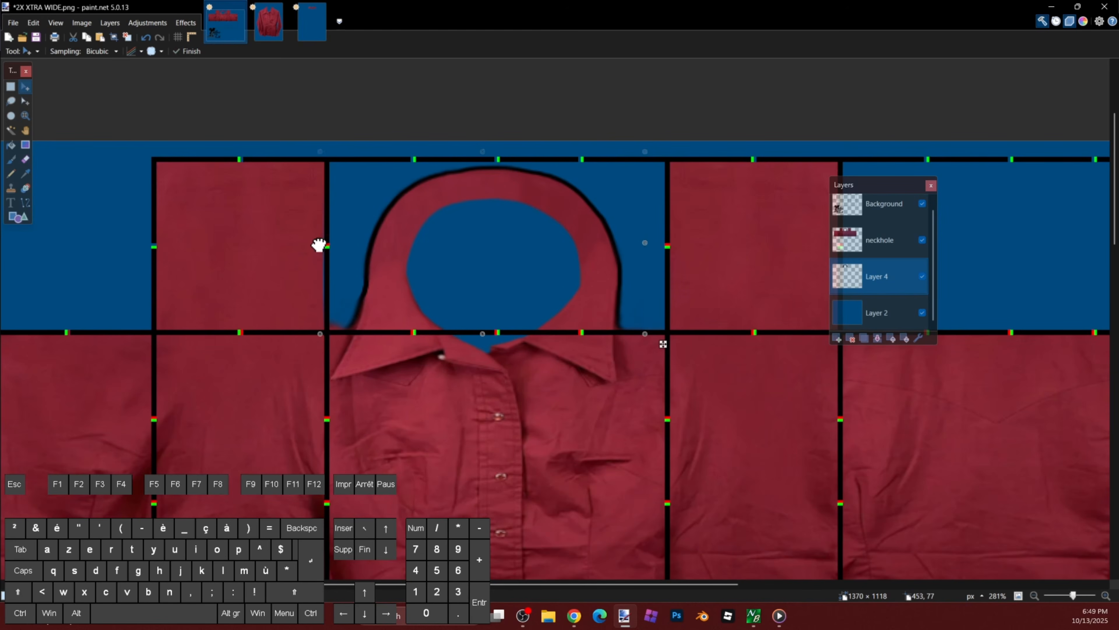
scroll(518, 225, "down", 4)
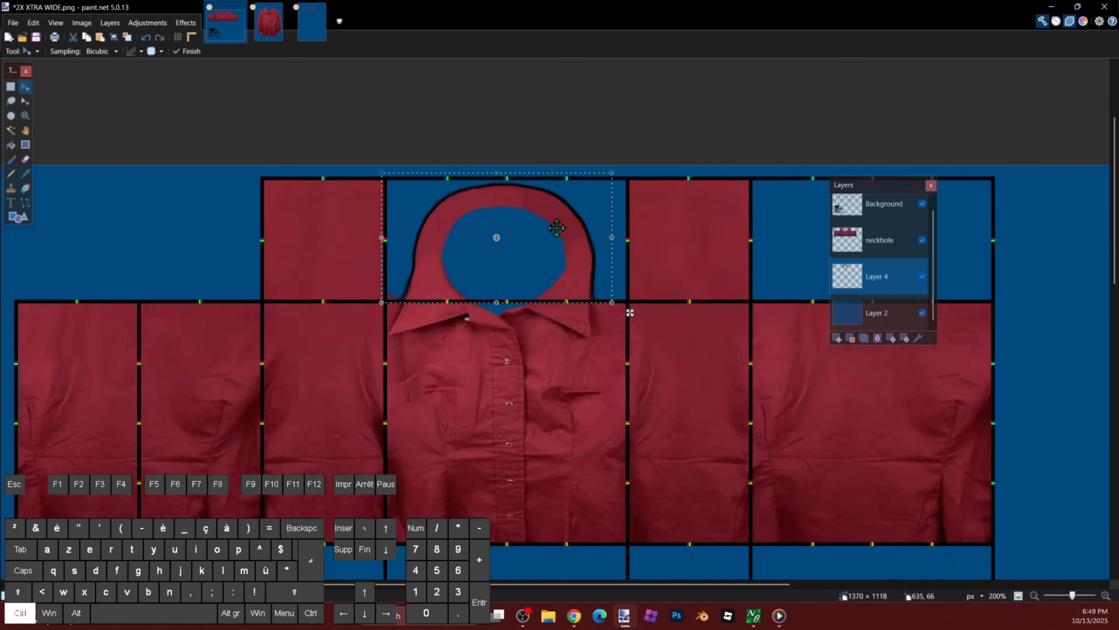
Step: Apply a Gaussian Blur with radius 10.7 to the black collar copy to form a soft shadow
left_click(190, 28)
mouse_move(211, 92)
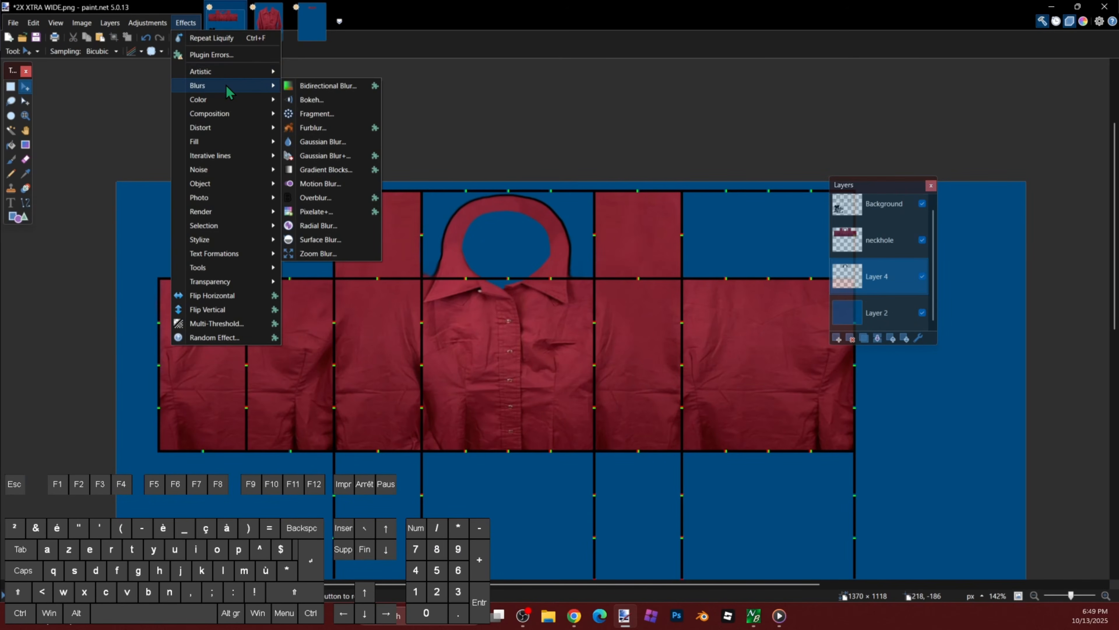
left_click(326, 142)
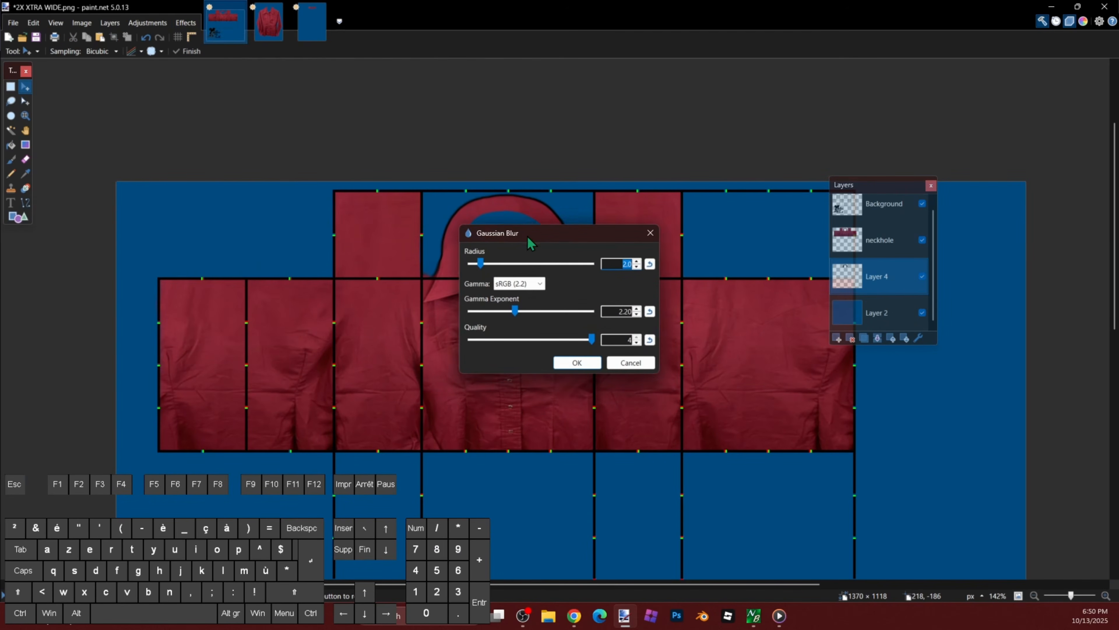
left_click_drag(527, 236, 669, 207)
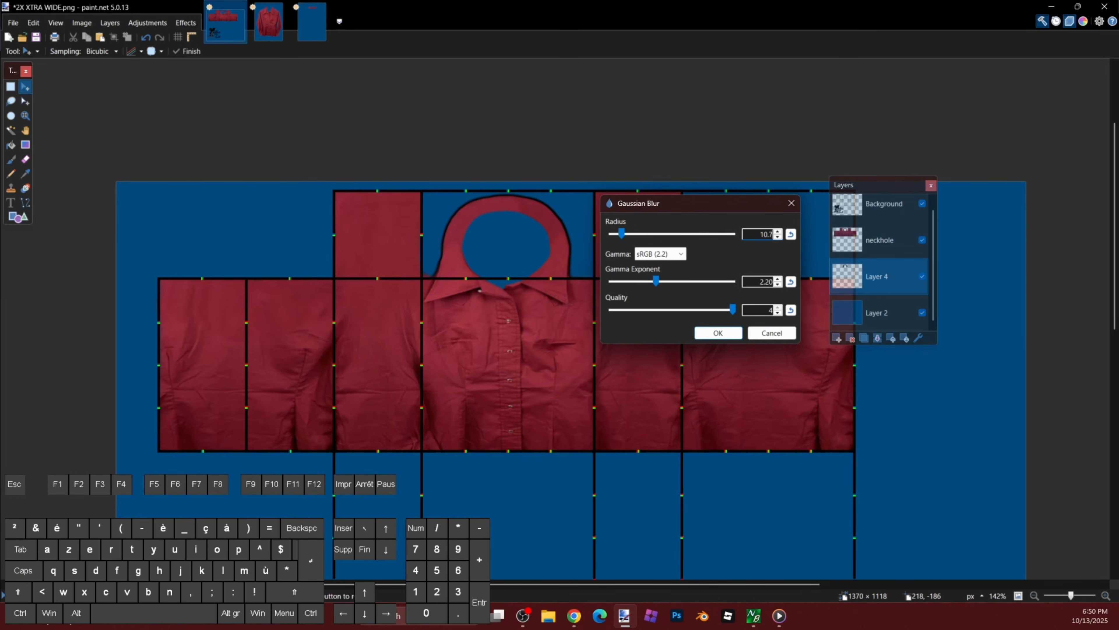
key("Return")
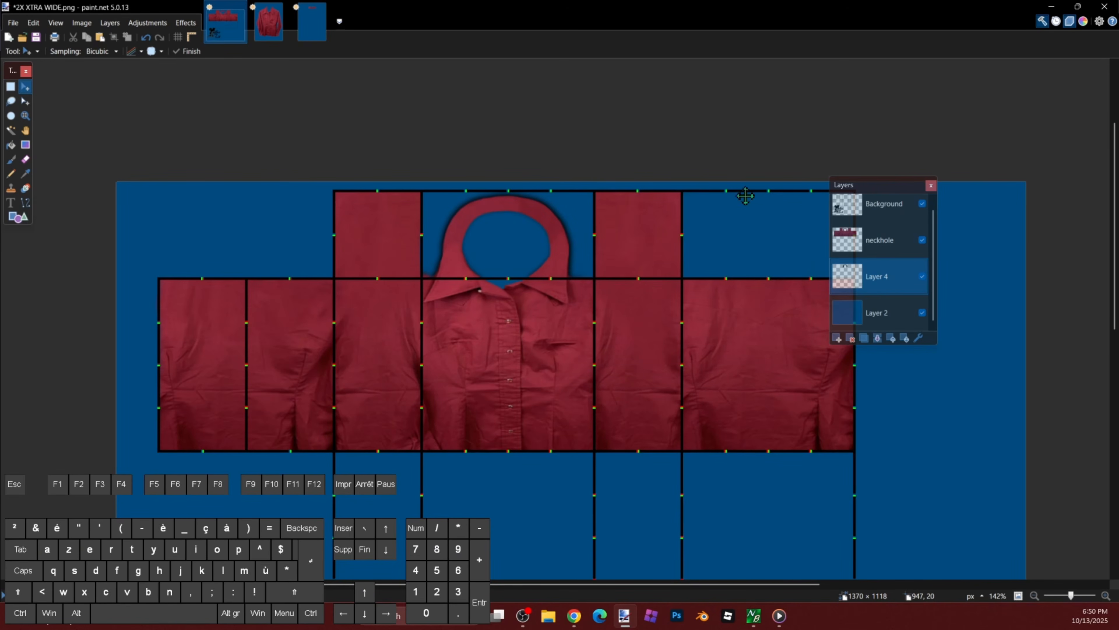
Step: Add a new empty layer directly above the blurred collar shadow on Layer 4
scroll(565, 226, "up", 3, "ctrl")
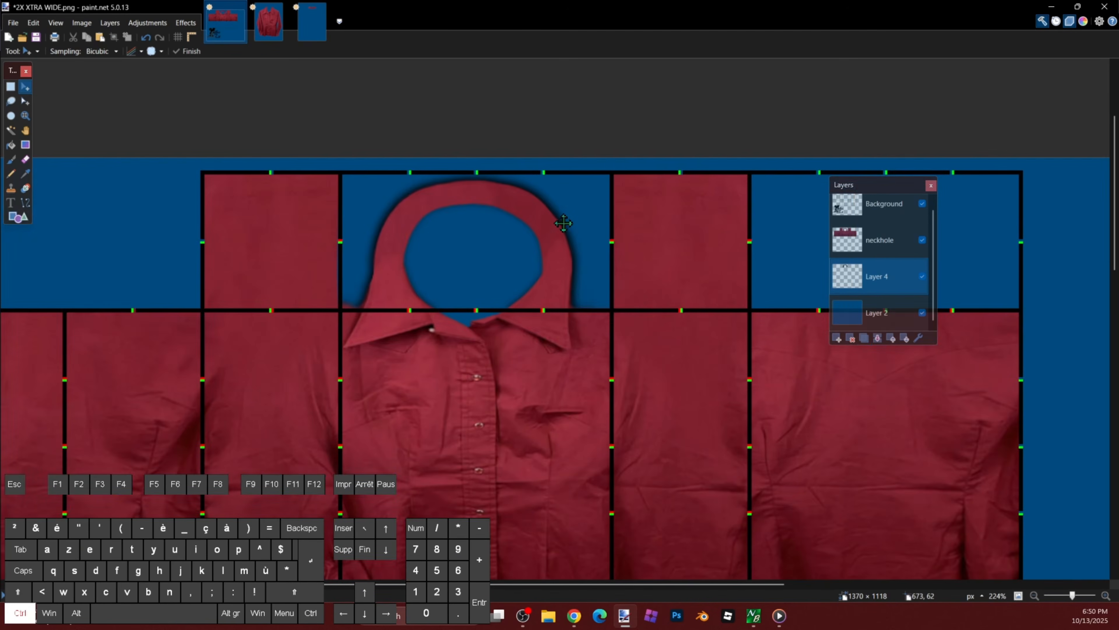
scroll(910, 228, "up", 1)
scroll(731, 220, "down", 4, "ctrl")
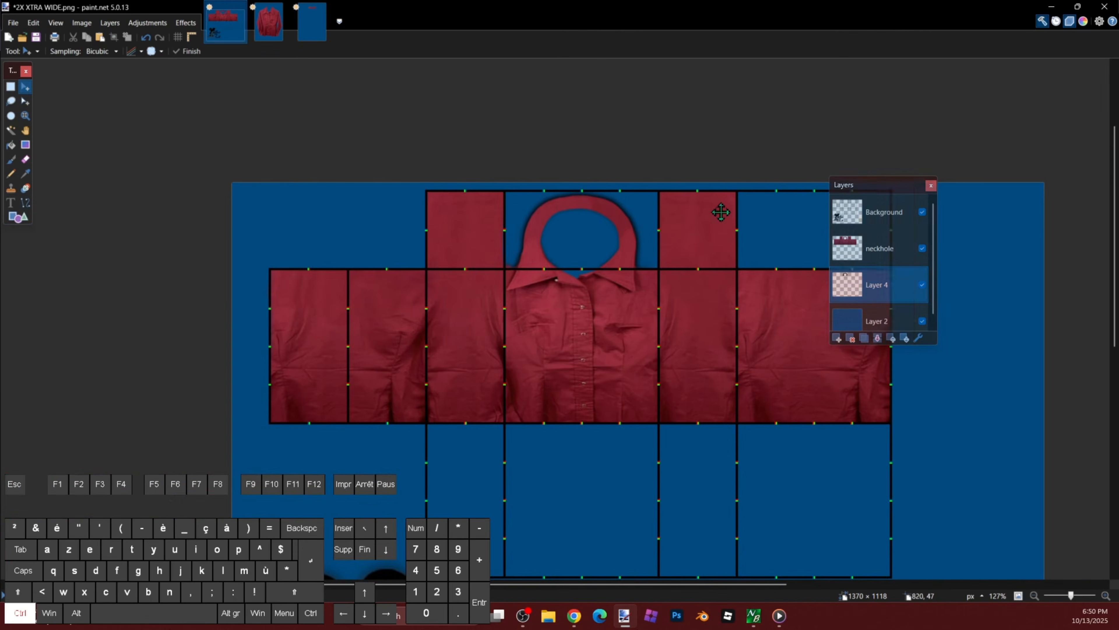
left_click(837, 338)
Step: Show the Background layer in the back-view shirt image and copy a tall rectangle of fabric from the middle of the back
left_click(312, 22)
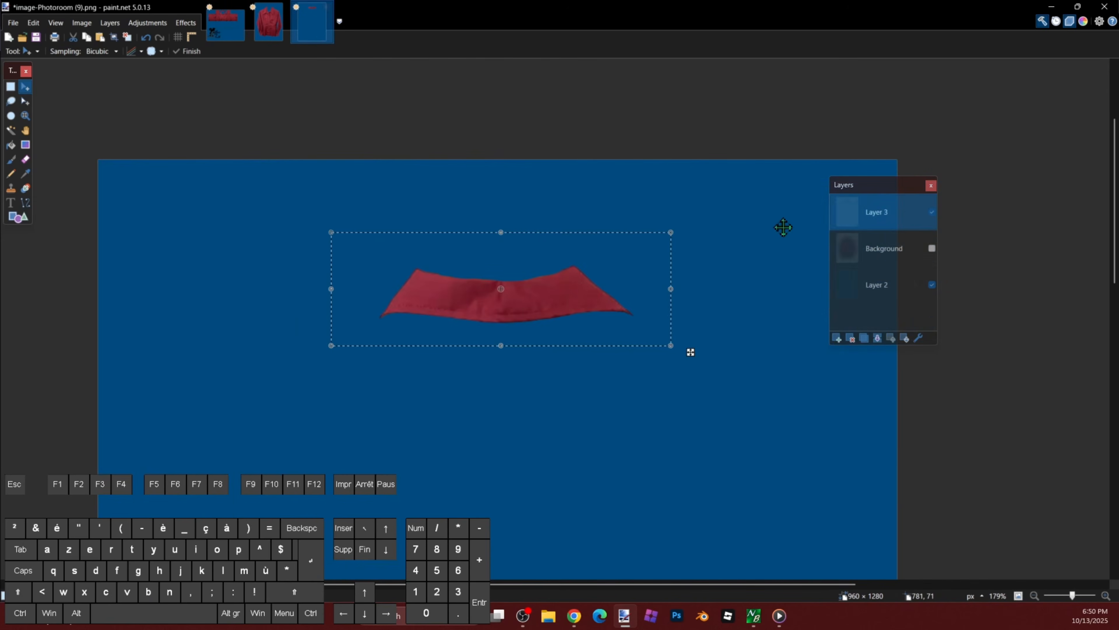
left_click(907, 248)
left_click(932, 248)
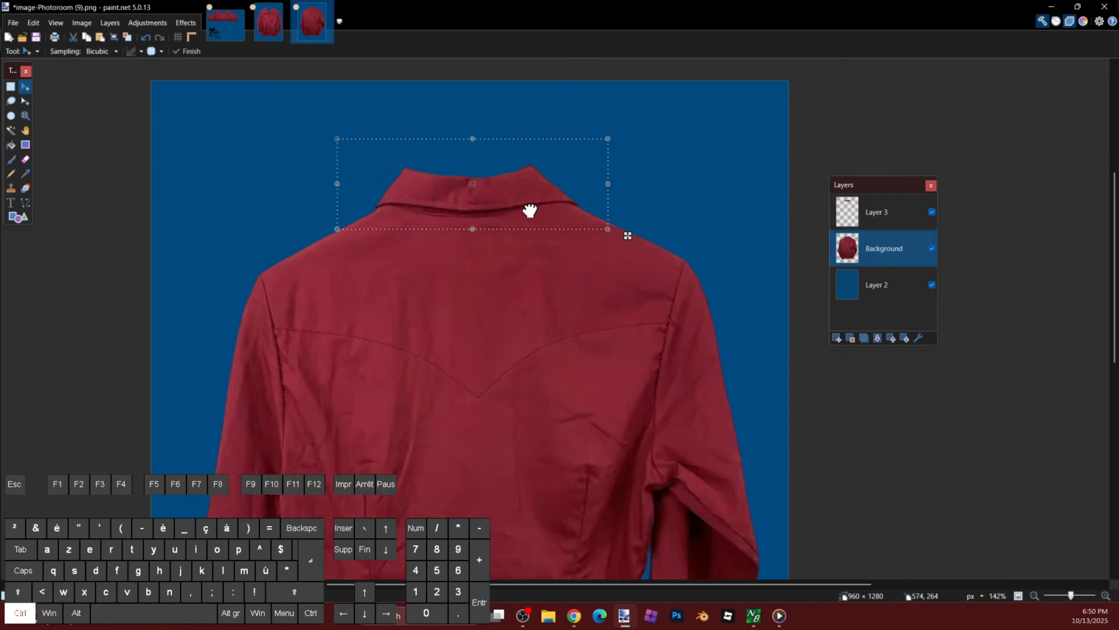
scroll(530, 210, "down", 4, "ctrl")
key("s")
left_click(393, 204)
left_click_drag(393, 204, 564, 466)
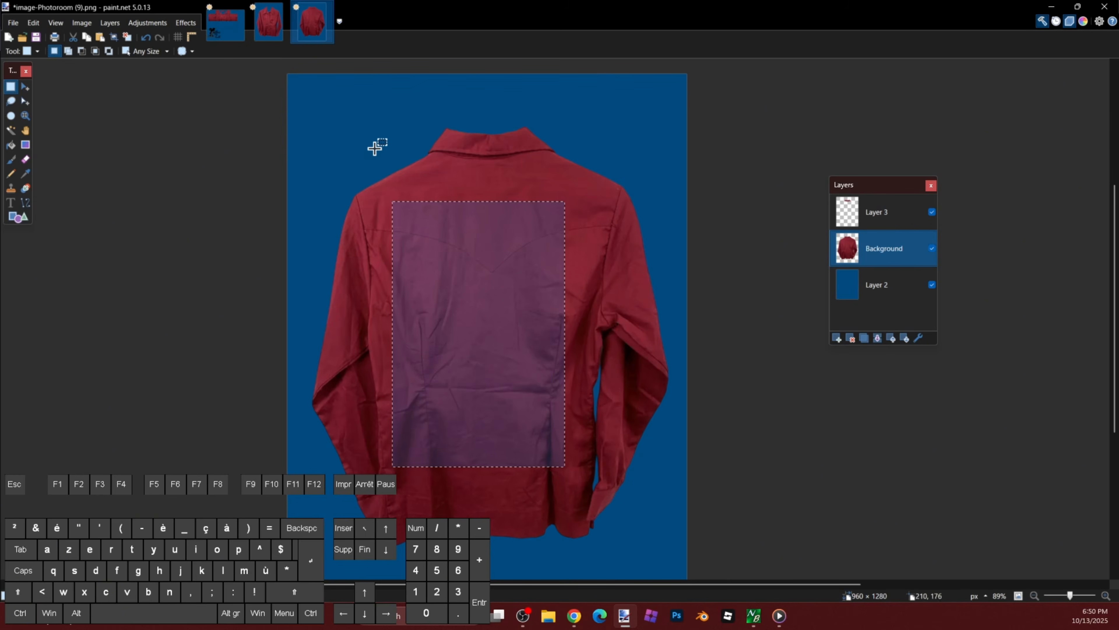
Step: Paste the back fabric into Layer 5 of the clothing template and position it behind the collar and front torso
left_click(226, 24)
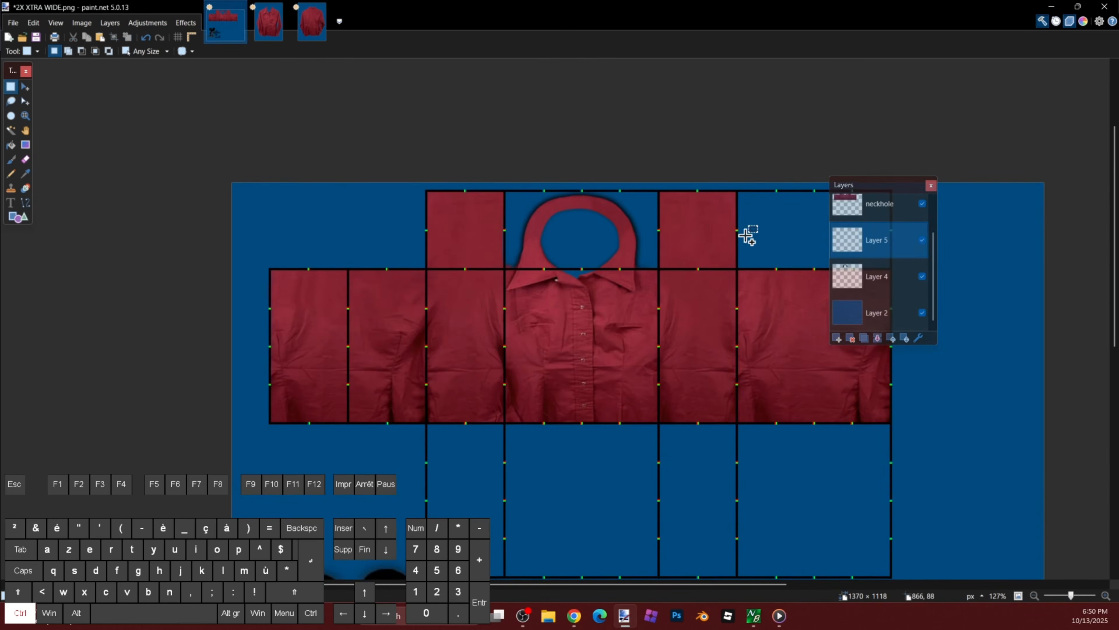
key("ctrl+v")
left_click_drag(604, 365, 647, 271)
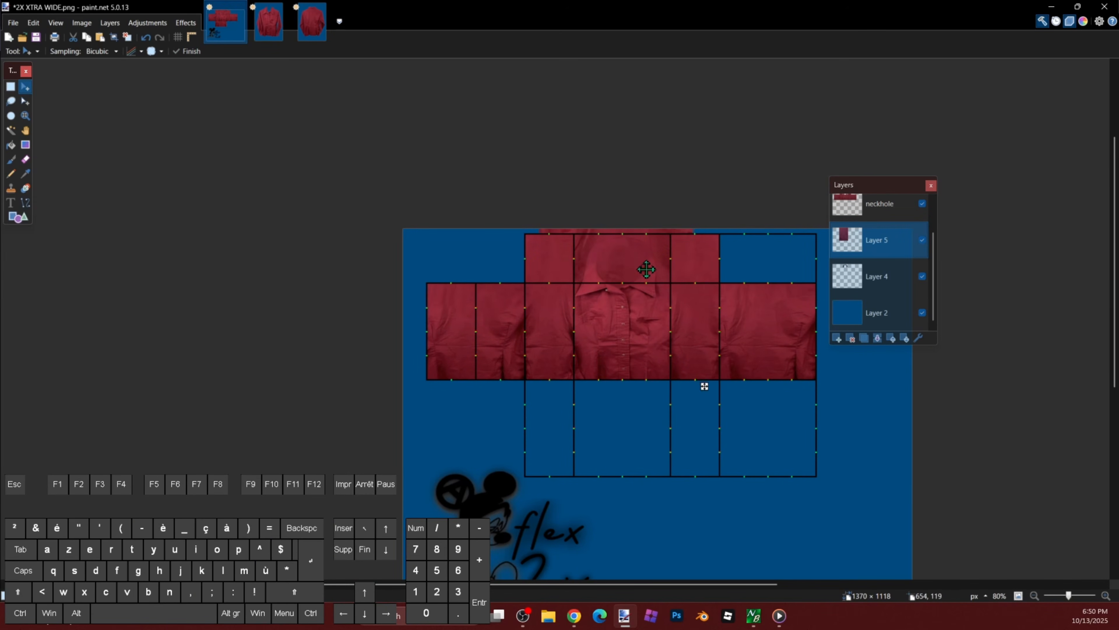
left_click_drag(650, 204, 647, 324)
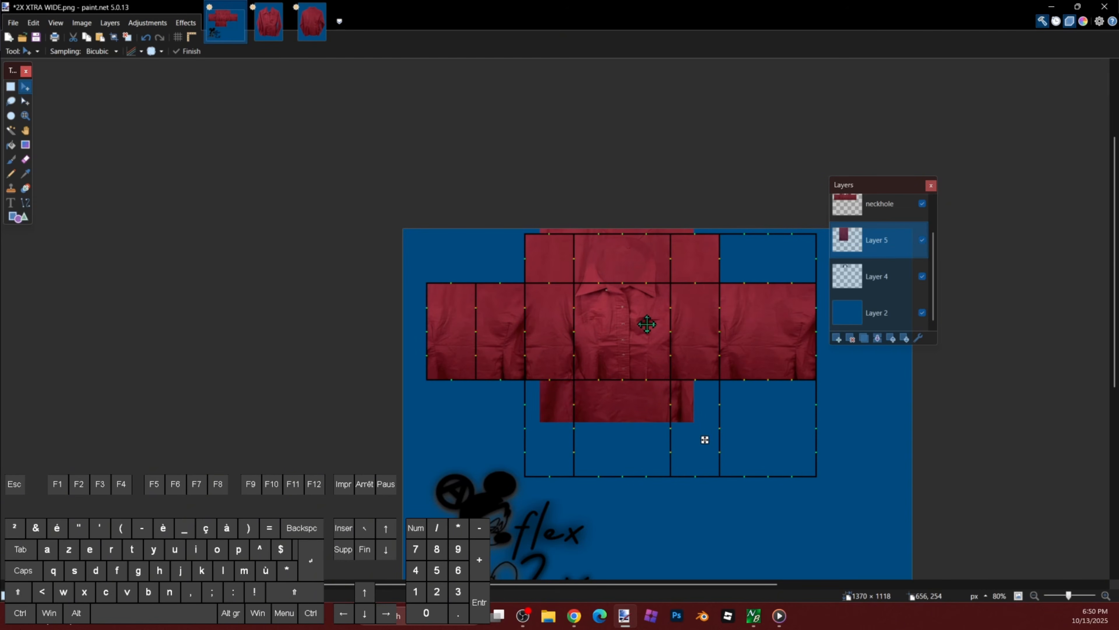
scroll(650, 316, "up", 5)
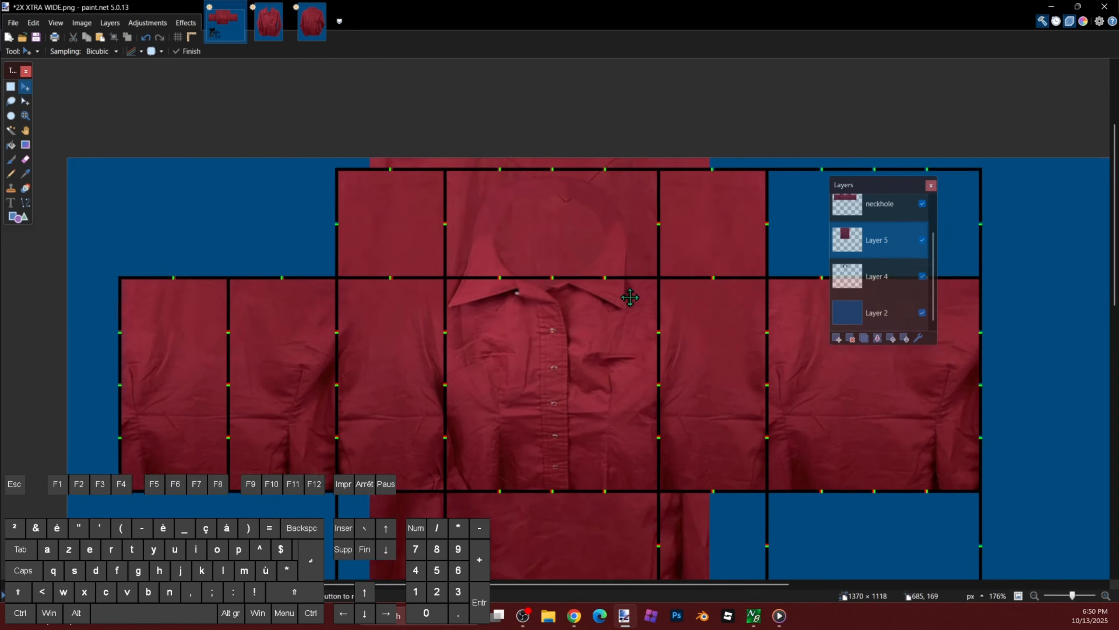
Step: Retouch the pasted fabric behind the collar with the Clone Stamp at brush size 46 and 0% hardness, and trim its excess outside the template
scroll(631, 296, "down", 2)
key("l")
left_click(140, 51)
scroll(524, 199, "up", 1)
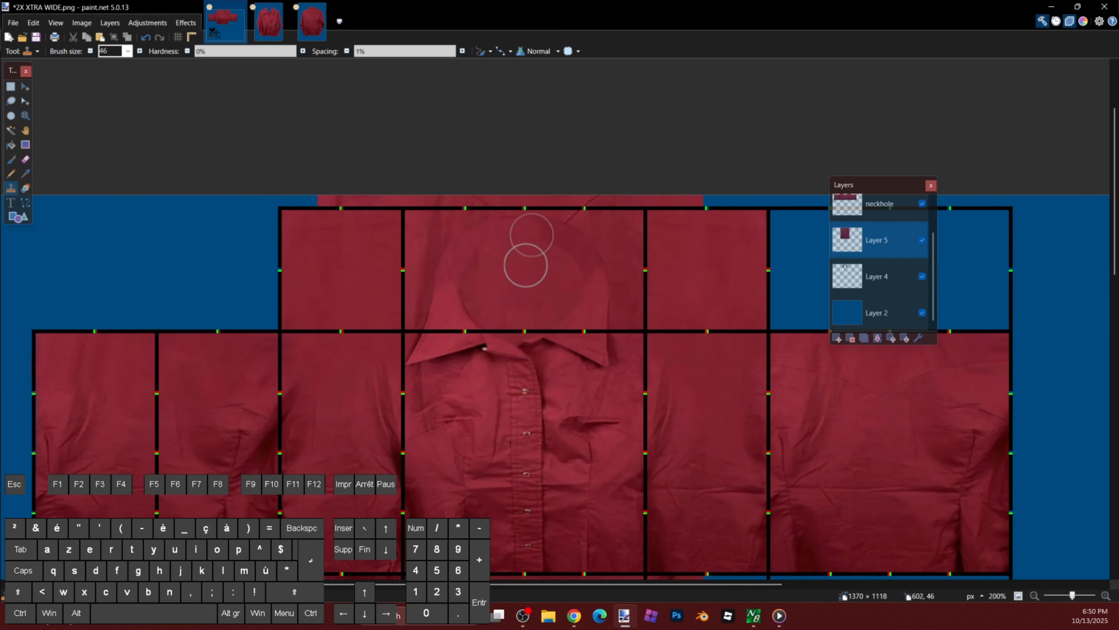
left_click(532, 271, "ctrl")
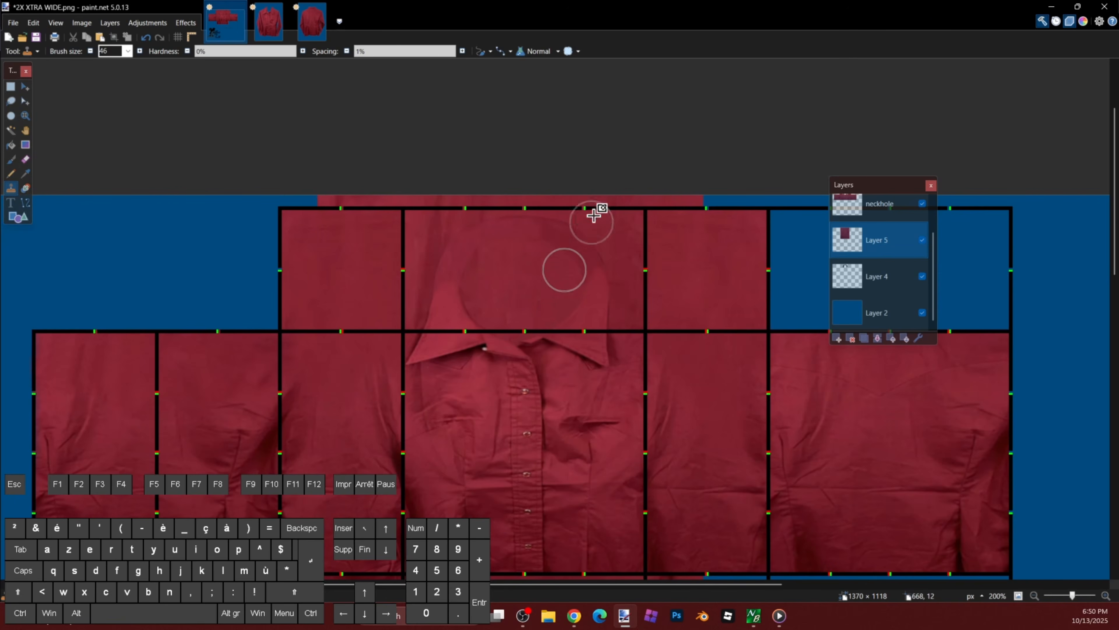
scroll(882, 265, "up", 2)
key("s")
scroll(664, 198, "up", 1)
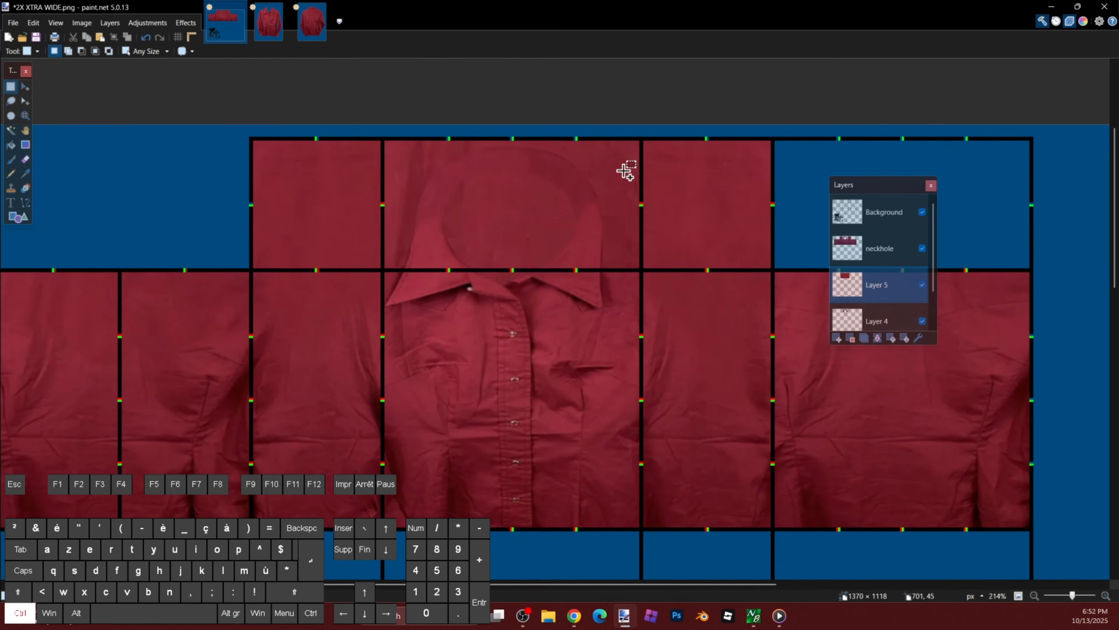
Step: Erase the back fabric inside the collar opening with the Eraser at brush size 46 and 100% hardness
key("e")
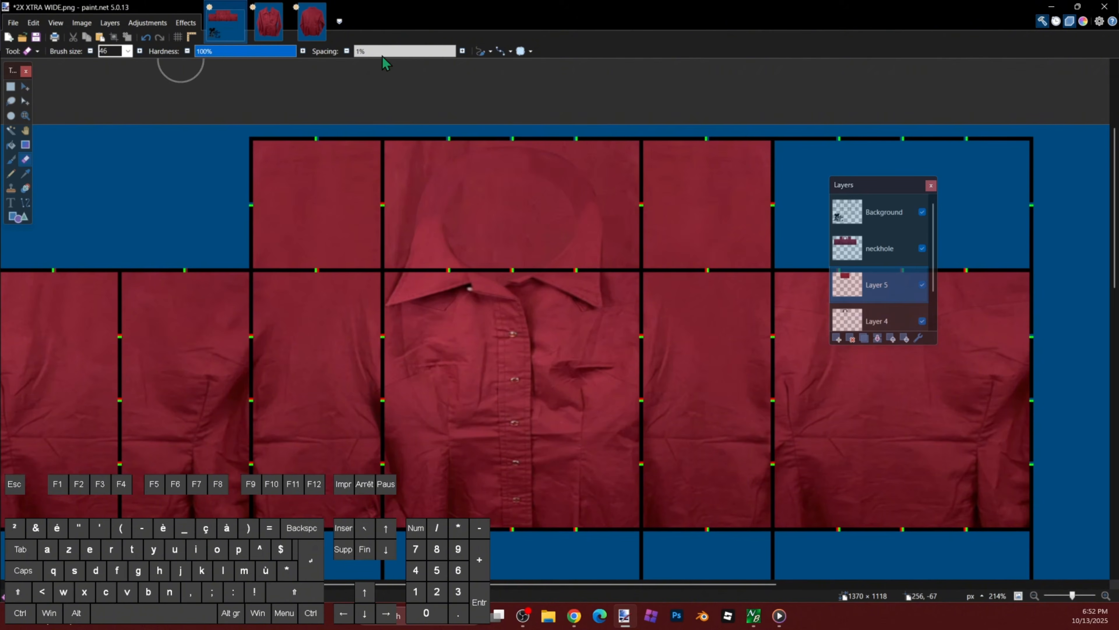
scroll(512, 221, "up", 3)
mouse_move(514, 175)
left_mouse_down()
mouse_move(455, 175)
mouse_move(425, 230)
mouse_move(429, 266)
mouse_move(448, 298)
mouse_move(504, 322)
mouse_move(549, 308)
mouse_move(595, 223)
mouse_move(553, 177)
mouse_move(486, 212)
mouse_move(525, 257)
left_mouse_up()
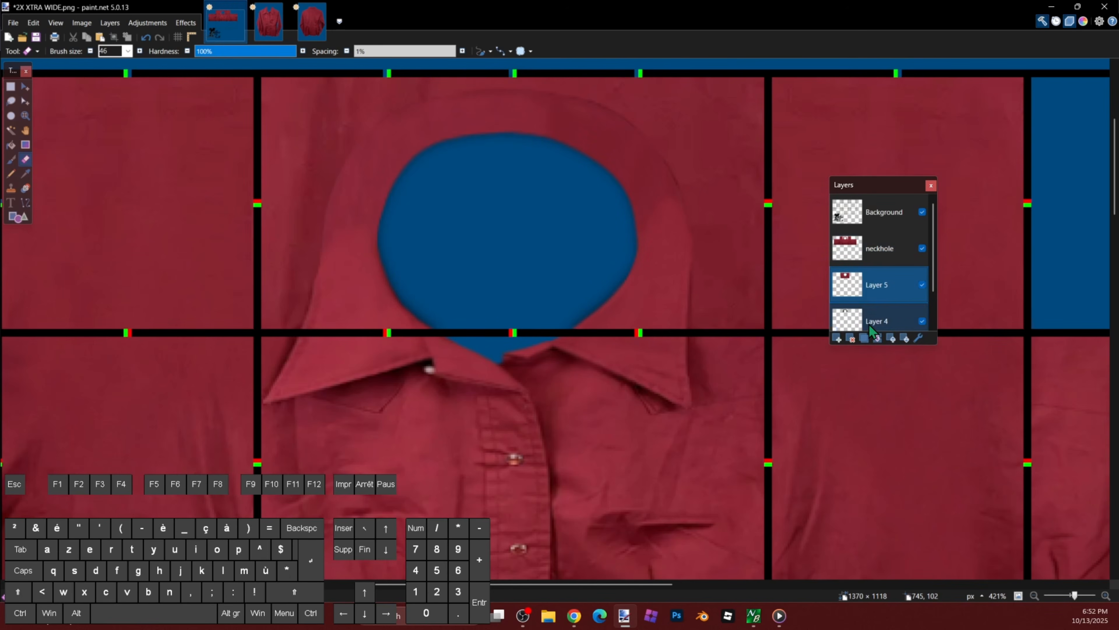
Step: Move the collar shadow on Layer 4 above the back fabric on Layer 5
left_click(871, 325)
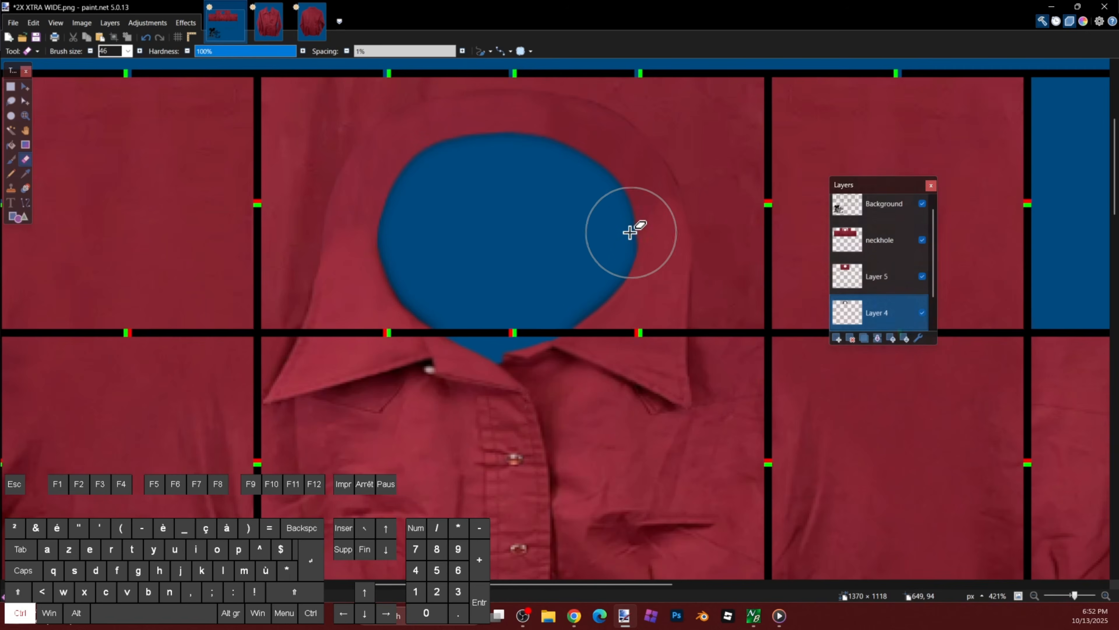
scroll(630, 232, "down", 2, "ctrl")
left_click_drag(871, 313, 855, 269)
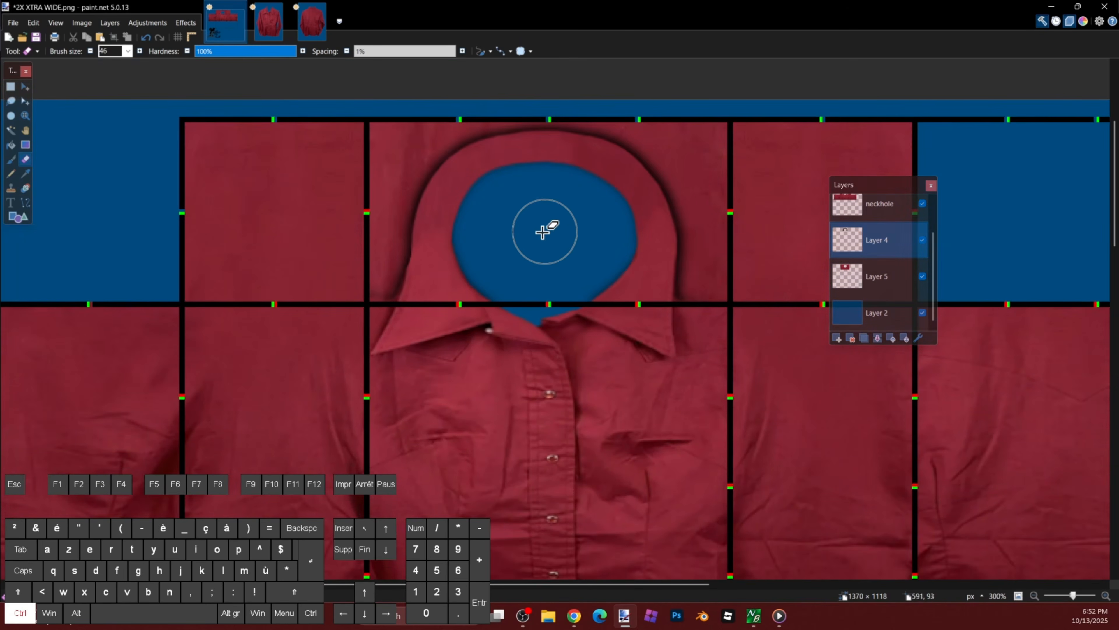
Step: Fade the shadow's lower ends with a size 31 Eraser at 0% hardness, and clear the shadow inside the collar opening at 100% hardness
scroll(485, 264, "up", 1, "ctrl")
left_click_drag(207, 51, 174, 59)
left_click(92, 52, "ctrl")
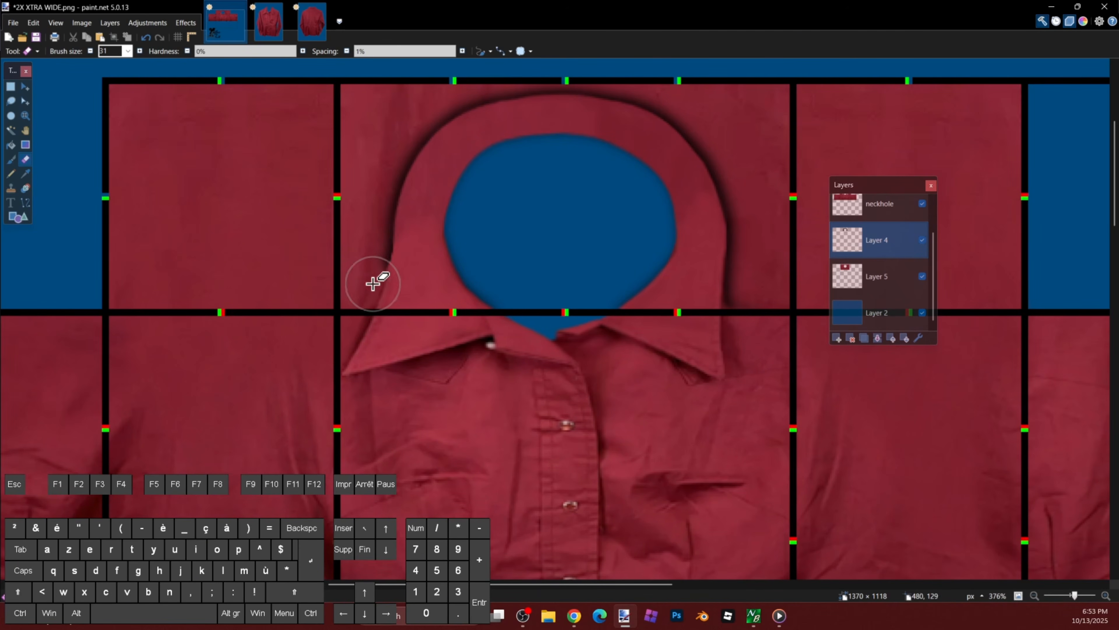
mouse_move(733, 320)
left_mouse_down()
mouse_move(729, 306)
mouse_move(755, 300)
left_mouse_up()
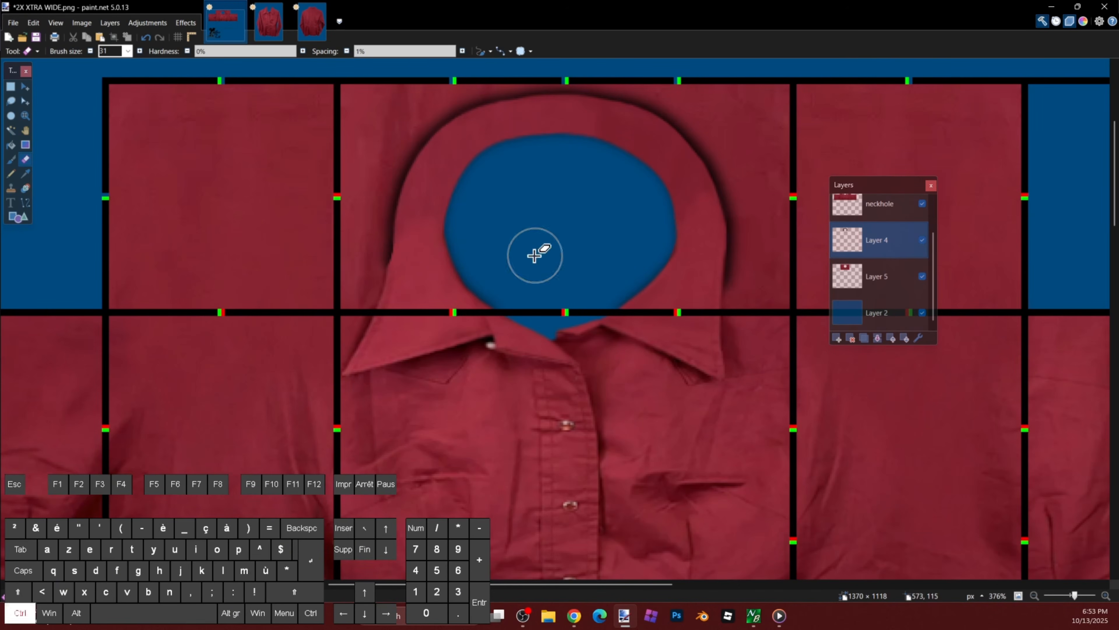
left_click_drag(207, 51, 296, 51)
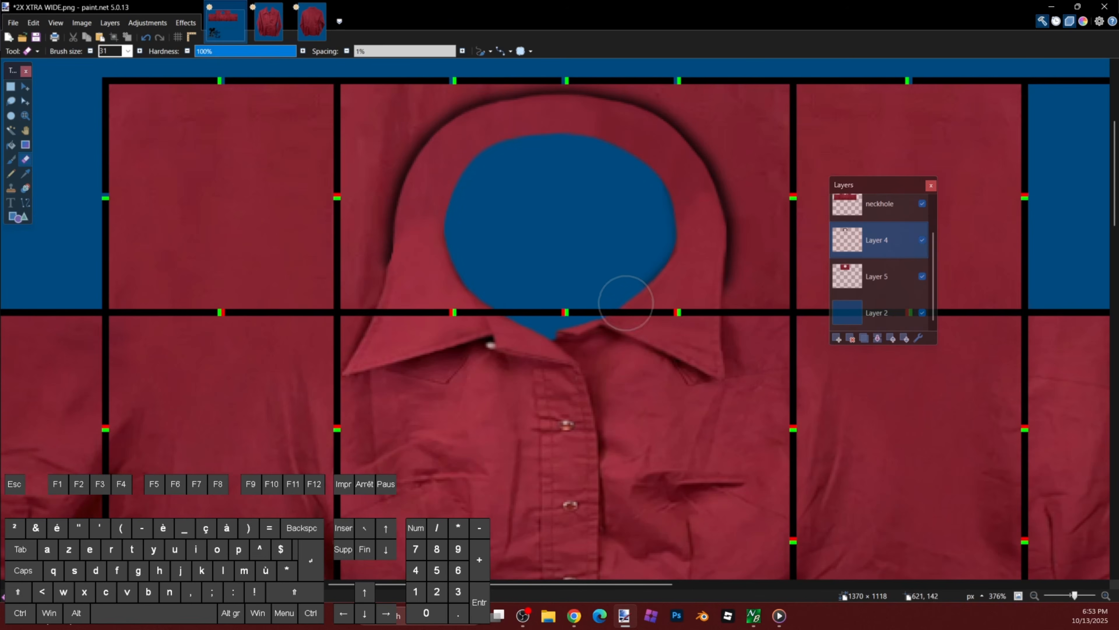
Step: Lower Layer 4's opacity to 212 and hide the Background template guides to check the shirt
scroll(634, 318, "down", 2, "ctrl")
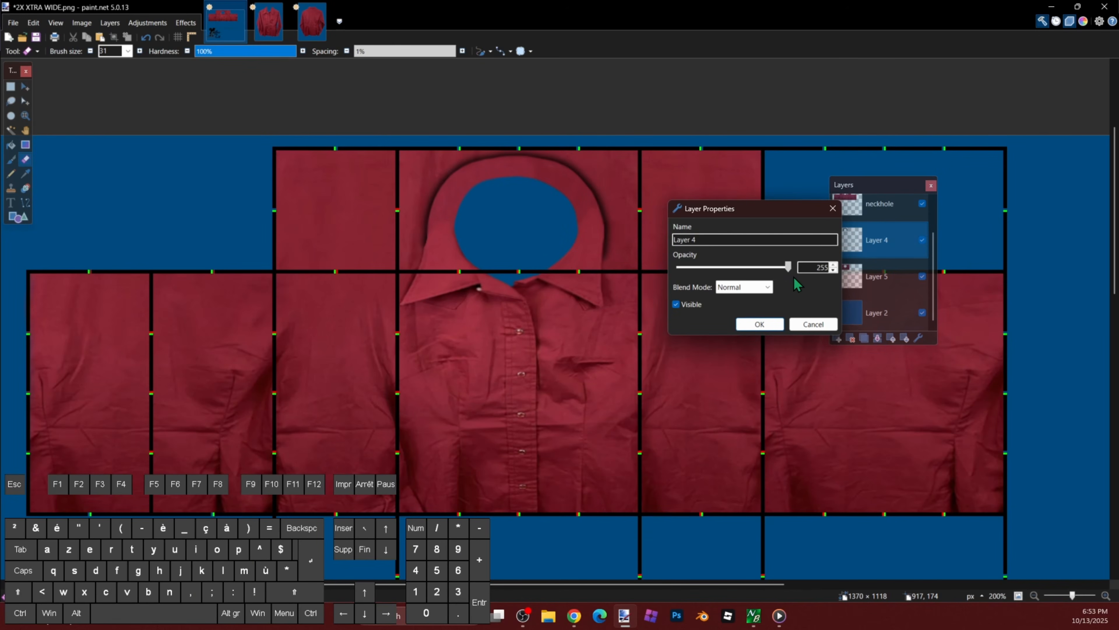
left_click(776, 323)
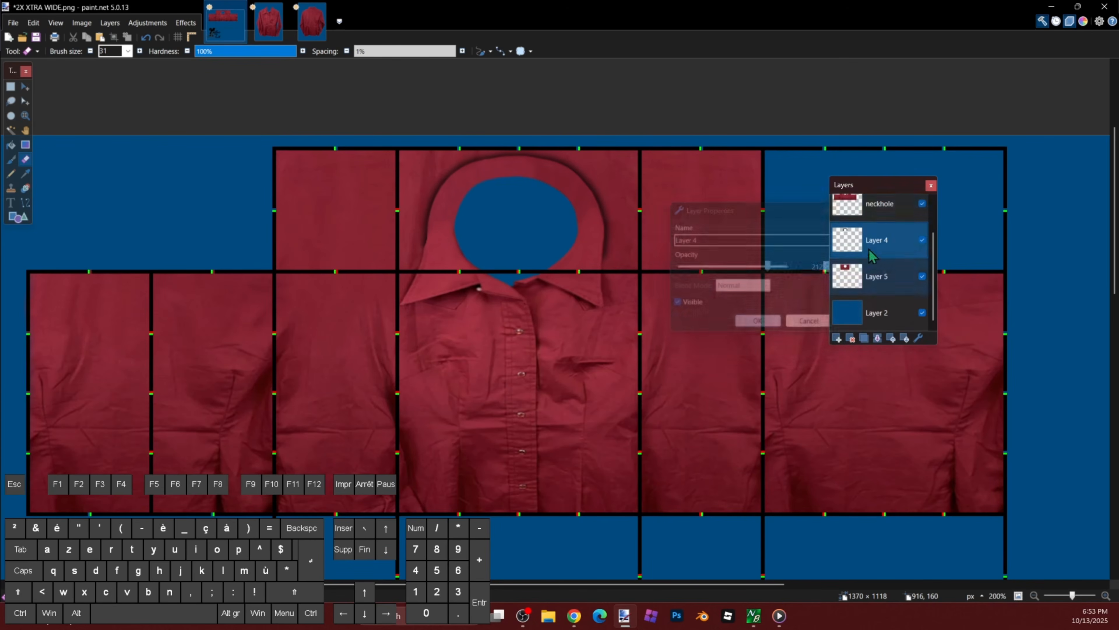
left_click(923, 212)
scroll(652, 278, "up", 2)
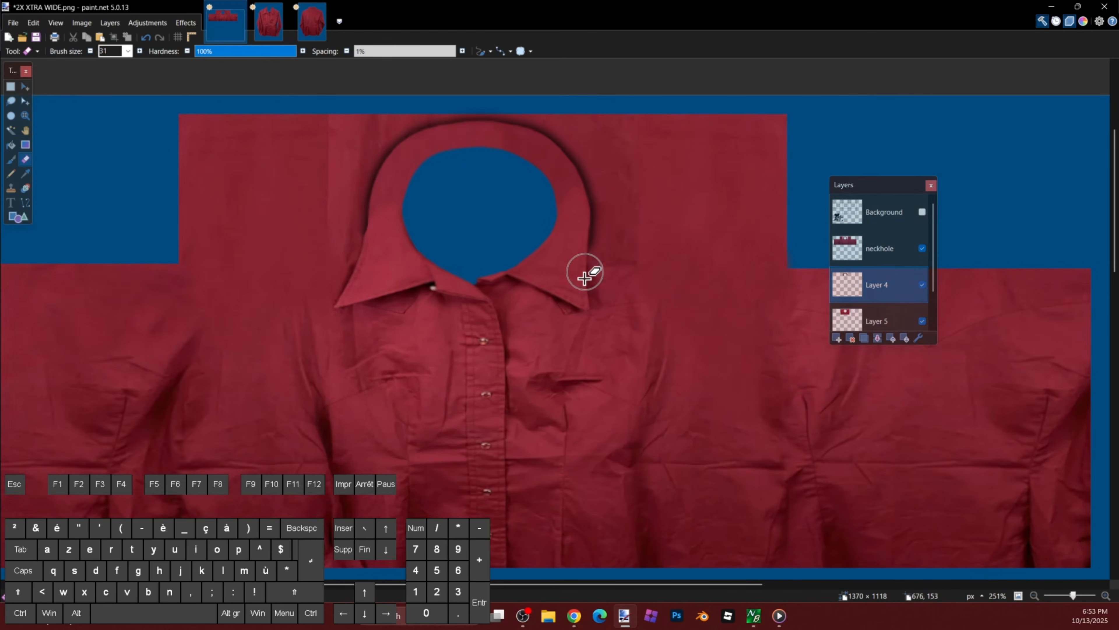
scroll(529, 250, "down", 3)
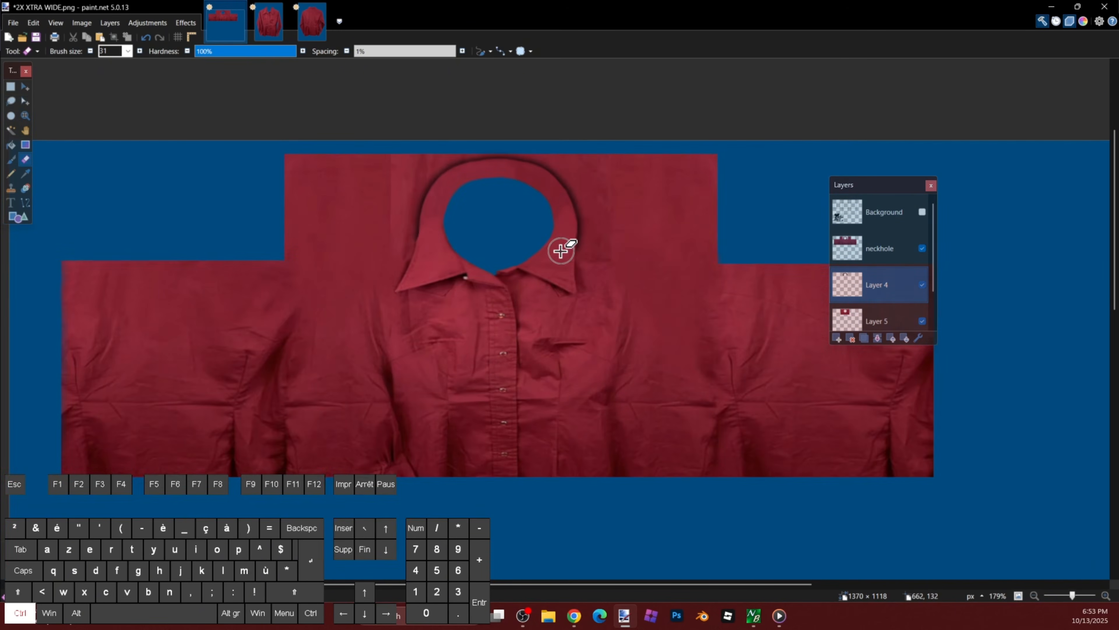
scroll(559, 245, "up", 3)
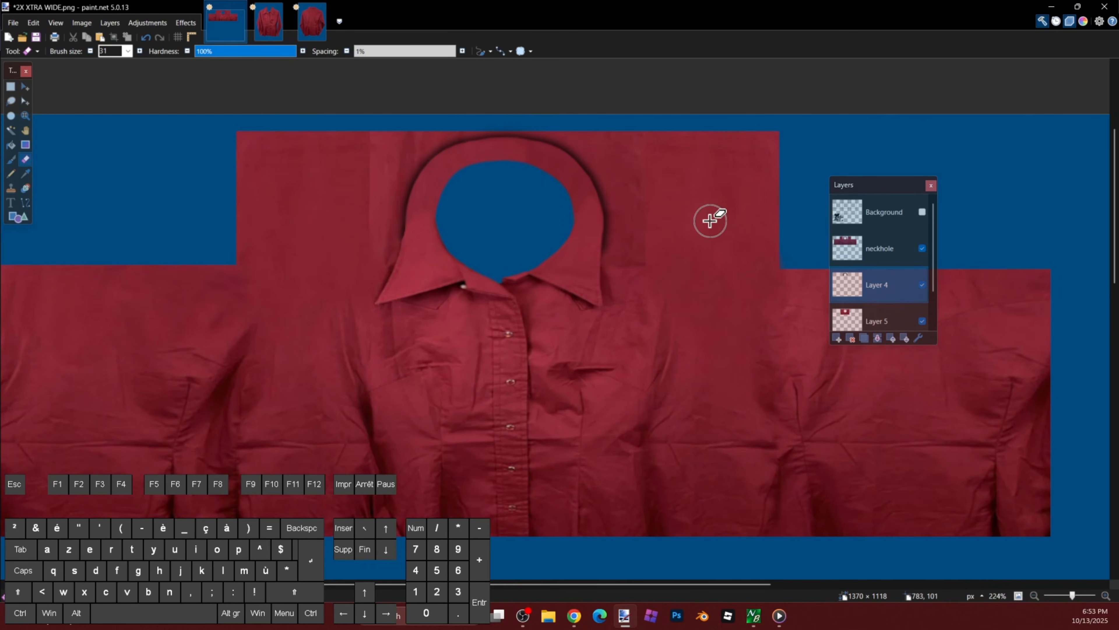
left_click(871, 257)
left_click_drag(871, 257, 872, 284)
key("ctrl+z")
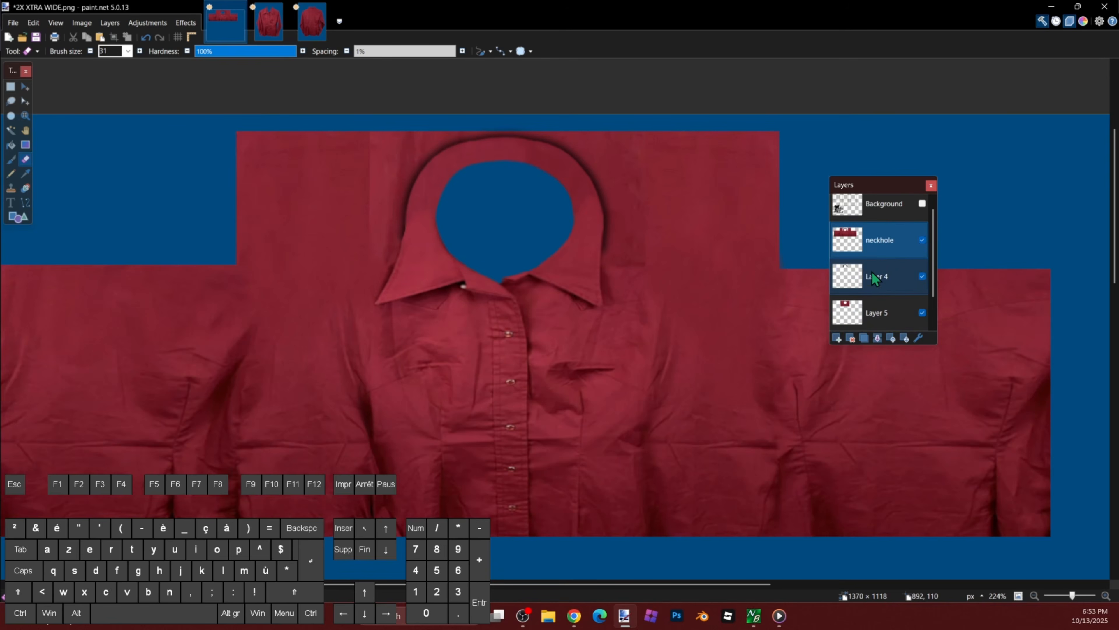
Step: Merge the neckhole layer and the Layer 4 shadow down into Layer 5, restoring the merged layer to full opacity
left_click(922, 275)
left_click(922, 275)
left_click_drag(883, 305, 878, 266)
left_click(866, 213)
left_click(879, 334)
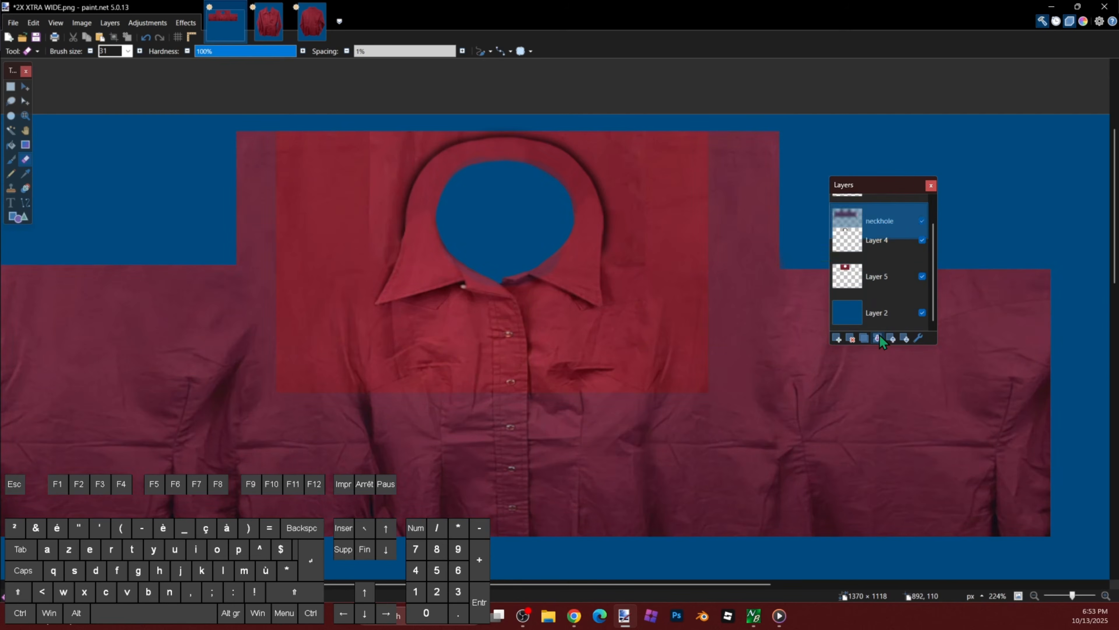
double_click(882, 243)
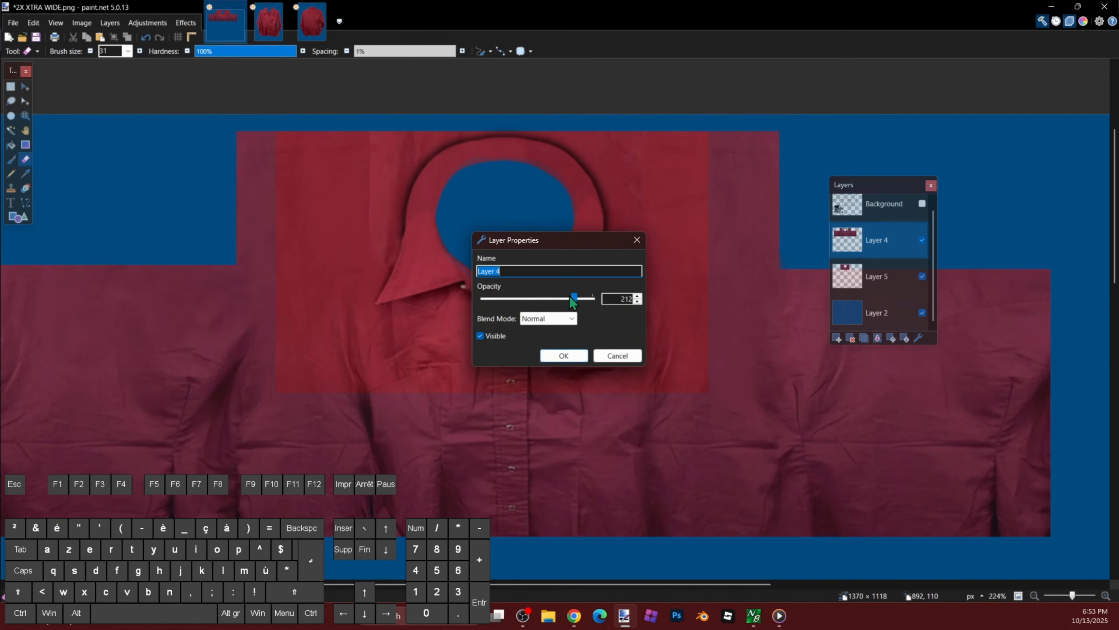
left_click(565, 356)
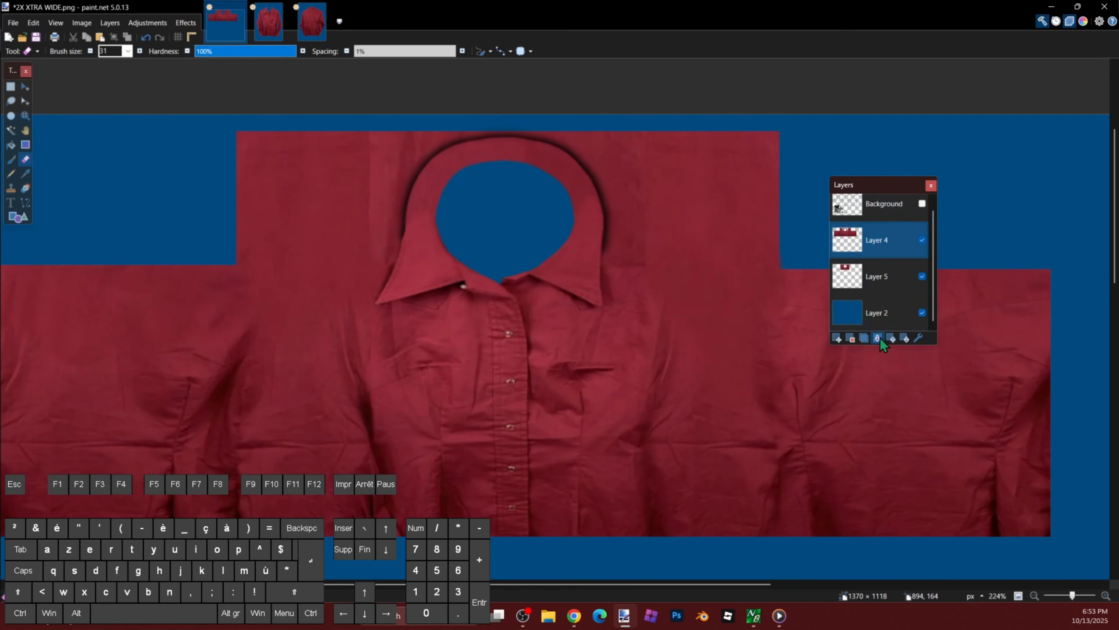
Step: Blend the vertical fabric seam left of the collar using the Clone Stamp at brush size 51 and 0% hardness
scroll(736, 265, "down", 1)
key("l")
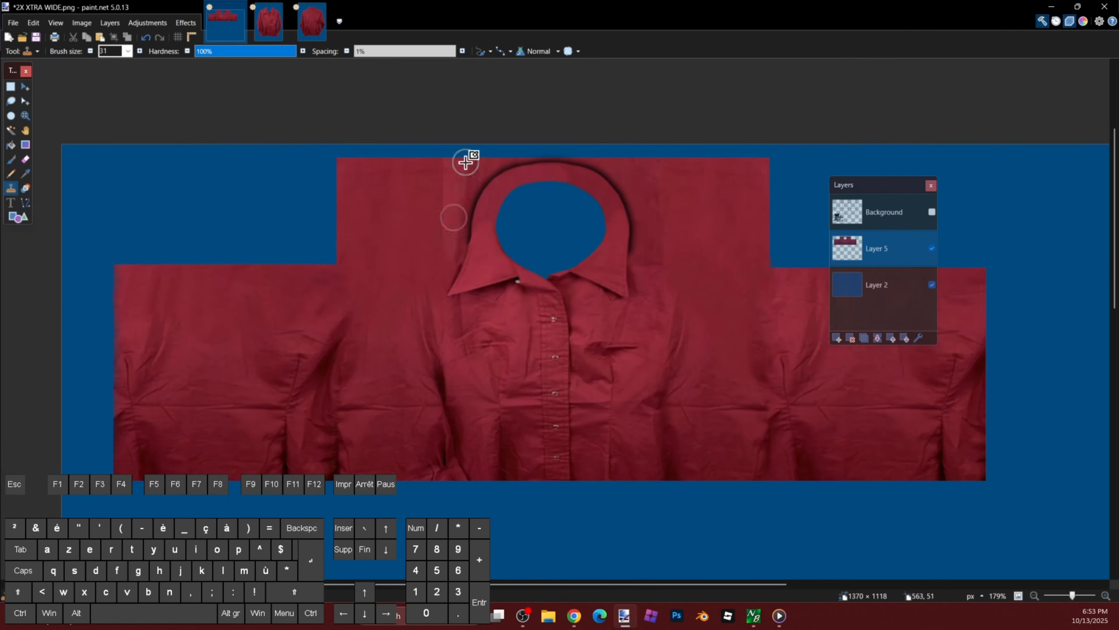
left_click(141, 51, "ctrl")
left_click(141, 52, "ctrl")
left_click(141, 52, "ctrl")
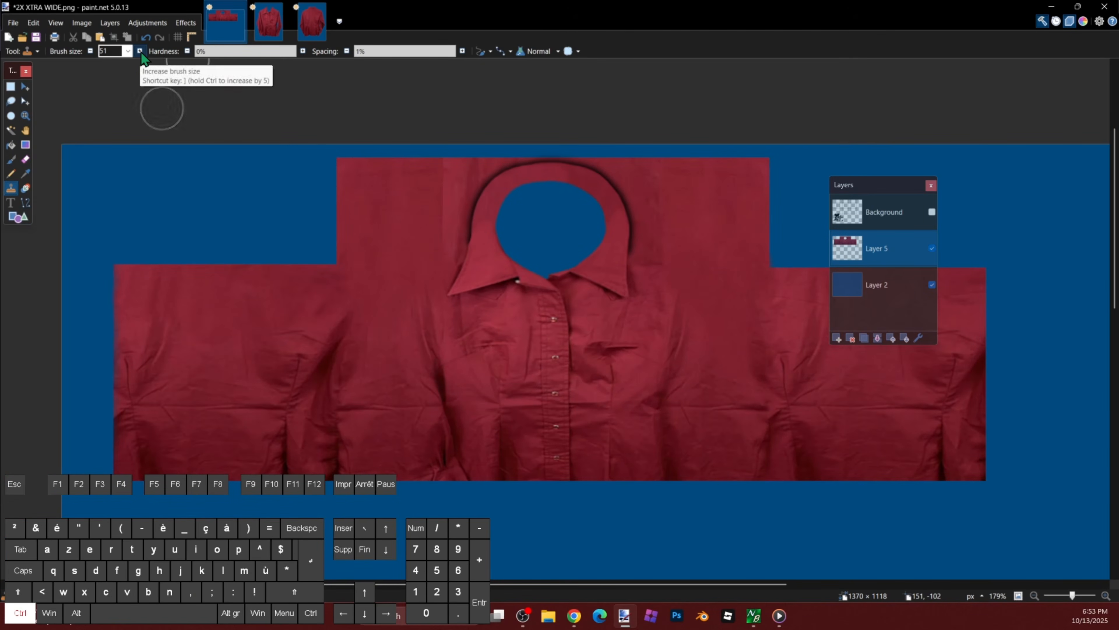
scroll(395, 199, "up", 3)
left_click(418, 209, "ctrl")
left_click_drag(452, 177, 461, 159)
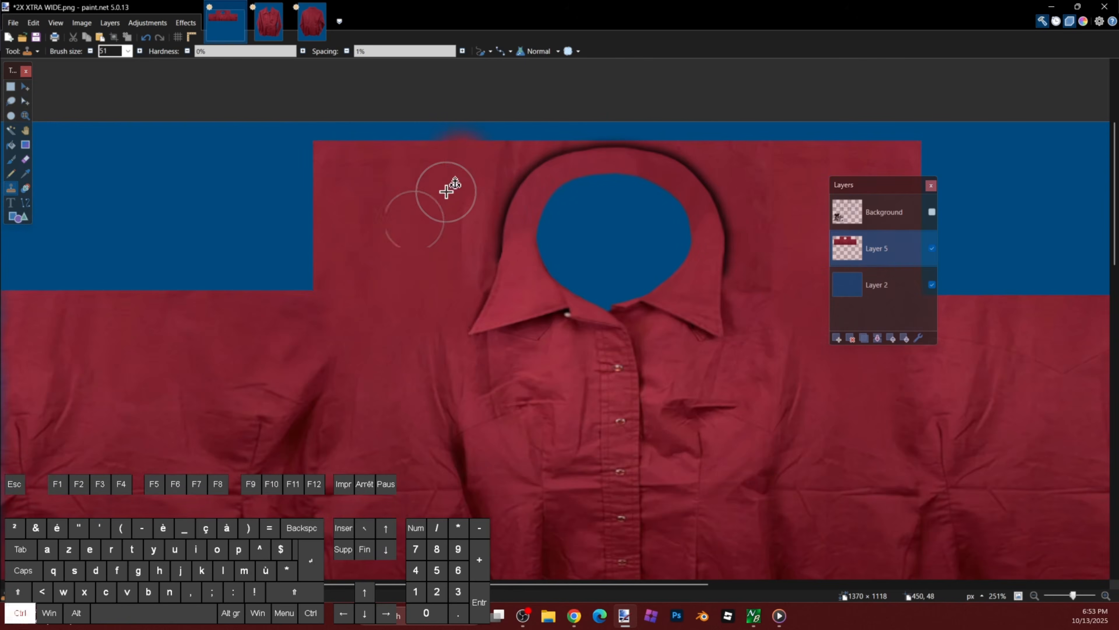
left_click(423, 193, "ctrl")
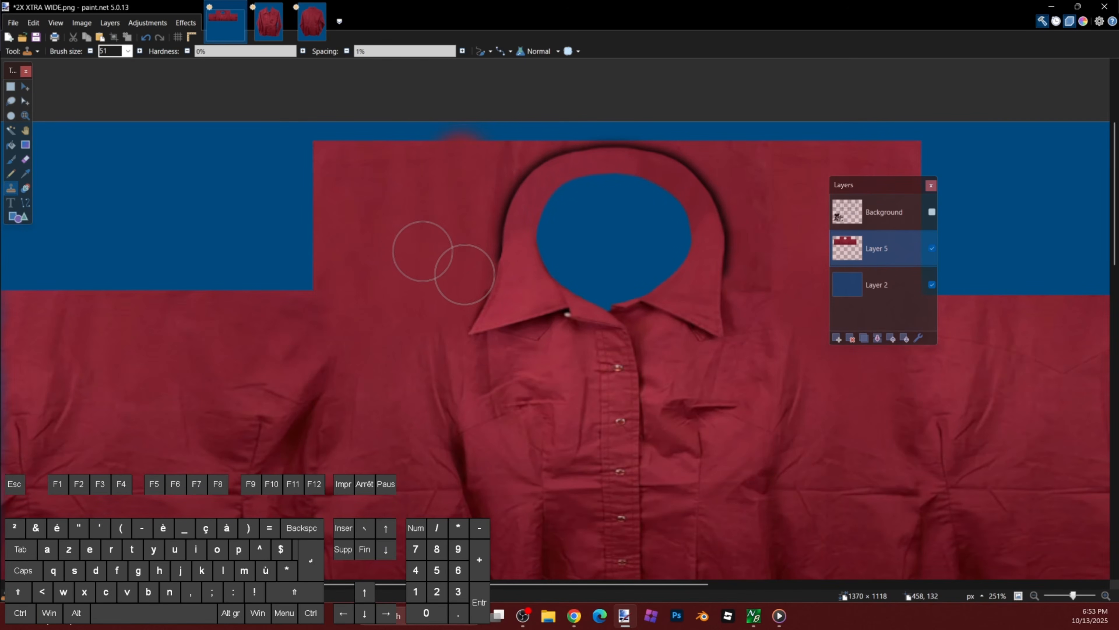
Step: Clone nearby plain fabric over the vertical seam right of the collar to blend it
scroll(582, 152, "right", 5)
left_click(581, 153, "ctrl")
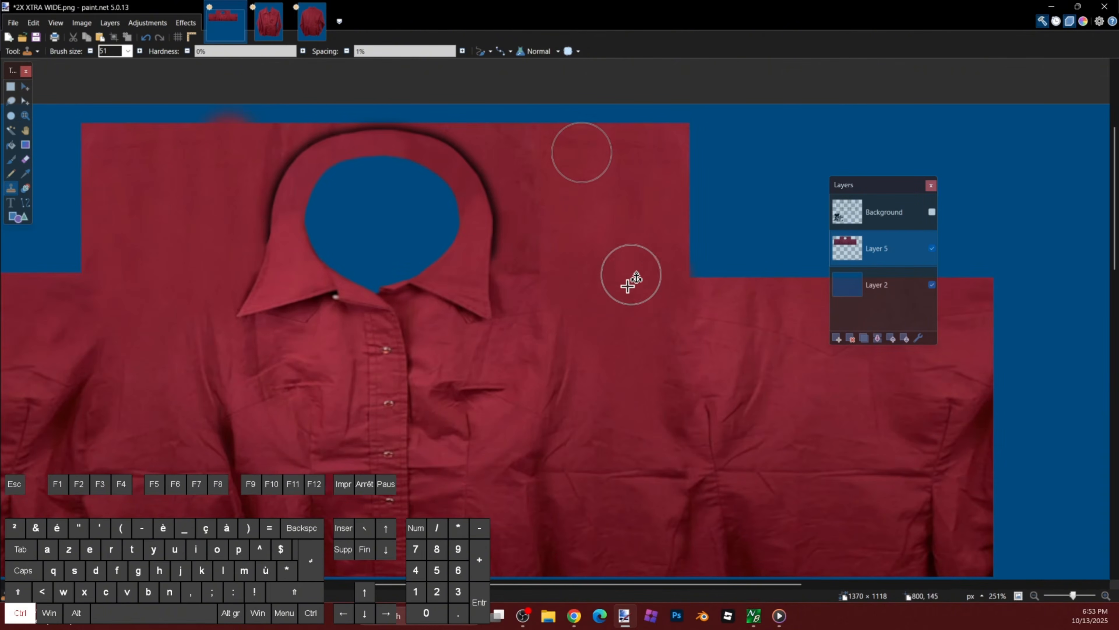
left_click(590, 215, "ctrl")
scroll(521, 270, "down", 3)
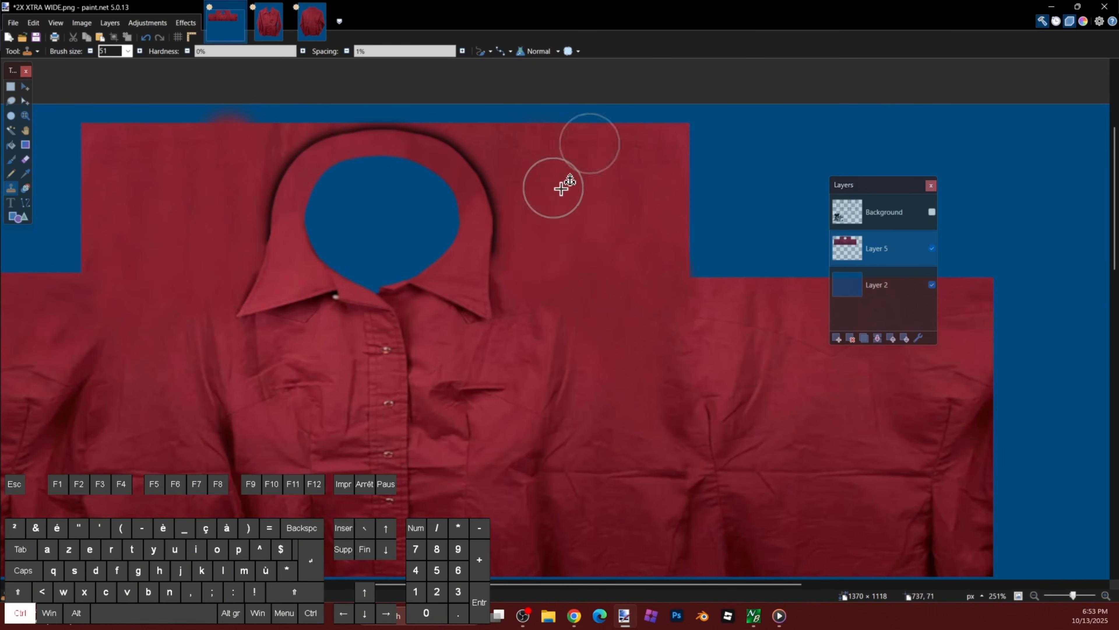
Step: Delete the cloned overflow above the shirt's top edge and return to the Clone Stamp
scroll(645, 260, "up", 2)
key("s")
scroll(698, 254, "down", 1)
key("l")
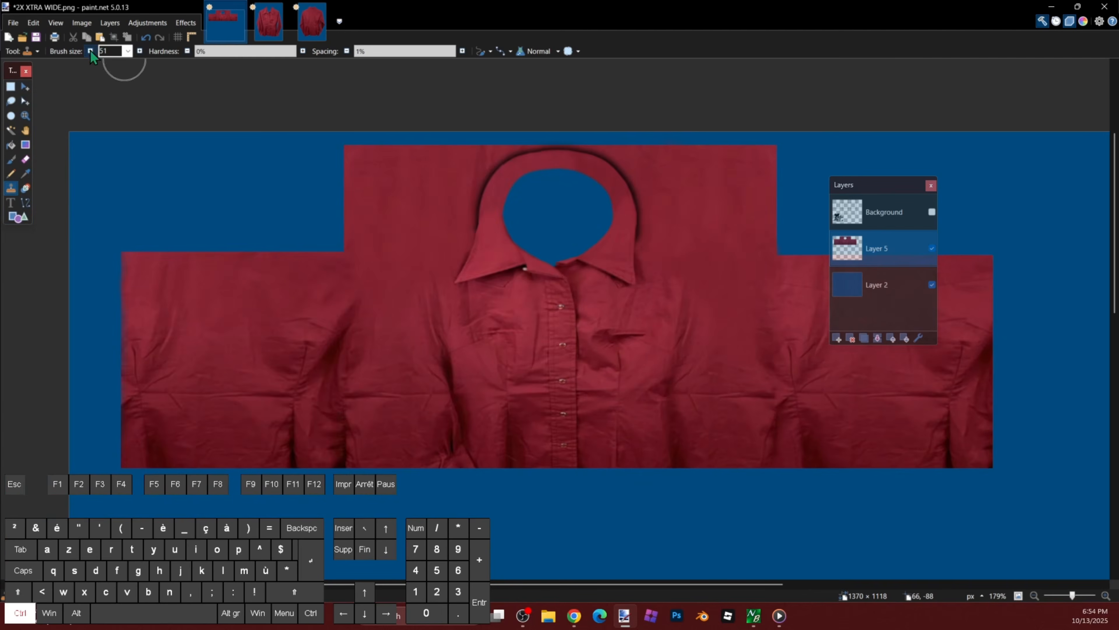
Step: Examine the blended fabric around the collar and shoulders up close and across the whole shirt
scroll(684, 417, "down", 2)
scroll(450, 280, "up", 3)
scroll(468, 143, "up", 1)
key("s")
scroll(551, 194, "down", 1)
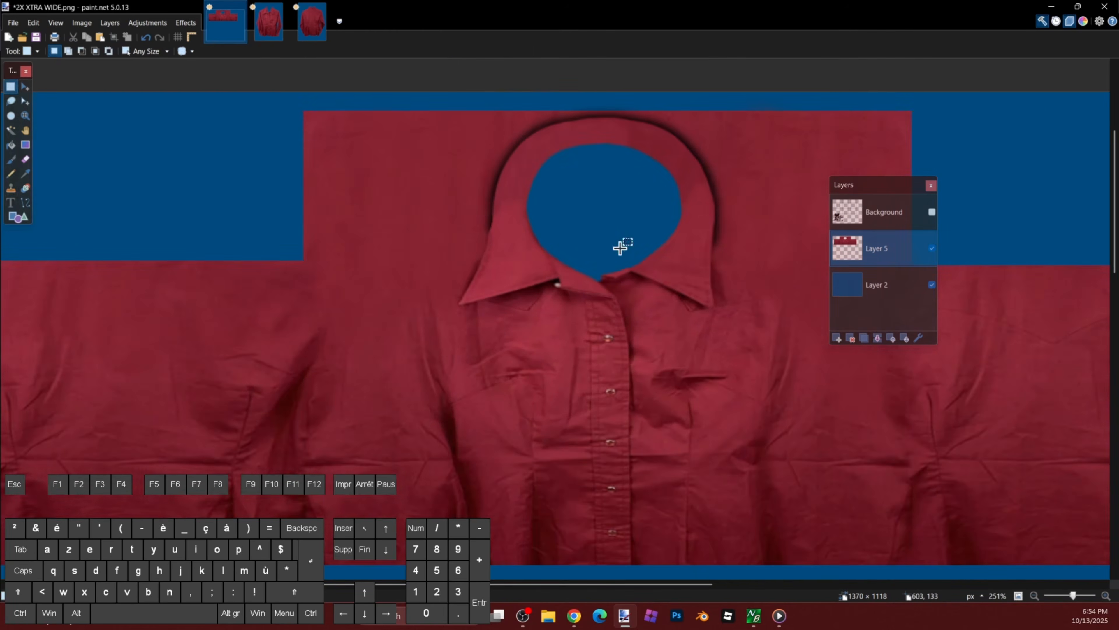
key("l")
scroll(562, 225, "up", 4)
scroll(460, 171, "down", 5)
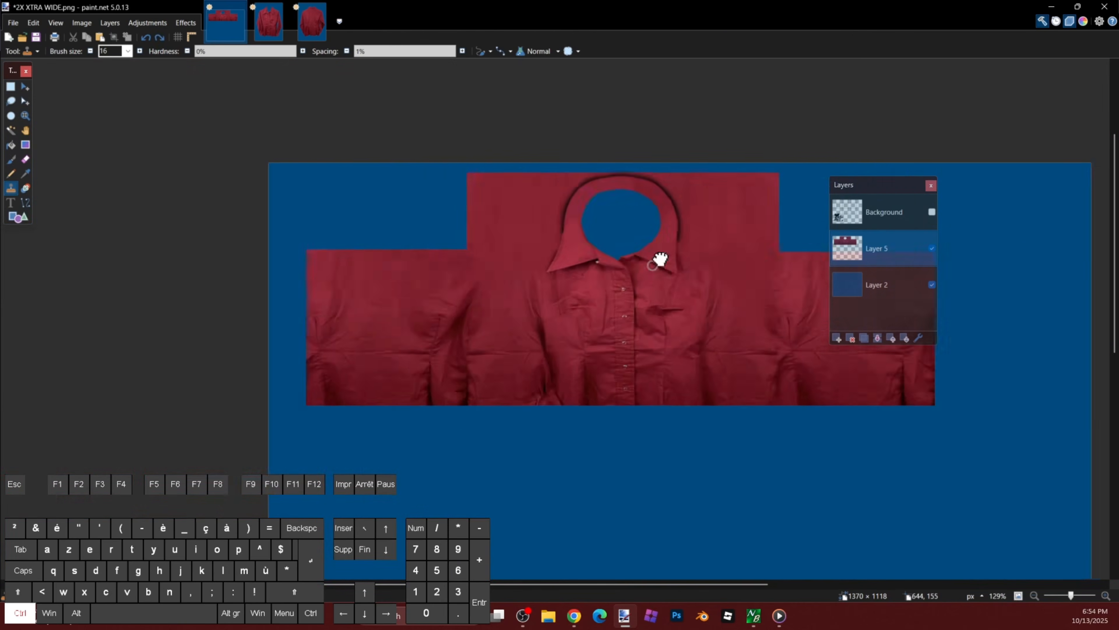
Step: Show the Background template outlines and touch up the sleeve fabric with the Clone Stamp at brush size 26
left_click(932, 211)
key("bracketright")
key("bracketright")
key("bracketright")
scroll(408, 292, "up", 4)
key("bracketleft")
key("bracketleft")
scroll(324, 194, "up", 3)
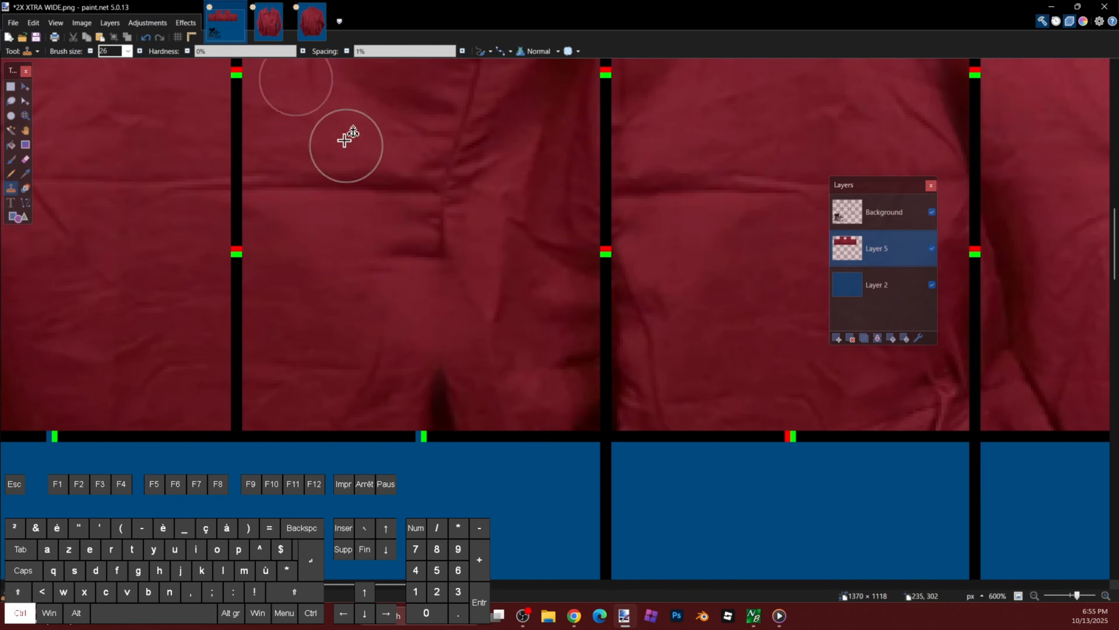
scroll(690, 212, "down", 6)
scroll(700, 252, "down", 2)
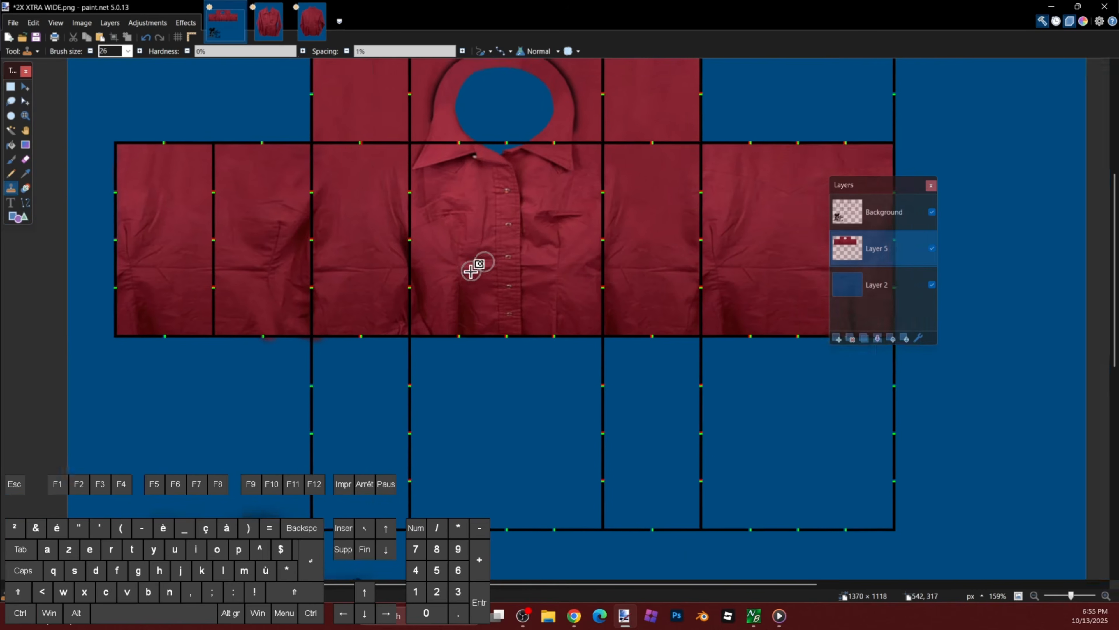
Step: Rename the merged shirt layer, Layer 5, to "final"
key("s")
scroll(987, 513, "up", 3)
scroll(644, 380, "down", 4)
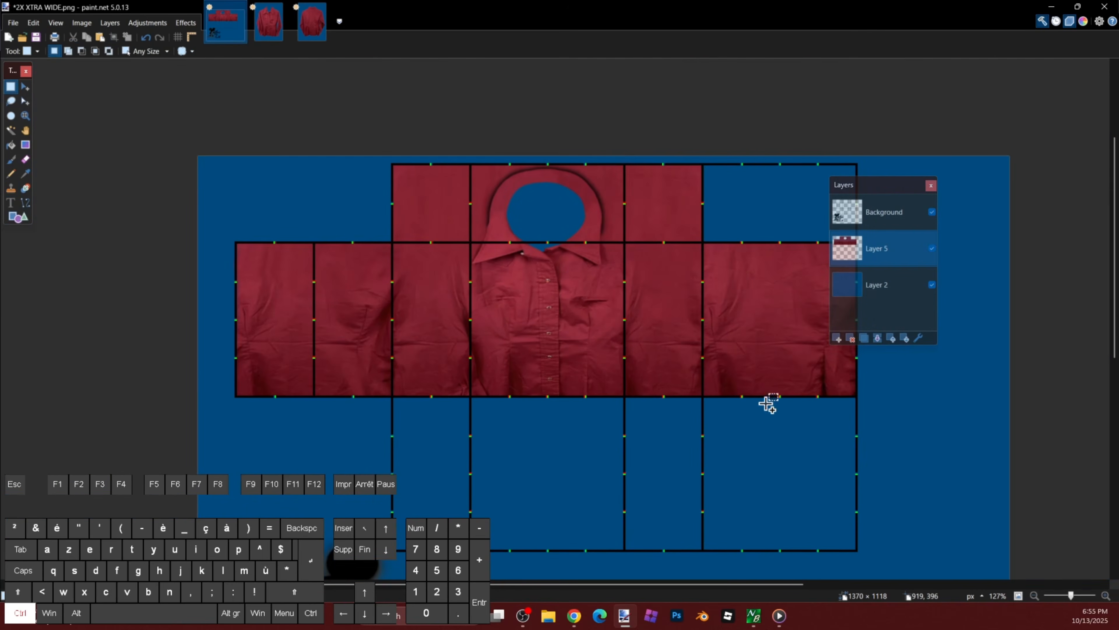
scroll(767, 419, "down", 1)
double_click(883, 254)
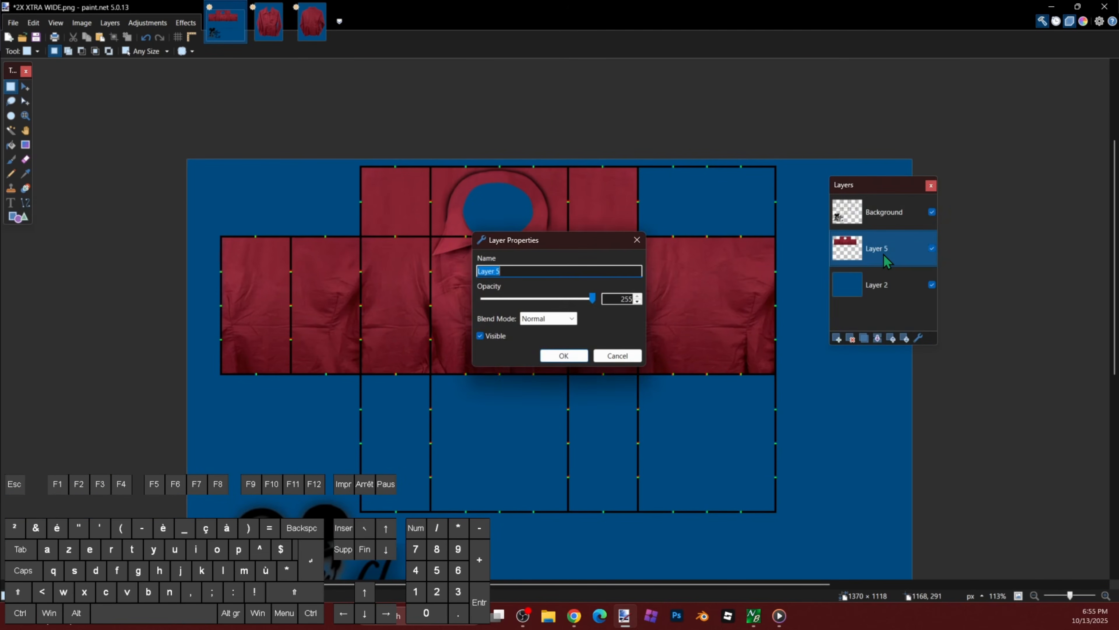
key("Return")
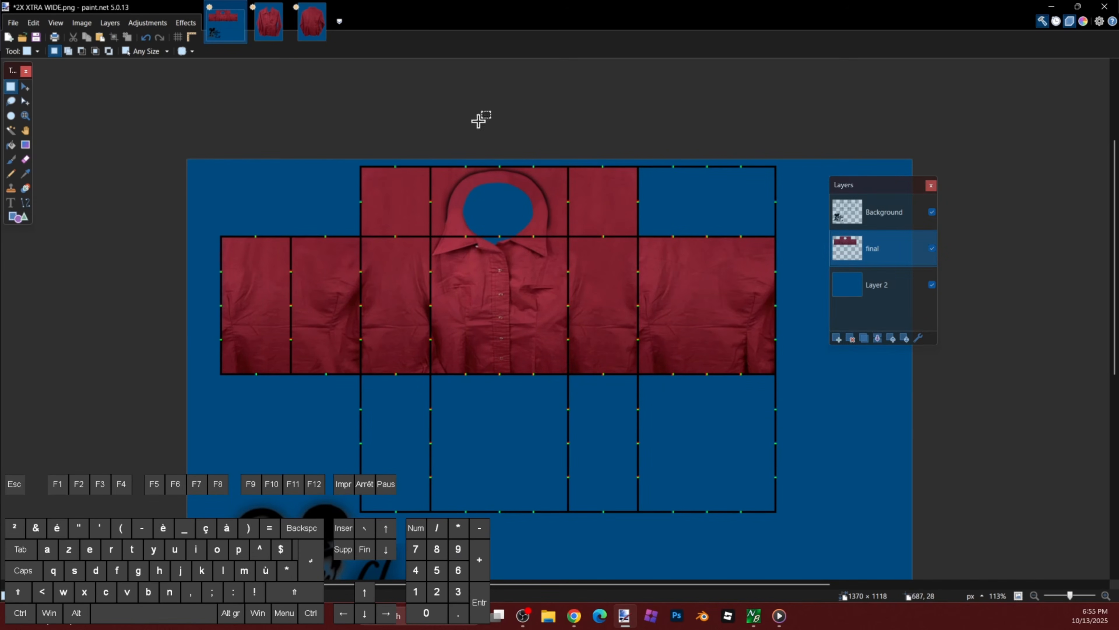
Step: Sharpen the final layer with Sharpen+ at an amount of about 191, radius 1 and threshold 0
left_click(197, 24)
mouse_move(229, 197)
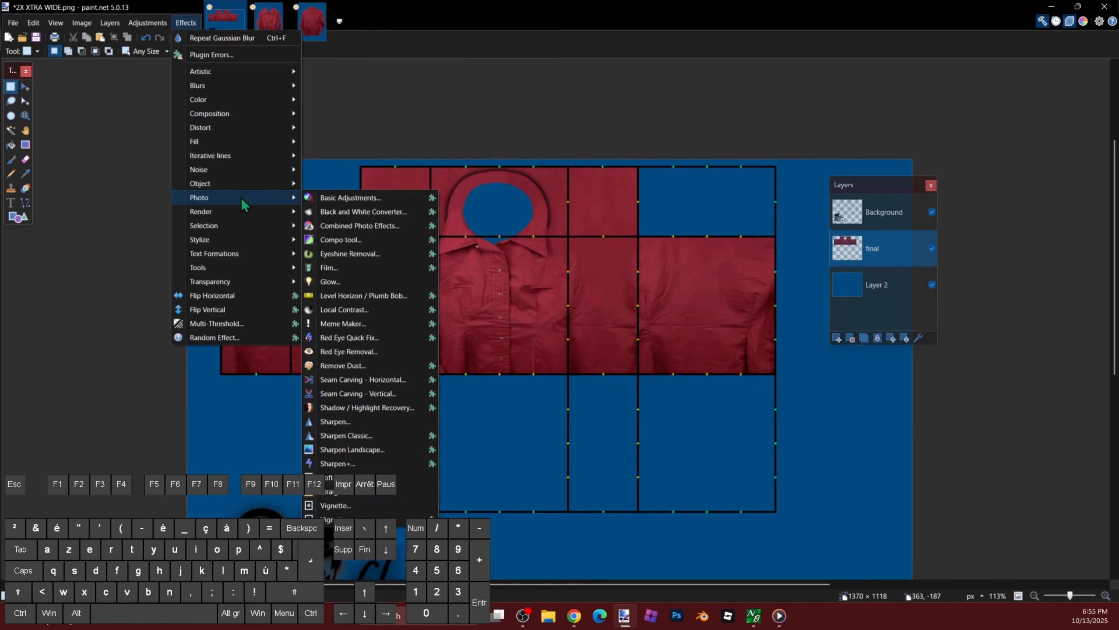
left_click(379, 463)
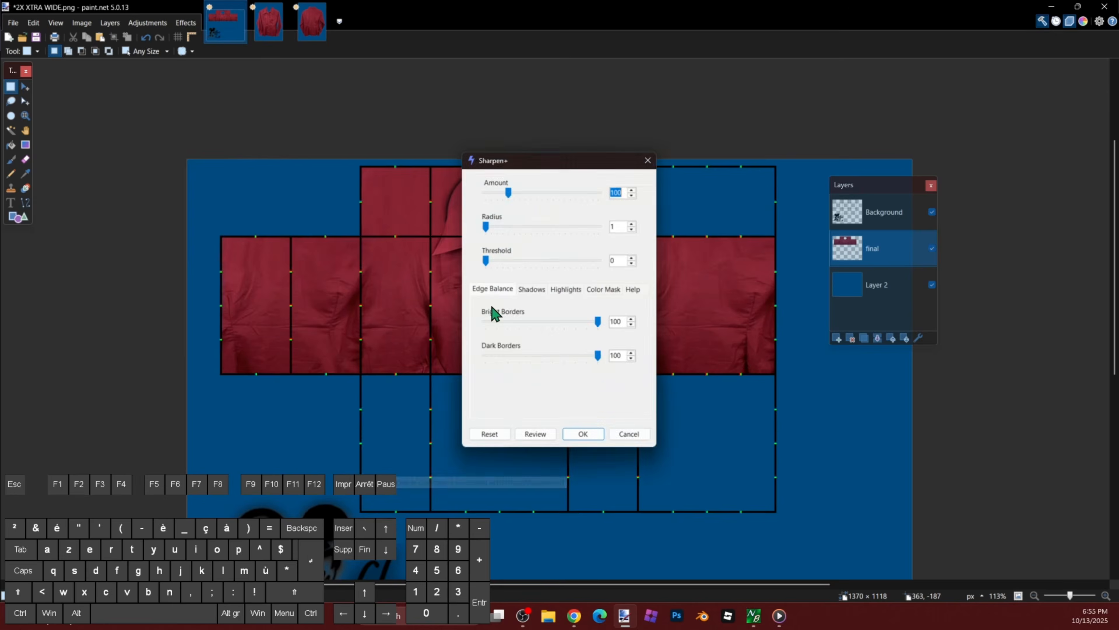
left_click_drag(534, 157, 891, 97)
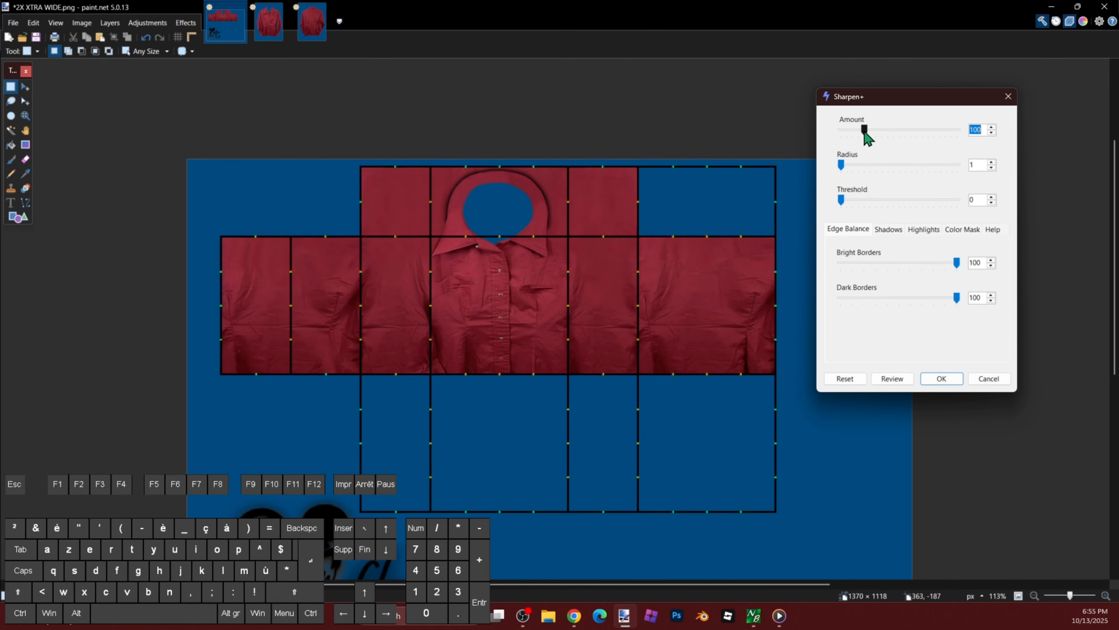
left_click_drag(865, 132, 814, 140)
left_click(848, 378)
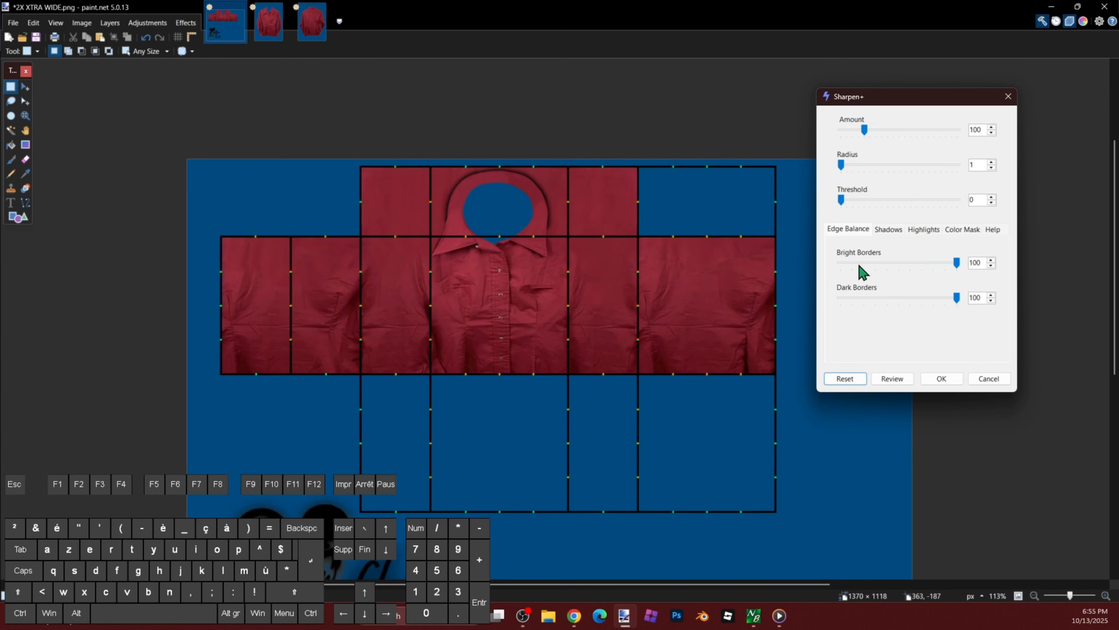
left_click_drag(864, 131, 877, 134)
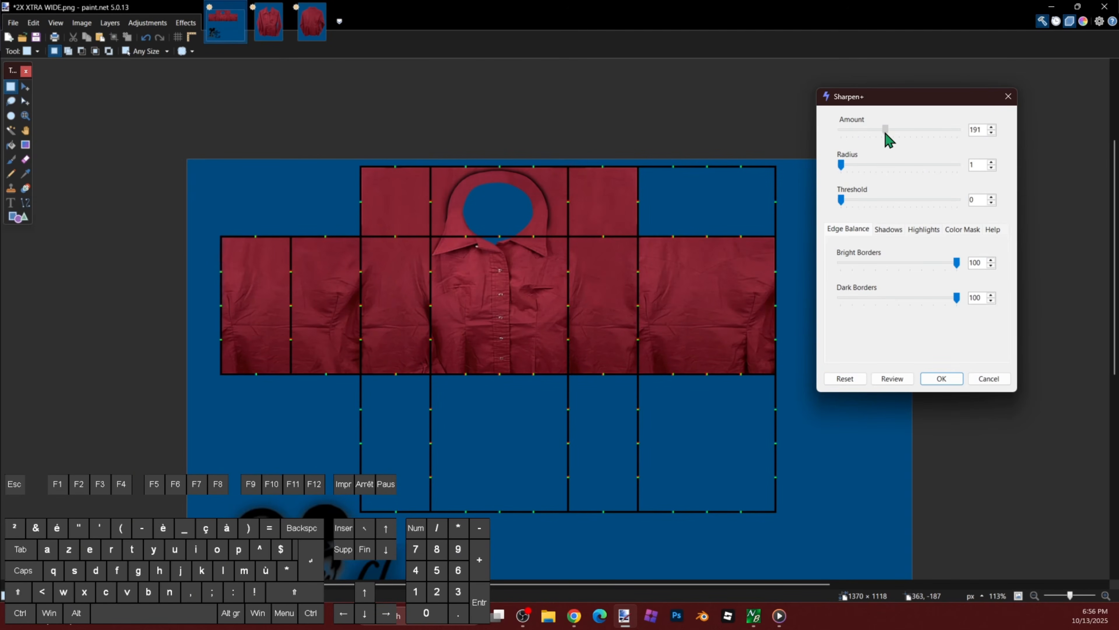
mouse_move(886, 134)
left_mouse_down()
mouse_move(917, 139)
mouse_move(875, 136)
mouse_move(888, 138)
left_mouse_up()
left_click(934, 378)
Step: Recolor the red shirt on the final layer to dark navy blue with a Hue / Saturation adjustment
scroll(592, 245, "down", 1, "ctrl")
scroll(593, 246, "up", 1, "ctrl")
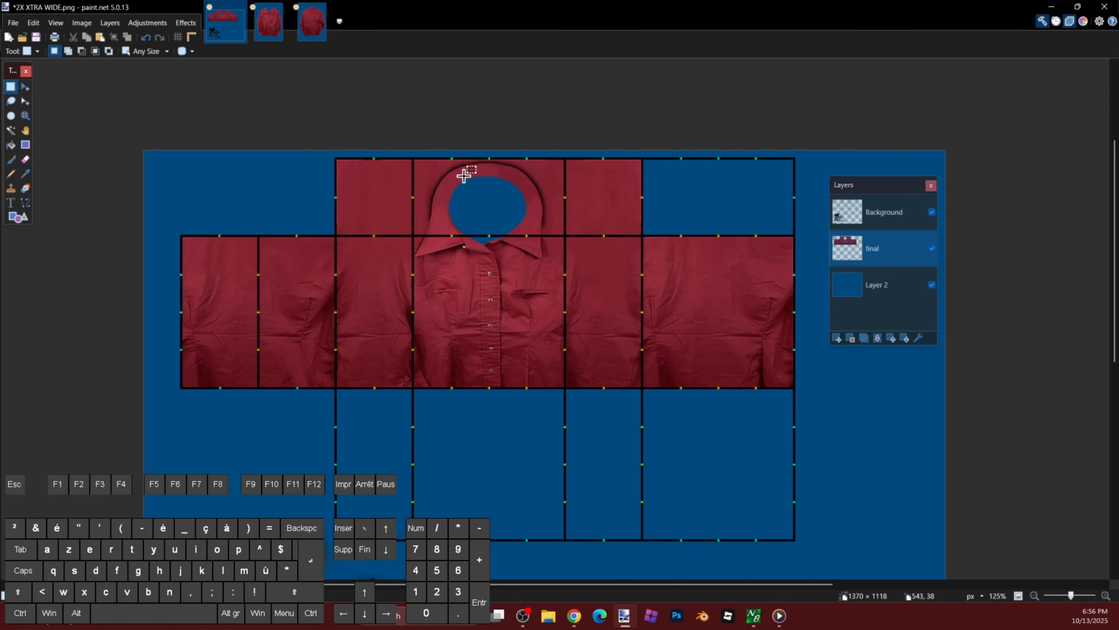
scroll(538, 219, "down", 2, "ctrl")
scroll(608, 249, "up", 1, "ctrl")
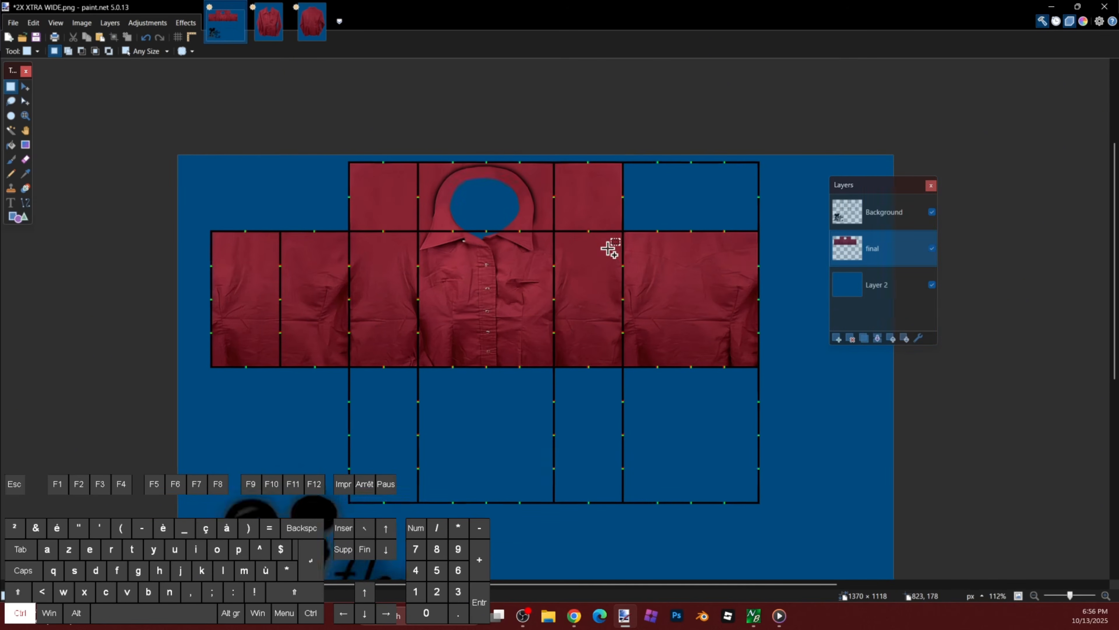
scroll(610, 249, "up", 1, "ctrl")
scroll(599, 236, "down", 2, "ctrl")
left_click(193, 21)
left_click(194, 23)
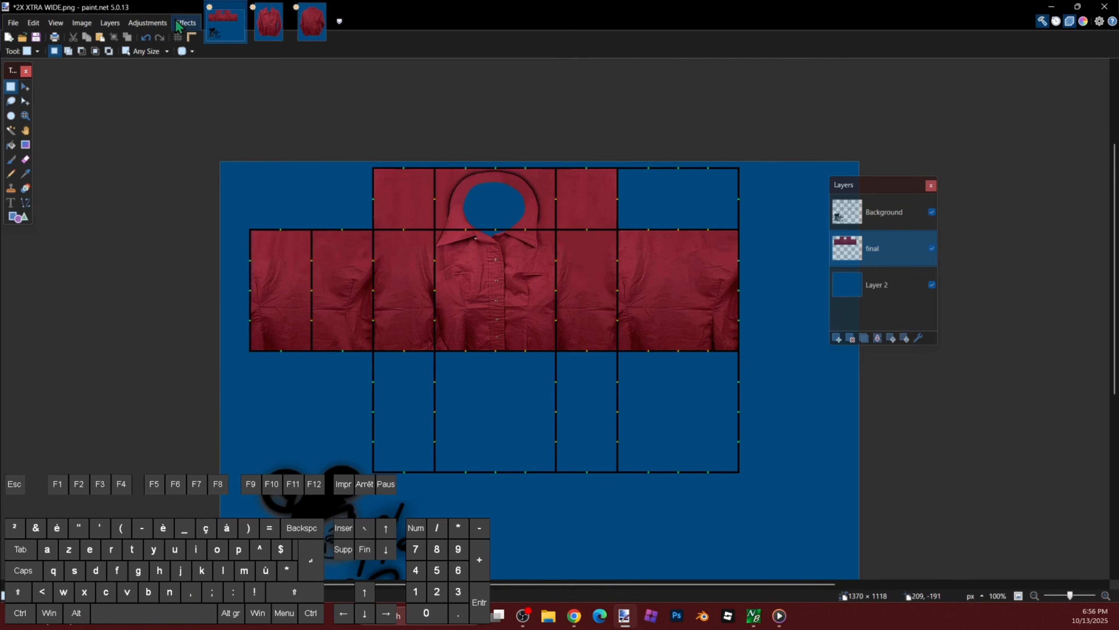
left_click(154, 24)
left_click(170, 248)
left_click_drag(474, 238, 757, 121)
left_click_drag(812, 157, 846, 177)
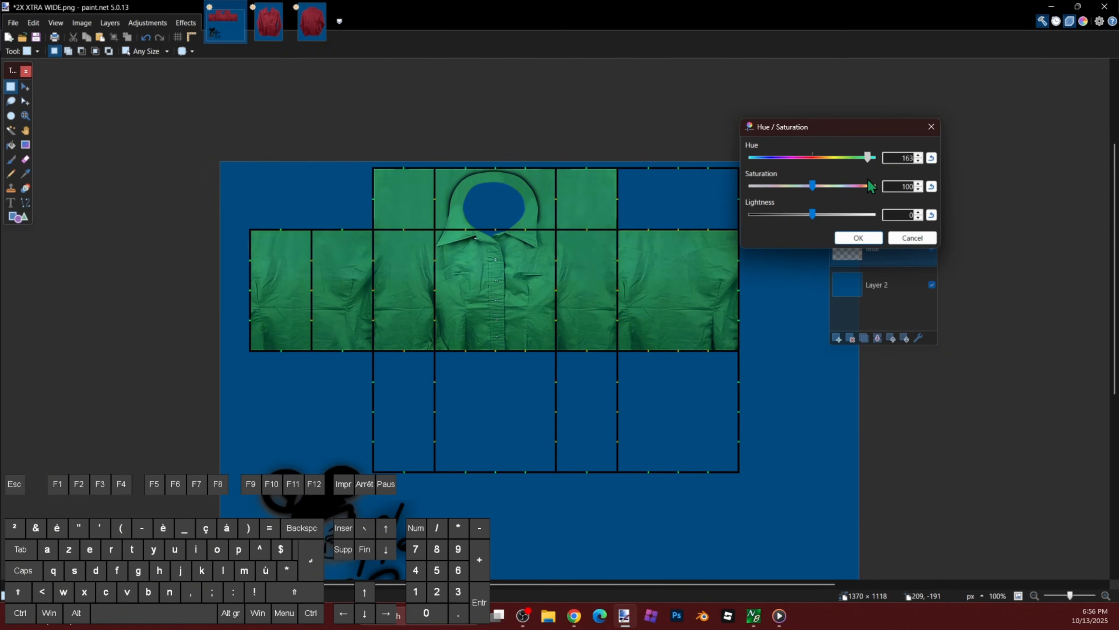
left_click_drag(855, 189, 769, 158)
key("Return")
scroll(766, 240, "down", 1)
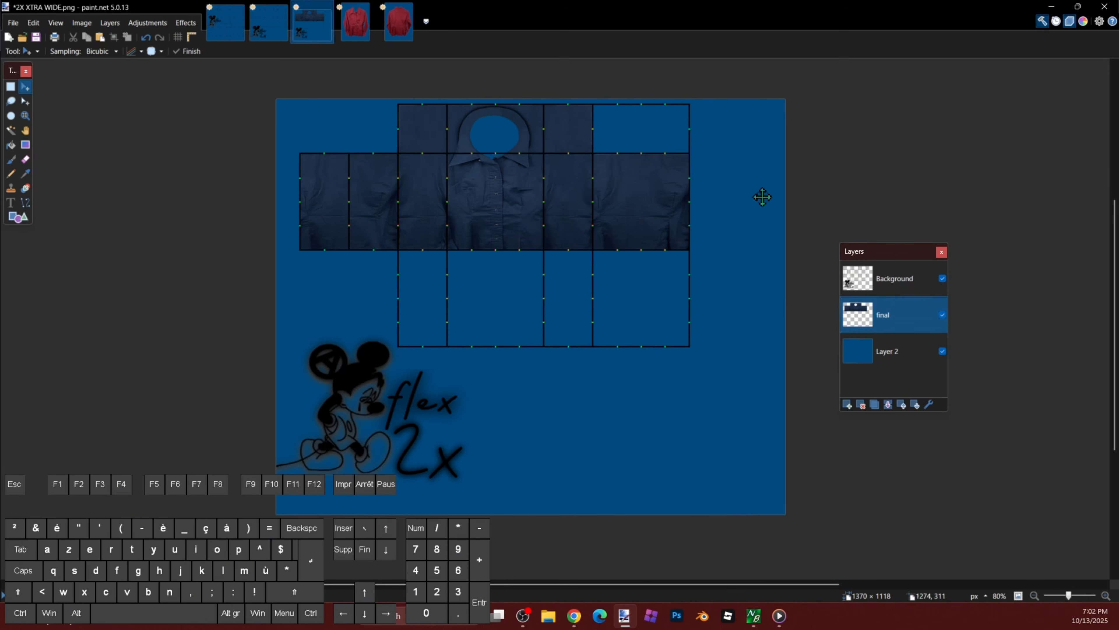
Step: Copy the entire final layer and paste it onto a new layer in the 2X.png template
key("ctrl+a")
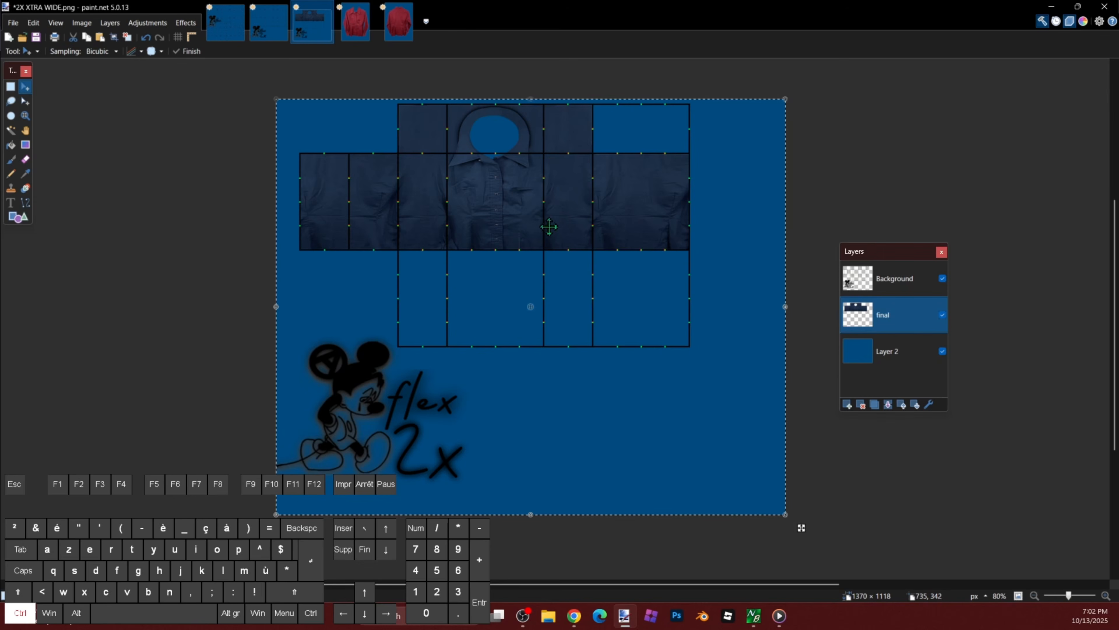
key("ctrl+c")
left_click(269, 22)
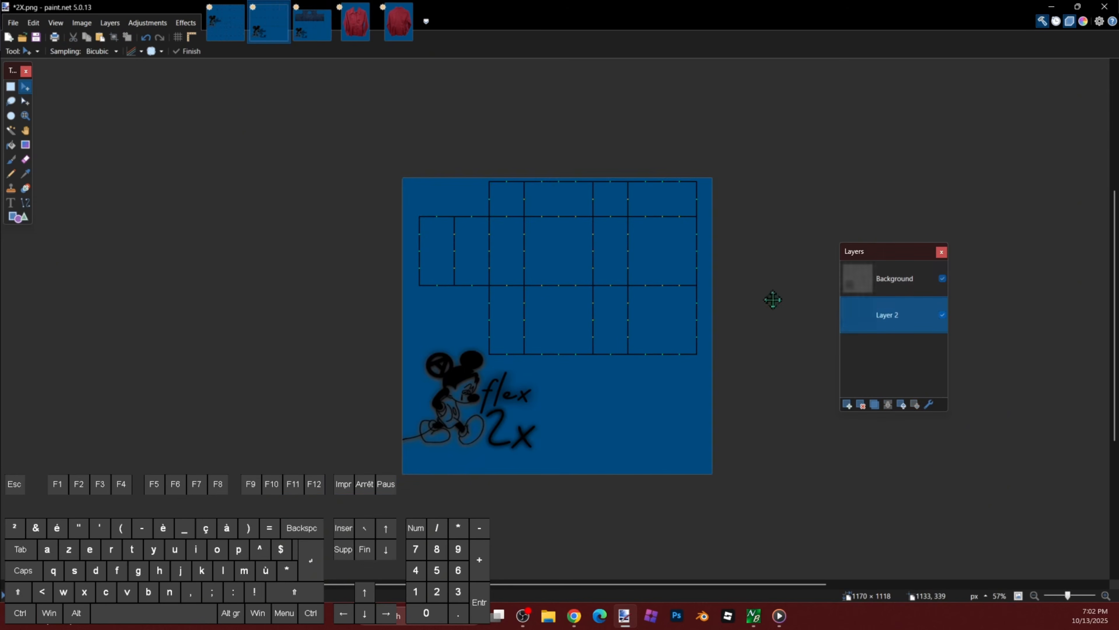
left_click(846, 404)
key("ctrl+v")
left_click(591, 395)
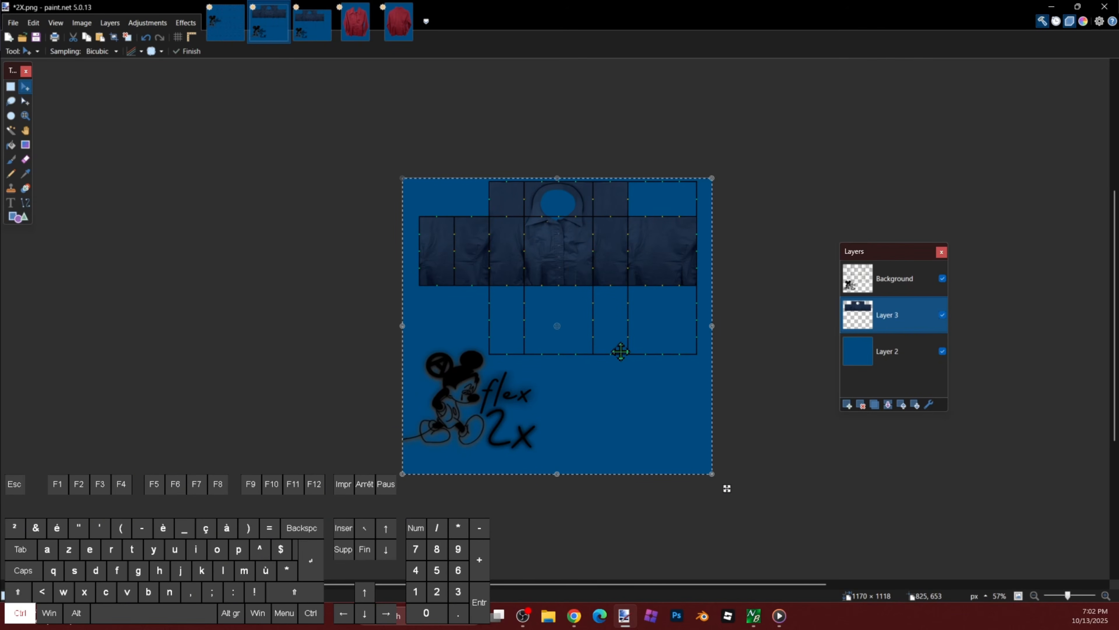
Step: Paste the navy shirt onto Layer 3 of the 1X REG.png template, keeping the canvas size
scroll(569, 240, "up", 5)
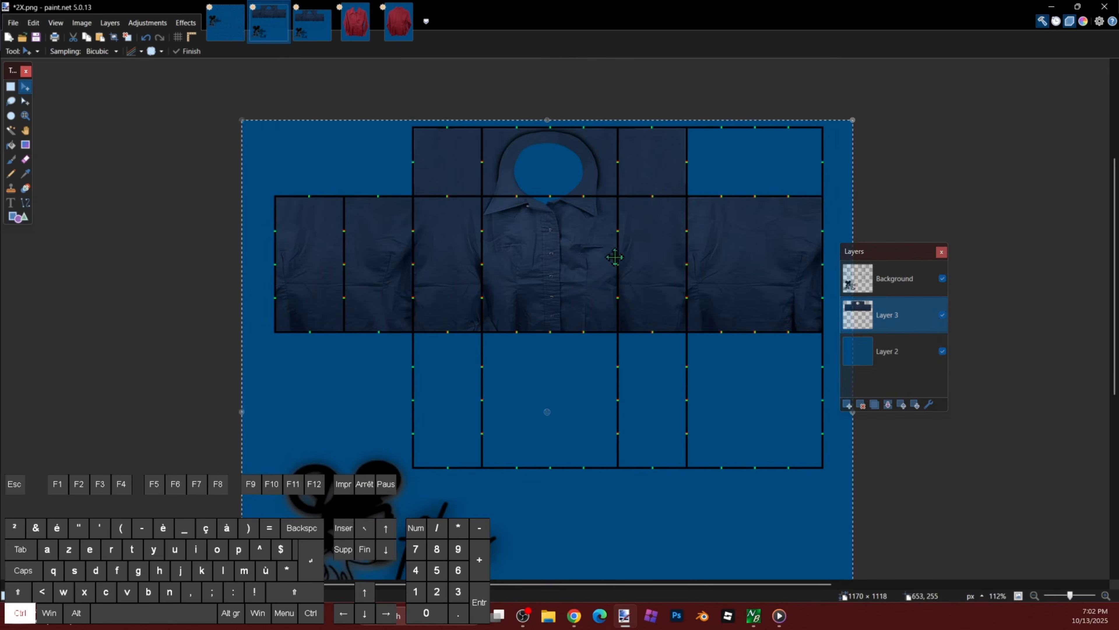
scroll(606, 255, "down", 2)
left_click(224, 22)
scroll(501, 359, "down", 1)
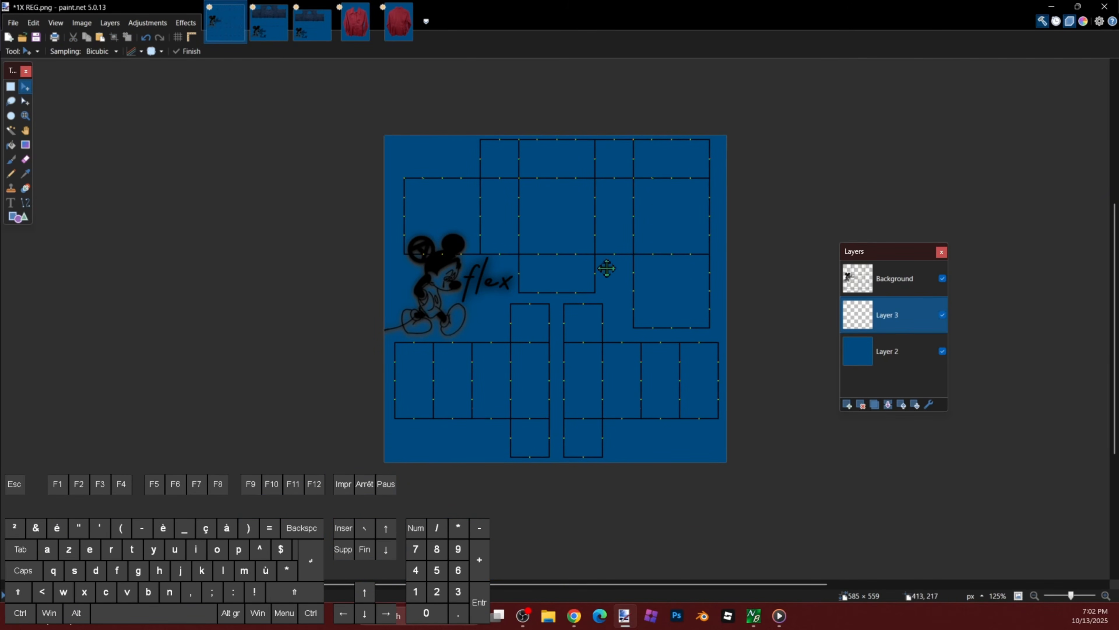
key("ctrl")
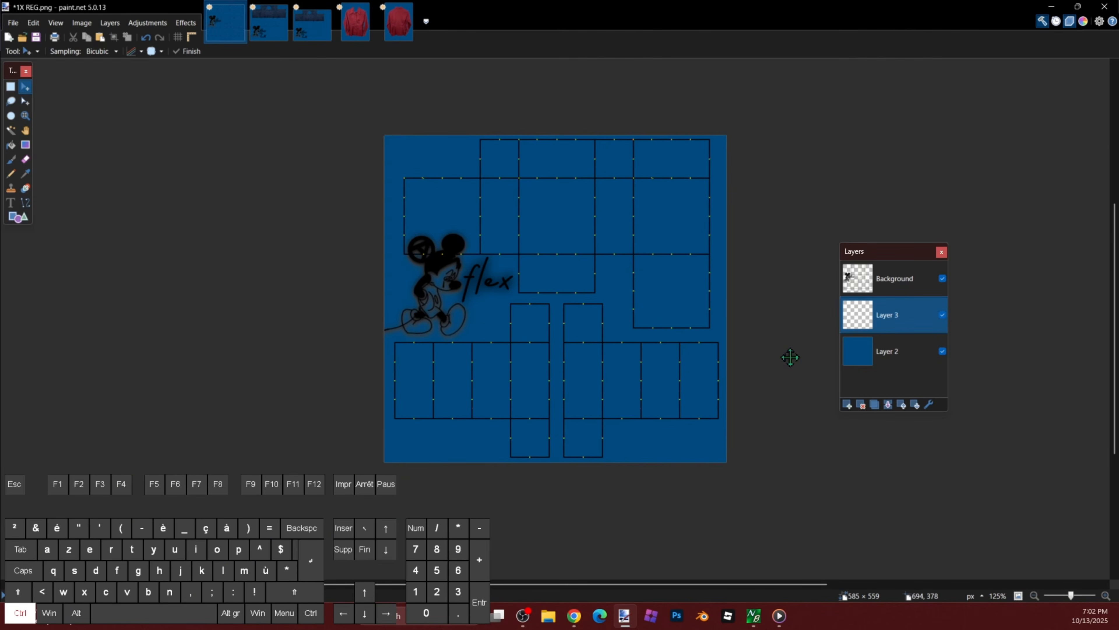
scroll(791, 357, "down", 3)
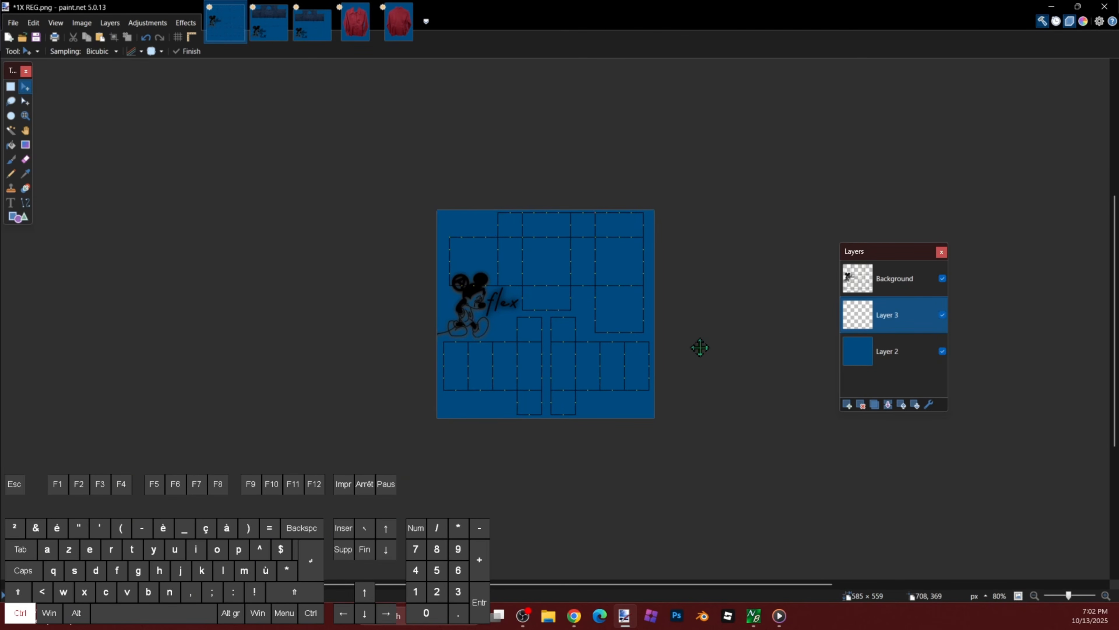
key("ctrl+v")
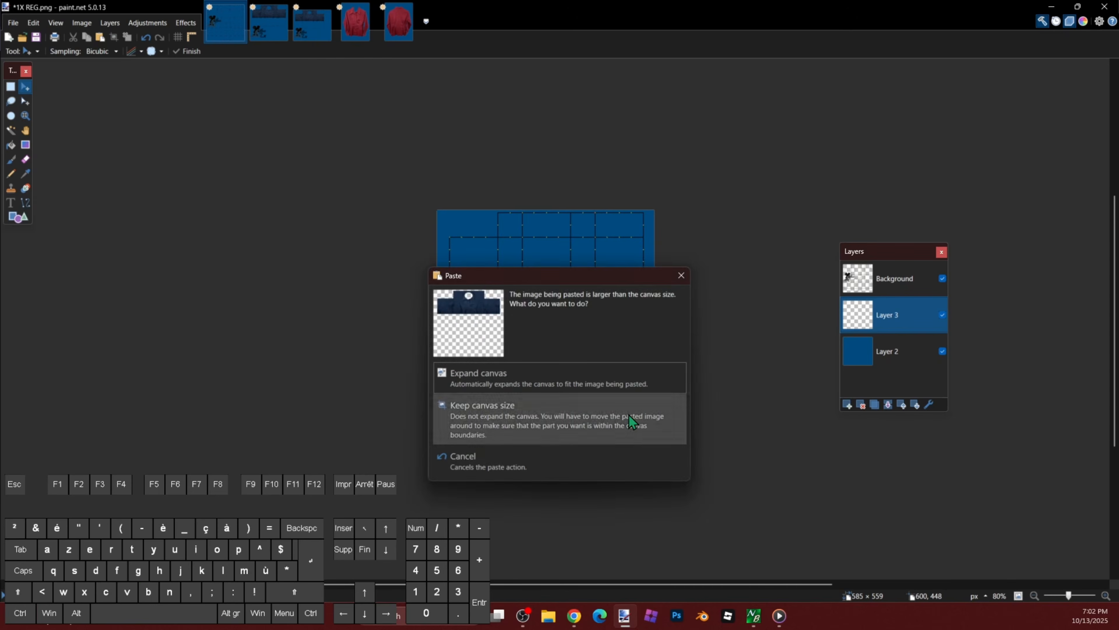
left_click(624, 426)
Step: Scale the pasted shirt down to the 1X REG canvas bounds so it lines up with the template, and deselect it
scroll(705, 513, "up", 5)
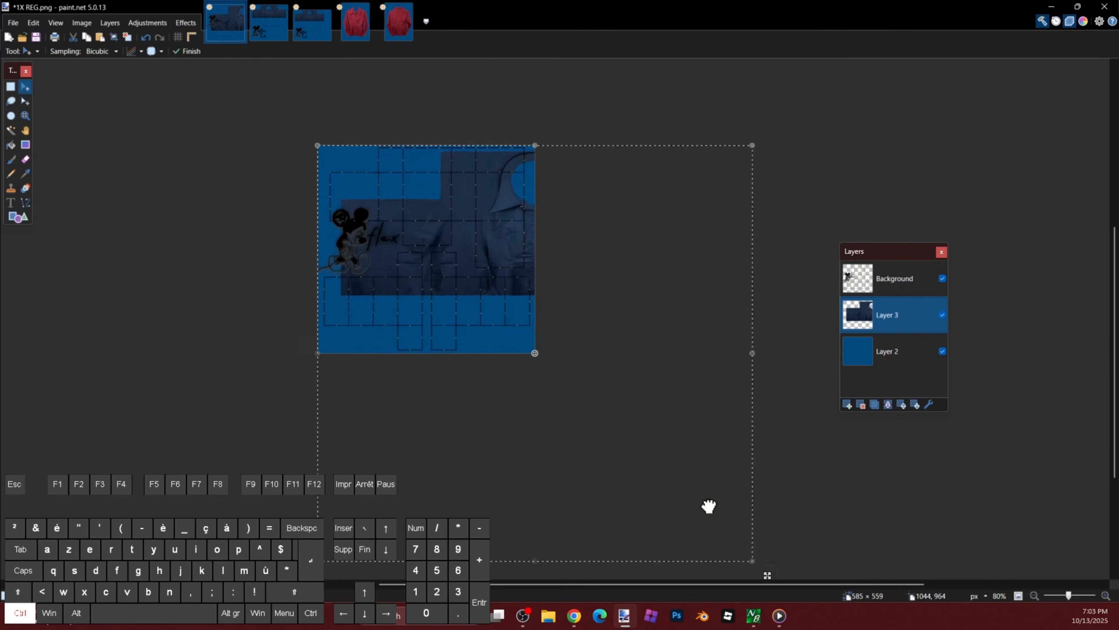
scroll(779, 505, "up", 1)
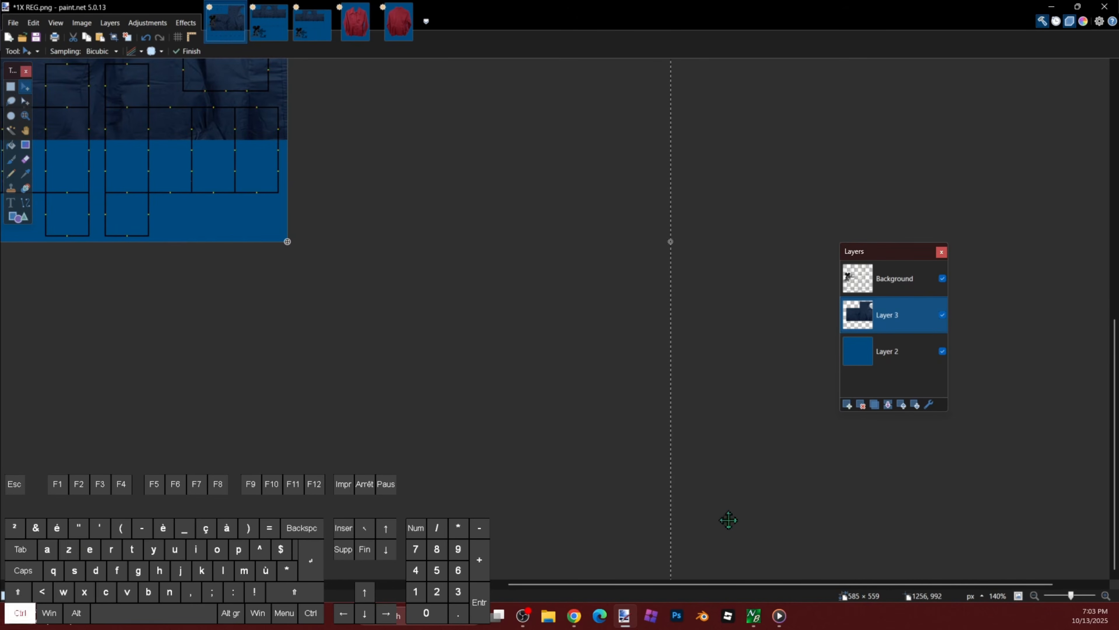
scroll(744, 451, "down", 3)
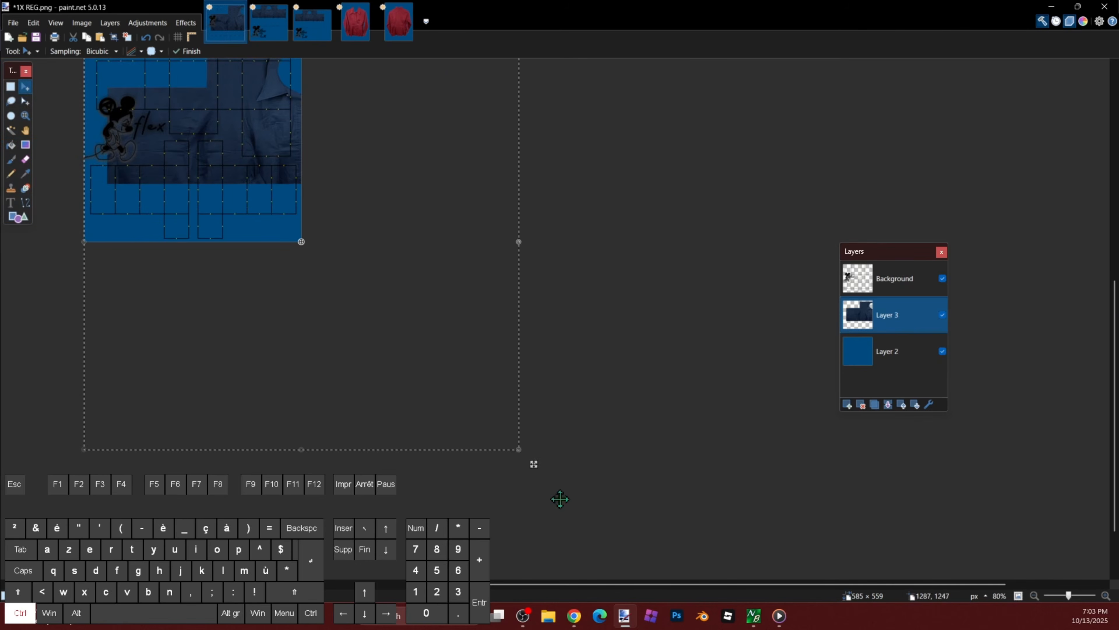
scroll(573, 490, "up", 3)
scroll(643, 468, "down", 2)
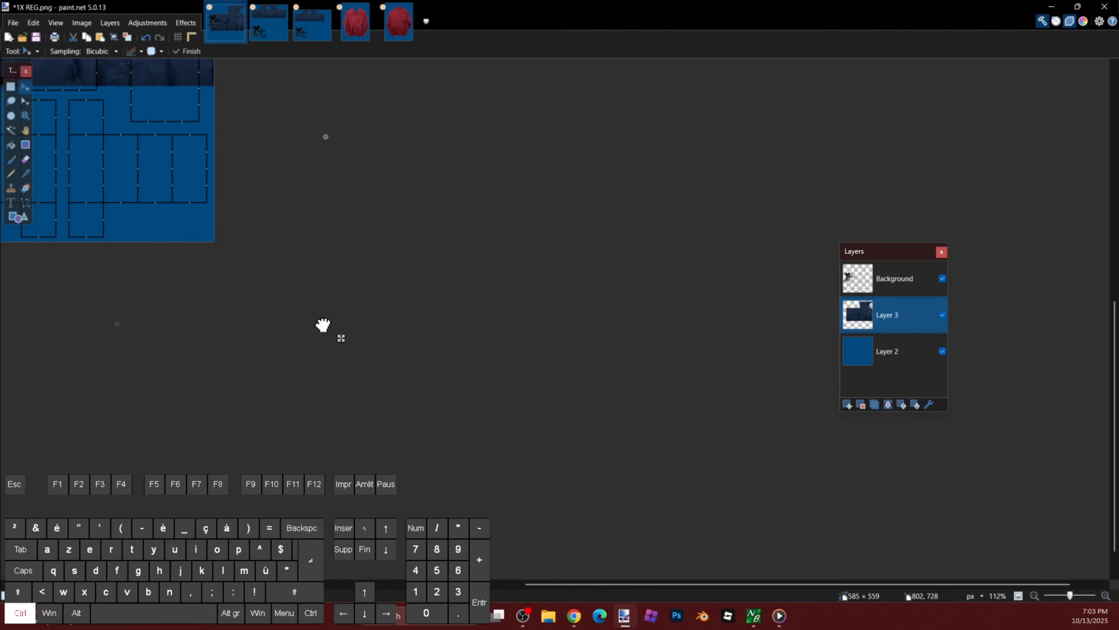
scroll(240, 243, "up", 3)
scroll(240, 243, "up", 8)
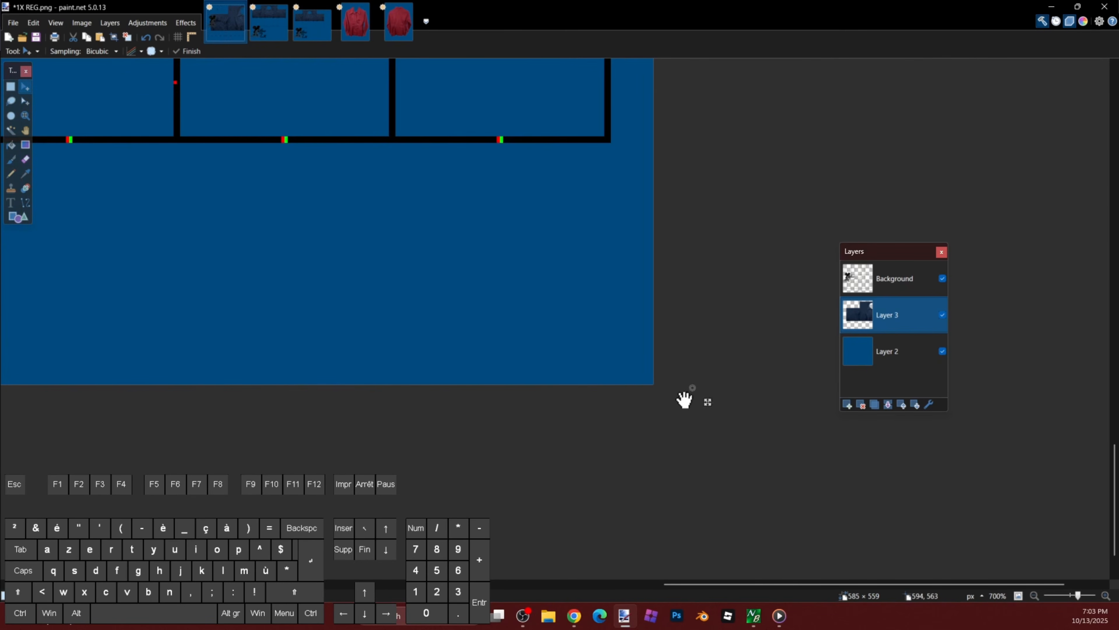
scroll(434, 280, "down", 10)
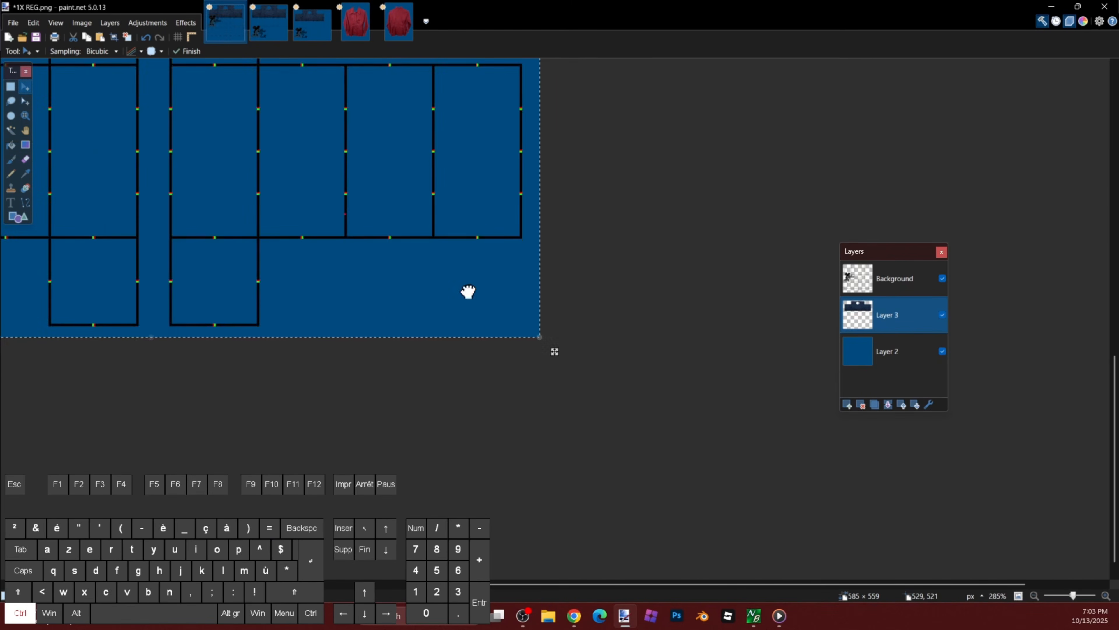
left_click_drag(506, 309, 523, 327)
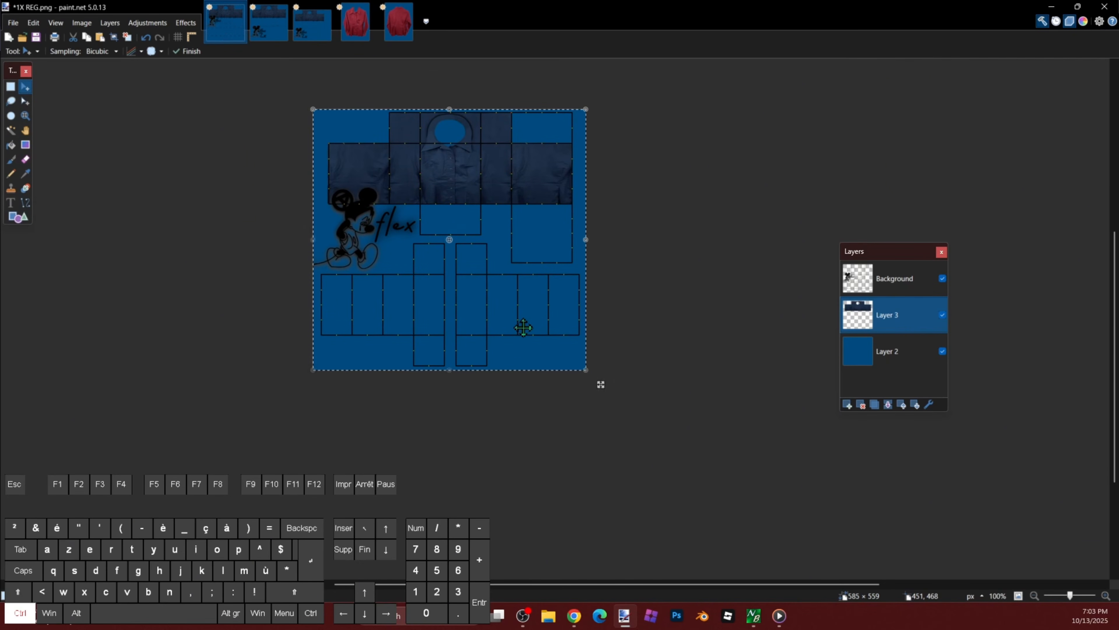
scroll(526, 321, "down", 1)
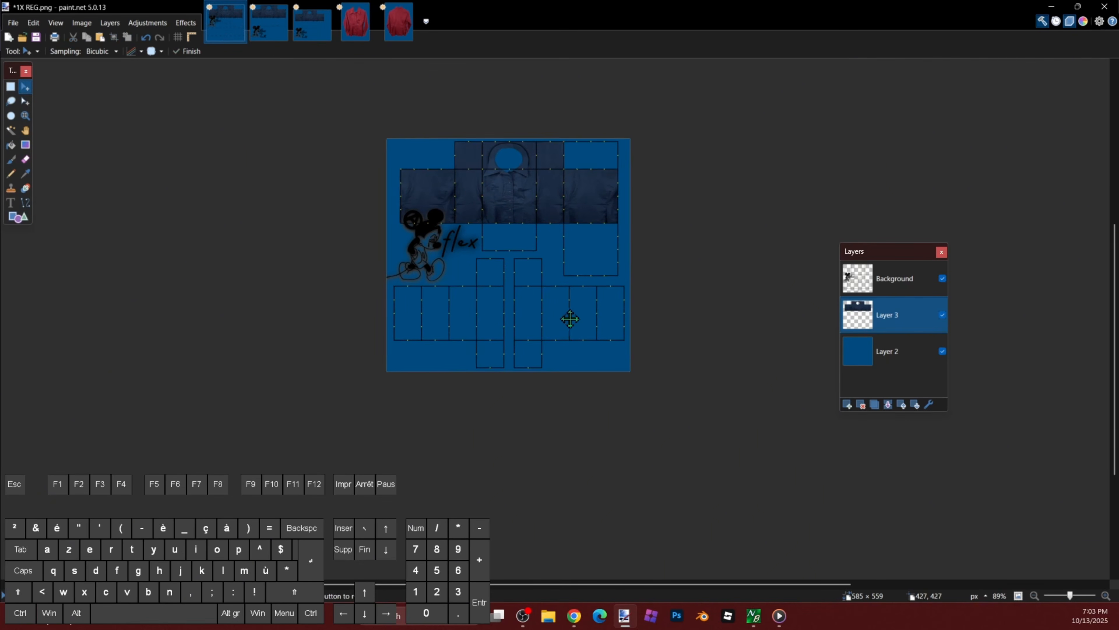
scroll(660, 415, "up", 1)
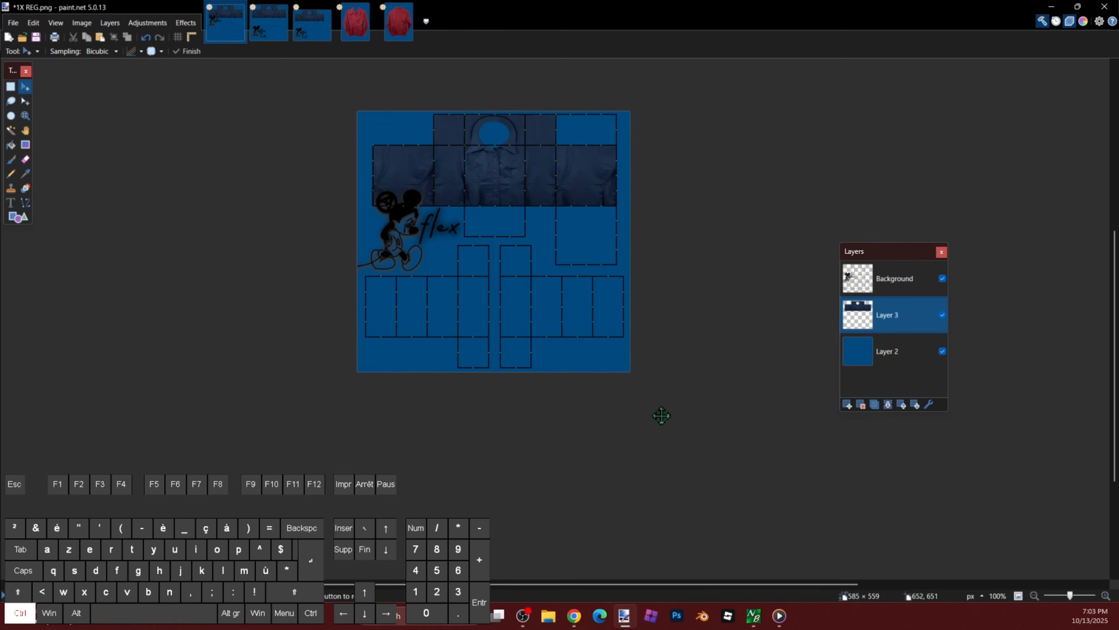
scroll(667, 192, "up", 4)
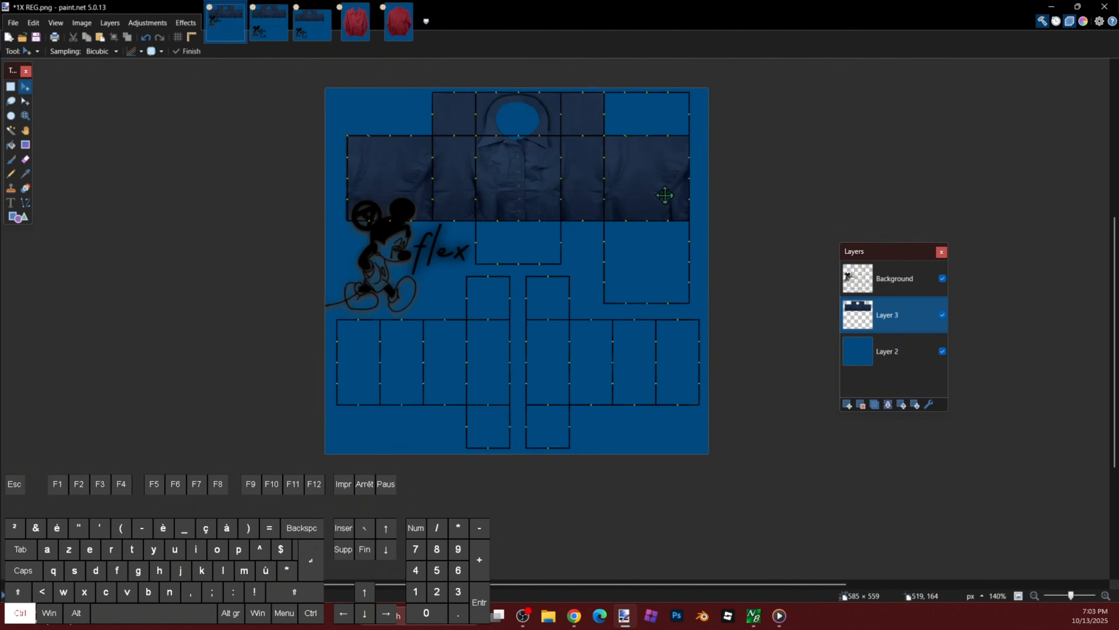
Step: Select the shirt on Layer 3 and fine-adjust its fit to the template's torso grid
scroll(631, 305, "down", 2)
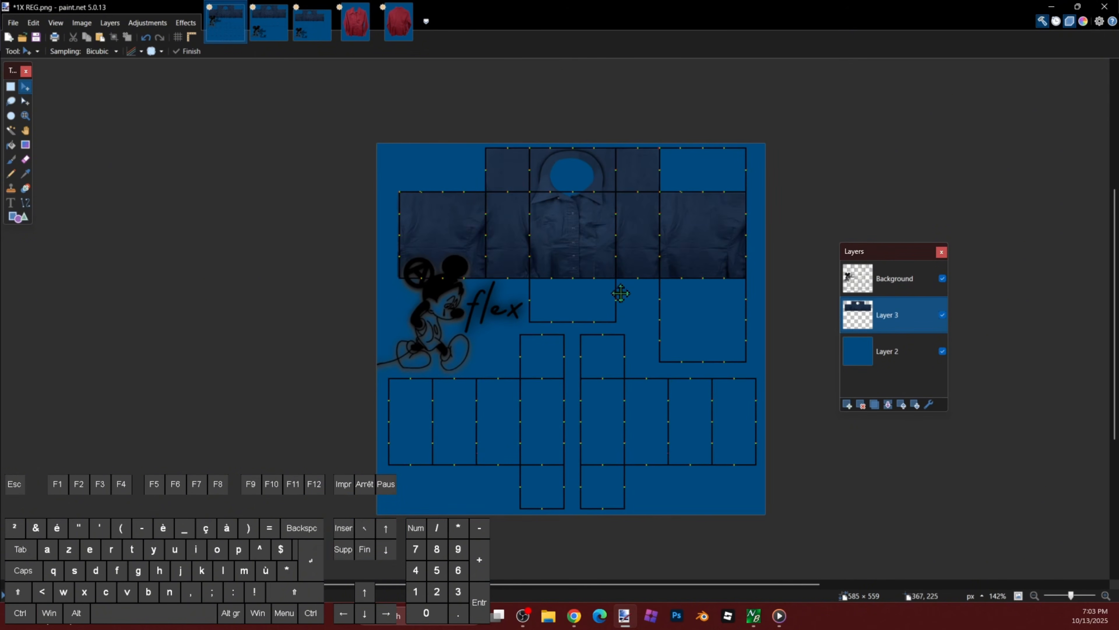
key("s")
left_click_drag(372, 122, 794, 297)
scroll(690, 270, "up", 2)
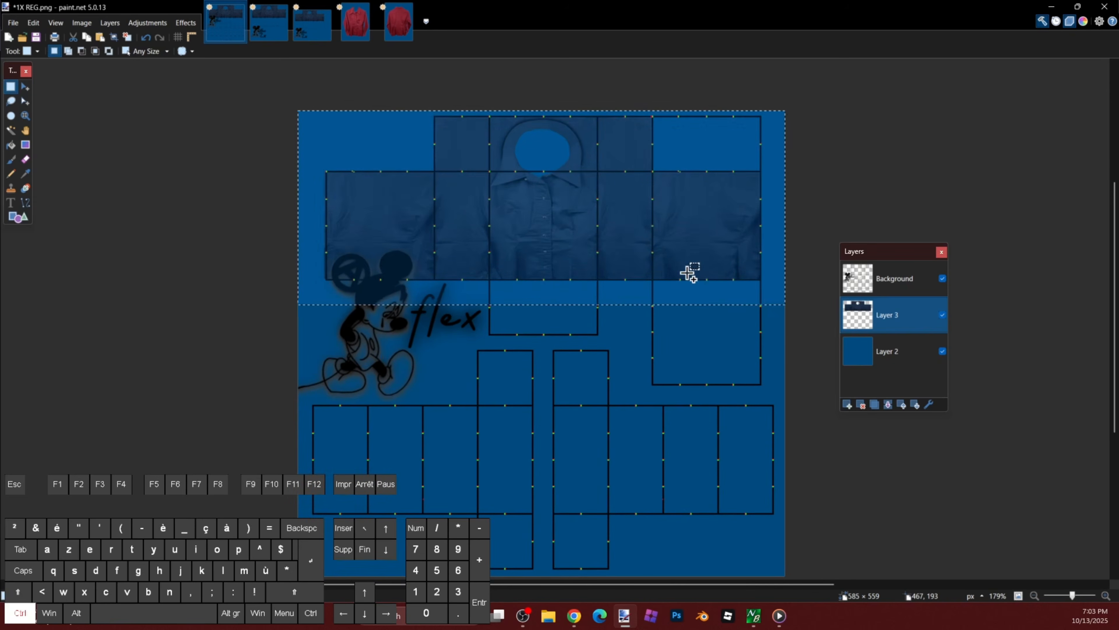
key("m")
scroll(547, 314, "up", 2)
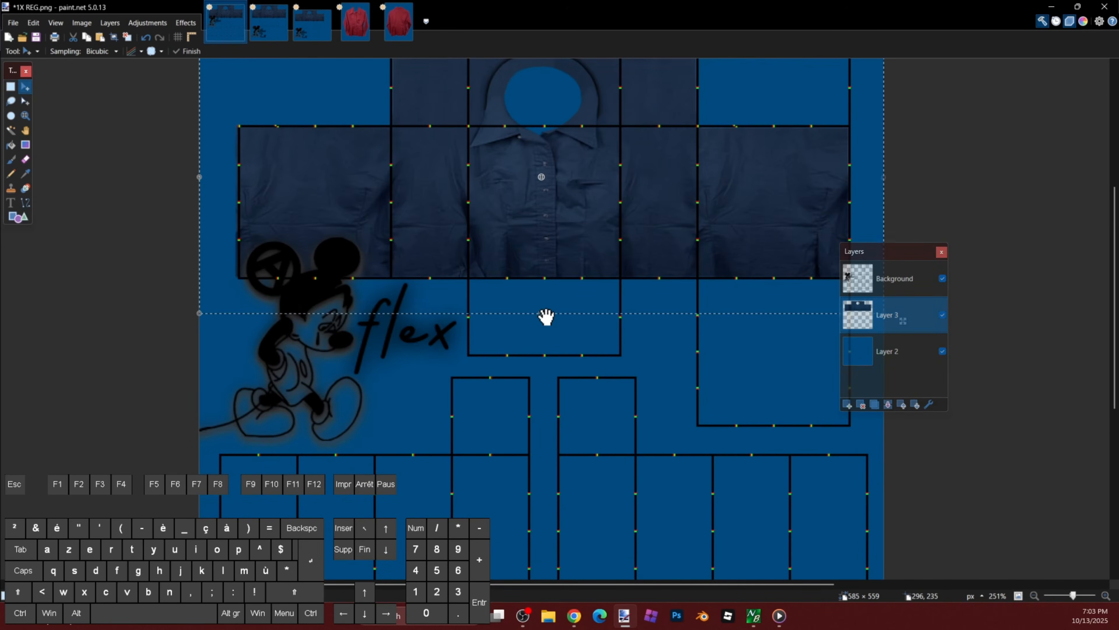
scroll(537, 291, "right", 4)
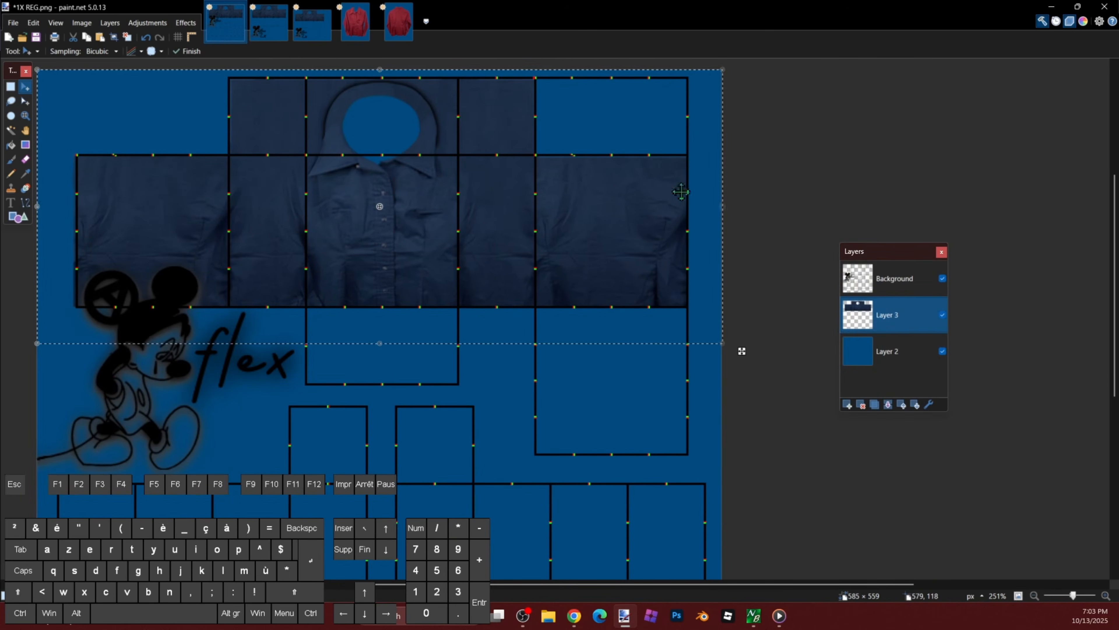
scroll(510, 113, "left", 2)
scroll(524, 220, "up", 3)
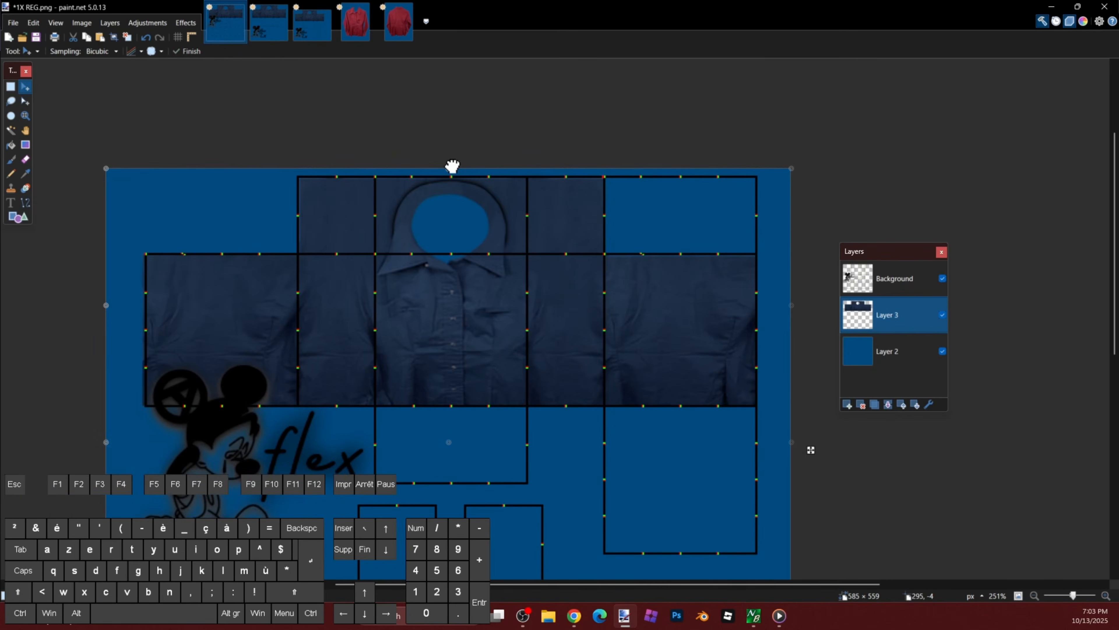
scroll(293, 270, "left", 5)
scroll(293, 270, "down", 1)
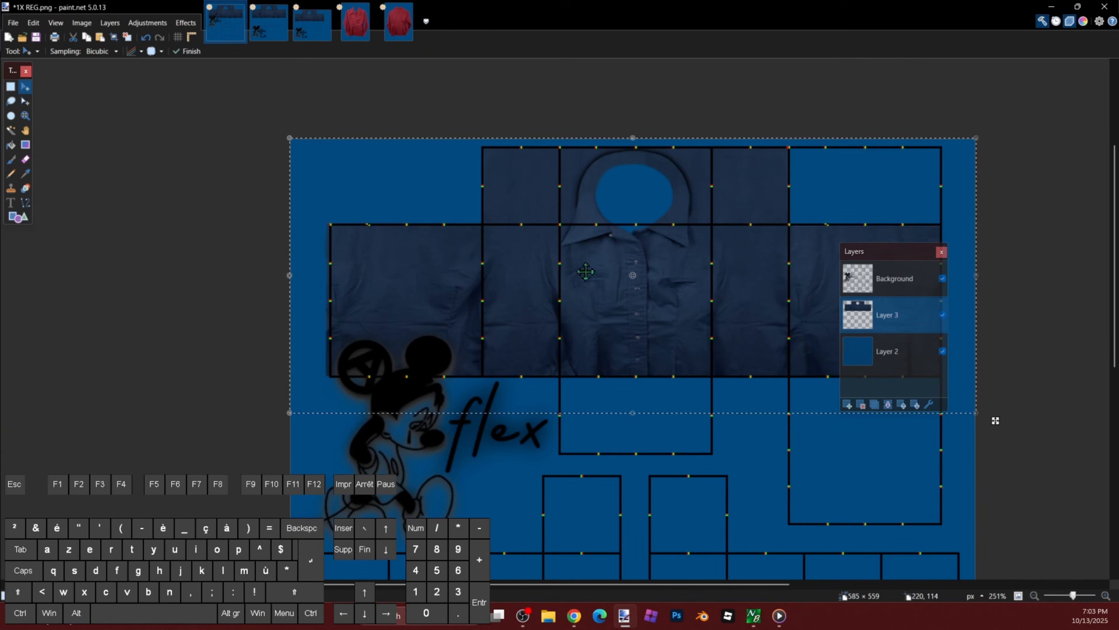
scroll(467, 176, "up", 1, "ctrl")
scroll(563, 215, "down", 1, "ctrl")
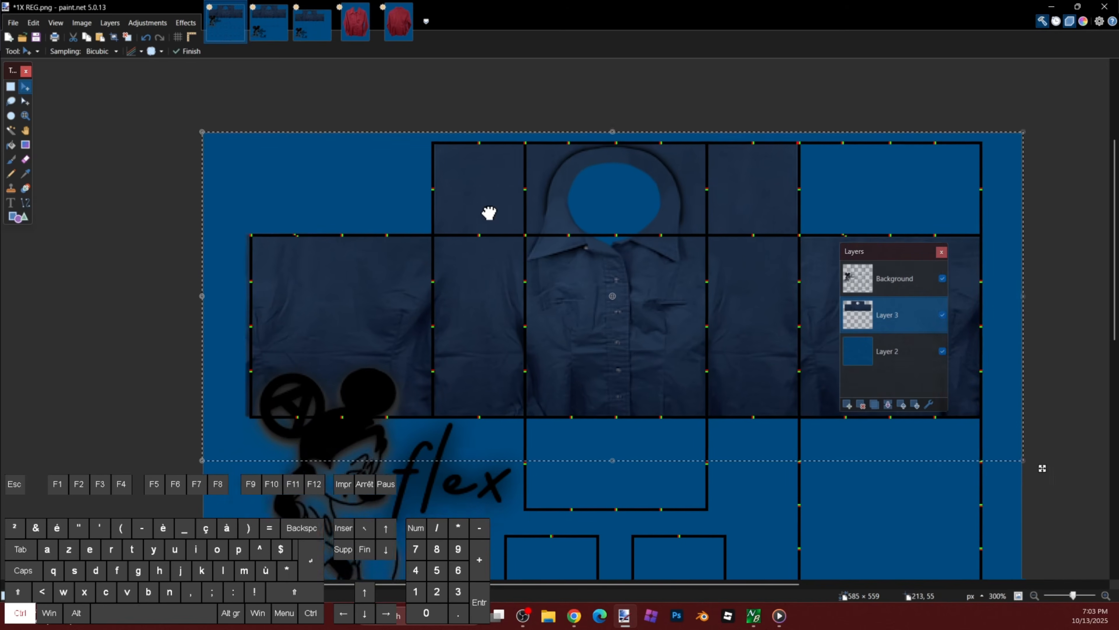
Step: Fill the gaps along the outer edge of the left shoulder panel with cloned fabric, using an 11-size brush
key("l")
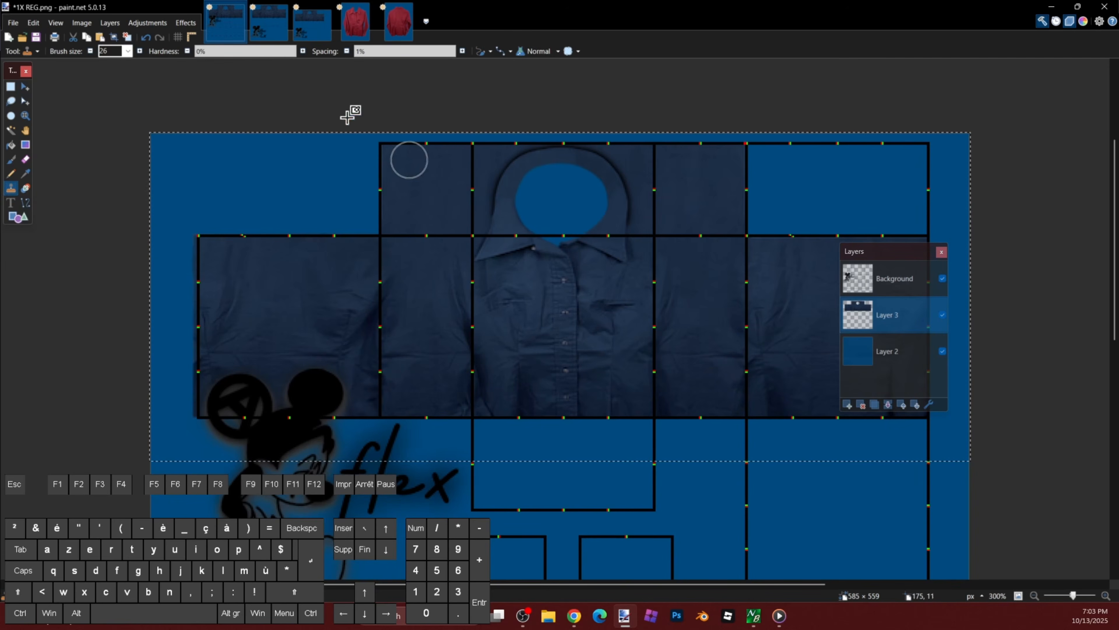
scroll(431, 244, "up", 2, "ctrl")
left_click(422, 252, "ctrl")
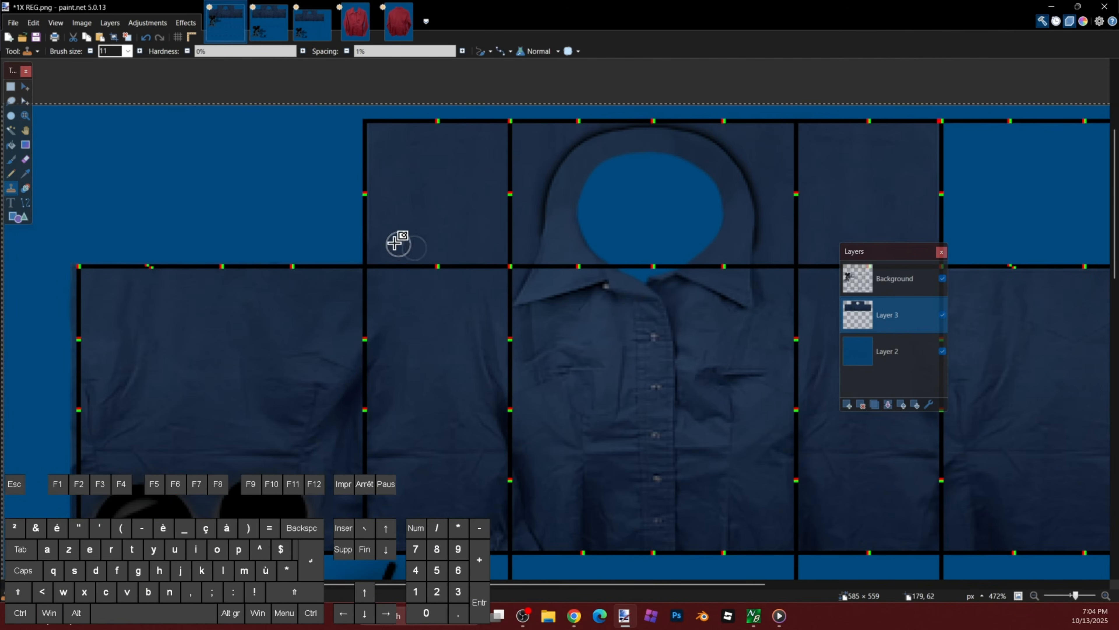
left_click(398, 209, "ctrl")
left_click_drag(371, 125, 378, 135)
left_click_drag(635, 199, 375, 179)
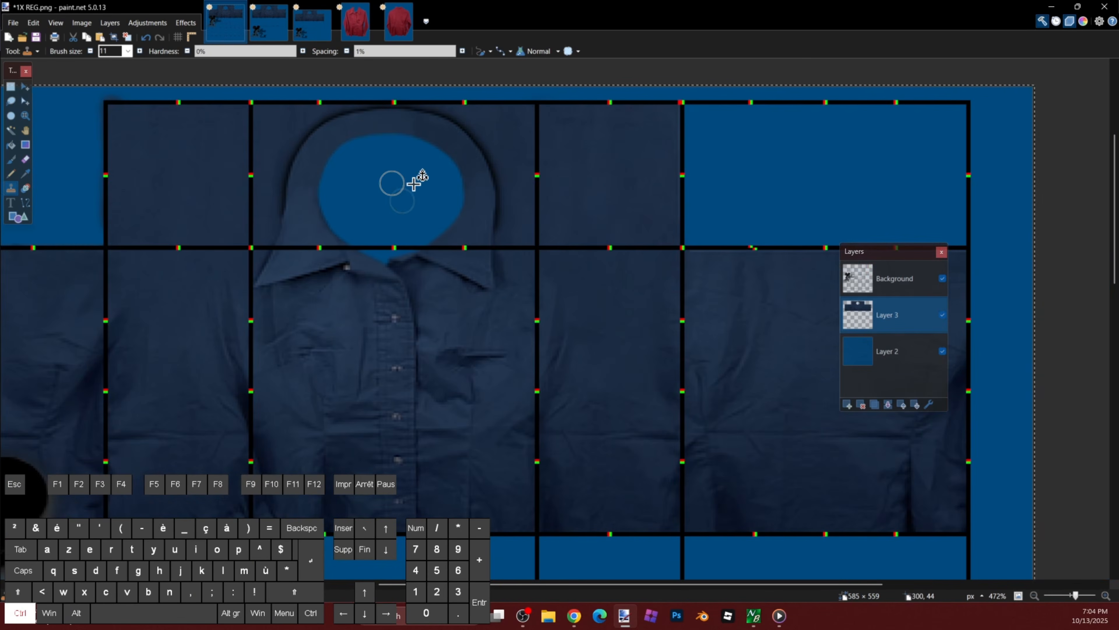
Step: Fill the gap along the outer edge of the right shoulder panel with fabric cloned from beside it
left_click(617, 200, "ctrl")
left_click_drag(664, 225, 680, 125)
left_click(668, 155, "ctrl")
left_click_drag(731, 201, 592, 154)
Step: Clone nearby fabric along the top edge of the rightmost torso panel to cover the gap under the template line
left_click(598, 223, "ctrl")
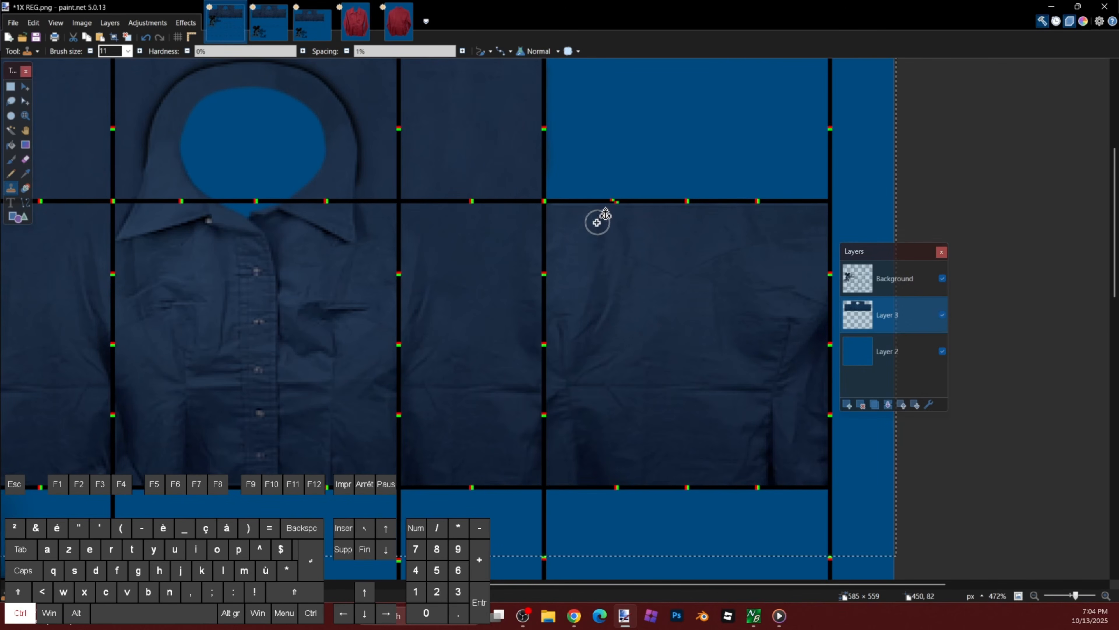
mouse_move(547, 205)
left_mouse_down()
mouse_move(659, 198)
mouse_move(579, 198)
mouse_move(627, 218)
mouse_move(704, 202)
mouse_move(677, 200)
mouse_move(809, 199)
mouse_move(742, 219)
mouse_move(840, 208)
mouse_move(780, 205)
left_mouse_up()
left_click(617, 212, "ctrl")
left_click(627, 215, "ctrl")
left_click(740, 217, "ctrl")
left_click(787, 215, "ctrl")
left_click_drag(696, 209, 631, 203)
Step: Select and delete the cloned fabric that spills above and beside the rightmost torso panel
key("s")
scroll(555, 175, "up", 3)
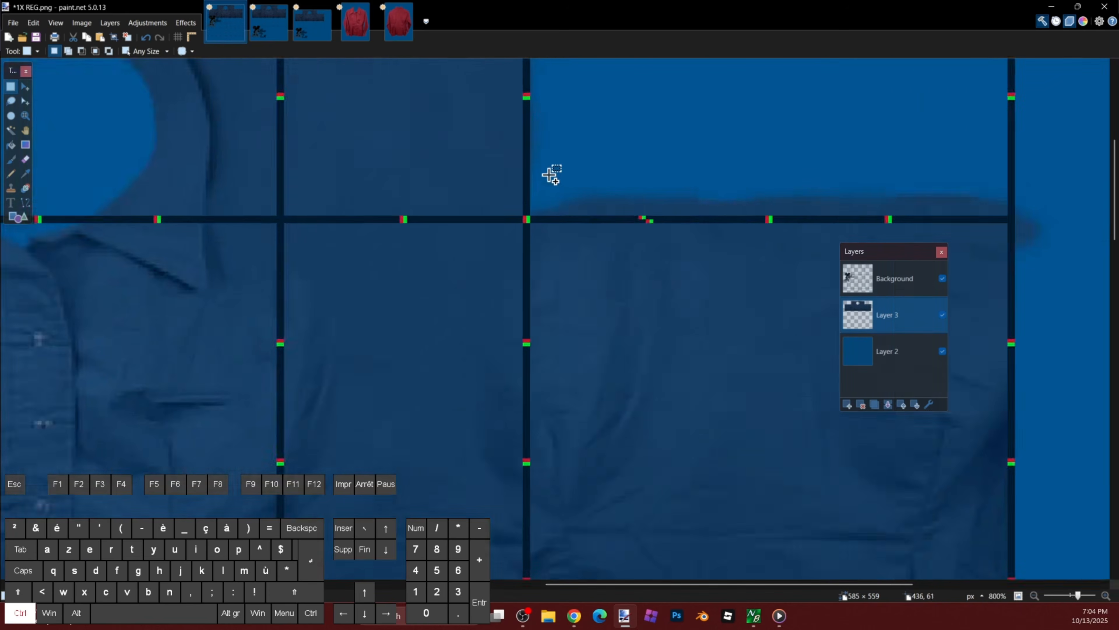
left_click_drag(522, 164, 1025, 232)
scroll(1024, 232, "up", 2)
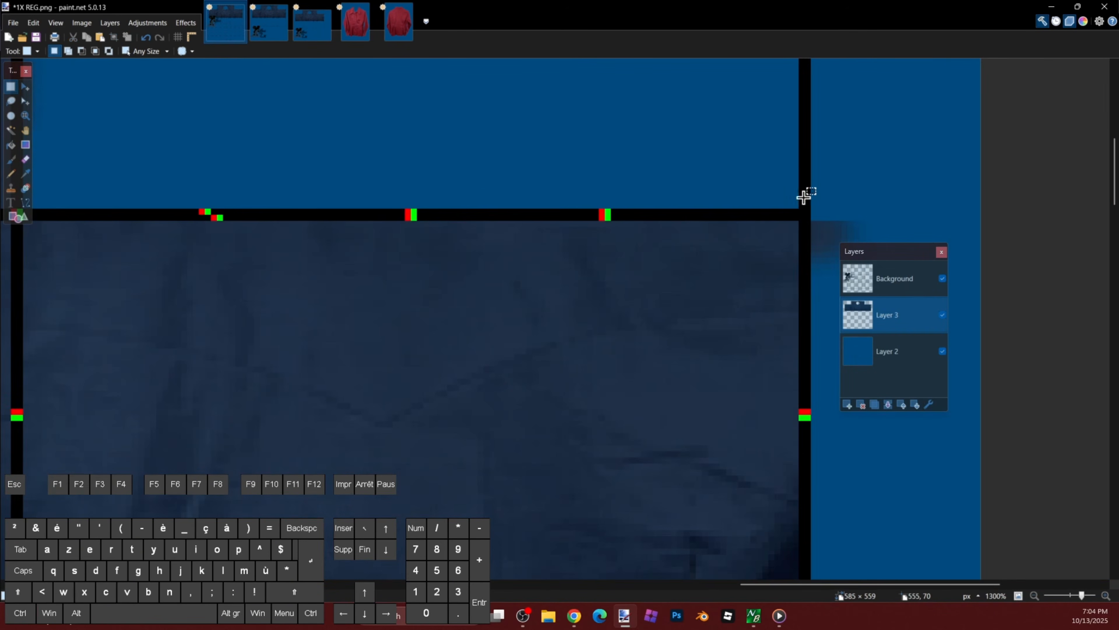
scroll(814, 220, "down", 3)
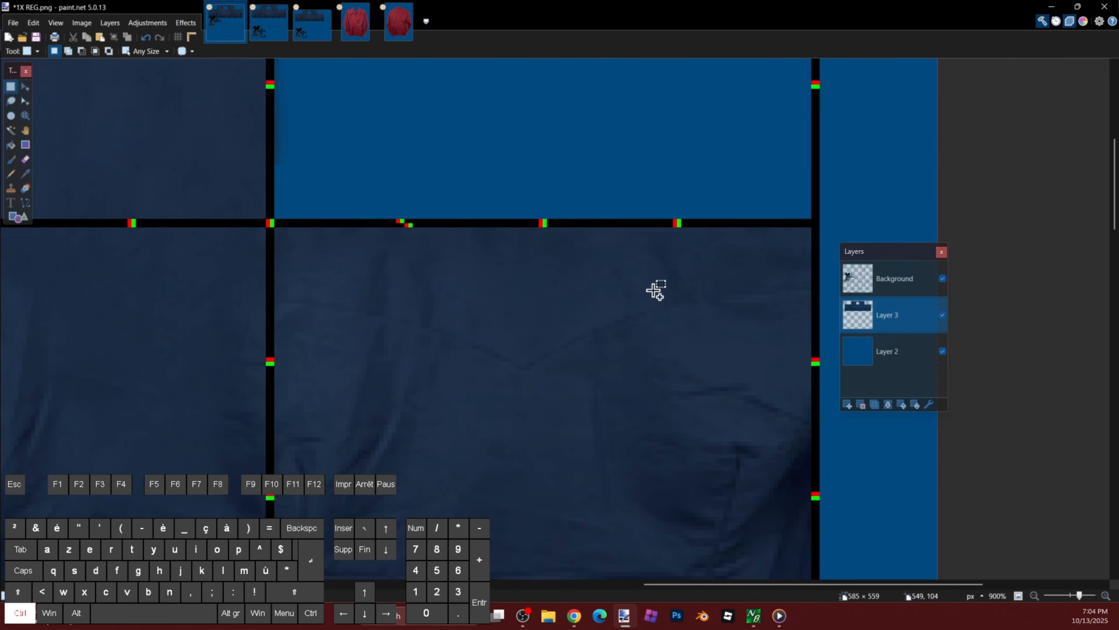
scroll(514, 227, "down", 2)
scroll(514, 227, "down", 1)
scroll(532, 231, "left", 3)
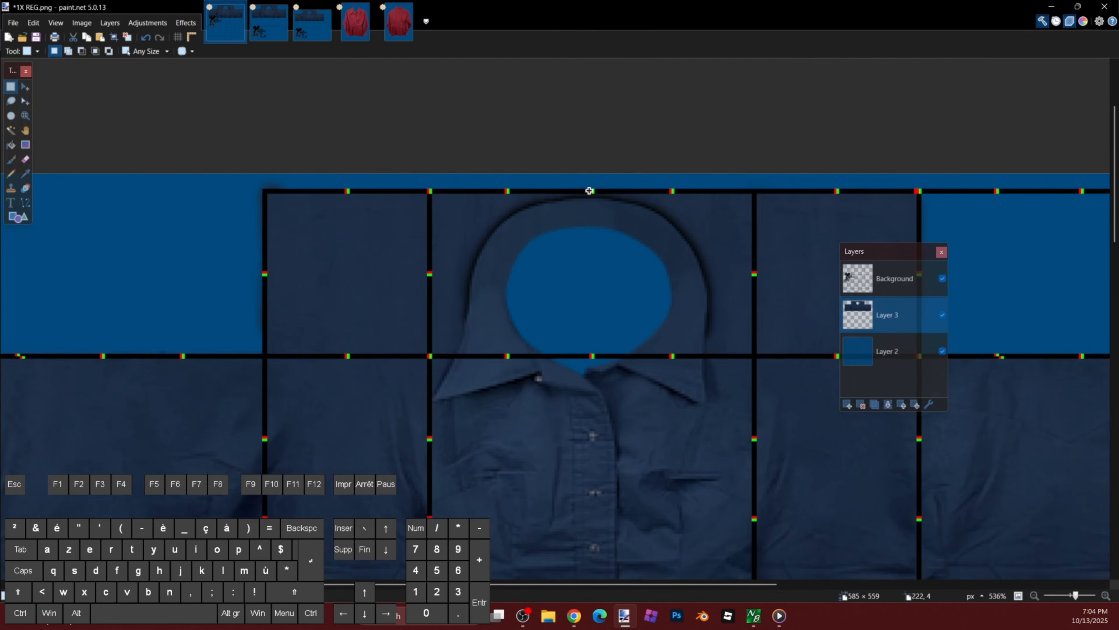
Step: Select and delete the fabric spill outside the left shoulder panel and along the outer edge of the leftmost torso panel
scroll(574, 213, "left", 4)
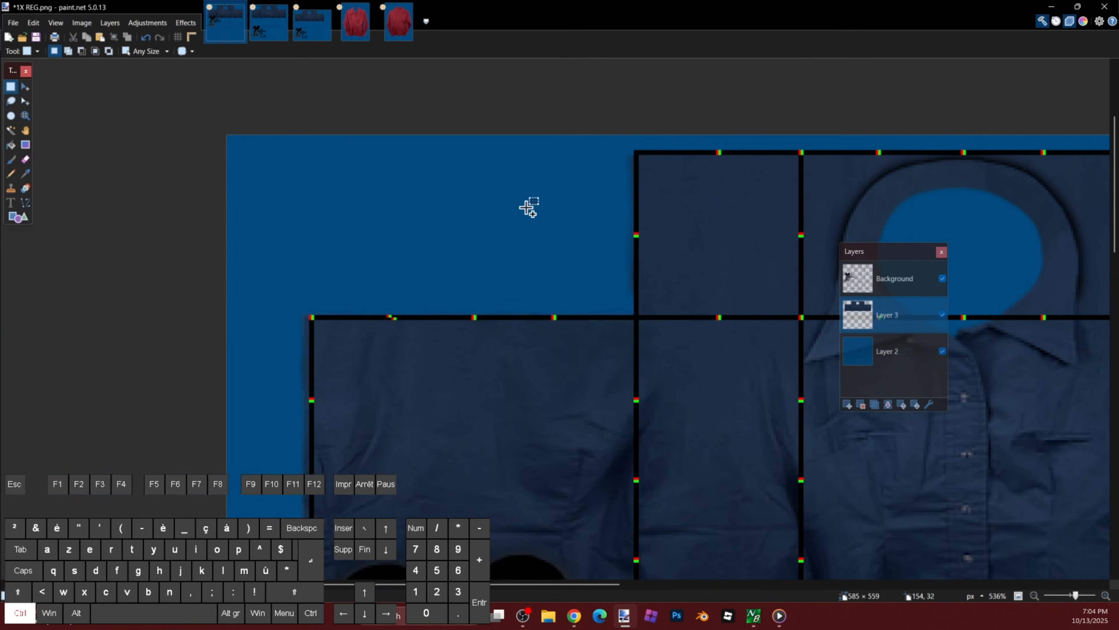
left_click_drag(240, 137, 636, 318)
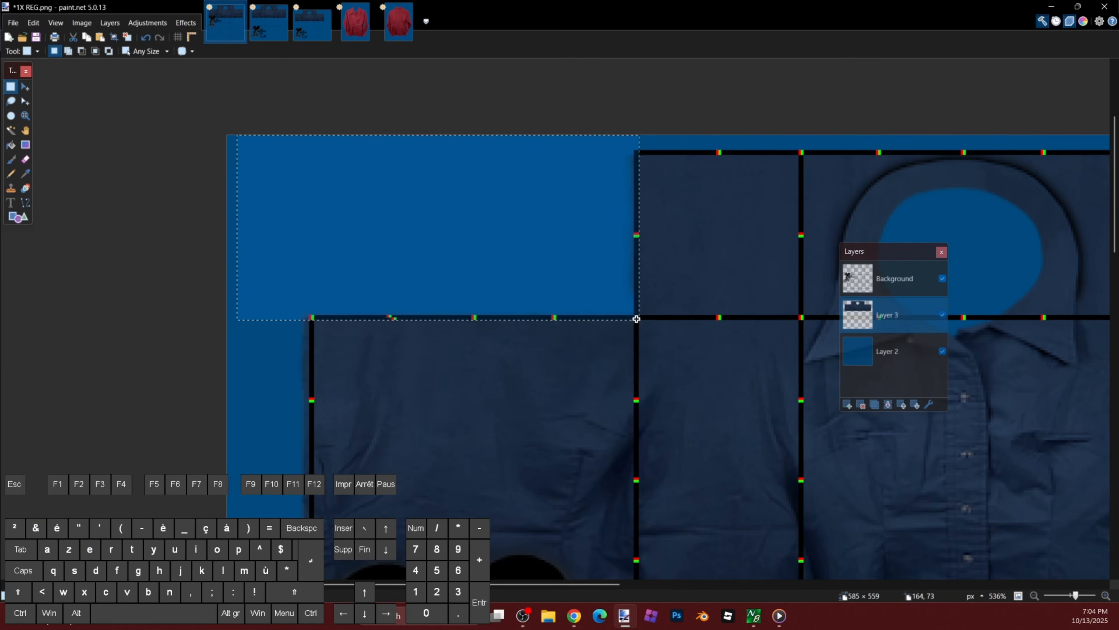
key("ctrl+d")
scroll(419, 305, "up", 4)
left_click_drag(460, 272, 355, 573)
scroll(434, 366, "down", 3)
scroll(355, 576, "down", 6)
key("Delete")
scroll(640, 315, "down", 4)
left_click_drag(687, 242, 604, 249)
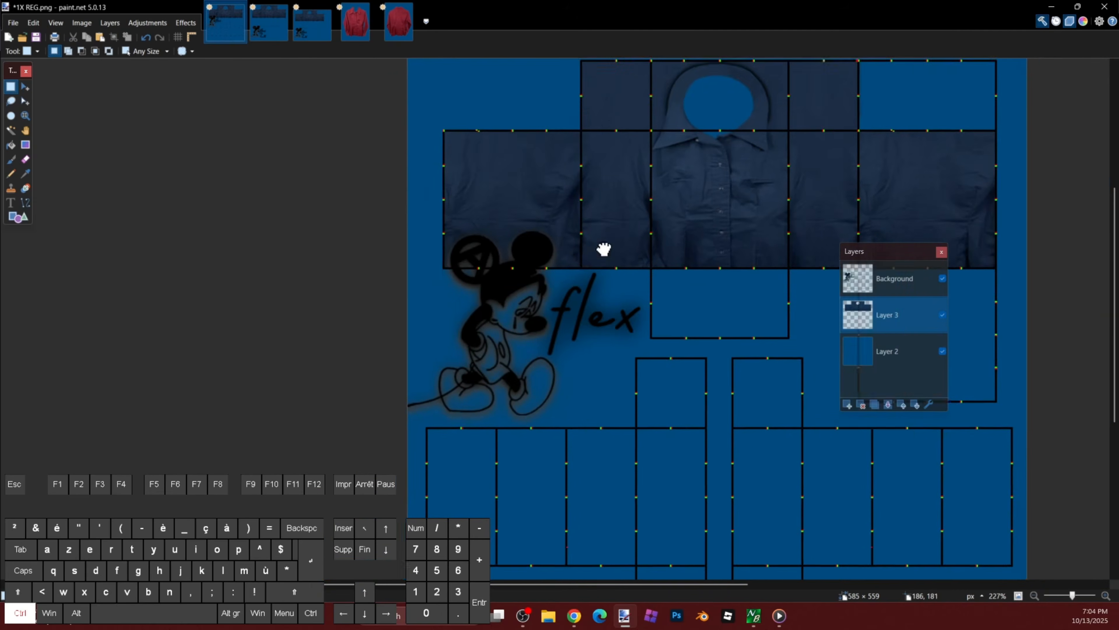
scroll(542, 267, "down", 2)
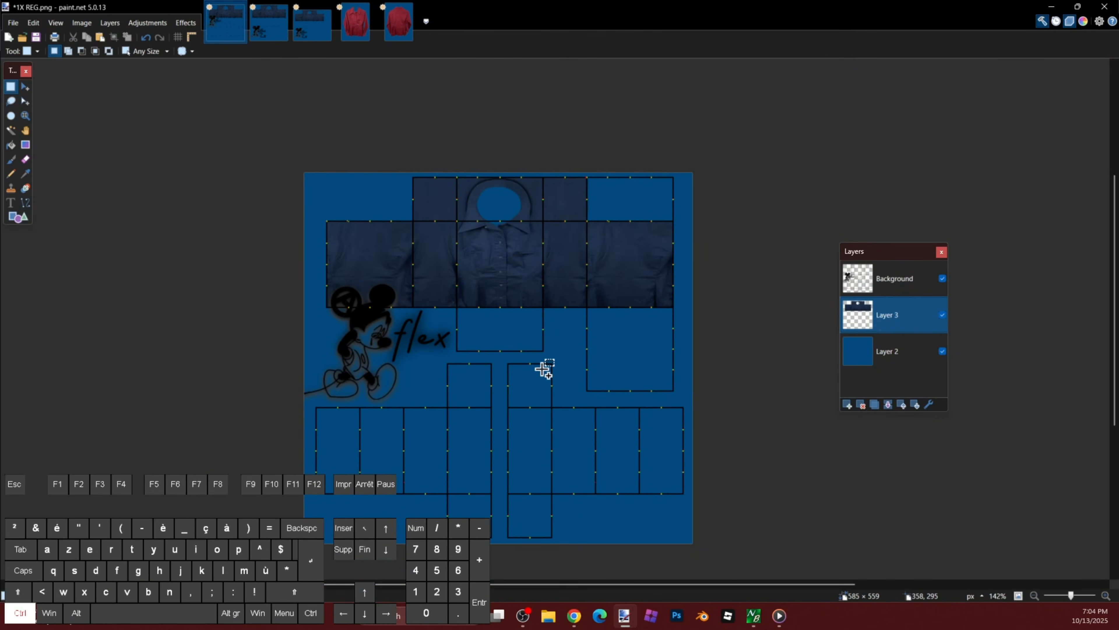
scroll(543, 369, "down", 3)
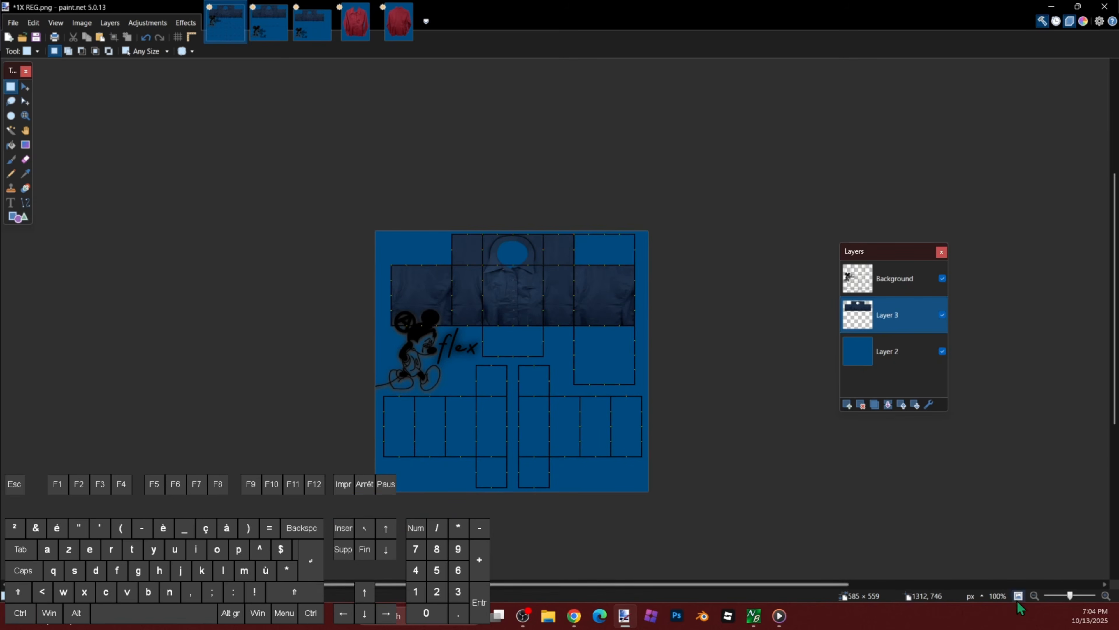
Step: Sharpen the navy shirt on Layer 3 with the Sharpen+ effect, raising the amount and keeping radius 1 and threshold 0
left_click(183, 25)
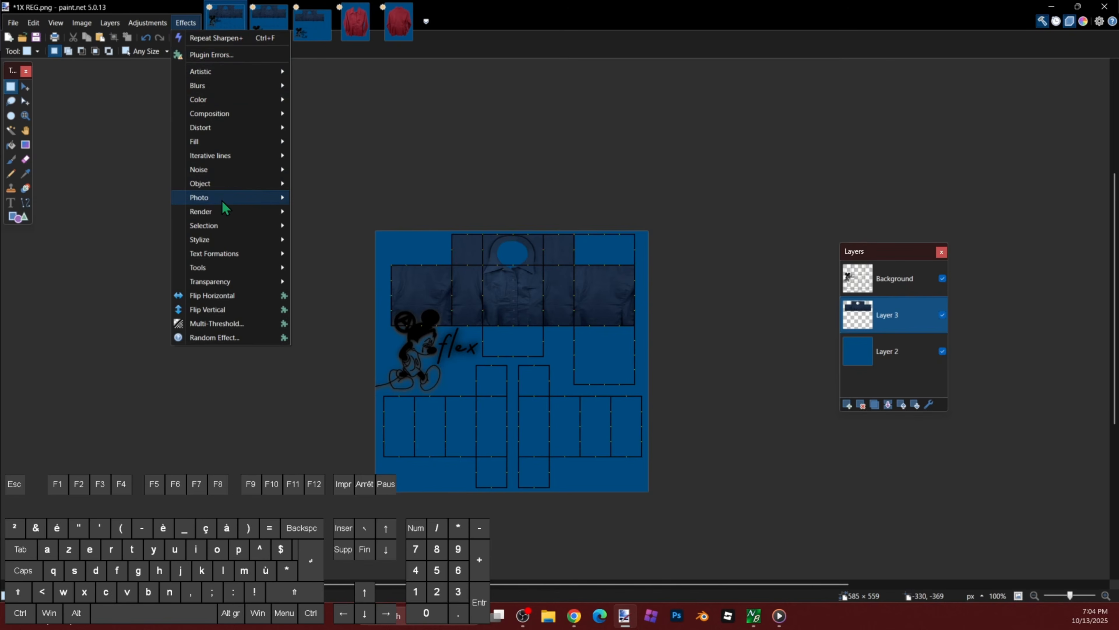
left_click(326, 462)
left_click_drag(534, 166, 758, 94)
left_click_drag(739, 94, 797, 94)
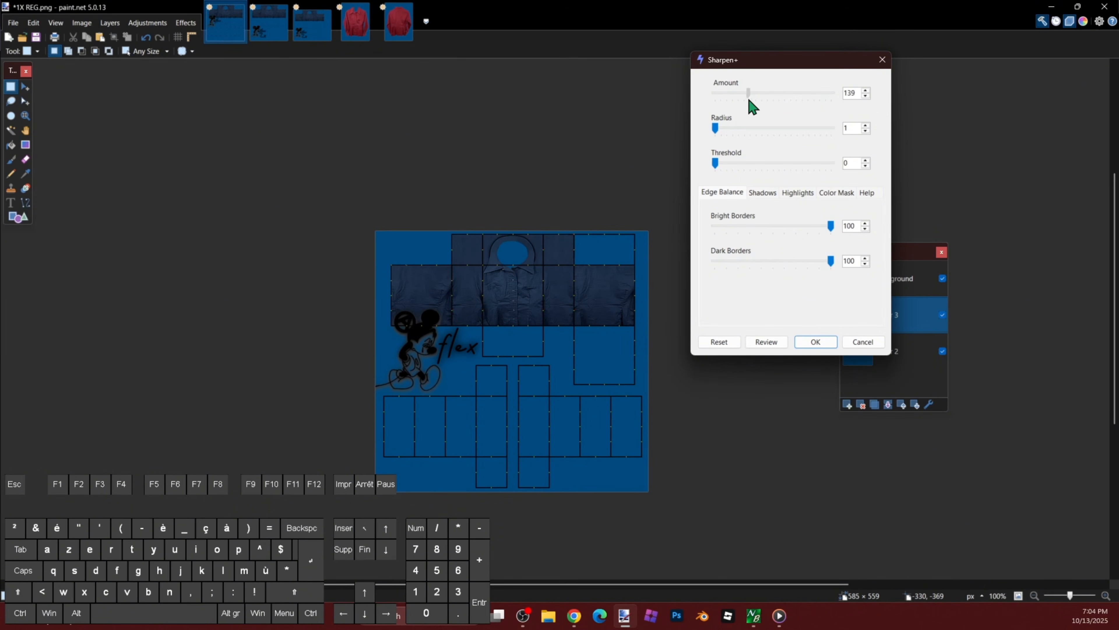
left_click_drag(762, 102, 765, 101)
left_click(819, 342)
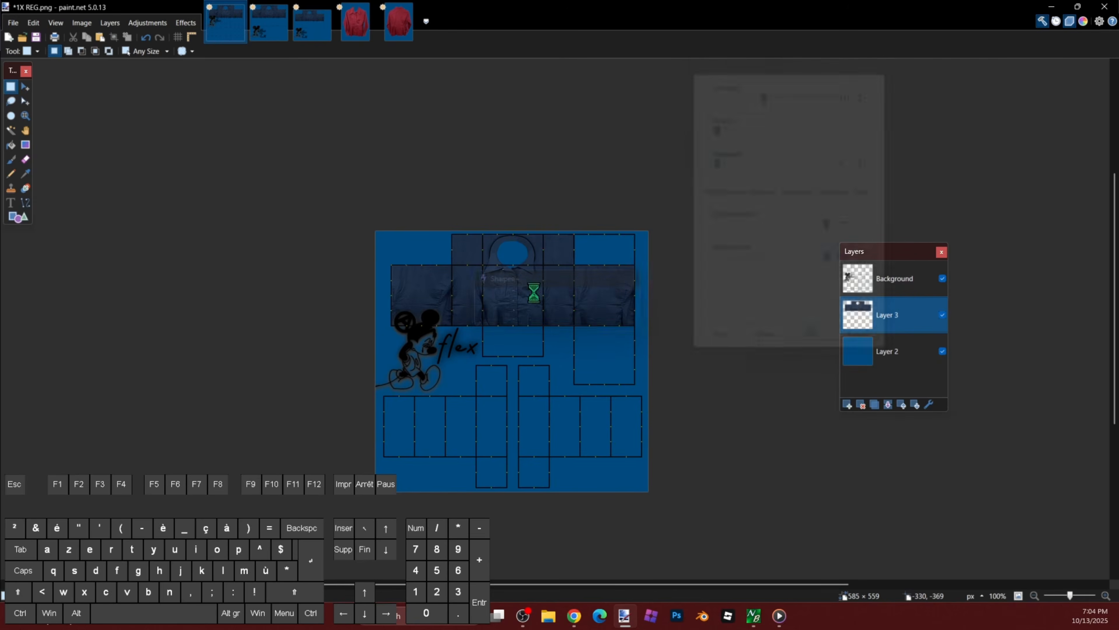
scroll(489, 291, "up", 4)
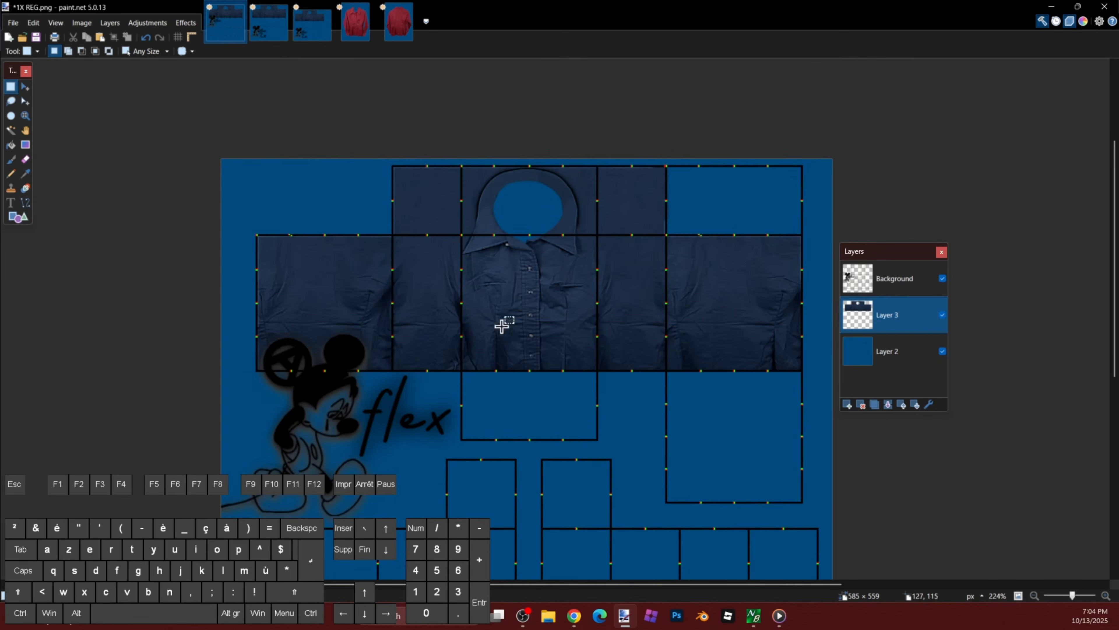
scroll(529, 278, "down", 1)
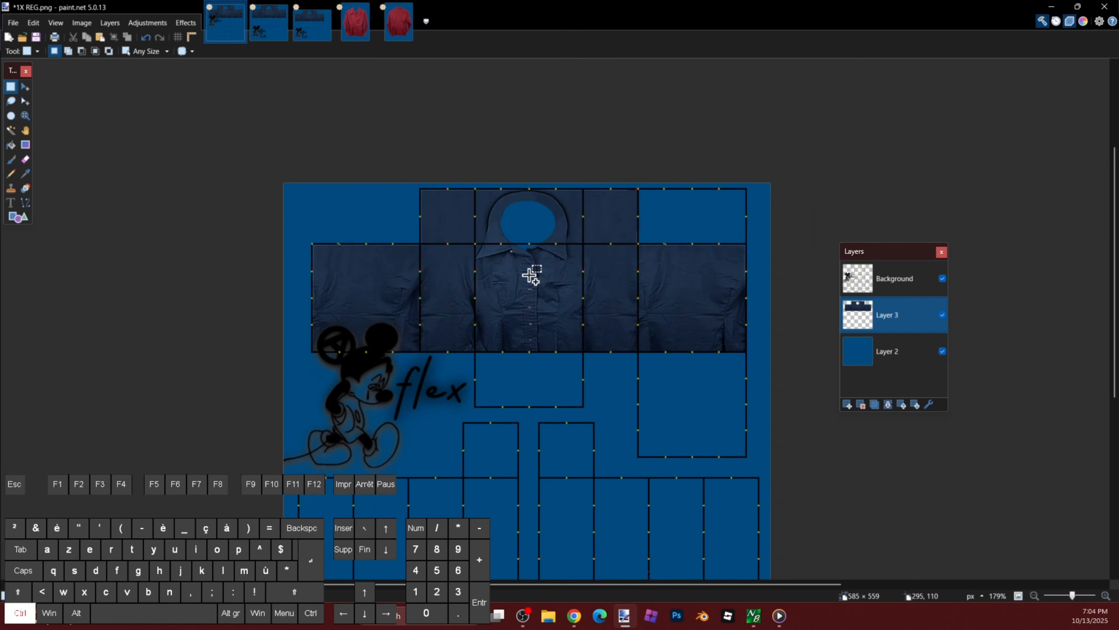
left_click_drag(277, 162, 792, 368)
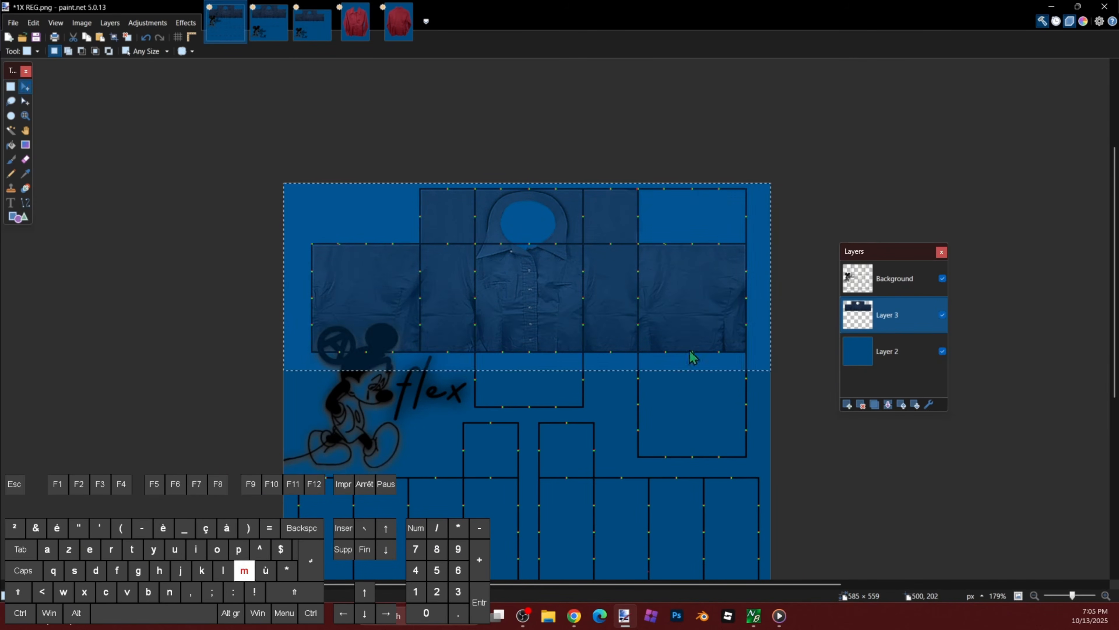
key("m")
scroll(643, 299, "down", 2)
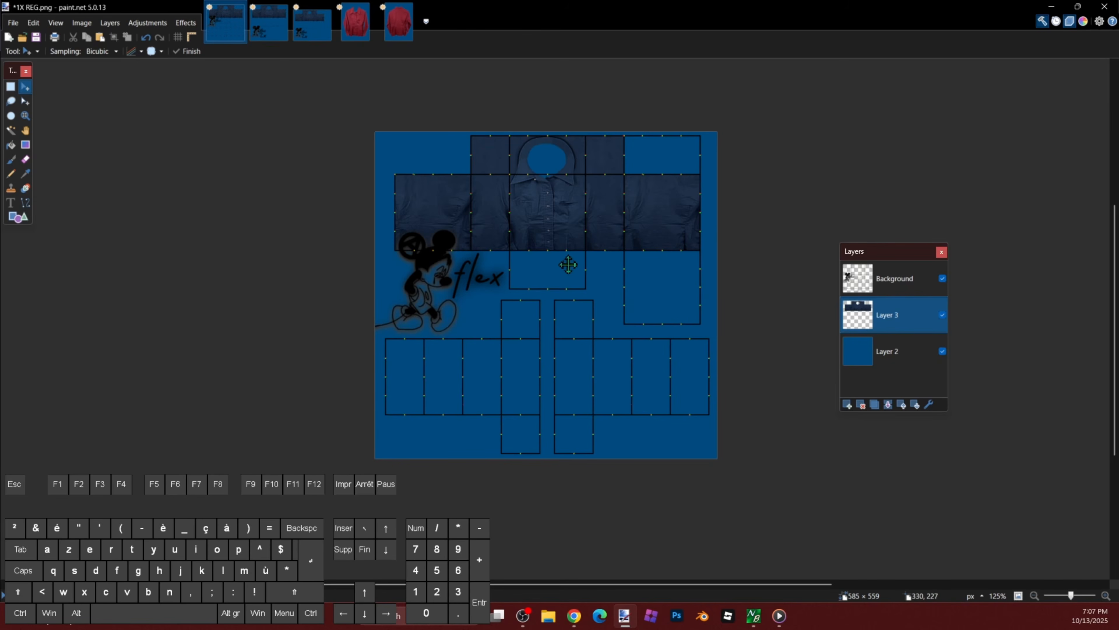
Step: Copy the shirt area left of the front panel and paste it onto a new layer above Layer 3
key("s")
scroll(399, 138, "up", 4)
left_click_drag(318, 107, 733, 481)
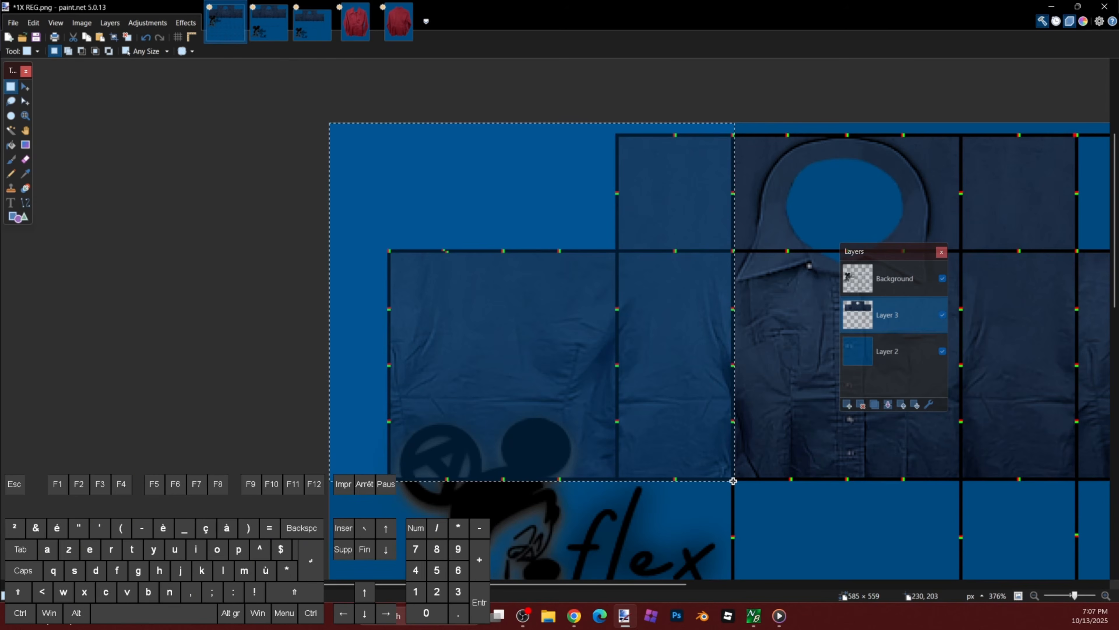
scroll(740, 318, "up", 2)
scroll(749, 353, "down", 4)
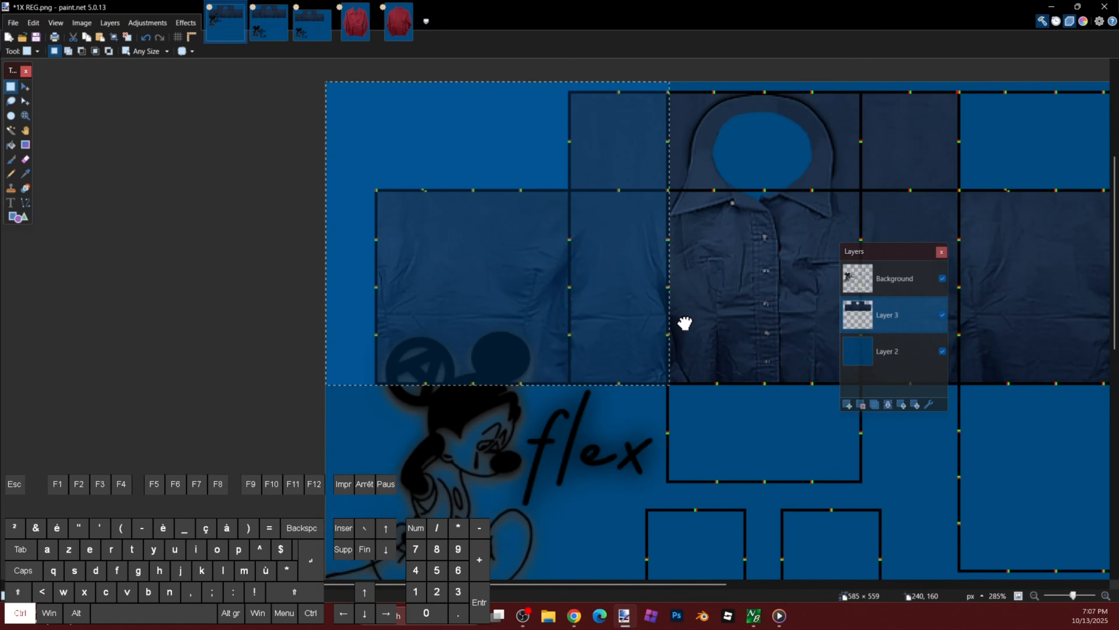
scroll(687, 324, "down", 5)
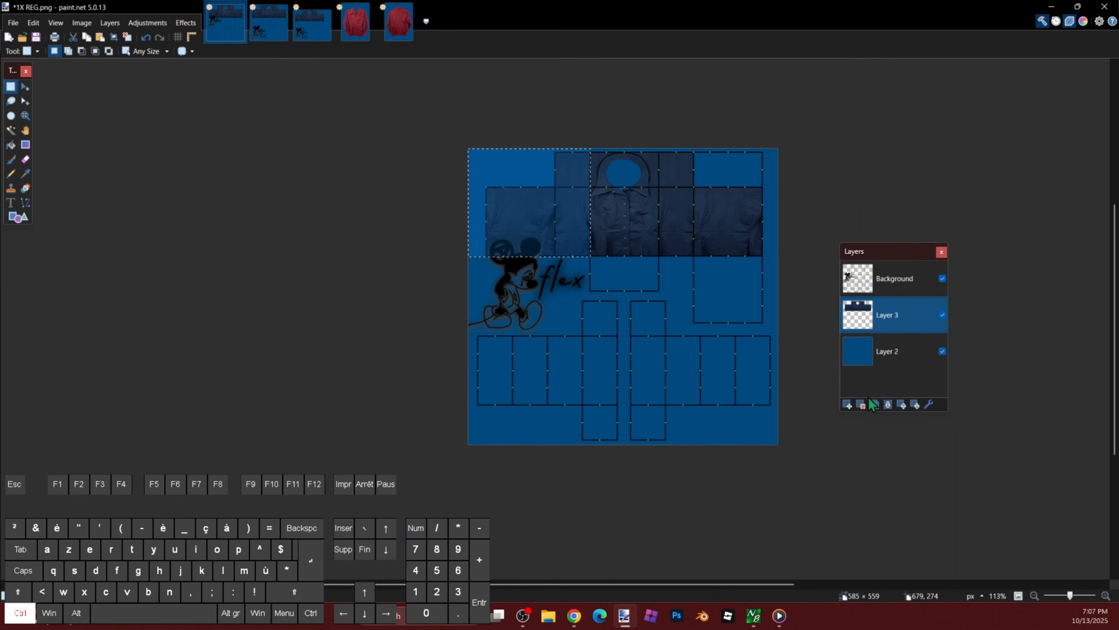
left_click(848, 405)
key("ctrl+v")
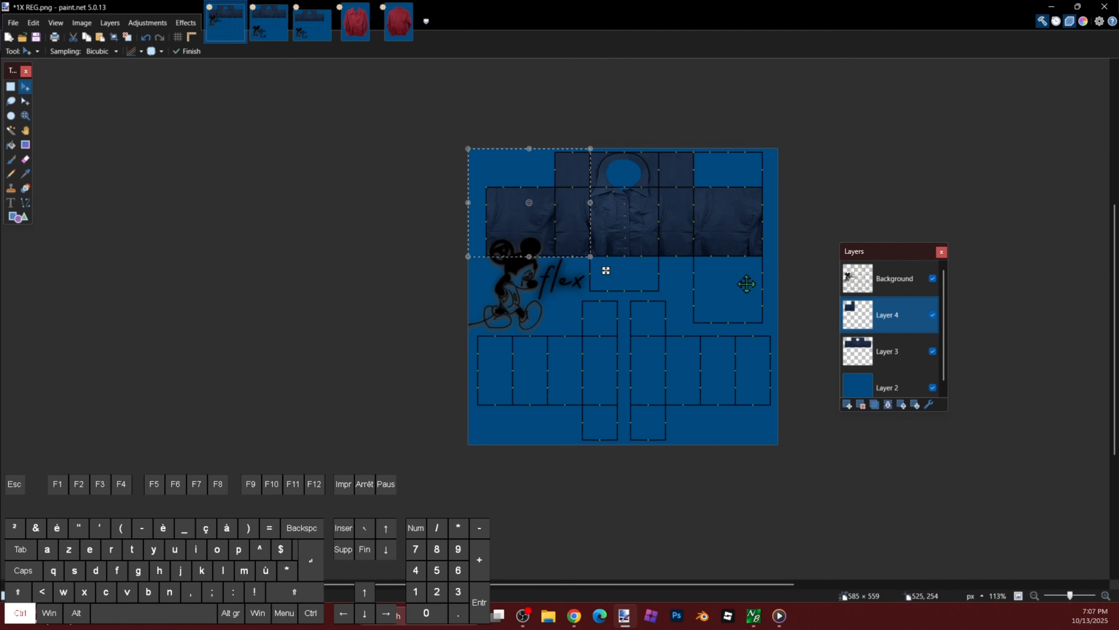
Step: Move the copied fabric on Layer 4 down and right onto the left sleeve grid, fitting it to the three inner panels
key("ctrl+Down")
key("ctrl+Down")
key("ctrl+Down")
key("ctrl+Down")
key("ctrl+Down")
key("ctrl+Down")
key("ctrl+Down")
key("ctrl+Down")
key("ctrl+Down")
key("ctrl+Down")
key("ctrl+Down")
key("ctrl+Down")
key("ctrl+Down")
key("ctrl+Down")
key("ctrl+Down")
key("ctrl+Down")
key("ctrl+Down")
key("ctrl+Down")
key("ctrl+Down")
key("ctrl+Down")
key("ctrl+Down")
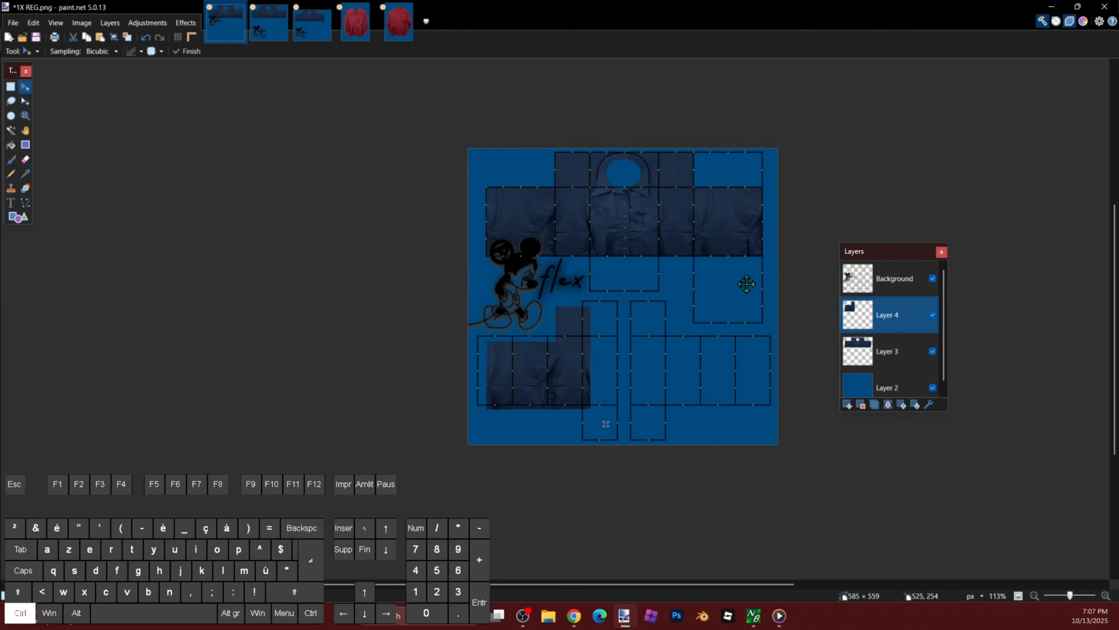
key("ctrl+Down")
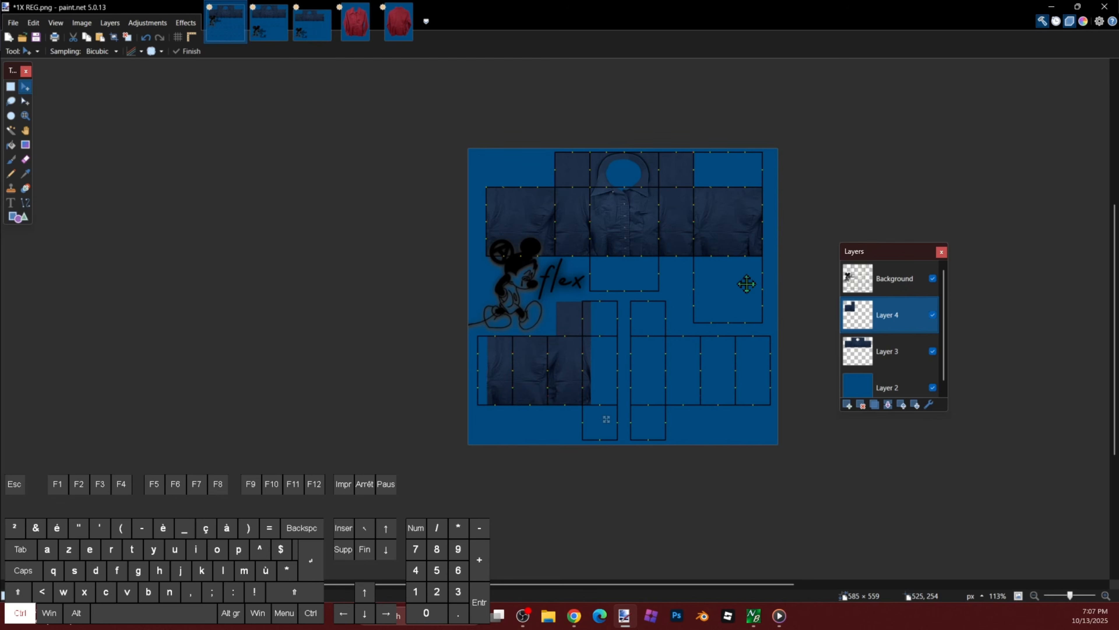
key("ctrl+Right")
key("ctrl+Right")
key("ctrl+Right")
key("ctrl+Right")
key("ctrl+Right")
scroll(608, 429, "up", 2)
scroll(607, 430, "up", 3)
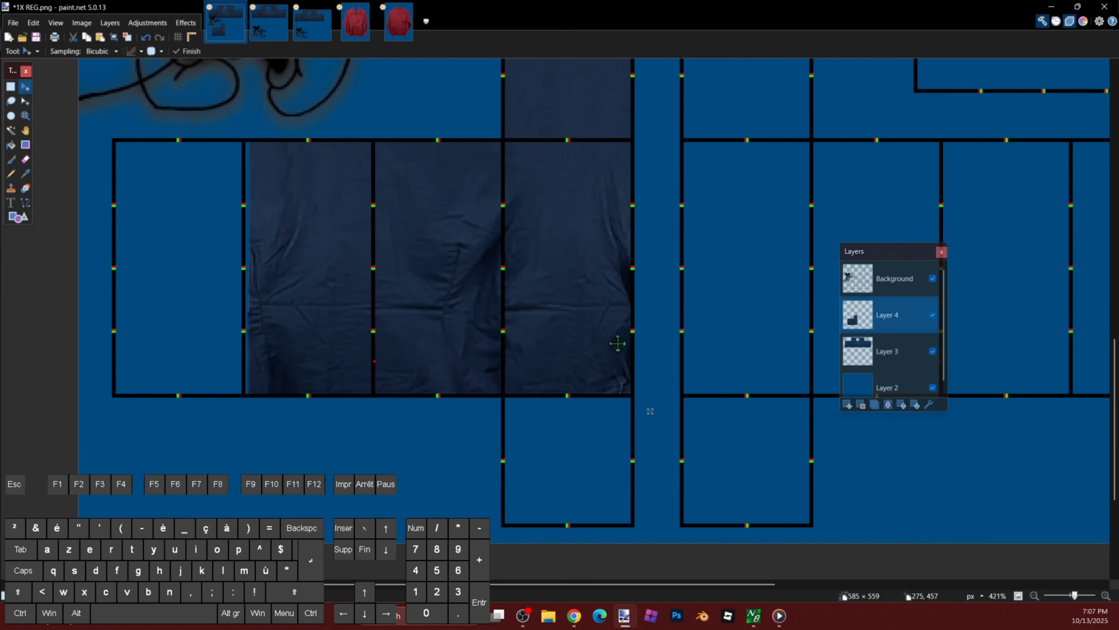
scroll(595, 341, "down", 1)
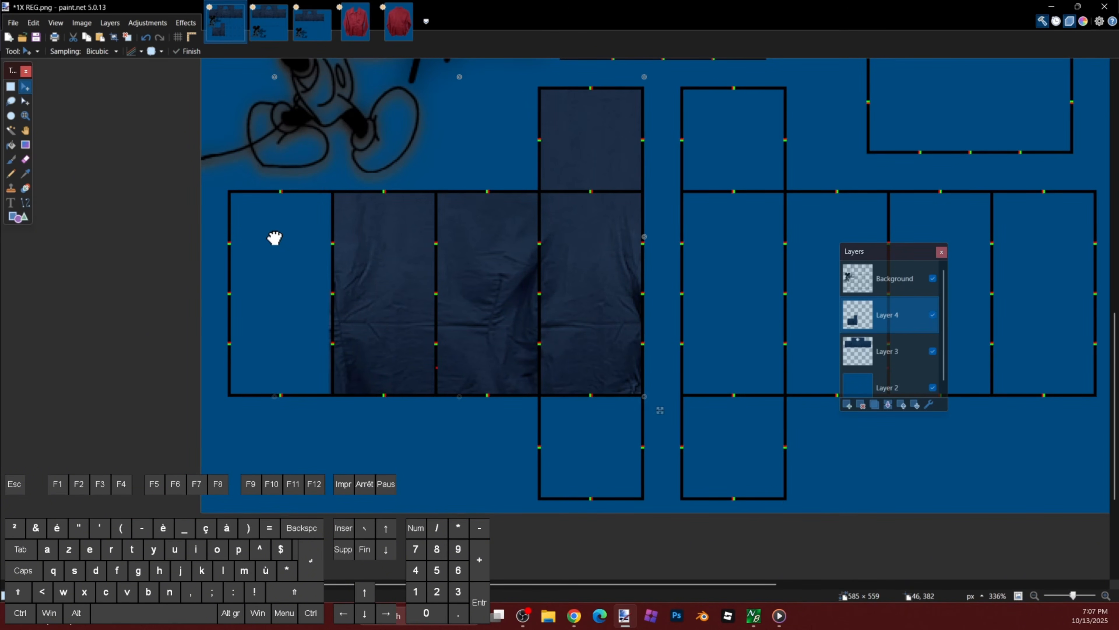
Step: Select the fabric in the rightmost main panel of the left sleeve grid on Layer 4 and copy it
scroll(277, 238, "up", 5)
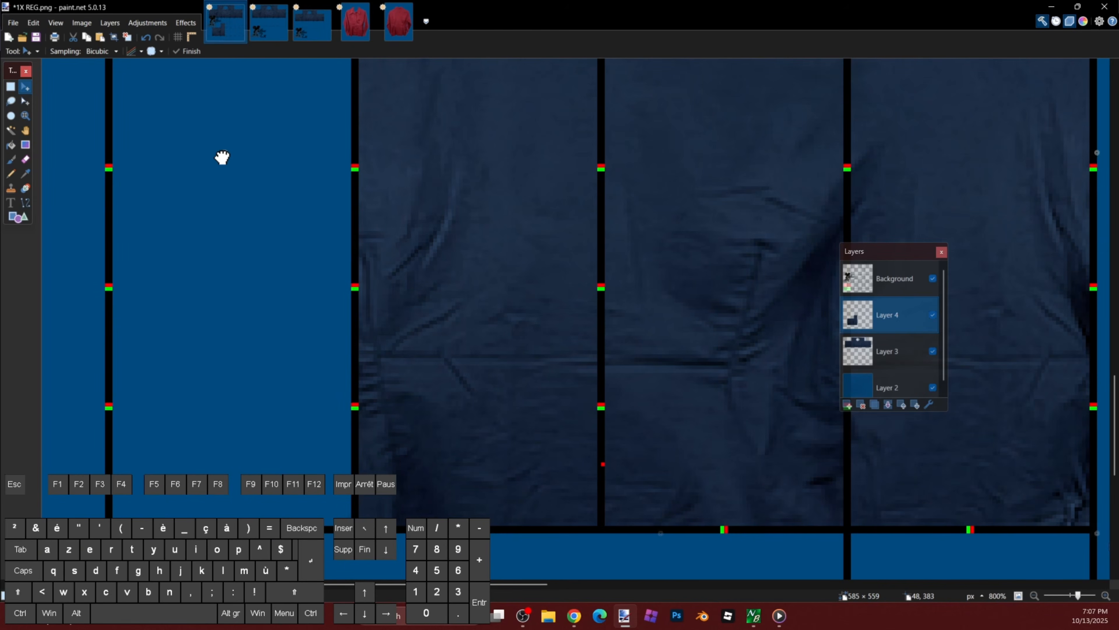
scroll(499, 195, "down", 4)
key("s")
scroll(465, 176, "up", 3)
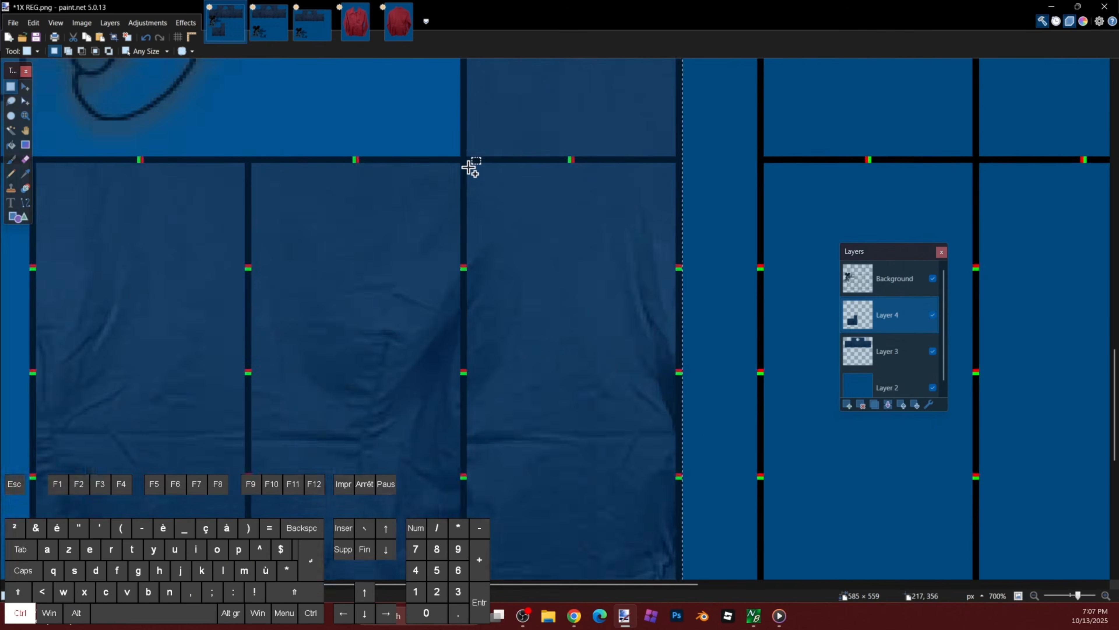
scroll(469, 167, "up", 3)
left_click_drag(458, 152, 832, 530)
scroll(604, 312, "down", 6)
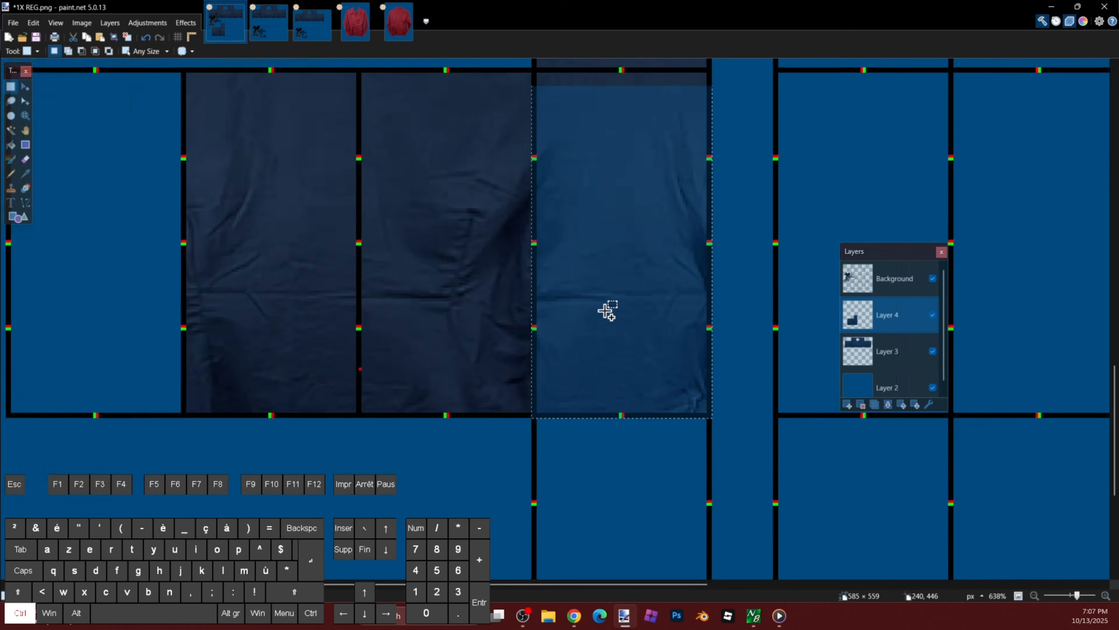
scroll(668, 297, "down", 1)
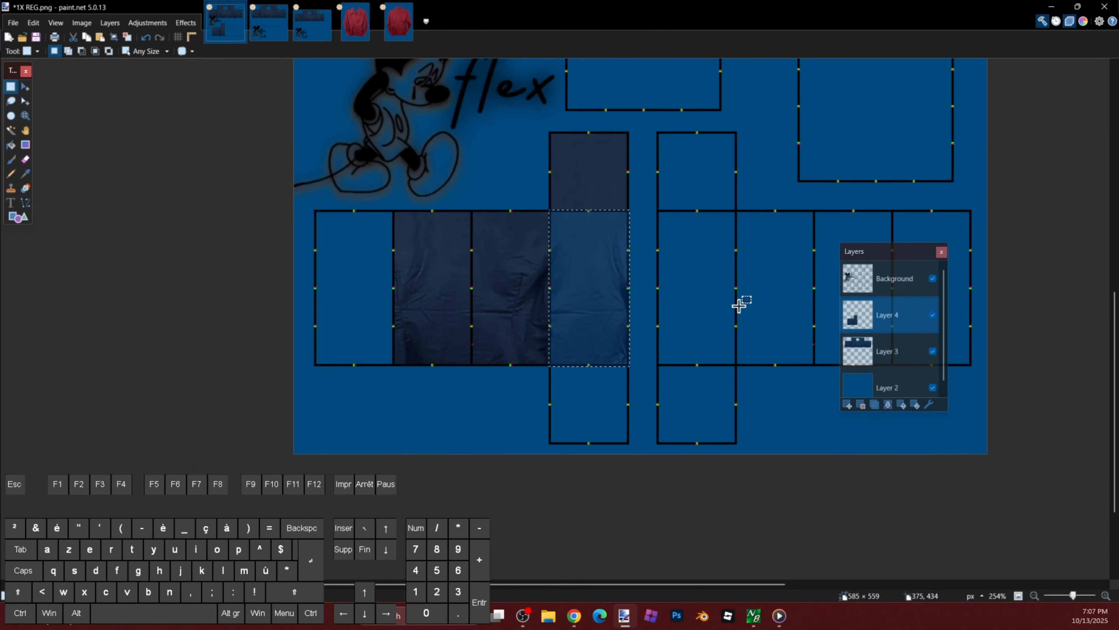
Step: Merge Layer 4 down into Layer 3 and paste the copied sleeve panel onto a new layer
left_click(888, 405)
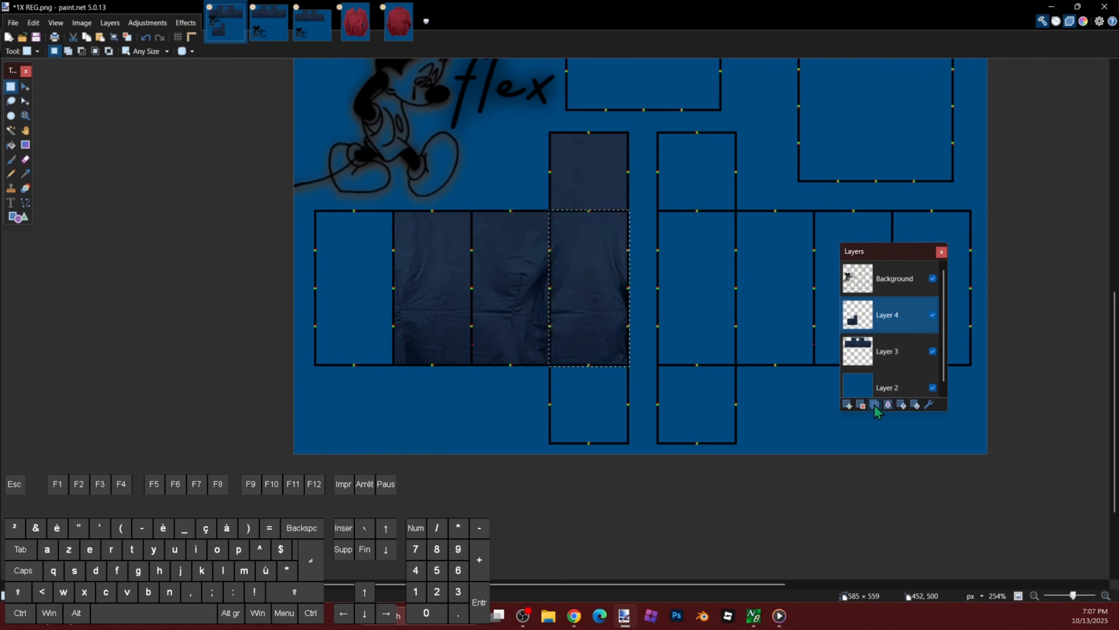
left_click(847, 405)
key("ctrl+v")
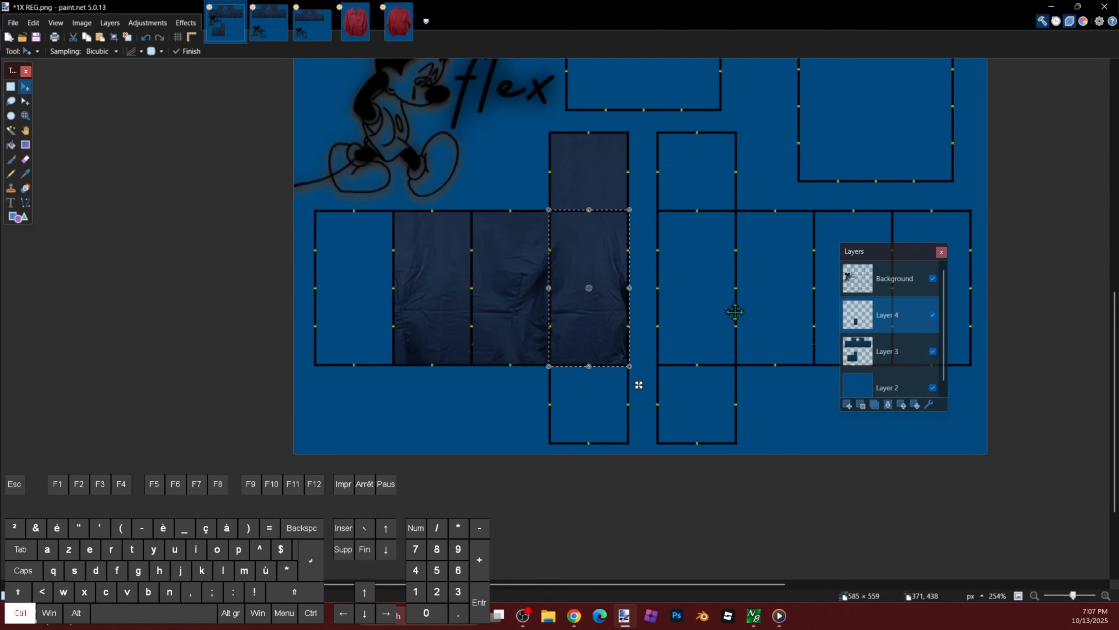
Step: Move the pasted panel left into the empty leftmost panel of the left sleeve, aligning it with the grid lines
key("ctrl+Left")
key("ctrl+Left")
key("ctrl+Left")
key("ctrl+Left")
key("ctrl+Left")
key("ctrl+Left")
key("ctrl+Left")
key("ctrl+Left")
key("ctrl+Left")
key("ctrl+Left")
key("ctrl+Left")
key("ctrl+Left")
key("ctrl+Left")
key("ctrl+Left")
key("ctrl+Left")
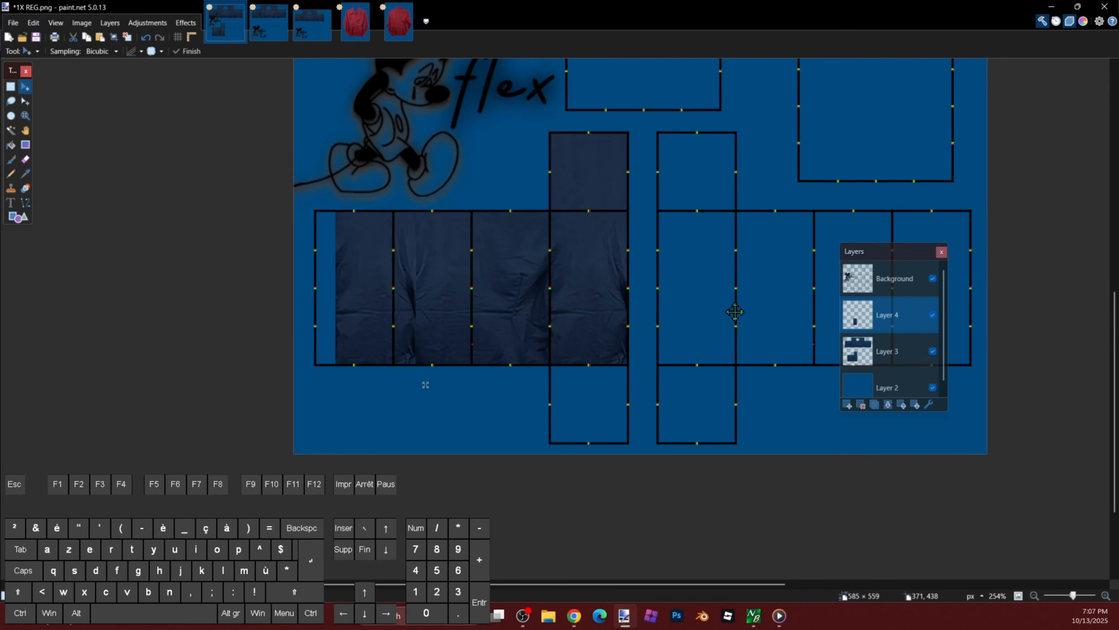
key("Left")
key("Left")
key("Left")
key("Left")
key("Left")
key("Left")
key("Left")
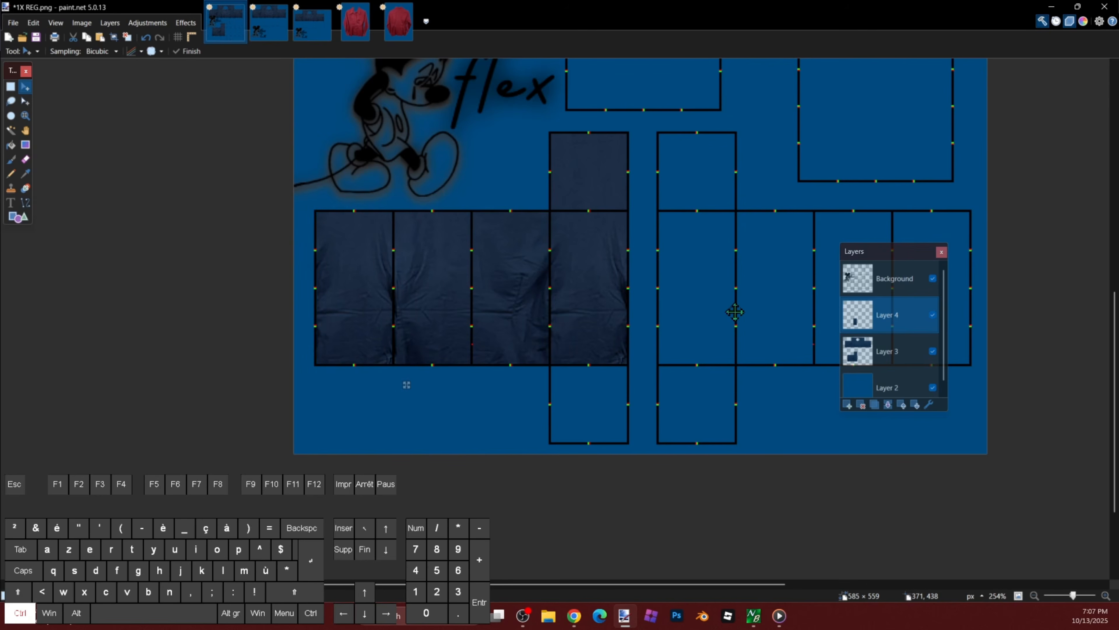
scroll(354, 269, "up", 3)
key("Left")
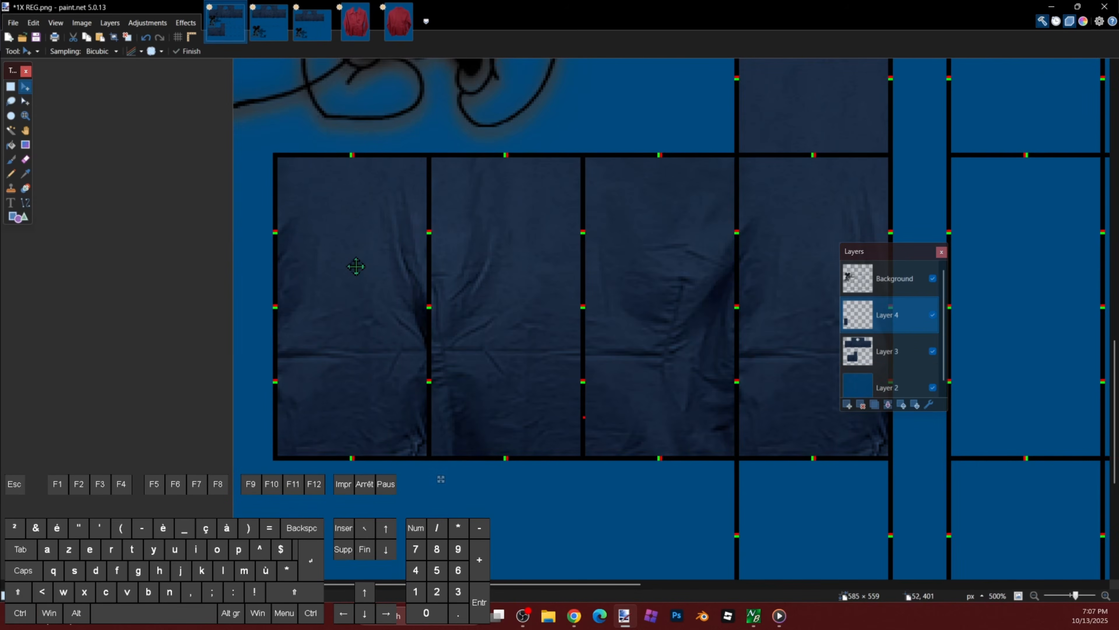
scroll(352, 271, "up", 1)
Step: Flip the pasted sleeve panel horizontally and merge Layer 4 down into Layer 3
left_click(201, 25)
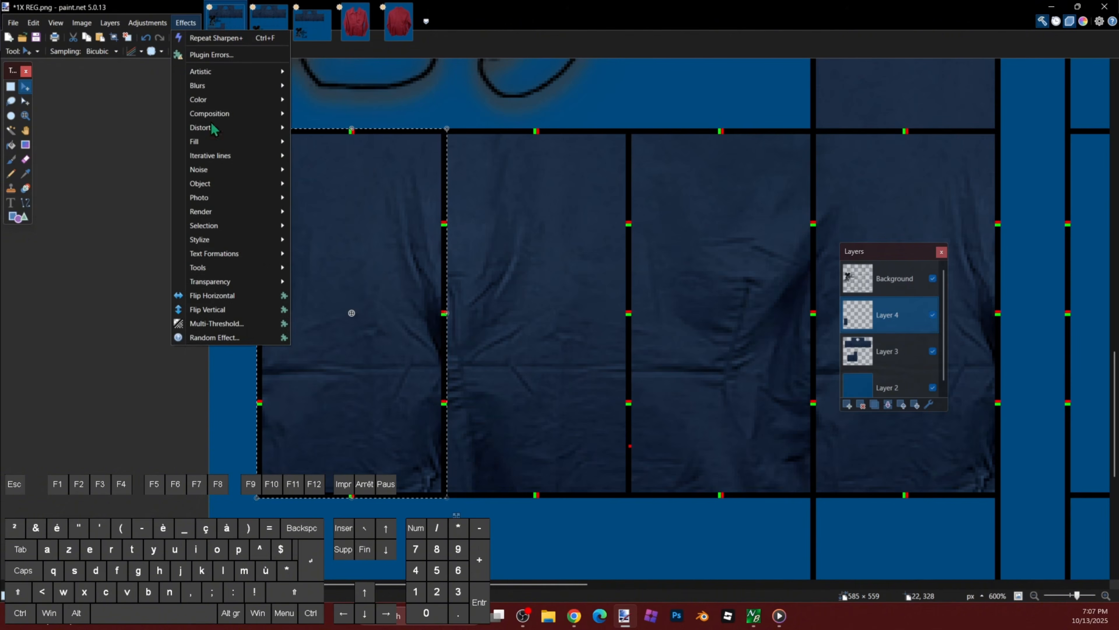
left_click(357, 293)
scroll(533, 272, "down", 1)
scroll(533, 272, "down", 5)
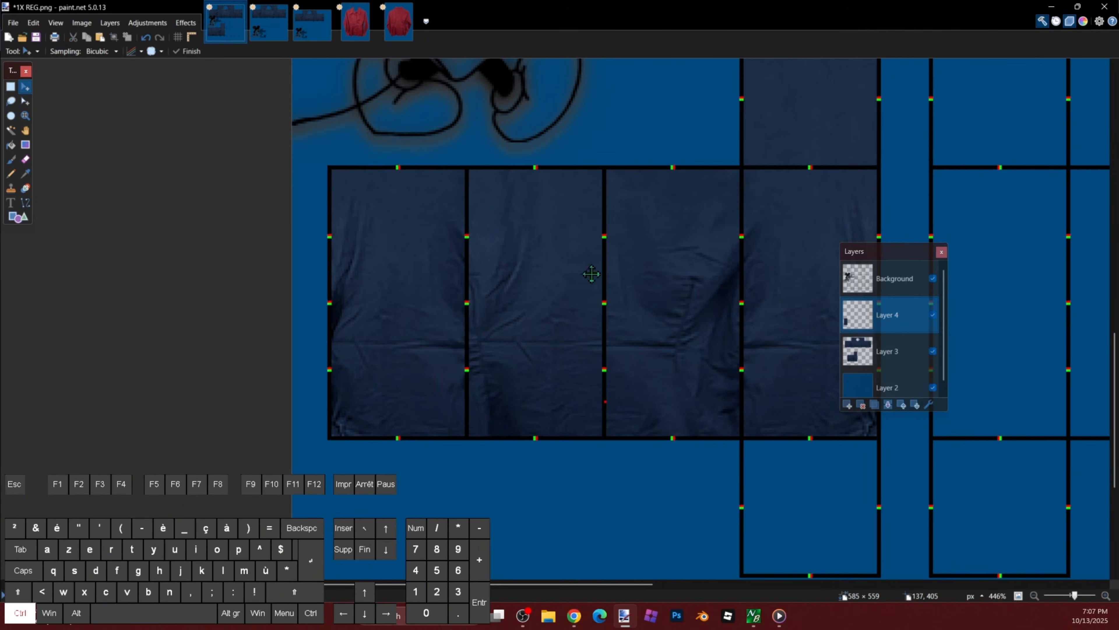
scroll(539, 250, "down", 1)
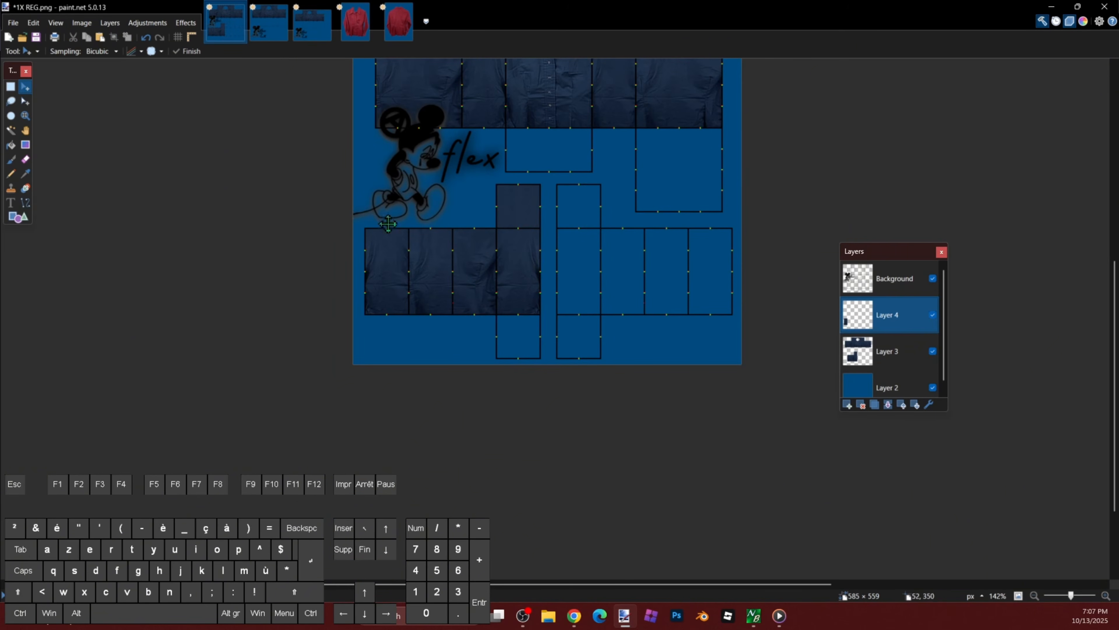
scroll(692, 182, "up", 2)
scroll(642, 223, "right", 1)
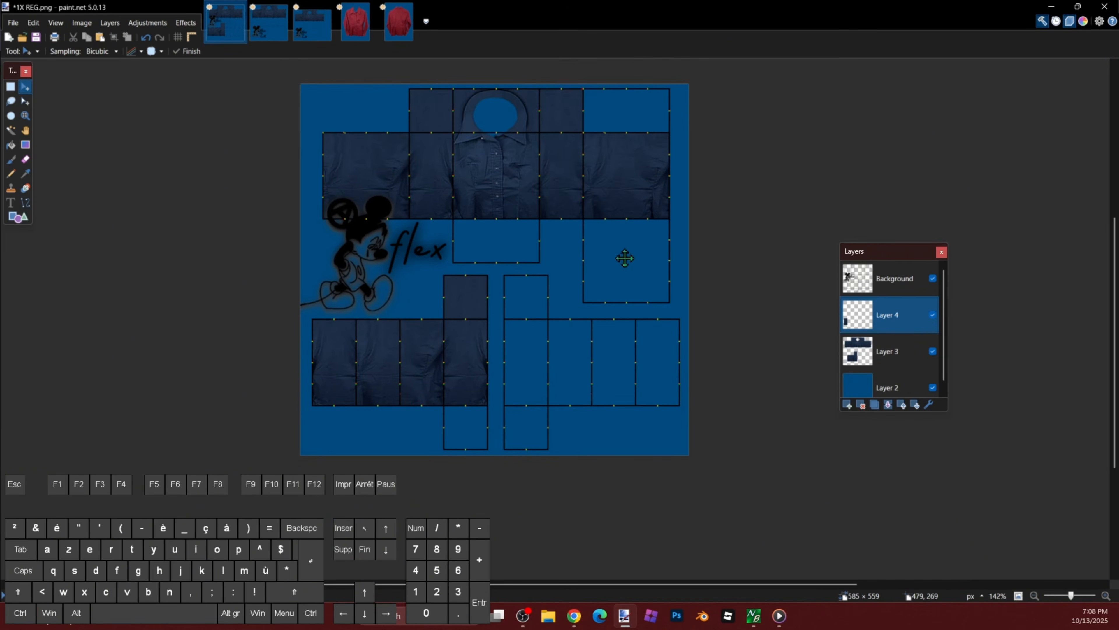
left_click(891, 404)
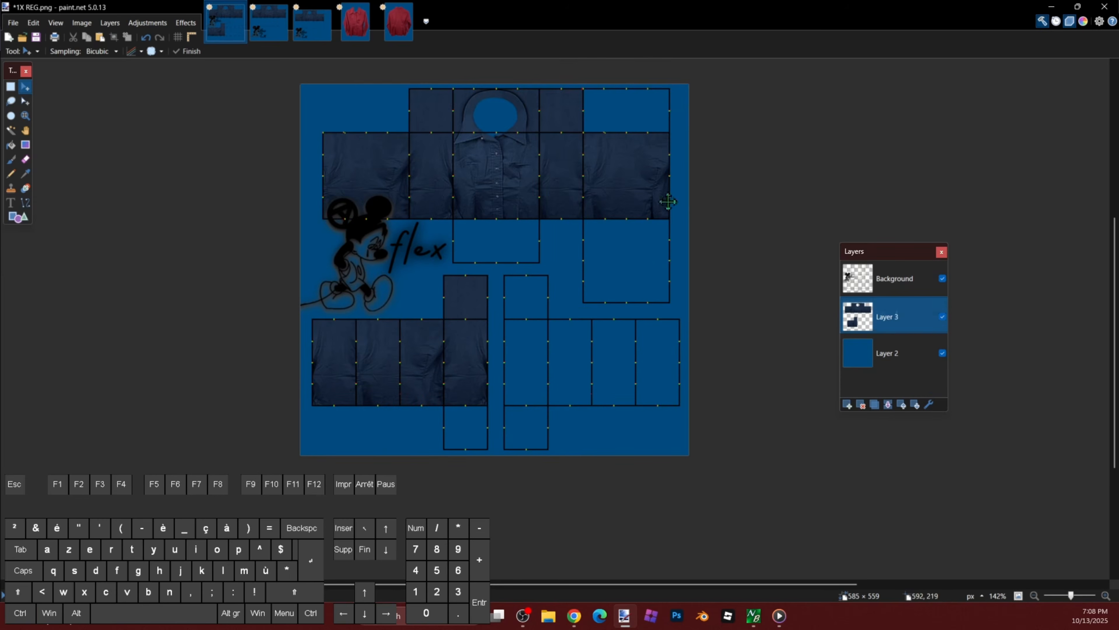
Step: Copy the shirt area right of the front panel and paste it on a new layer over the right sleeve grid's first three panels
key("s")
scroll(534, 86, "up", 4)
scroll(532, 88, "up", 1)
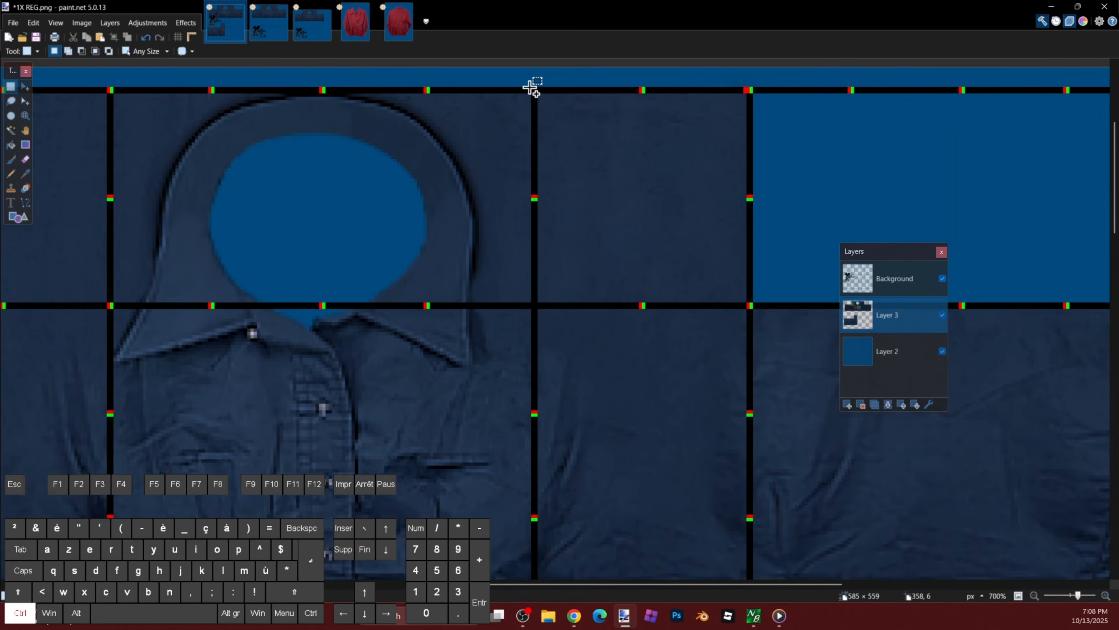
left_click_drag(534, 87, 995, 435)
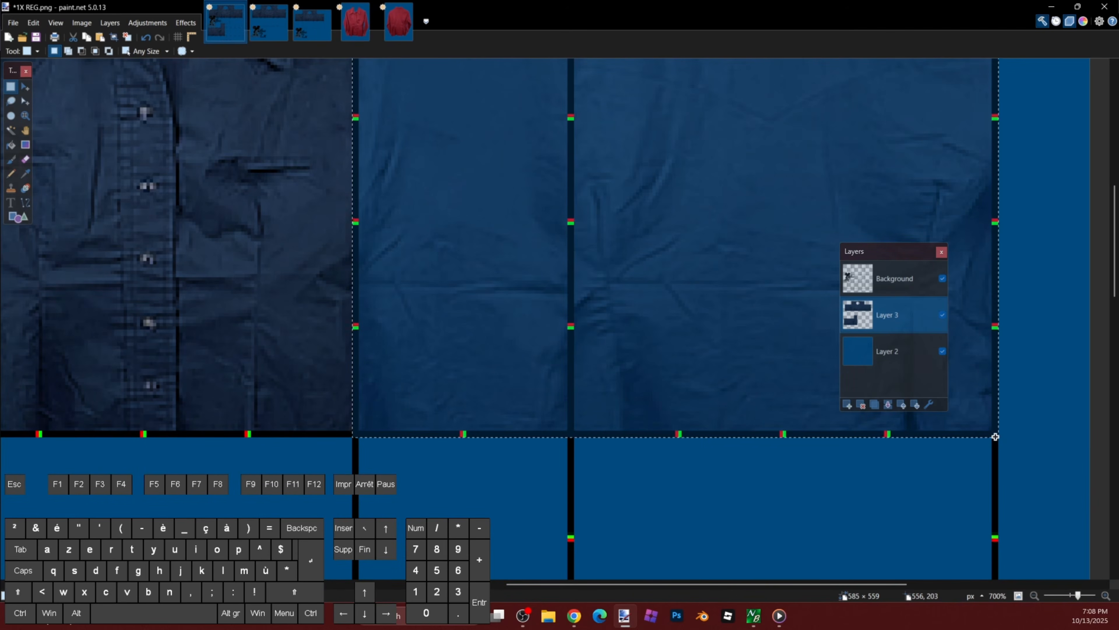
scroll(779, 357, "down", 5)
key("ctrl+shift+v")
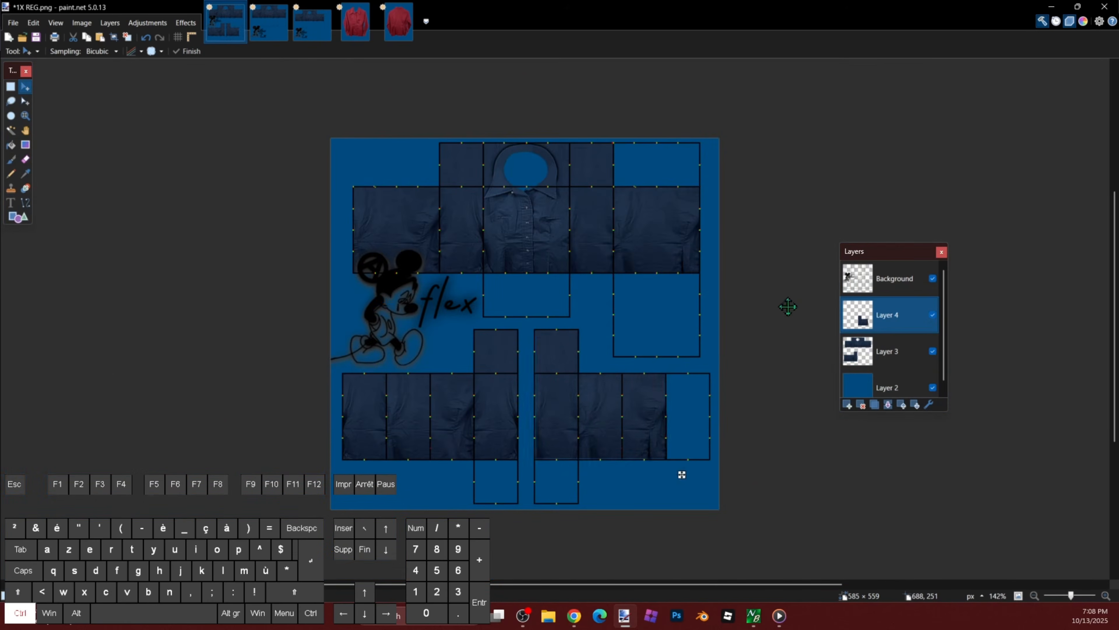
Step: Copy the right sleeve's first main panel across to its empty outermost panel and merge Layer 4 down into Layer 3
scroll(562, 400, "up", 4)
scroll(203, 265, "down", 4)
key("m")
left_click_drag(544, 304, 732, 305)
scroll(731, 305, "up", 3)
scroll(731, 305, "down", 5)
key("ctrl+m")
scroll(561, 245, "up", 1)
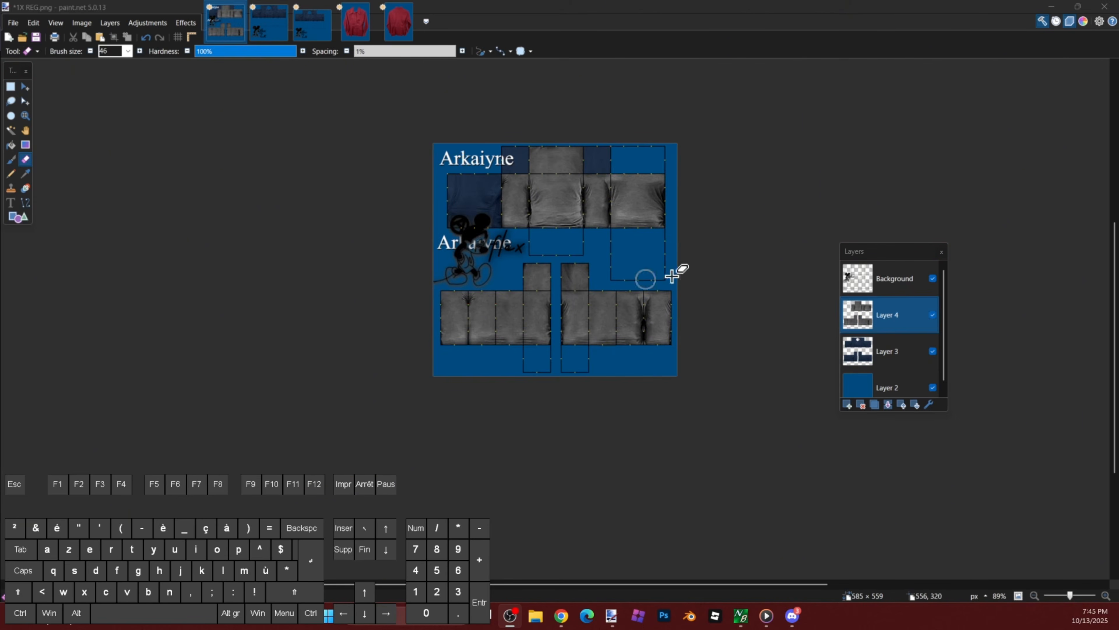
Step: Set the blend mode of the grey shading on Layer 4 to Overlay, toggling the layer's visibility to compare
scroll(671, 276, "up", 3, "ctrl")
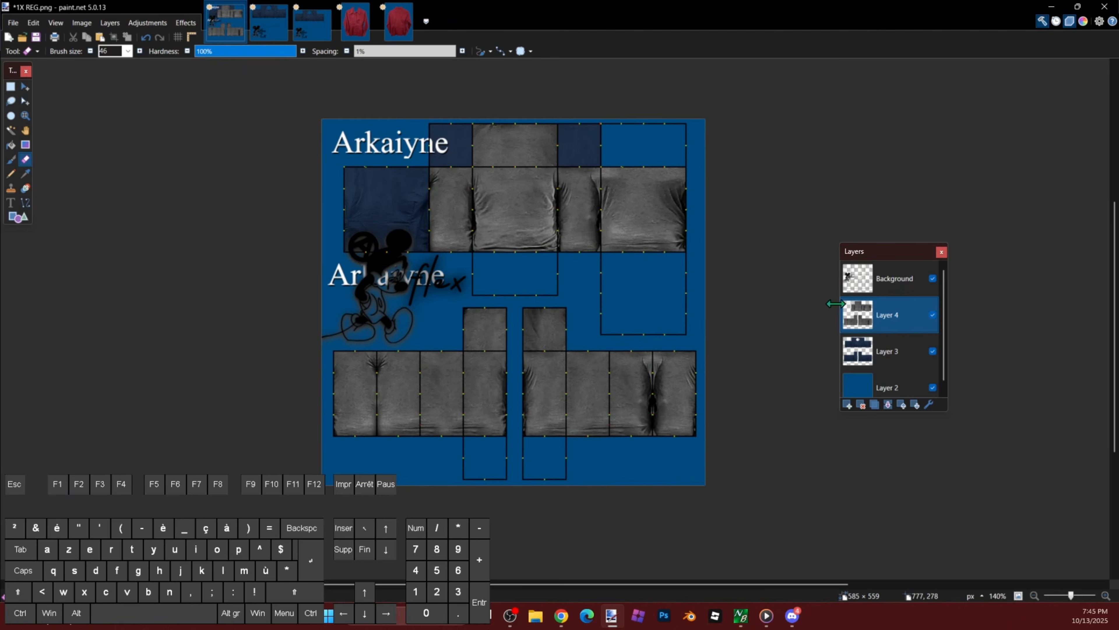
double_click(852, 318)
left_click(568, 319)
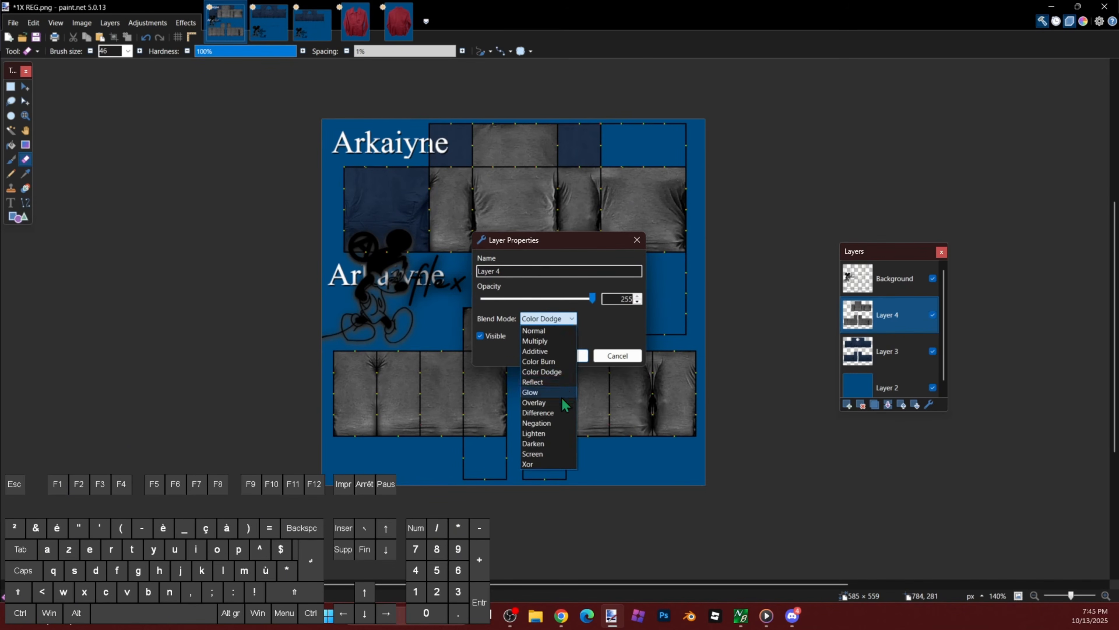
left_click(570, 390)
left_click_drag(568, 242, 820, 204)
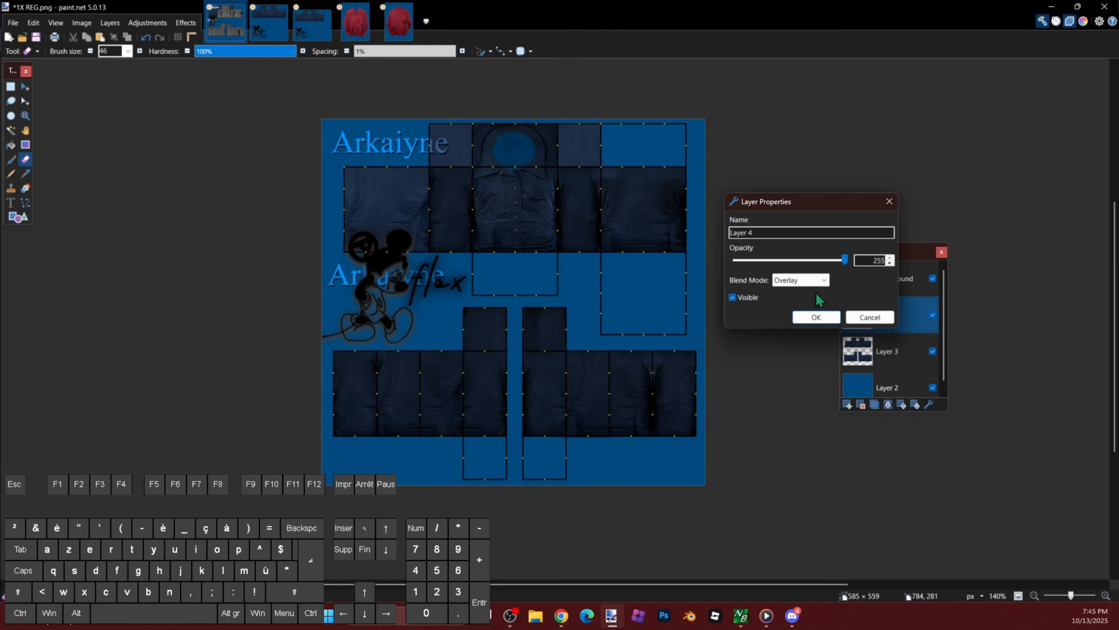
left_click(734, 298)
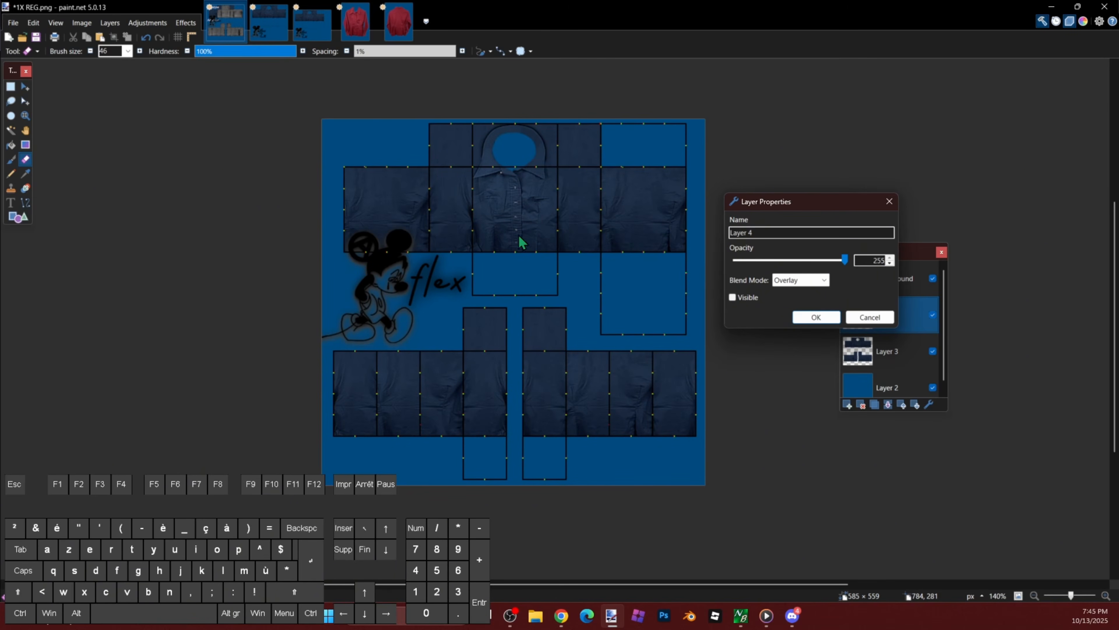
left_click(734, 298)
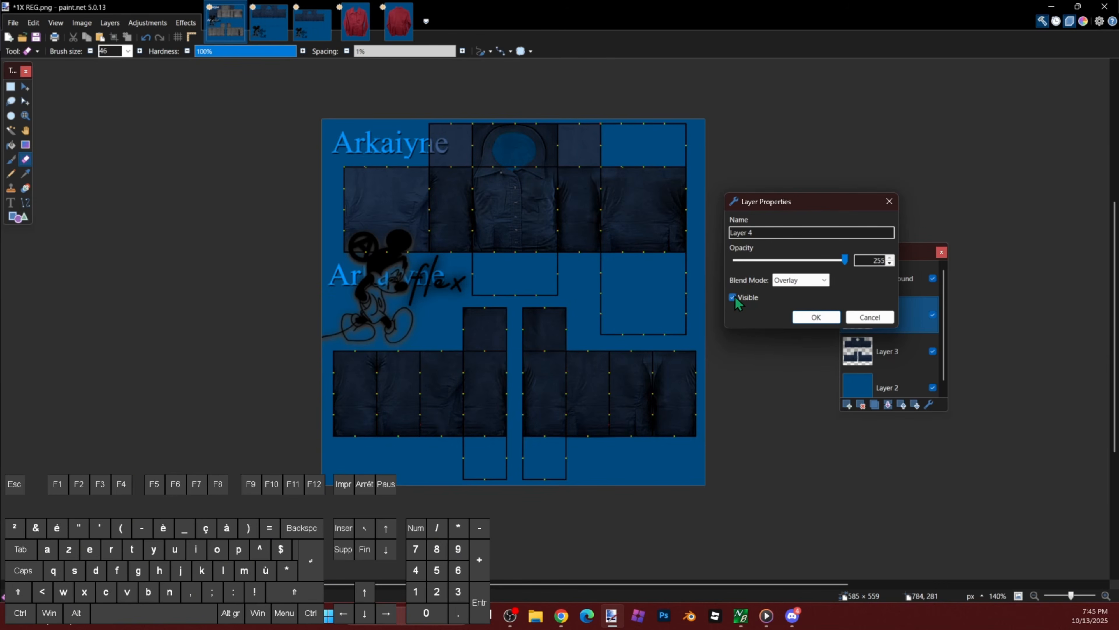
left_click(798, 320)
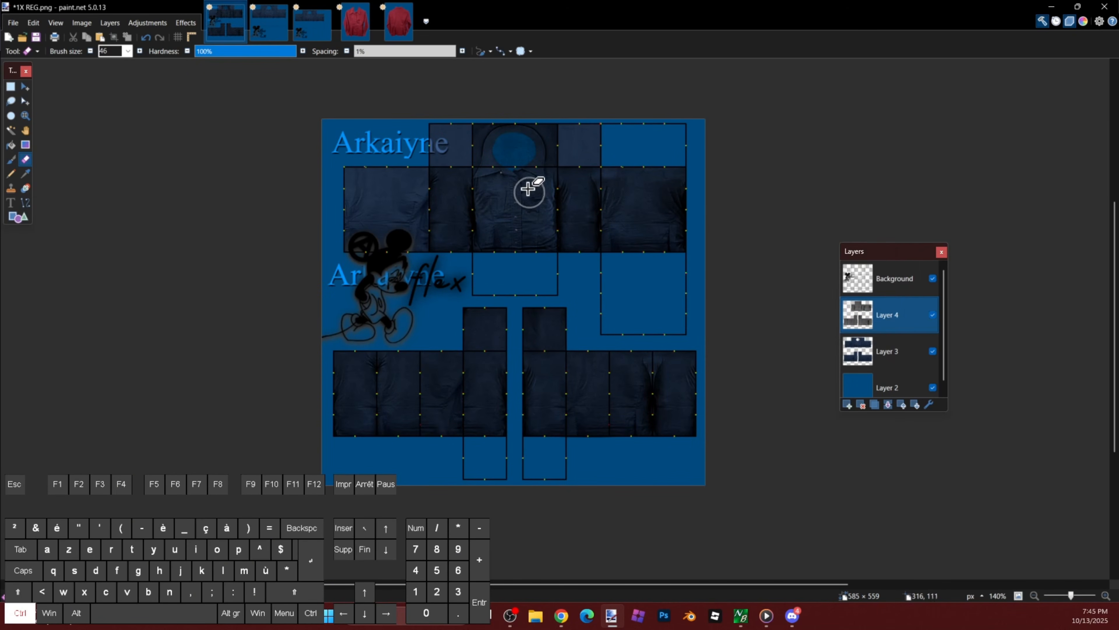
Step: Erase the Layer 4 shading inside the shirt's neck opening with the Eraser at brush size 21
scroll(529, 190, "up", 5)
left_click(90, 51, "ctrl")
left_click(90, 51, "ctrl")
left_click(91, 51, "ctrl")
left_click(91, 51, "ctrl")
left_click(90, 51, "ctrl")
scroll(573, 220, "up", 5)
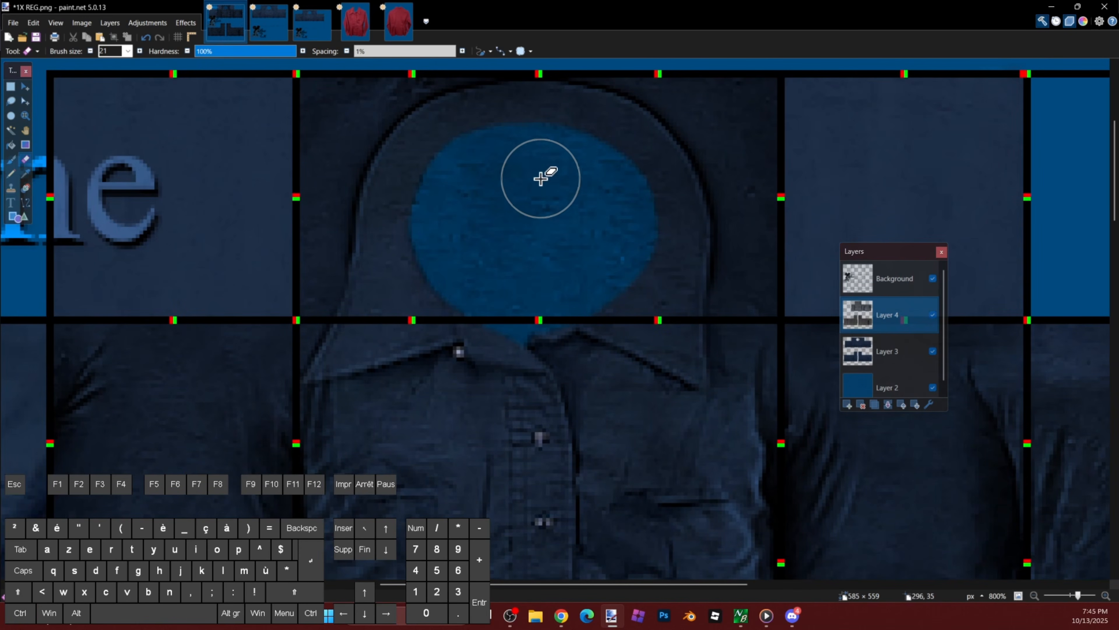
mouse_move(531, 163)
left_mouse_down()
mouse_move(465, 179)
mouse_move(456, 235)
mouse_move(489, 253)
mouse_move(545, 242)
mouse_move(573, 176)
left_mouse_up()
key("ctrl+b")
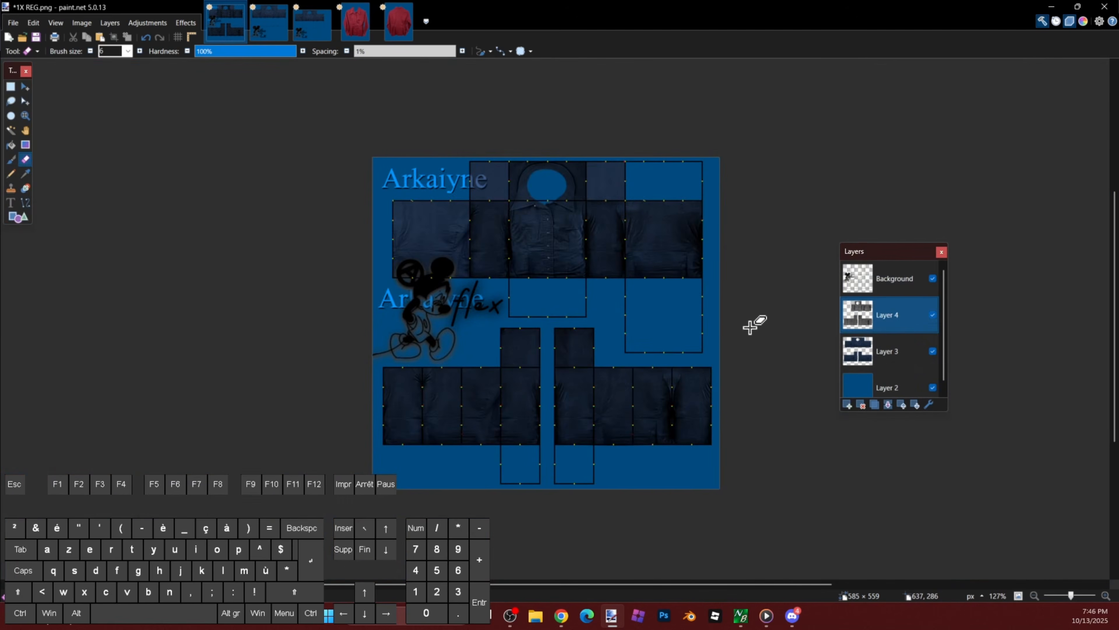
Step: Delete the solid blue Layer 2
left_click(866, 386)
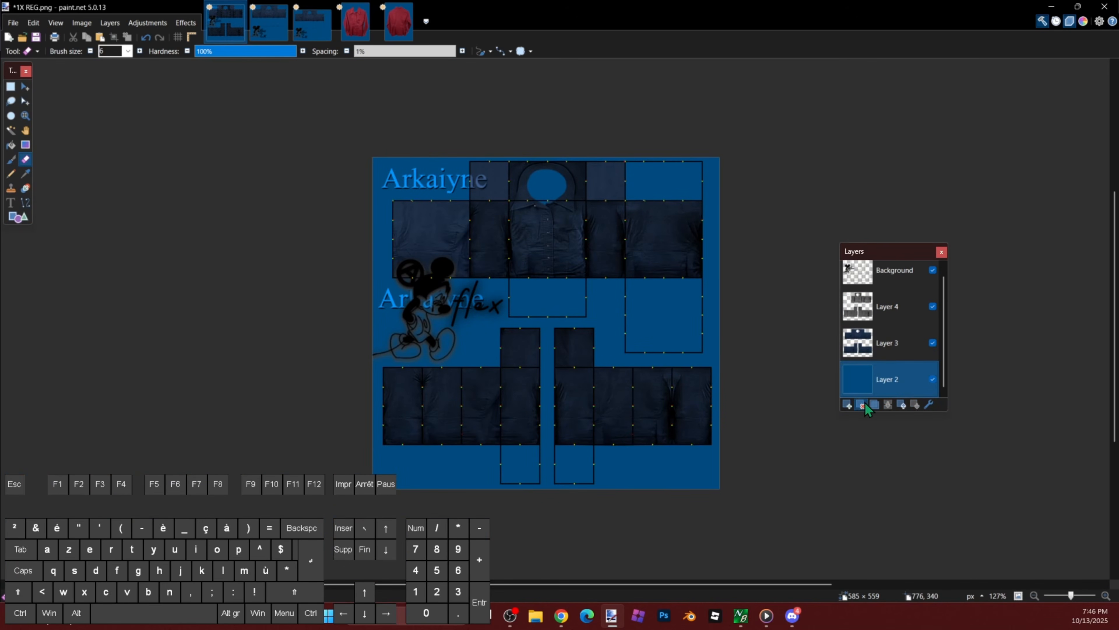
left_click(862, 405)
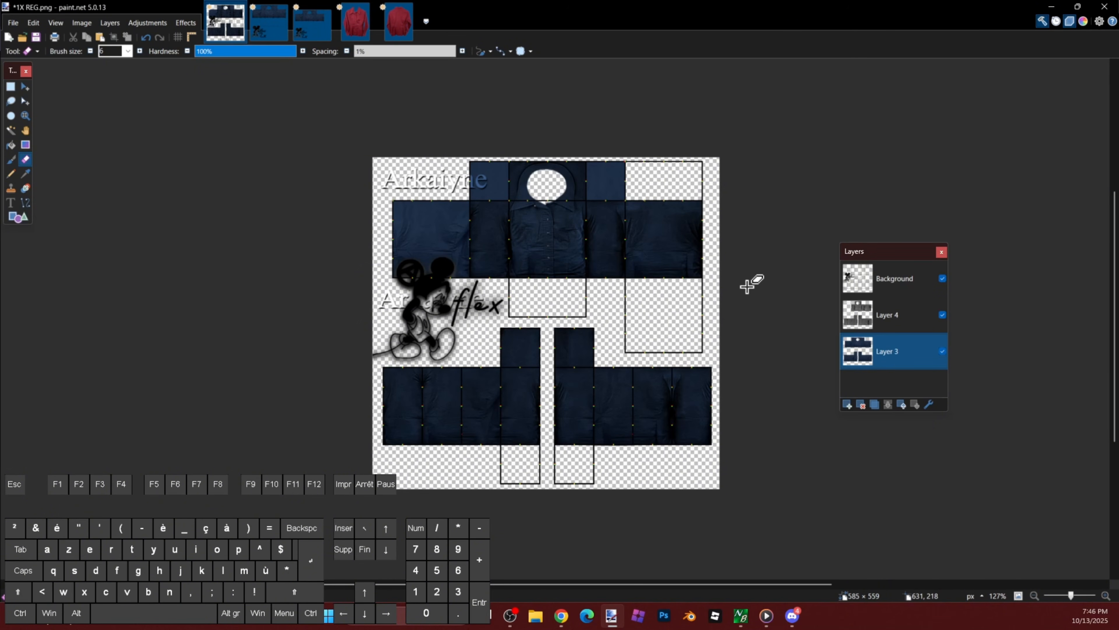
Step: Paste the black "mouth rot" credits template onto a new top layer and hide the Background layer
key("ctrl+shift+v")
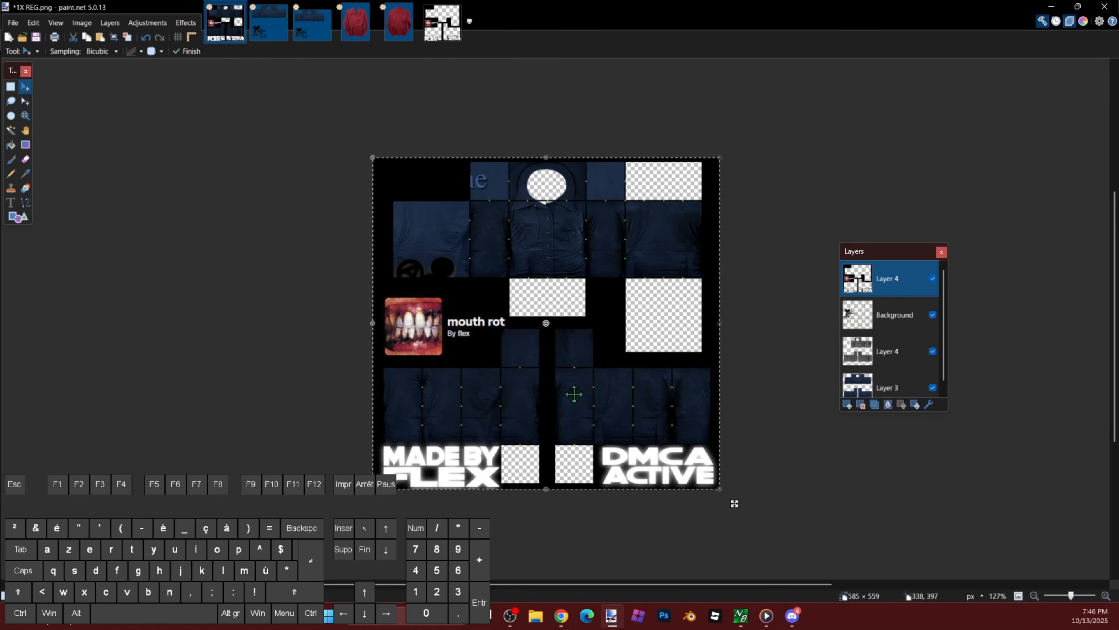
key("ctrl+d")
scroll(800, 333, "up", 2)
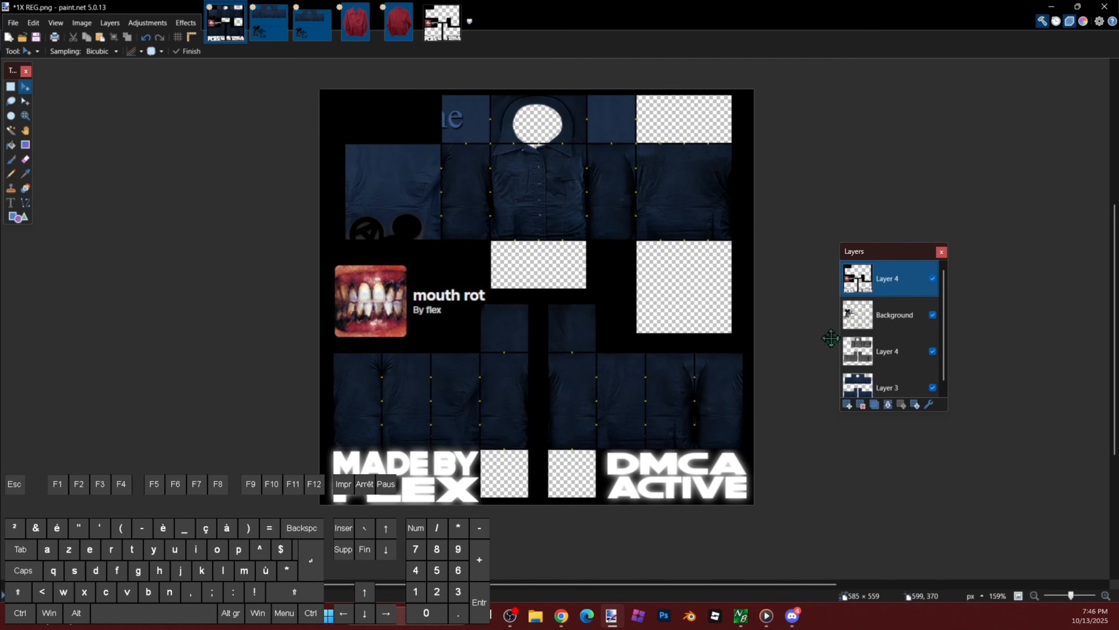
left_click(932, 314)
scroll(806, 341, "up", 1)
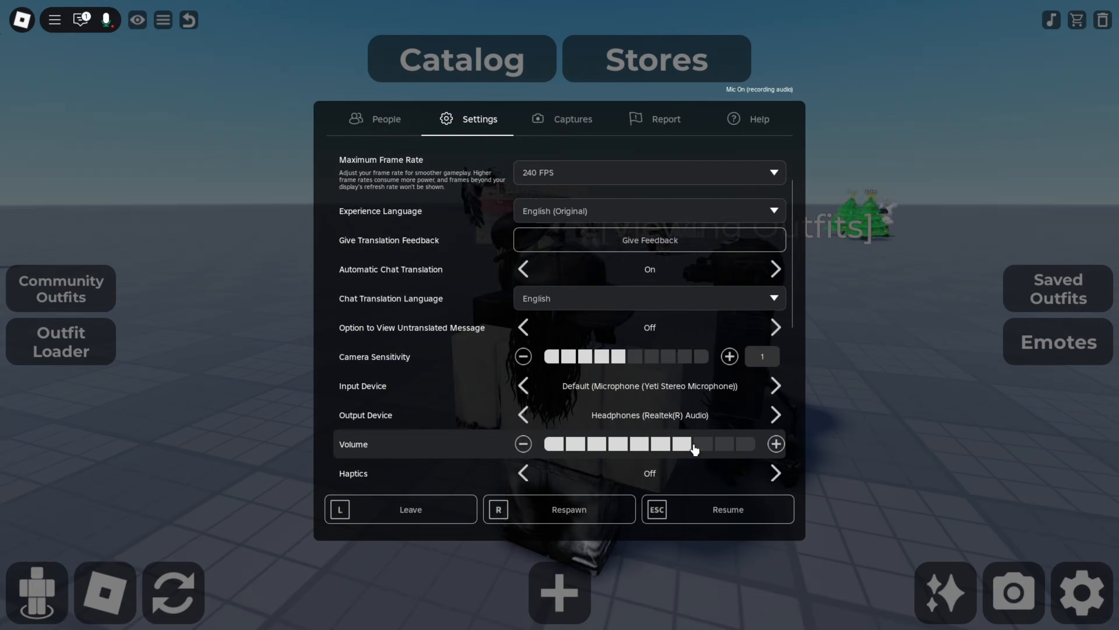
Step: Switch to the Roblox outfit game, leave its settings menu and reset the avatar
key("Escape")
key("Left")
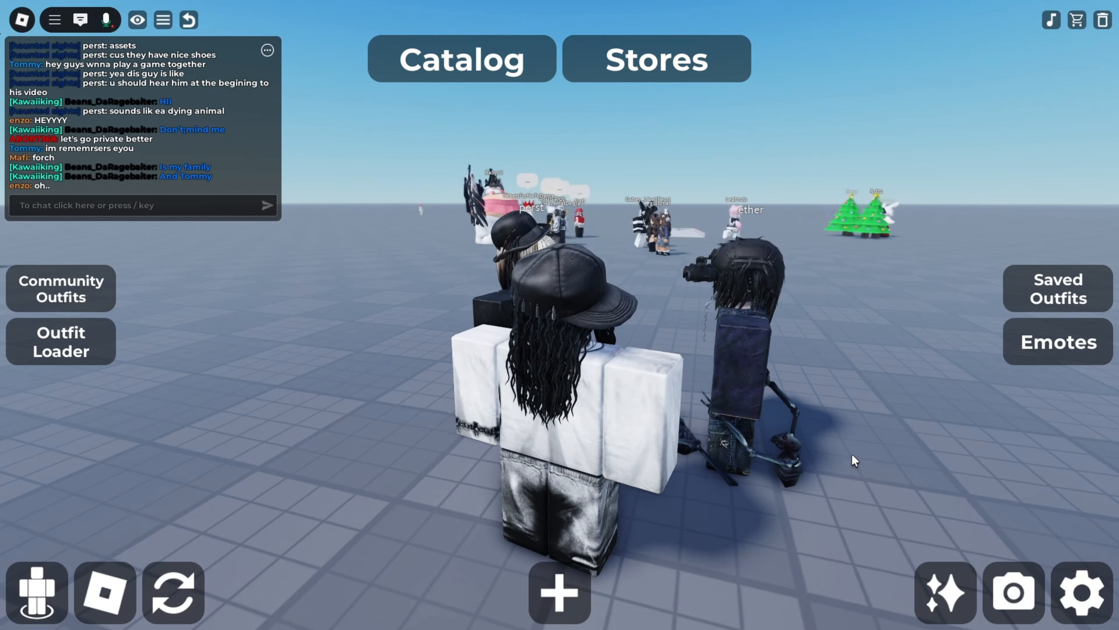
scroll(625, 457, "down", 4)
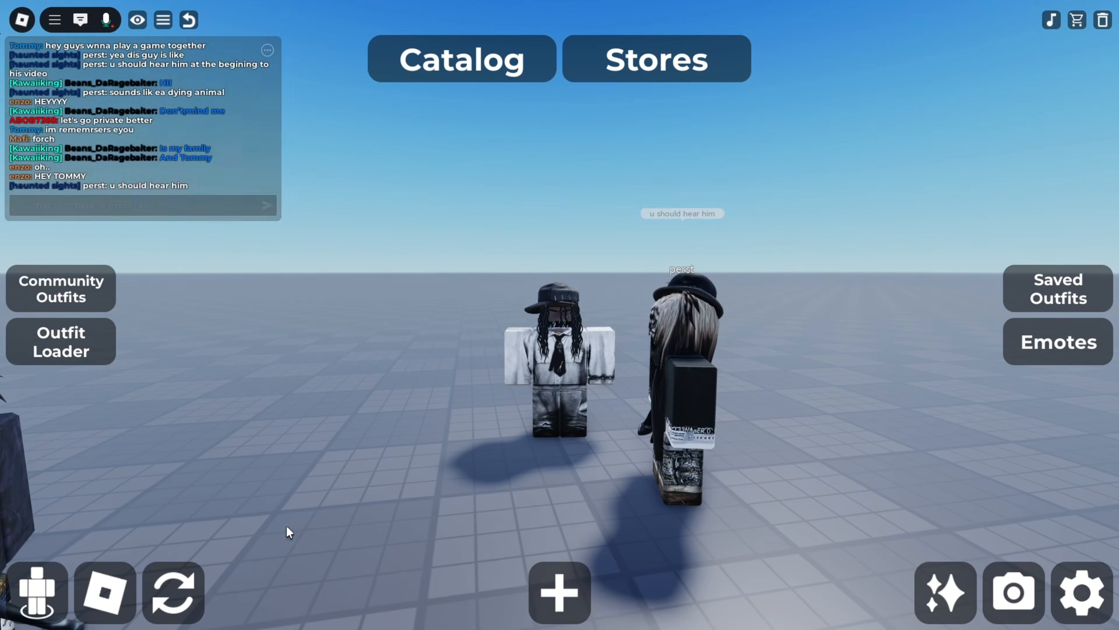
left_click(173, 591)
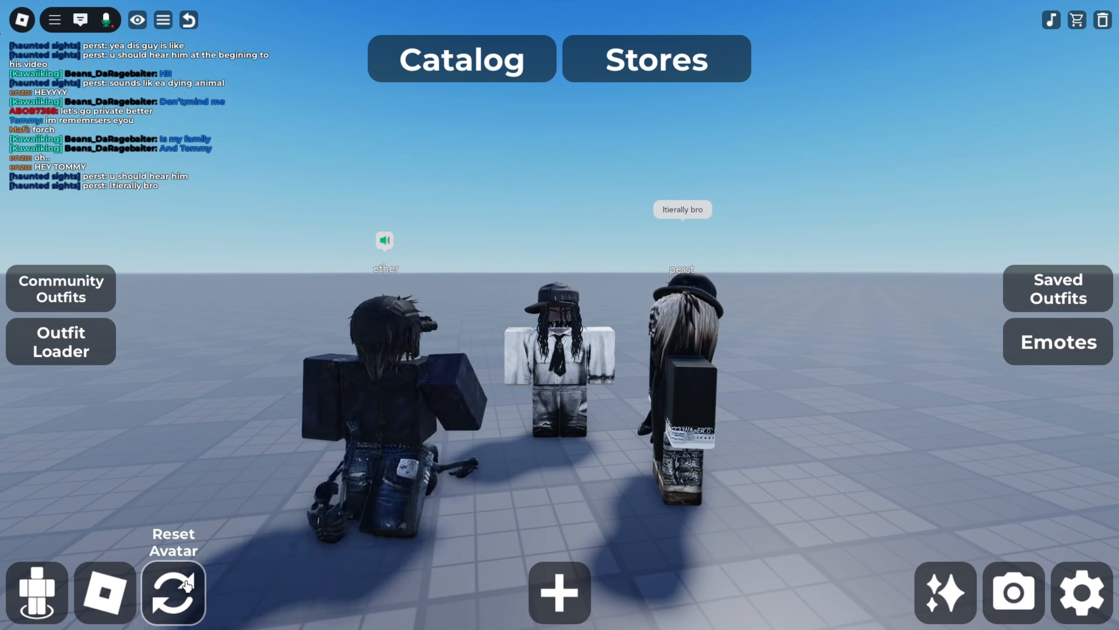
left_click(617, 466)
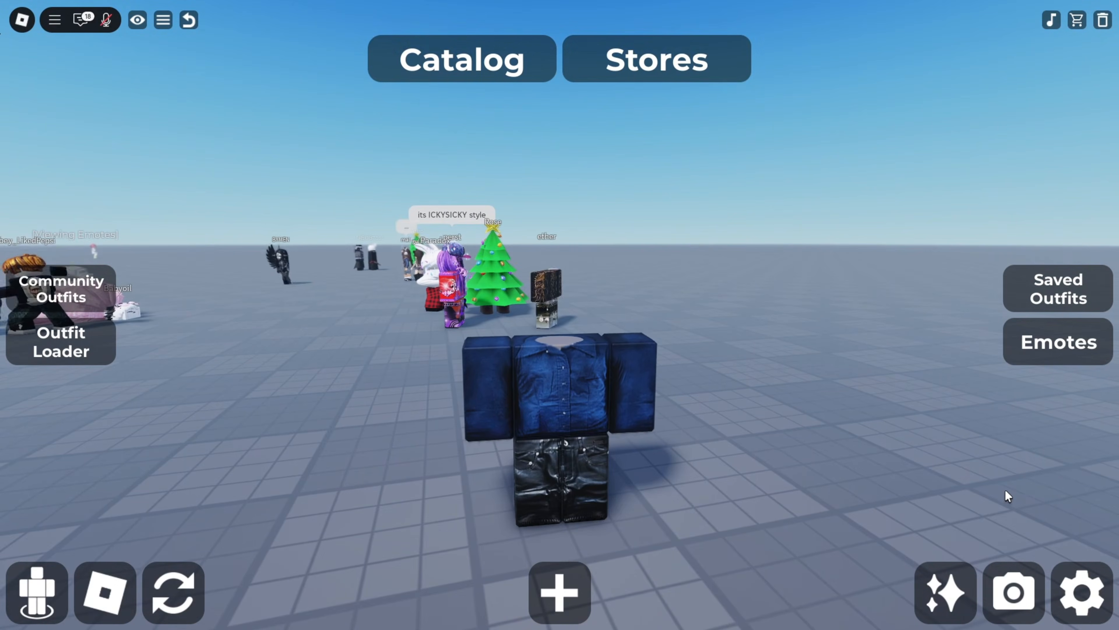
Step: Examine the navy shirt on the avatar from the front, back and sides, both standing and moving
key("Left")
key("Left")
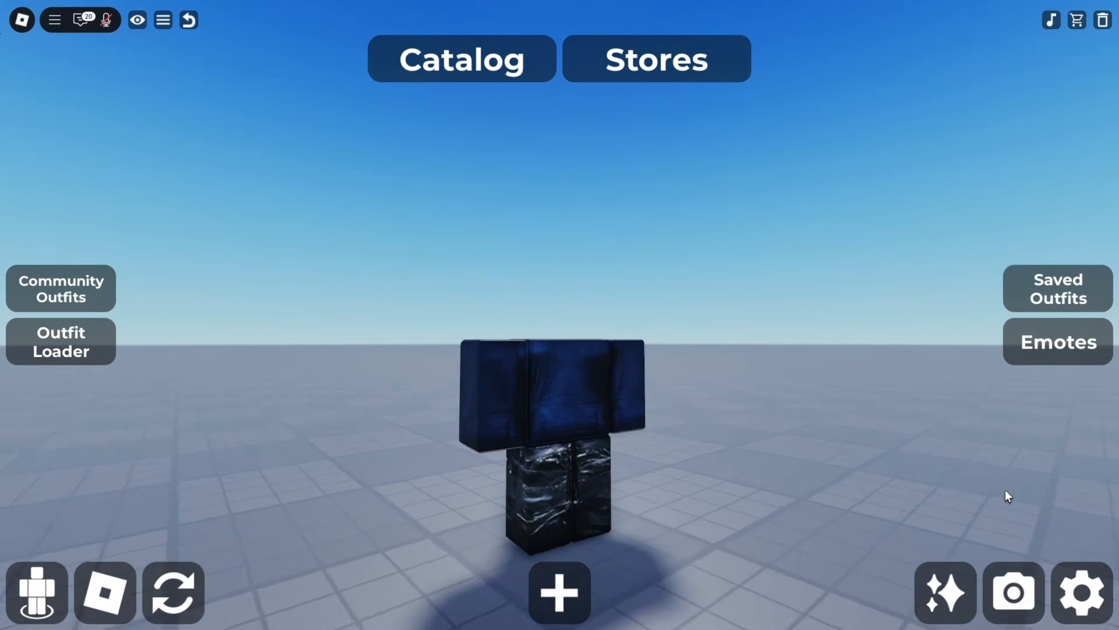
key("Left")
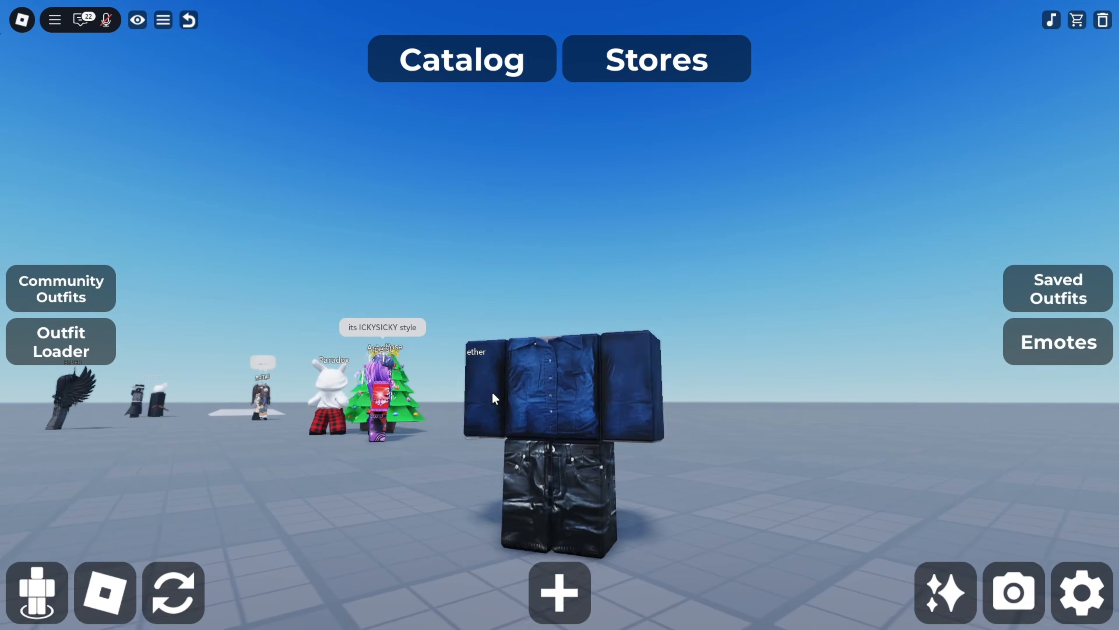
key("Right")
key("Left")
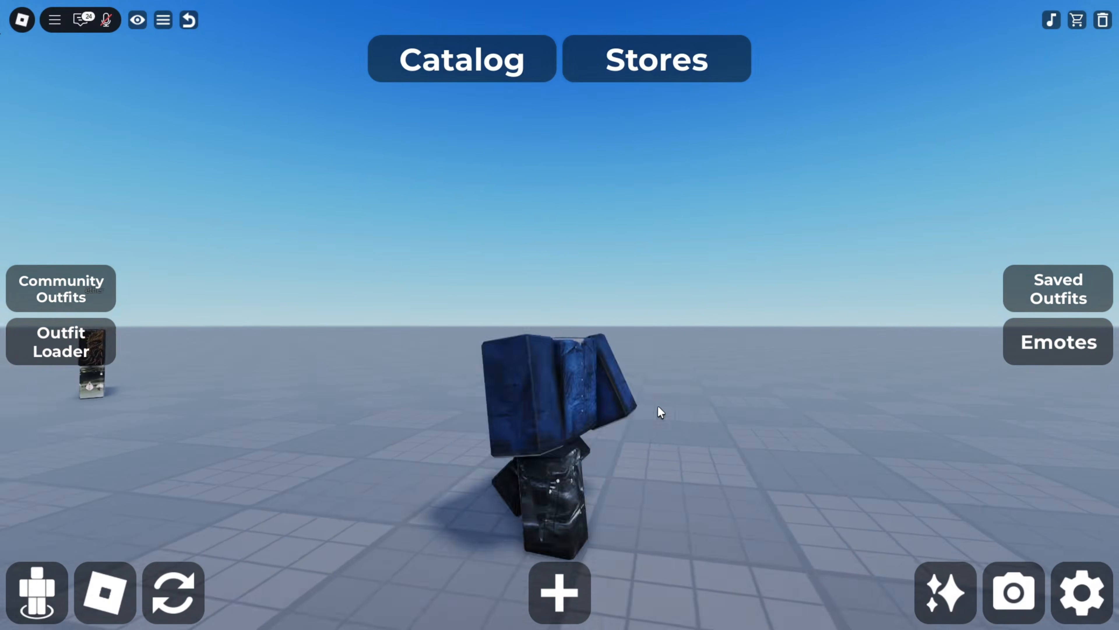
key("Left")
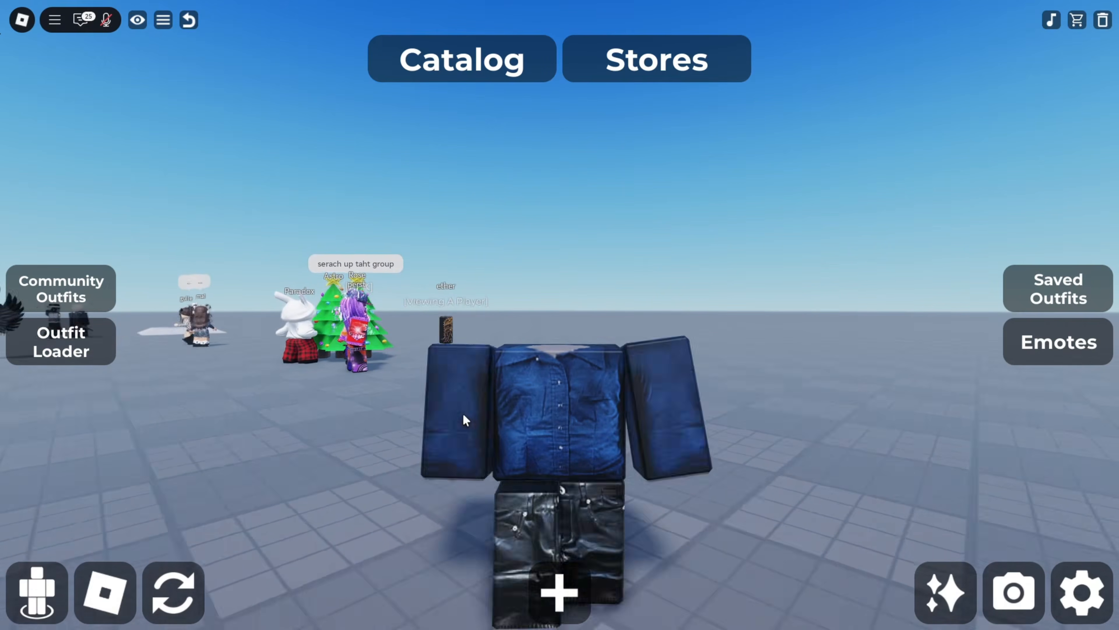
key("Right")
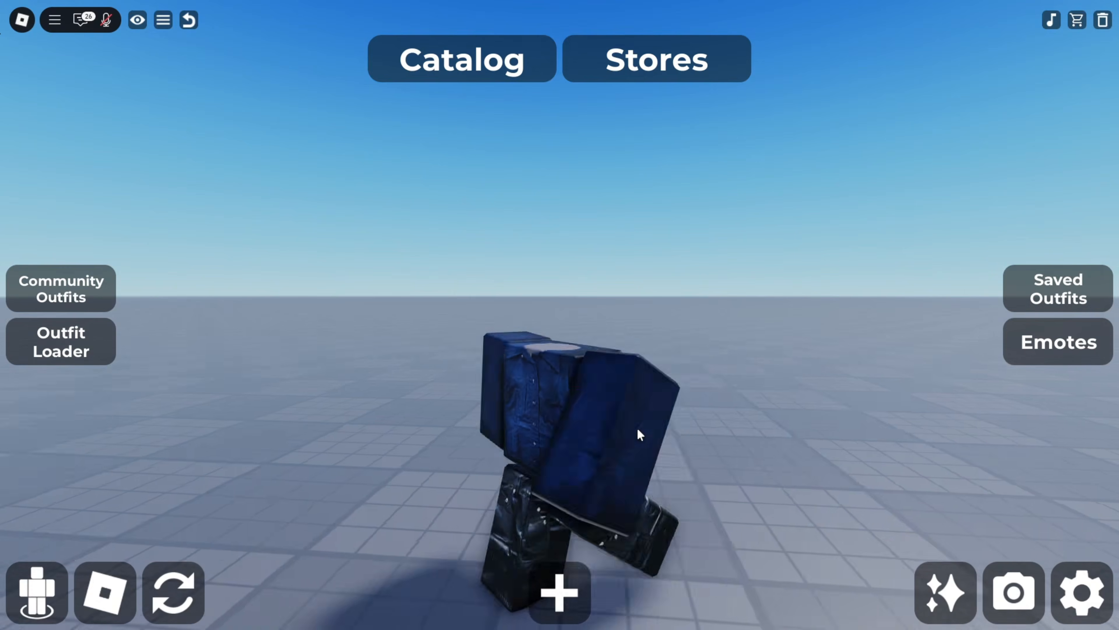
key("Left")
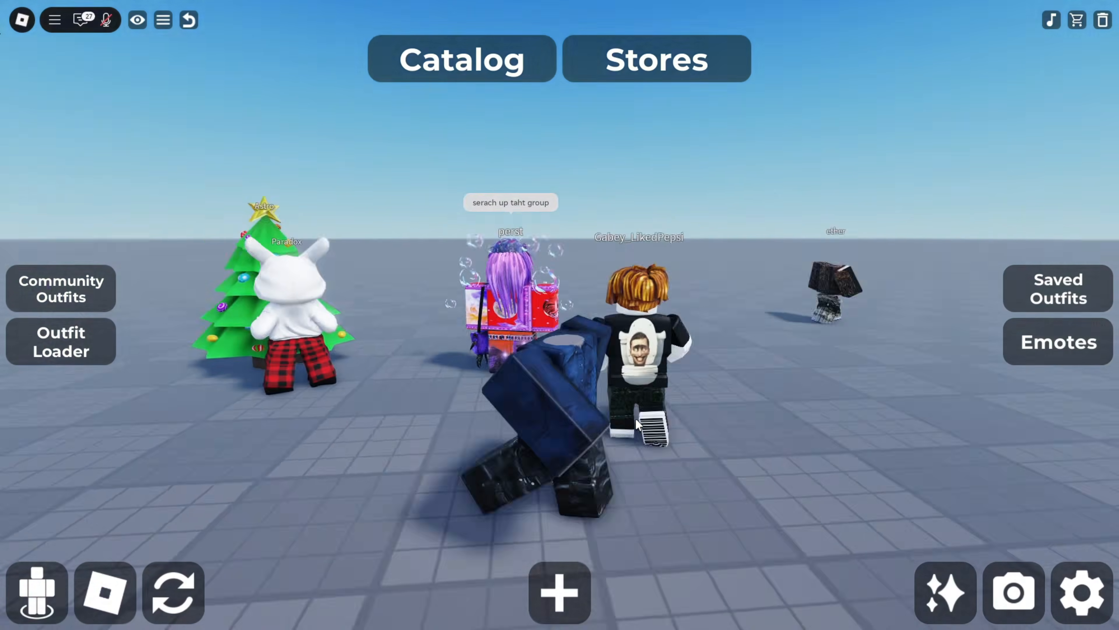
Step: Inspect the shirt's neck opening, collar and shoulder tops up close from above the avatar
key("Page_Down")
scroll(628, 408, "up", 3)
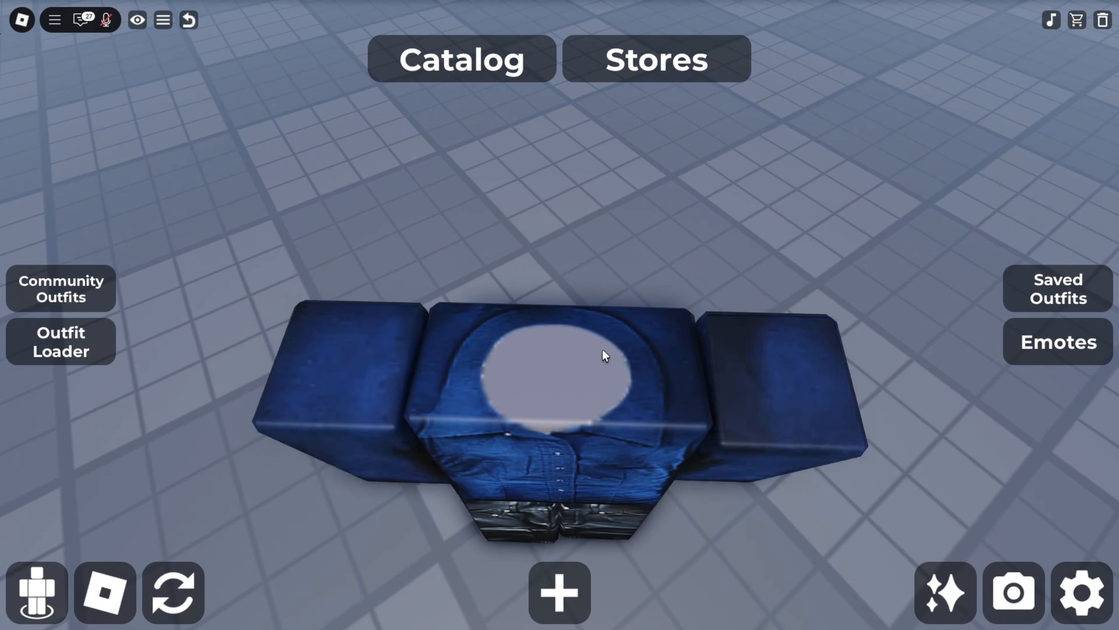
key("Page_Up")
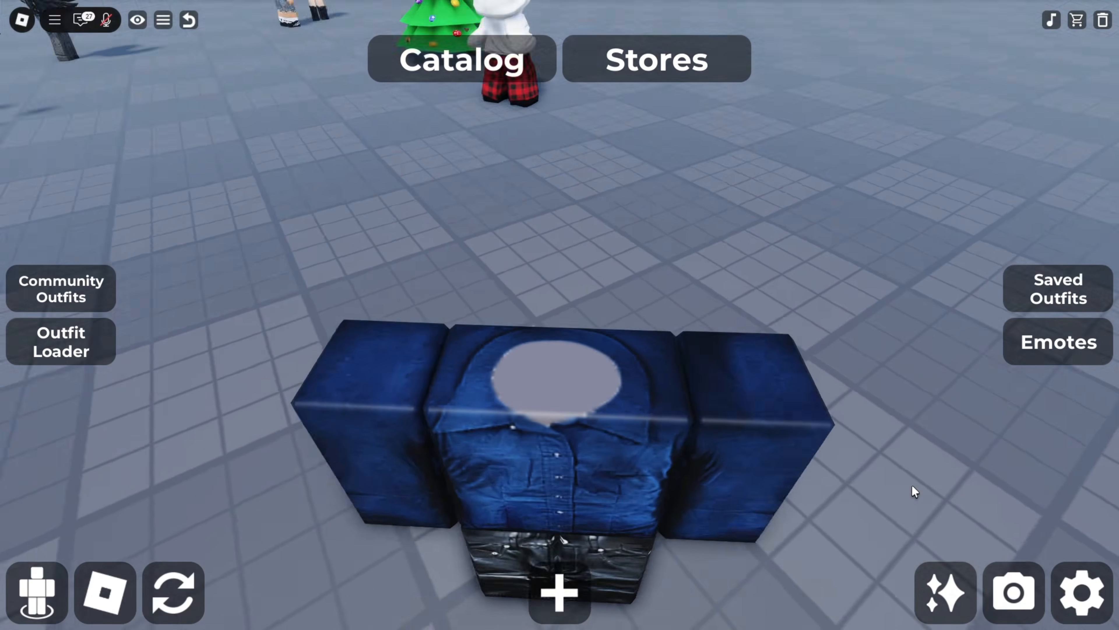
scroll(914, 491, "down", 3)
Step: Check the shirt's front and back at full-body distance and walk the avatar away across the baseplate
key("Right")
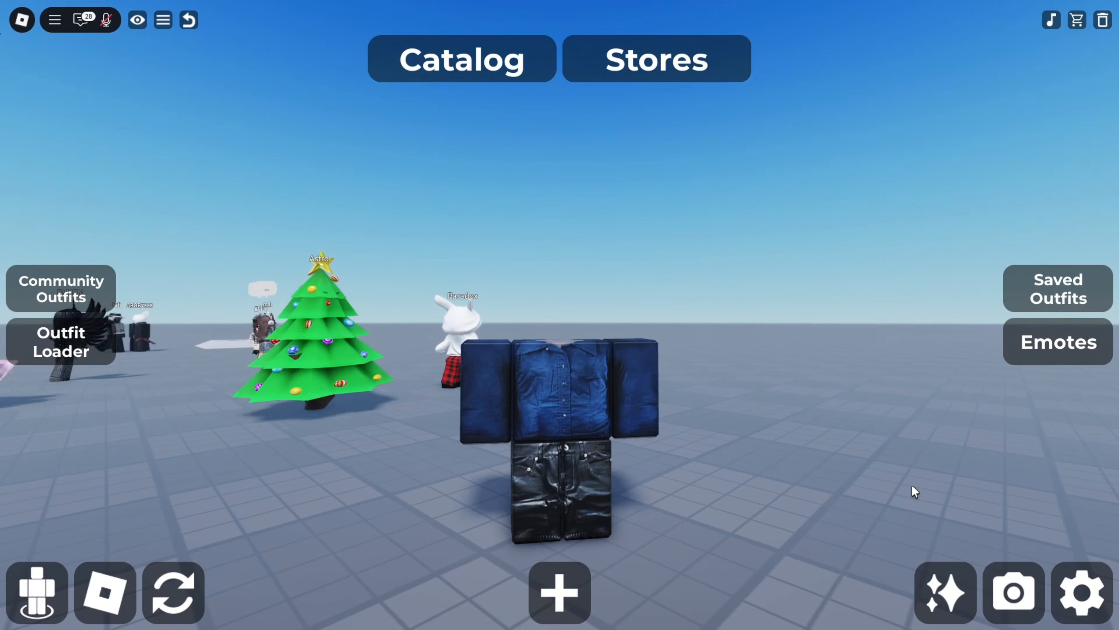
key("Left")
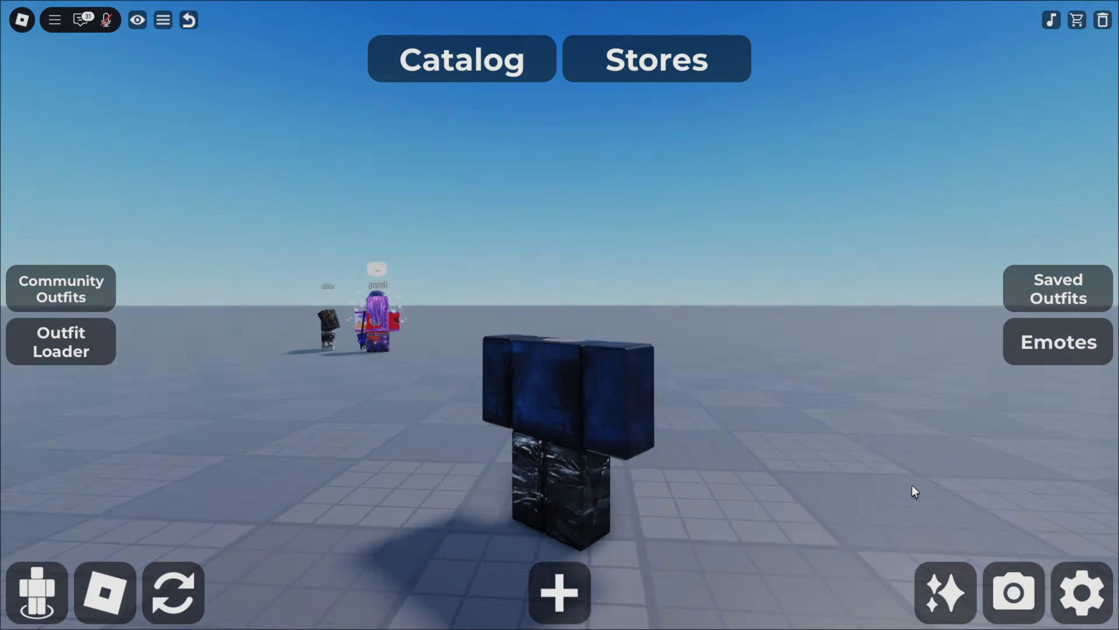
key("w")
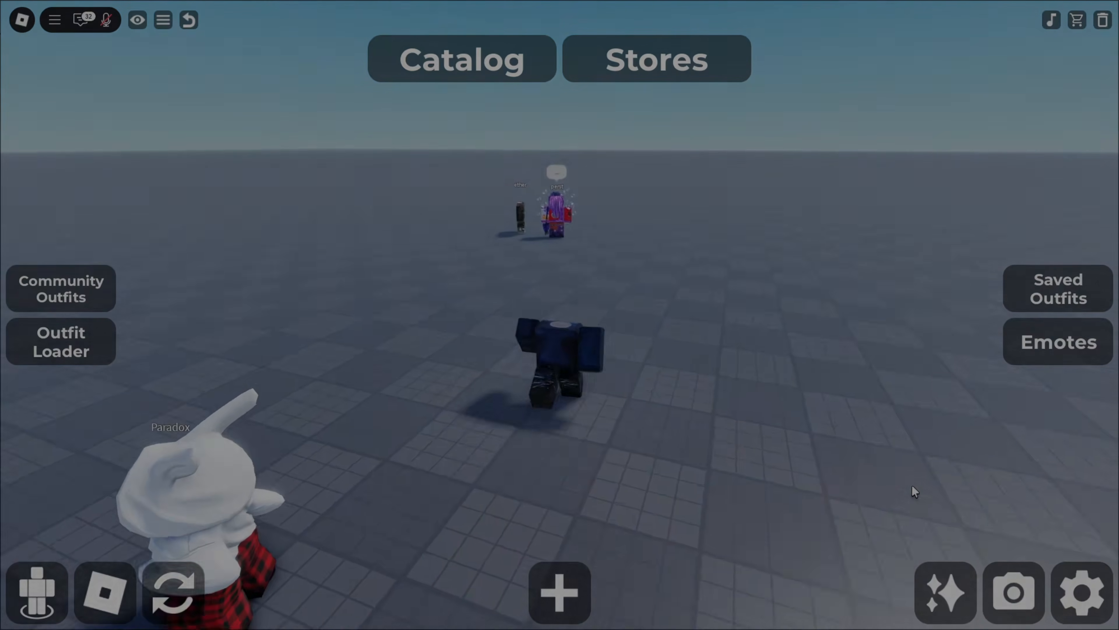